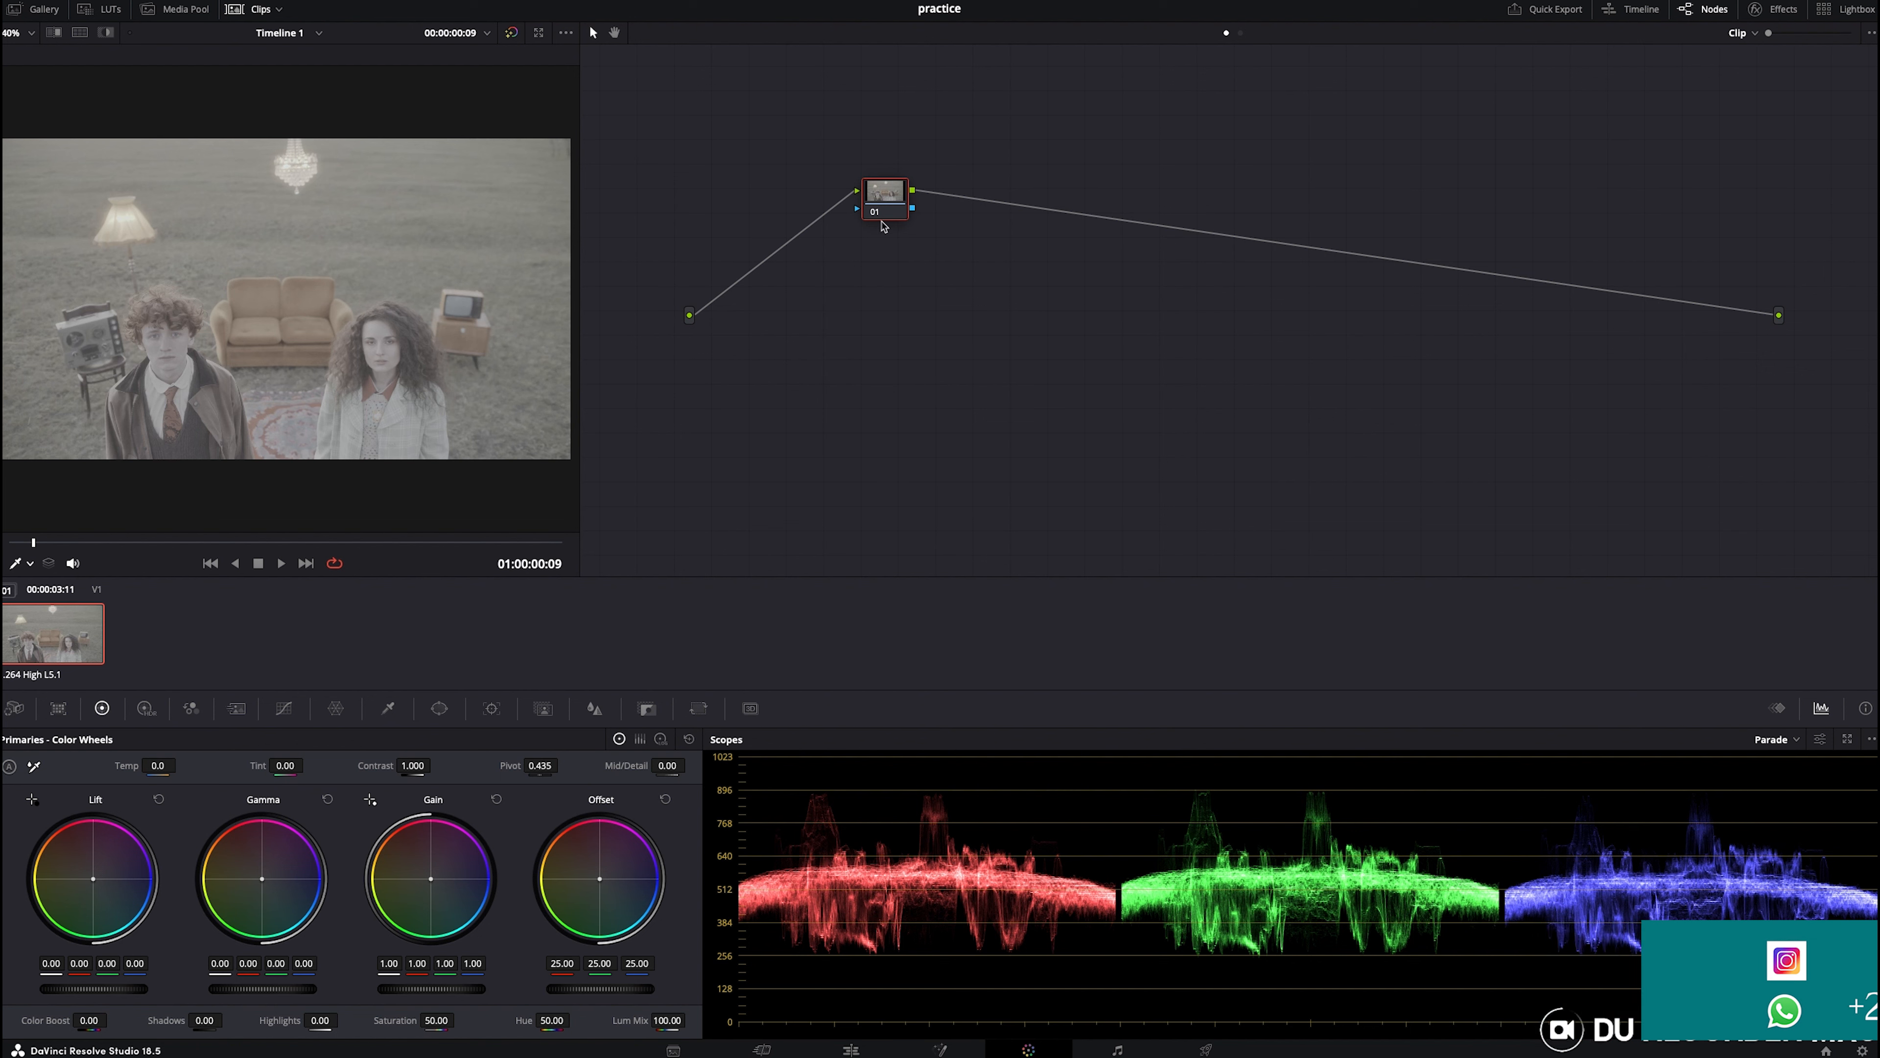
- Move the first node up and raise the HDR Global exposure to 0.45 on it
drag(888, 201, 760, 153)
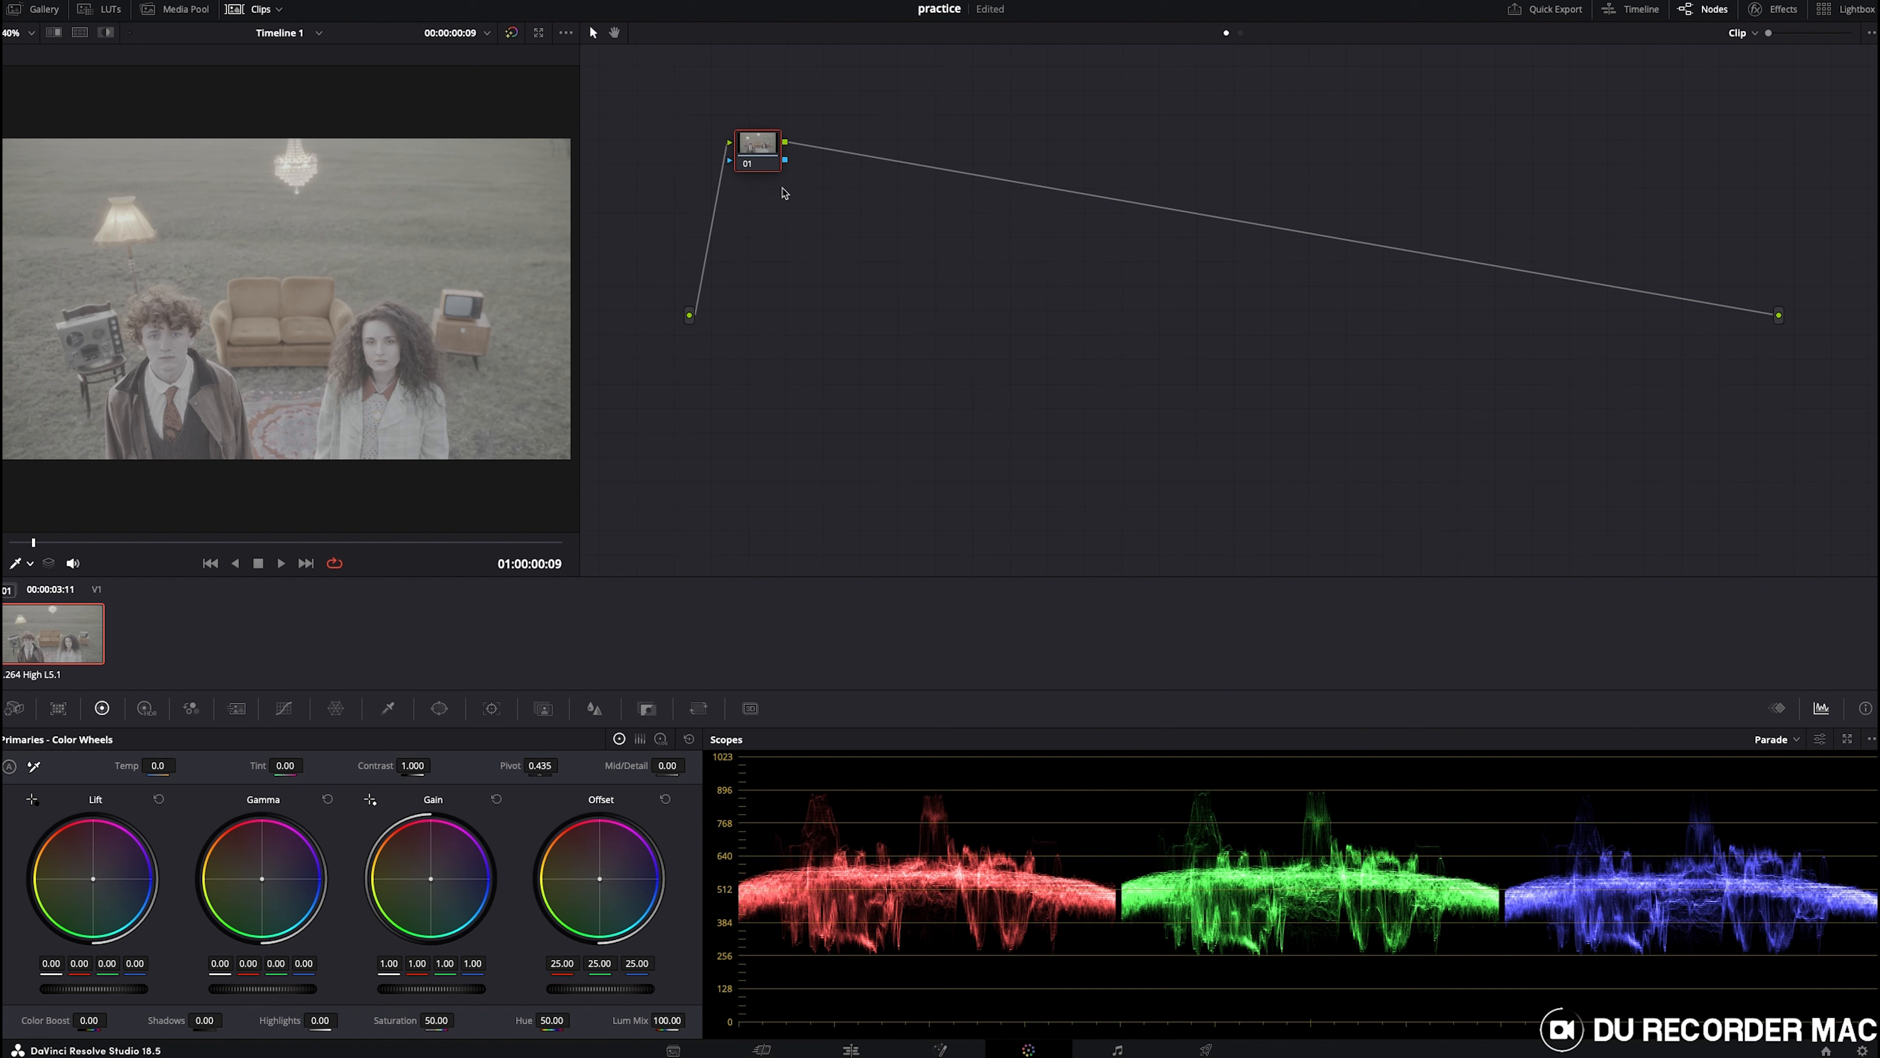
click(146, 708)
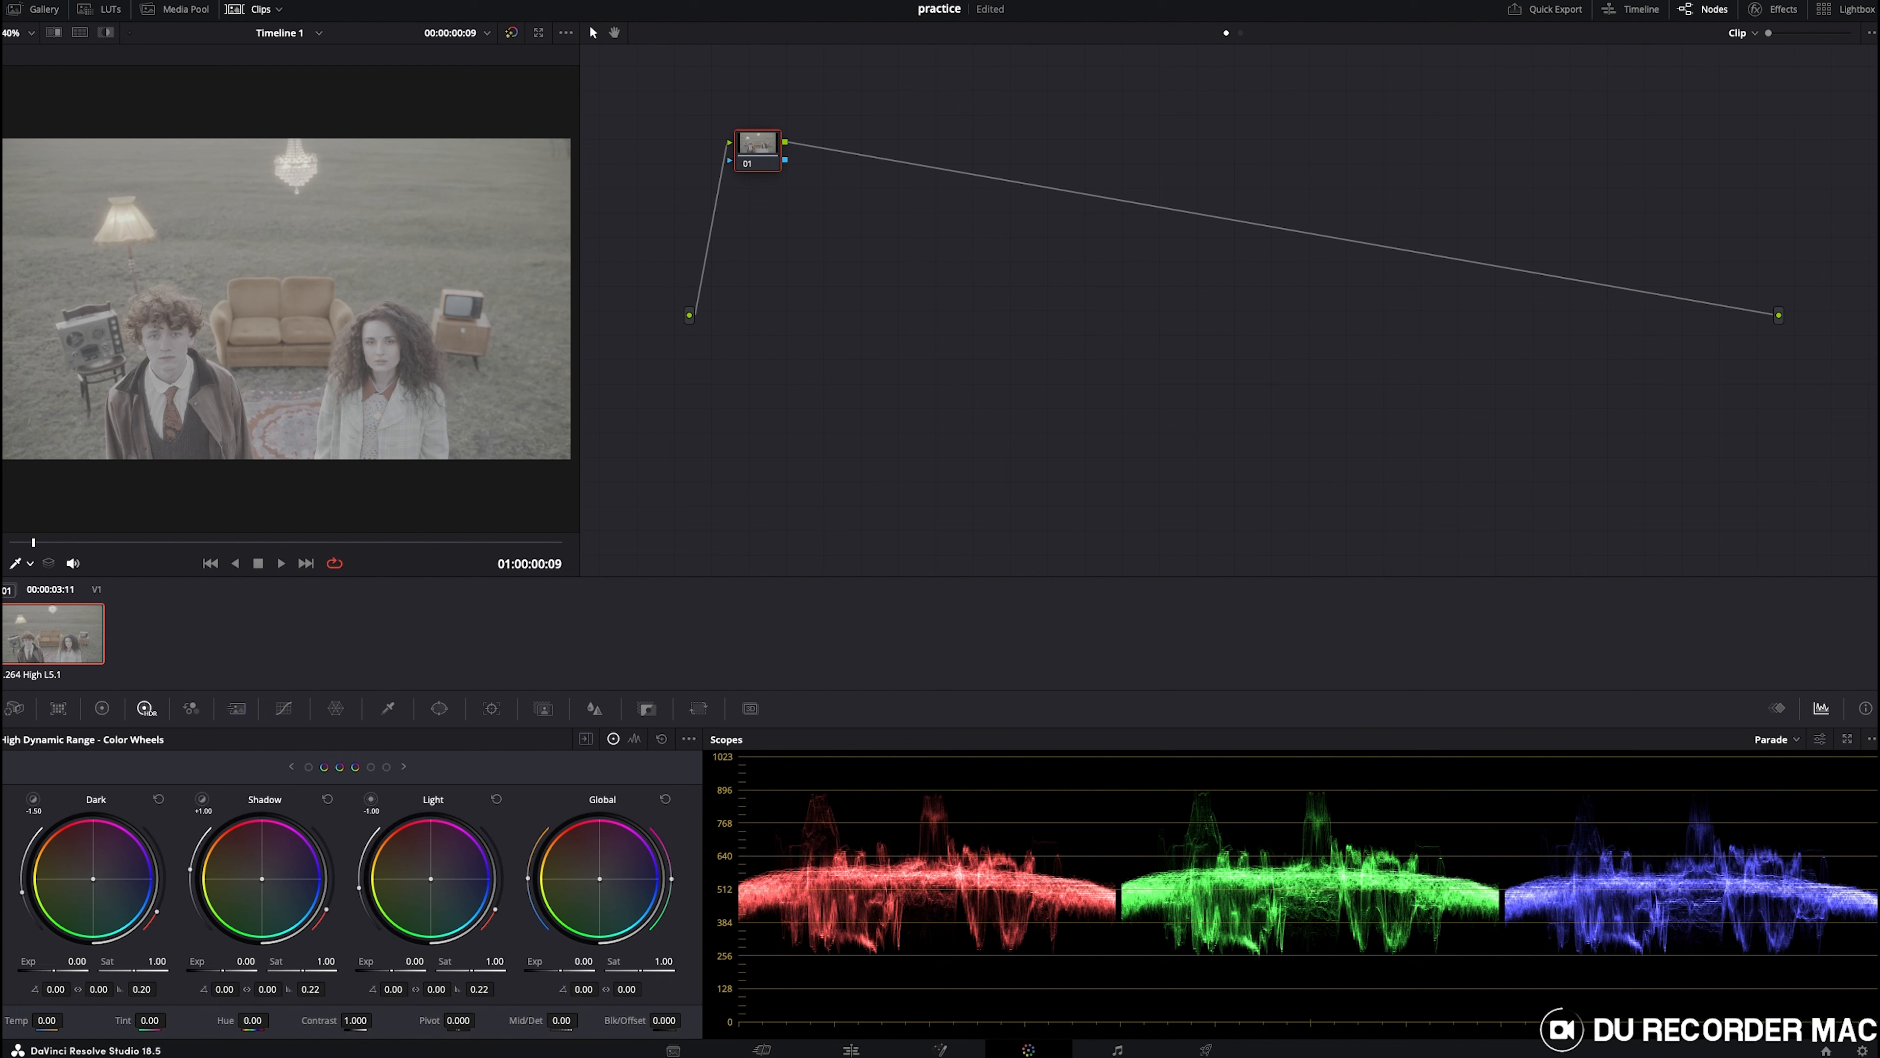
drag(583, 961, 617, 960)
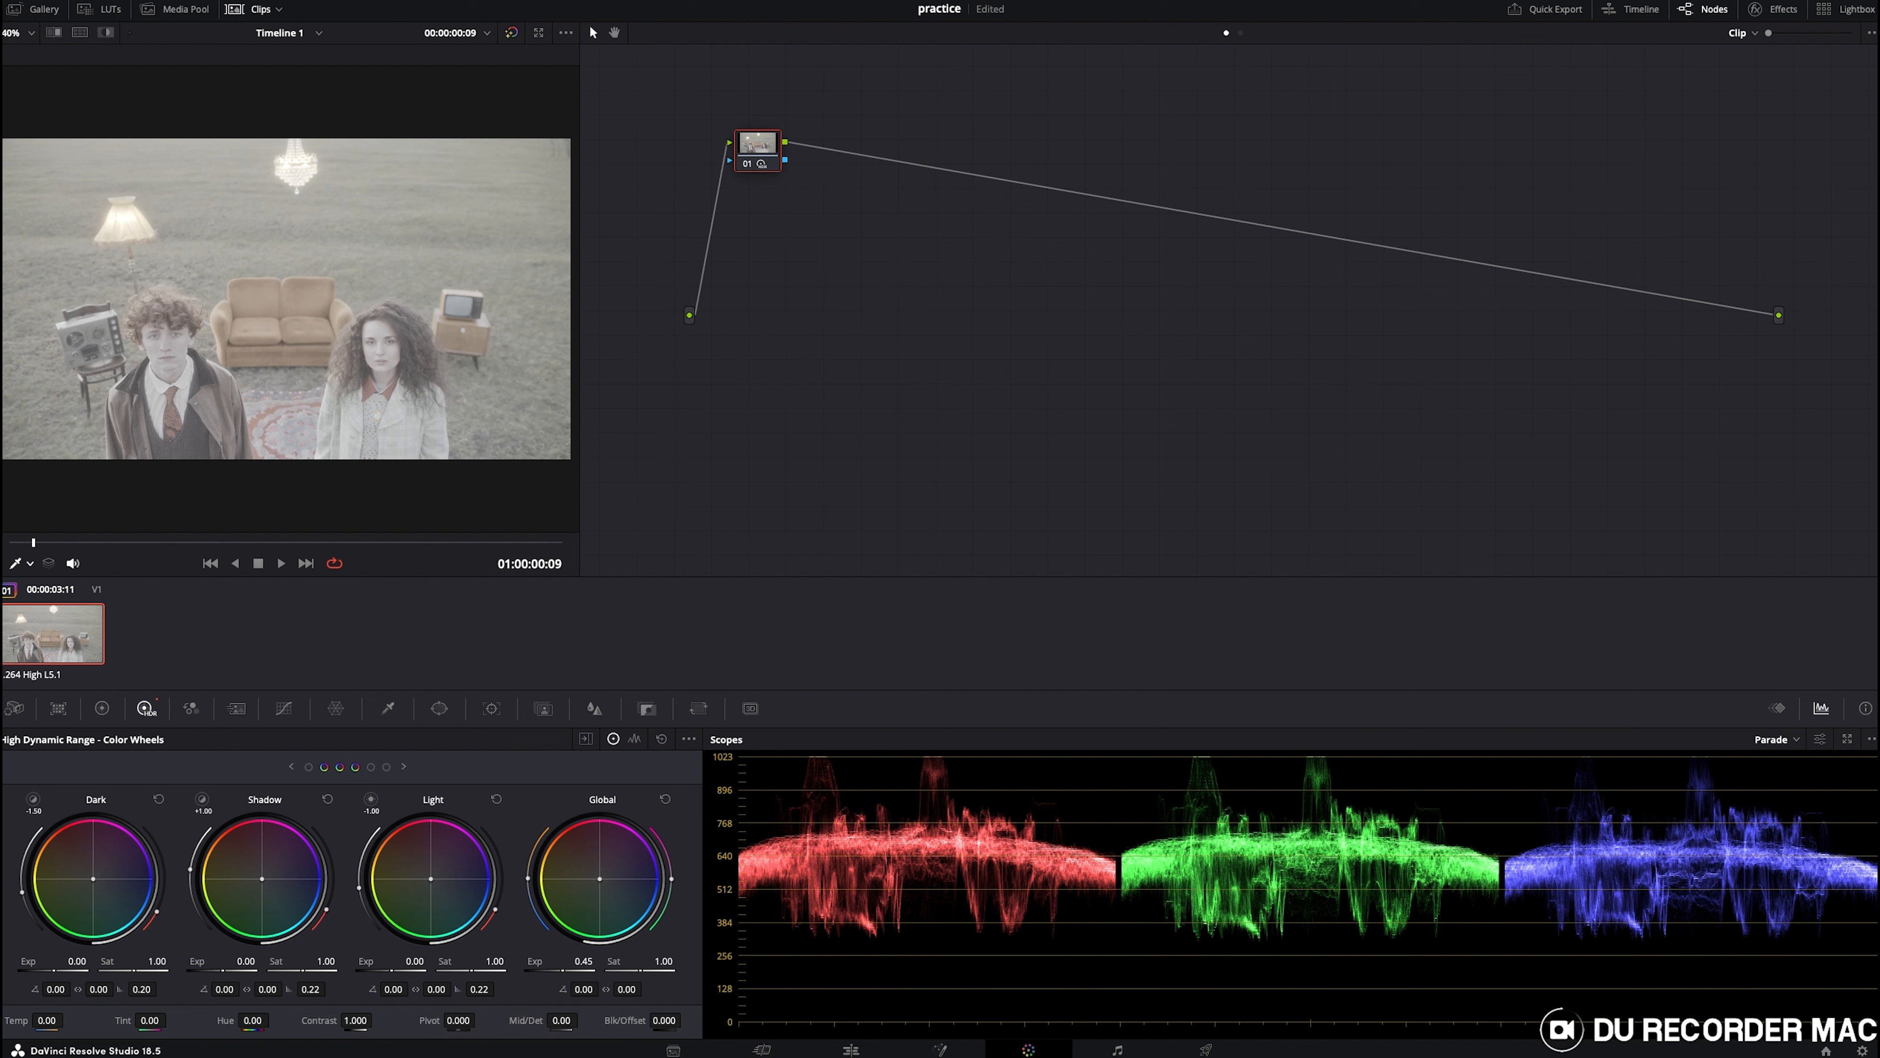
- Add a second serial node and lower the Primaries Lift master to -0.18
key(alt+s)
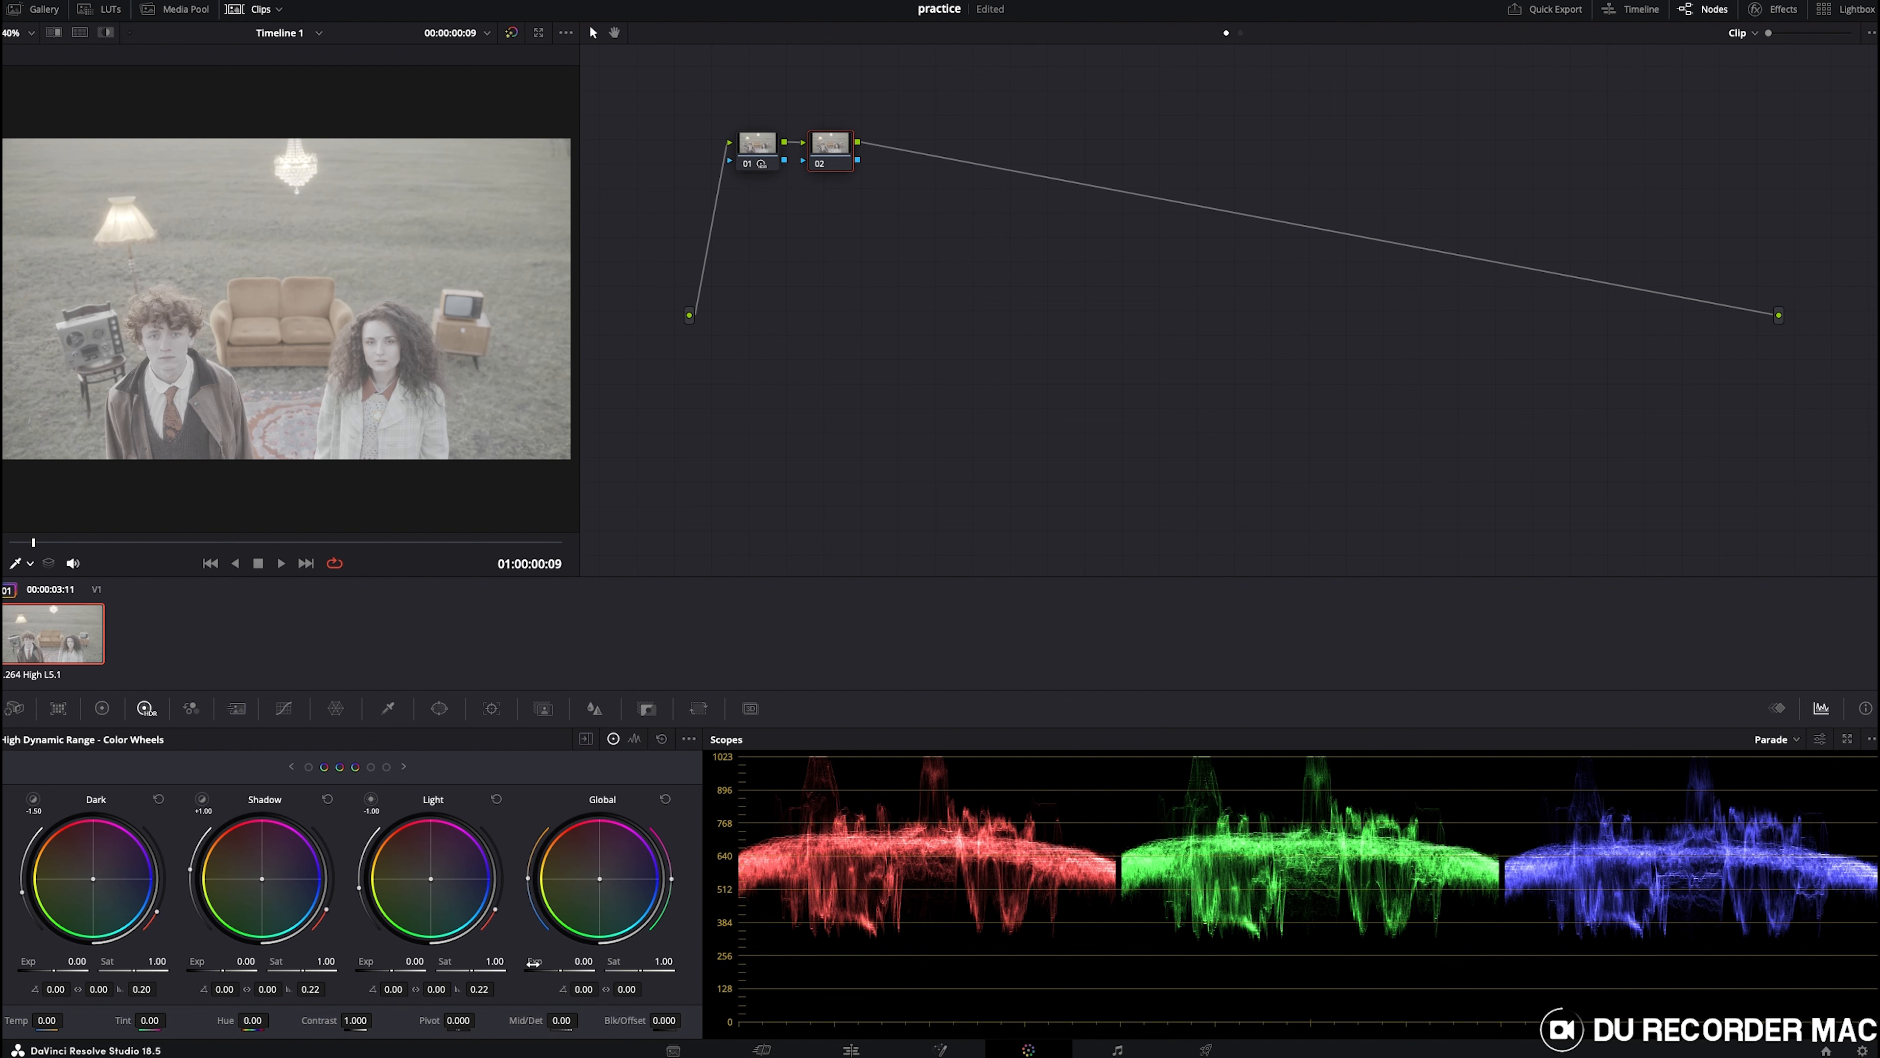
click(96, 709)
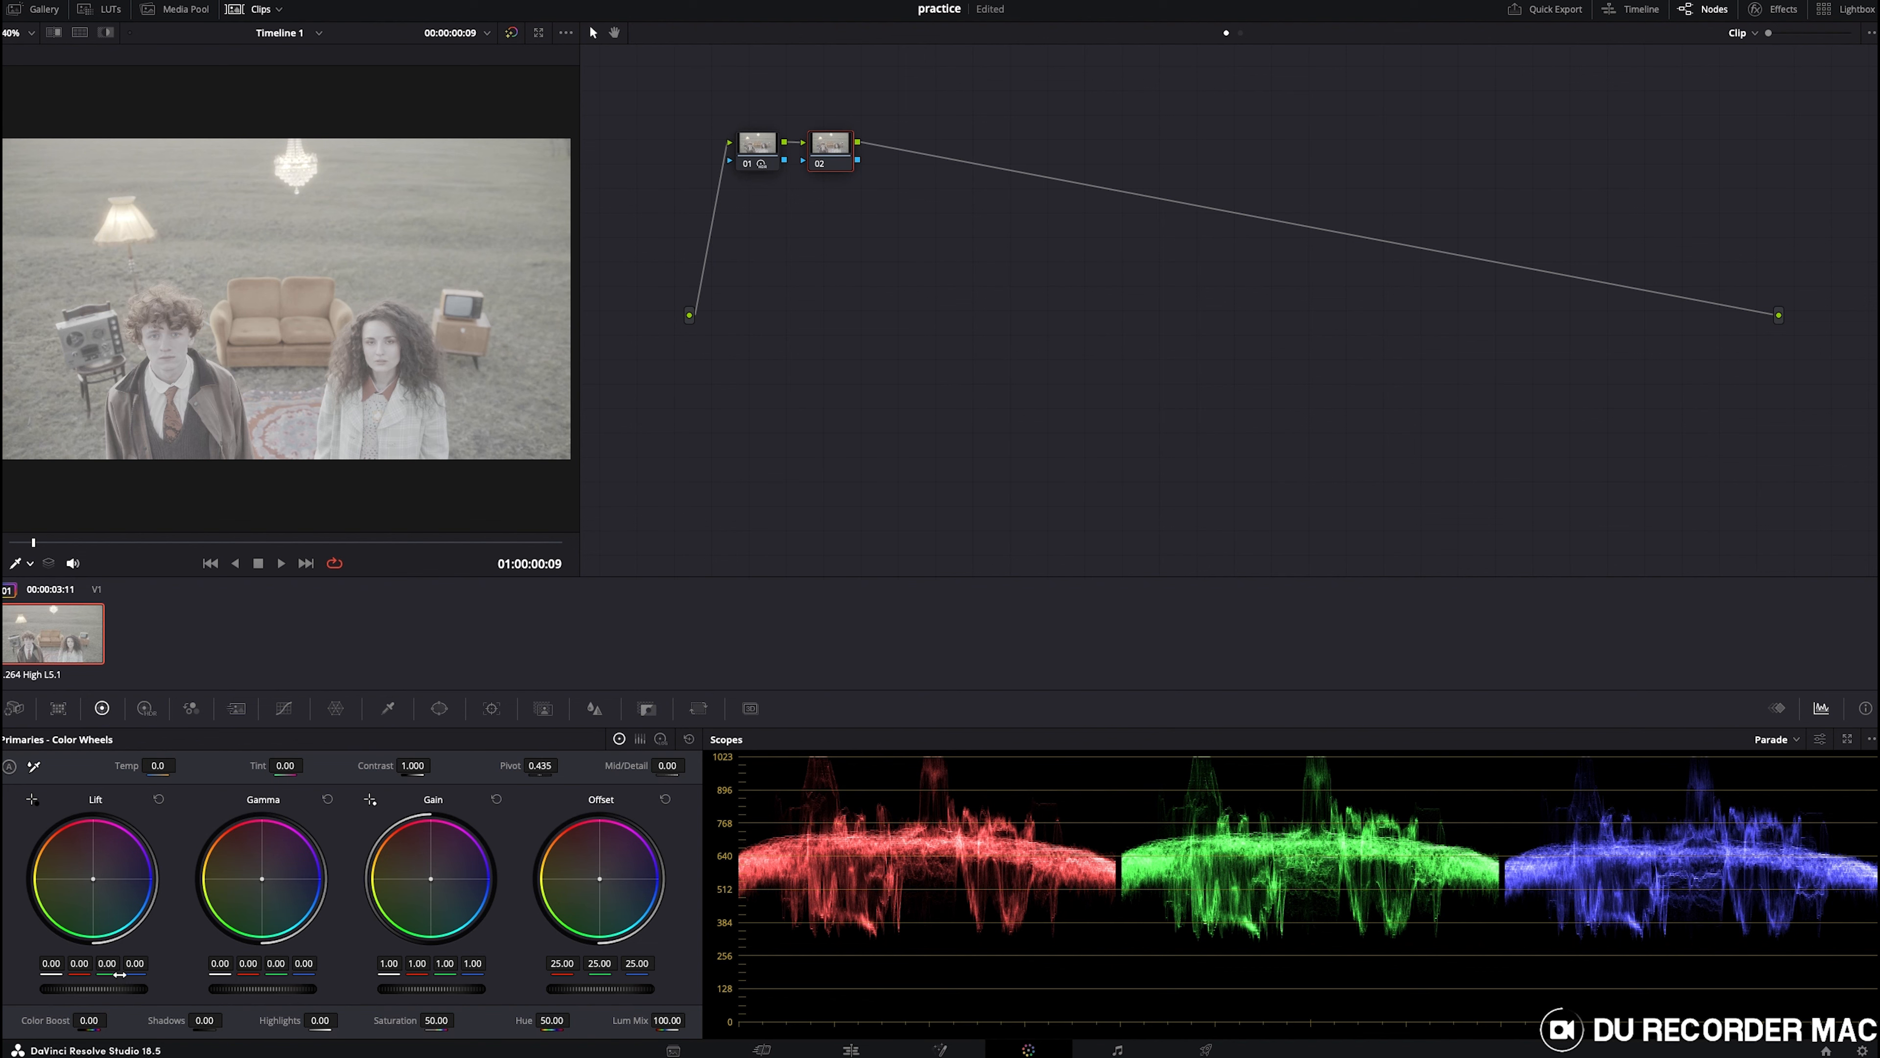
drag(135, 990, 45, 990)
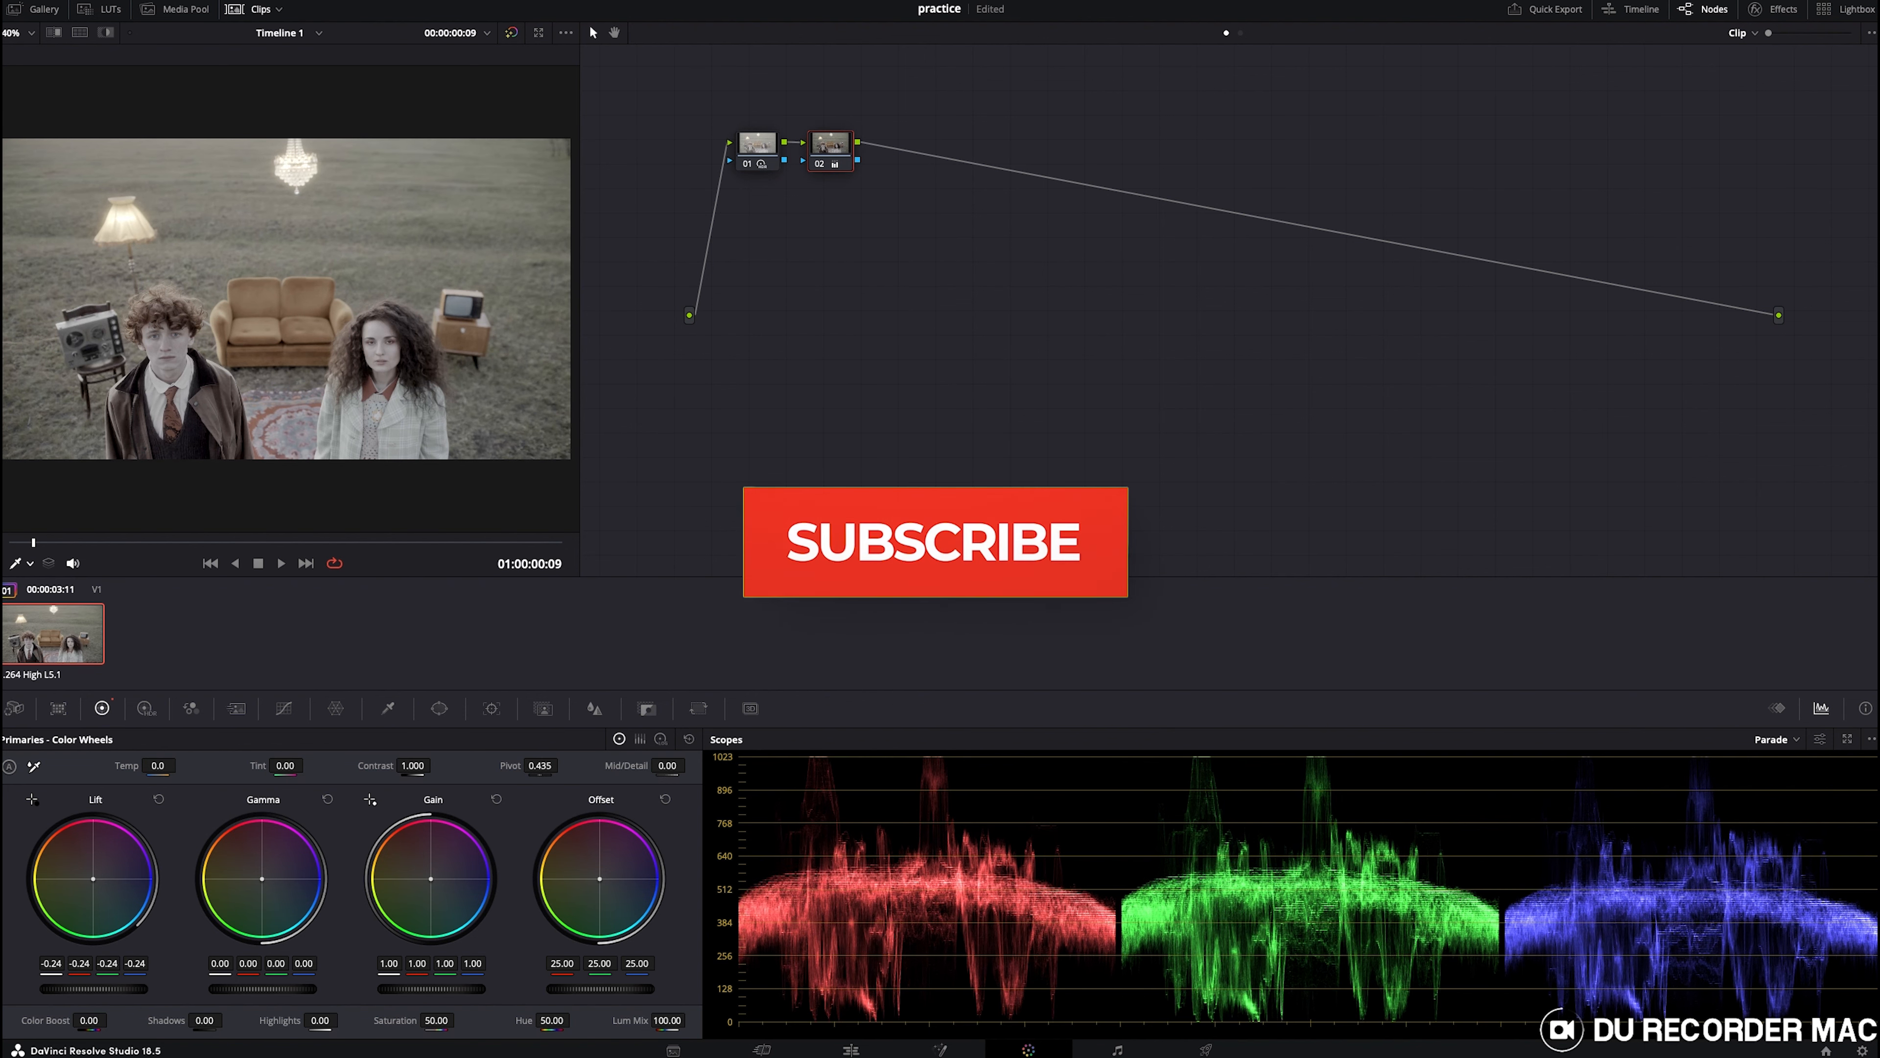
key(super+z)
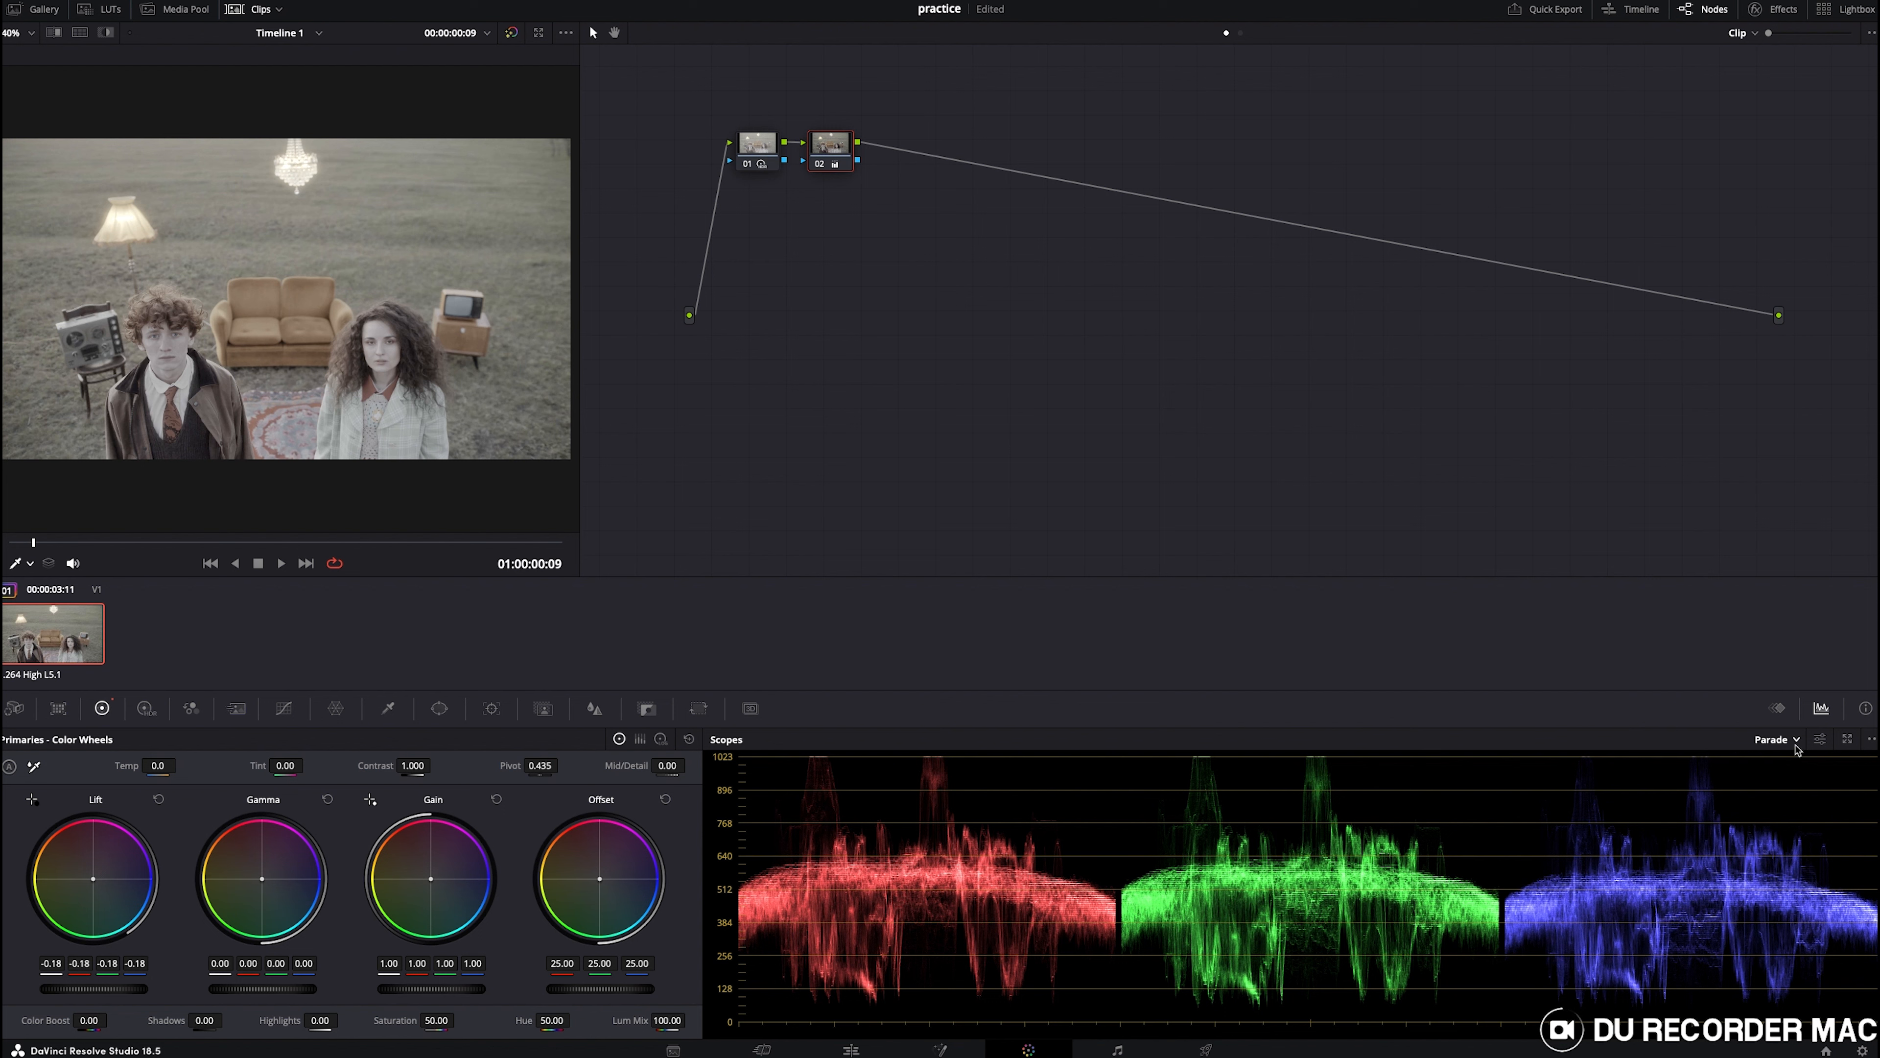
- Switch the scope to Waveform and set Gamma to 0.04, Gain to 1.04 and Lift to -0.22
click(1777, 740)
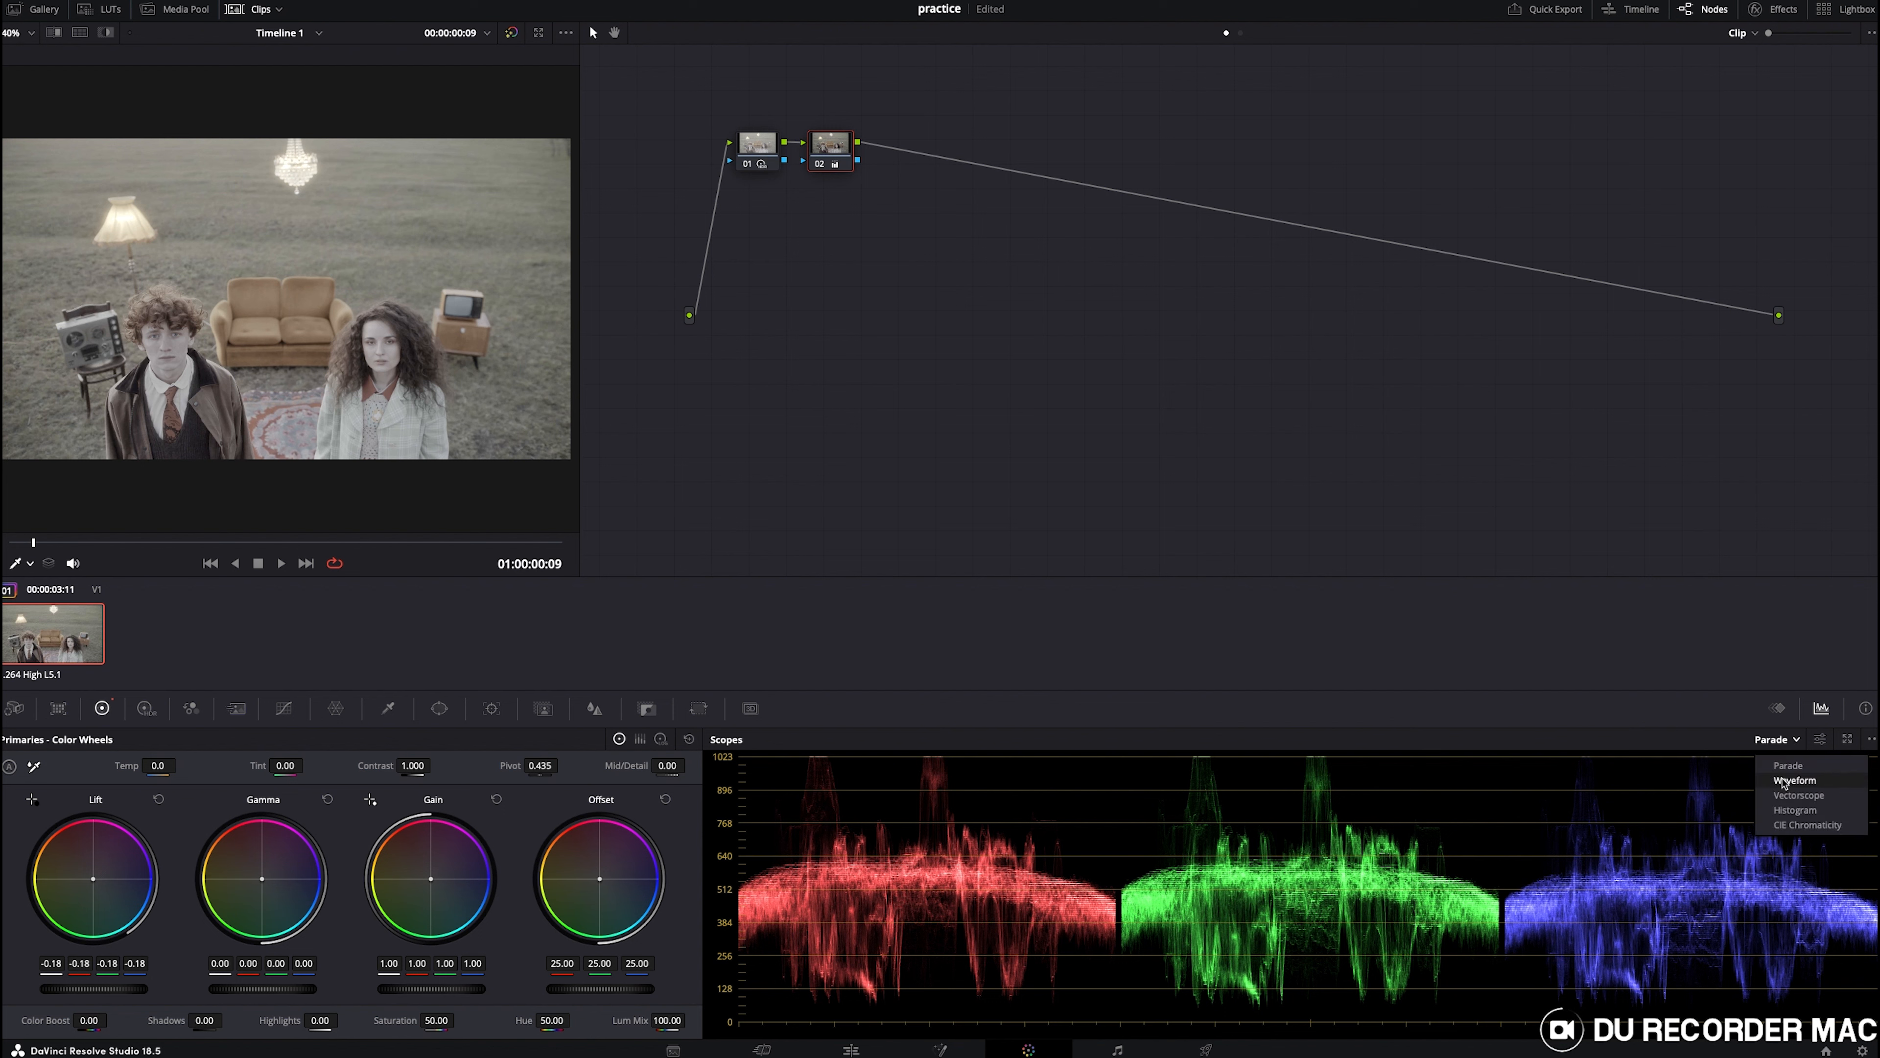
click(1784, 782)
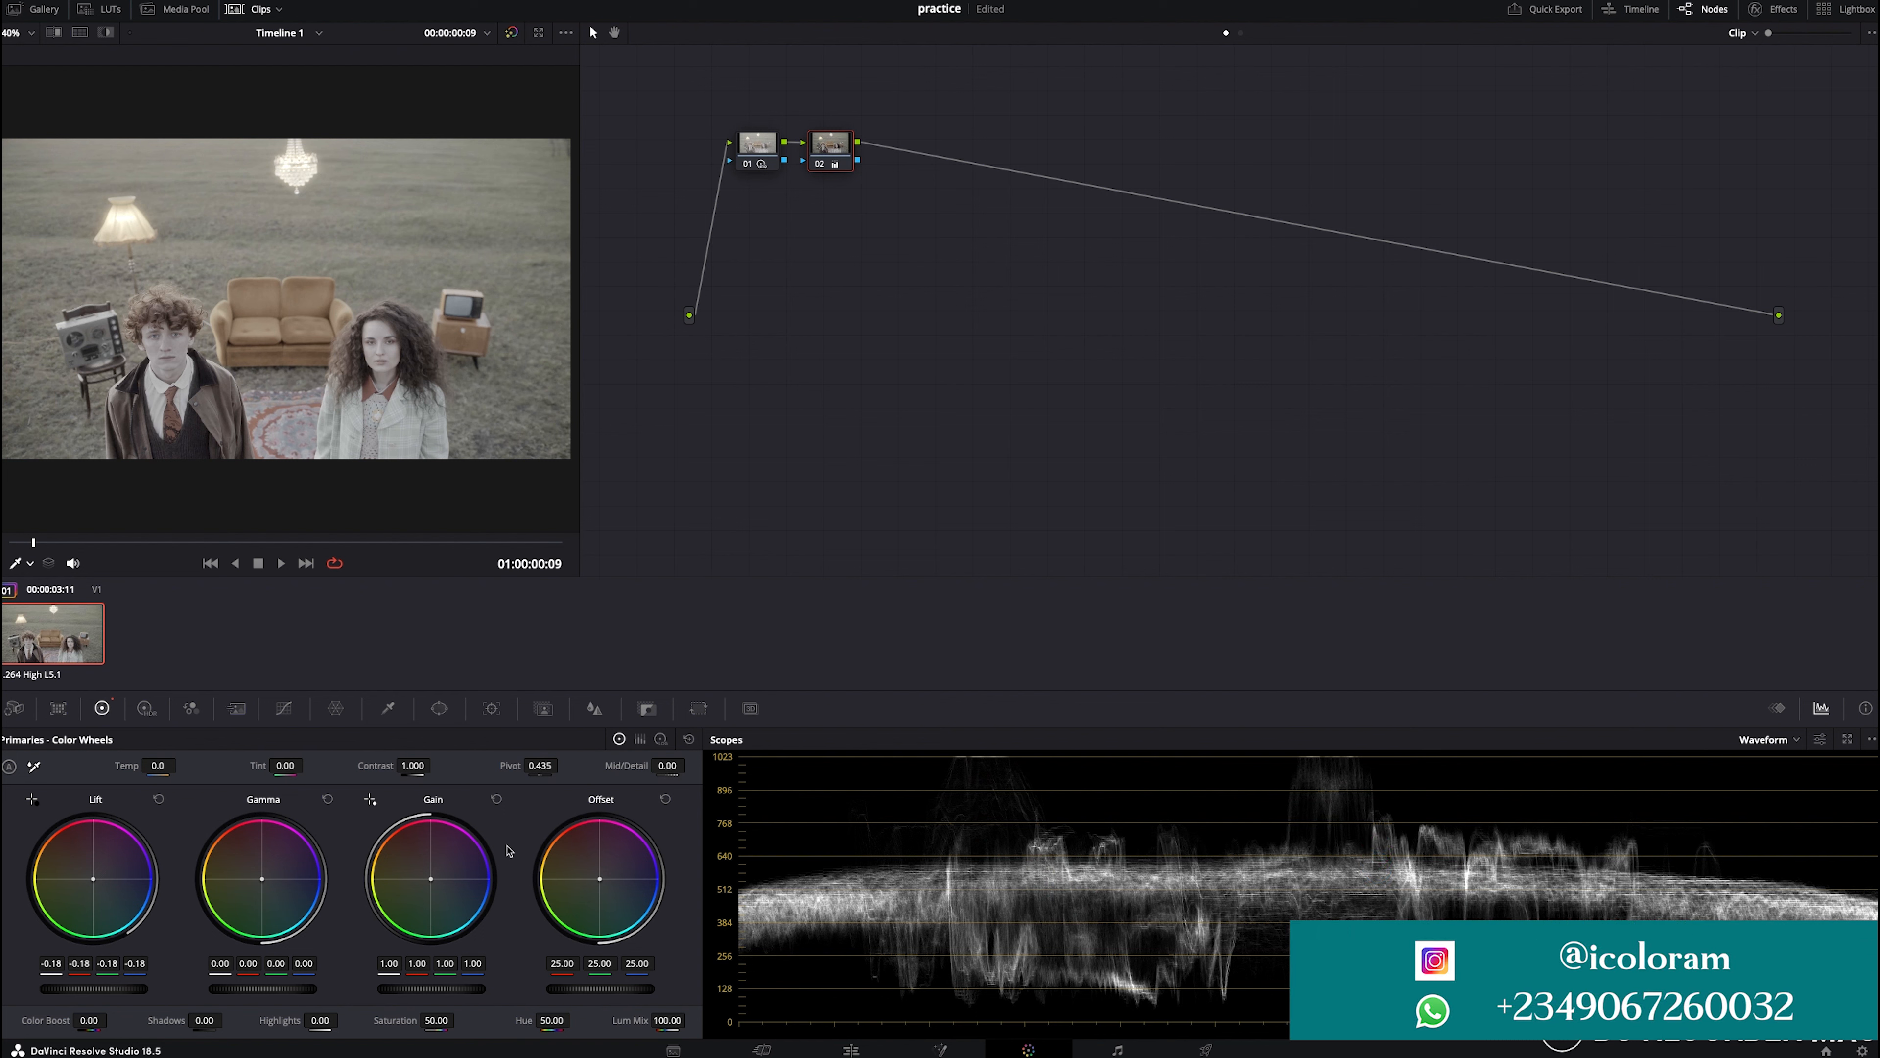
drag(255, 995, 310, 995)
drag(450, 991, 475, 991)
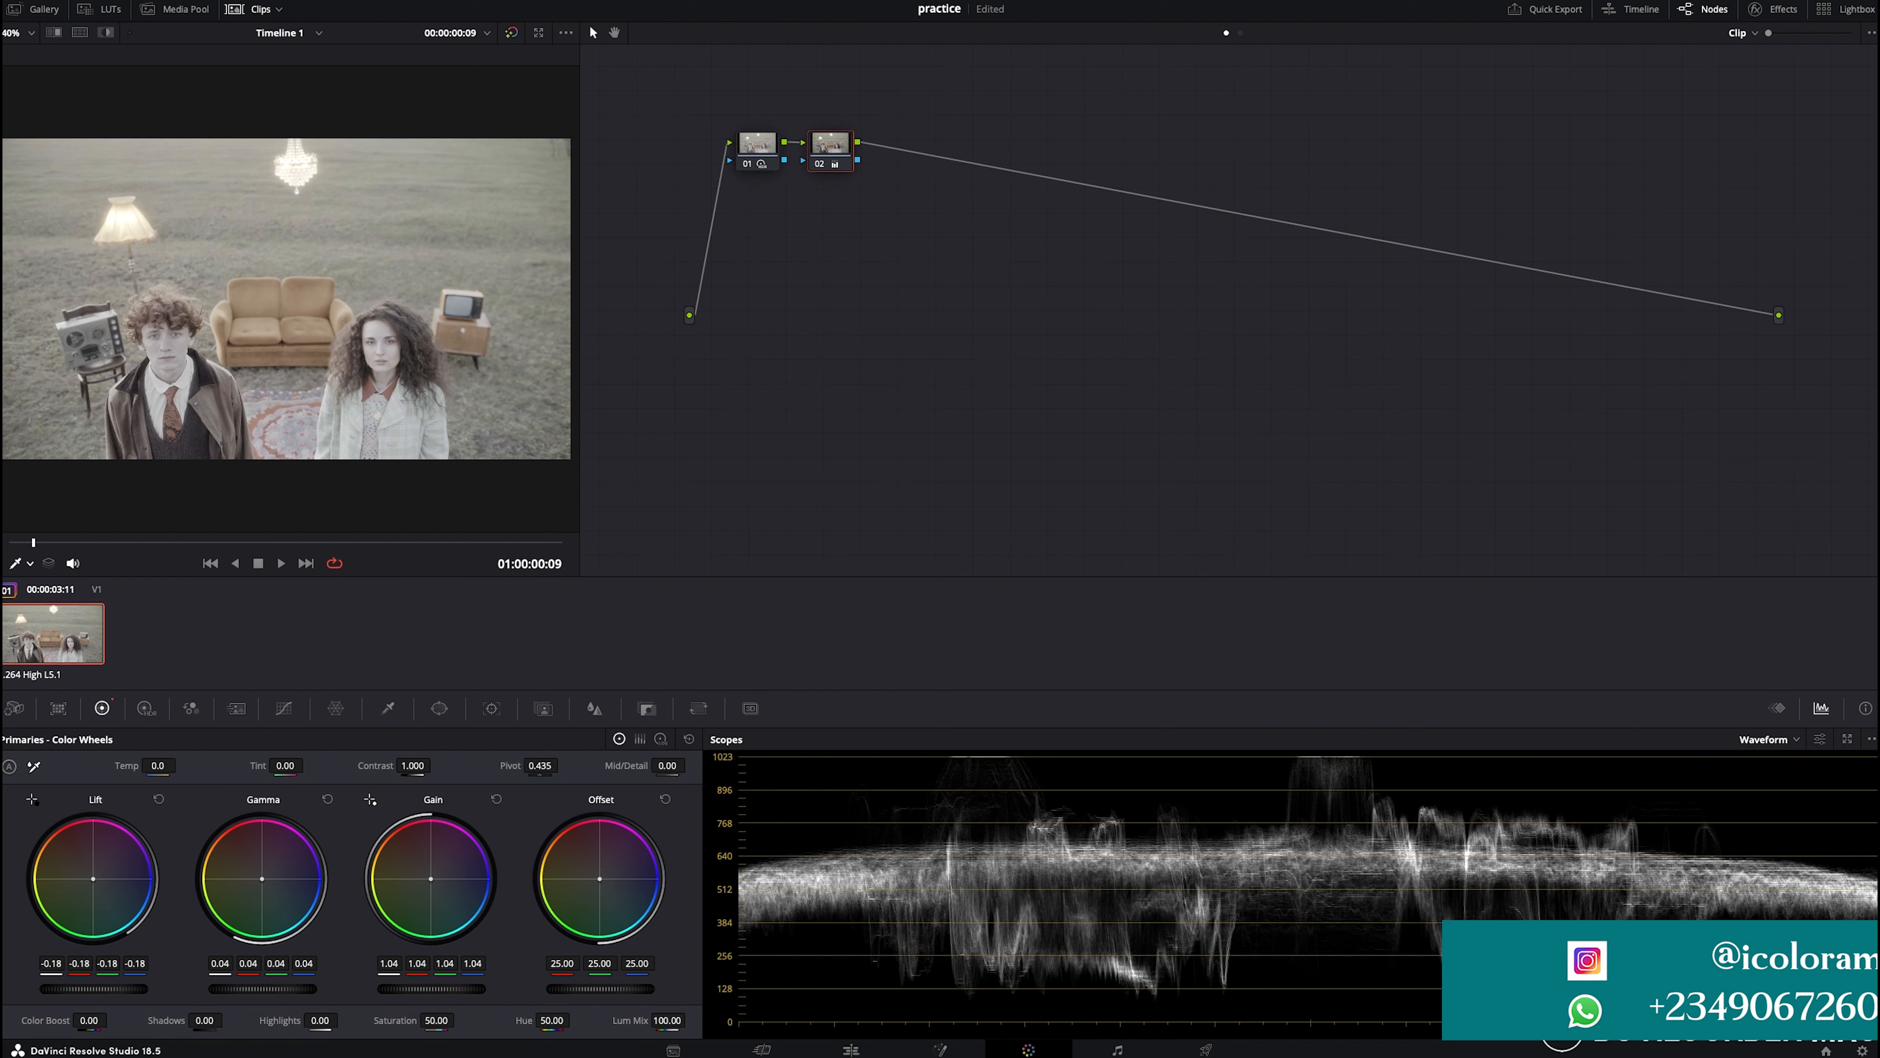
drag(115, 992, 88, 991)
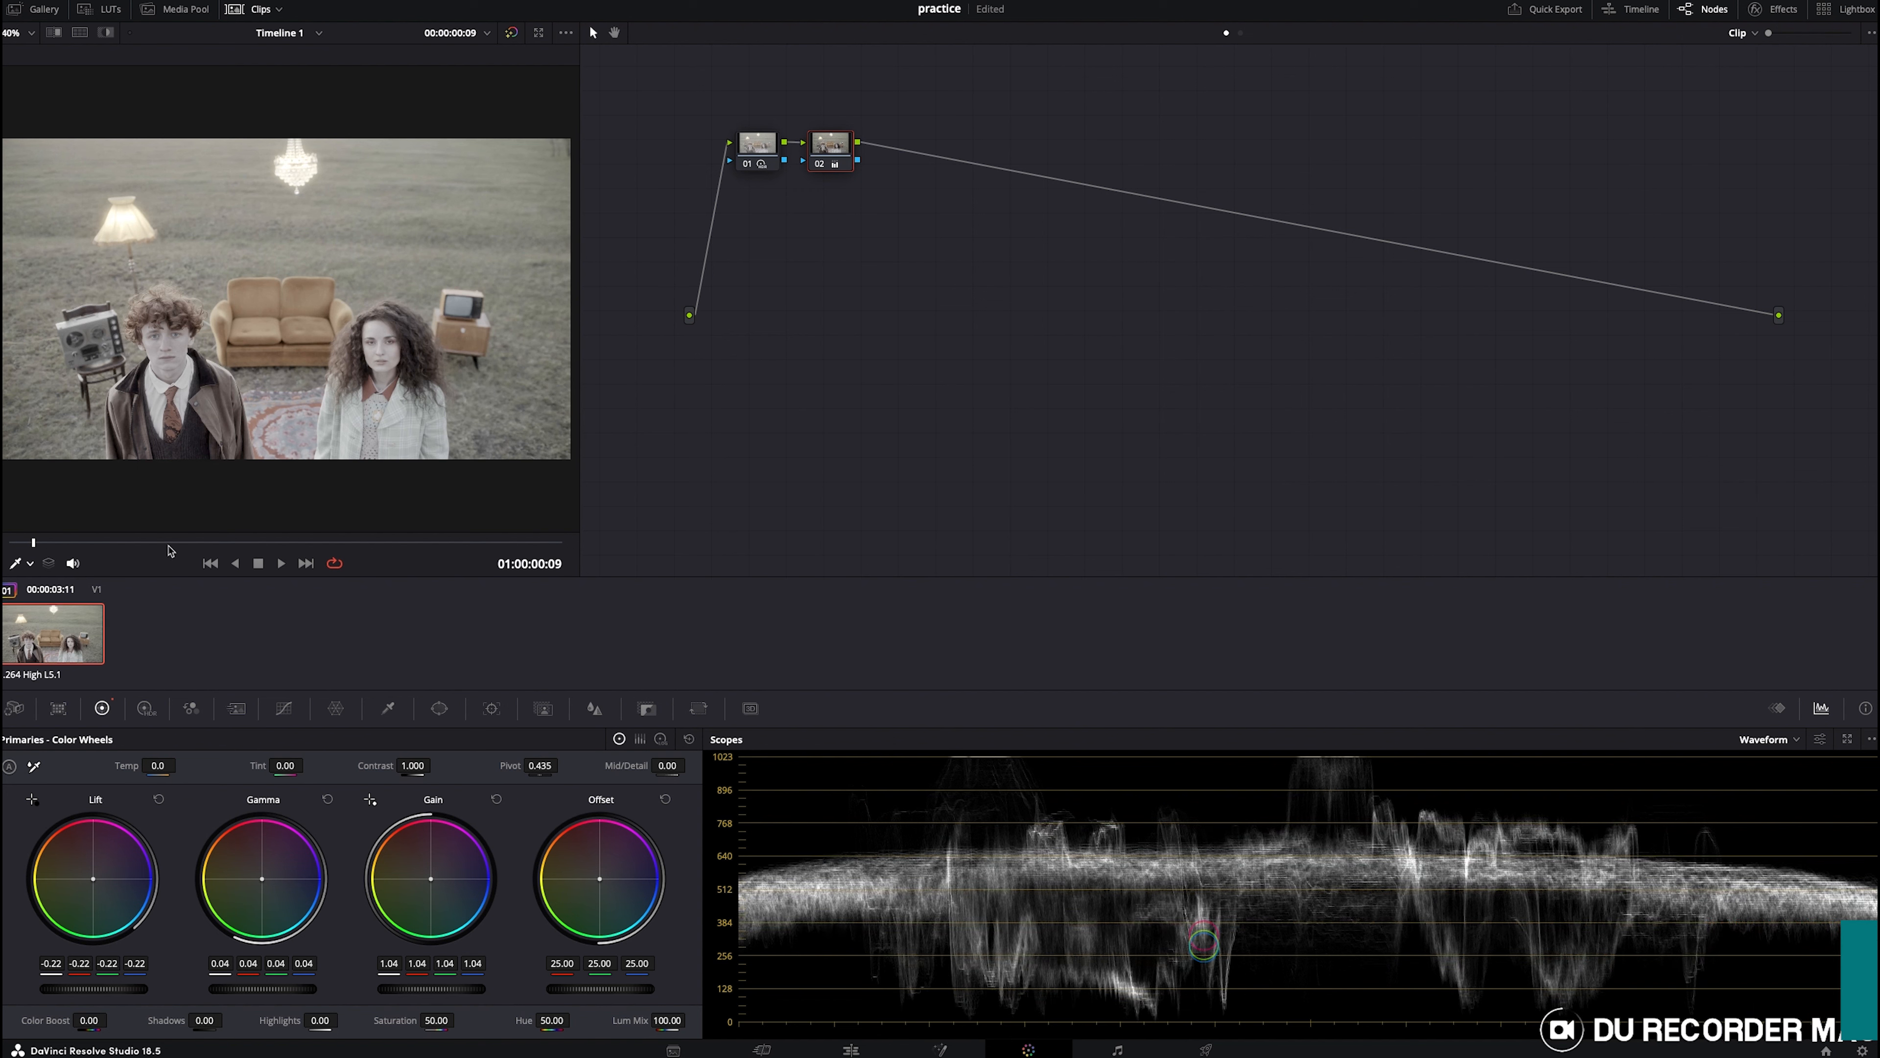
- Move the playhead to about 01:00:06:14 and add a third serial node
click(382, 544)
drag(398, 550, 444, 549)
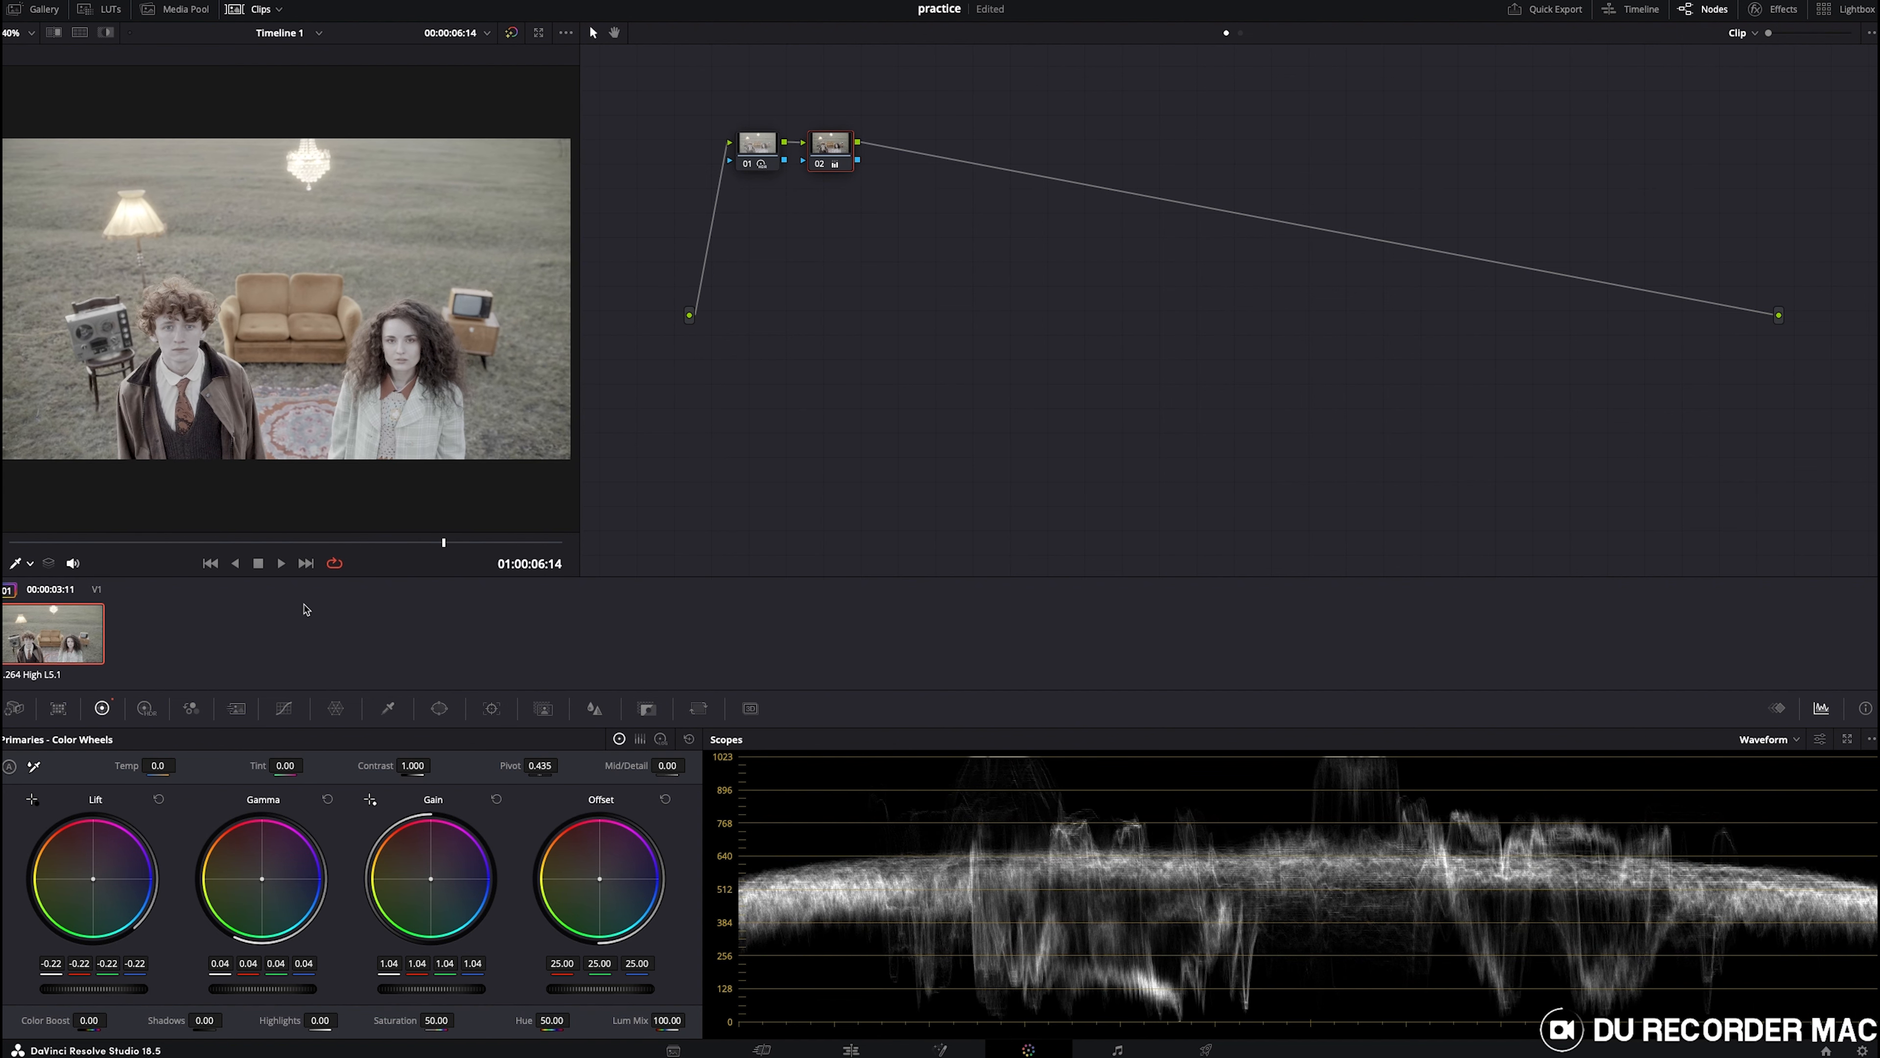
click(1767, 744)
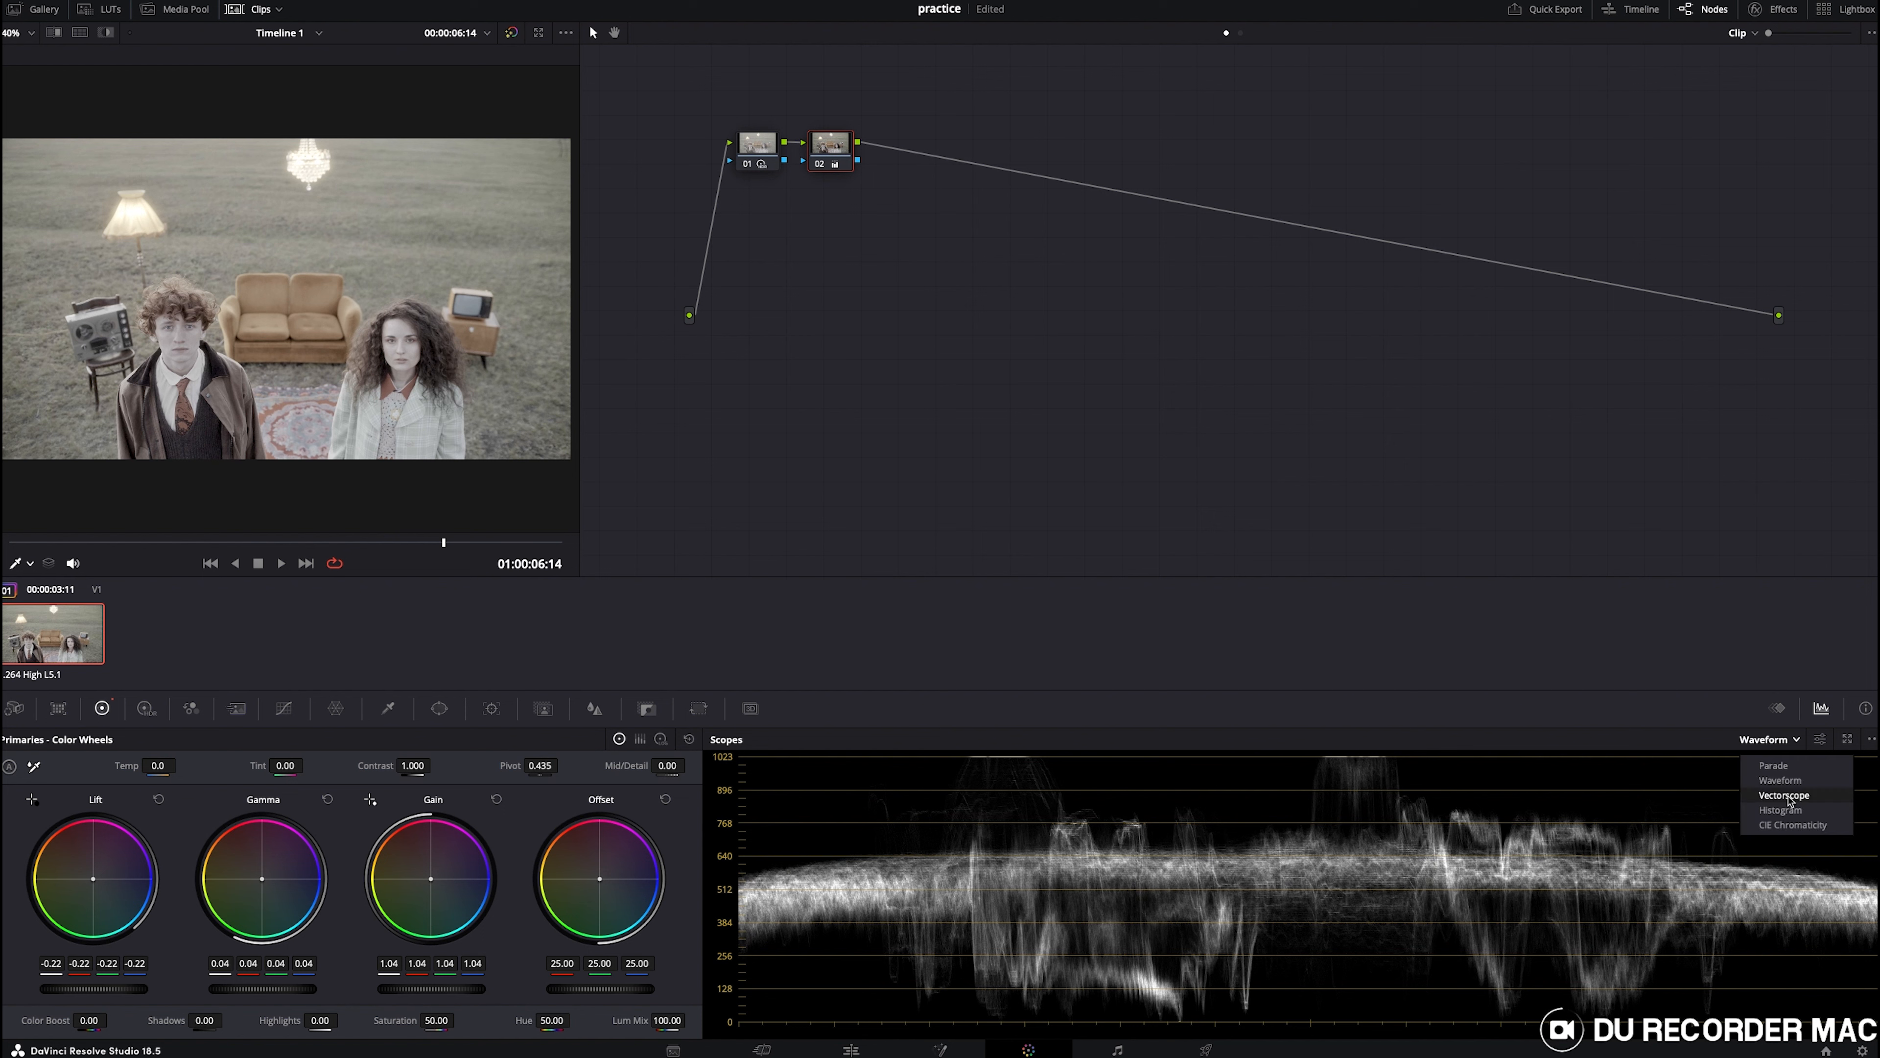
key(alt+s)
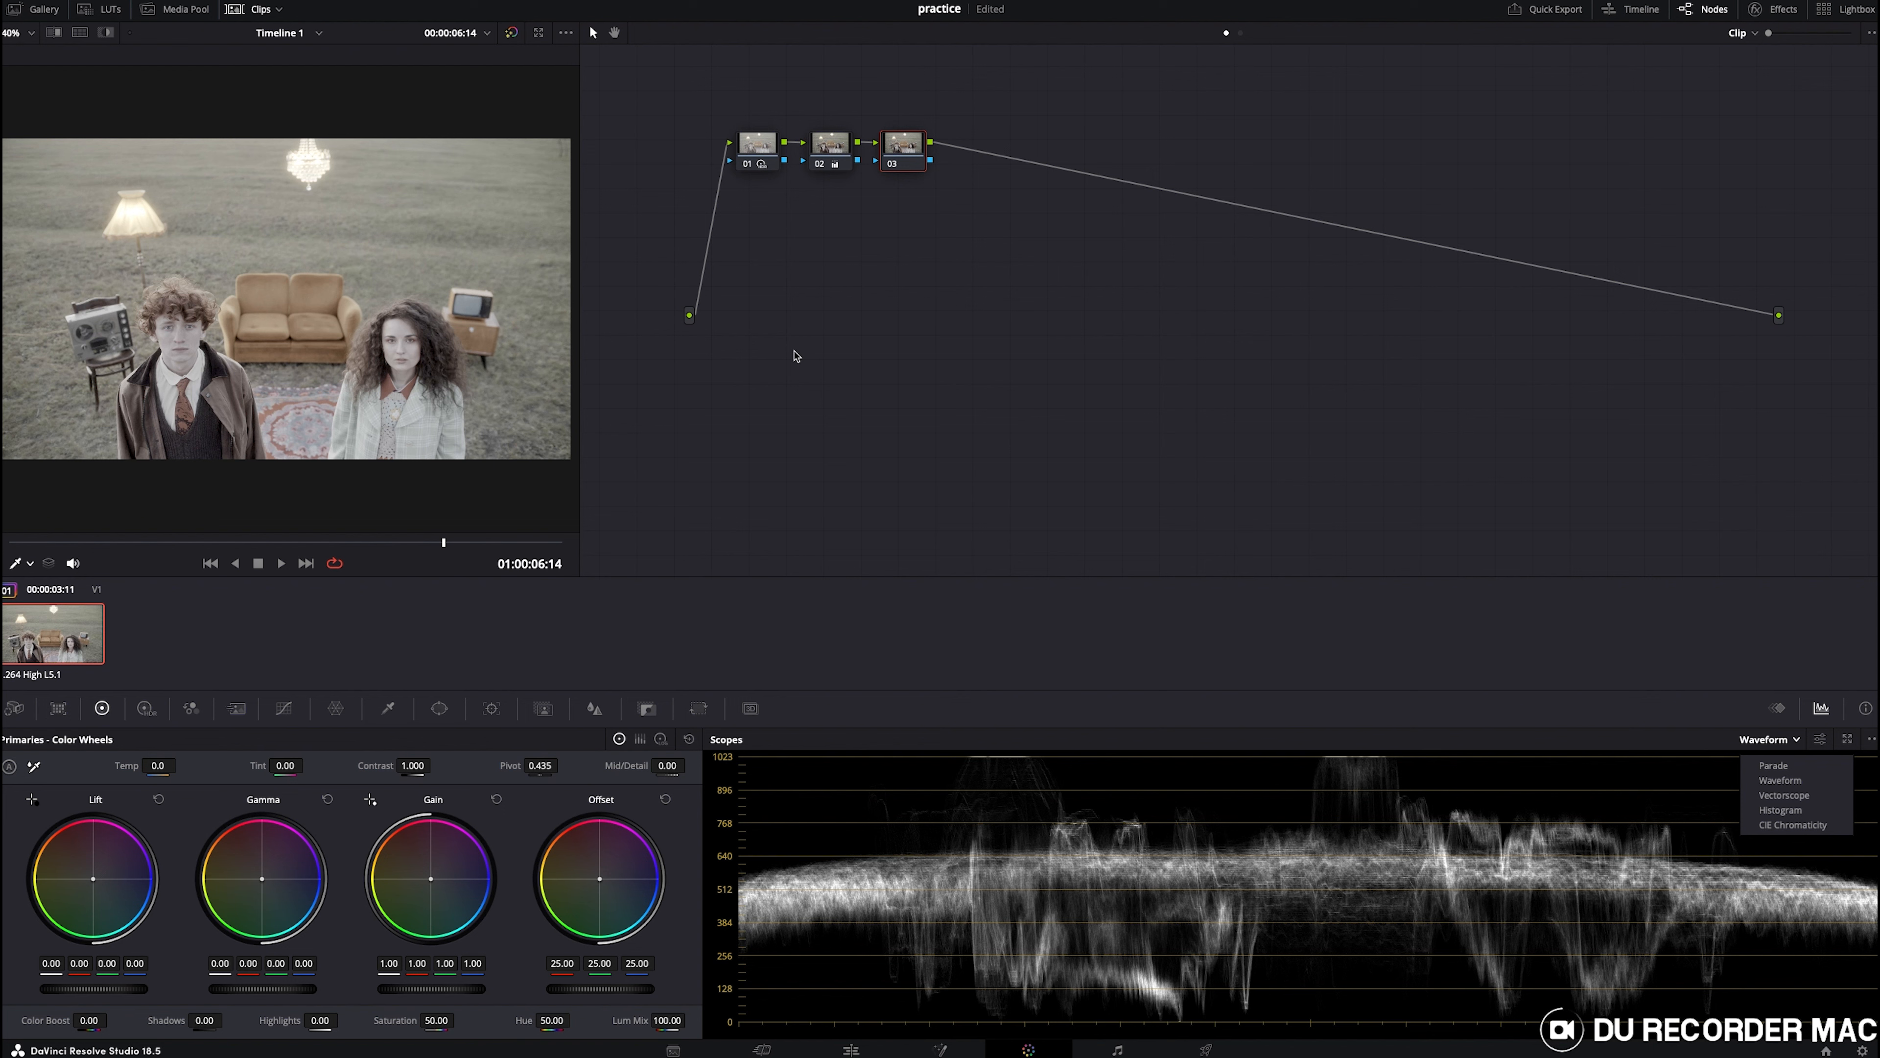
- Raise the third node's Contrast to 1.218 and Pivot to 0.689
click(413, 764)
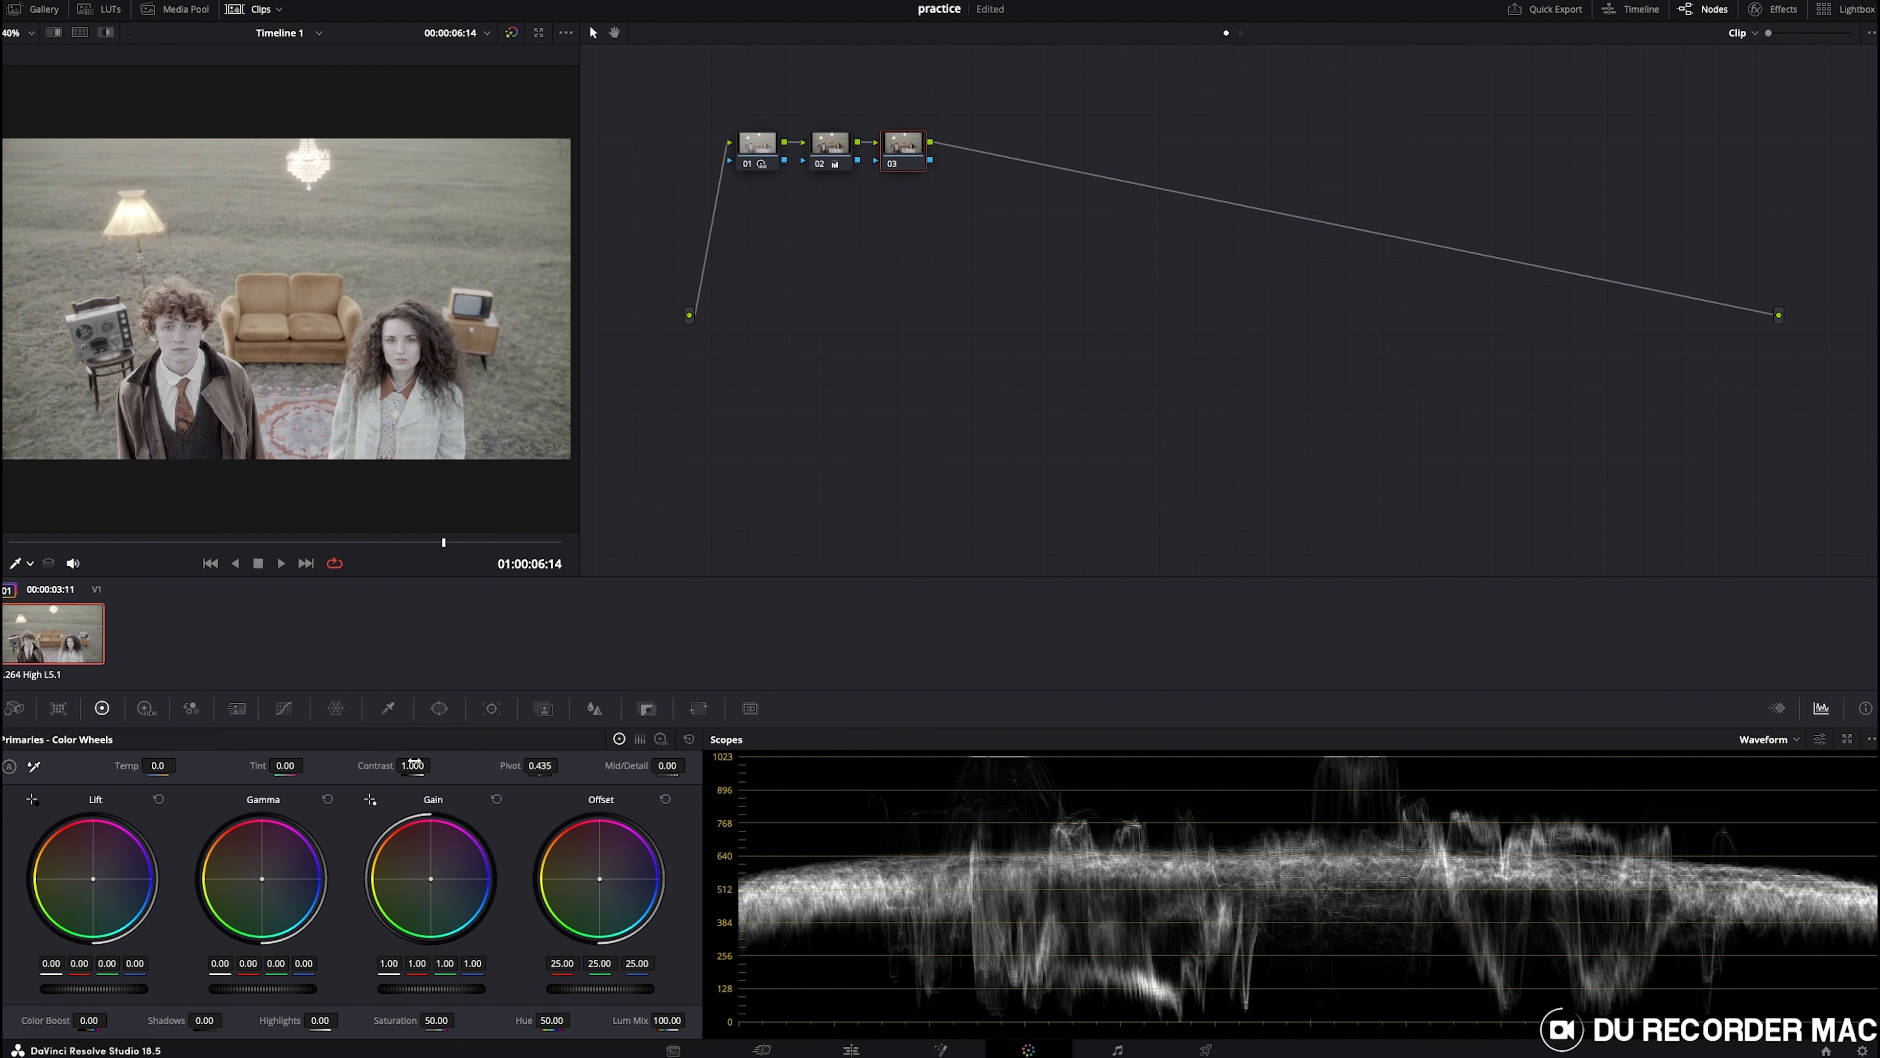
drag(412, 764, 435, 765)
drag(557, 765, 555, 769)
drag(435, 764, 436, 765)
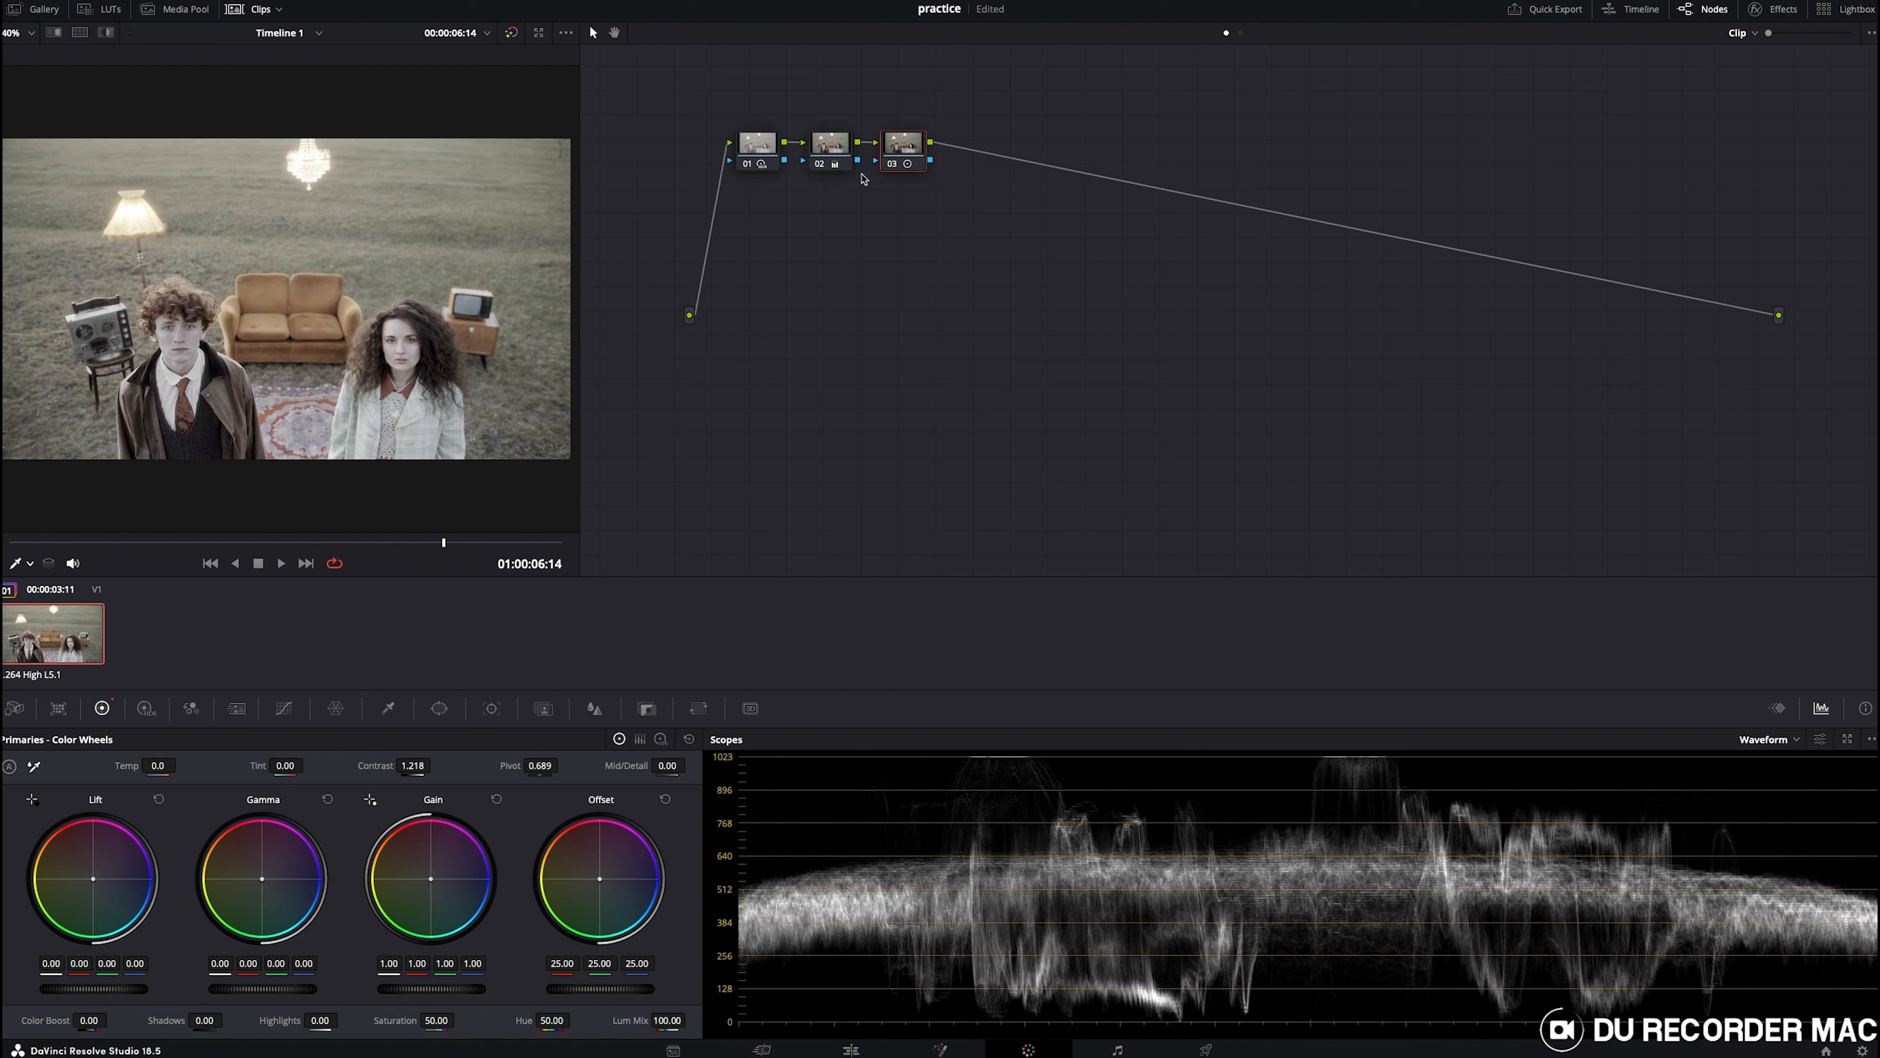
- Toggle the third node off and on to compare, and add a fourth serial node
click(894, 165)
click(894, 165)
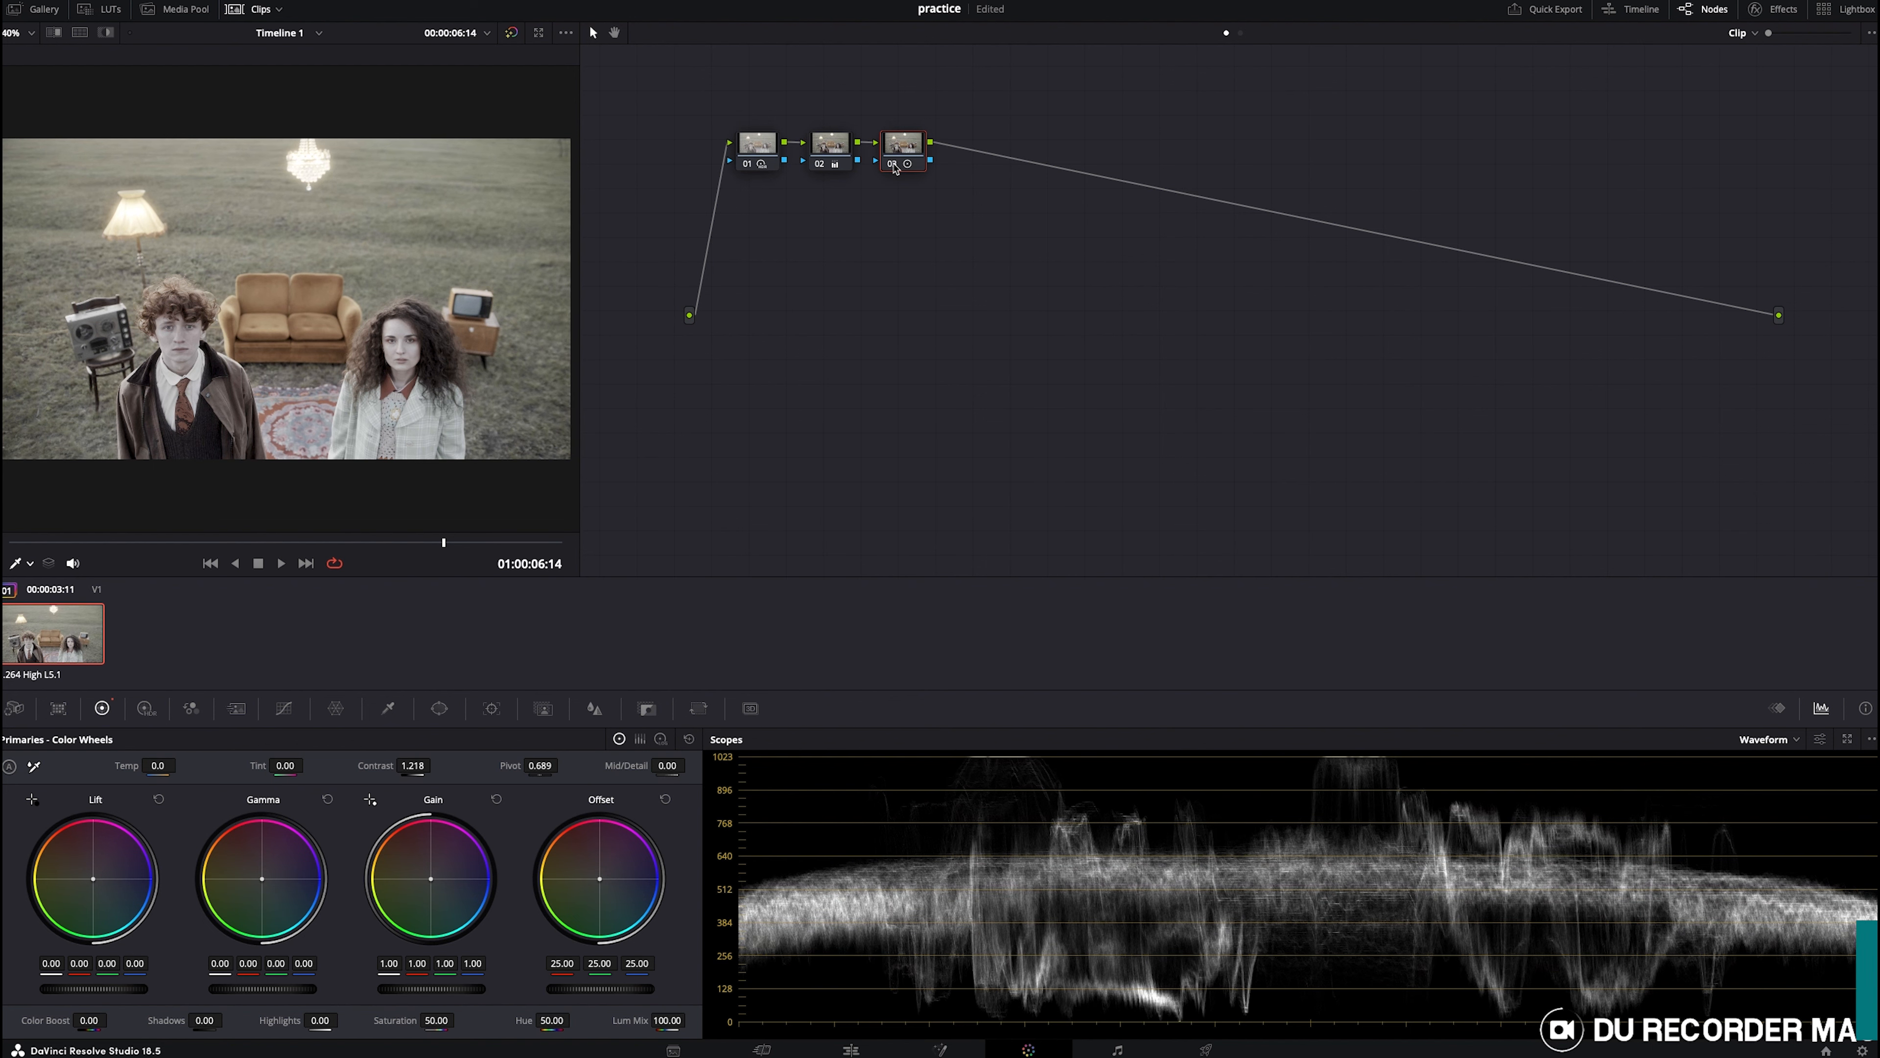
key(alt+s)
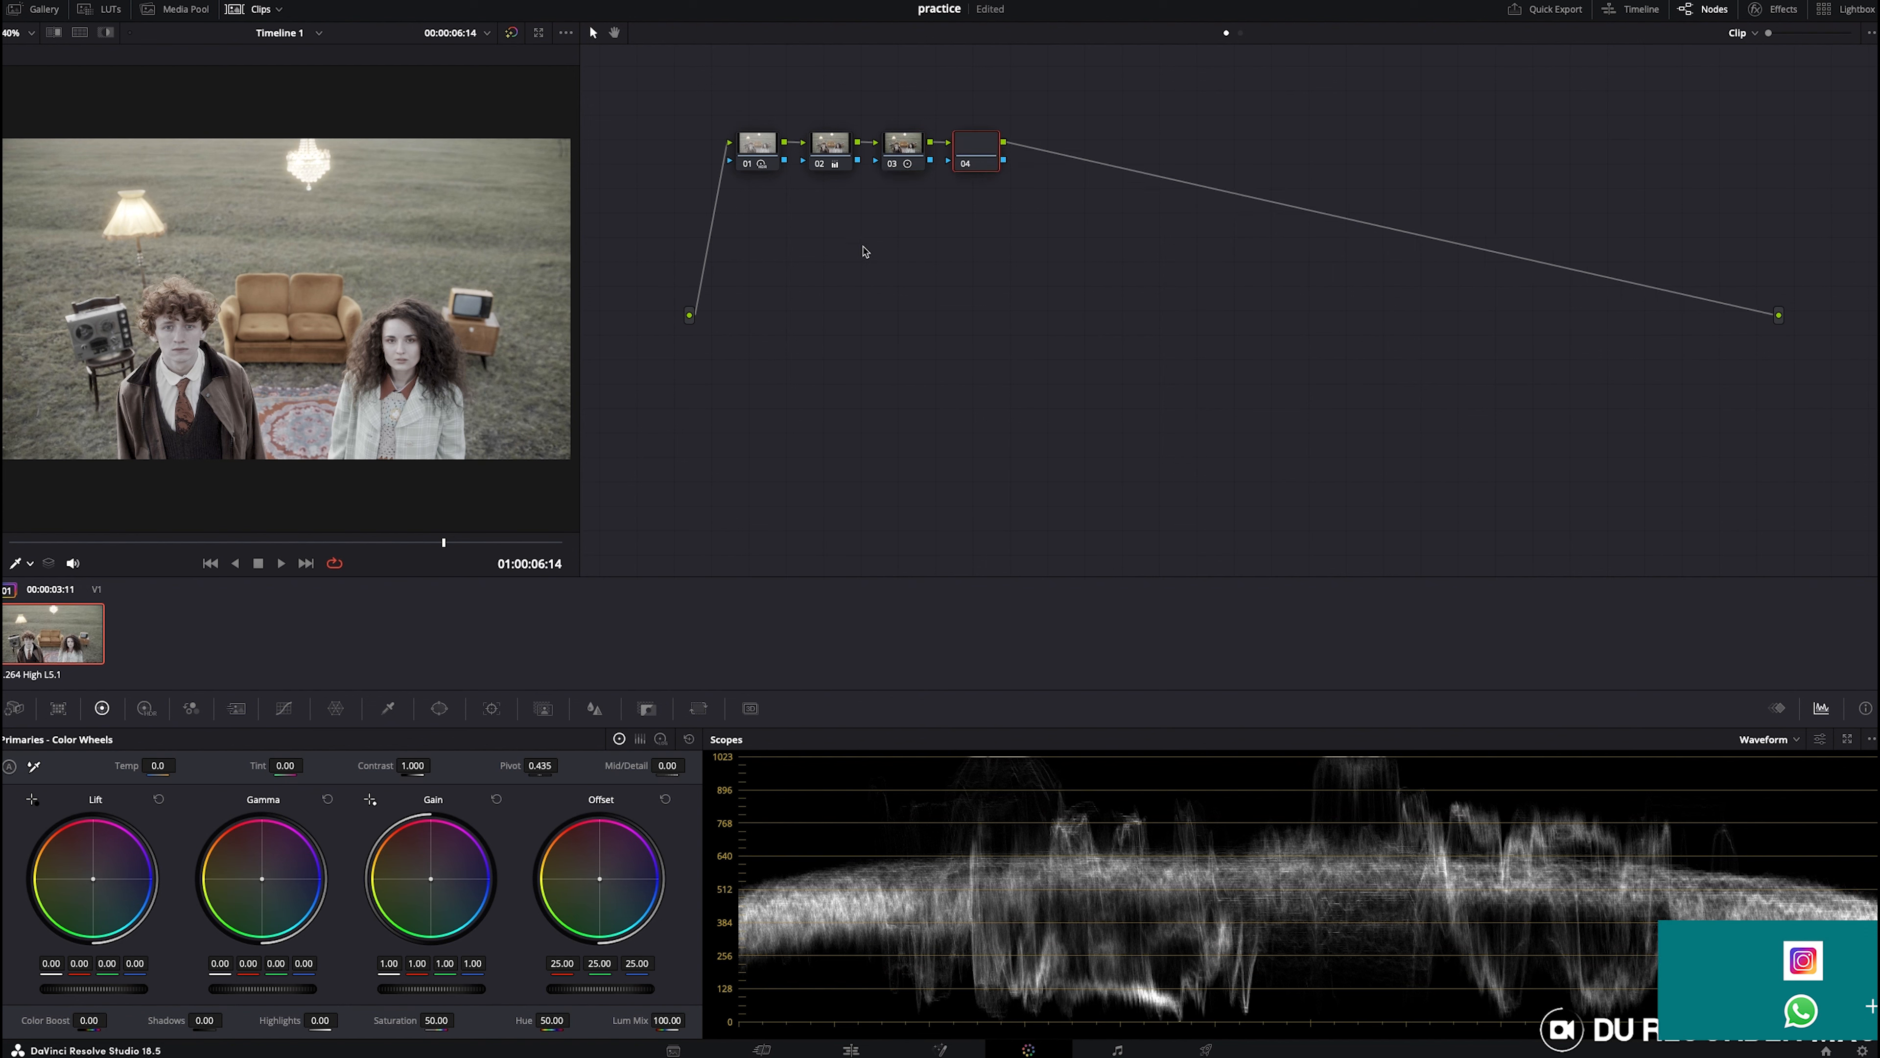
- Switch the scope to Parade and lower the Gain green channel to 0.95 on the fourth node
click(1770, 739)
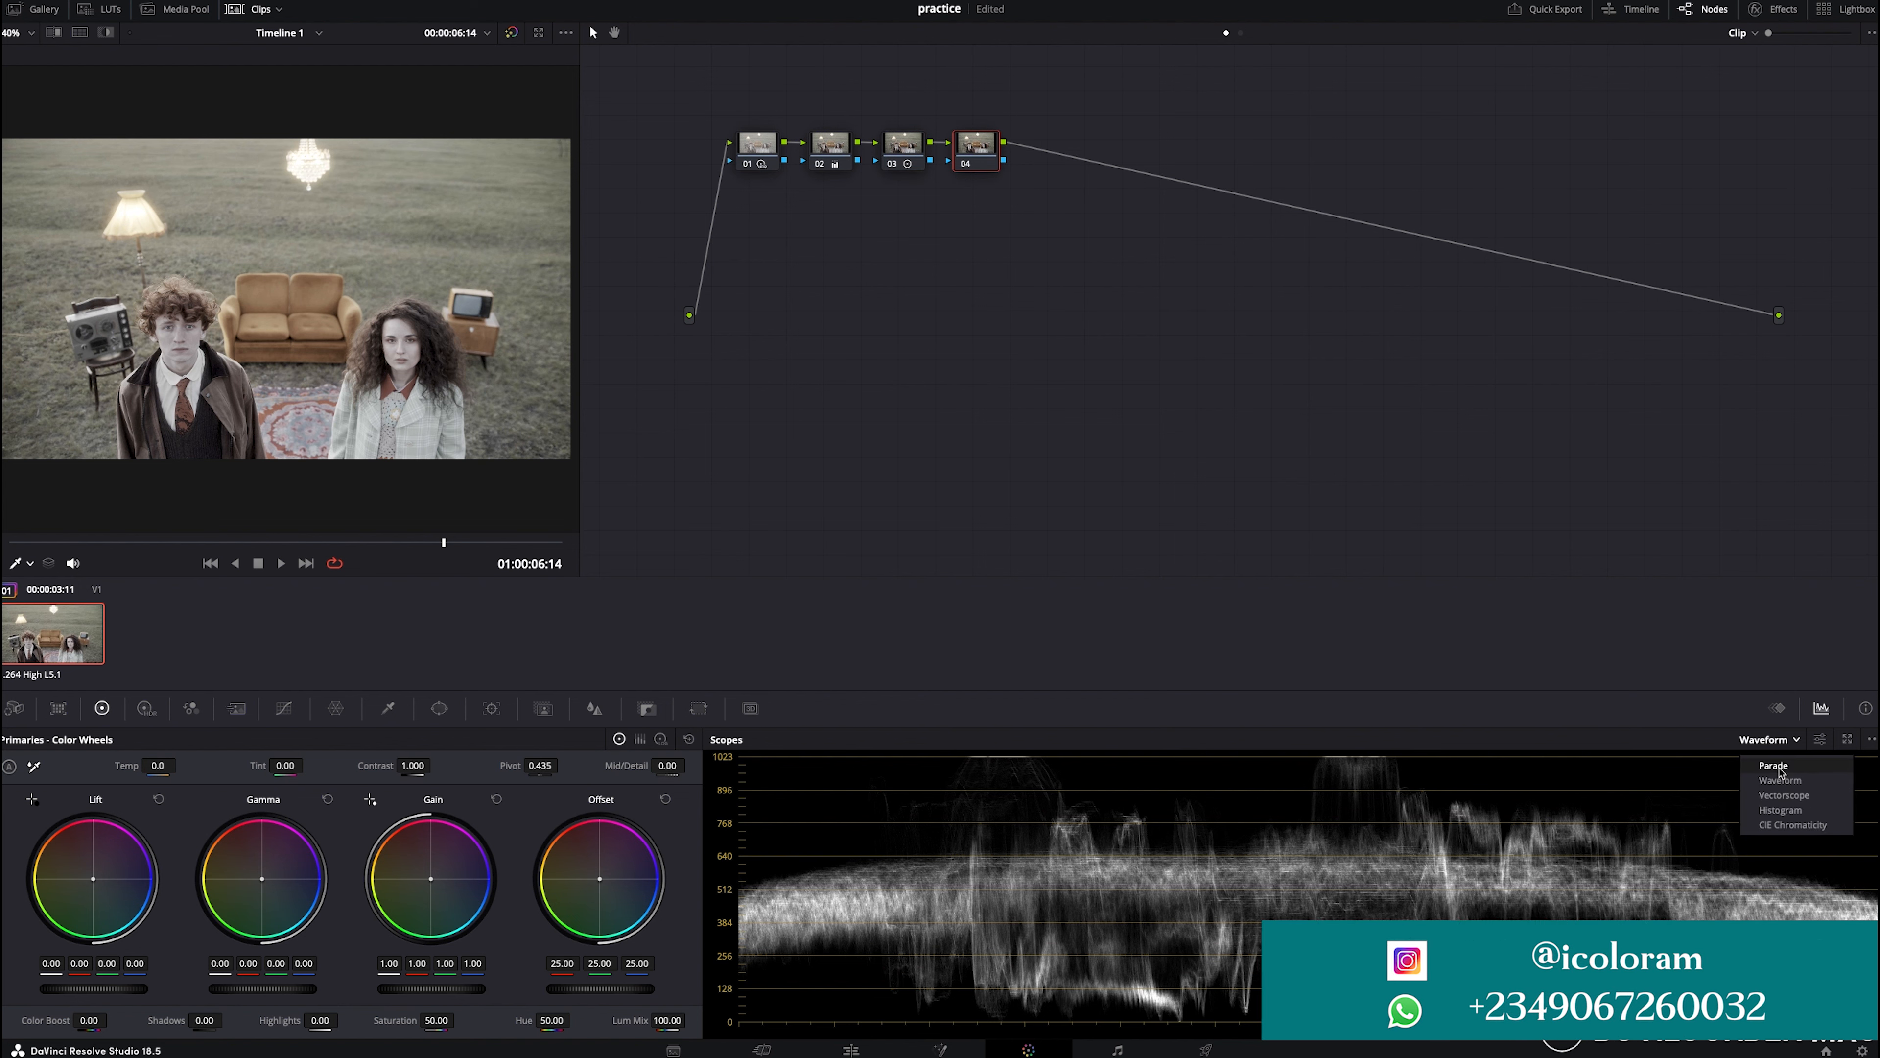
click(1774, 765)
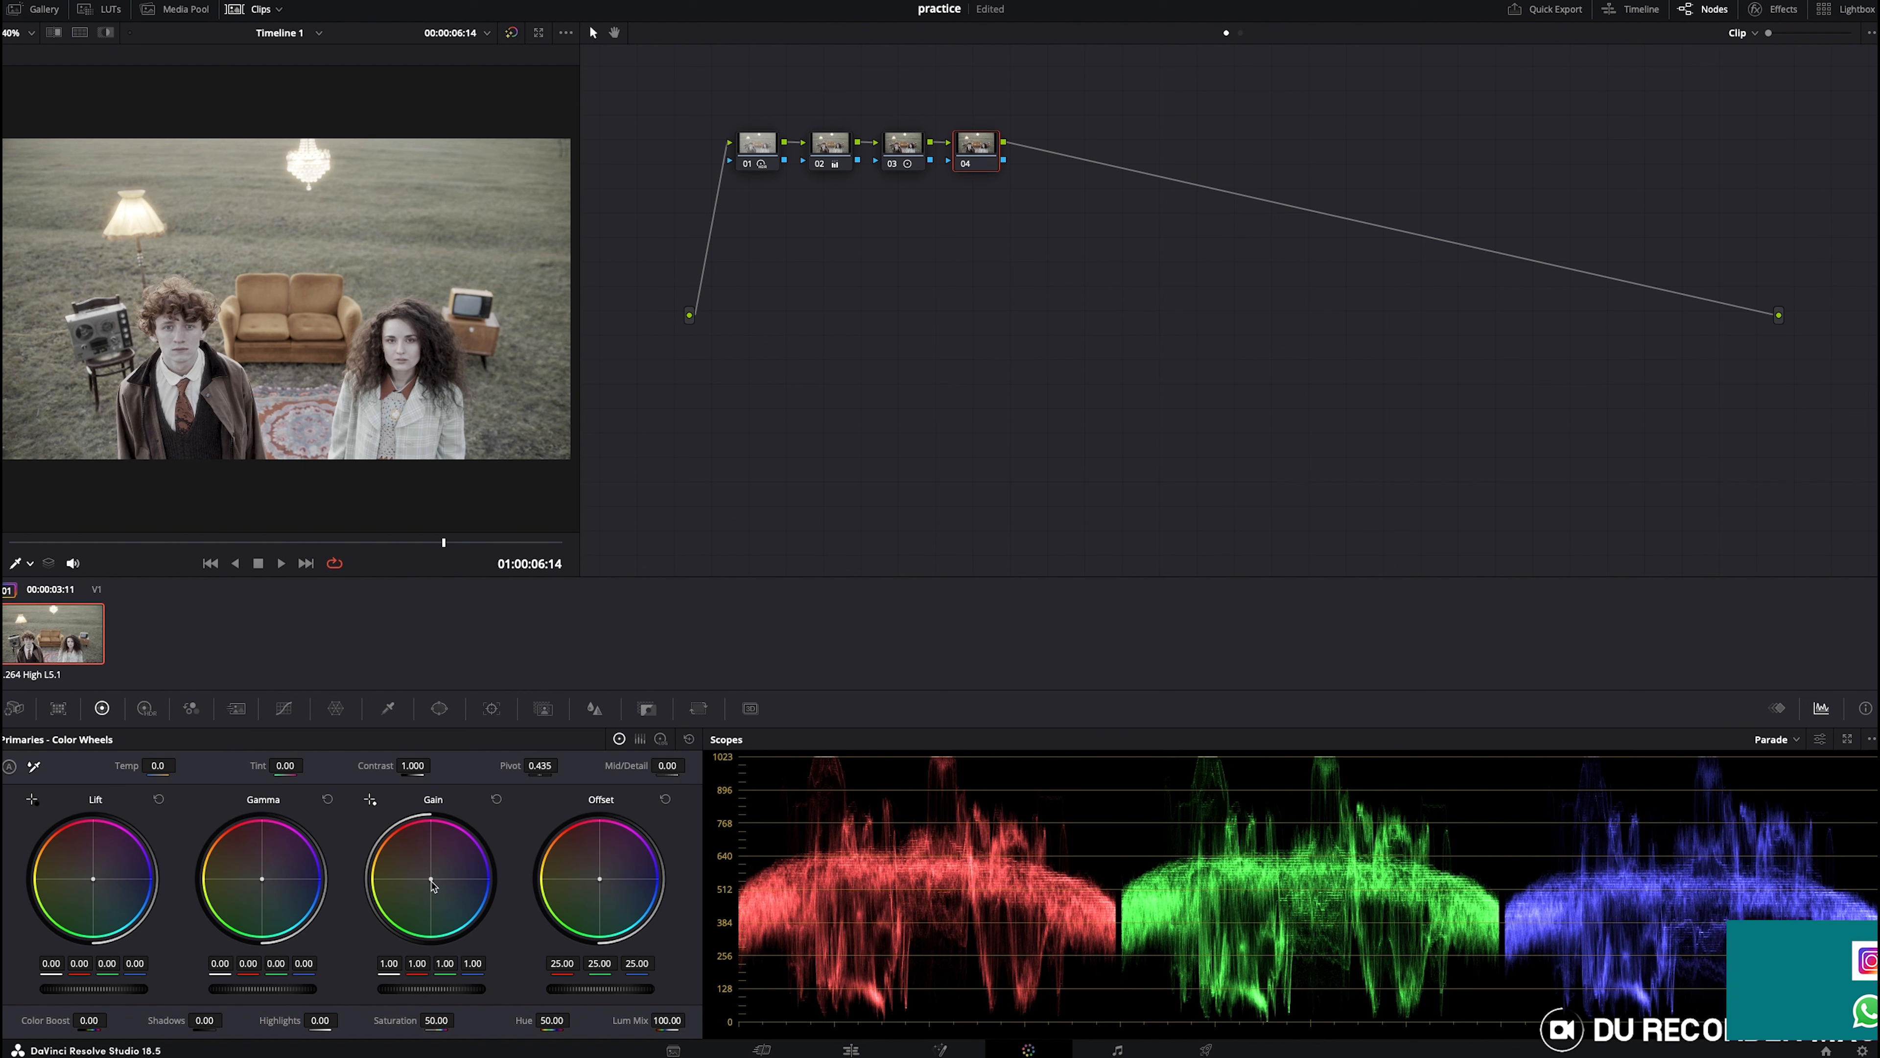
drag(419, 963, 407, 963)
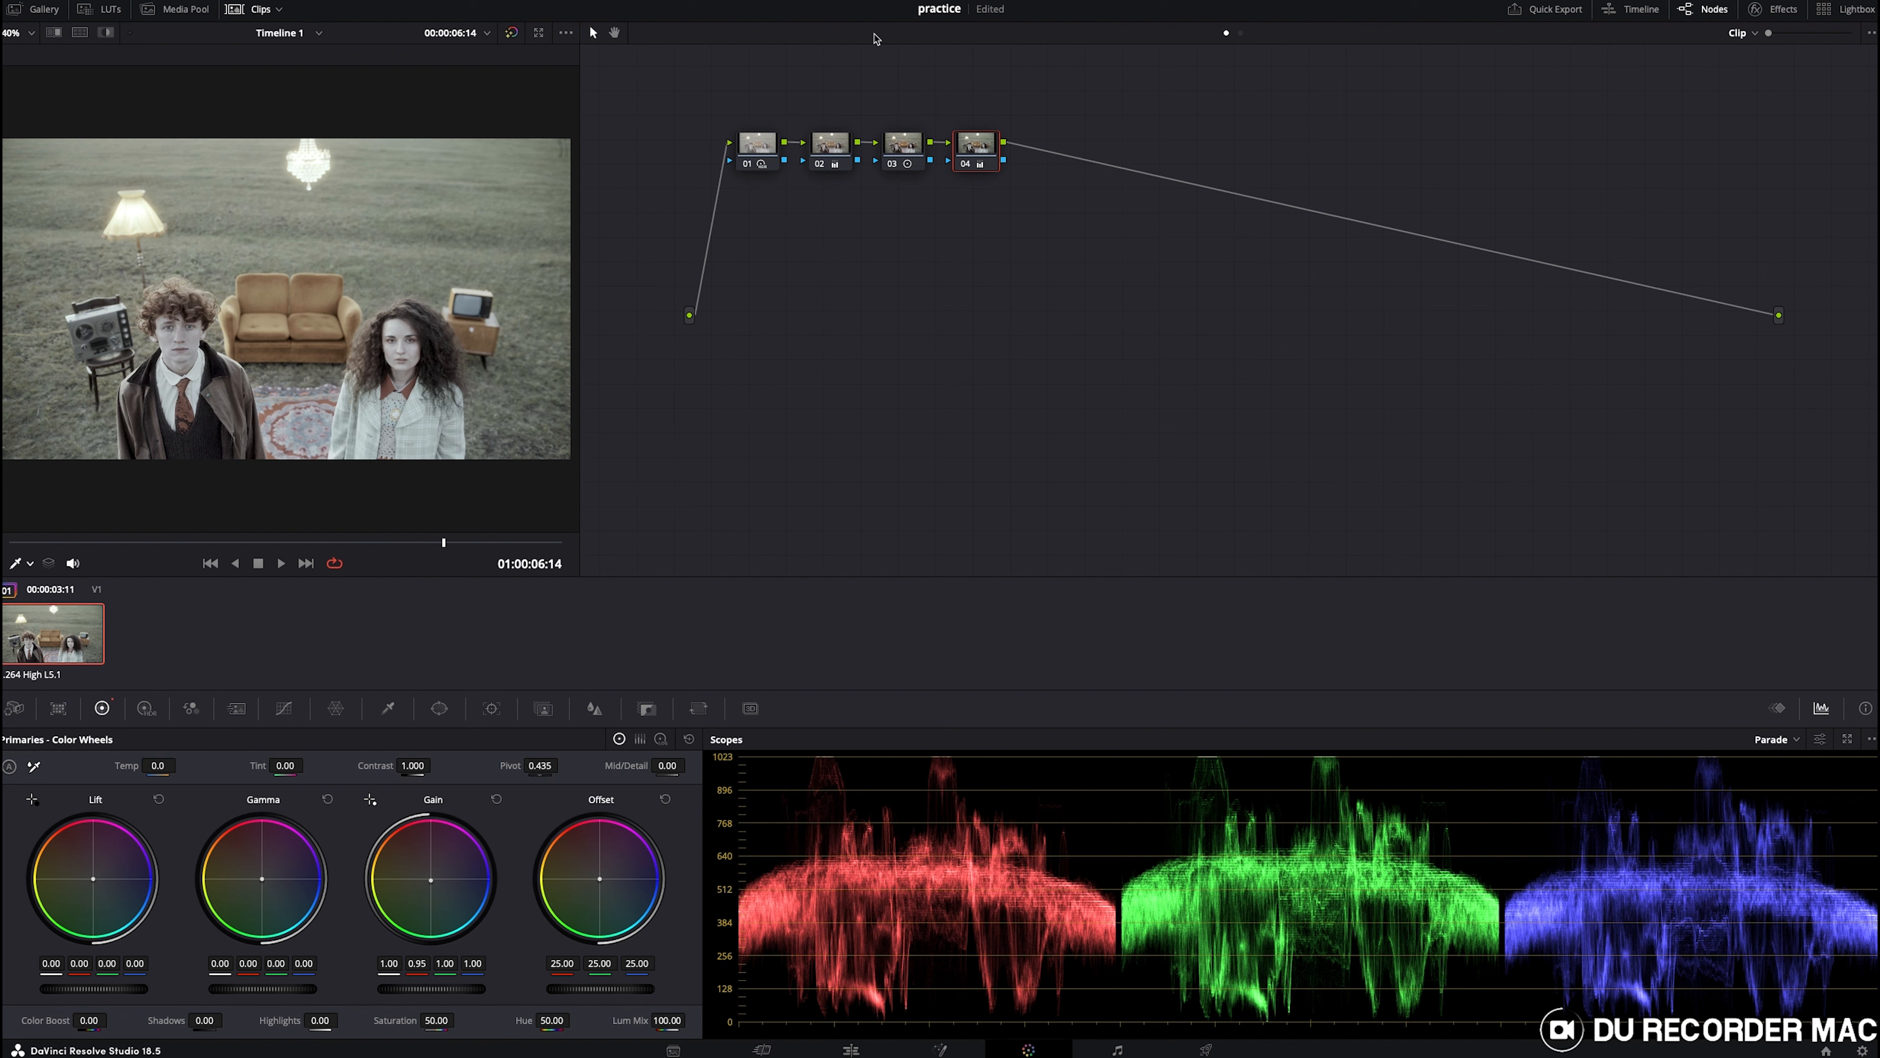
- Compare the fourth node by toggling it, then select the third node and lower its Contrast to 1.102
click(969, 169)
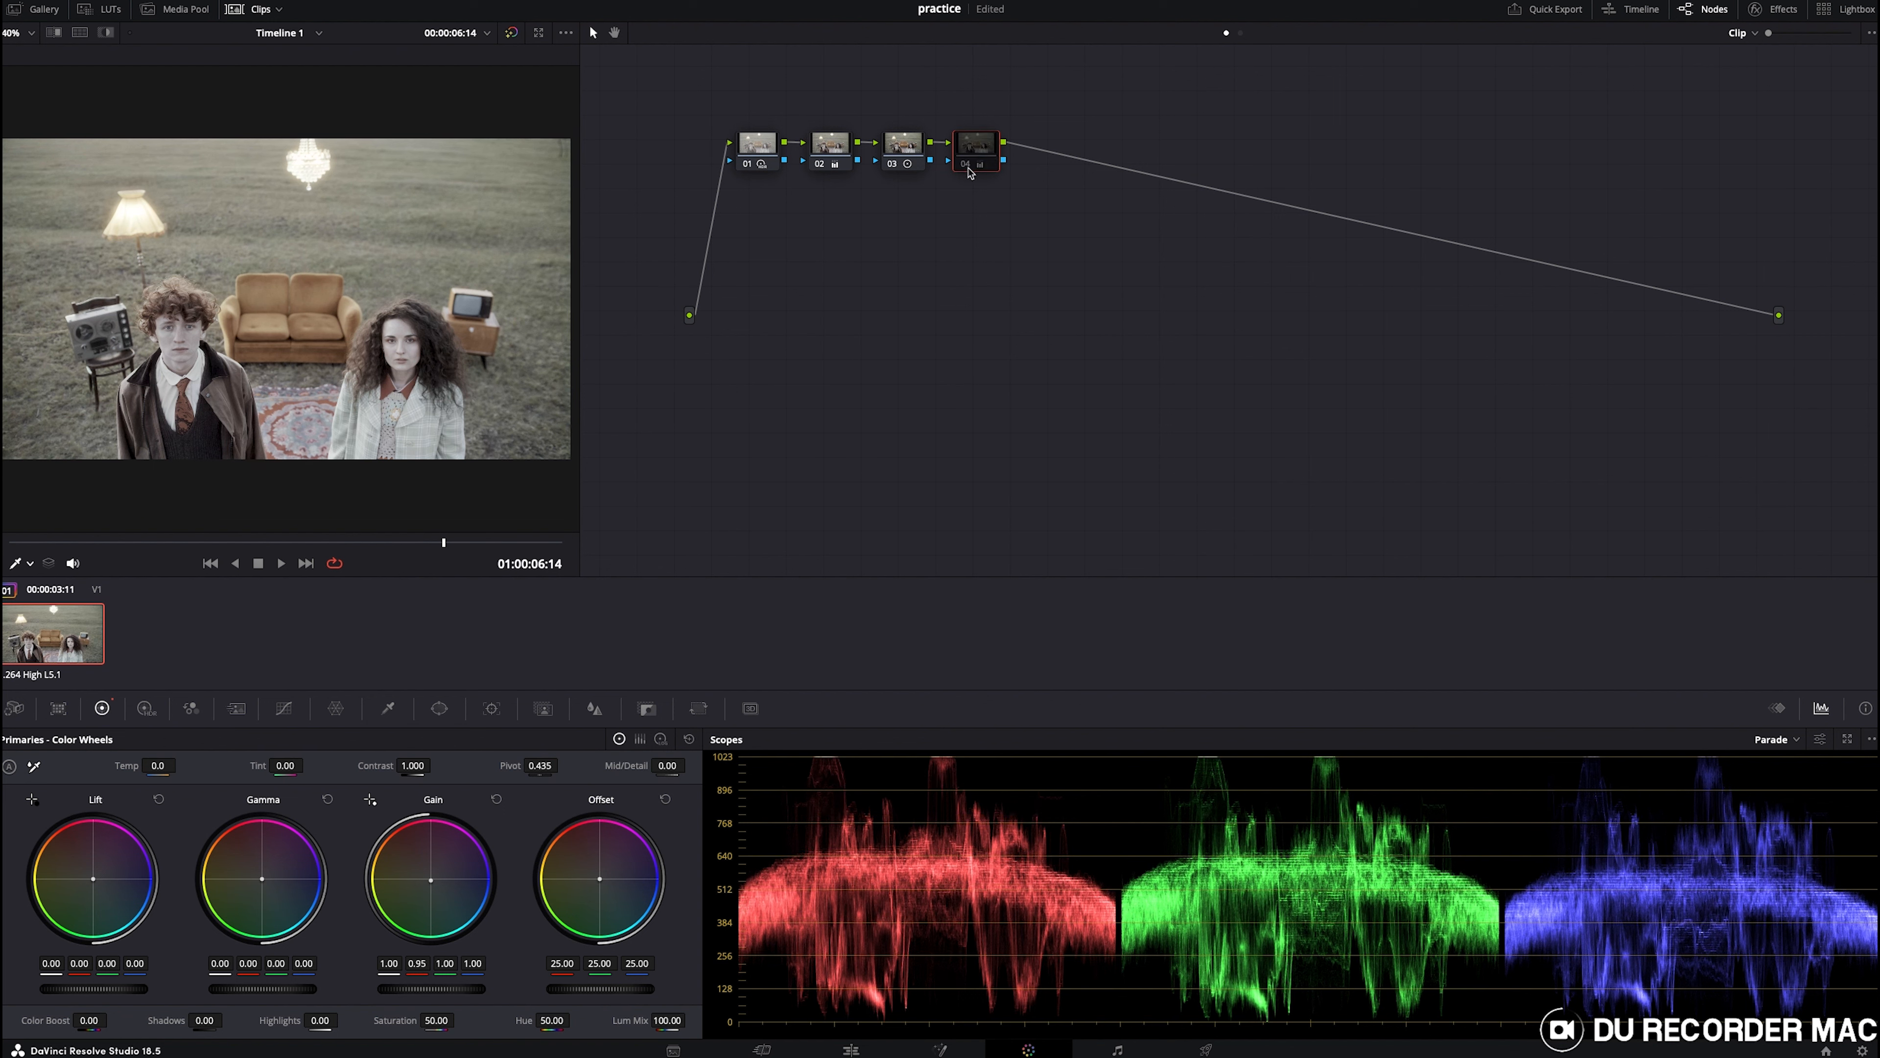
click(969, 169)
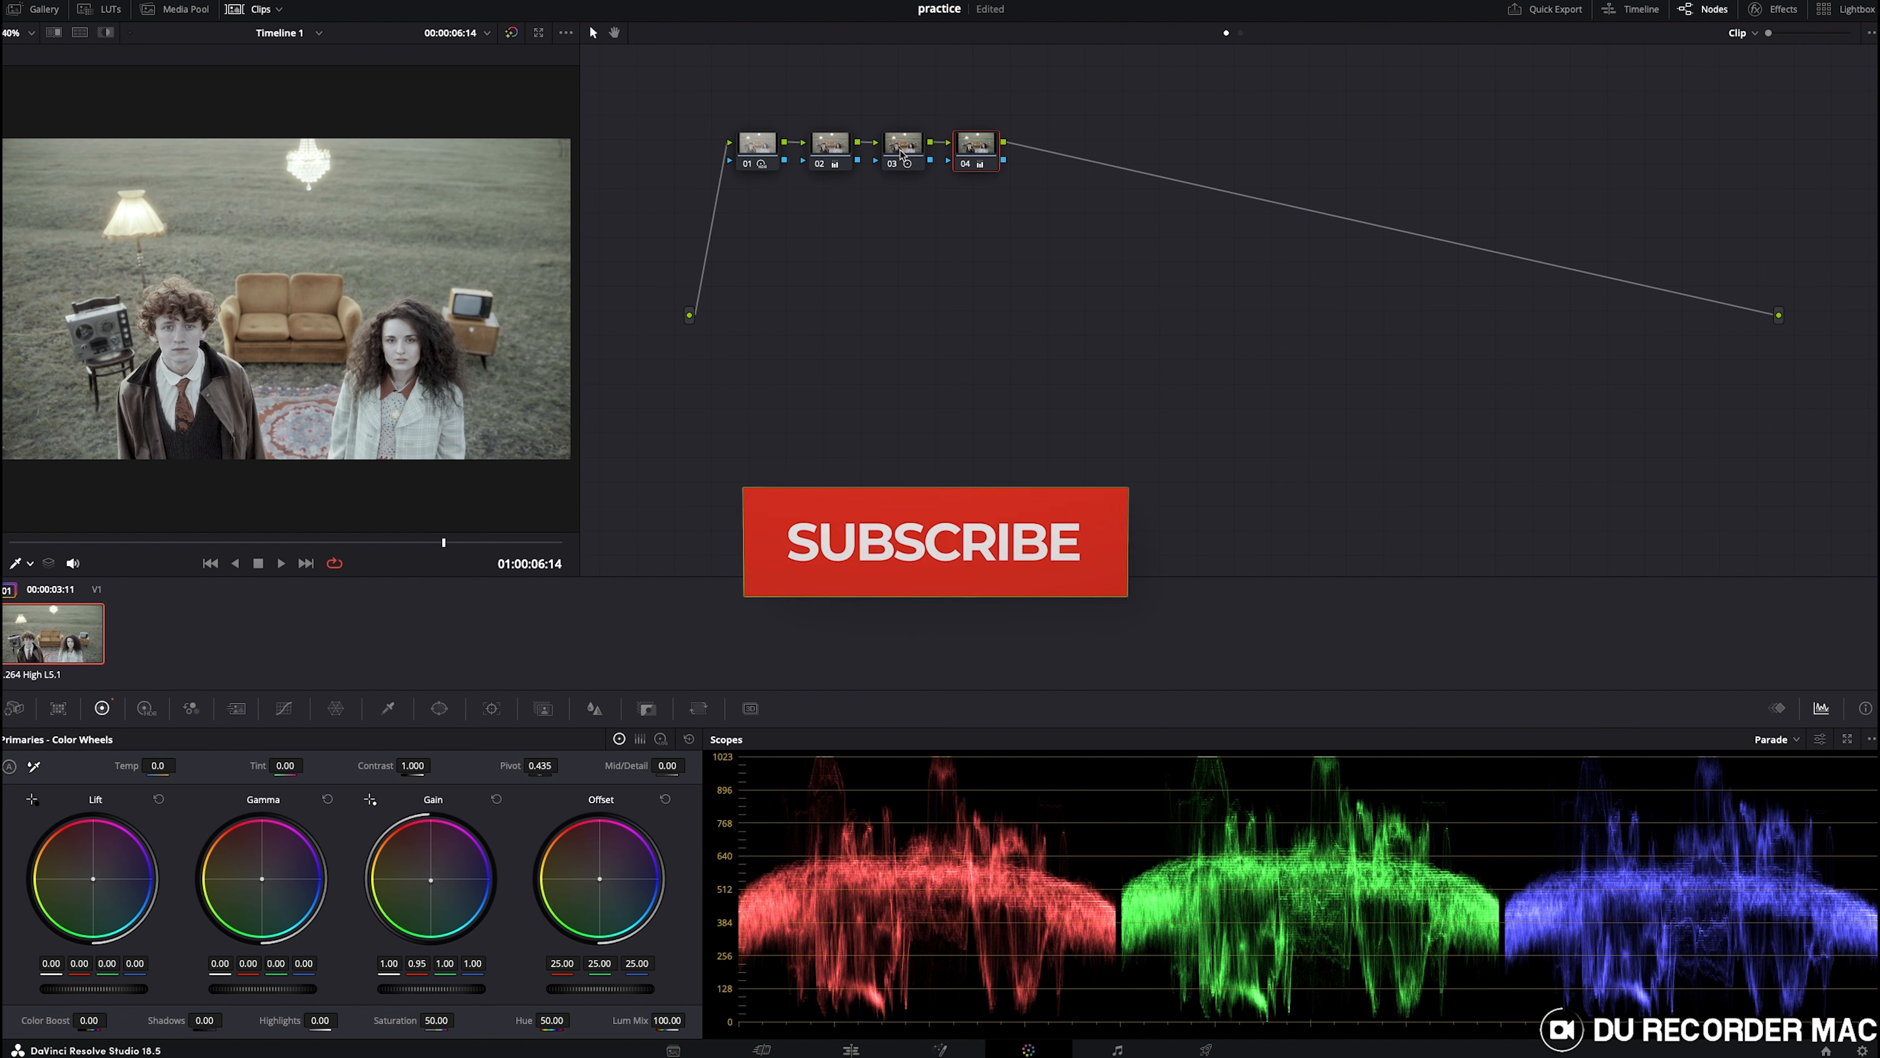
click(828, 151)
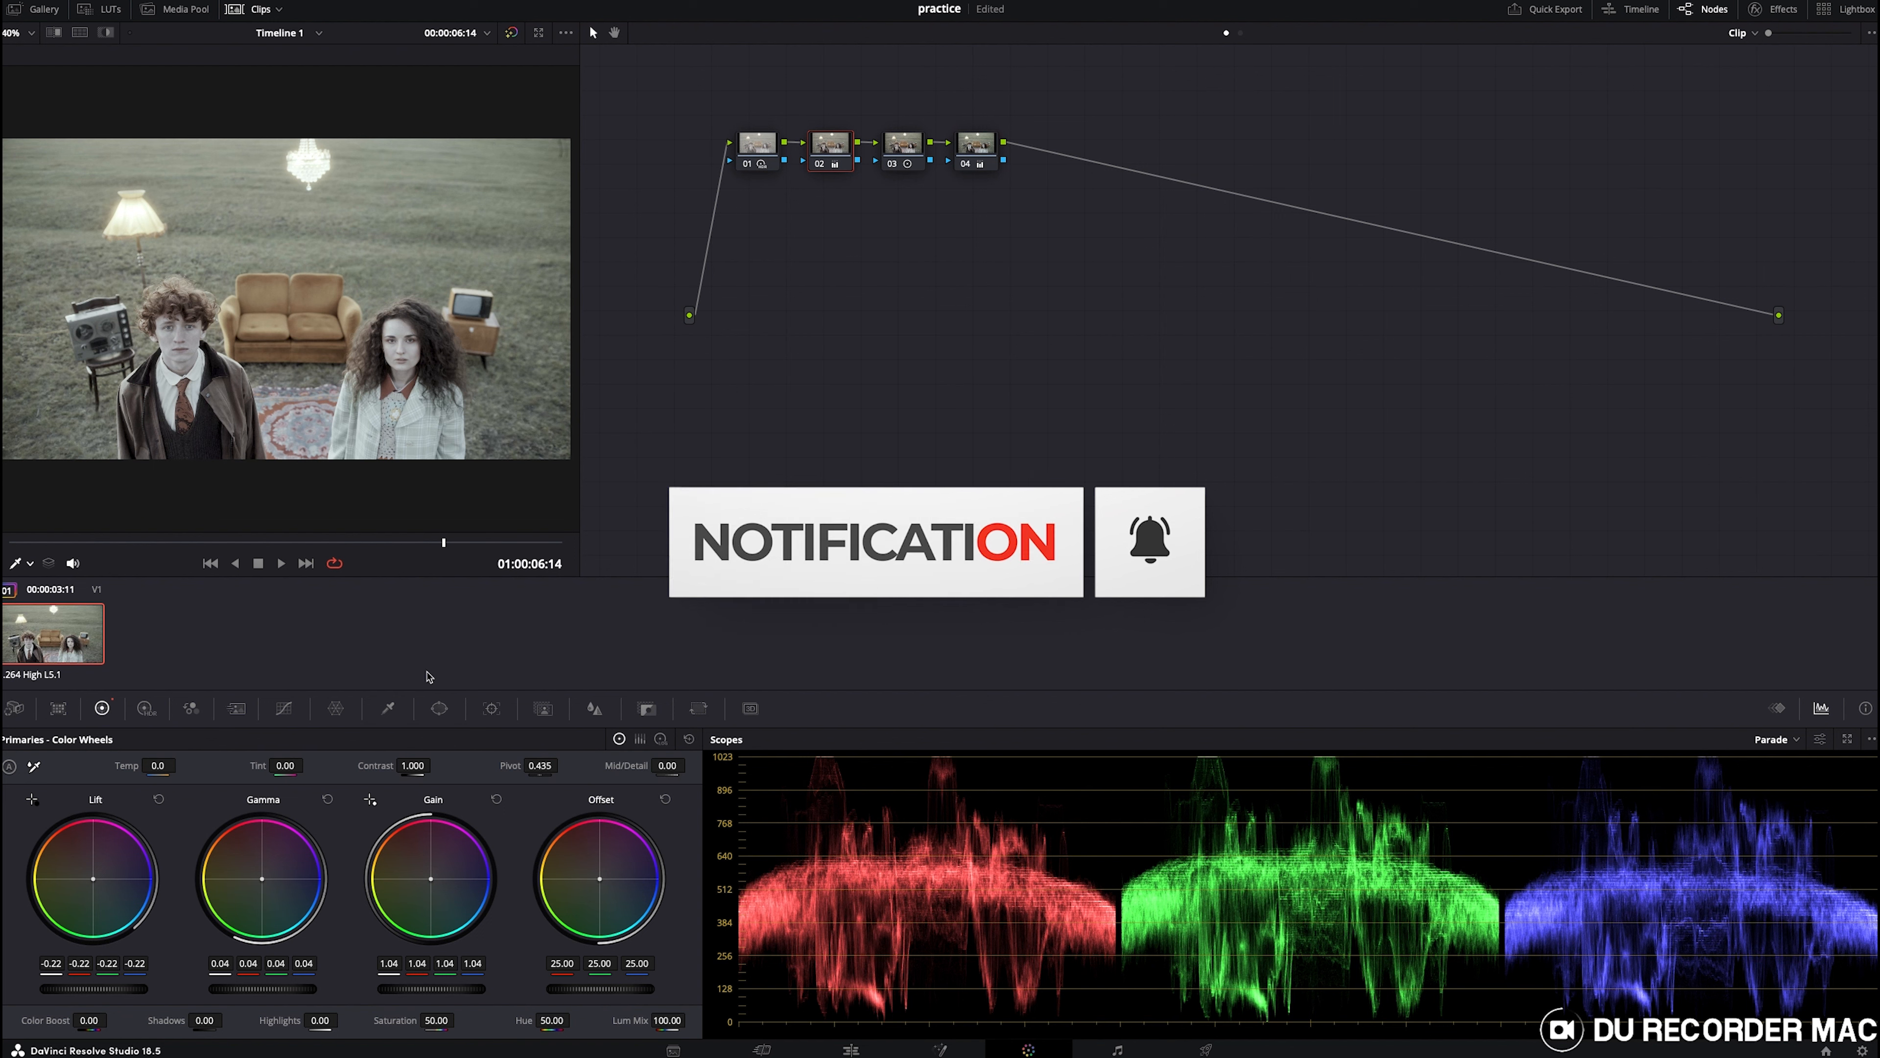
click(912, 150)
drag(413, 766, 373, 766)
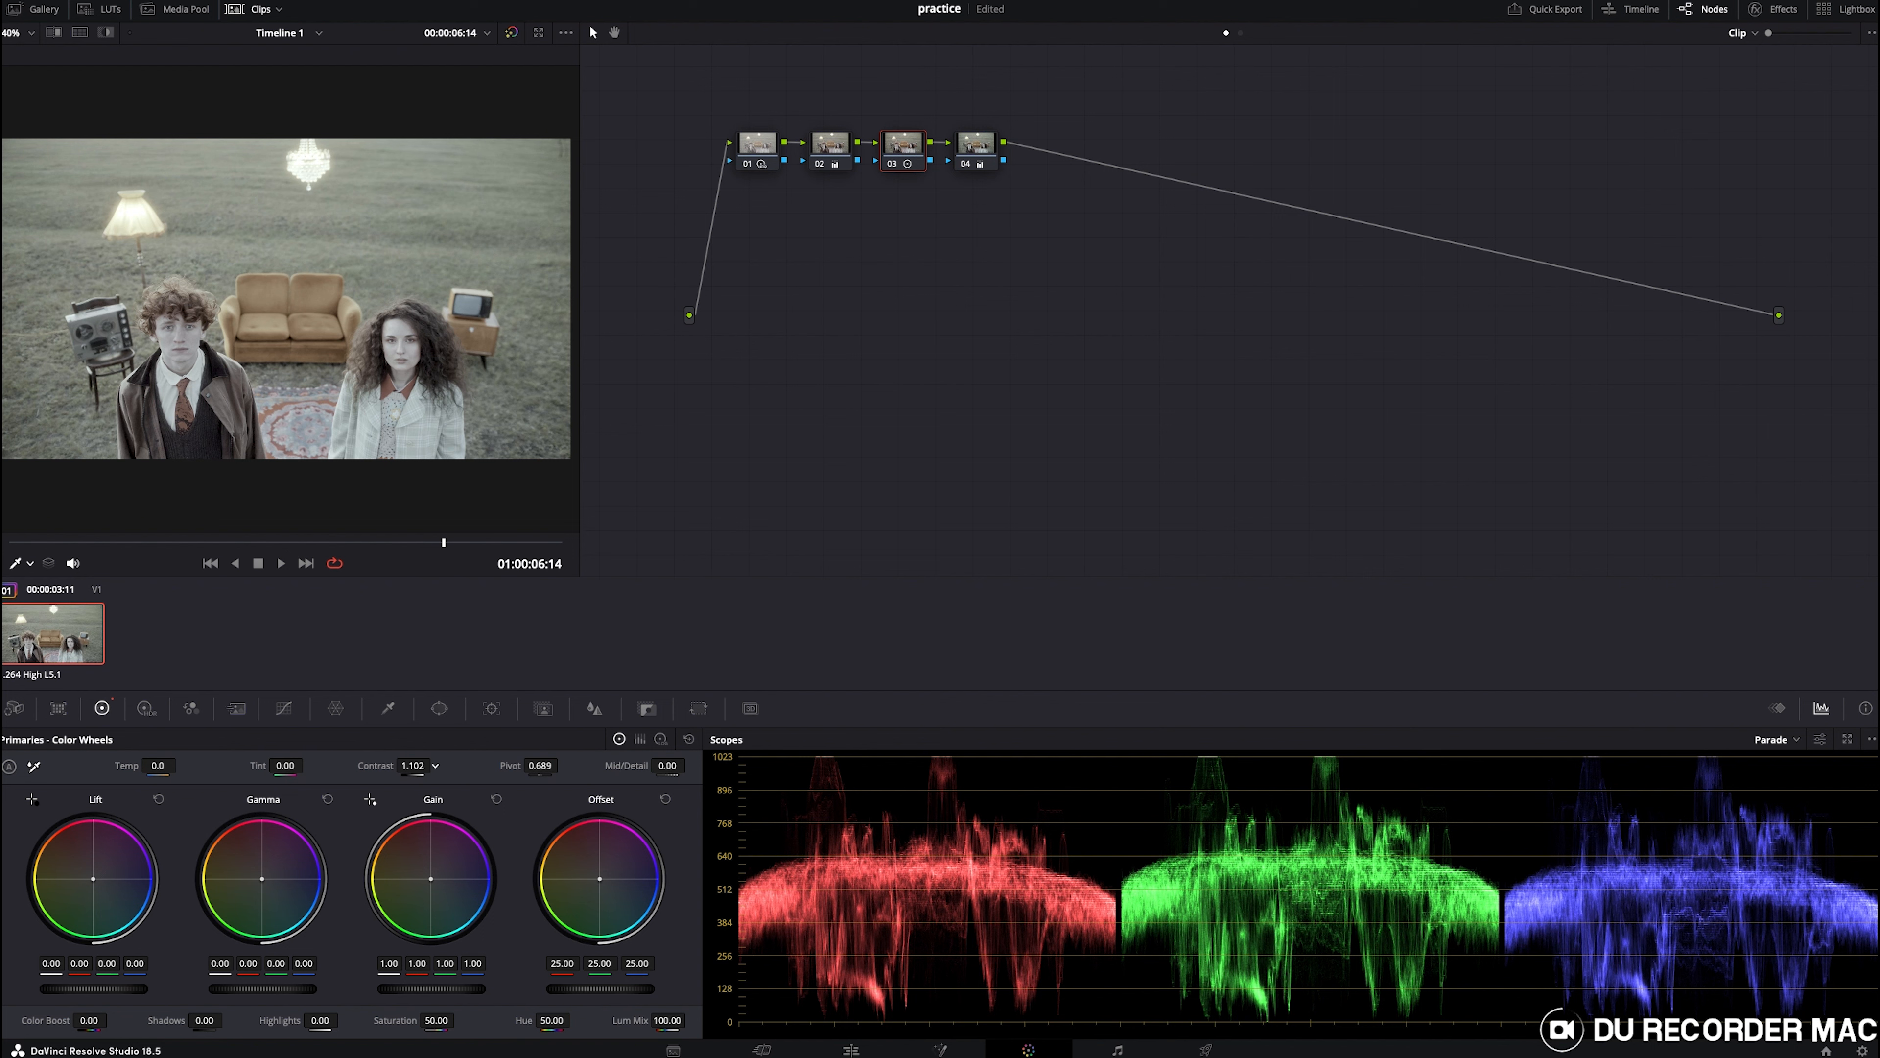
- Add a fifth serial node and raise Saturation to 90.80
click(980, 147)
key(alt+s)
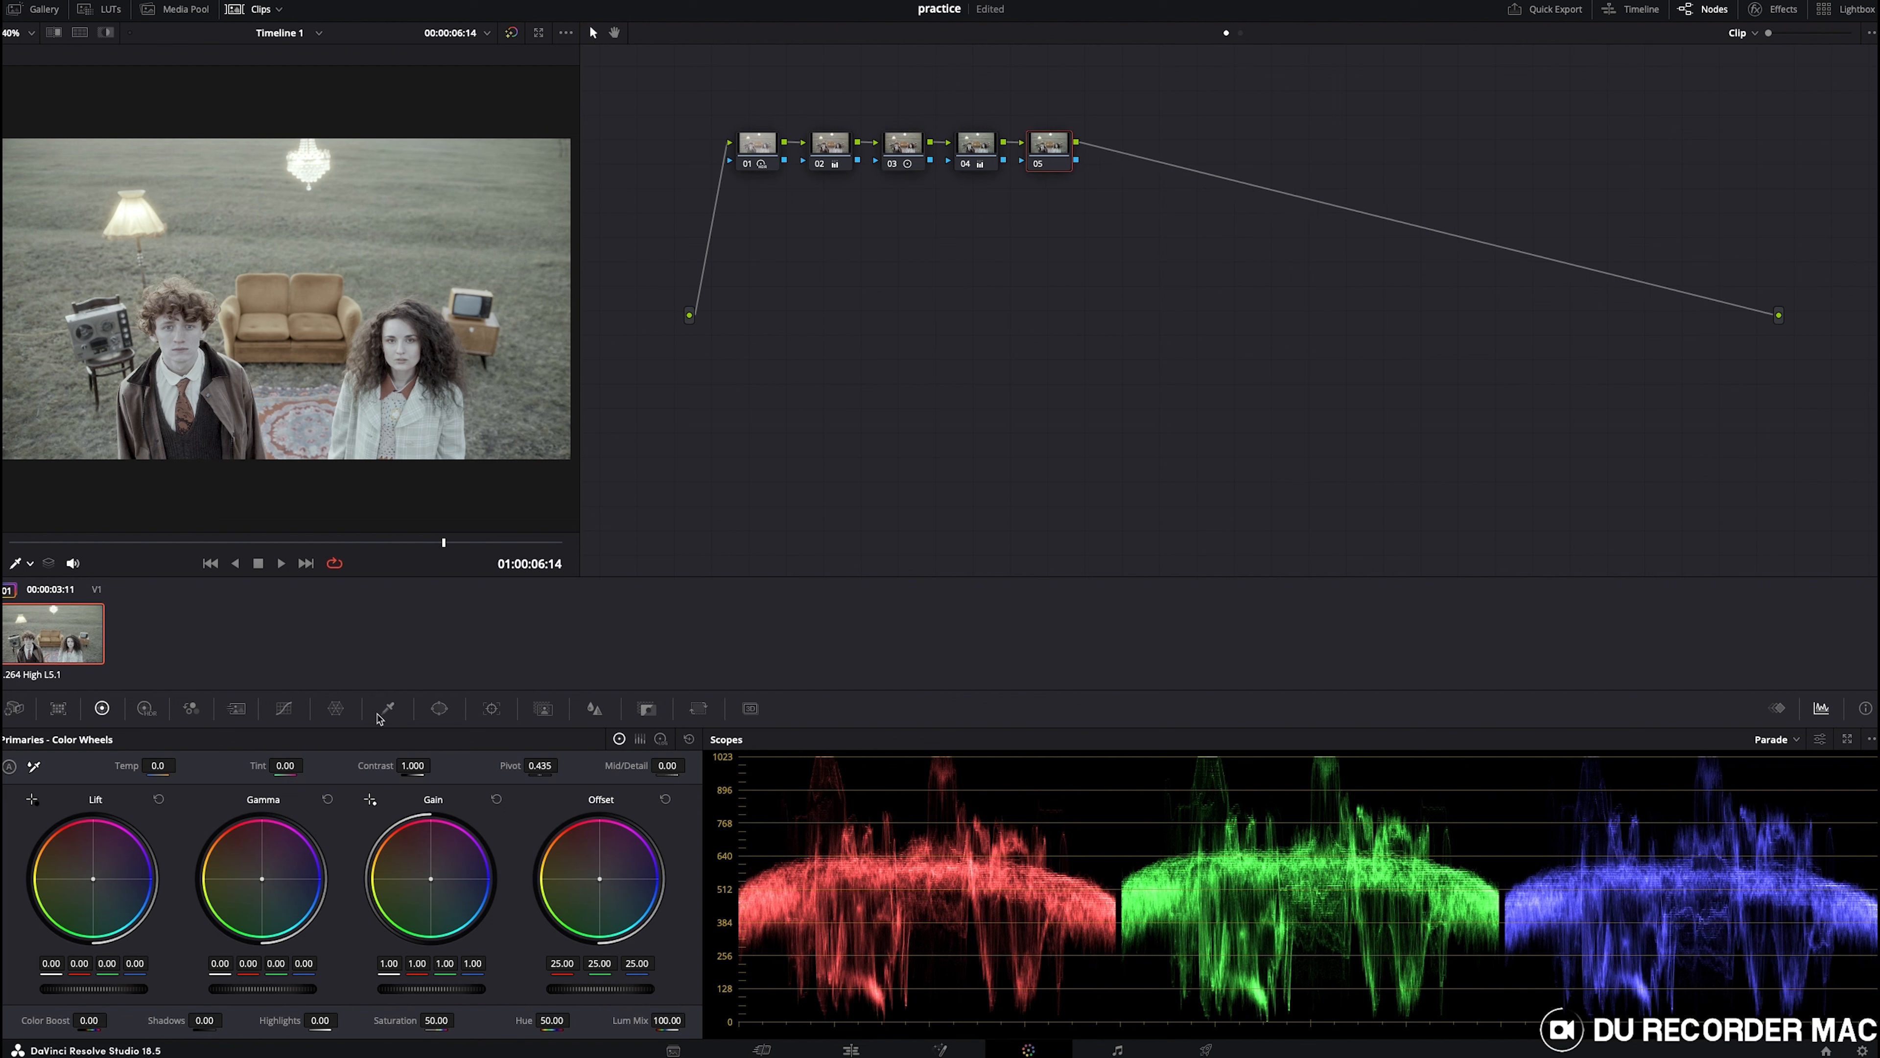
drag(459, 1019, 515, 1019)
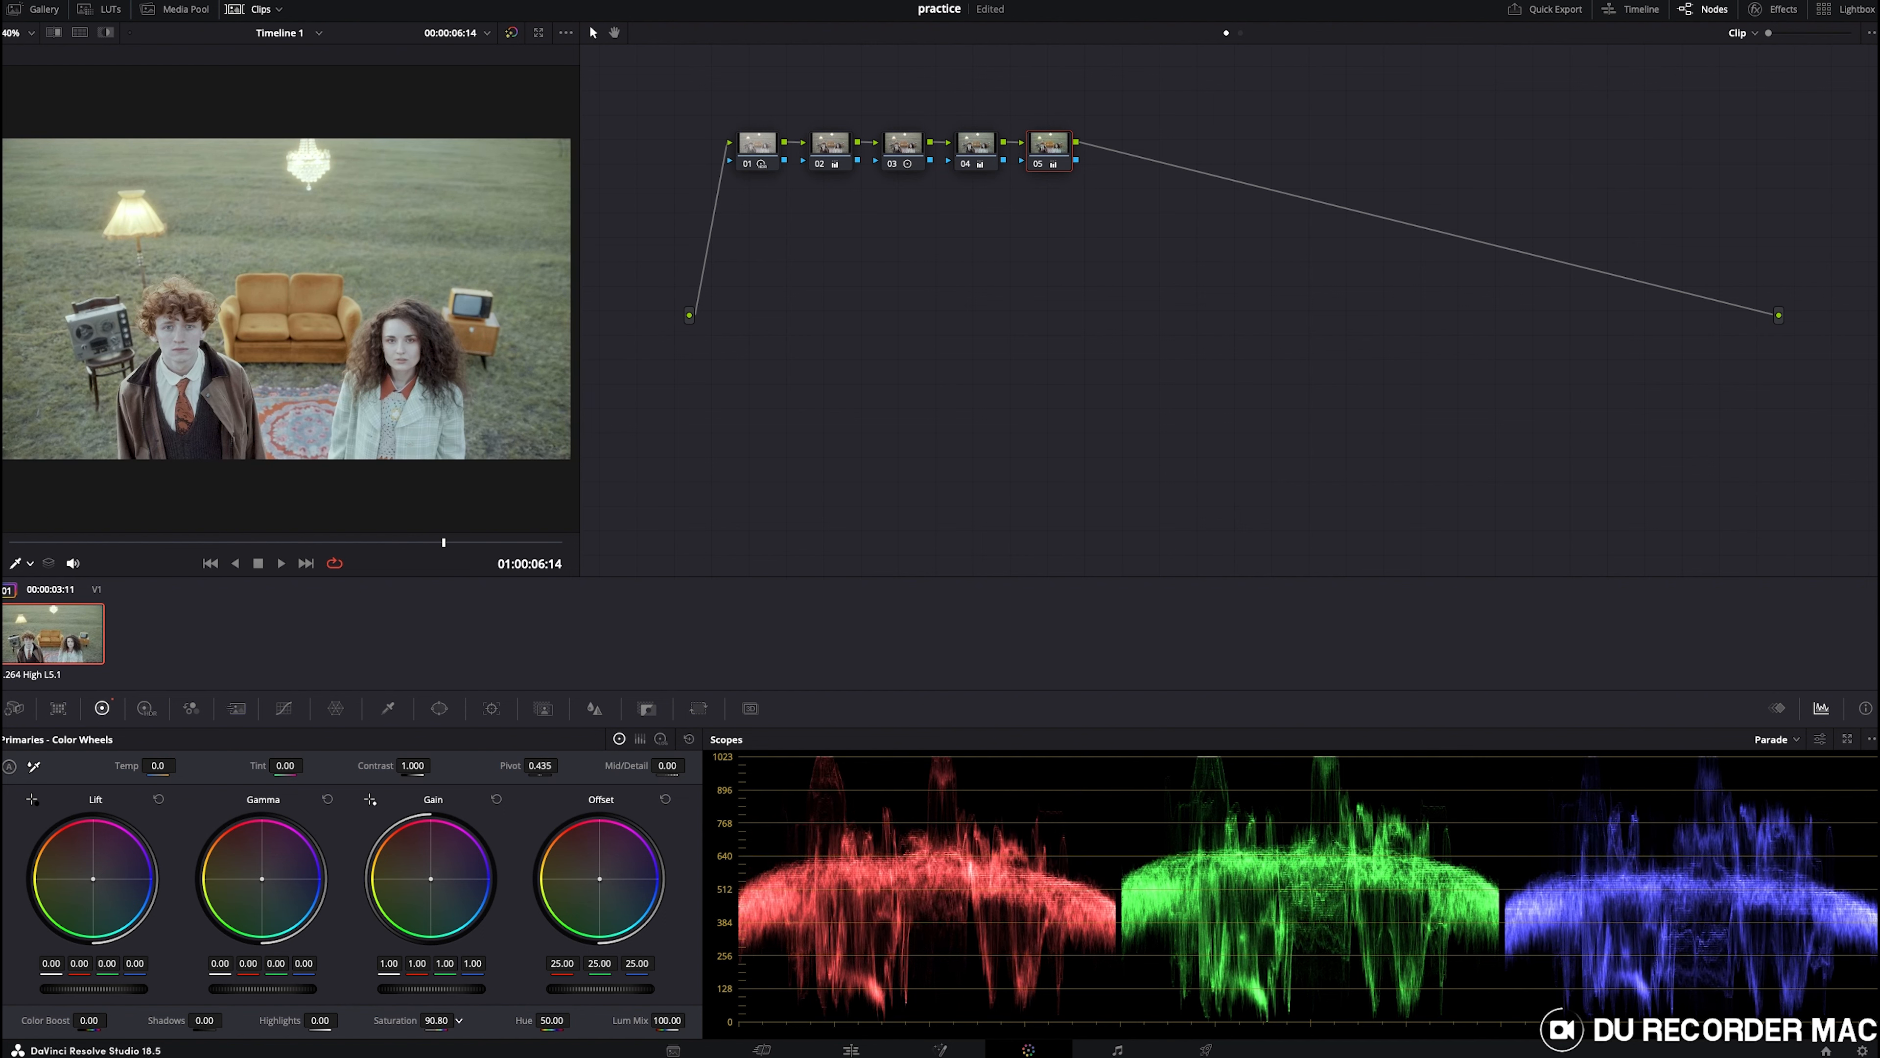
- Toggle the whole grade off and on to compare the graded clip with the original
click(236, 562)
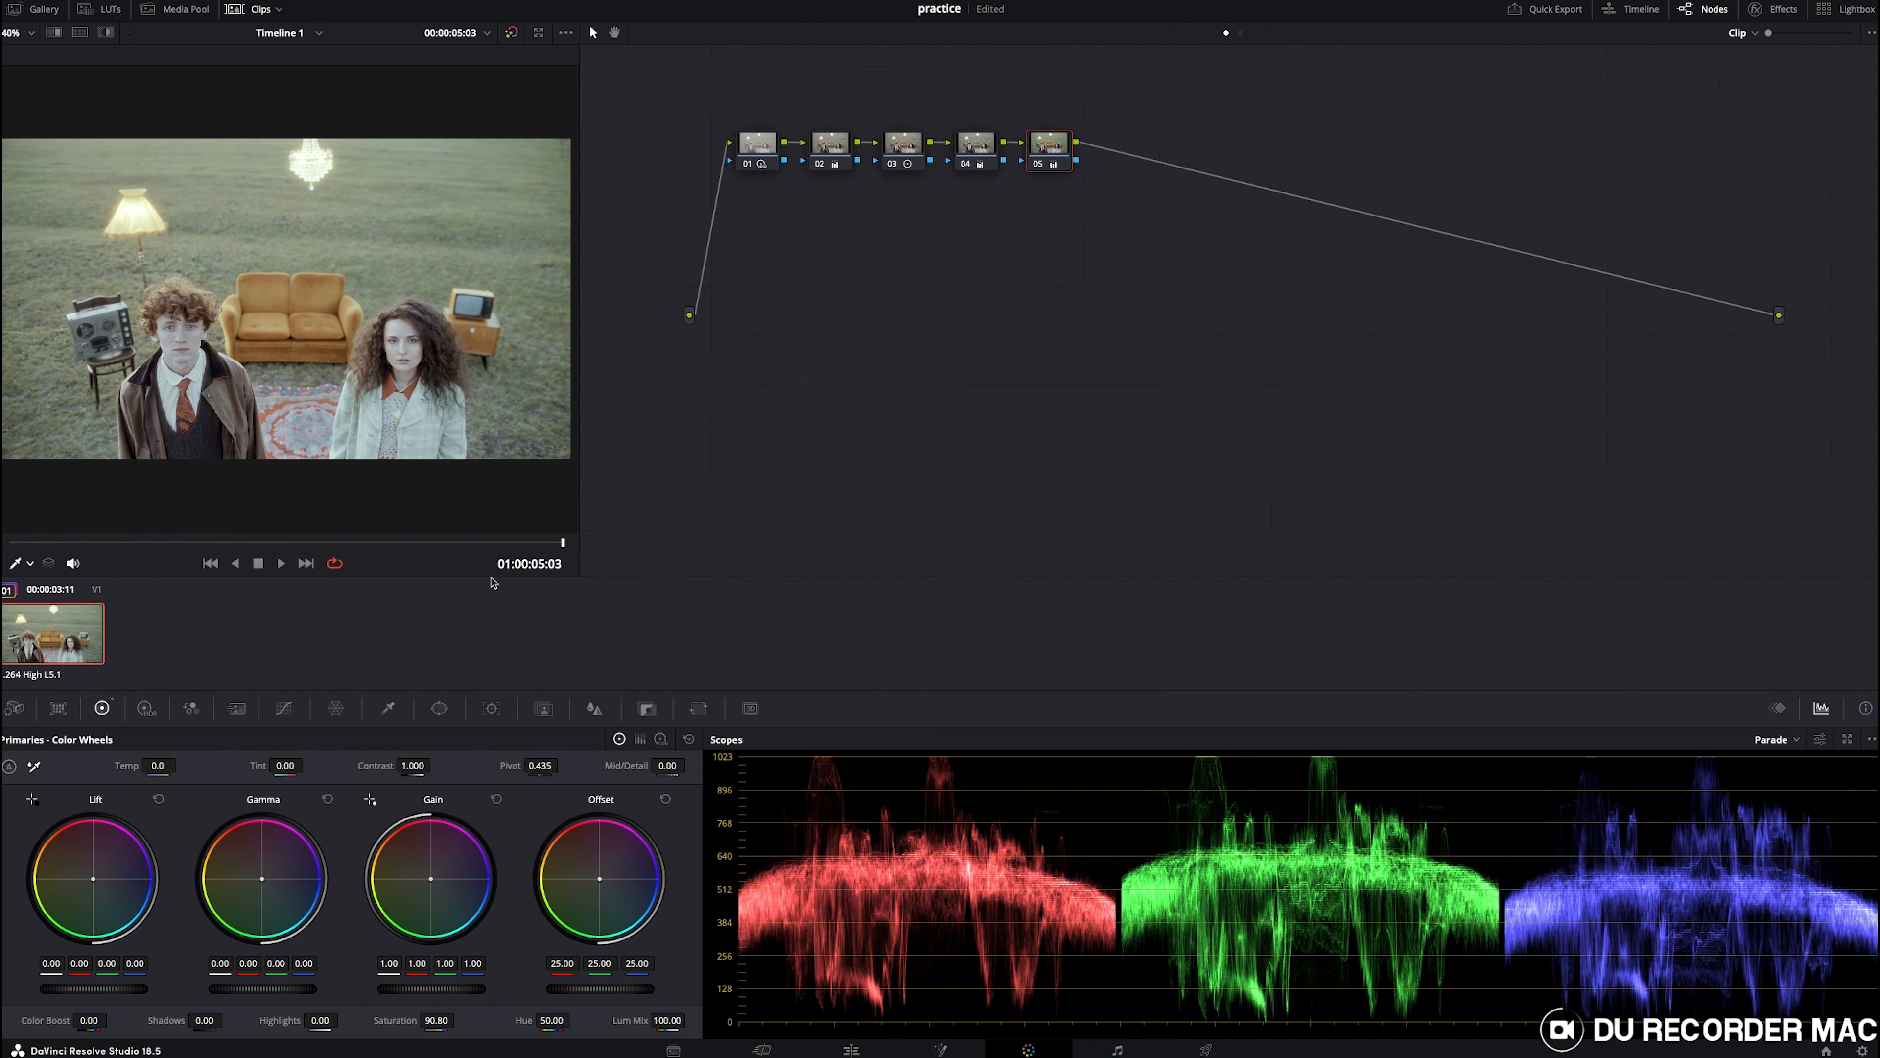
key(alt+d)
key(alt+d)
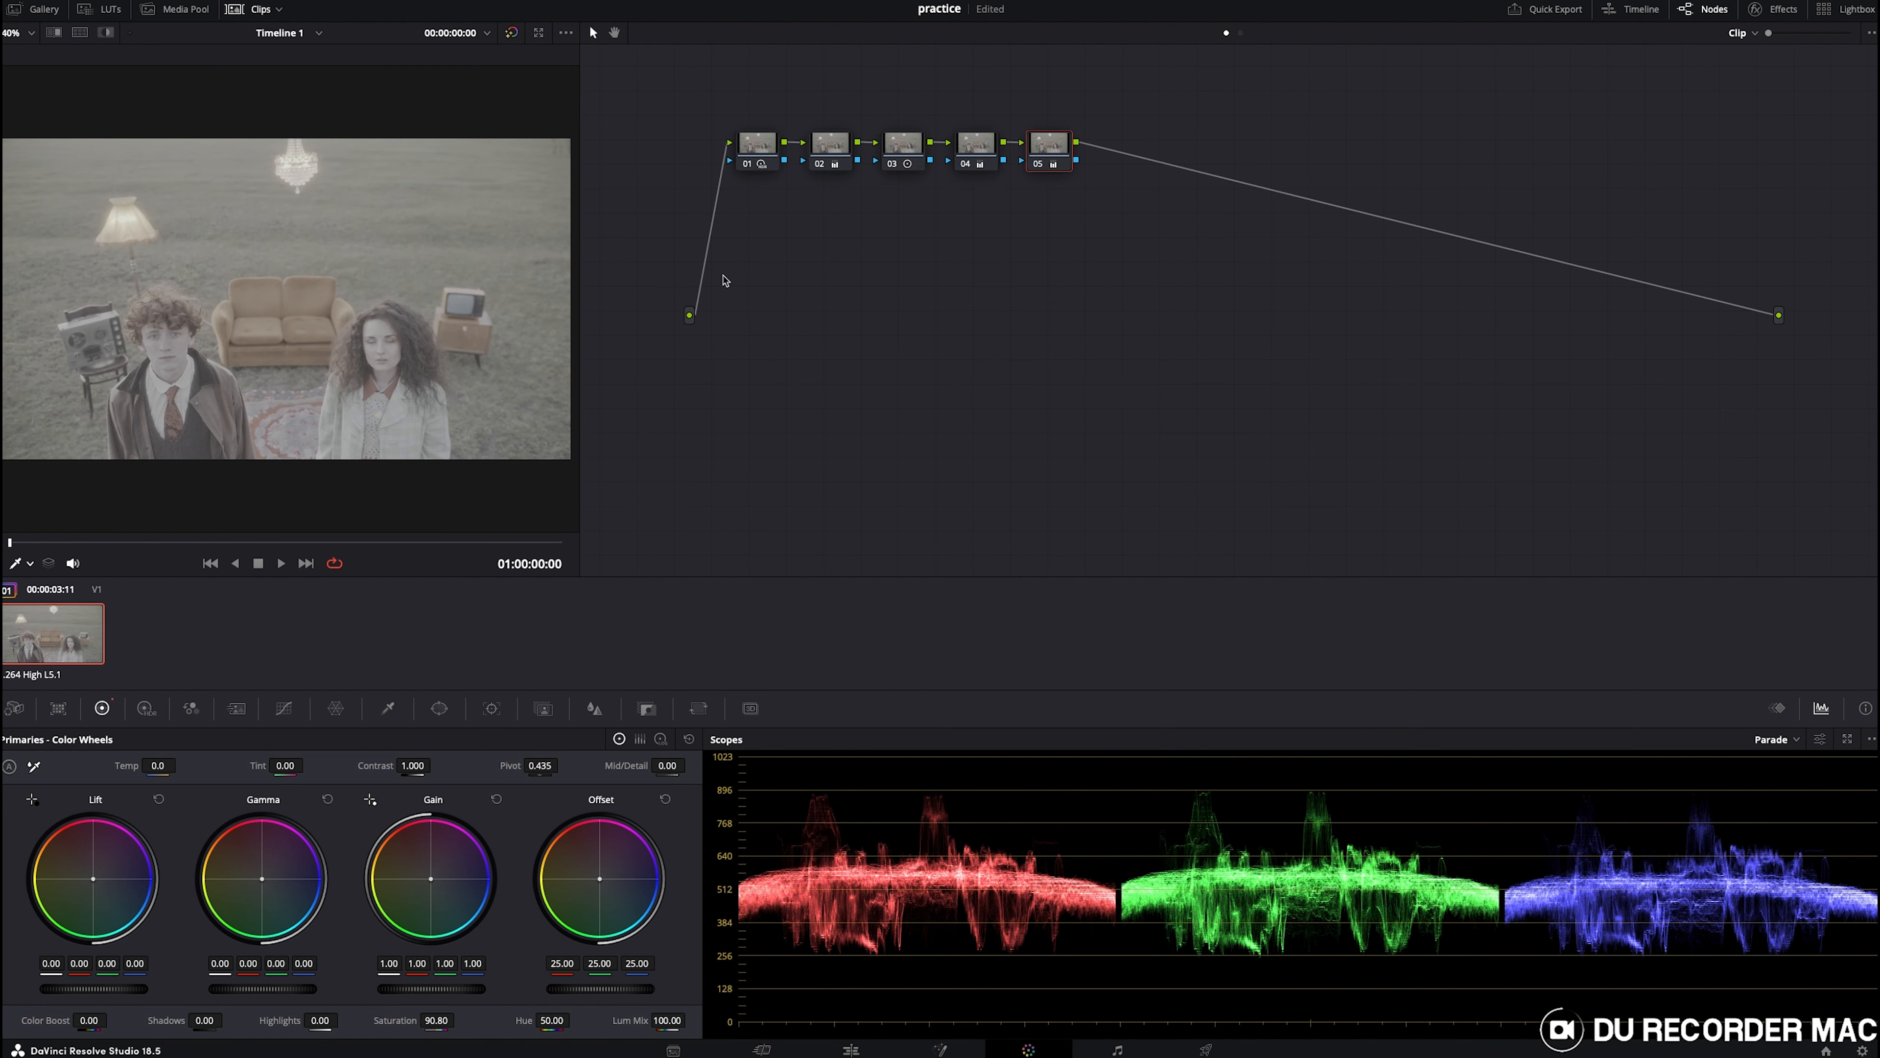
key(alt+d)
key(alt+d)
key(alt+d)
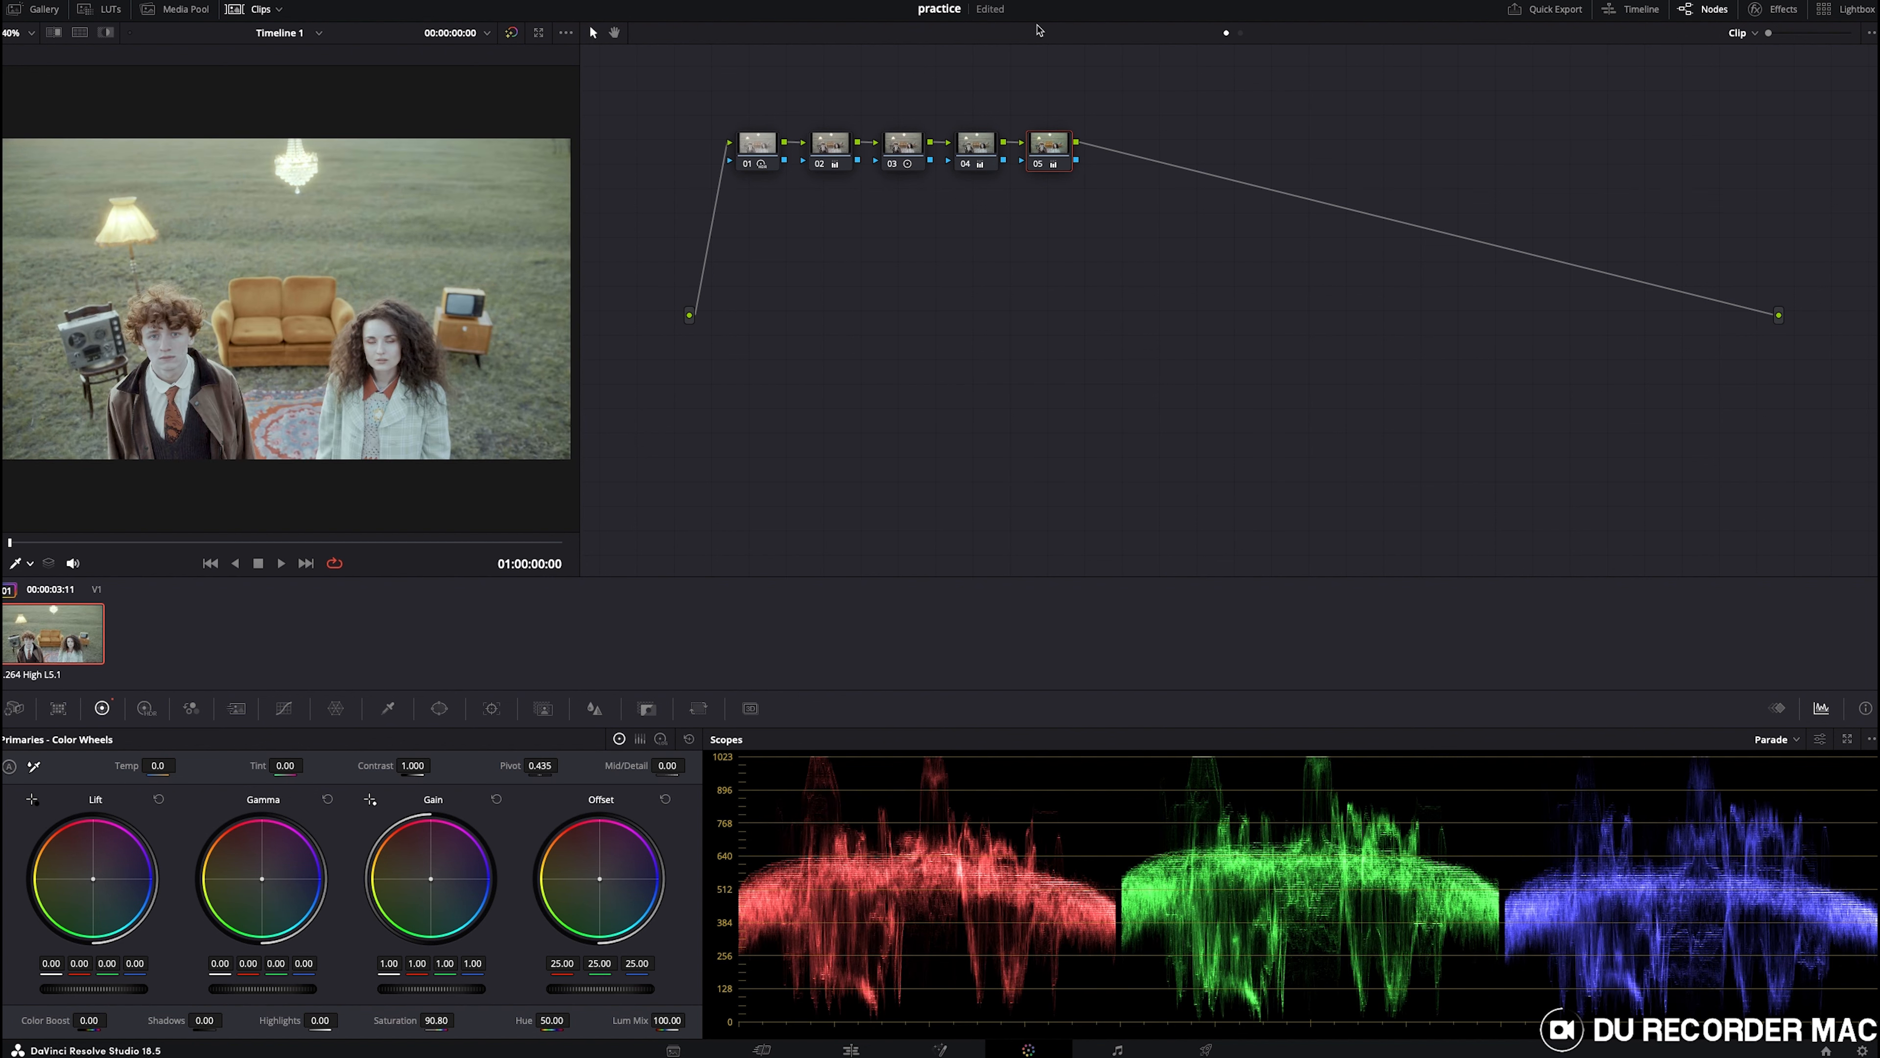
- Switch the scope to Vectorscope and set the viewer overlay to Qualifier
click(1766, 741)
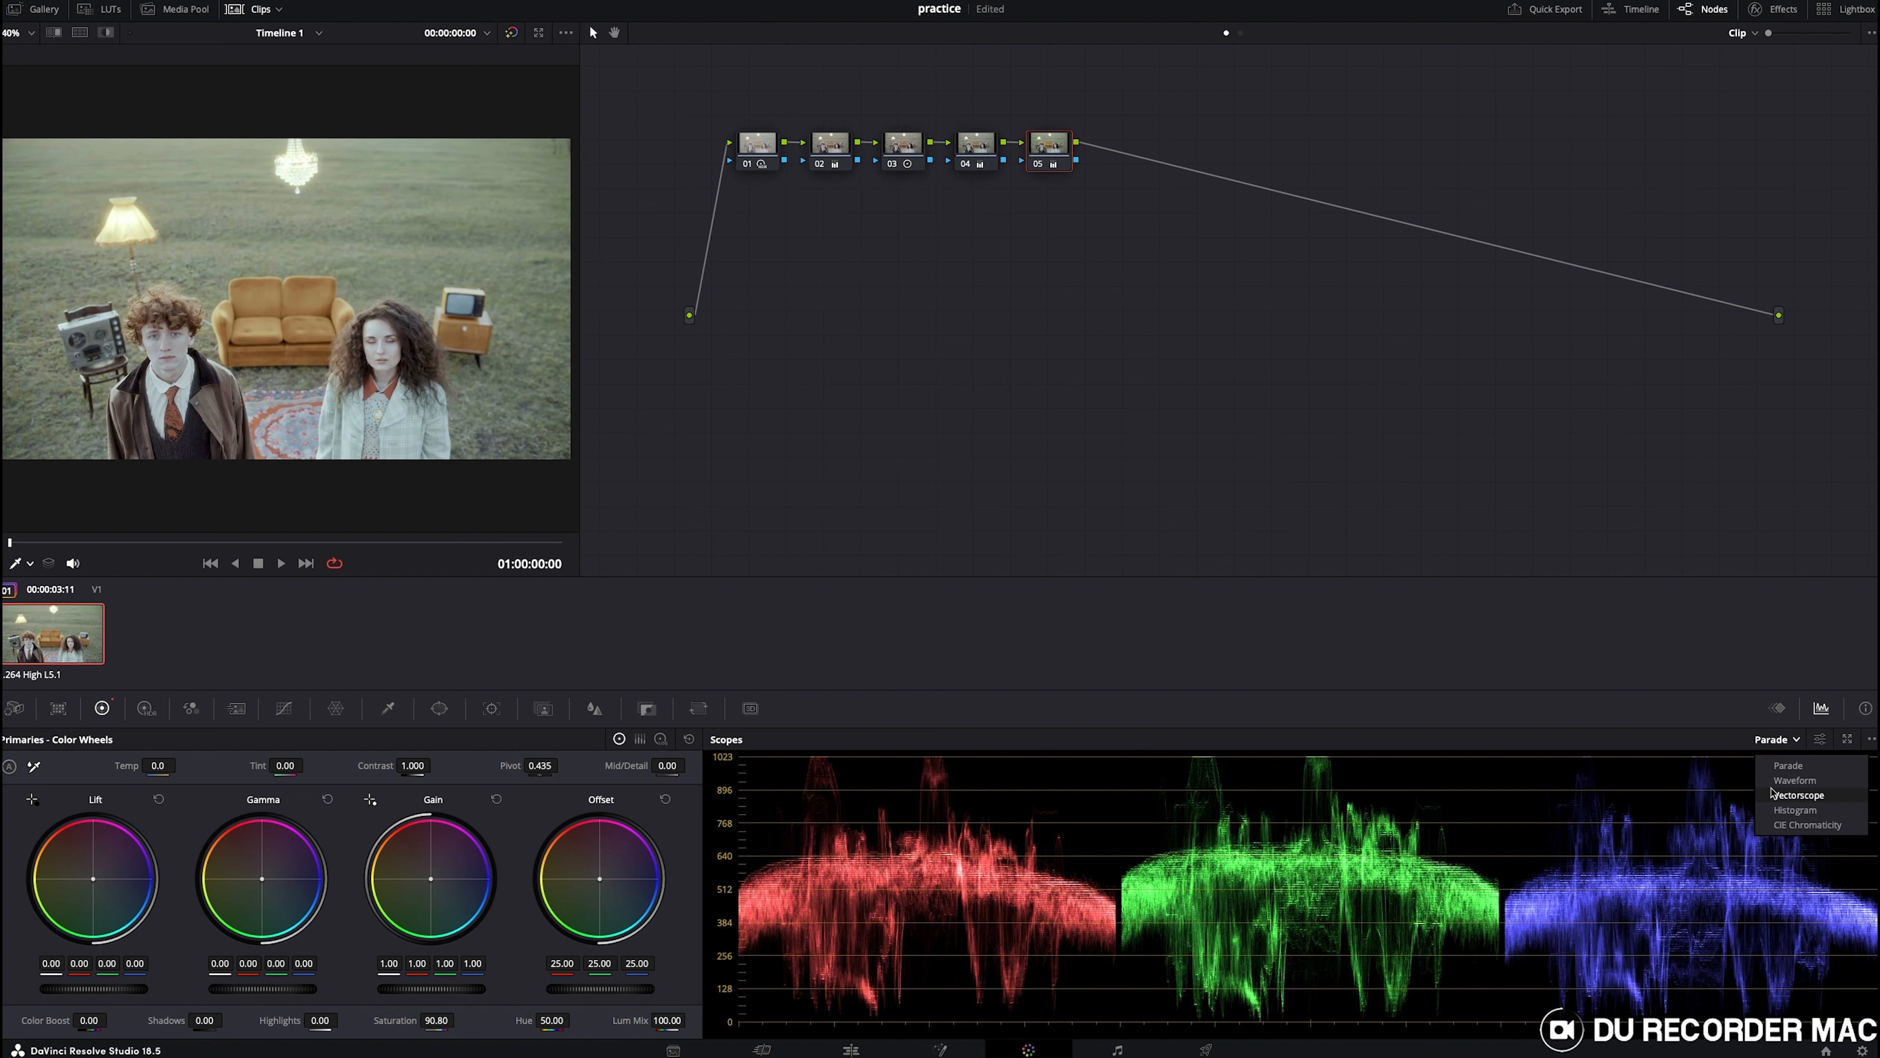
click(1775, 768)
click(1772, 740)
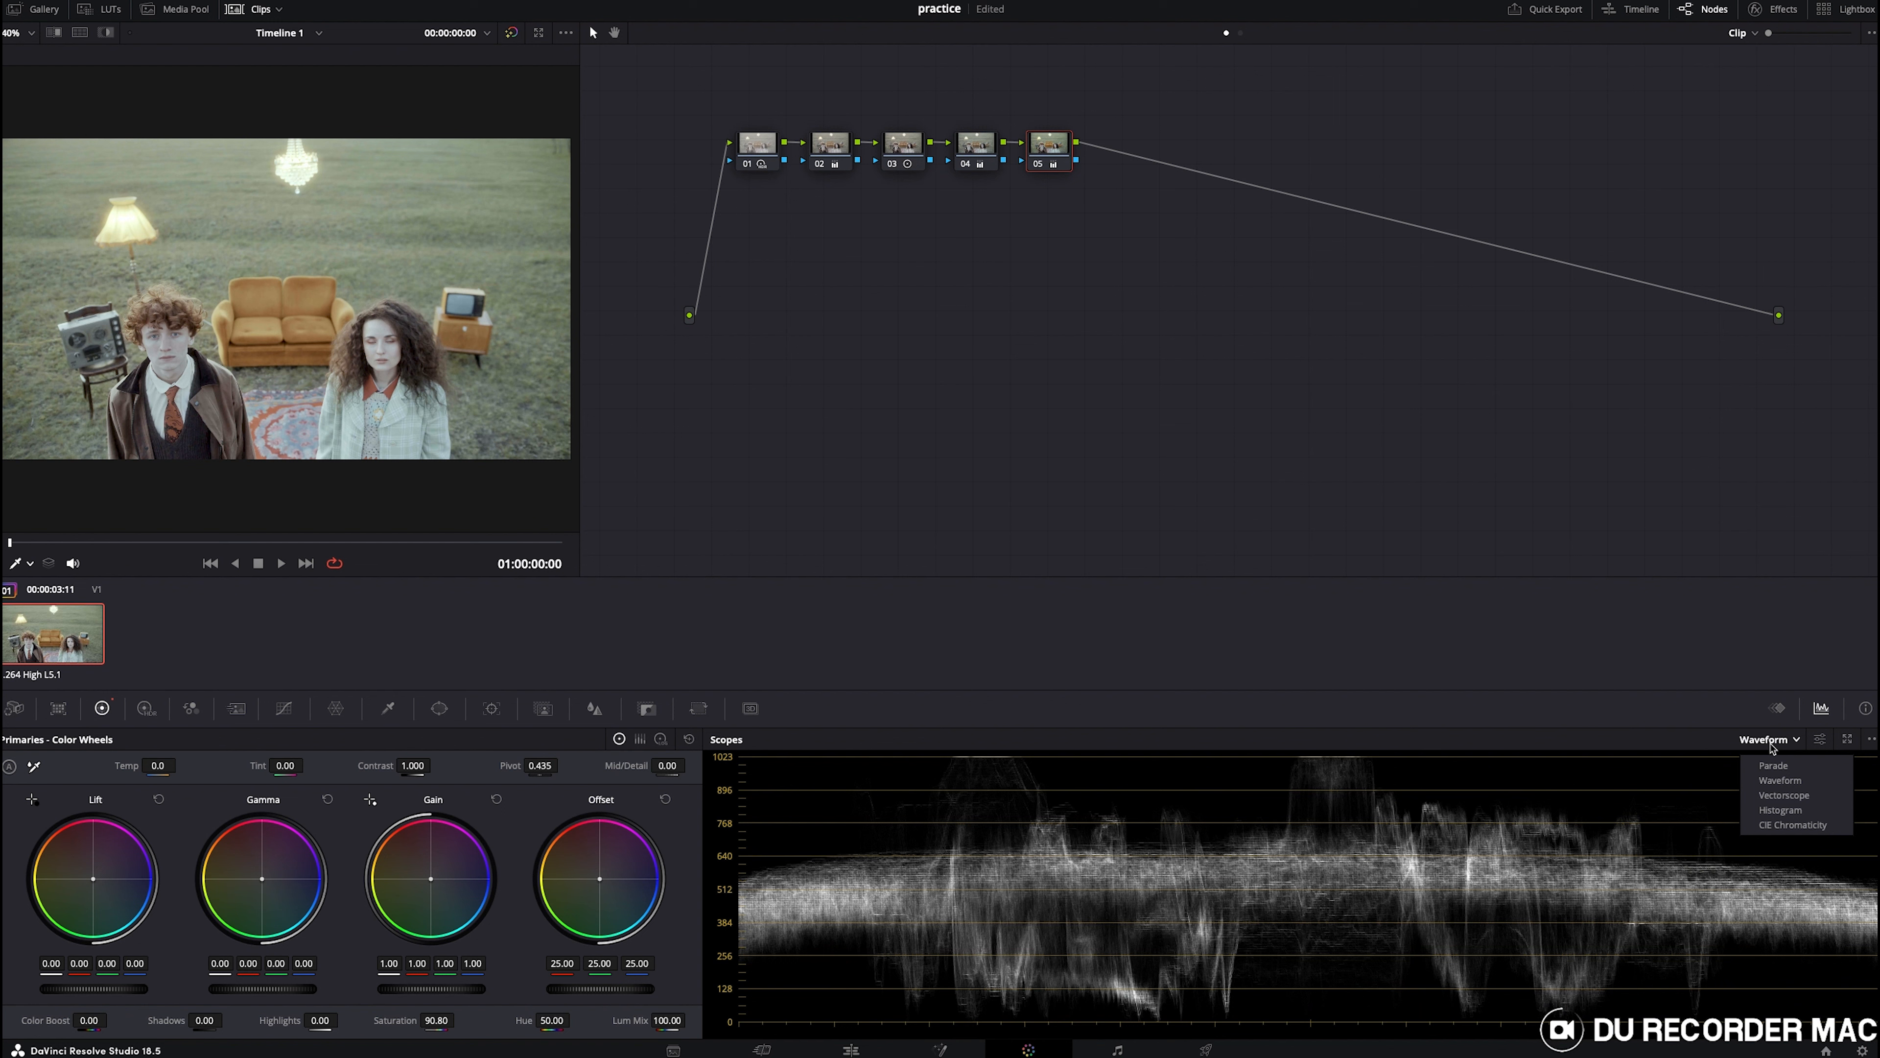
click(1771, 794)
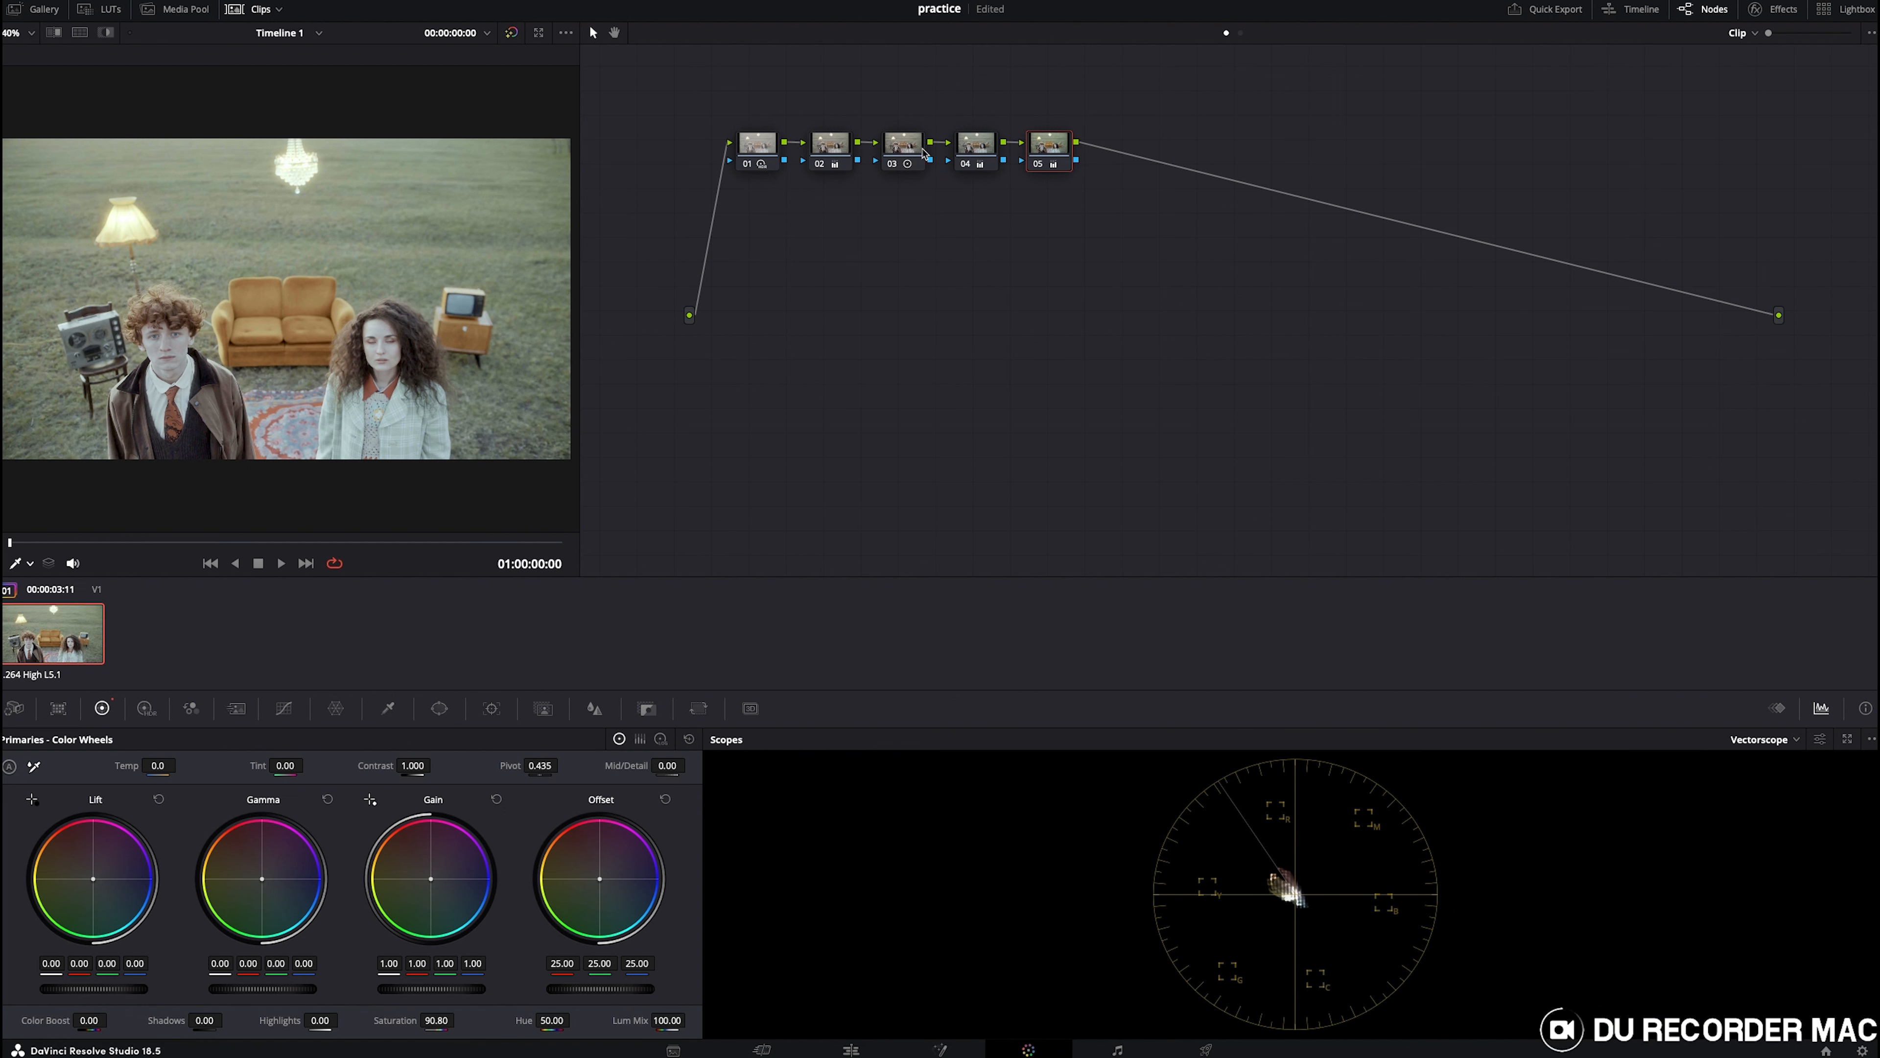
click(28, 563)
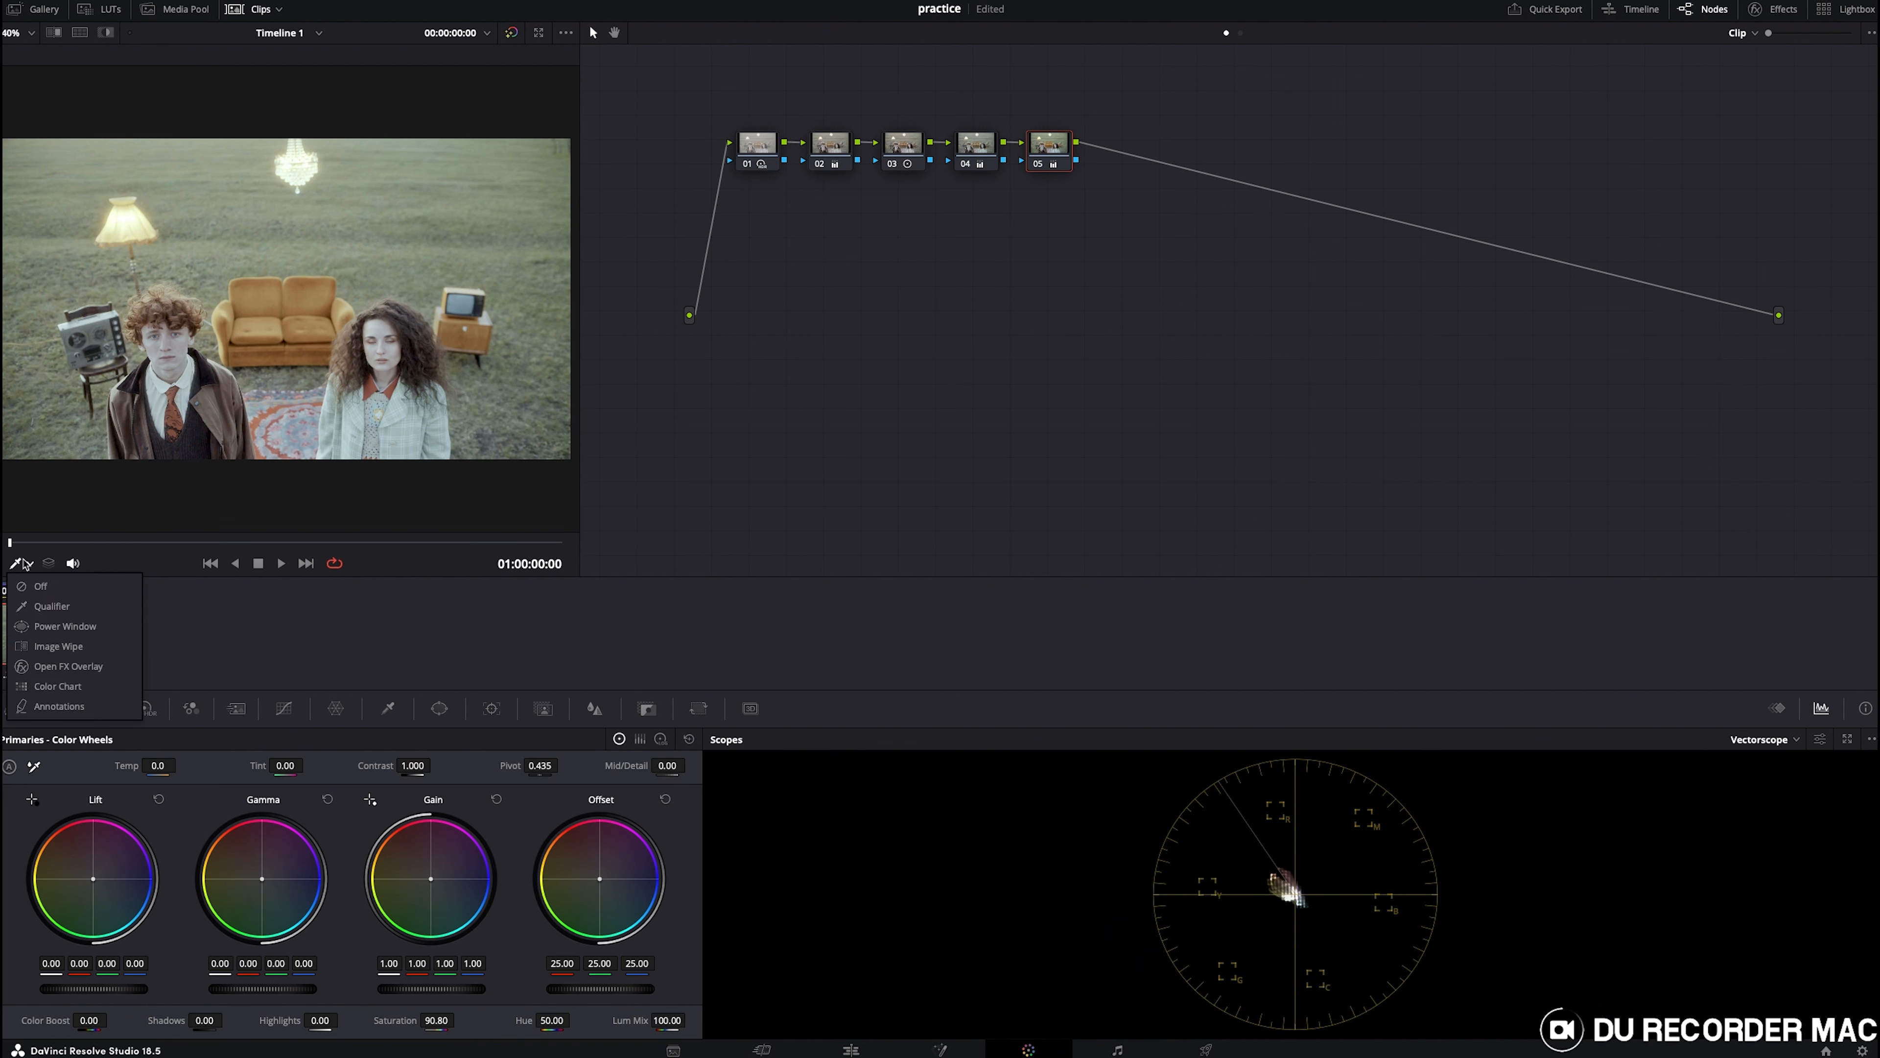
click(44, 607)
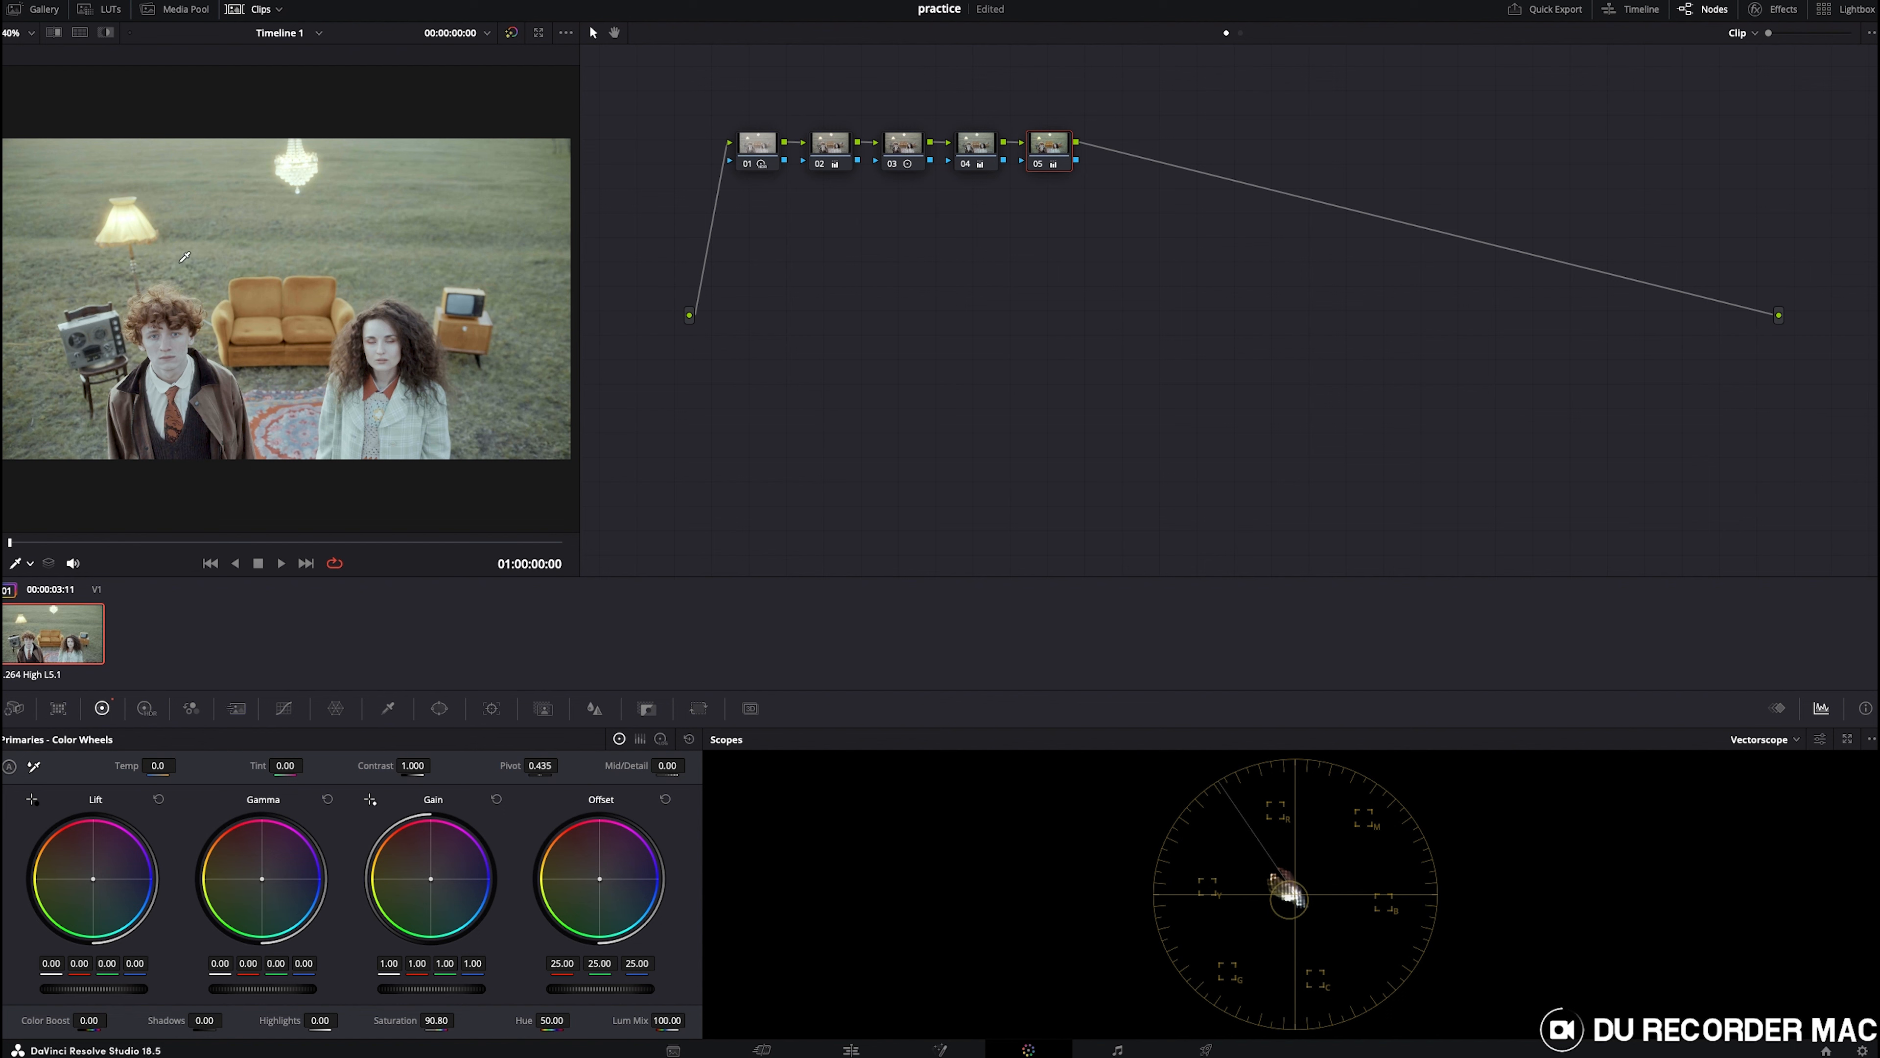
- Add a sixth serial node after node 05 and save the project
key(alt+s)
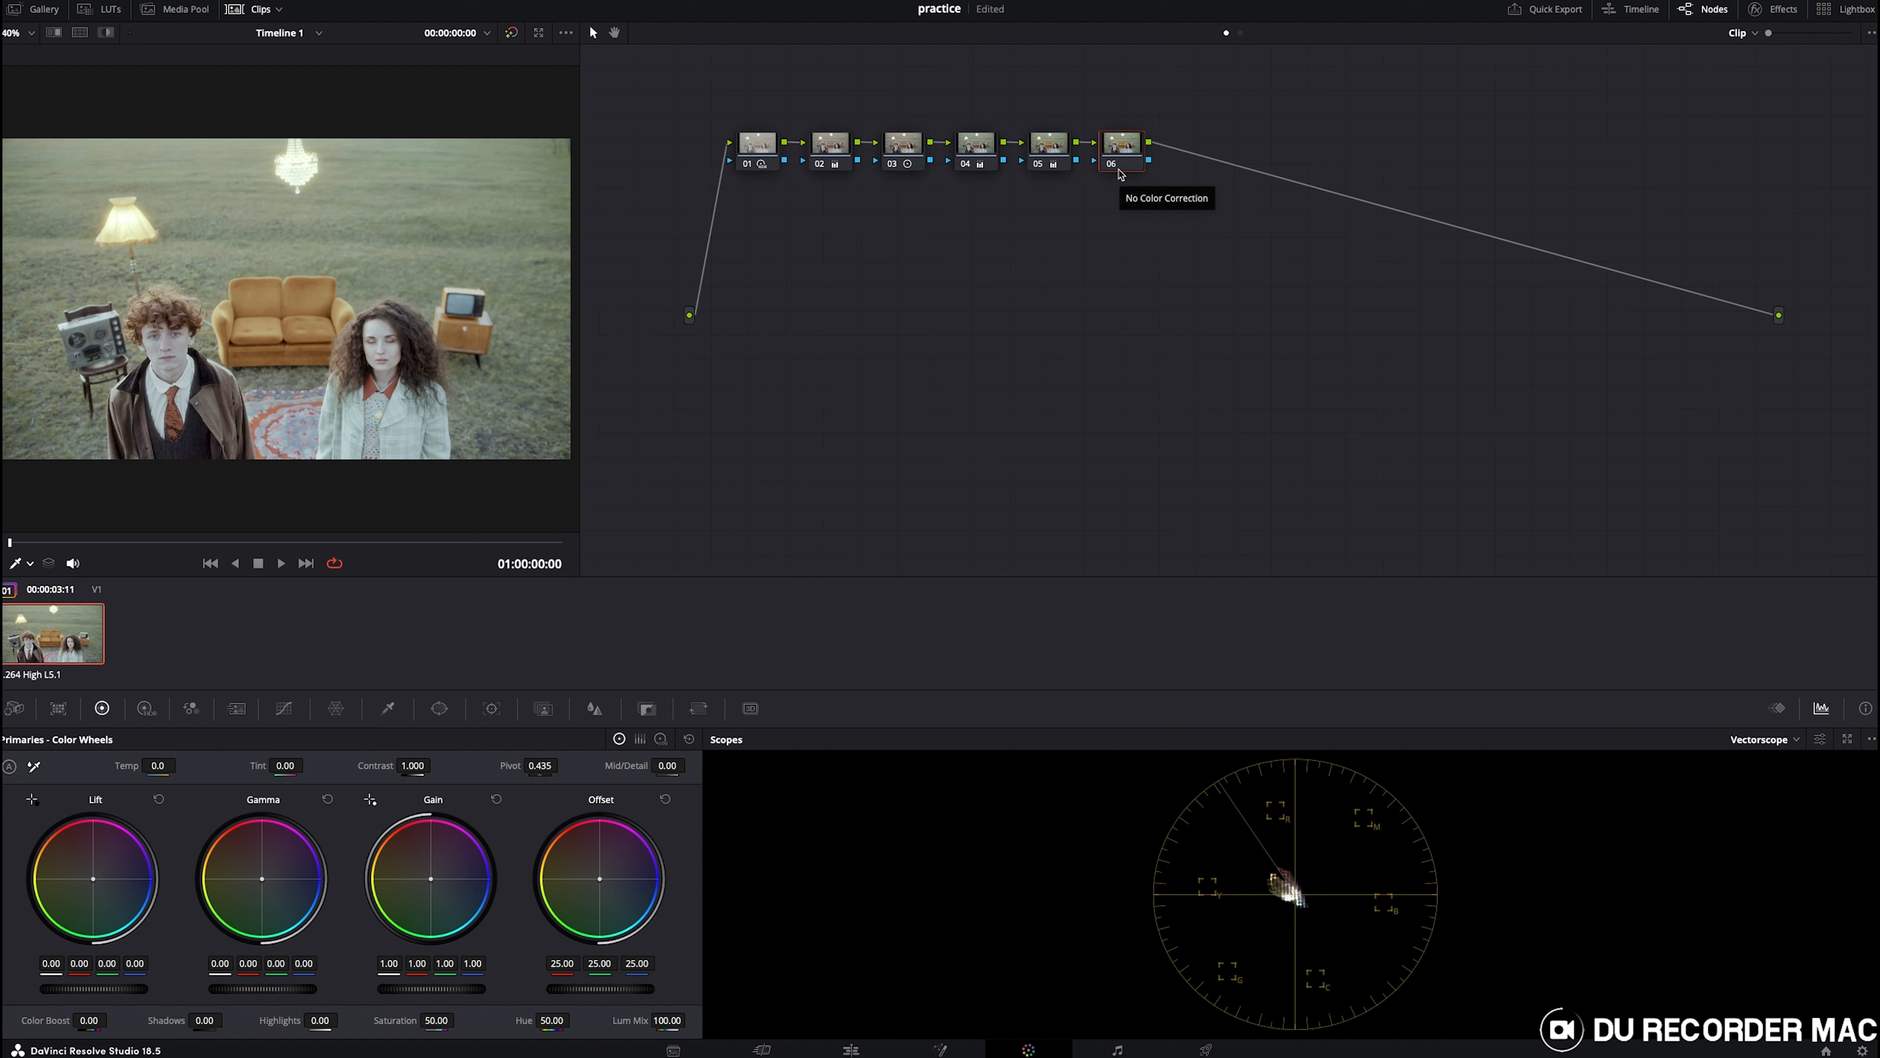
key(super+s)
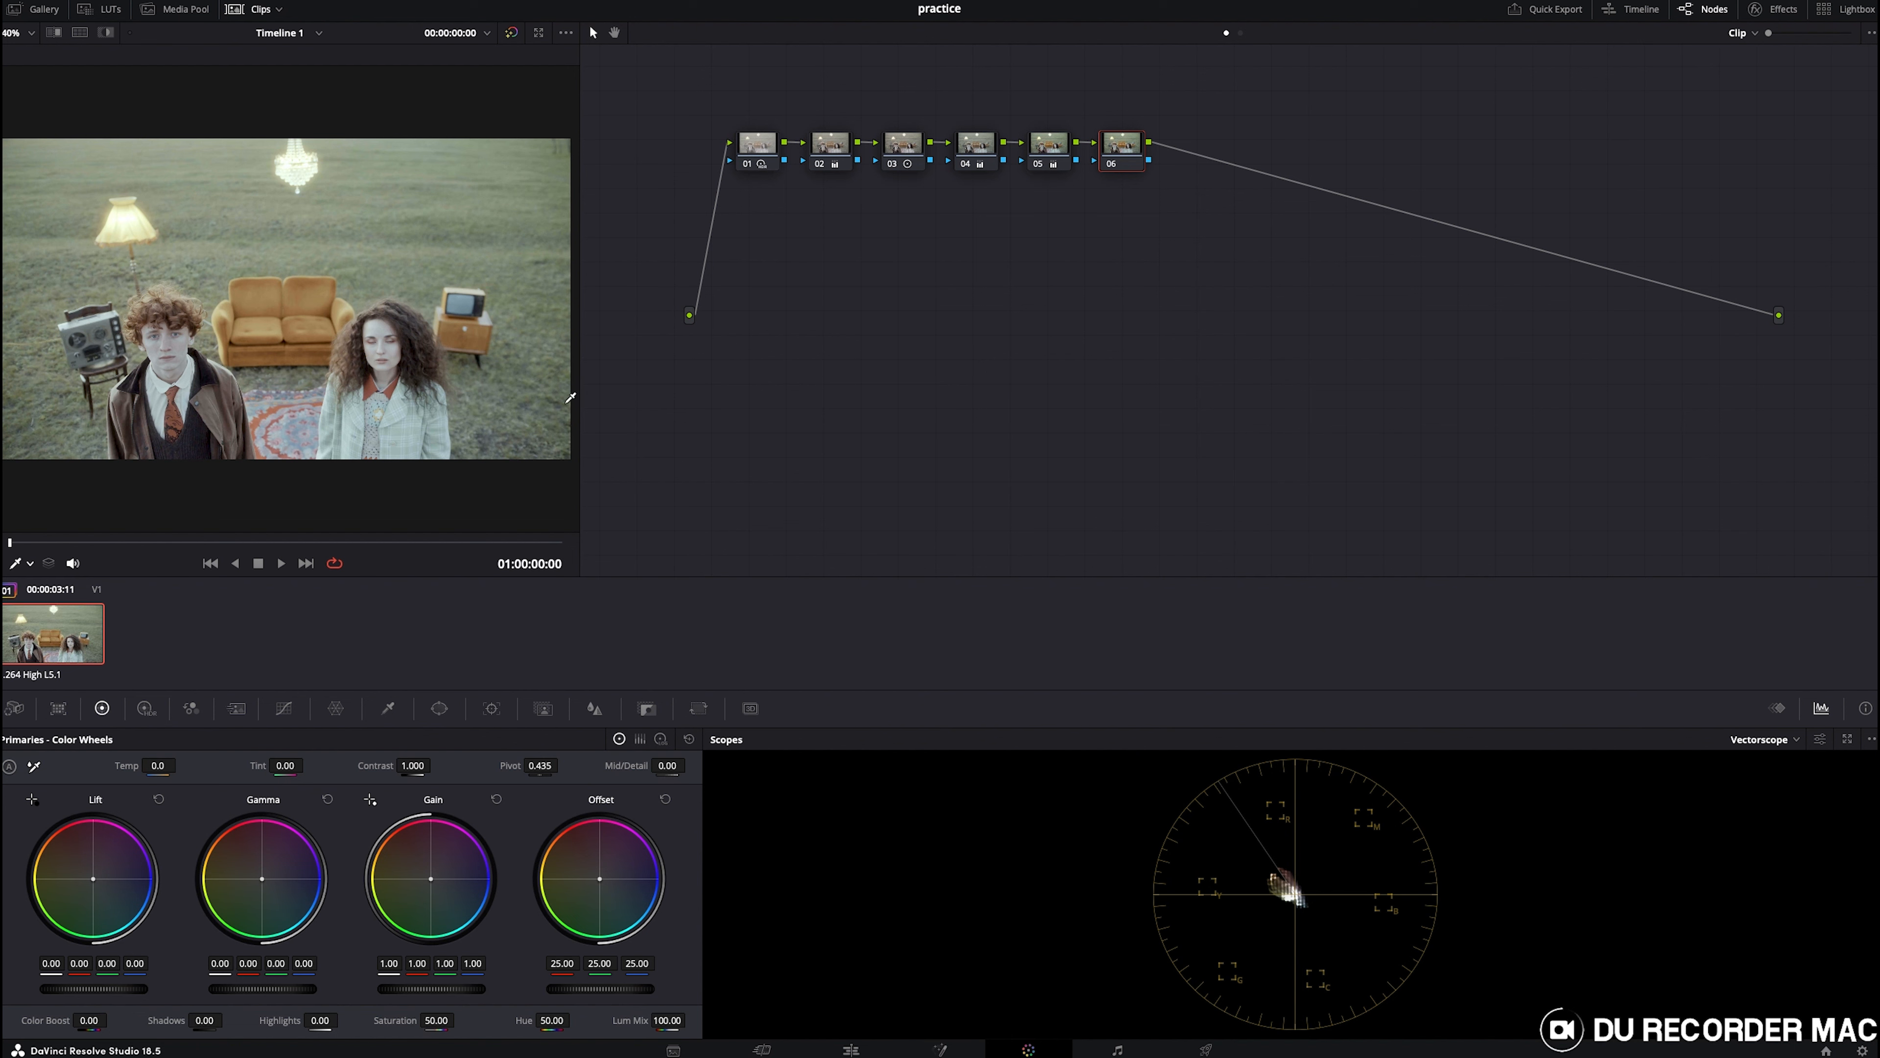
- Add five more nodes stacked in parallel with node 06, all combined through a mixer node
scroll(202, 260, up, 2)
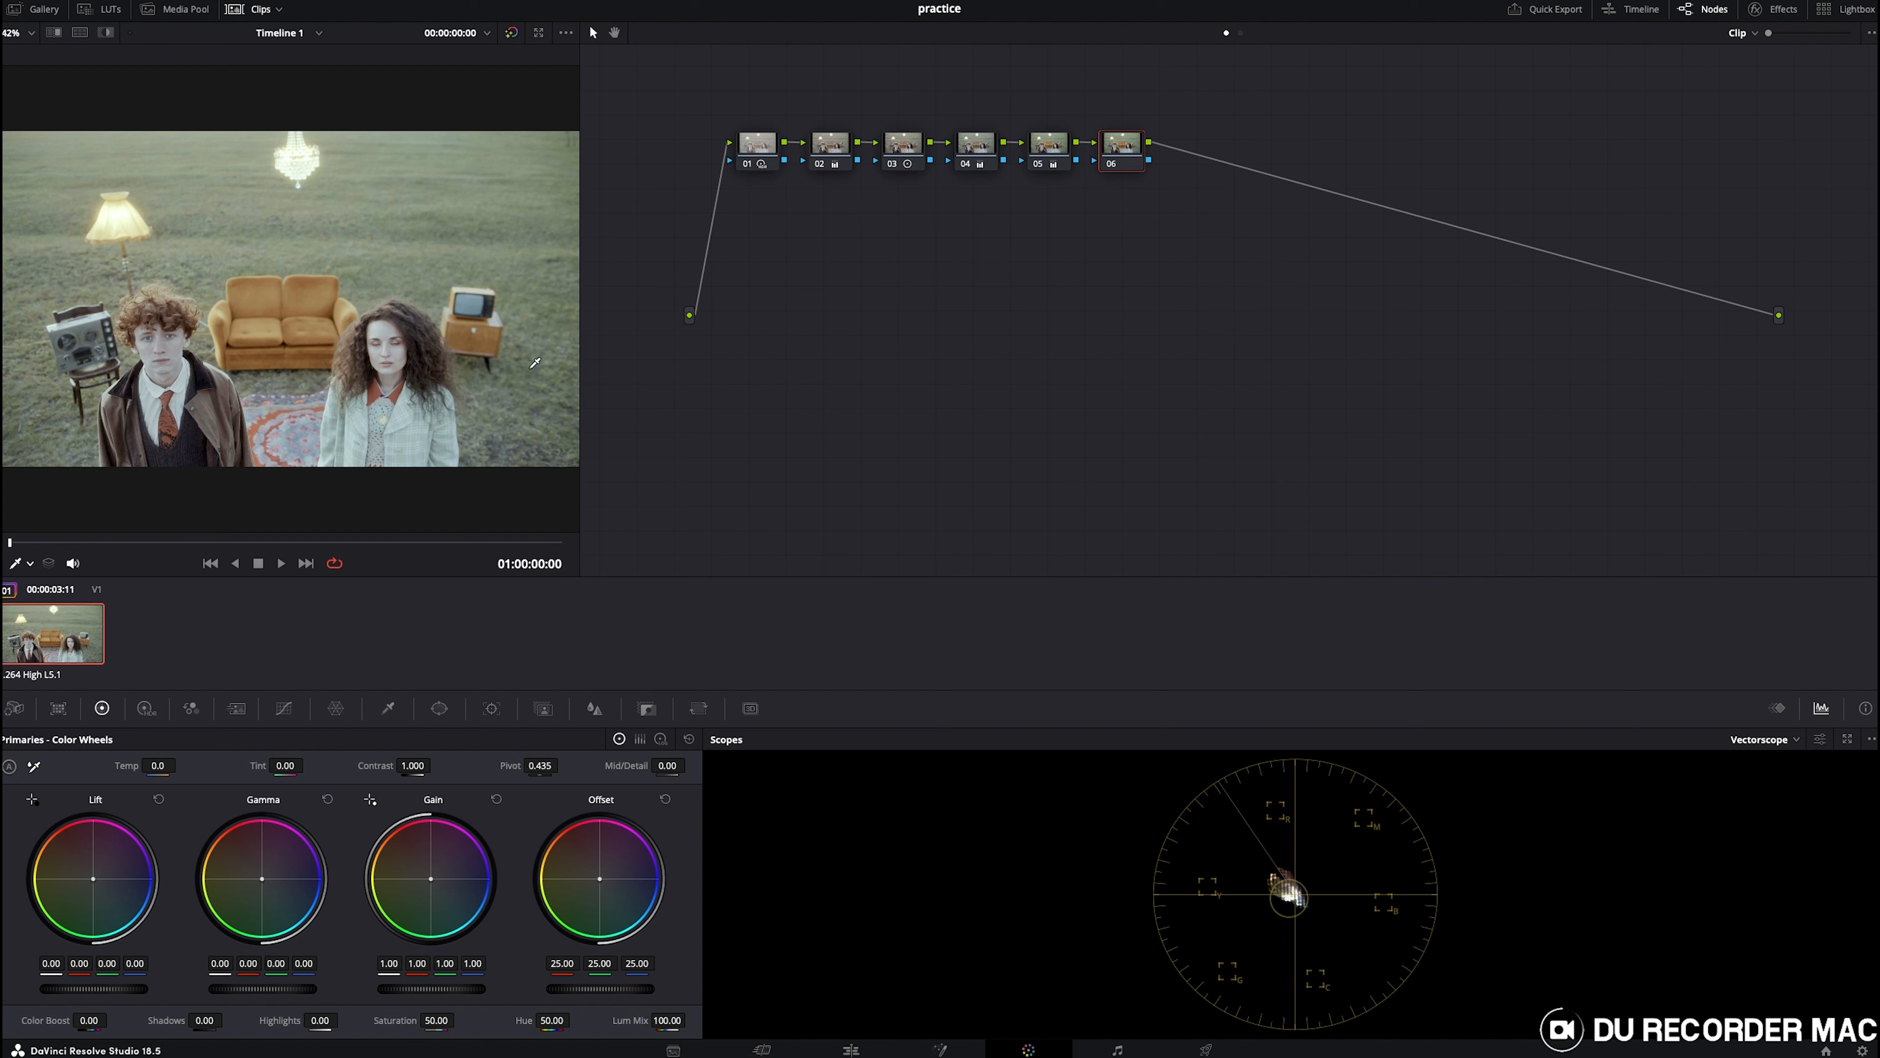
key(alt+l)
key(alt+l)
key(alt+l)
key(alt+l)
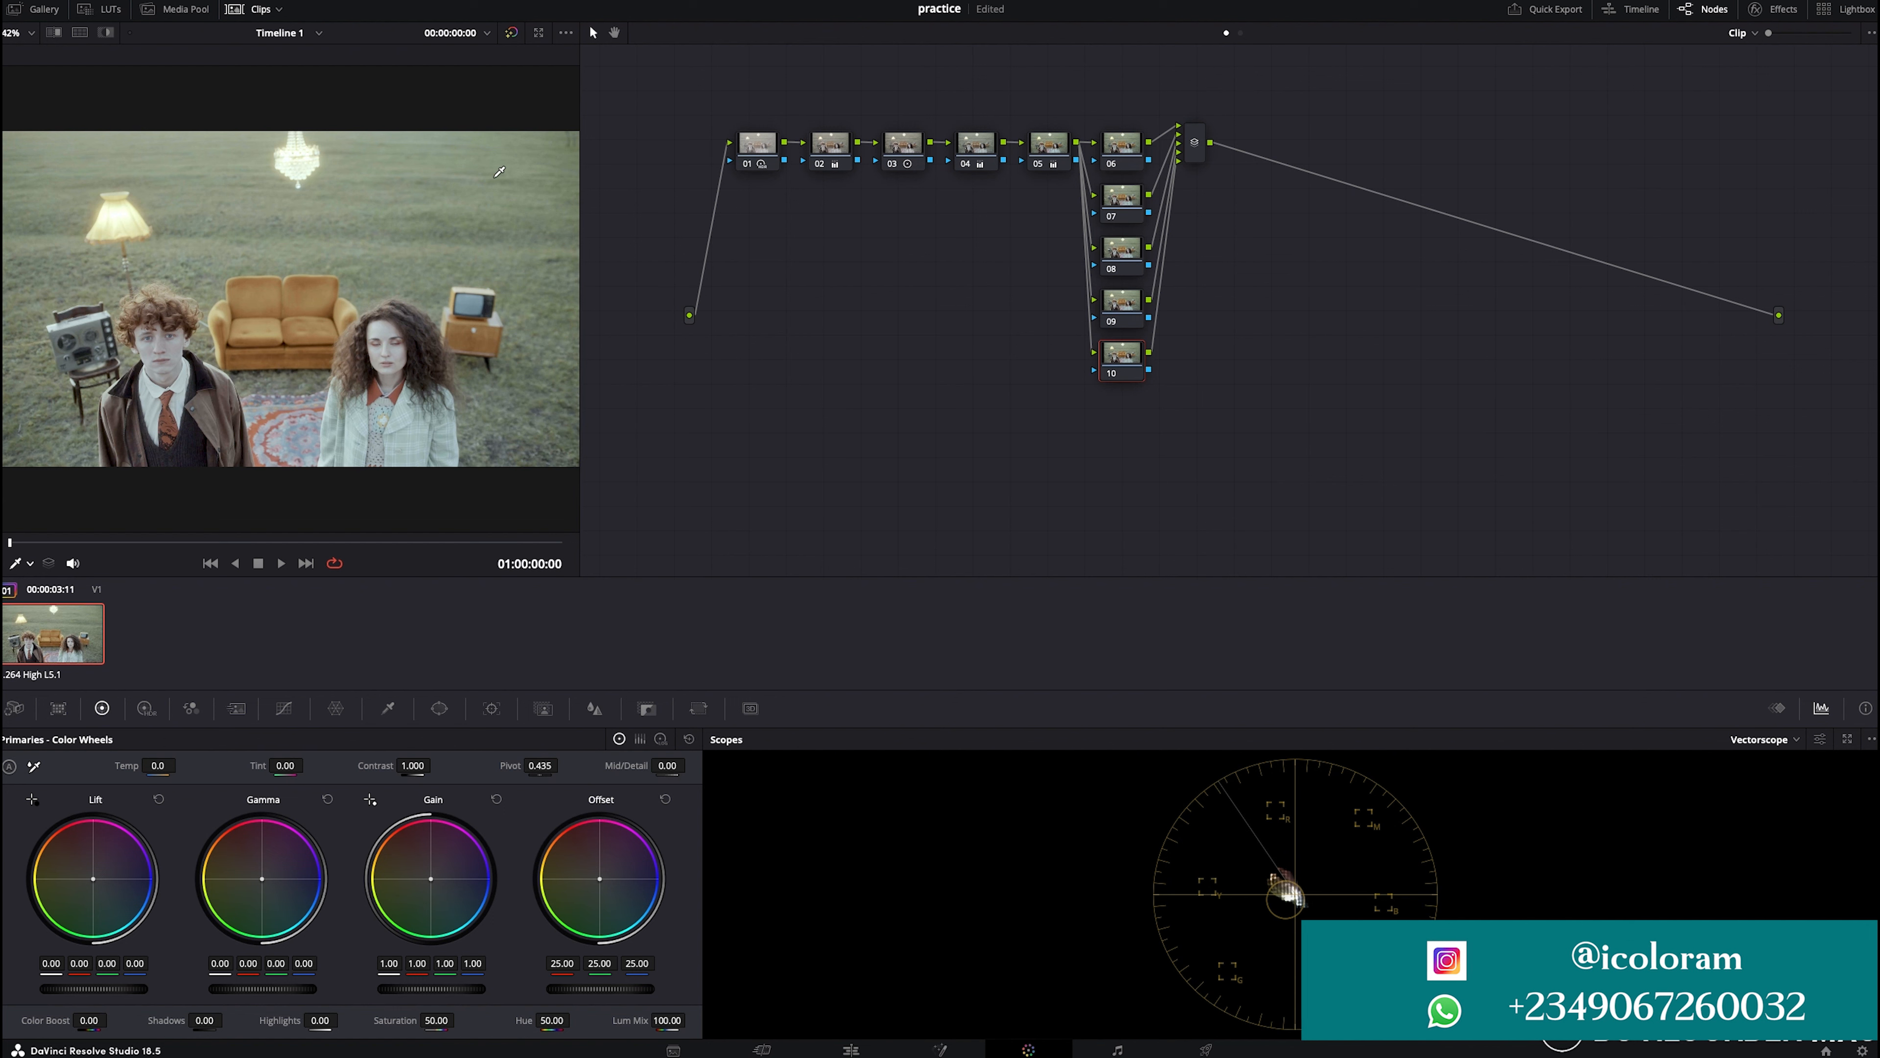
key(alt+p)
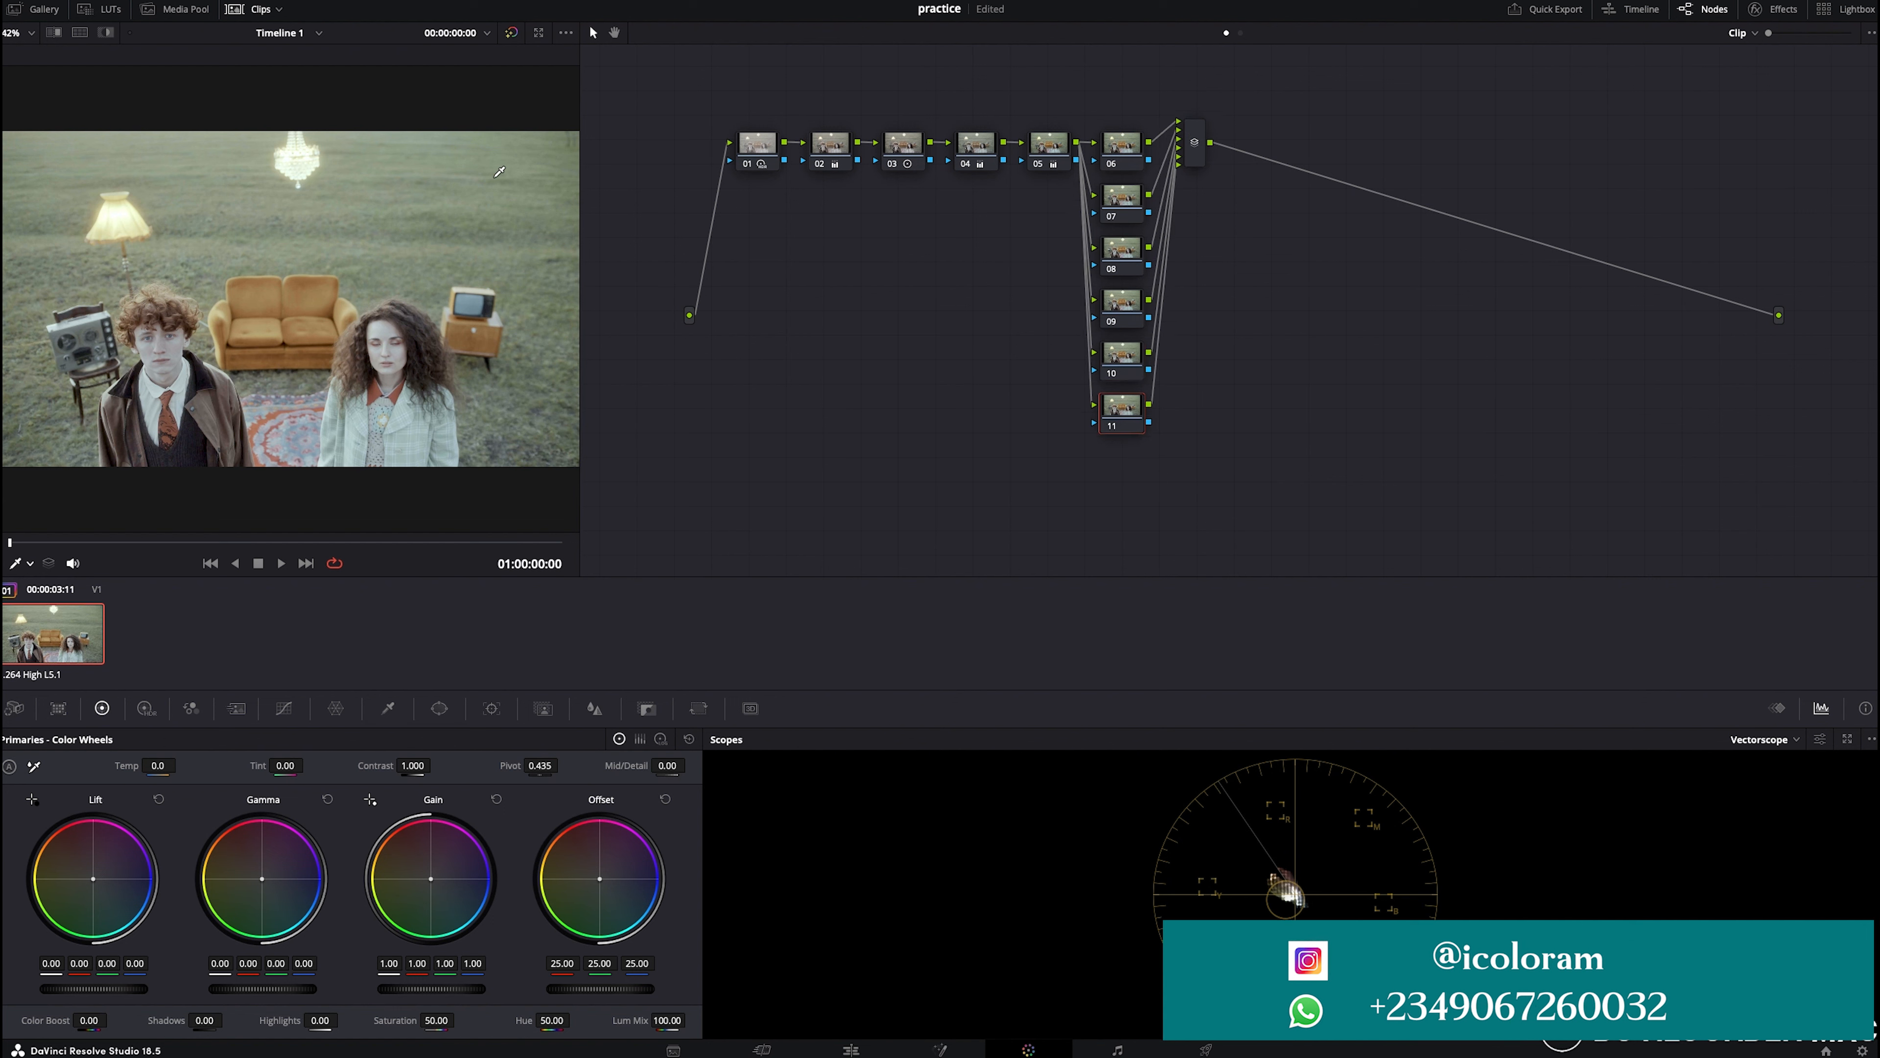
- On node 06, sample the grass in the Hue vs Sat curve and boost the saturation of the yellow-green hues
click(1131, 151)
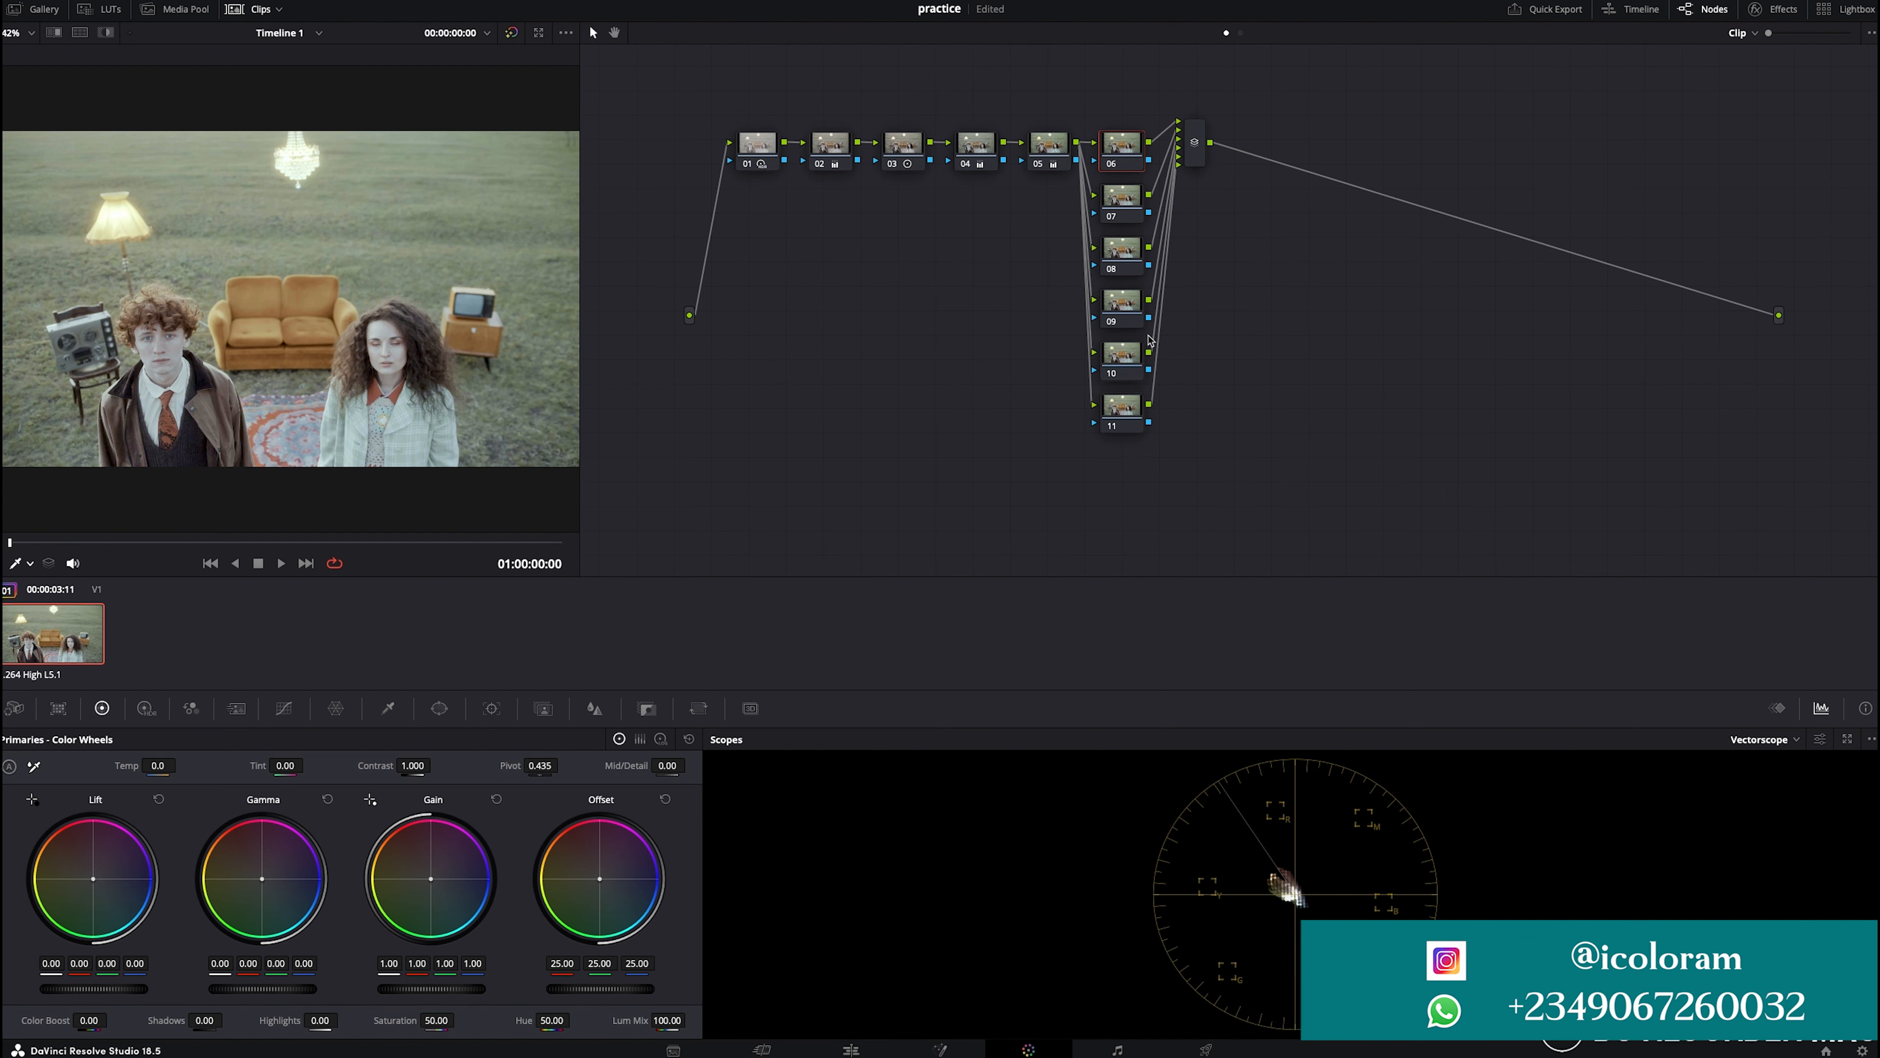
click(283, 708)
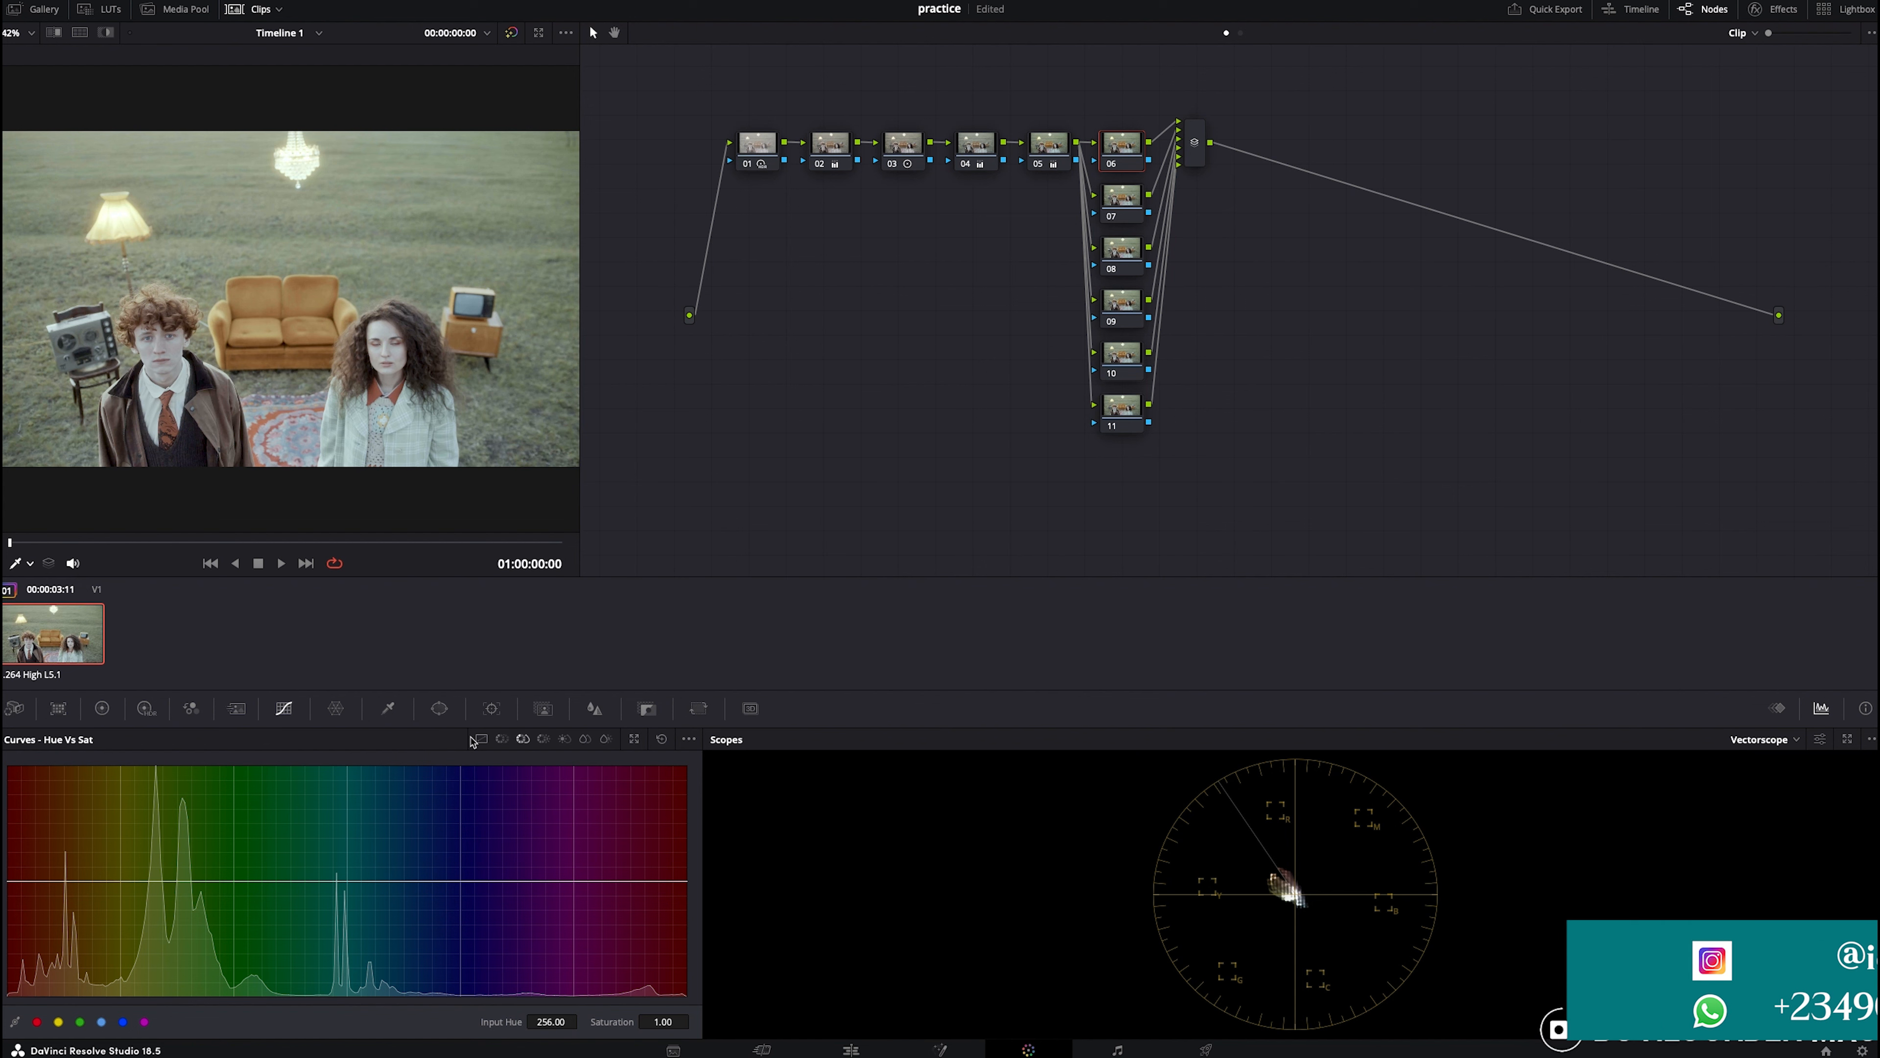
click(523, 740)
click(524, 740)
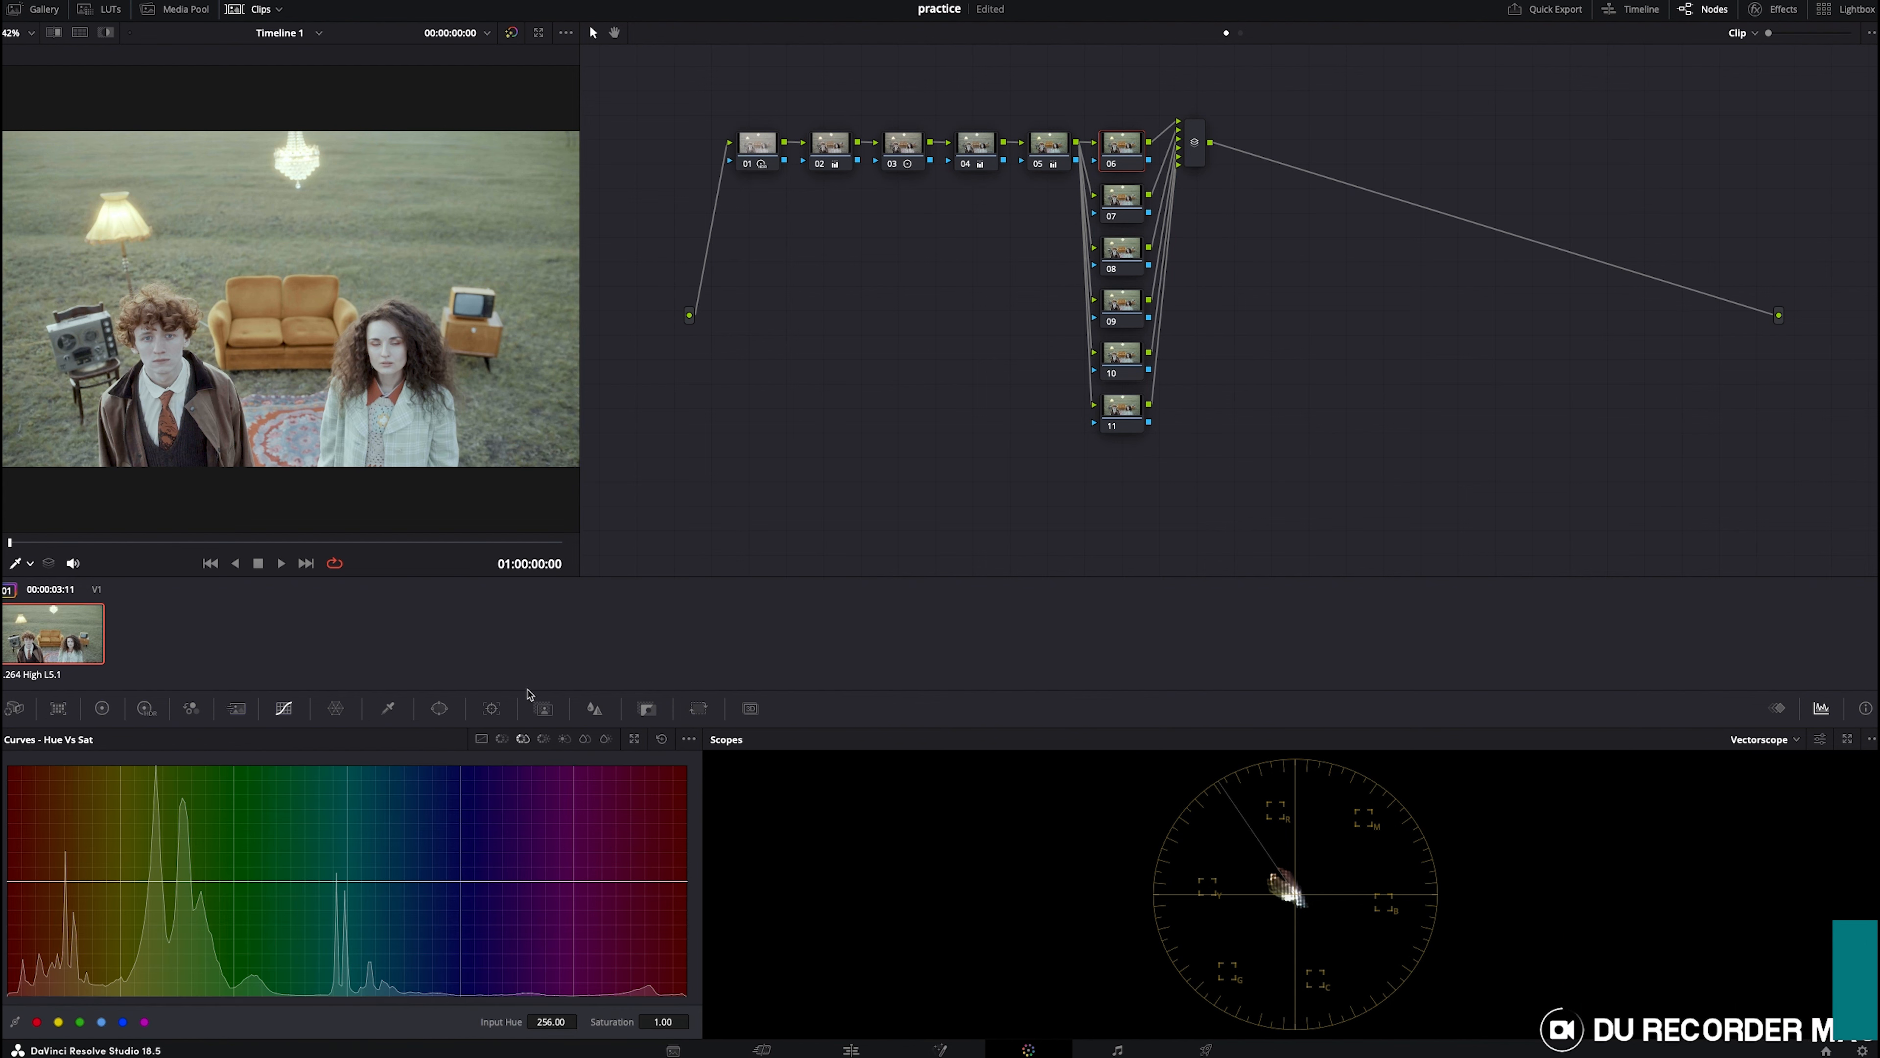
click(180, 298)
drag(159, 881, 157, 805)
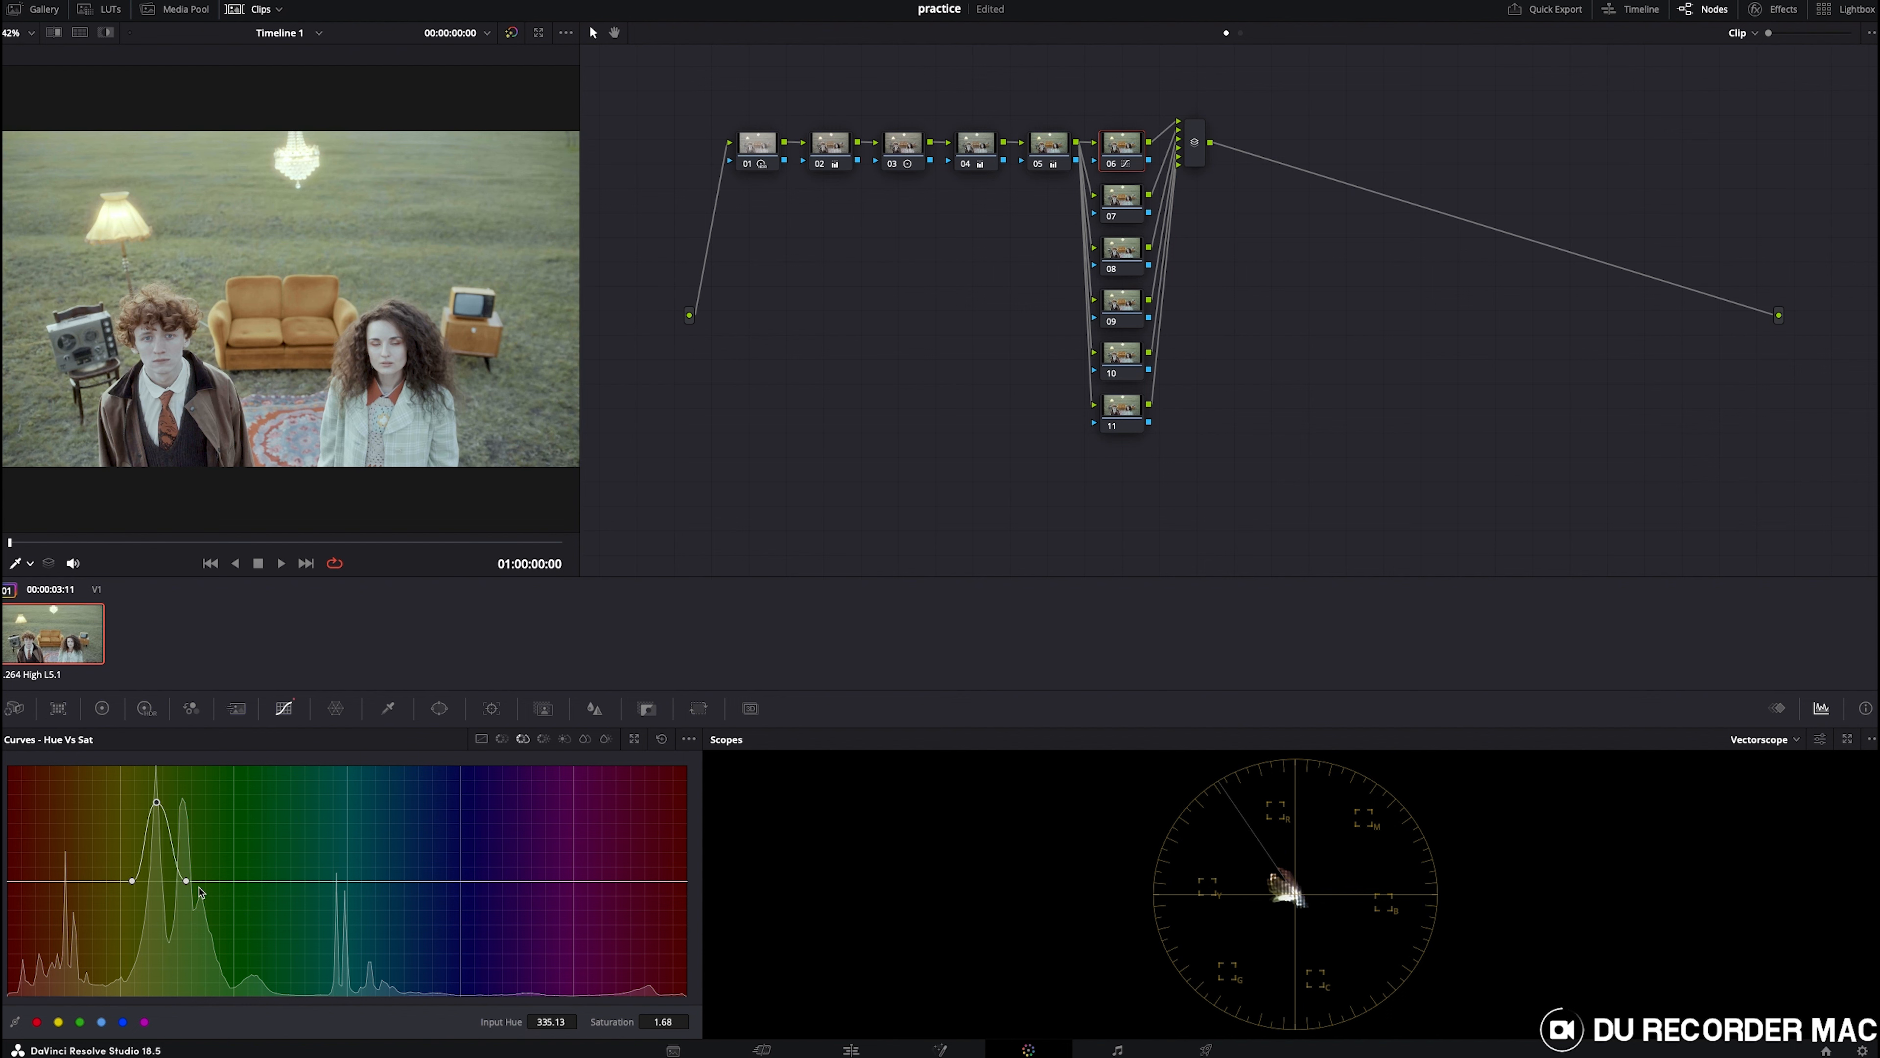
drag(187, 882, 148, 783)
drag(131, 883, 111, 880)
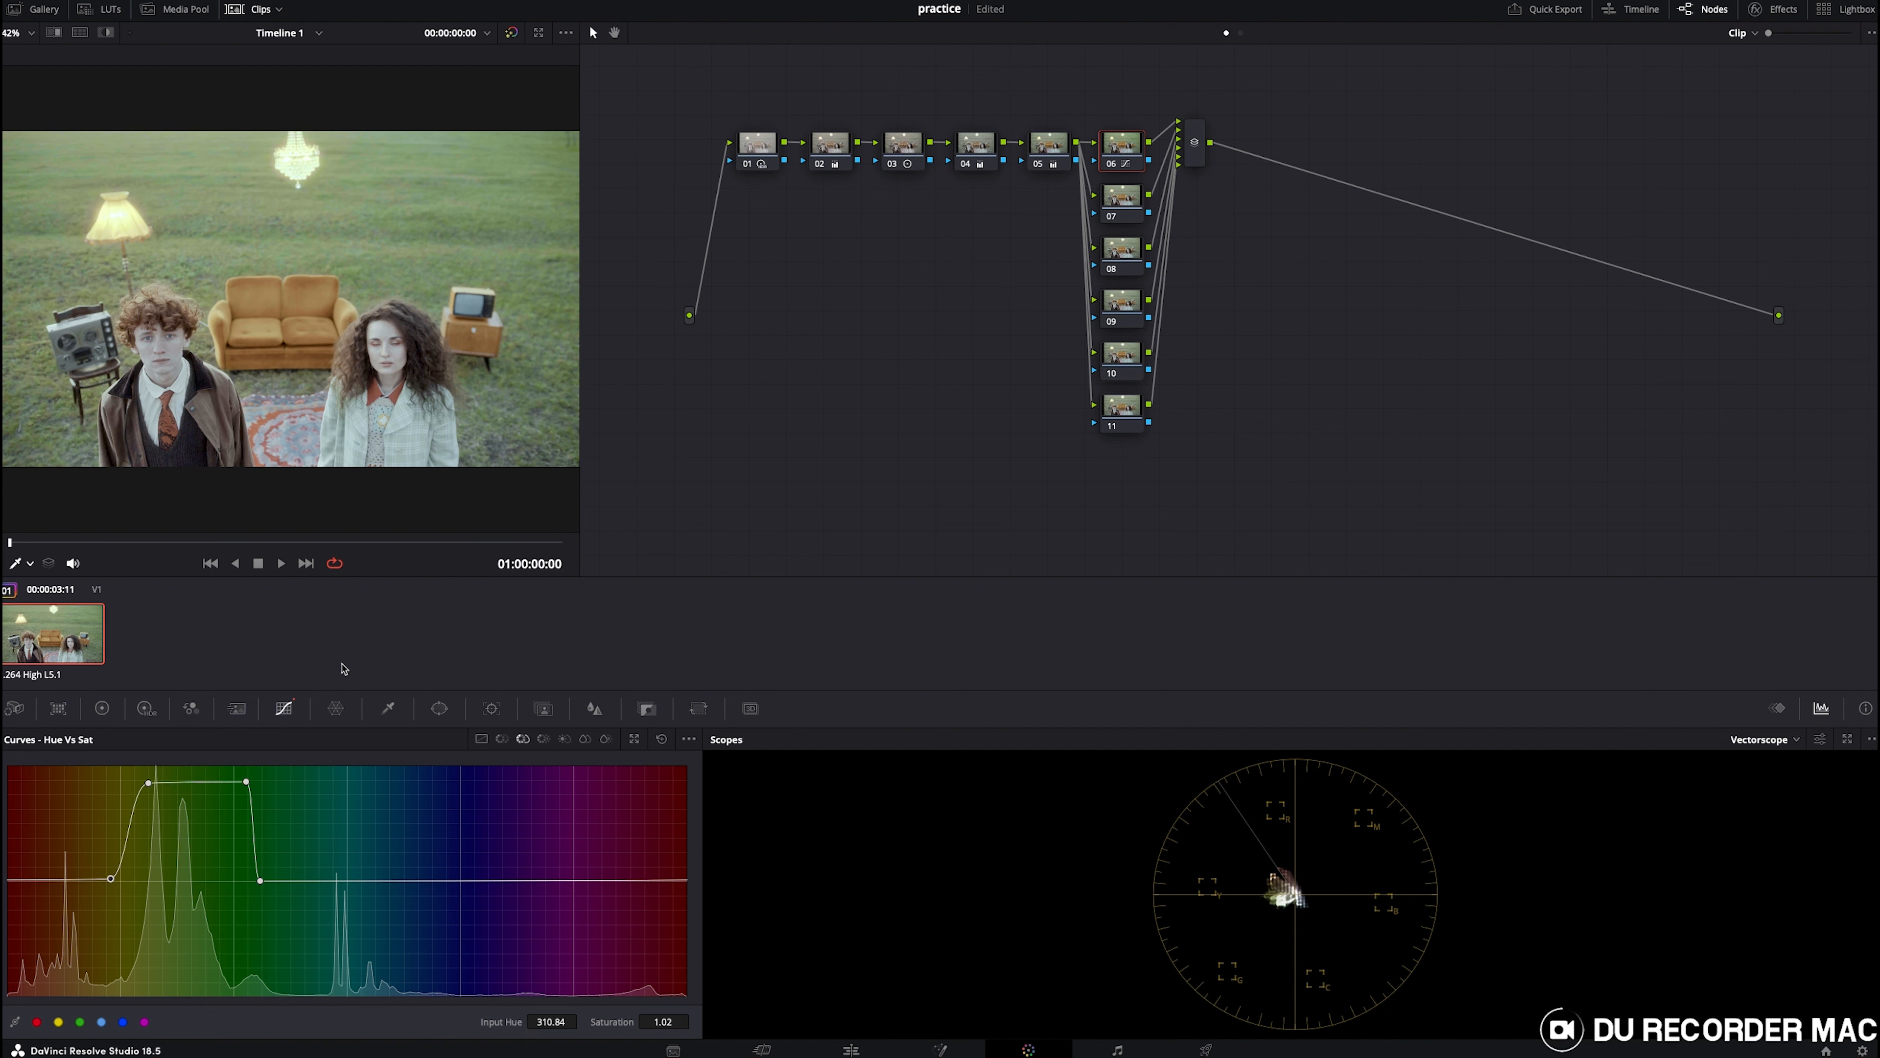
- Rotate the grass hues to about 12.08 on the Hue vs Hue curve and toggle node 06 off and on to compare
click(501, 740)
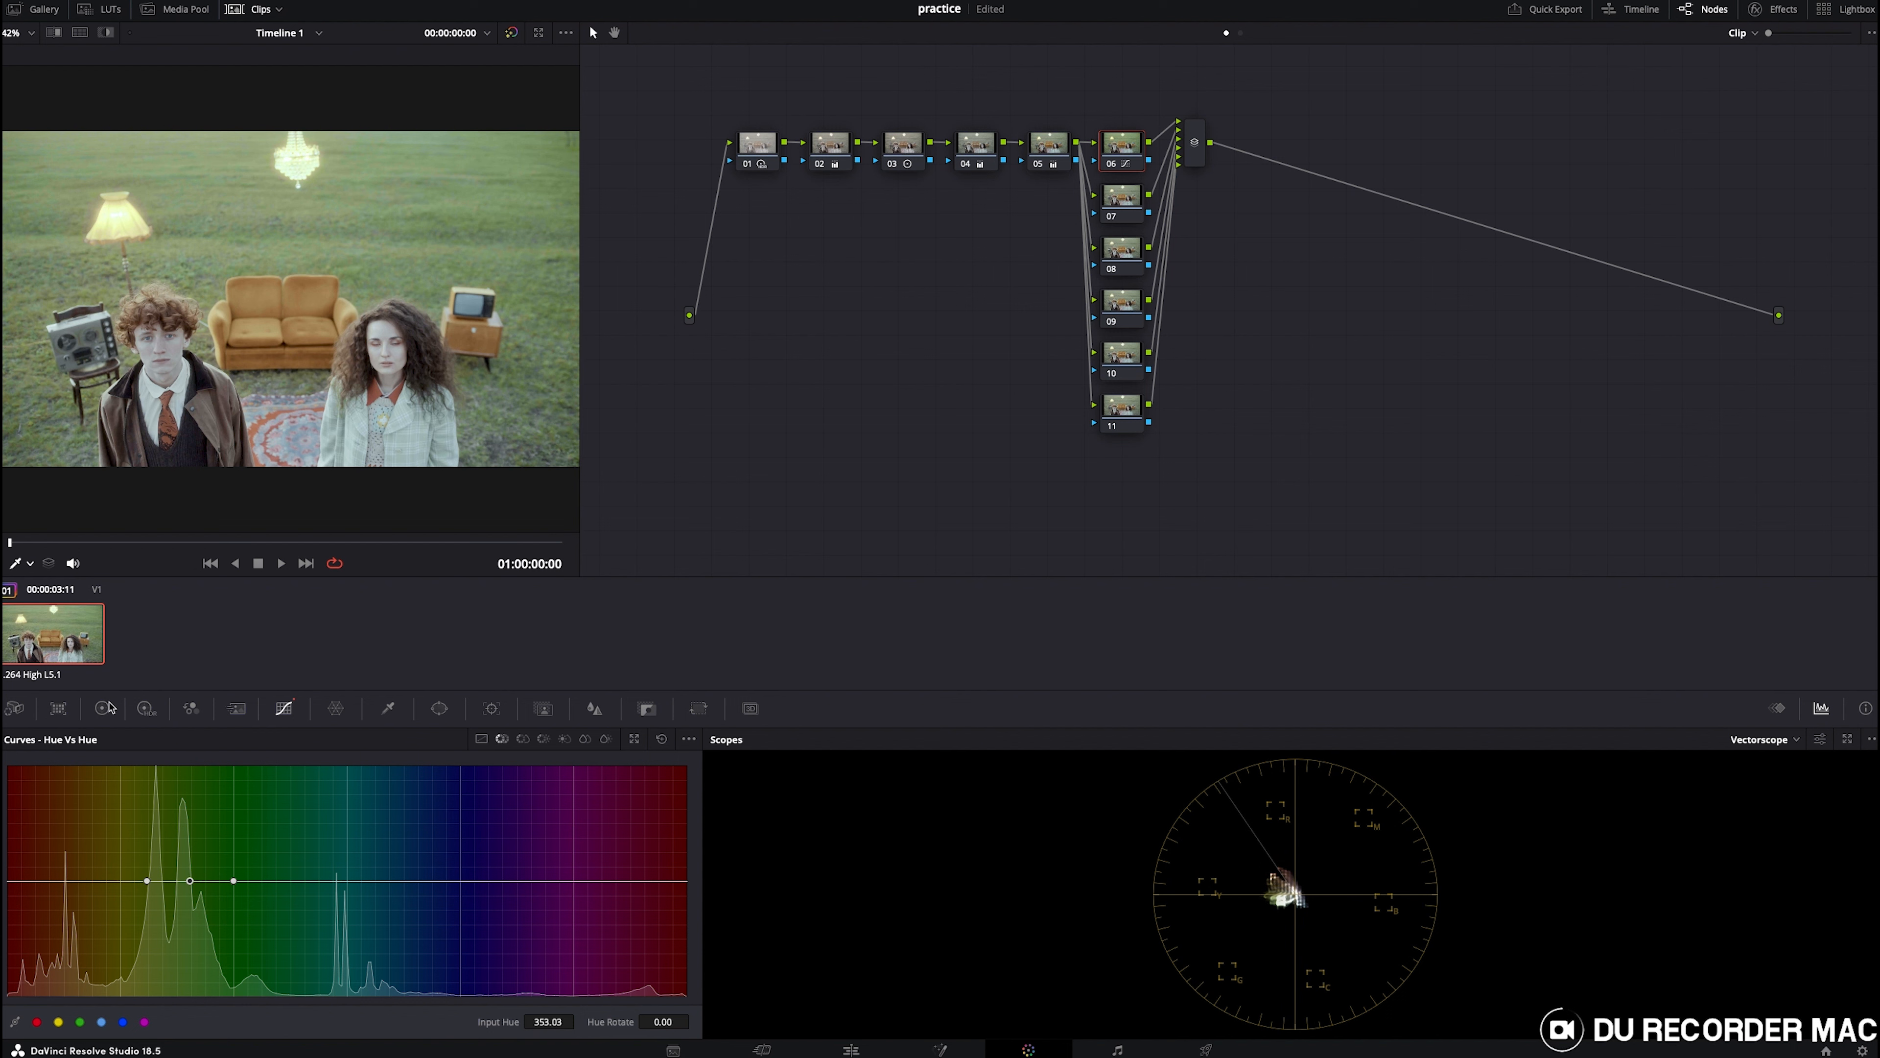
drag(198, 888, 159, 873)
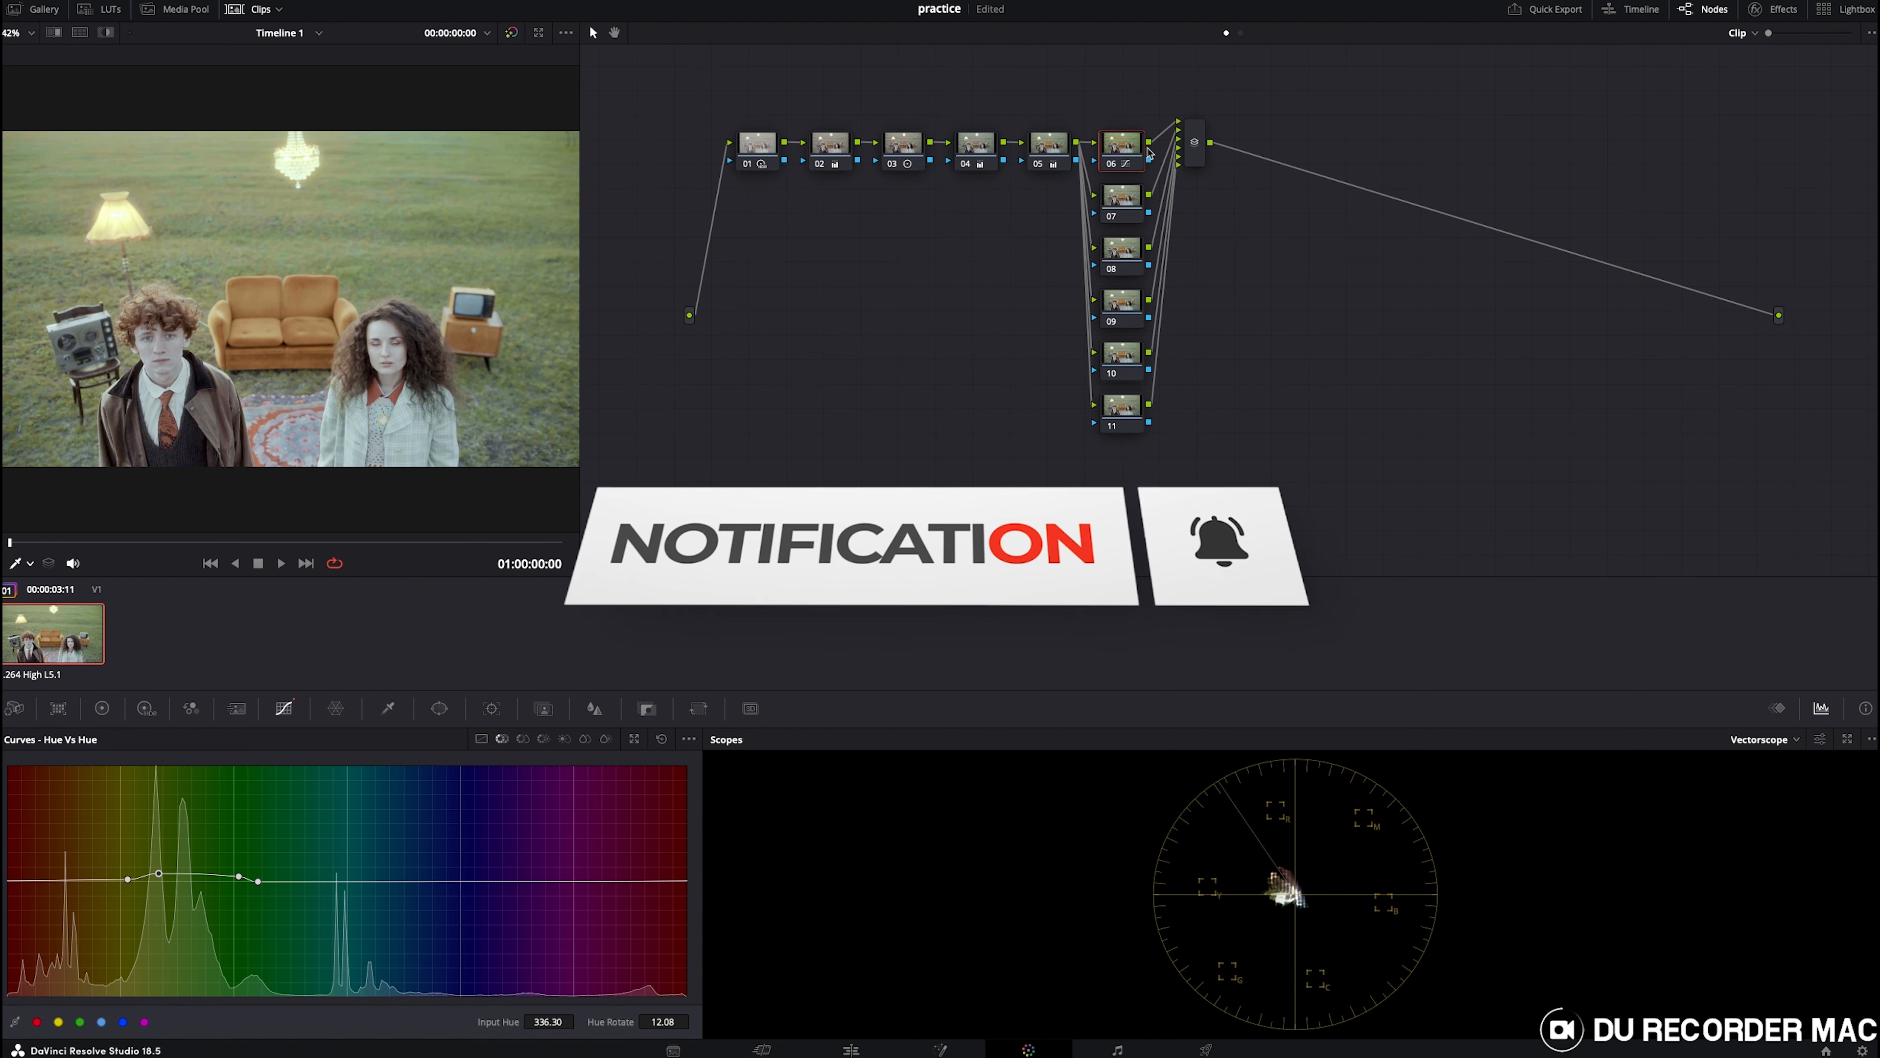
click(1115, 168)
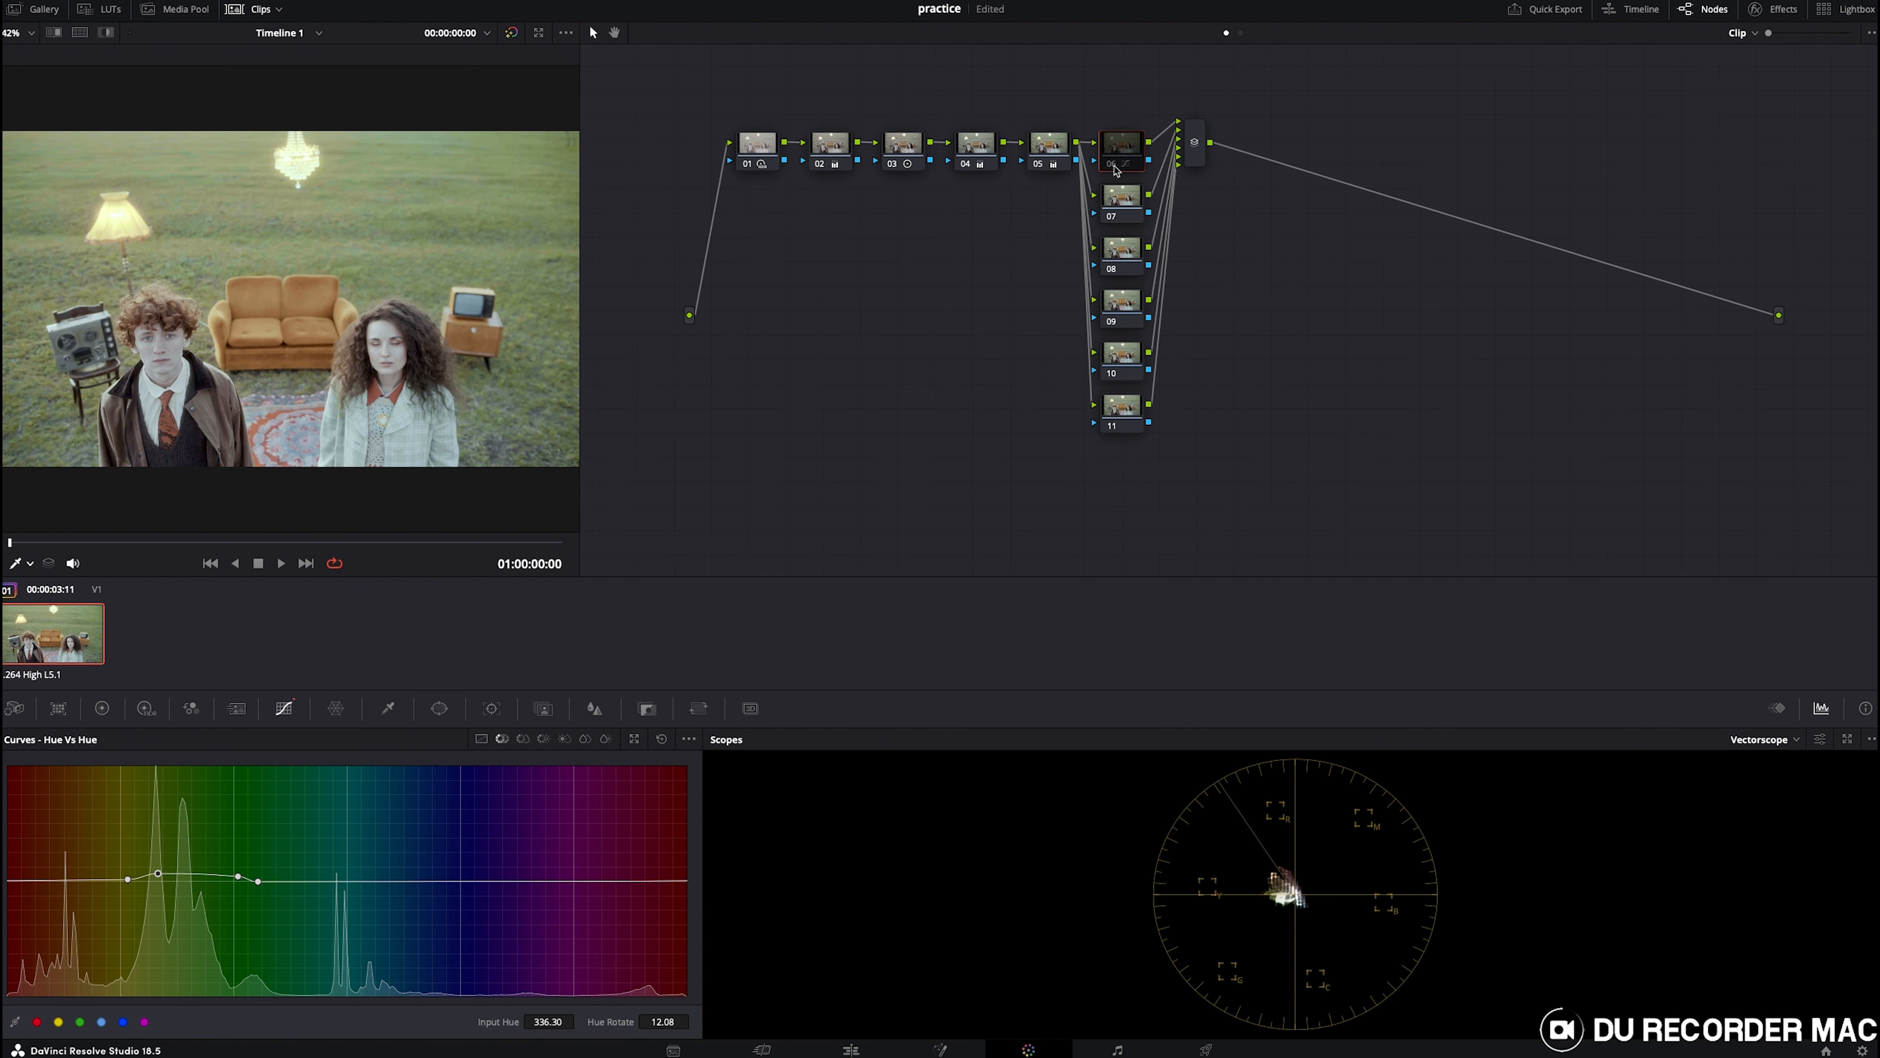
click(1116, 168)
click(1115, 167)
click(1116, 167)
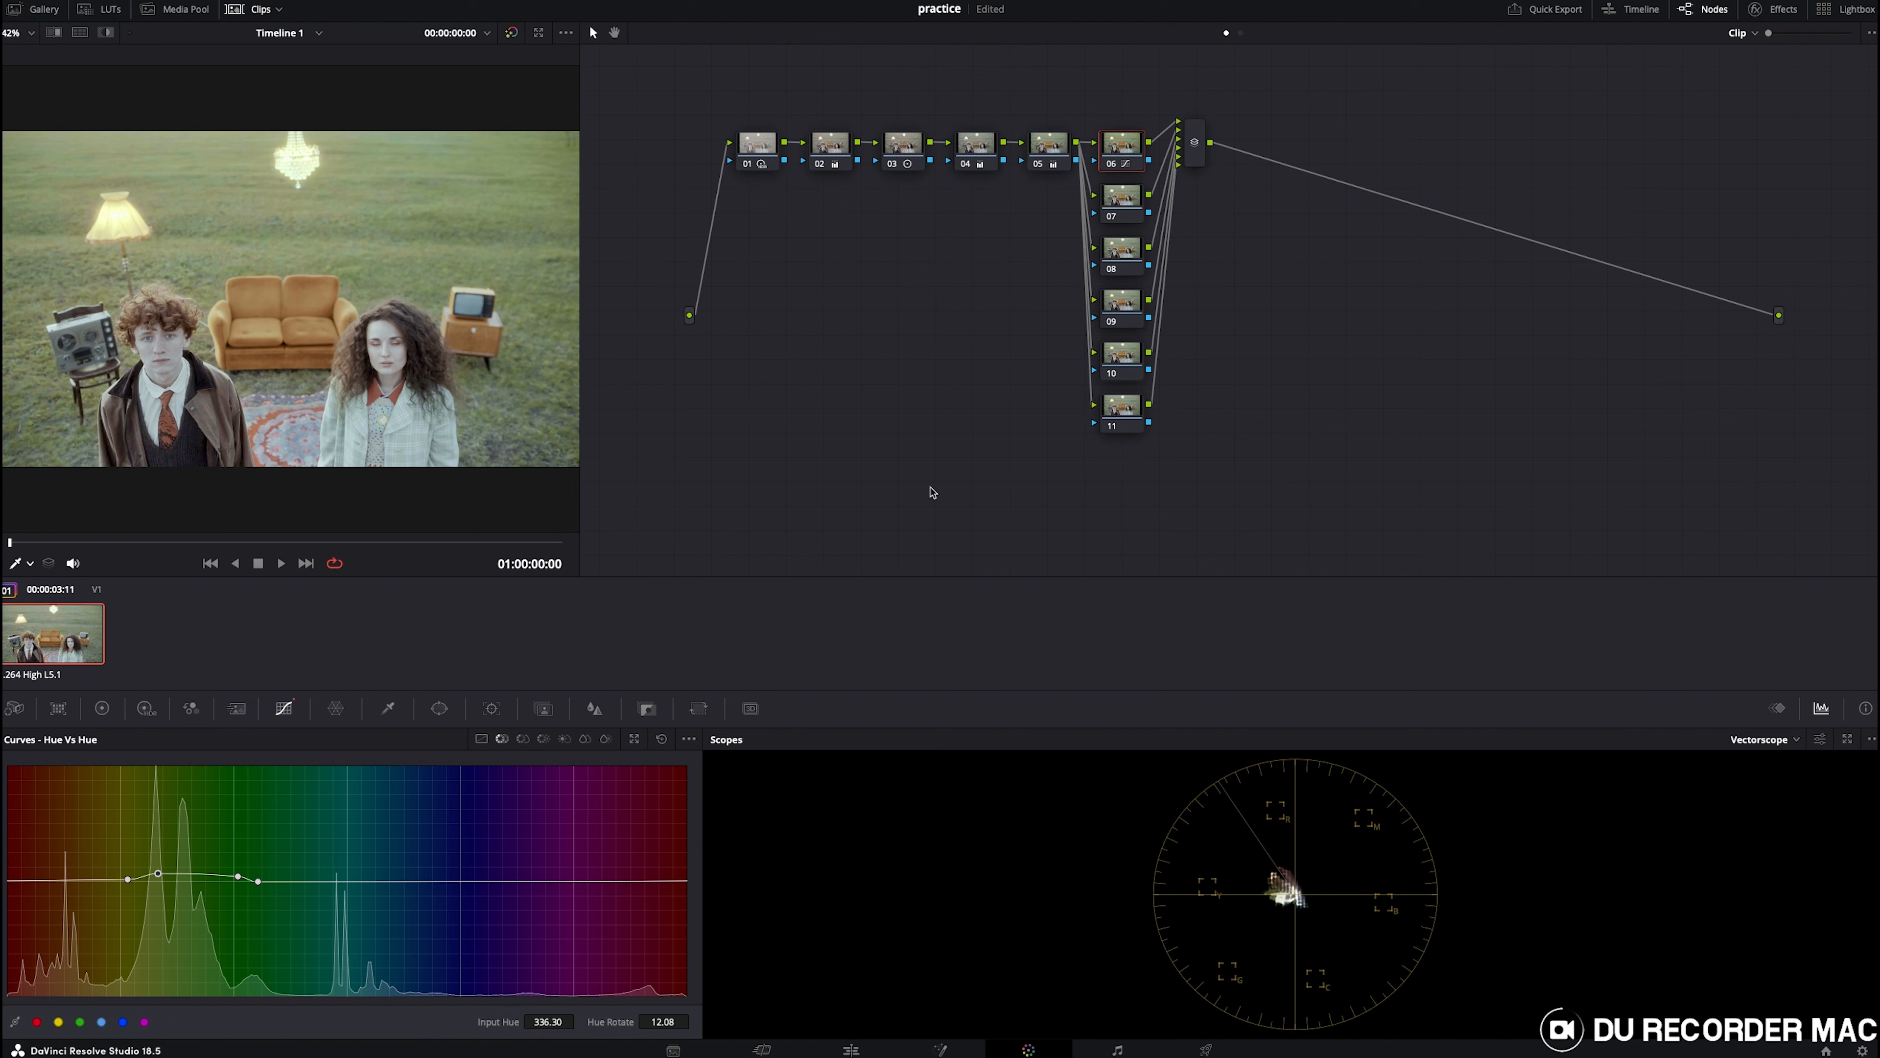
- Pull the raised green points down on the Hue vs Sat curve to a saturation of about 1.31
click(523, 739)
drag(148, 783, 142, 846)
drag(246, 782, 240, 877)
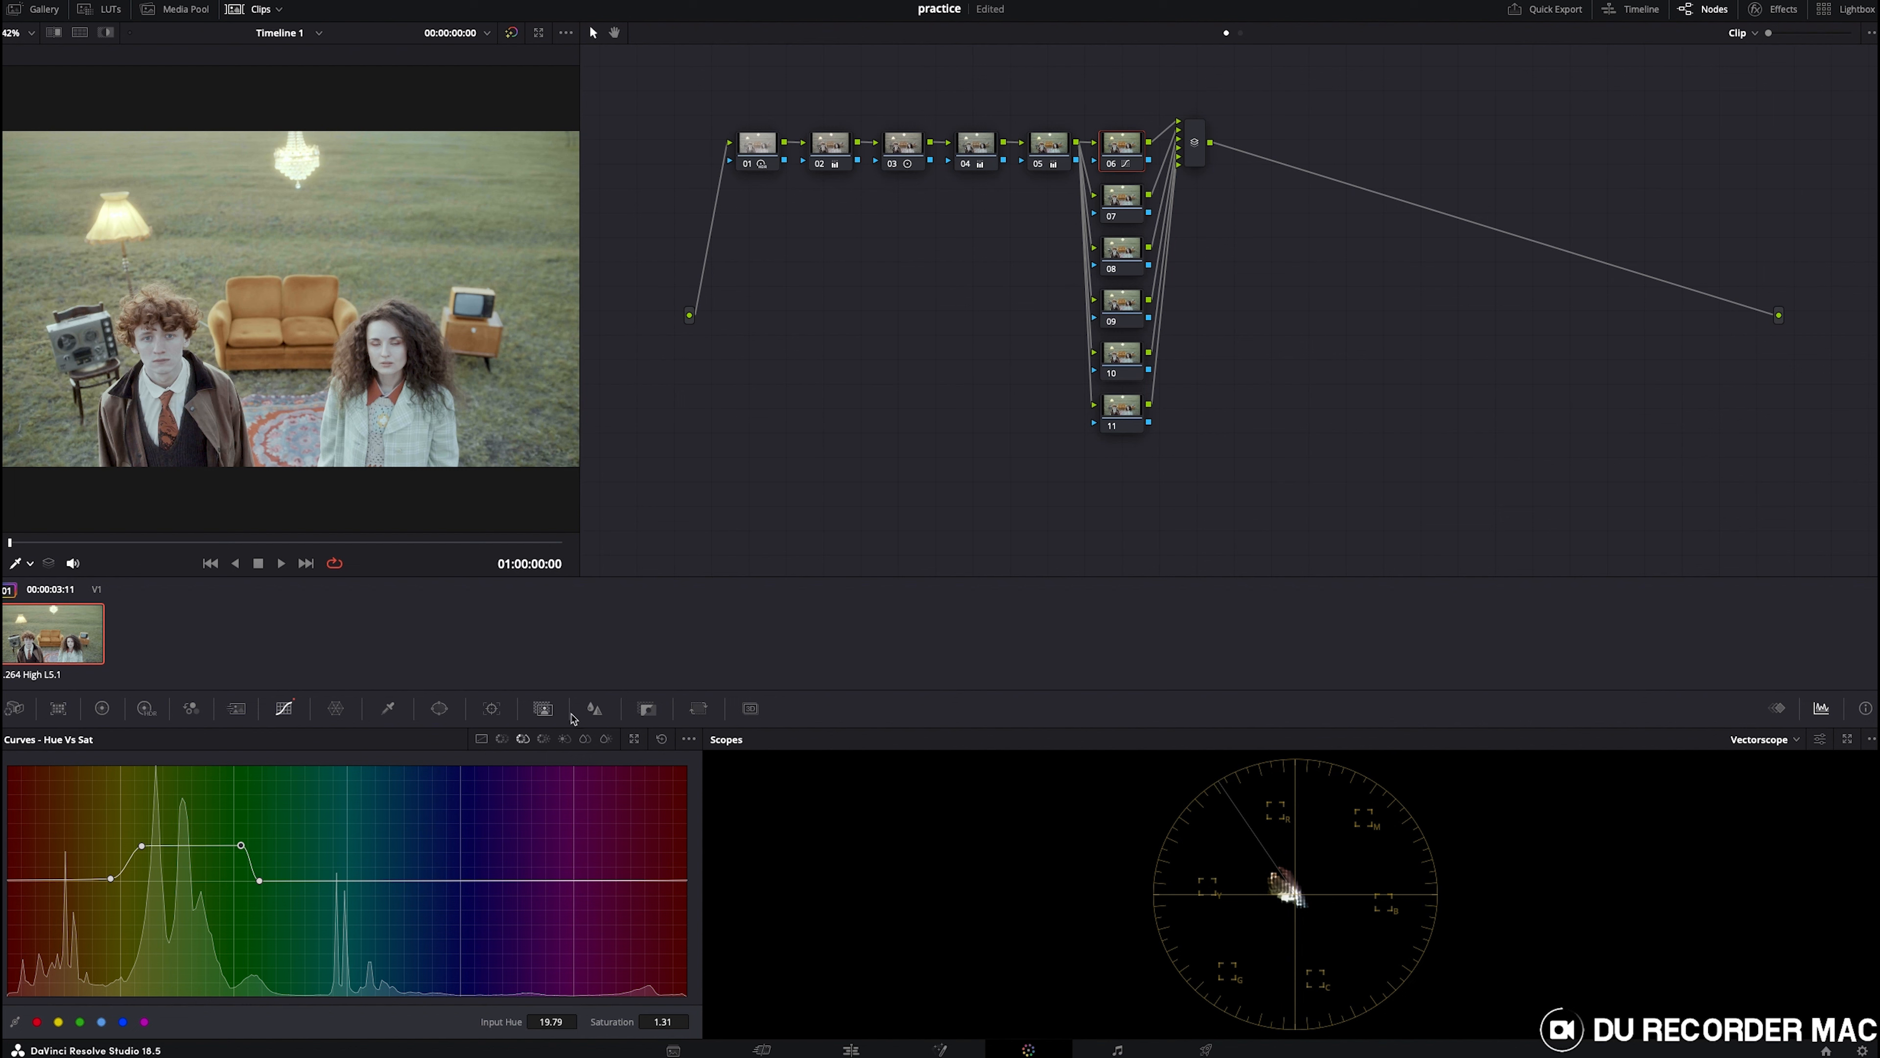
- In Hue vs Lum, sample the grass and drag its curve point down to darken the greens
click(544, 739)
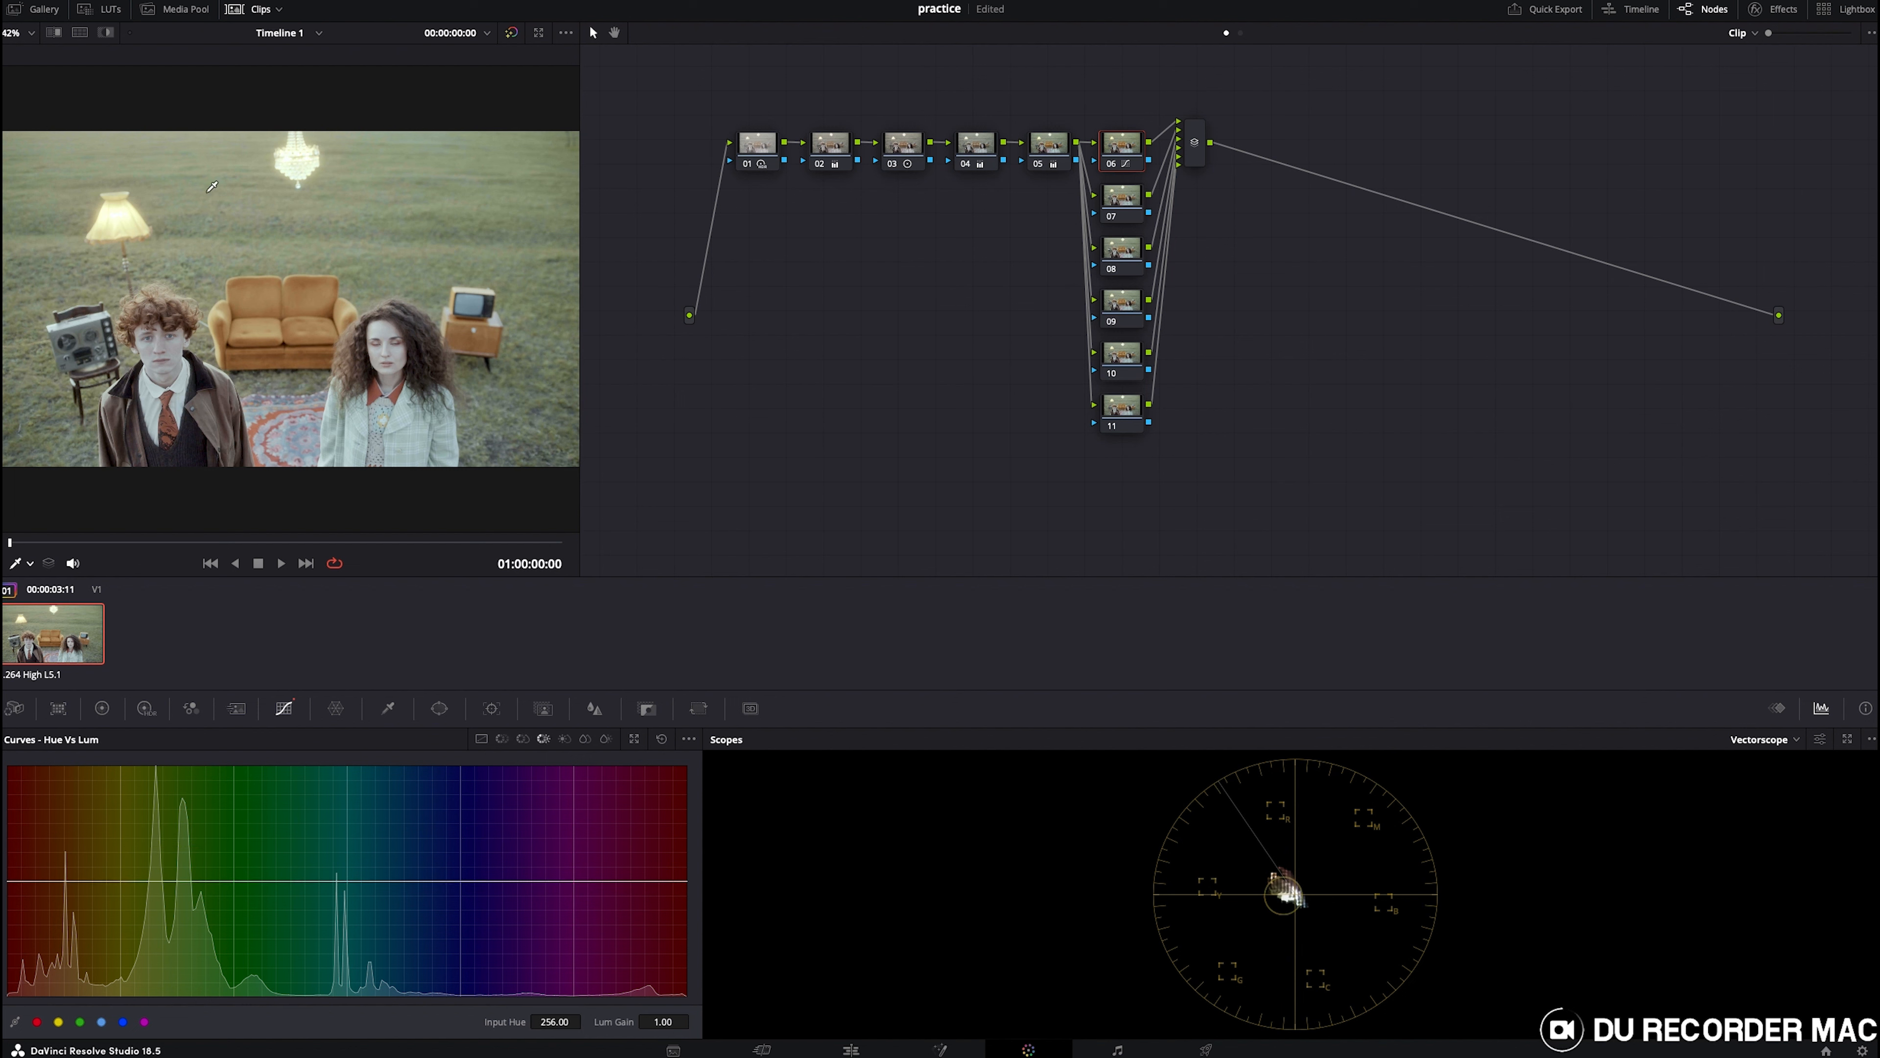
click(211, 227)
drag(182, 881, 233, 905)
- Raise the green saturation to about 1.48 on Hue vs Sat and shift the green hues on Hue vs Hue
click(523, 738)
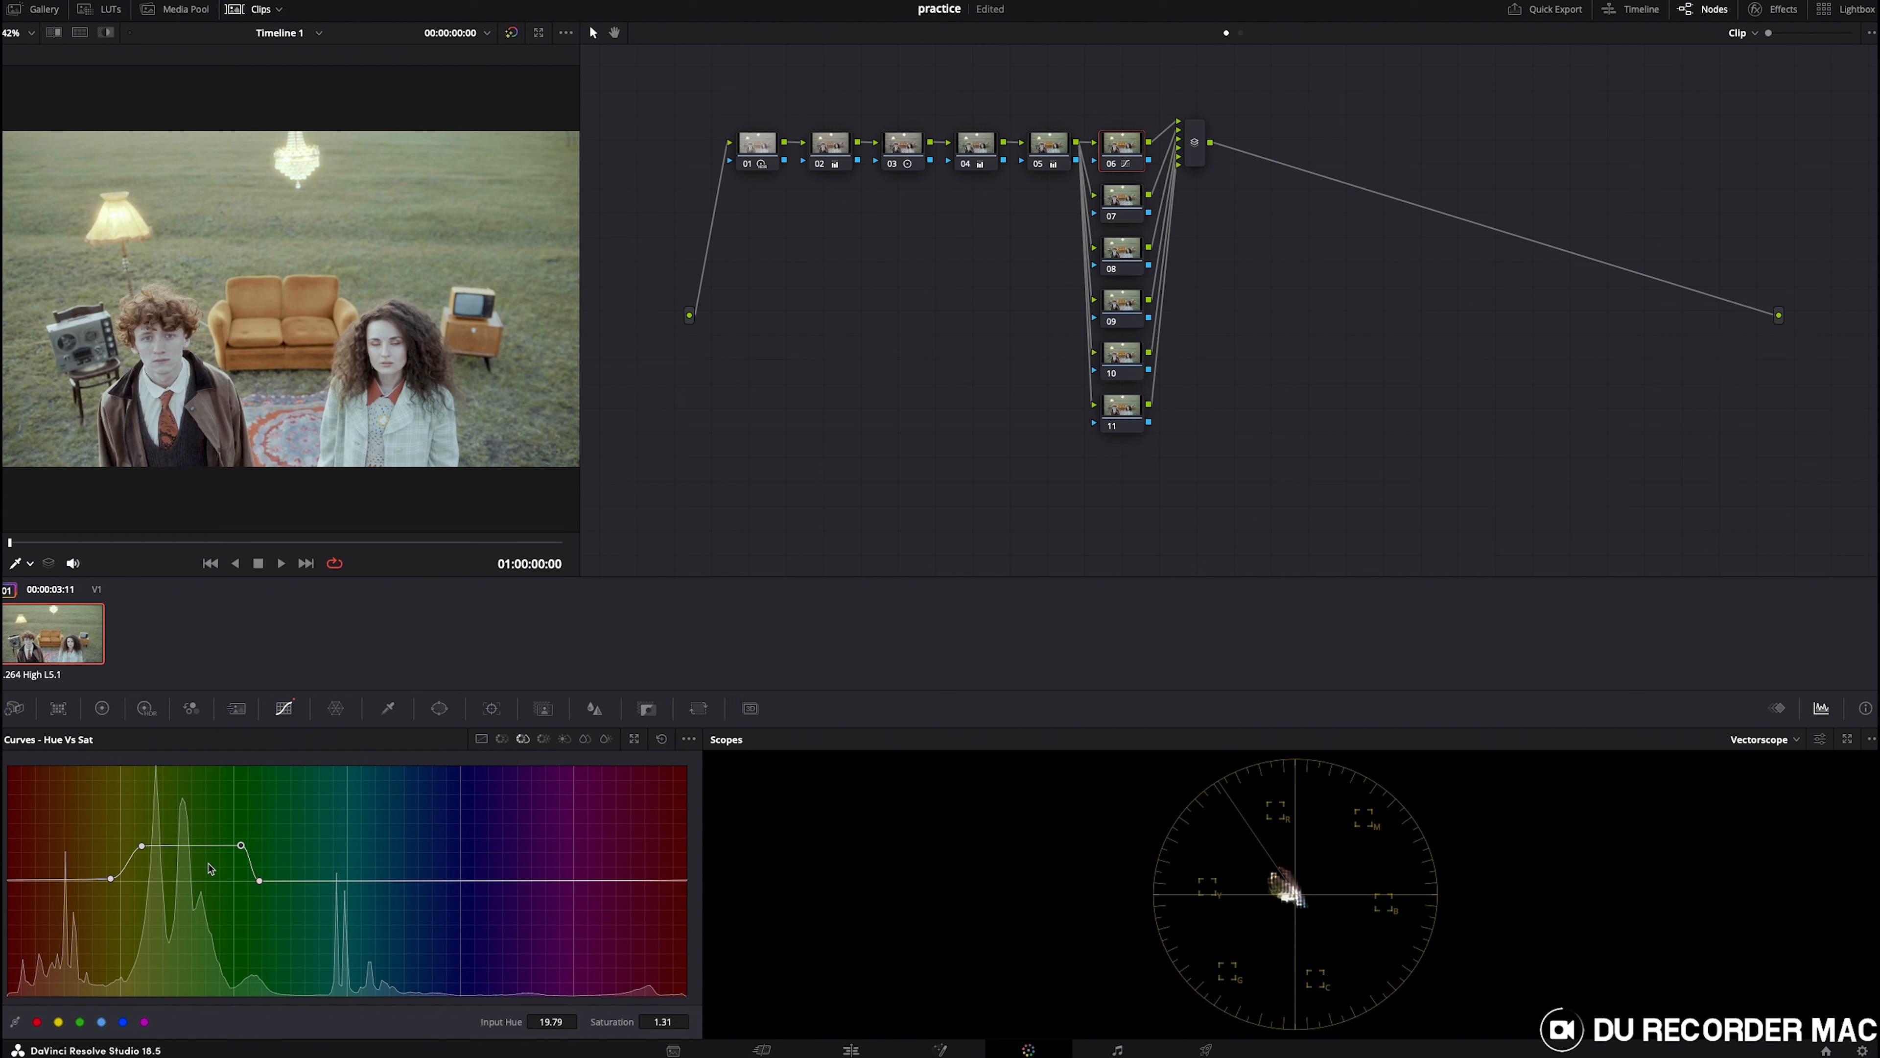
drag(146, 856, 135, 825)
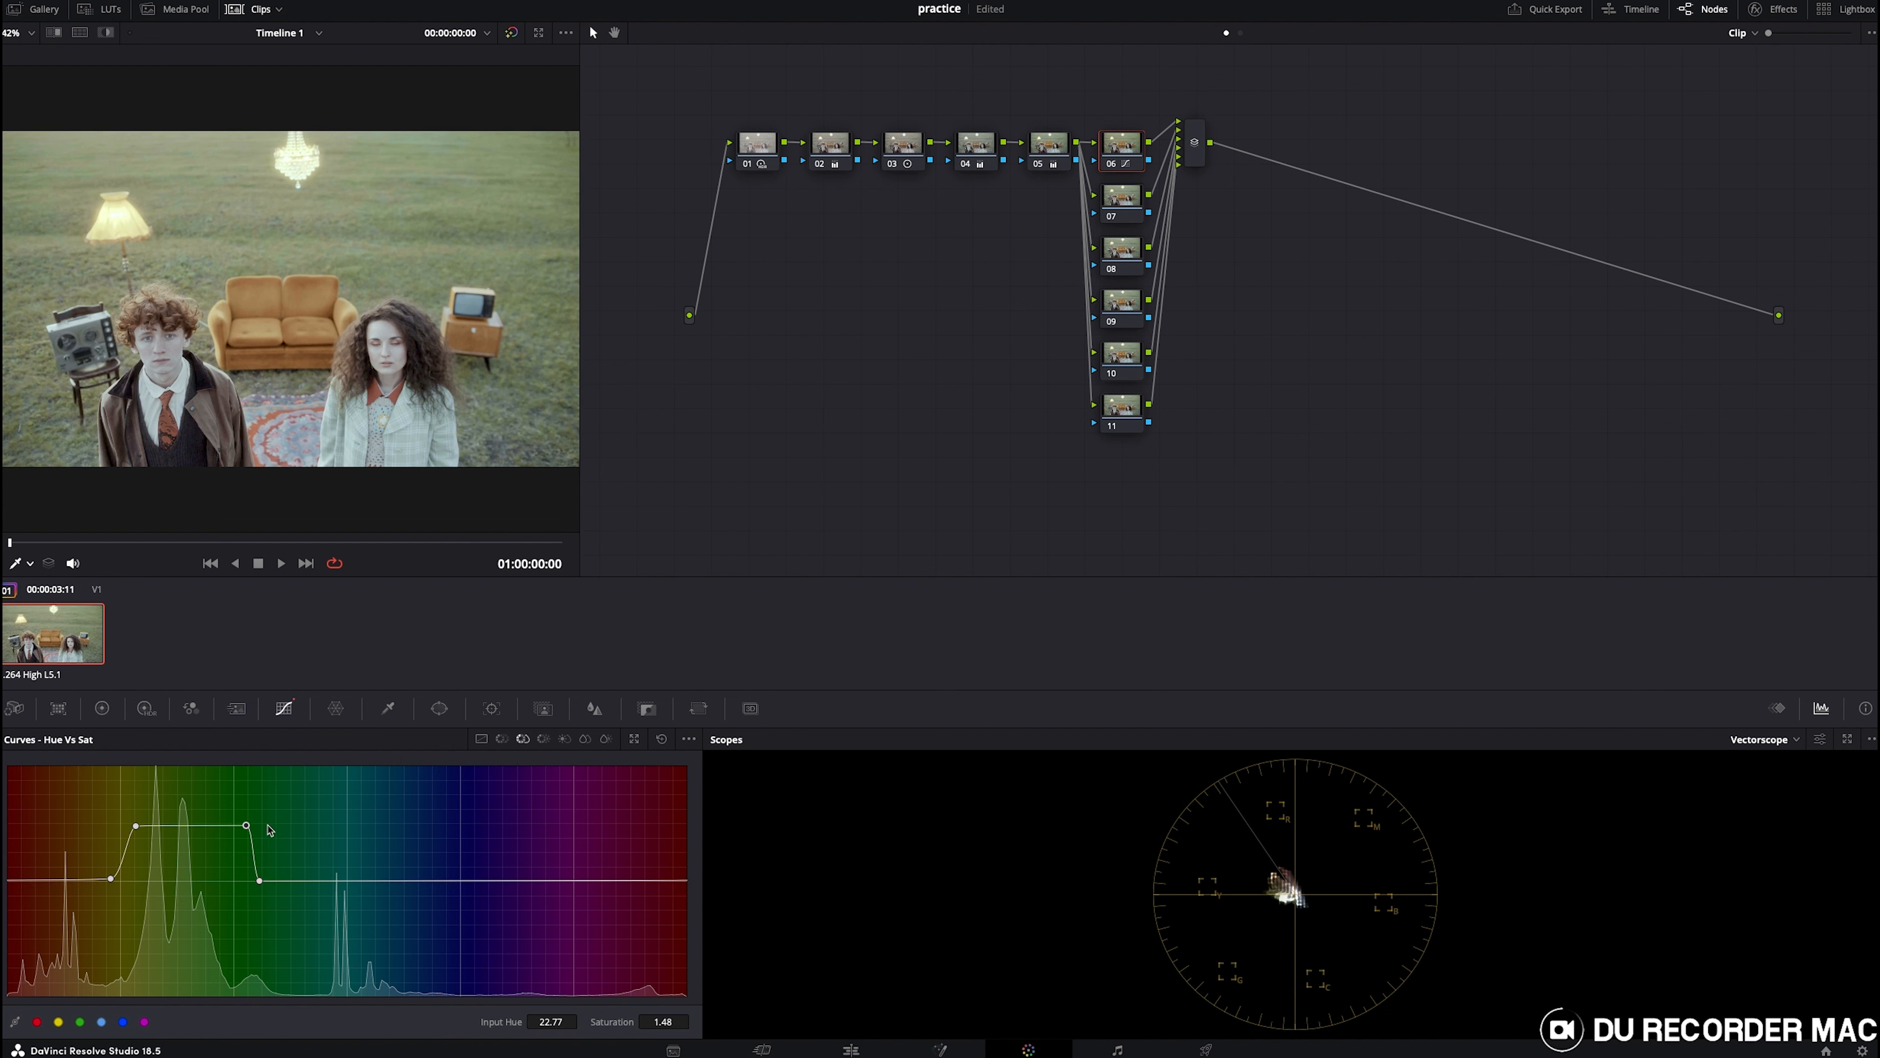
click(502, 738)
drag(158, 879, 225, 892)
- Select node 07, sample the woman's red collar in Hue vs Sat and raise the red saturation
scroll(296, 326, down, 3)
scroll(297, 326, up, 5)
click(1110, 199)
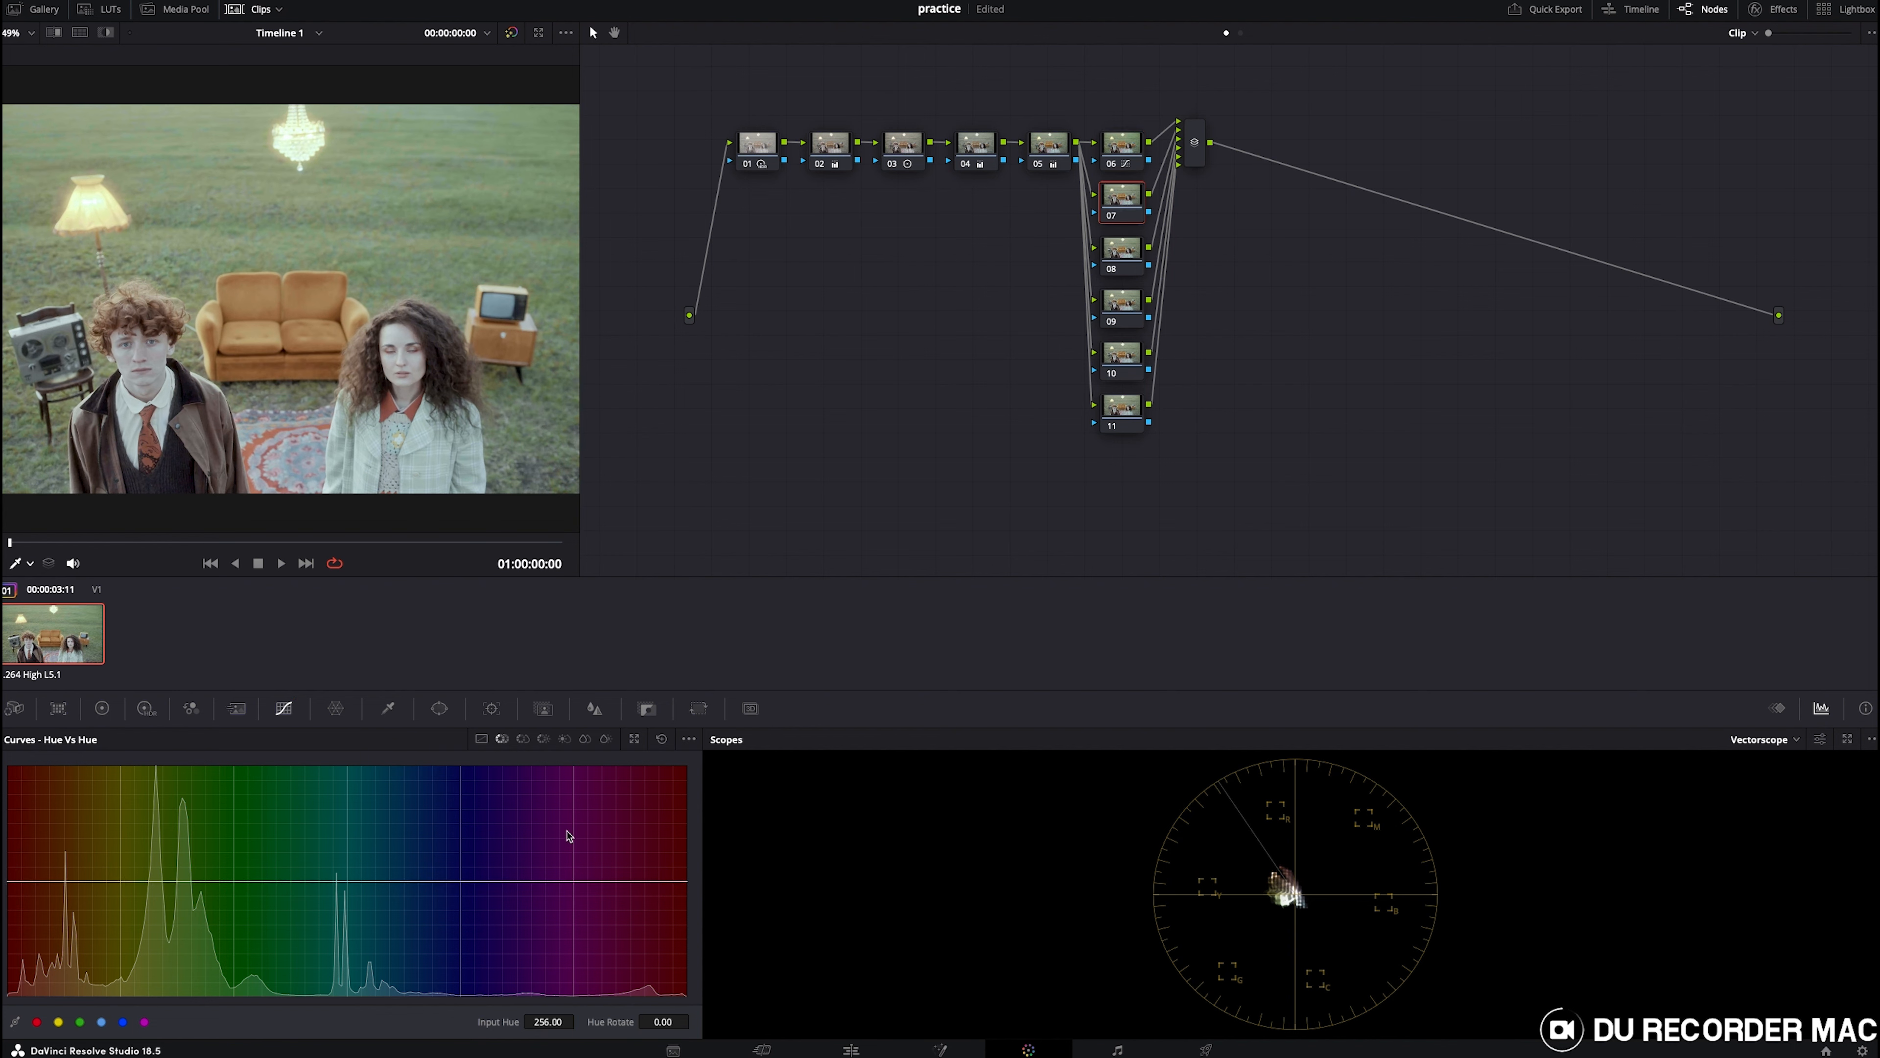
click(522, 739)
scroll(118, 455, up, 2)
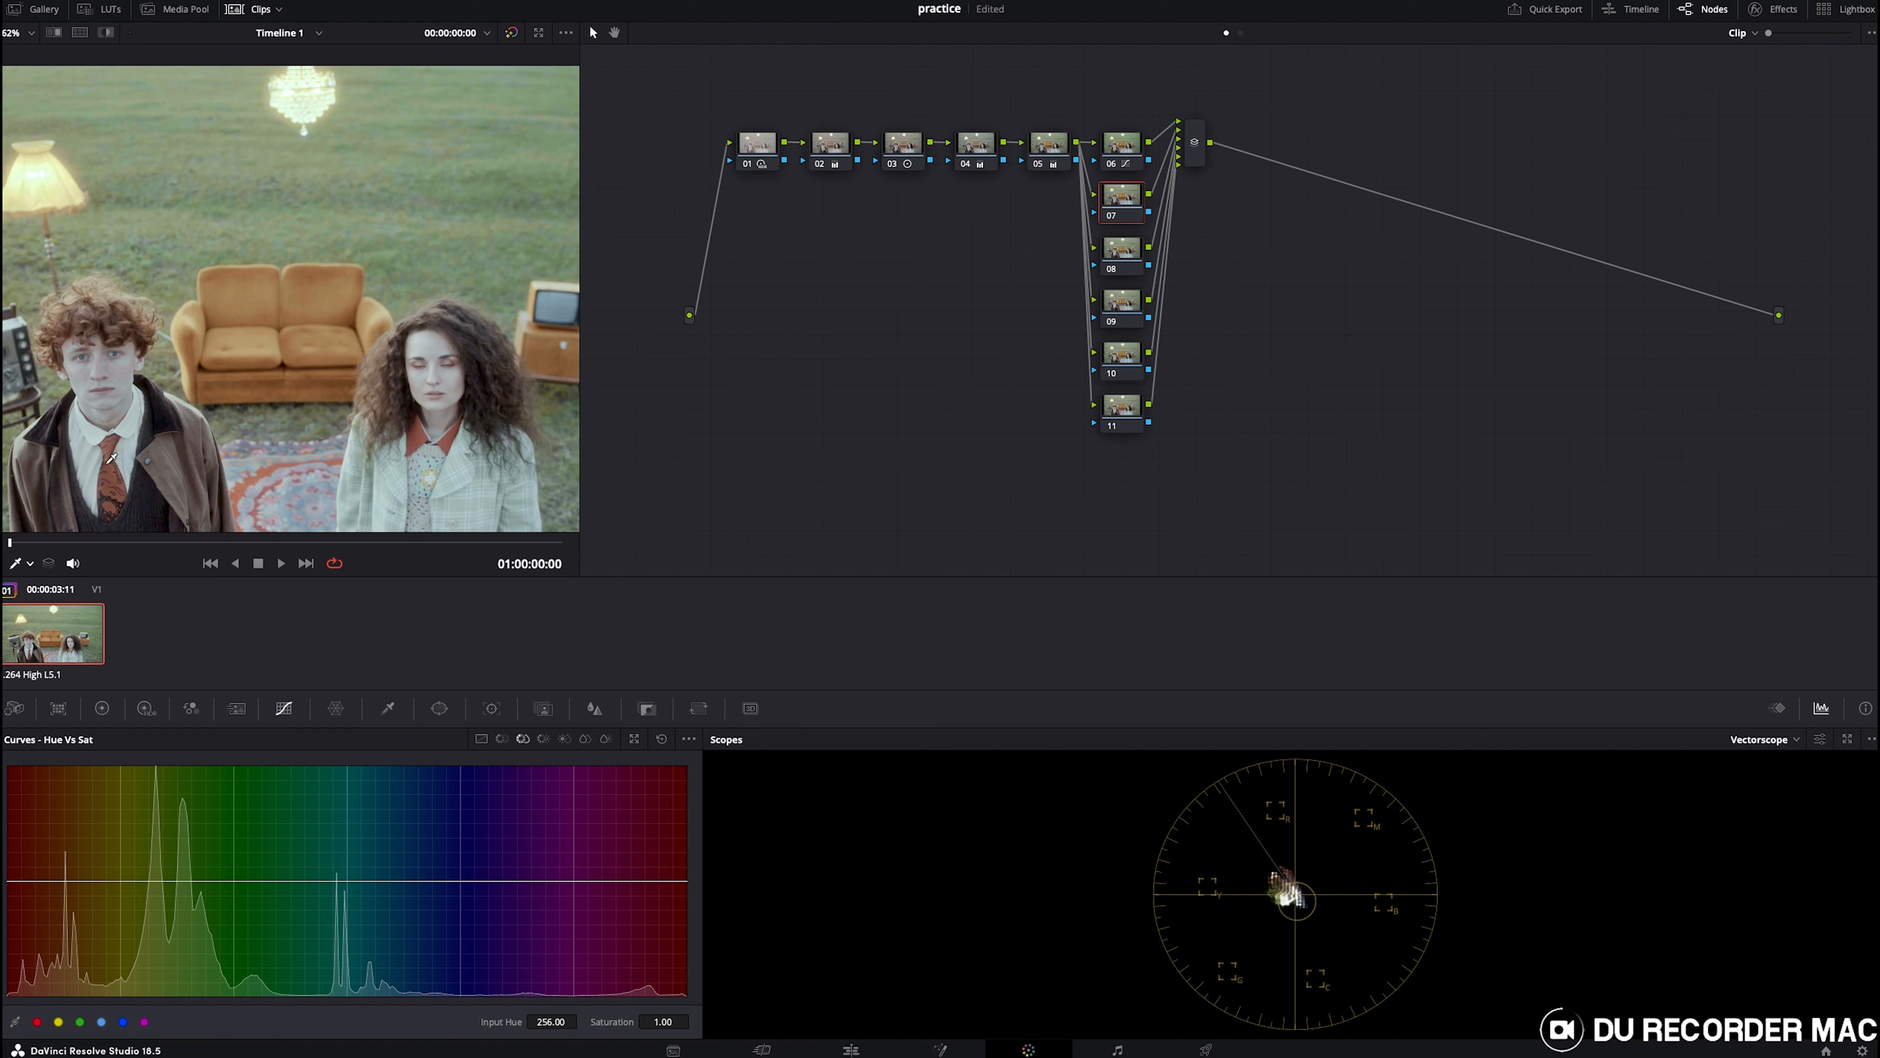
click(455, 432)
drag(26, 882, 31, 839)
drag(682, 883, 648, 882)
drag(35, 841, 67, 881)
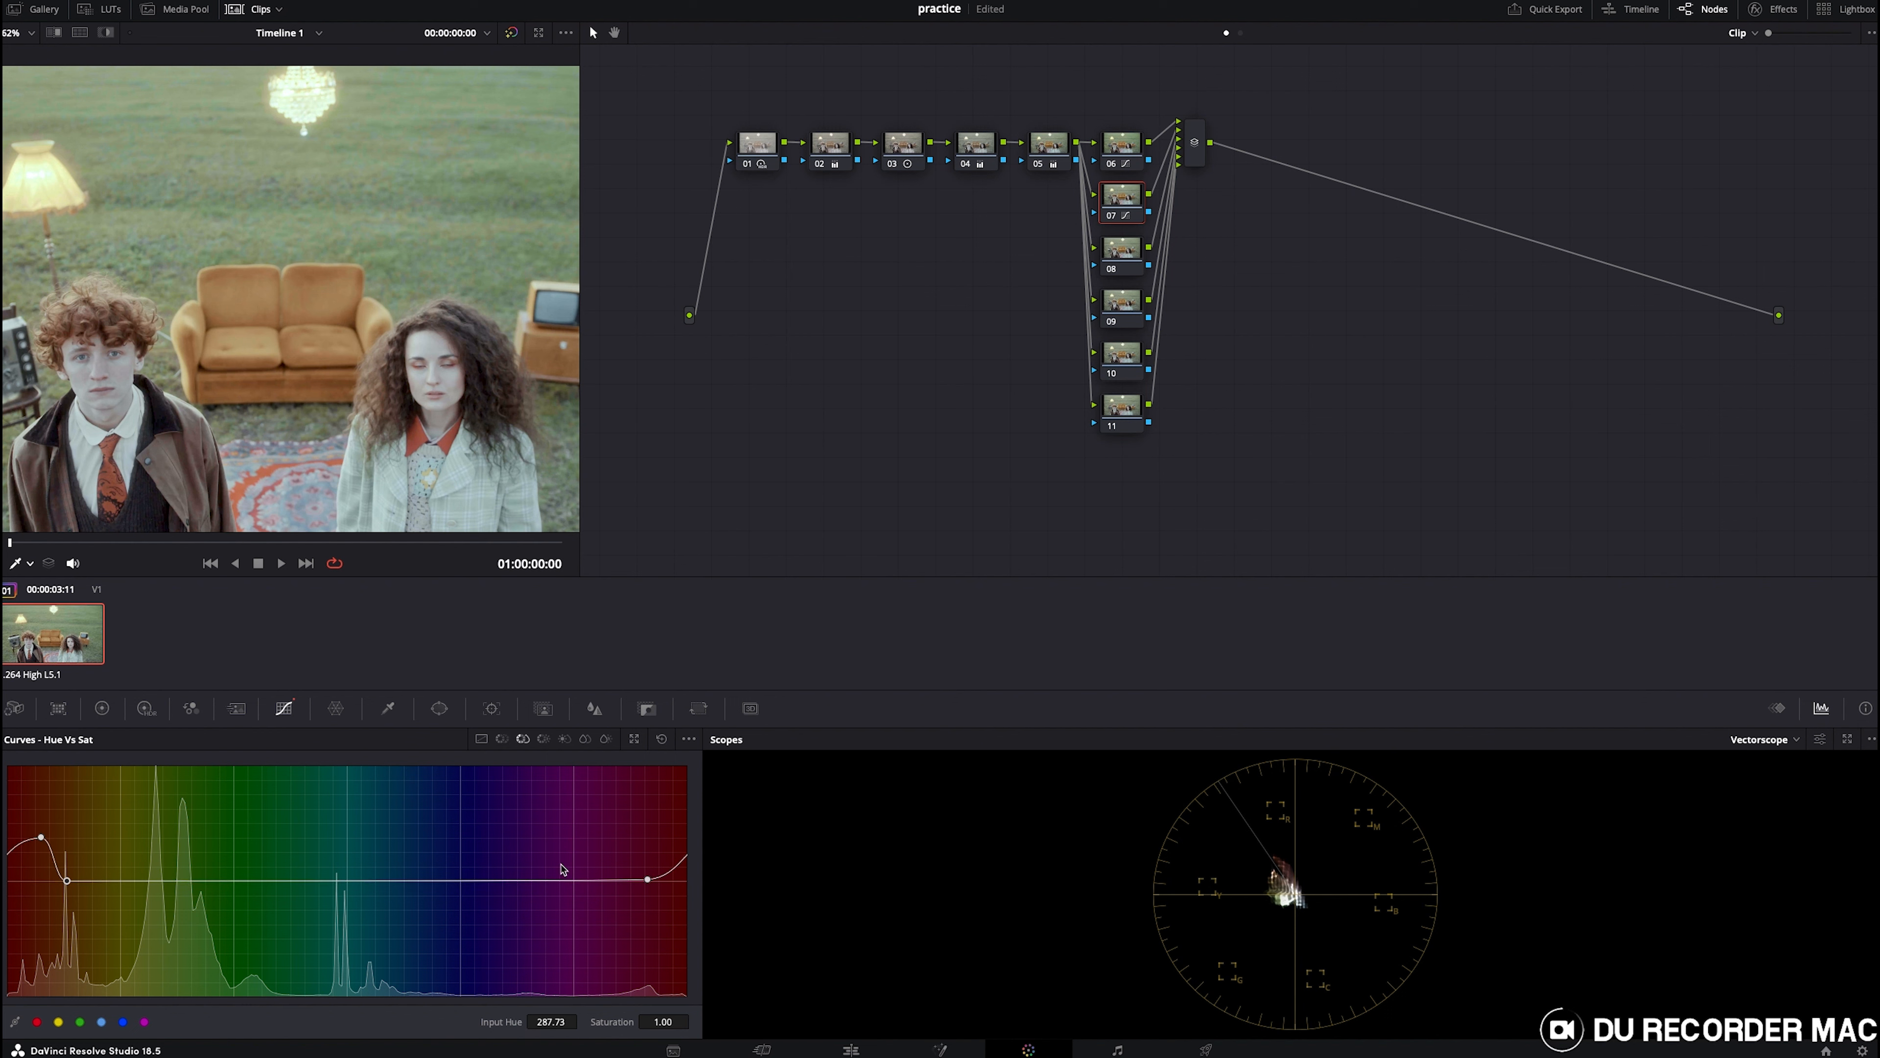
mouse_move(666, 863)
mouse_down()
mouse_move(660, 836)
mouse_move(660, 862)
mouse_up()
drag(661, 1022, 673, 1022)
- Lower the reds' luminance gain to about 0.63 on the Hue vs Lum curve and toggle node 07 to compare
click(544, 739)
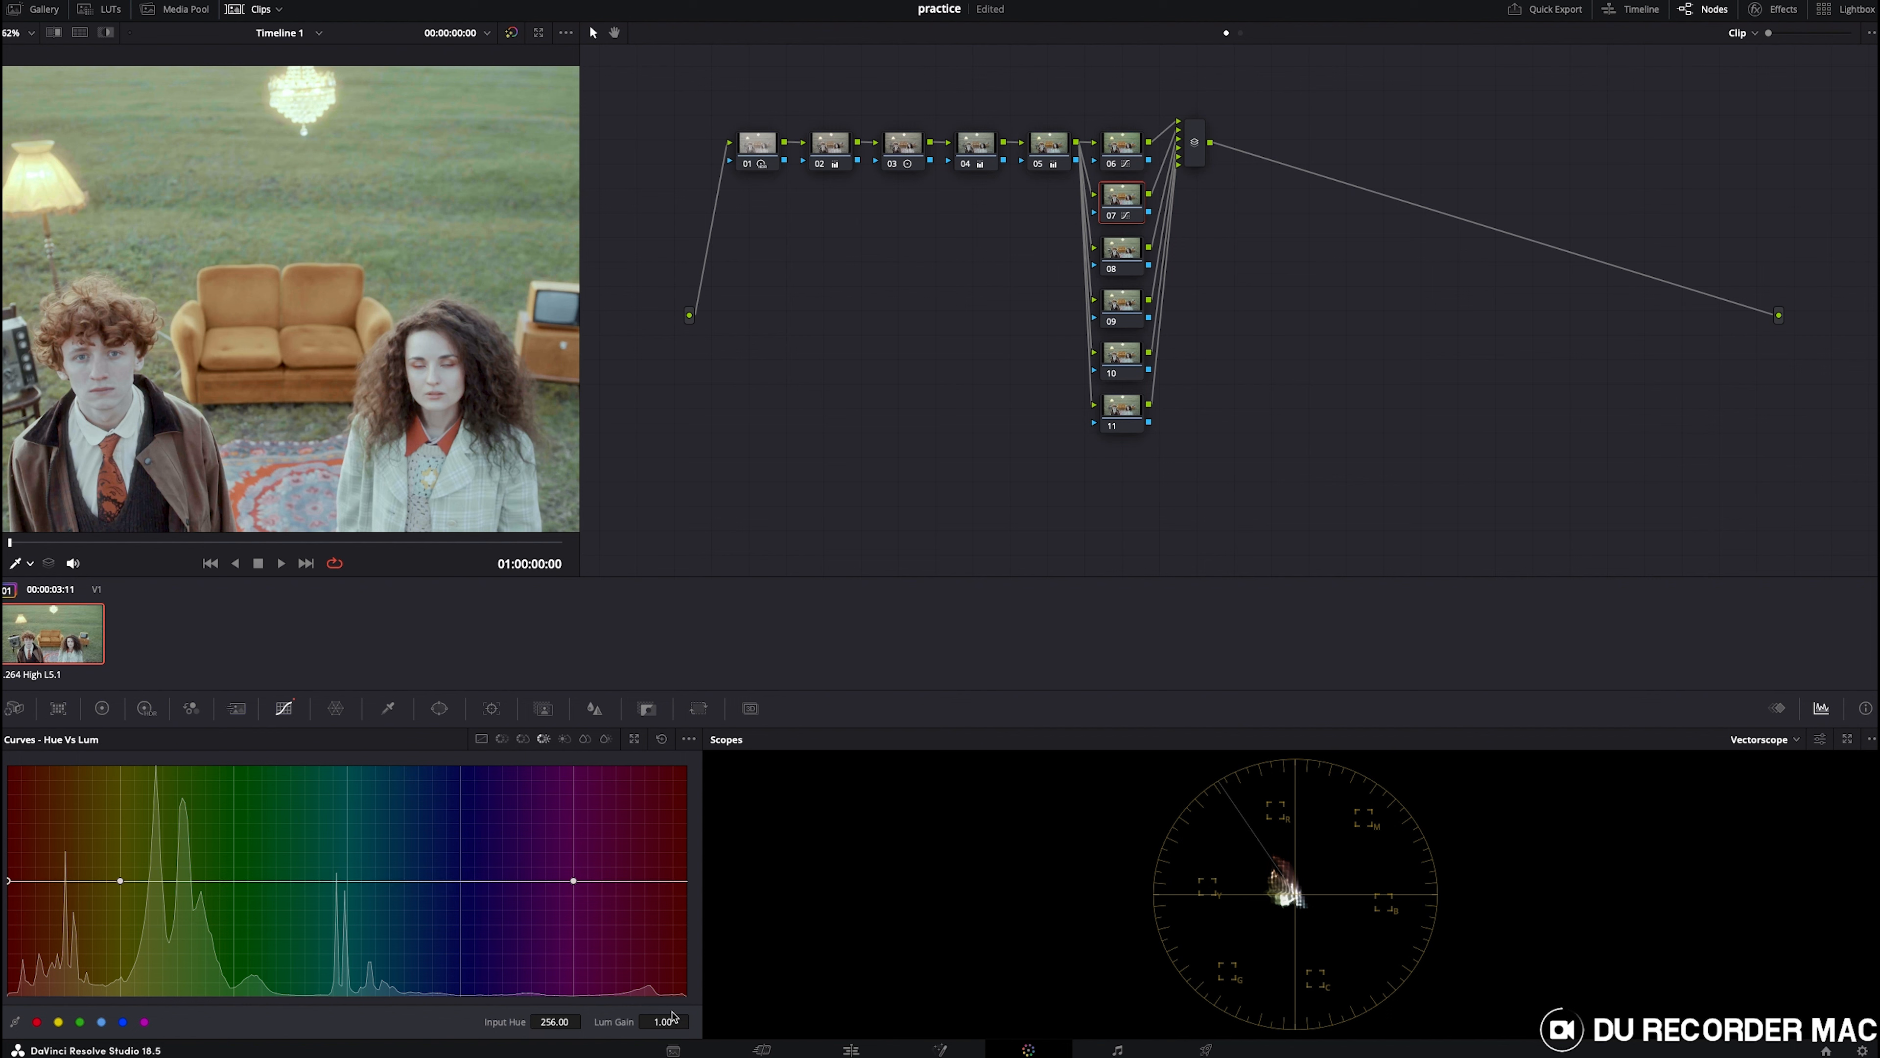
drag(664, 1022, 635, 1022)
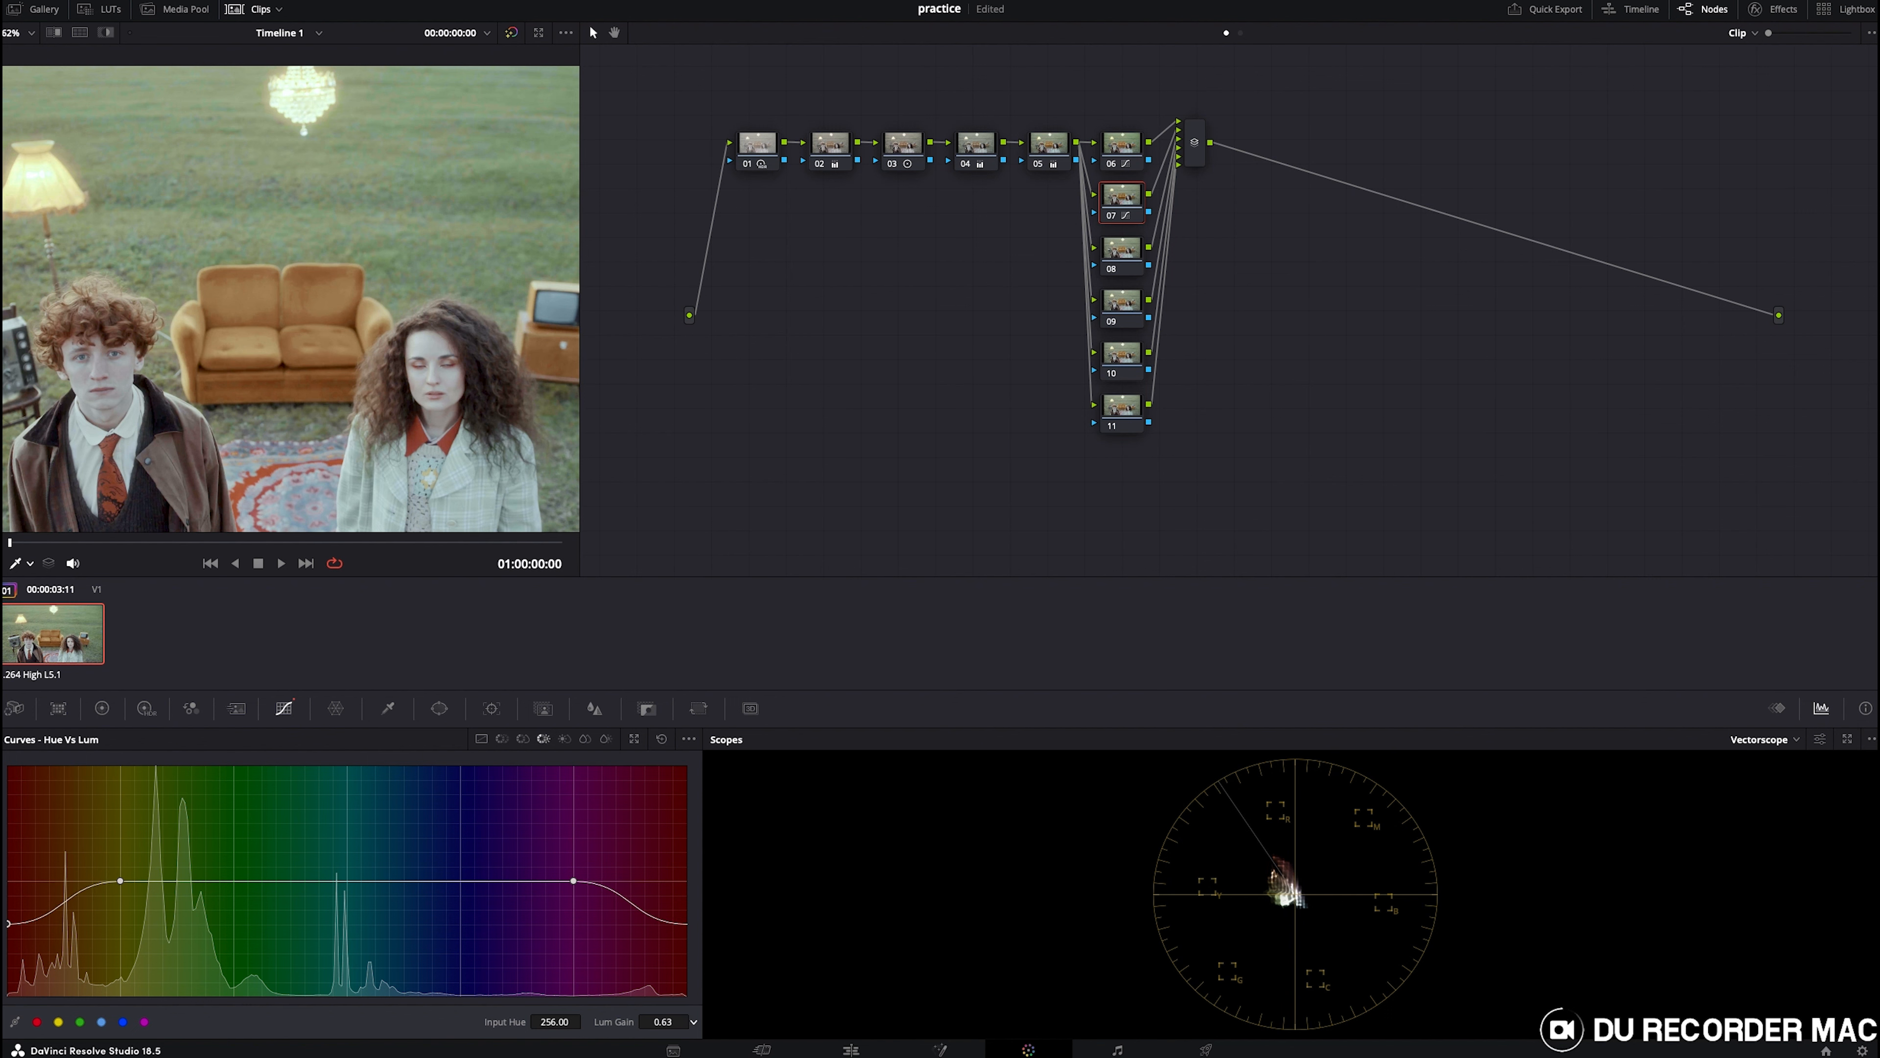
key(ctrl+d)
key(ctrl+d)
- Adjust the red hue rotation on the Hue vs Hue curve to about 0.58
click(502, 738)
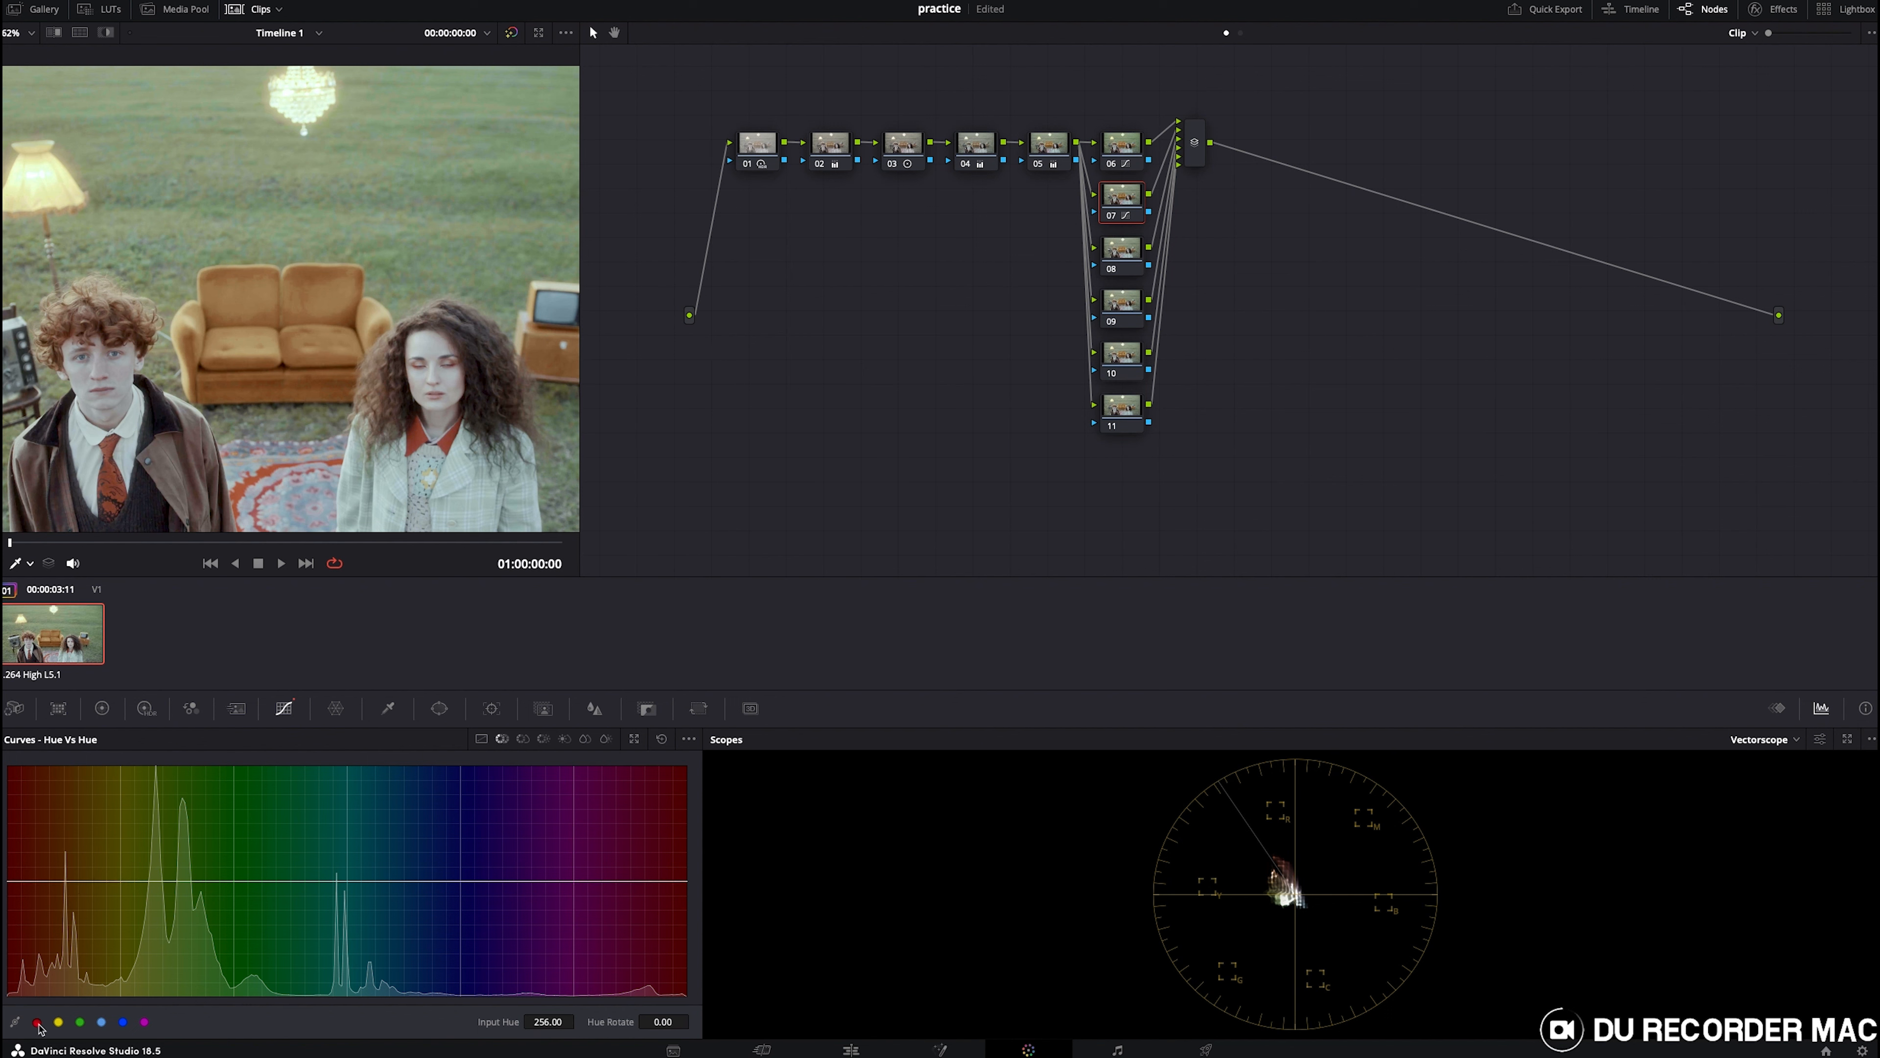
drag(10, 880, 14, 887)
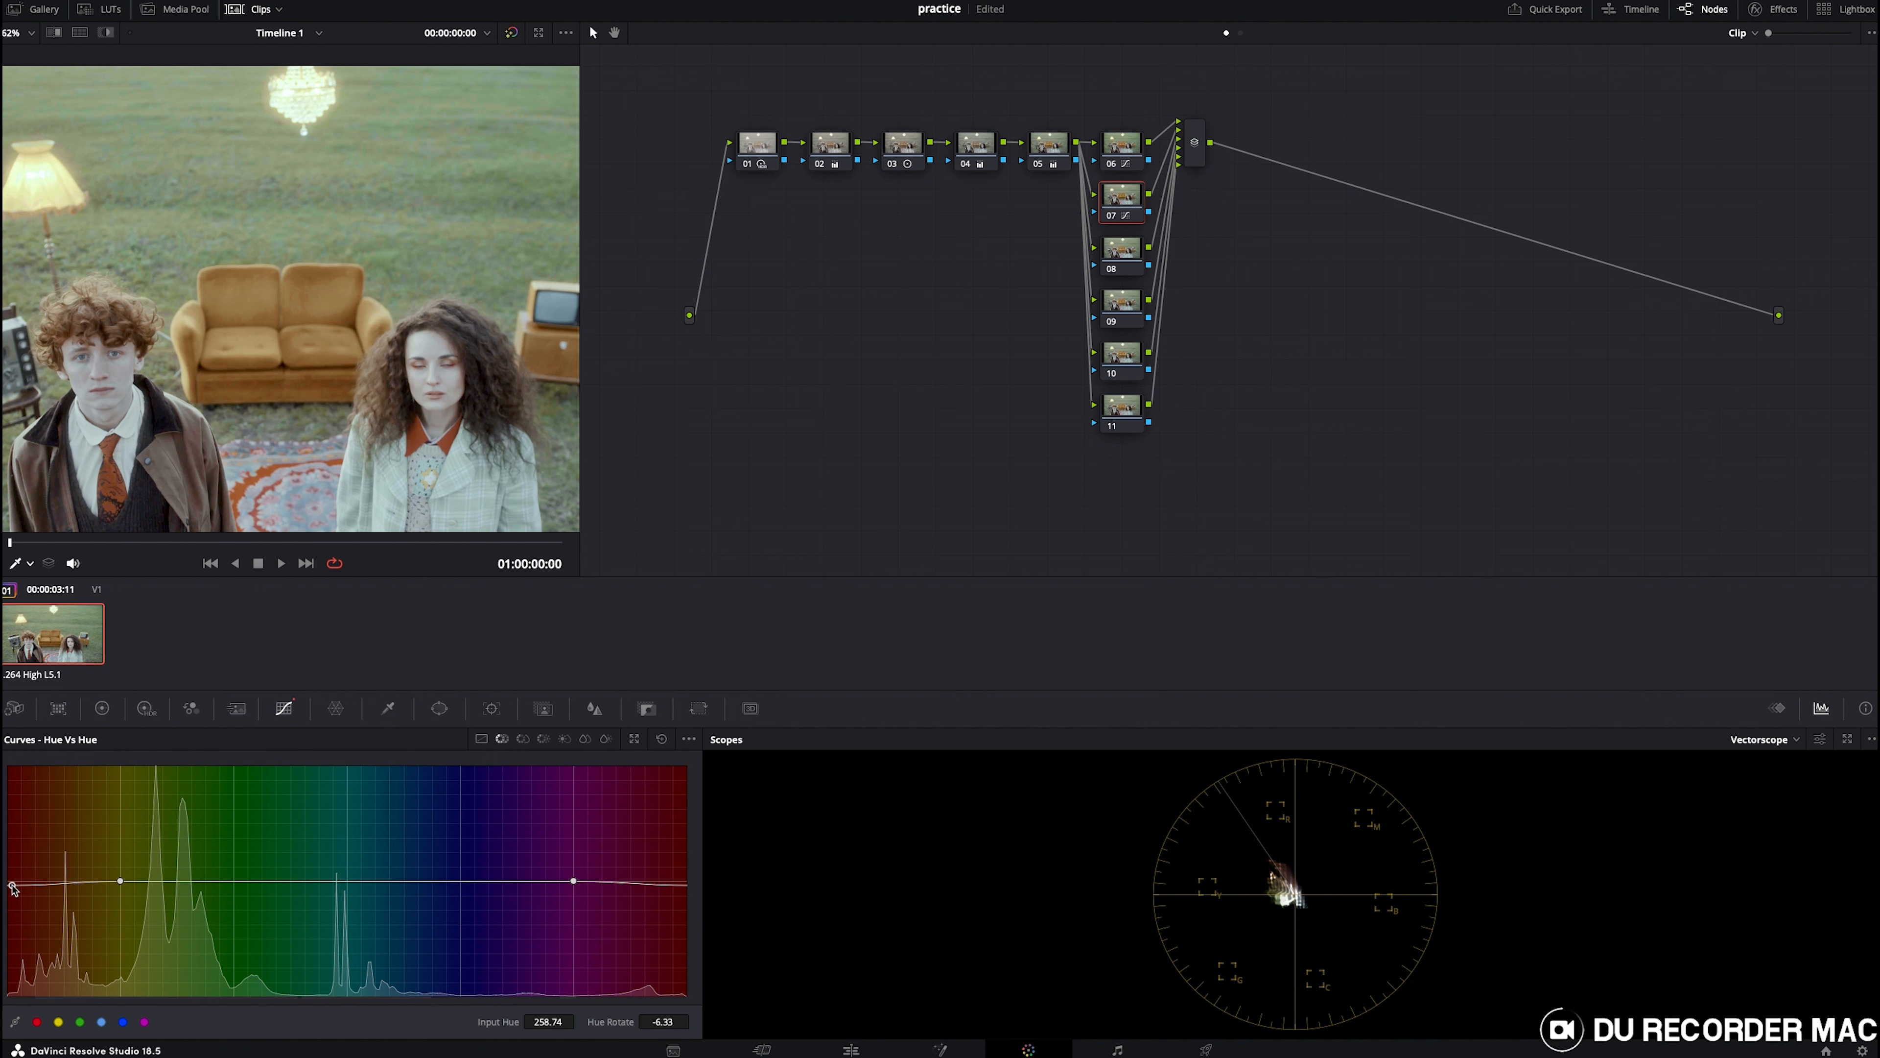
drag(13, 889, 12, 883)
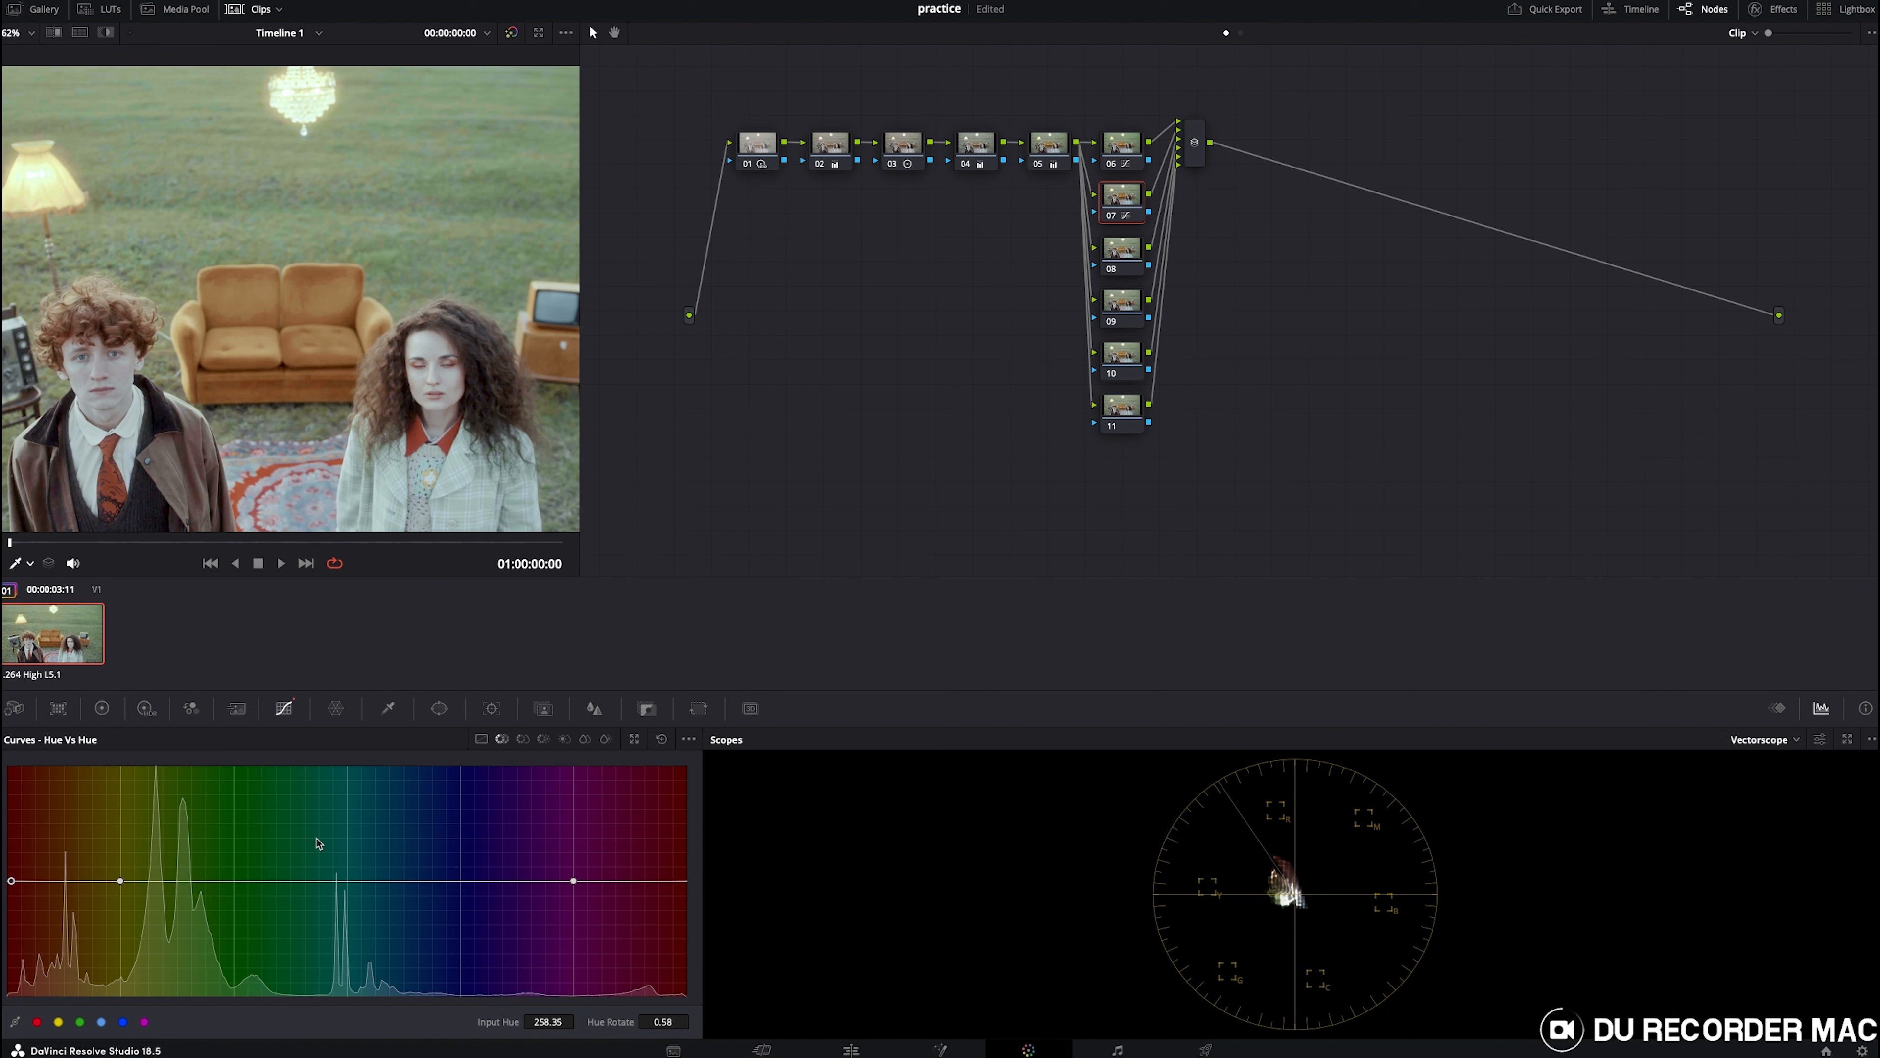
- Darken the reds further on the Hue vs Lum curve to a luminance gain of about 0.52
click(543, 740)
mouse_move(52, 909)
mouse_down()
mouse_move(75, 918)
mouse_move(45, 913)
mouse_move(108, 881)
mouse_move(58, 883)
mouse_move(44, 928)
mouse_up()
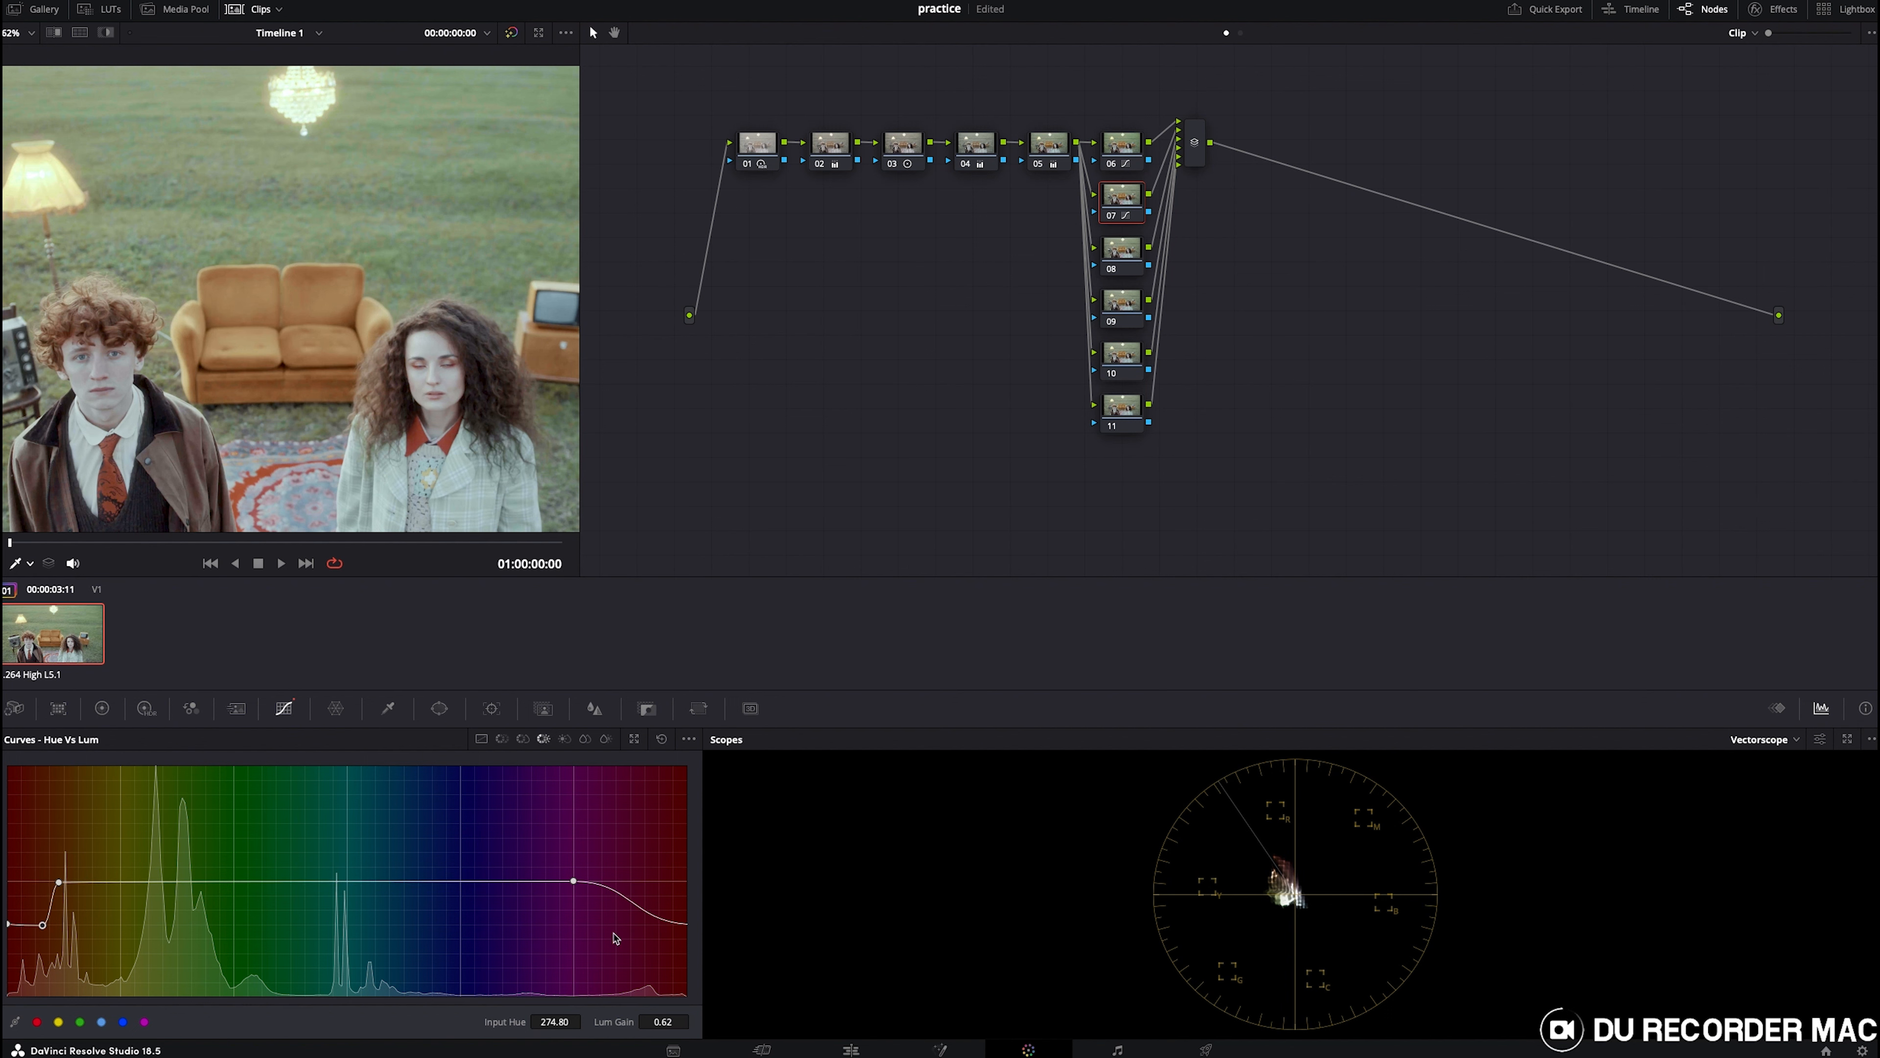
mouse_move(9, 926)
mouse_down()
mouse_move(9, 952)
mouse_move(42, 940)
mouse_up()
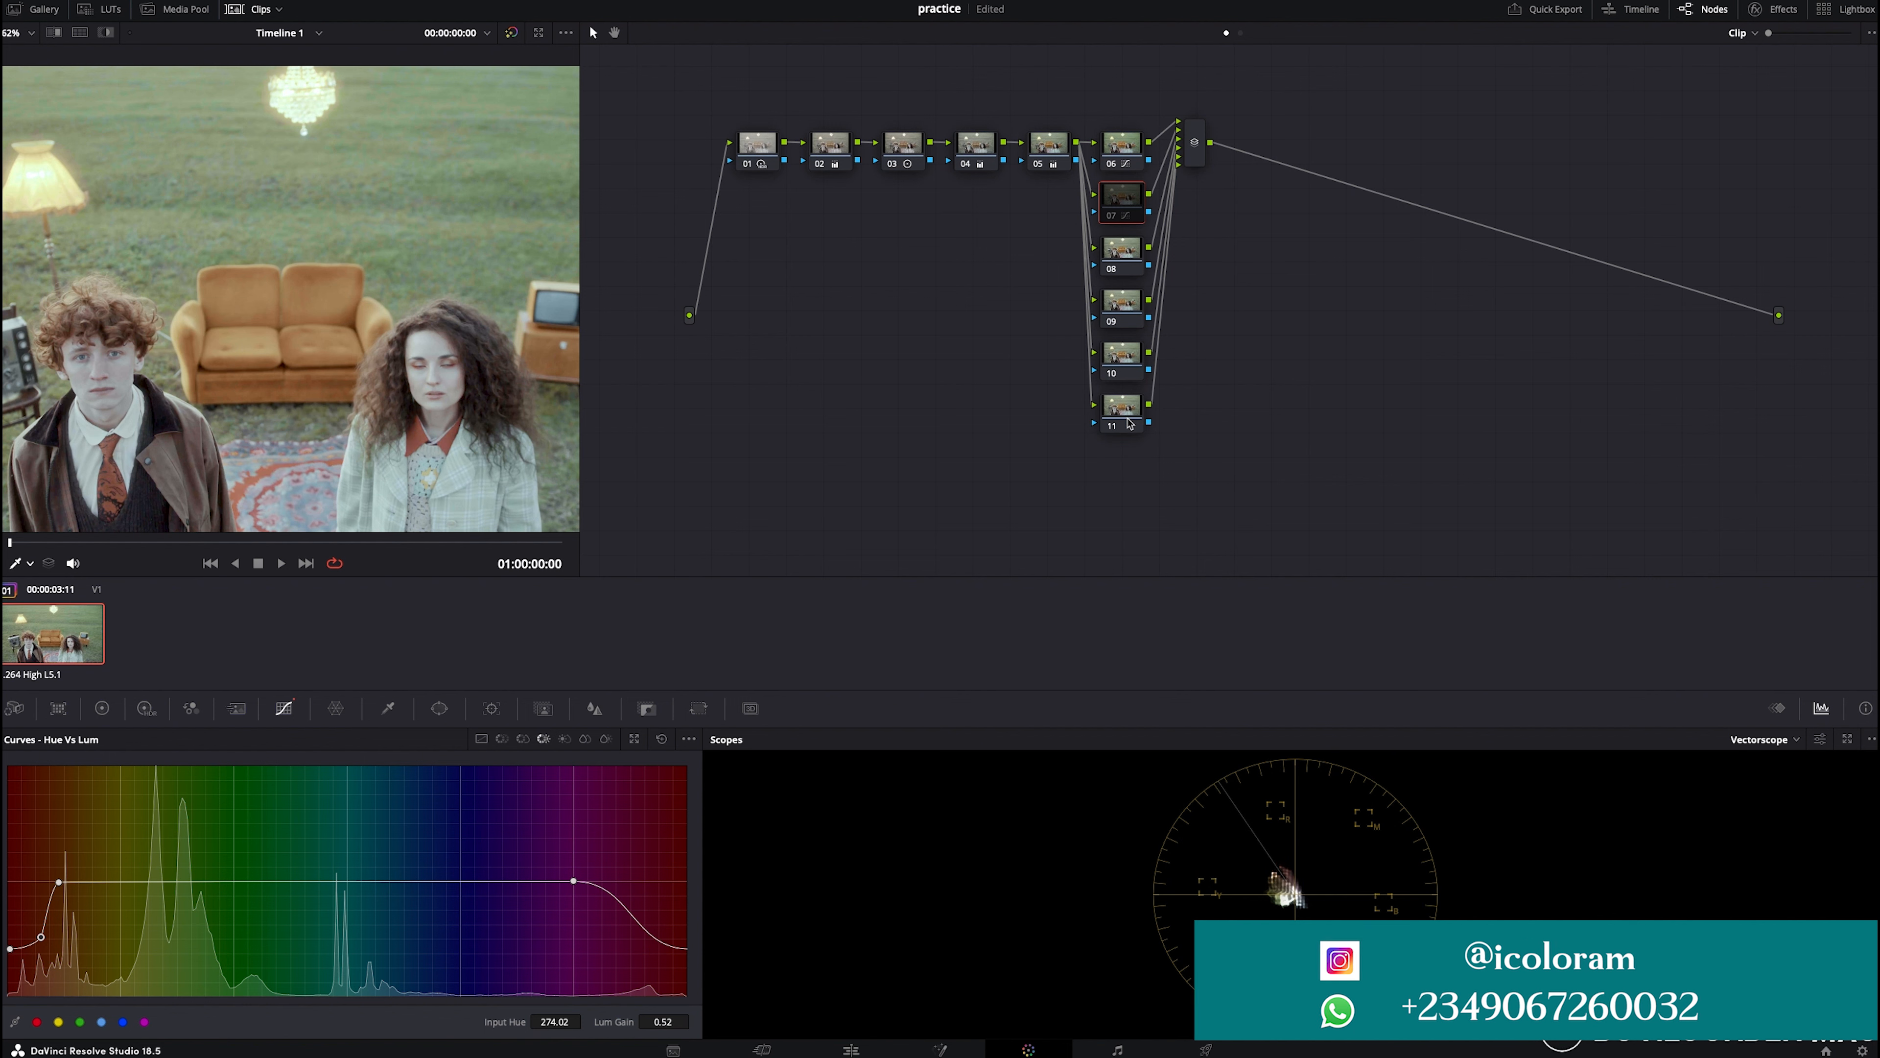
- Select node 08, sample the blue rug in Hue vs Lum and raise the blues' luminance gain to about 1.25
click(1103, 247)
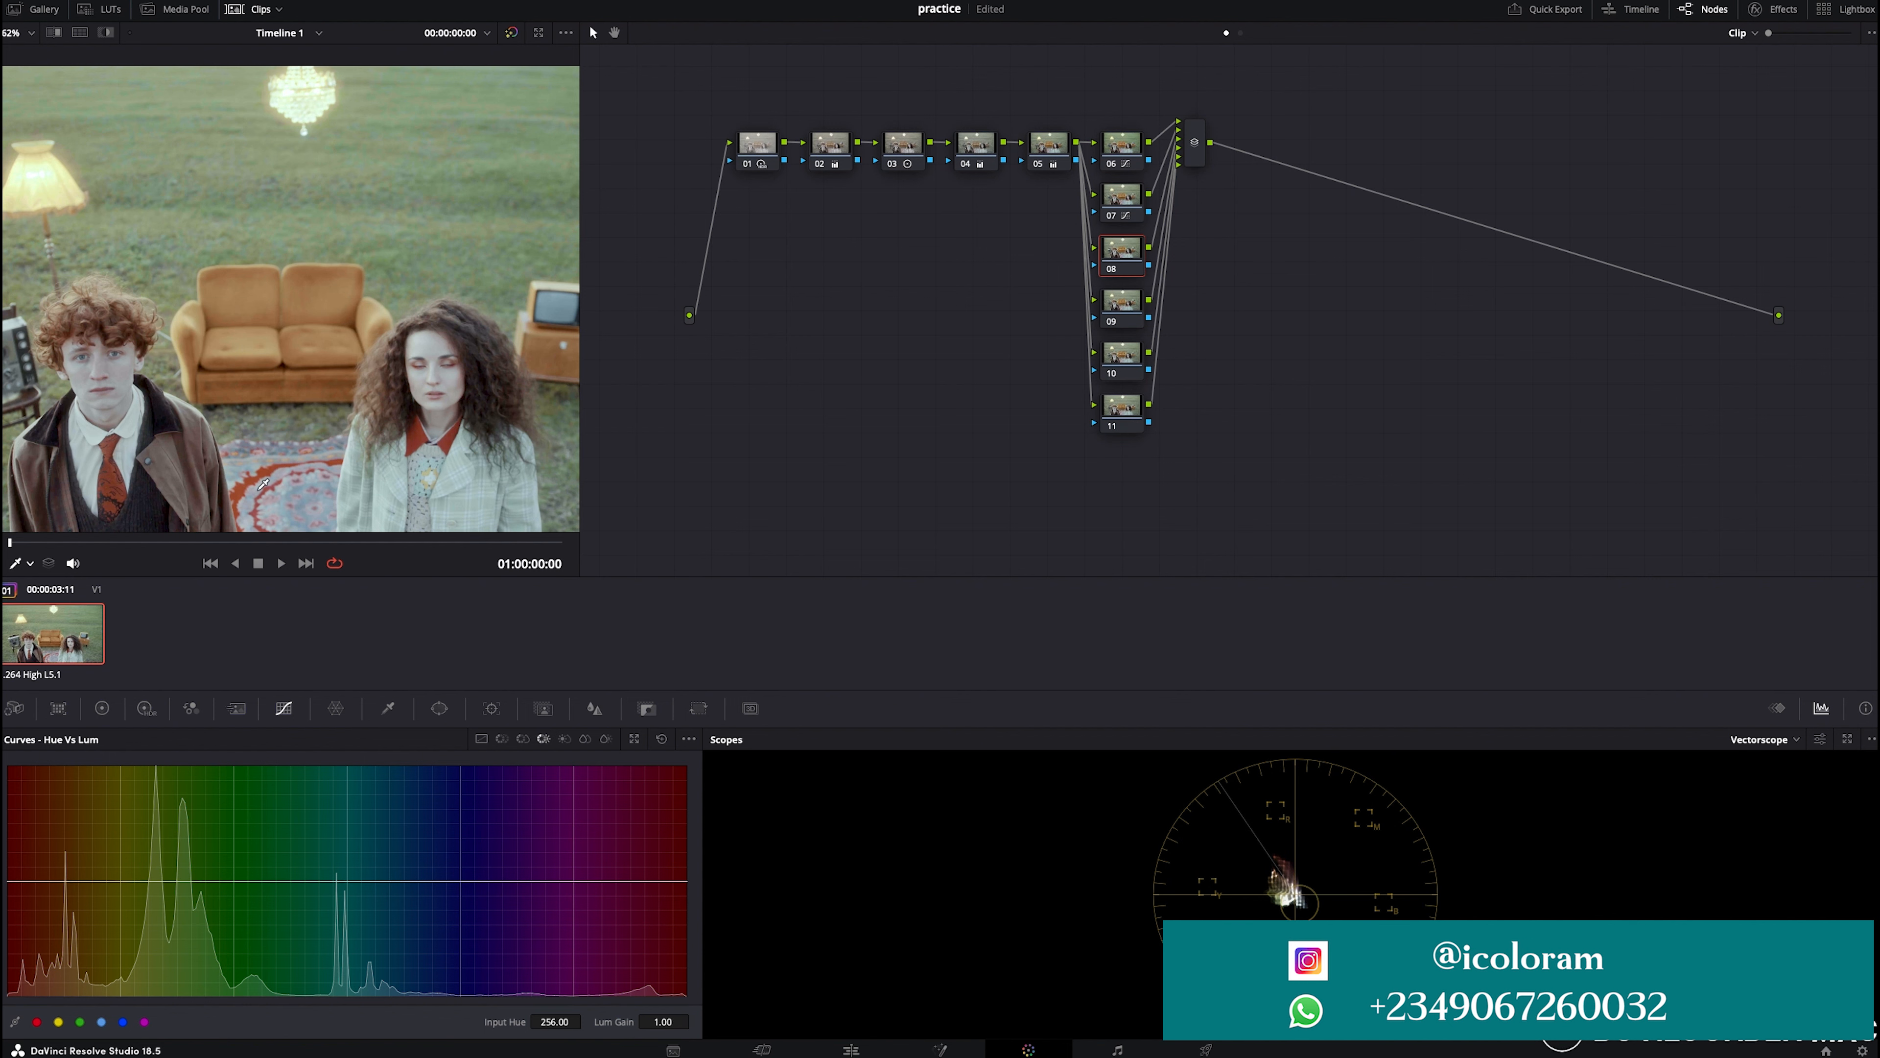
scroll(263, 485, up, 2)
drag(335, 523, 289, 437)
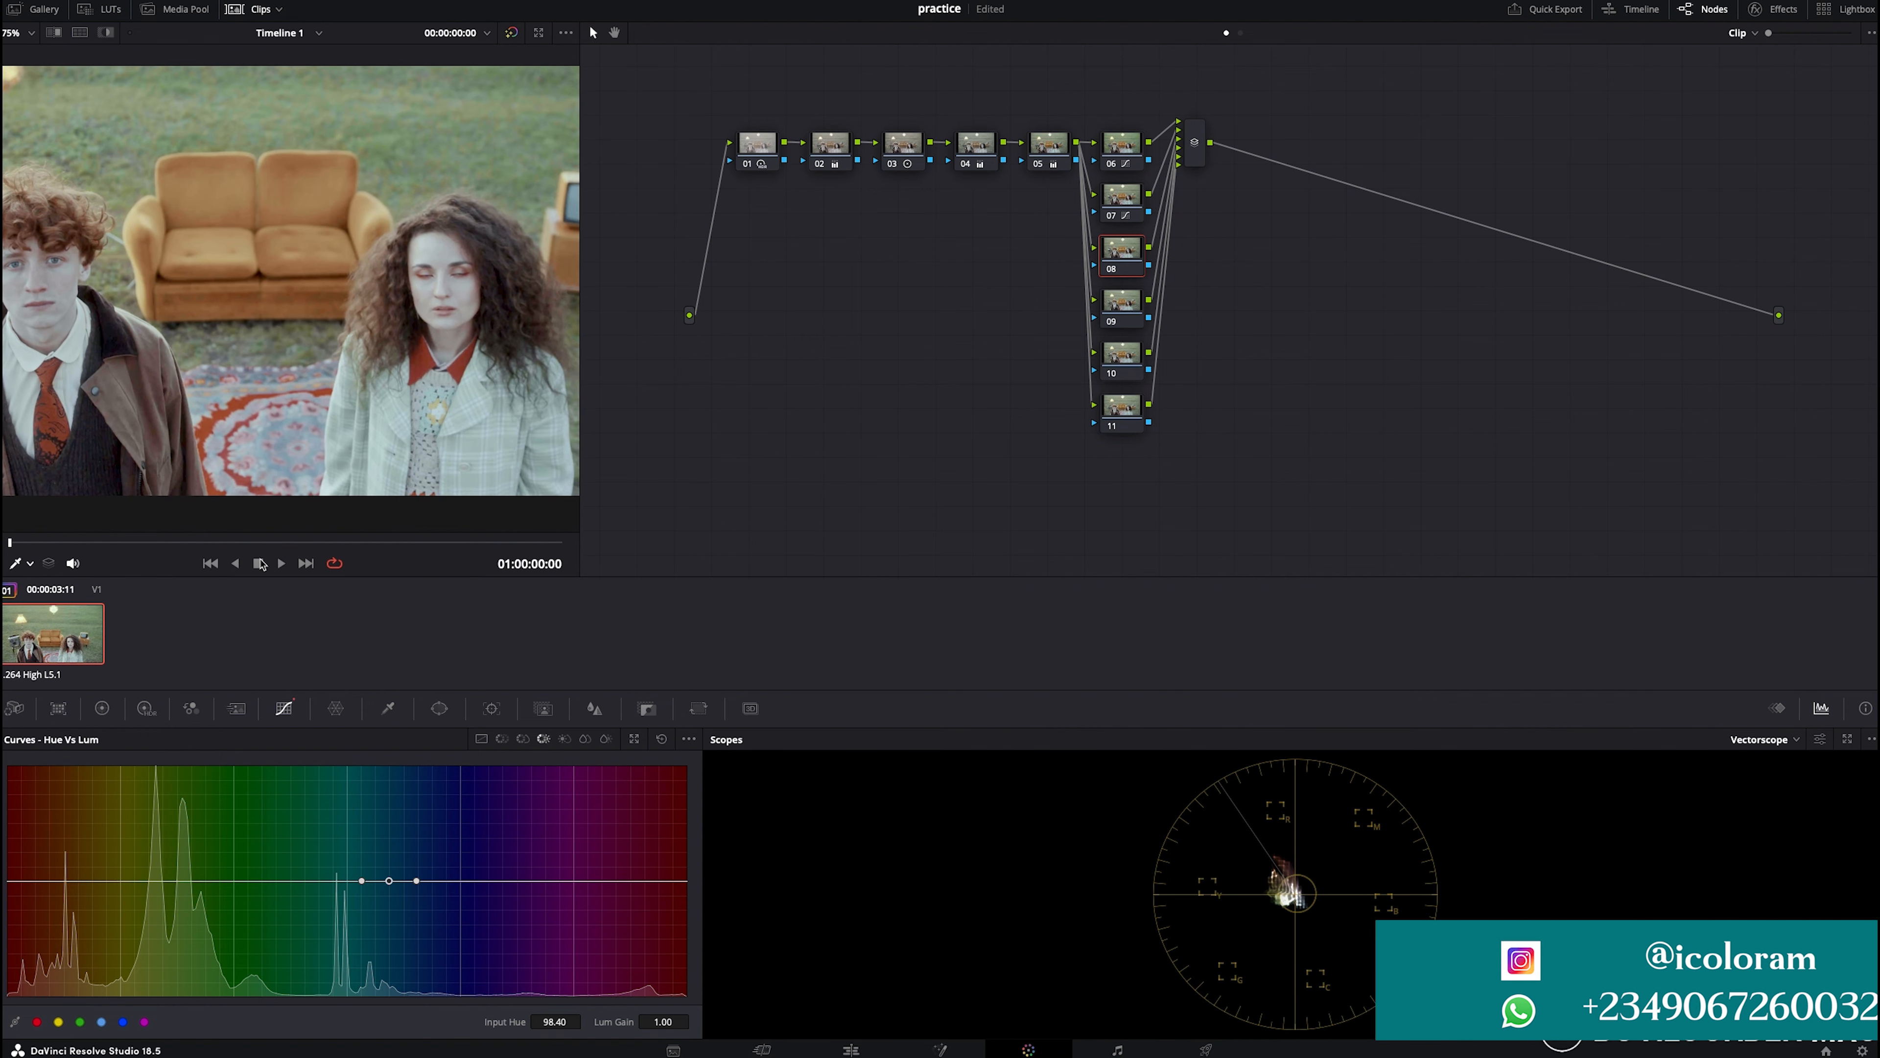
click(289, 437)
mouse_move(391, 885)
mouse_down()
mouse_move(382, 932)
mouse_move(375, 855)
mouse_up()
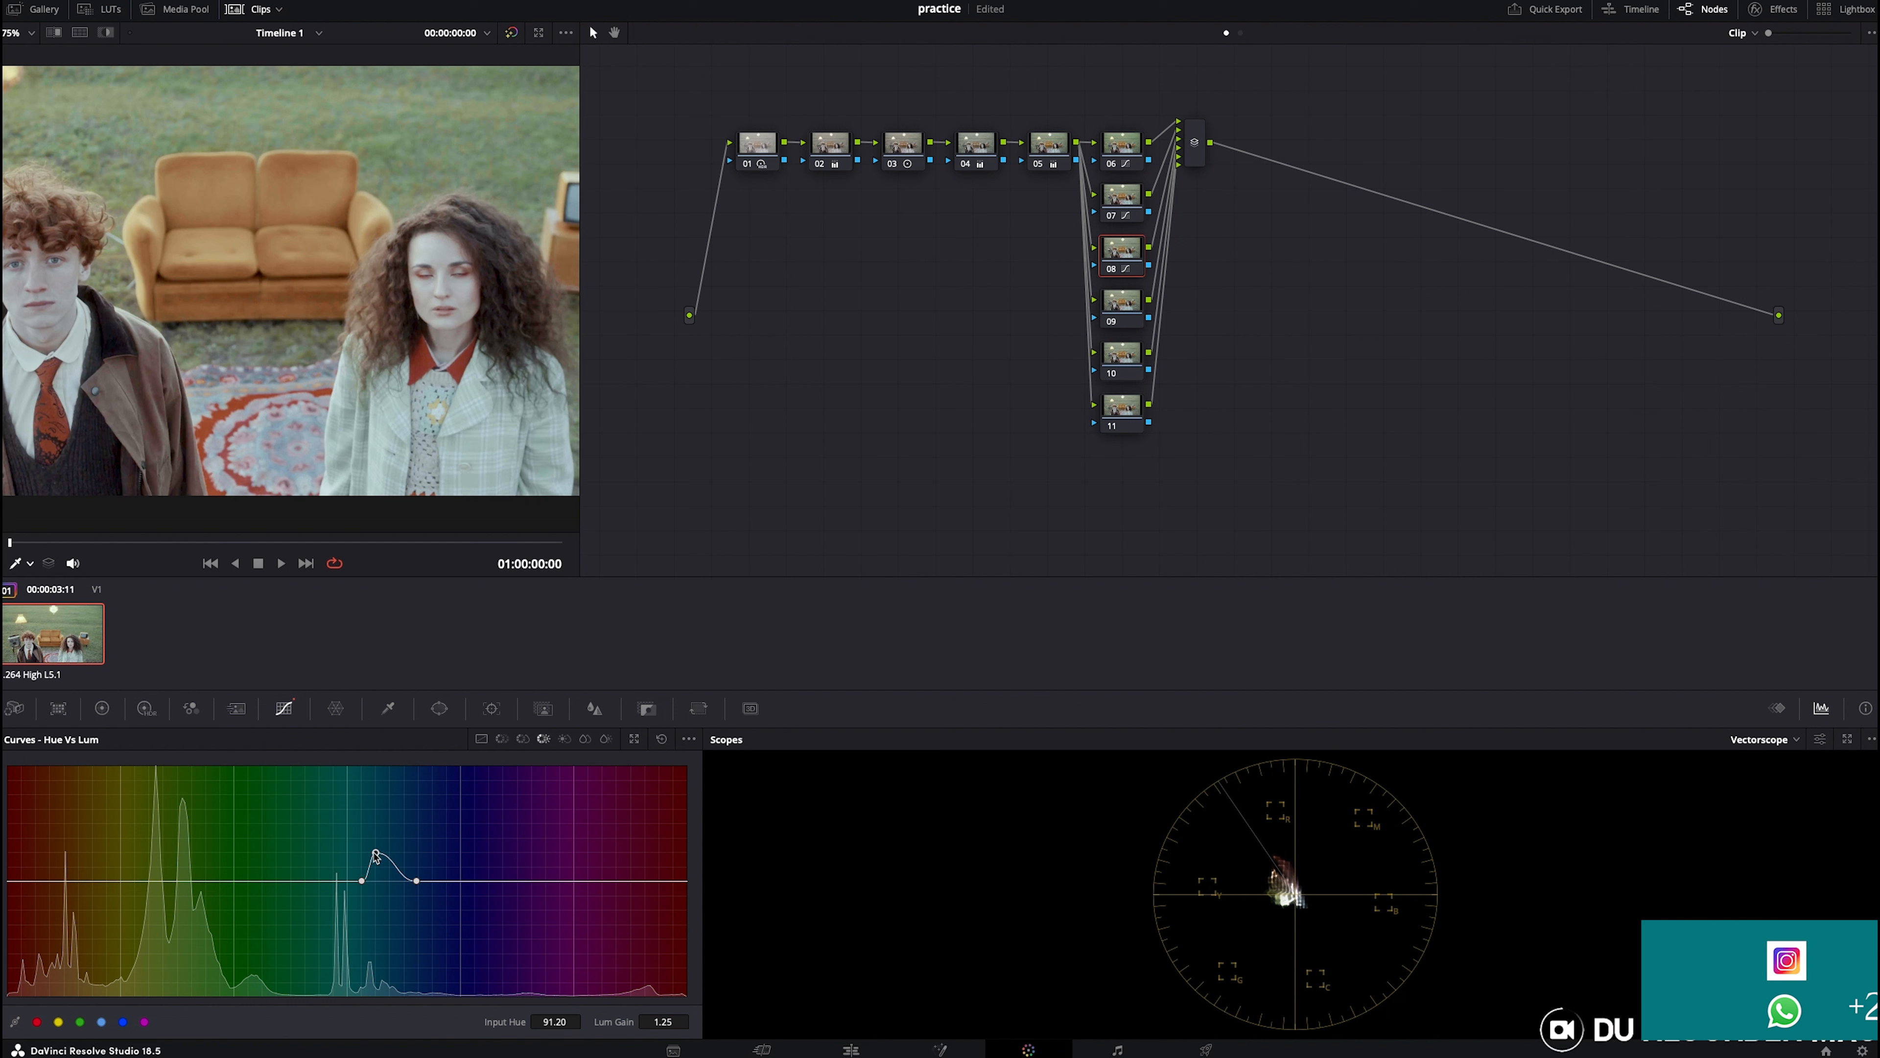
- Sample the rug in Hue vs Sat, raise blue saturation to about 1.64 and widen the affected hue range
click(522, 738)
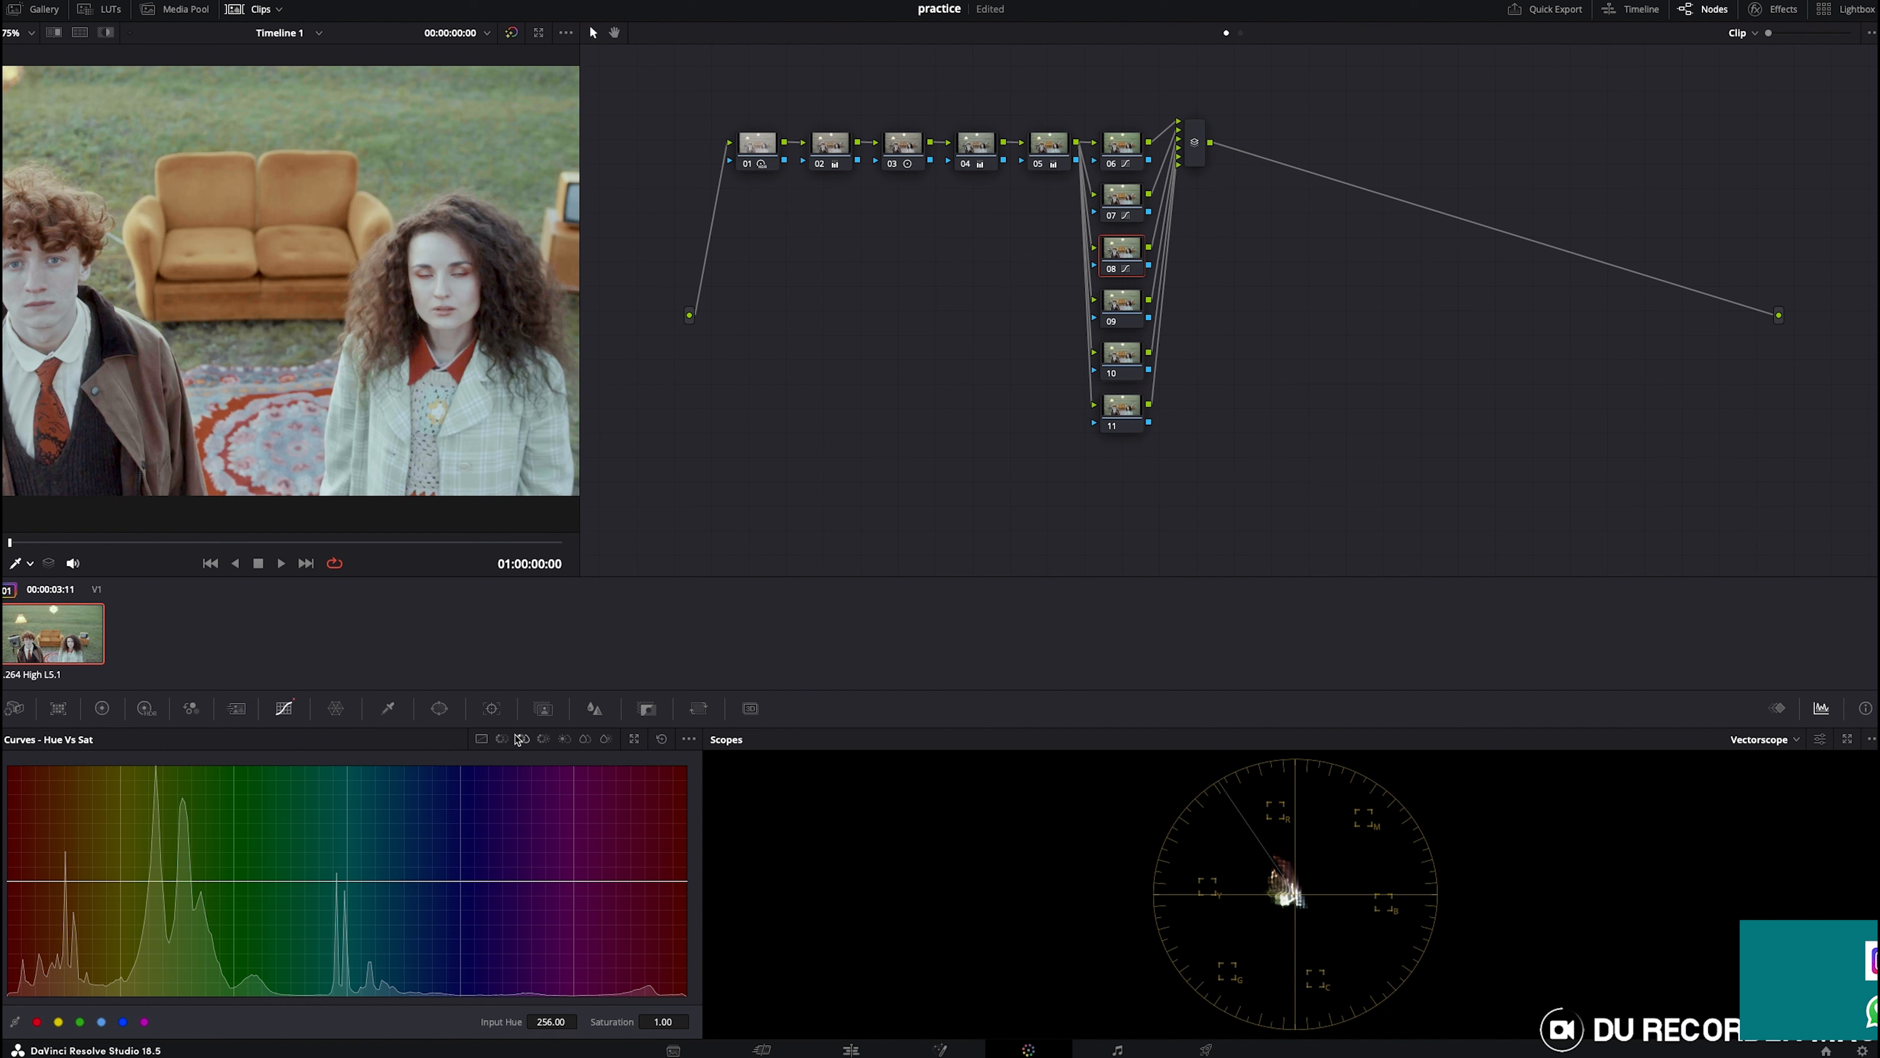
click(288, 430)
drag(395, 883, 380, 810)
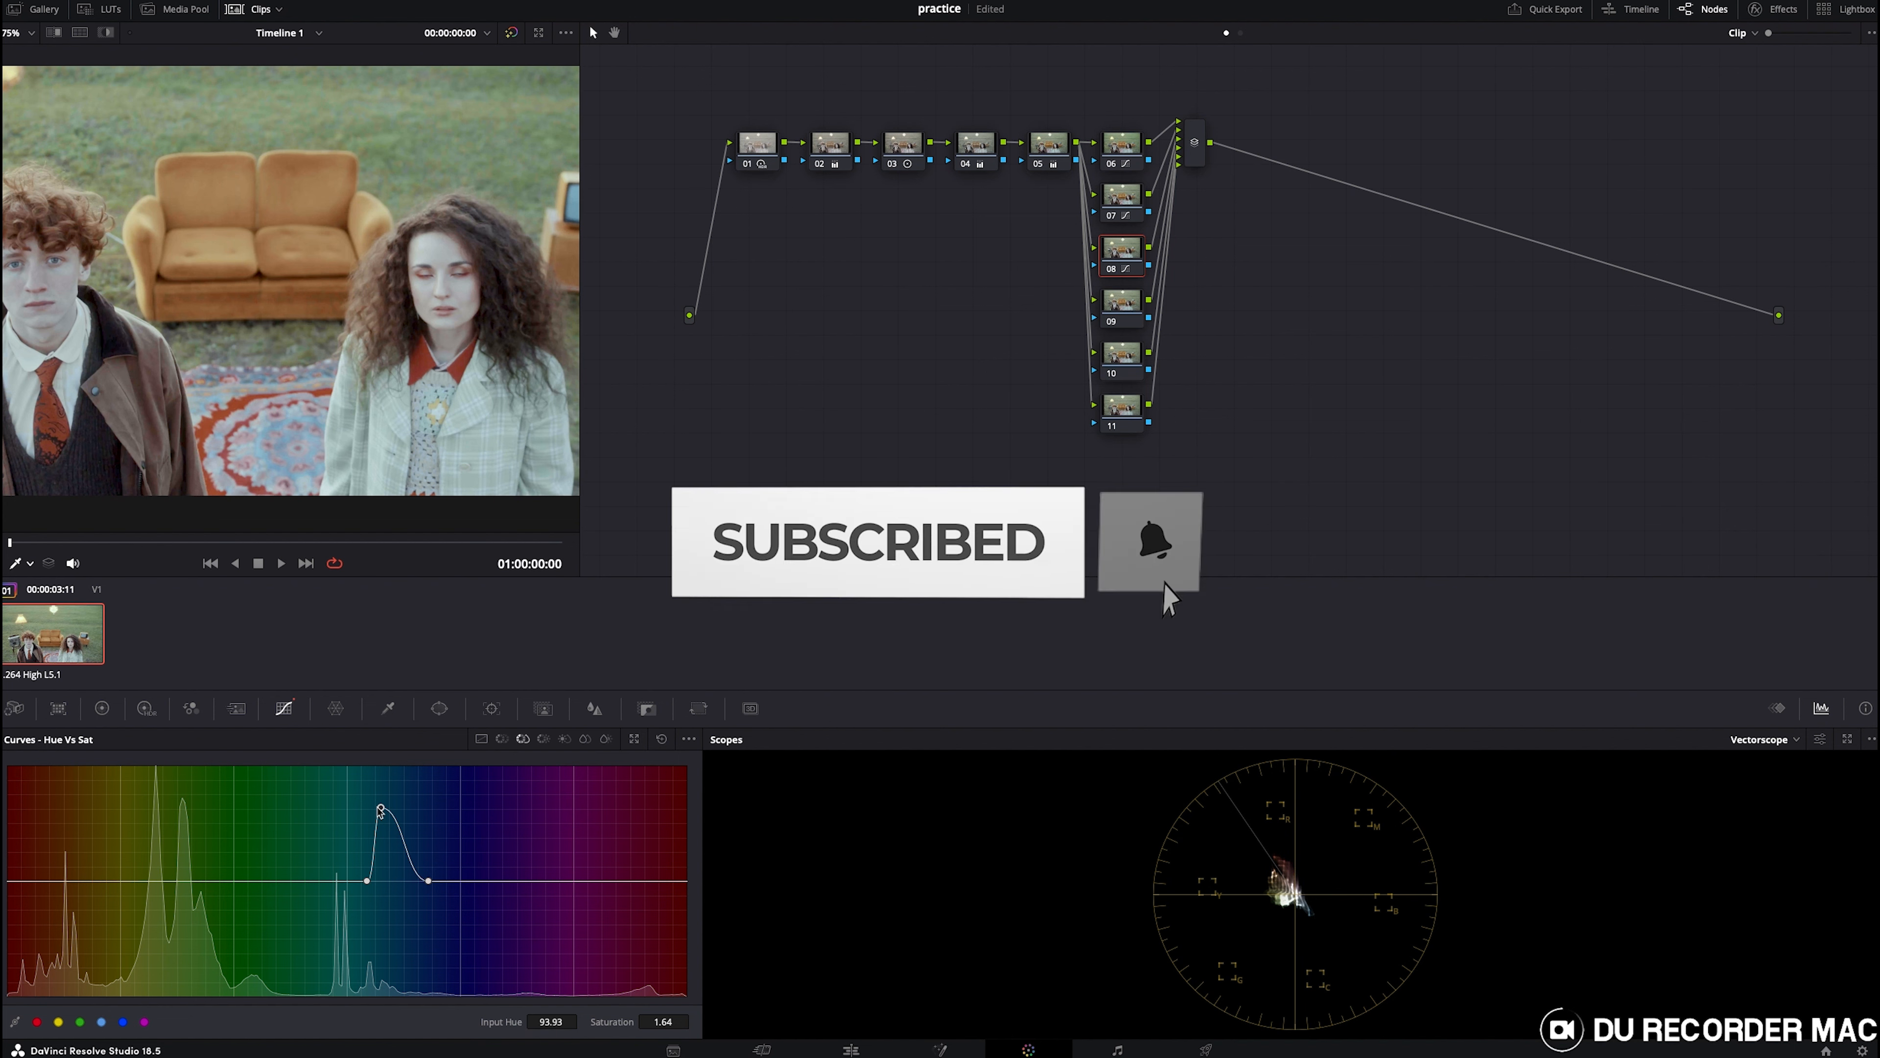
drag(367, 881, 442, 844)
- Sample the rug in Hue vs Hue and rotate the blue hues by about 4.03
click(501, 739)
click(389, 880)
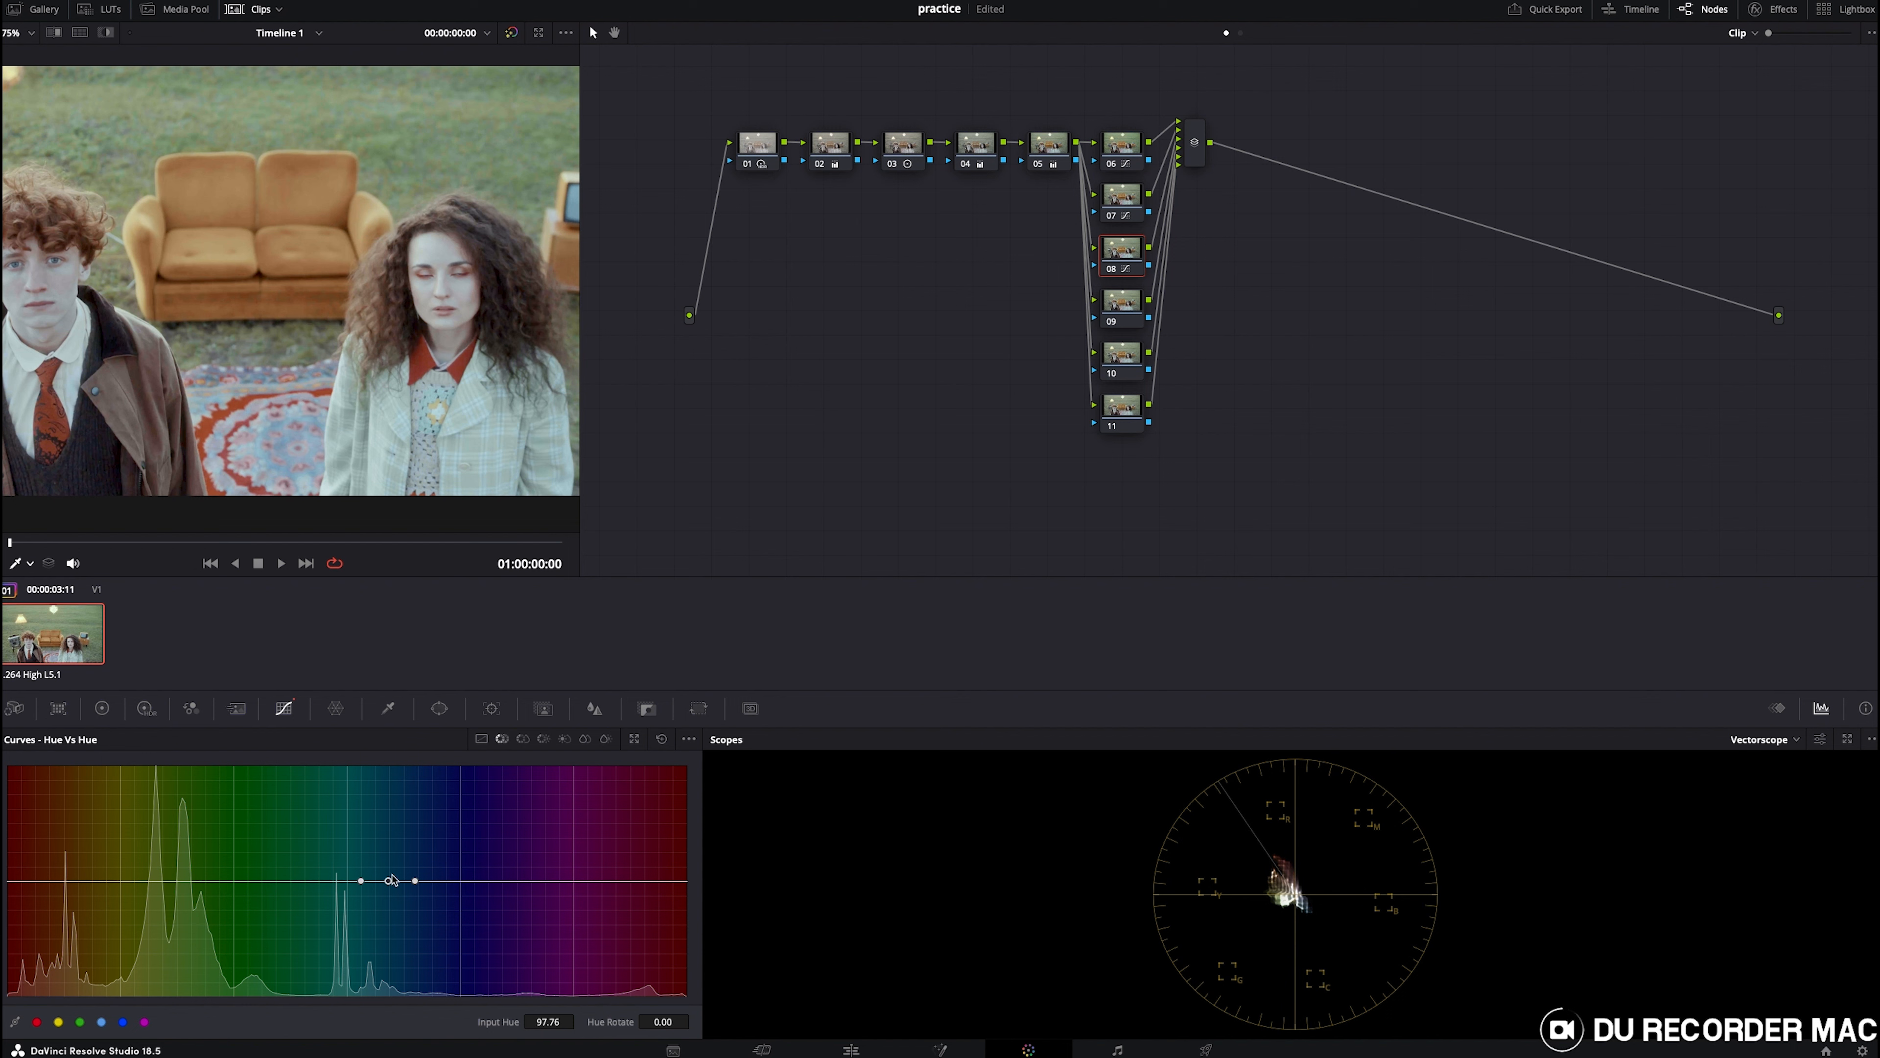
mouse_move(389, 882)
mouse_down()
mouse_move(399, 899)
mouse_move(390, 861)
mouse_move(375, 879)
mouse_up()
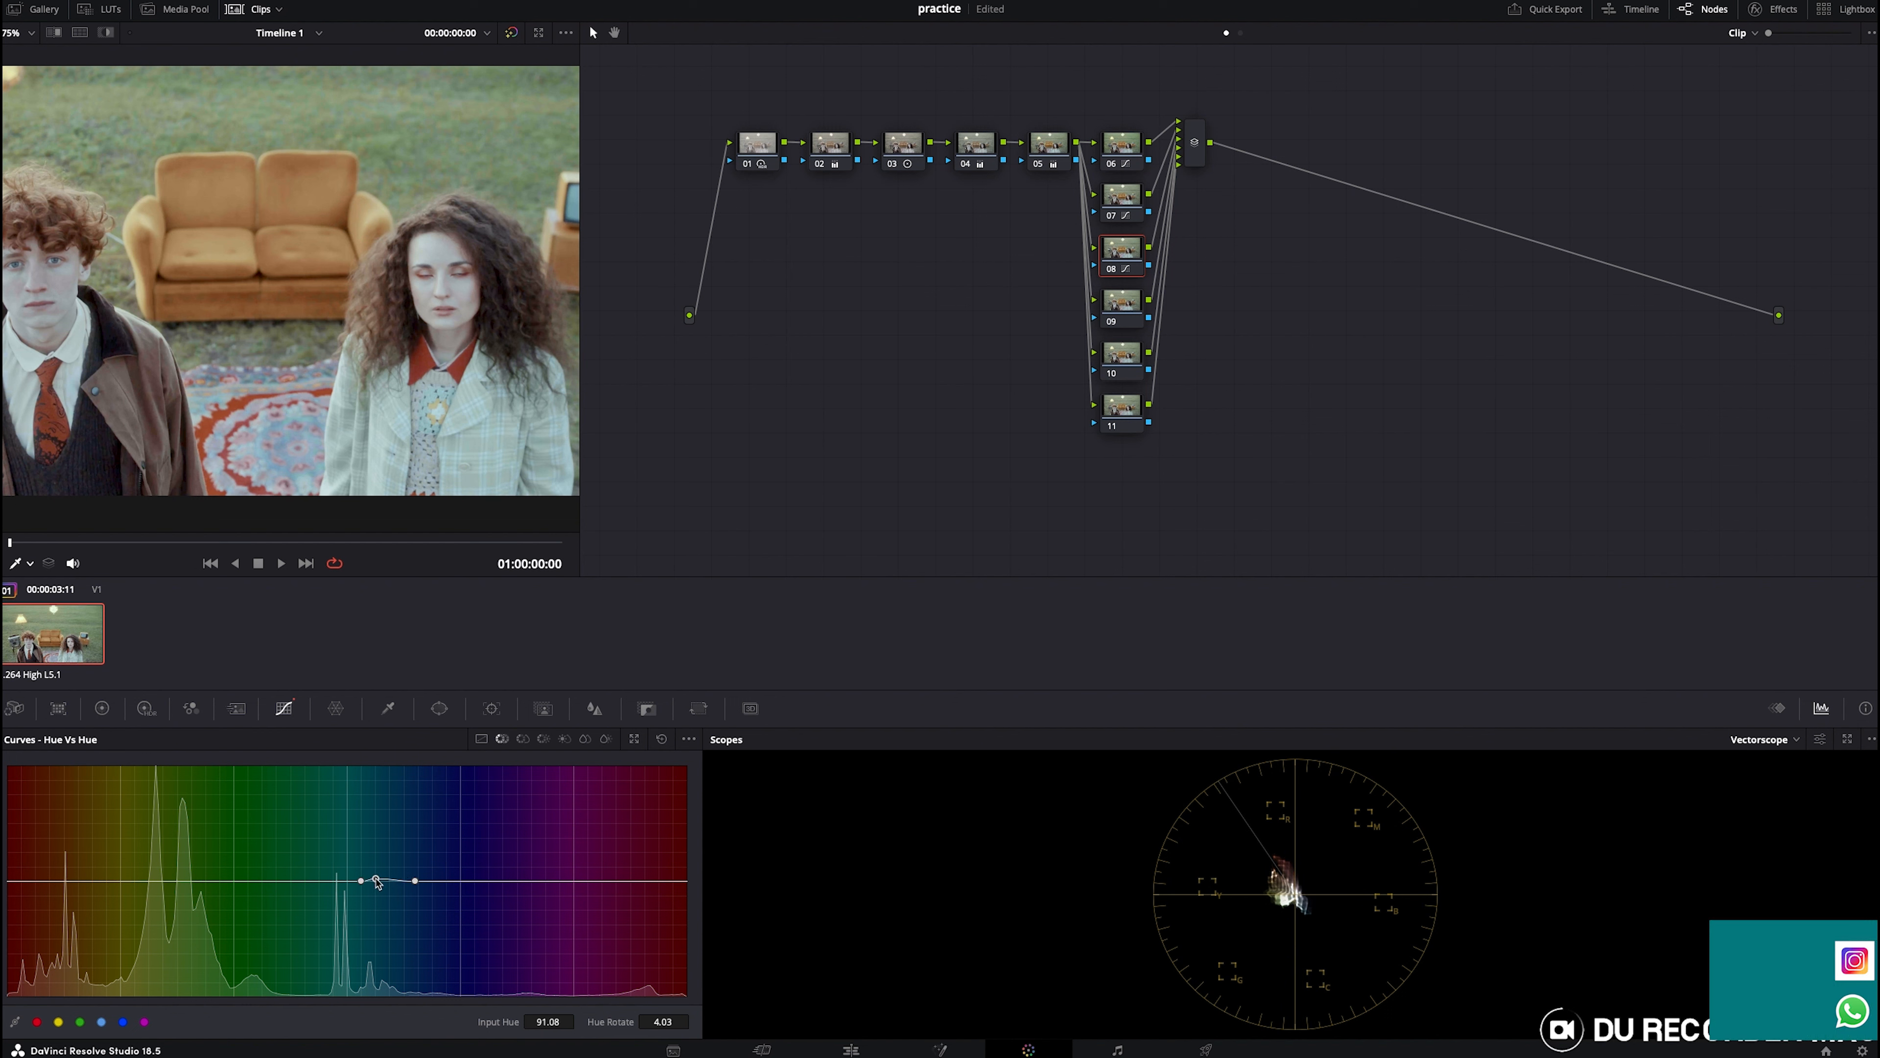
- Readjust the blues' Hue vs Lum curve on node 08, bringing the luminance gain to about 1.02
click(543, 739)
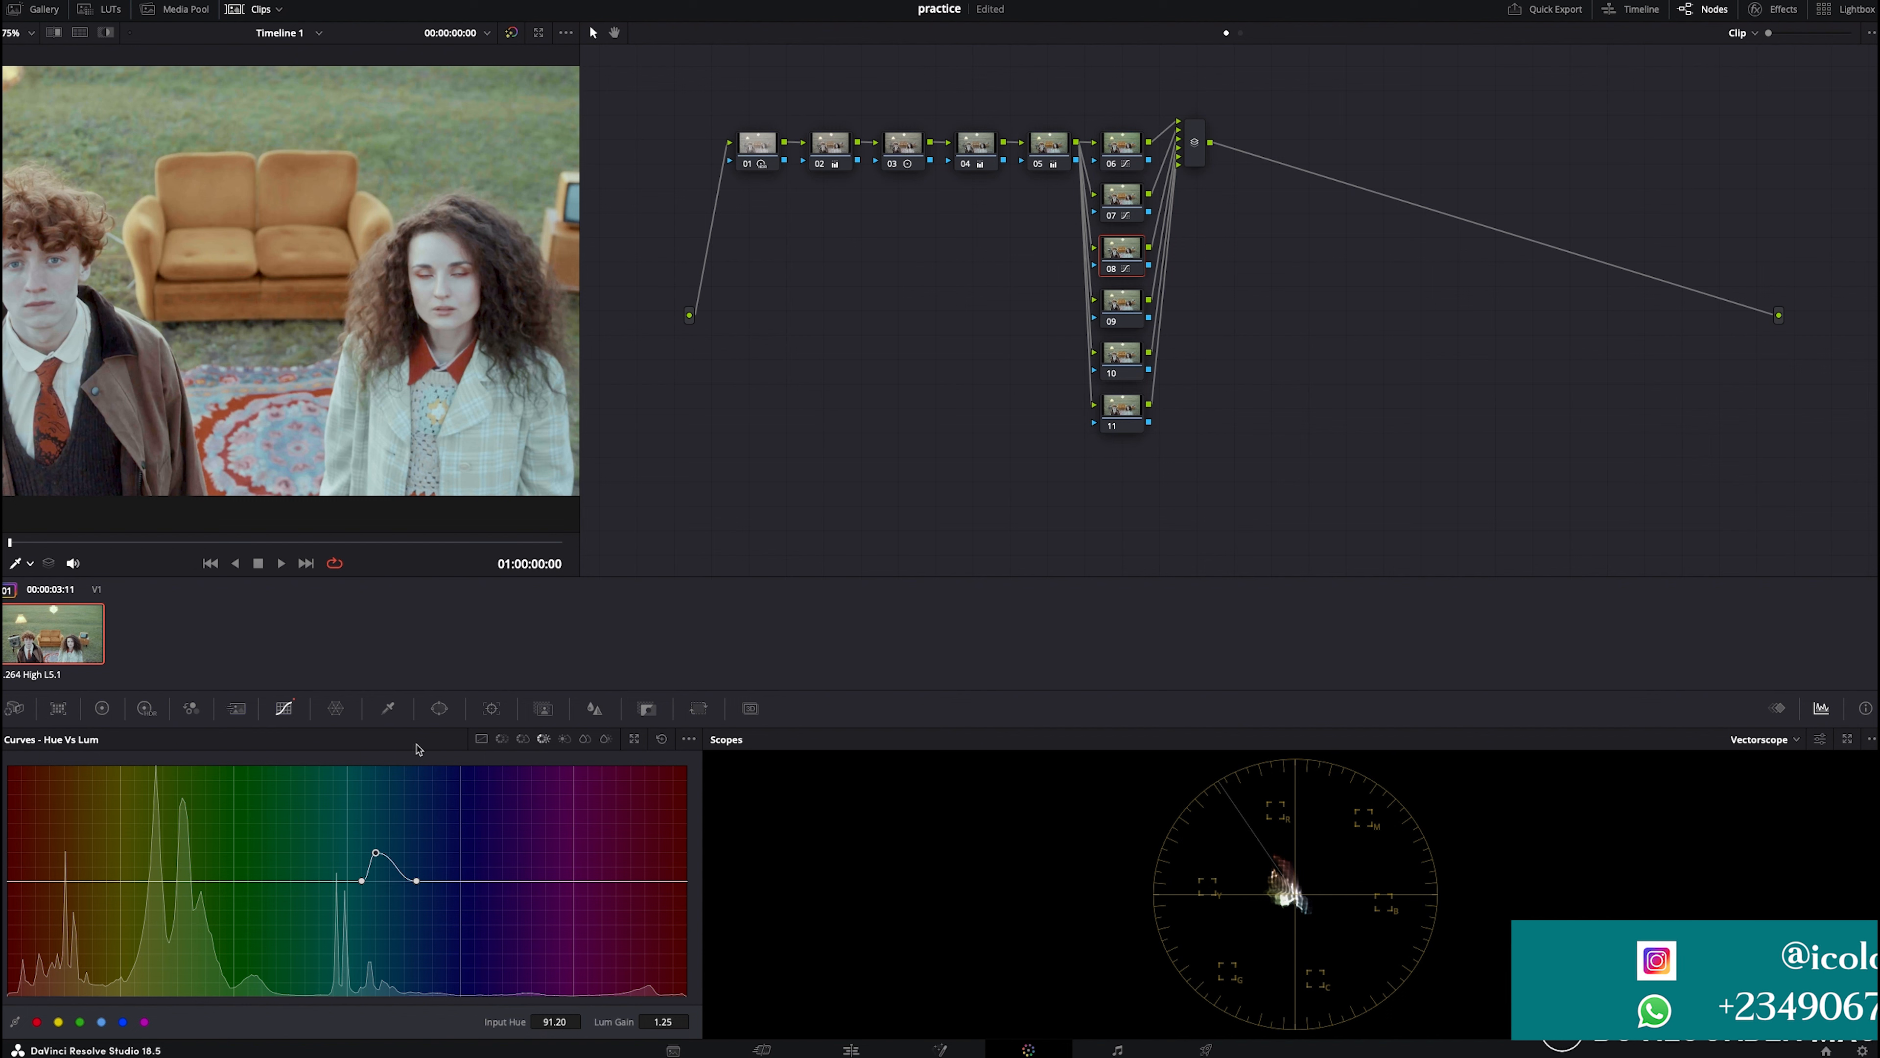
drag(417, 880, 370, 880)
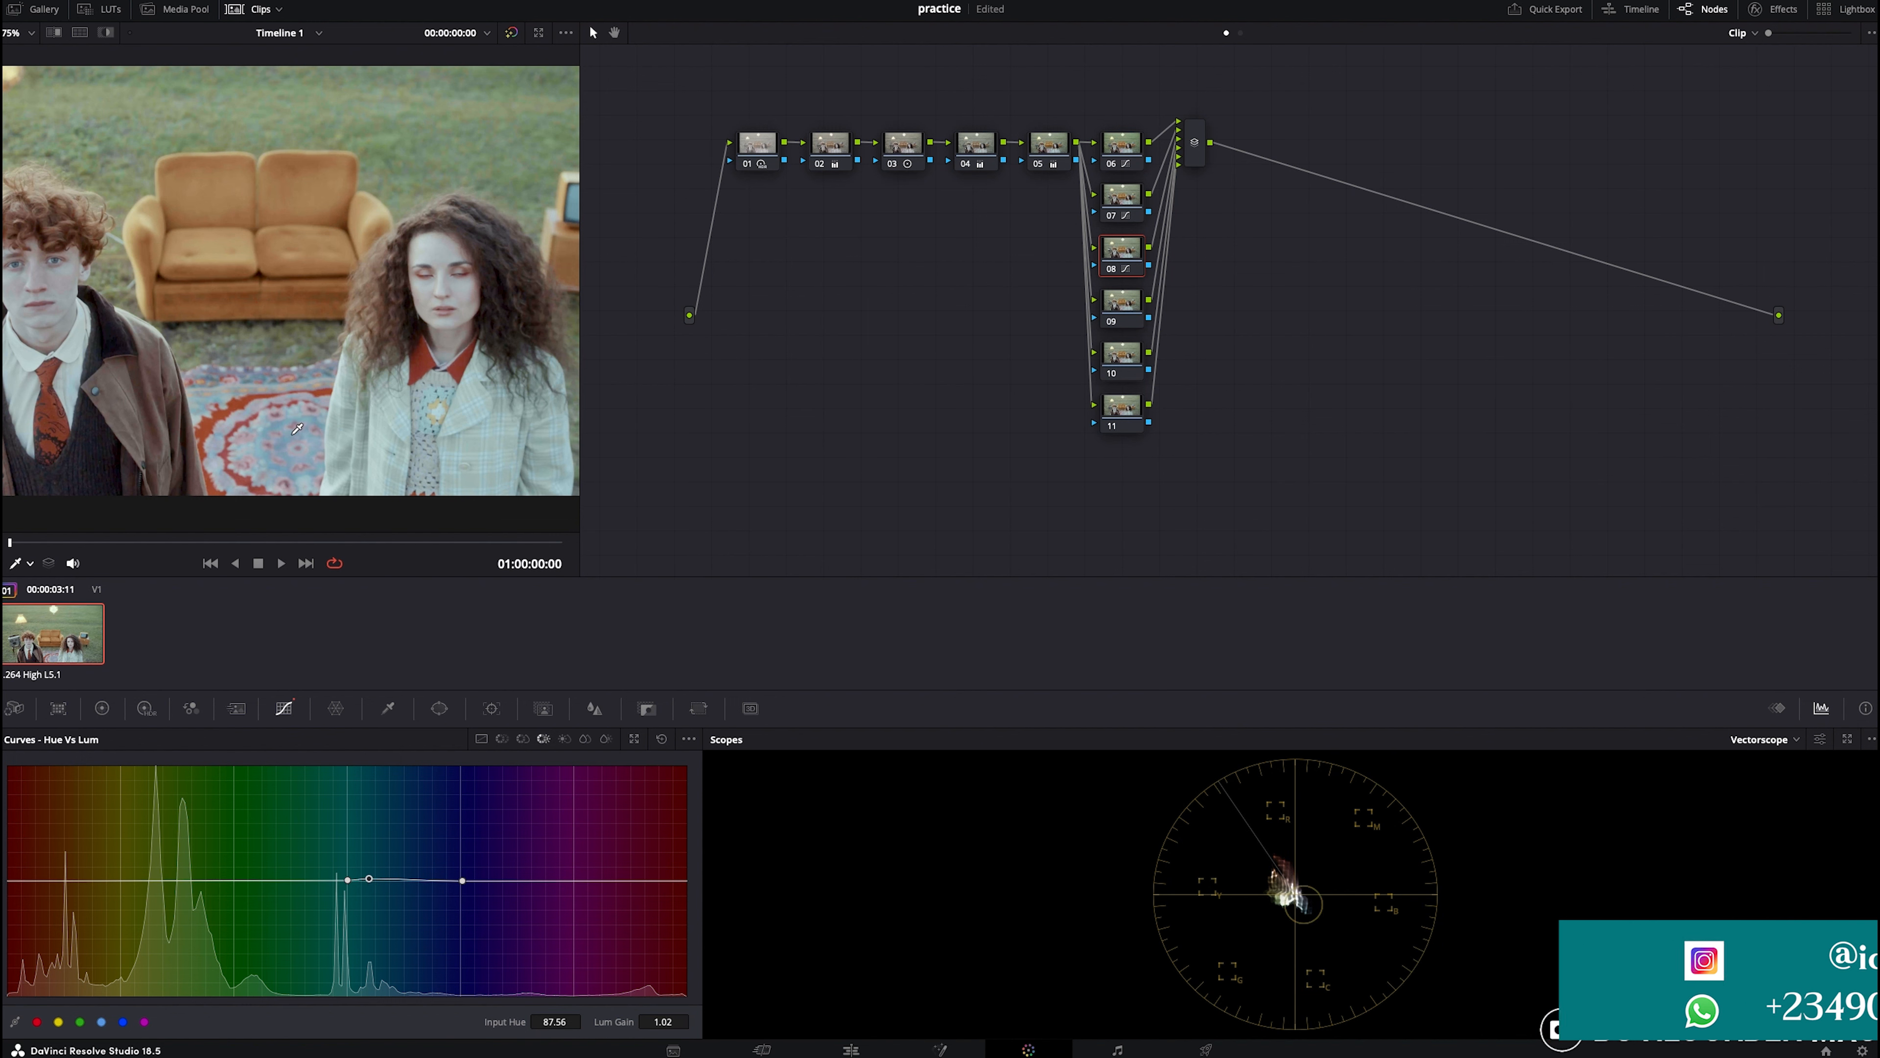
- Select node 09, sample the orange couch in Hue vs Hue and rotate its hues by about 4.03
click(1111, 315)
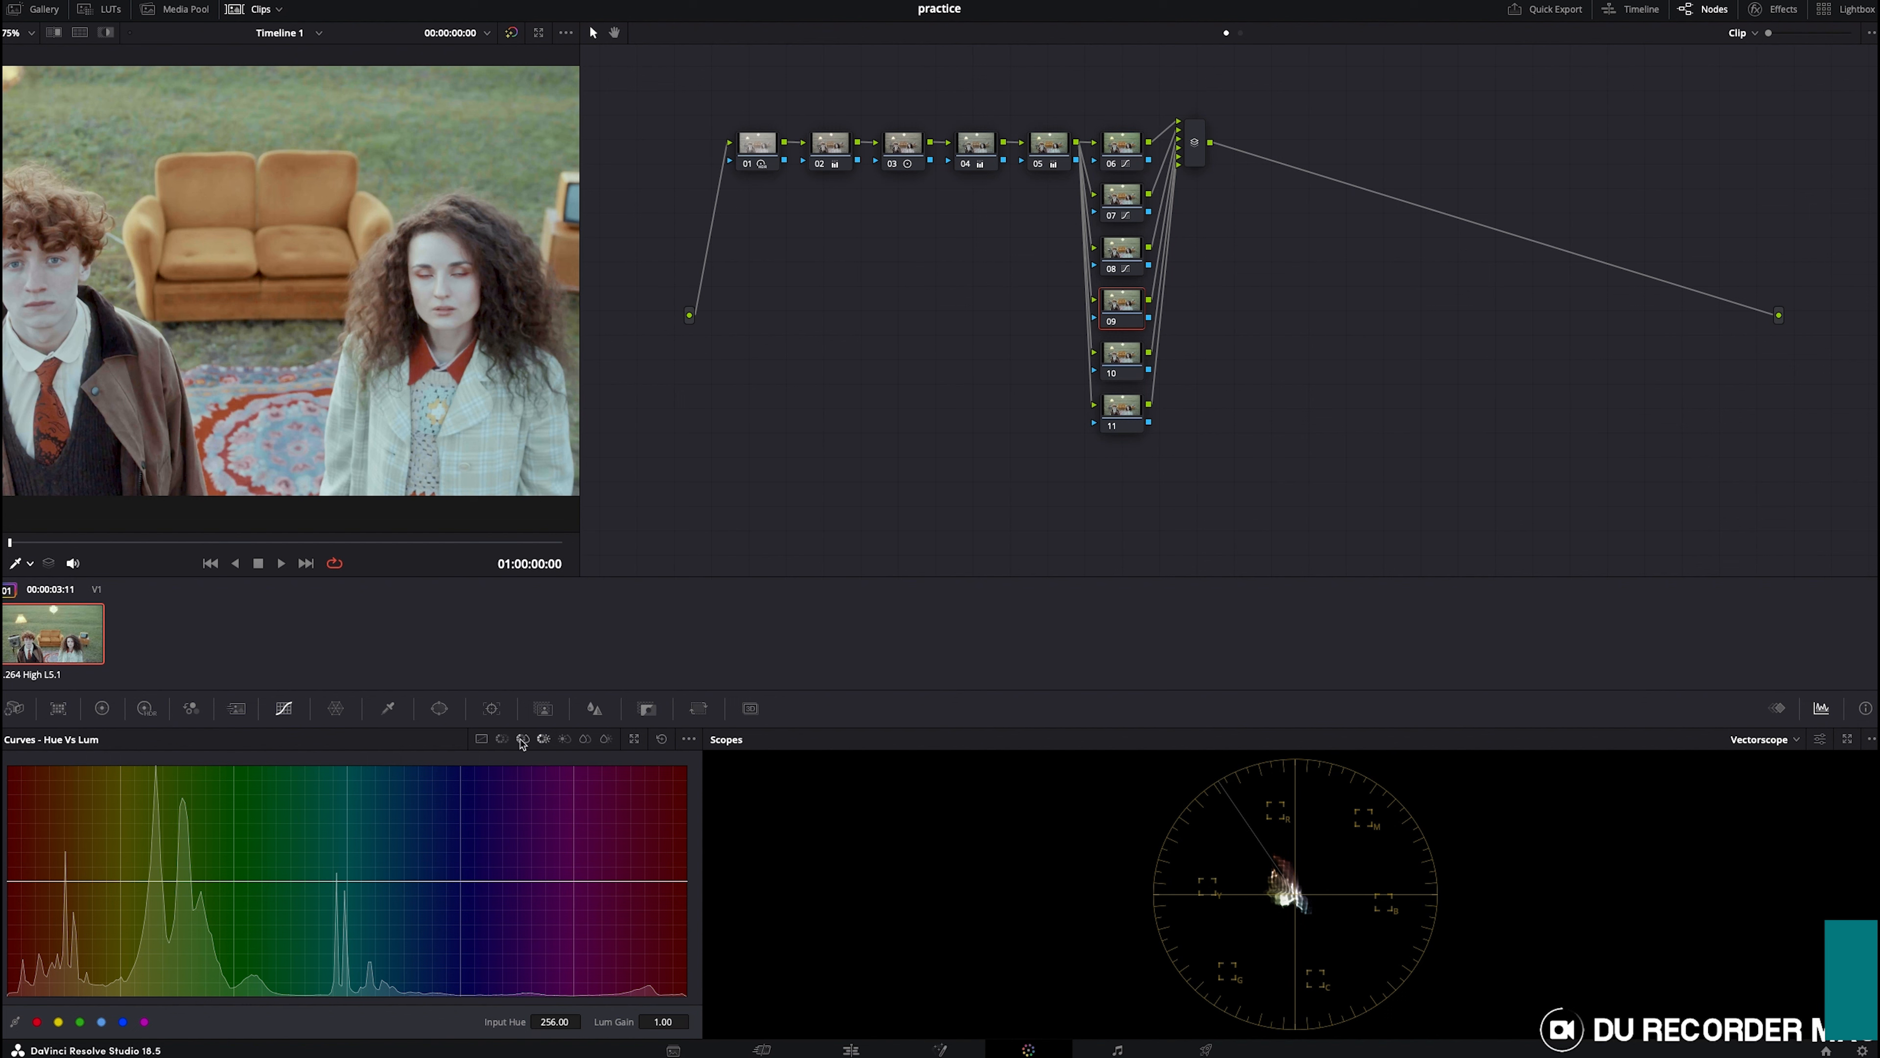
click(502, 738)
click(235, 199)
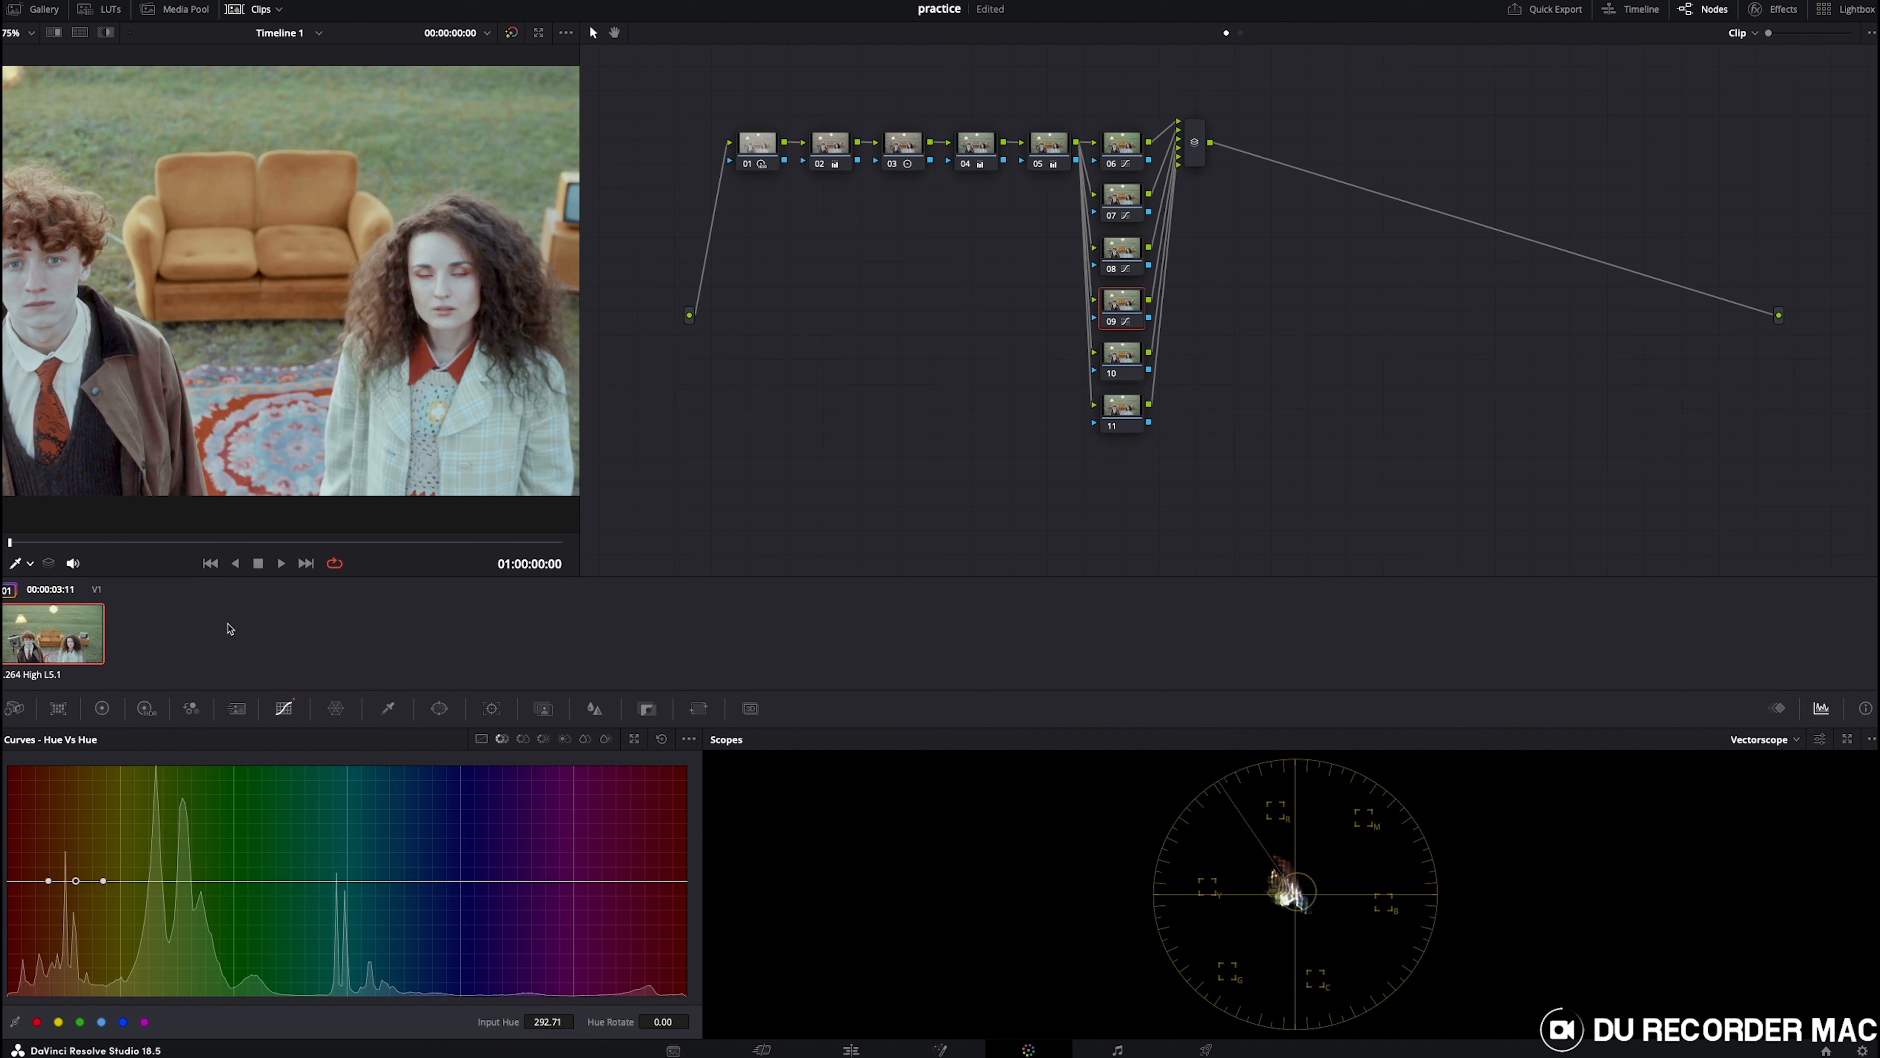
drag(76, 881, 73, 888)
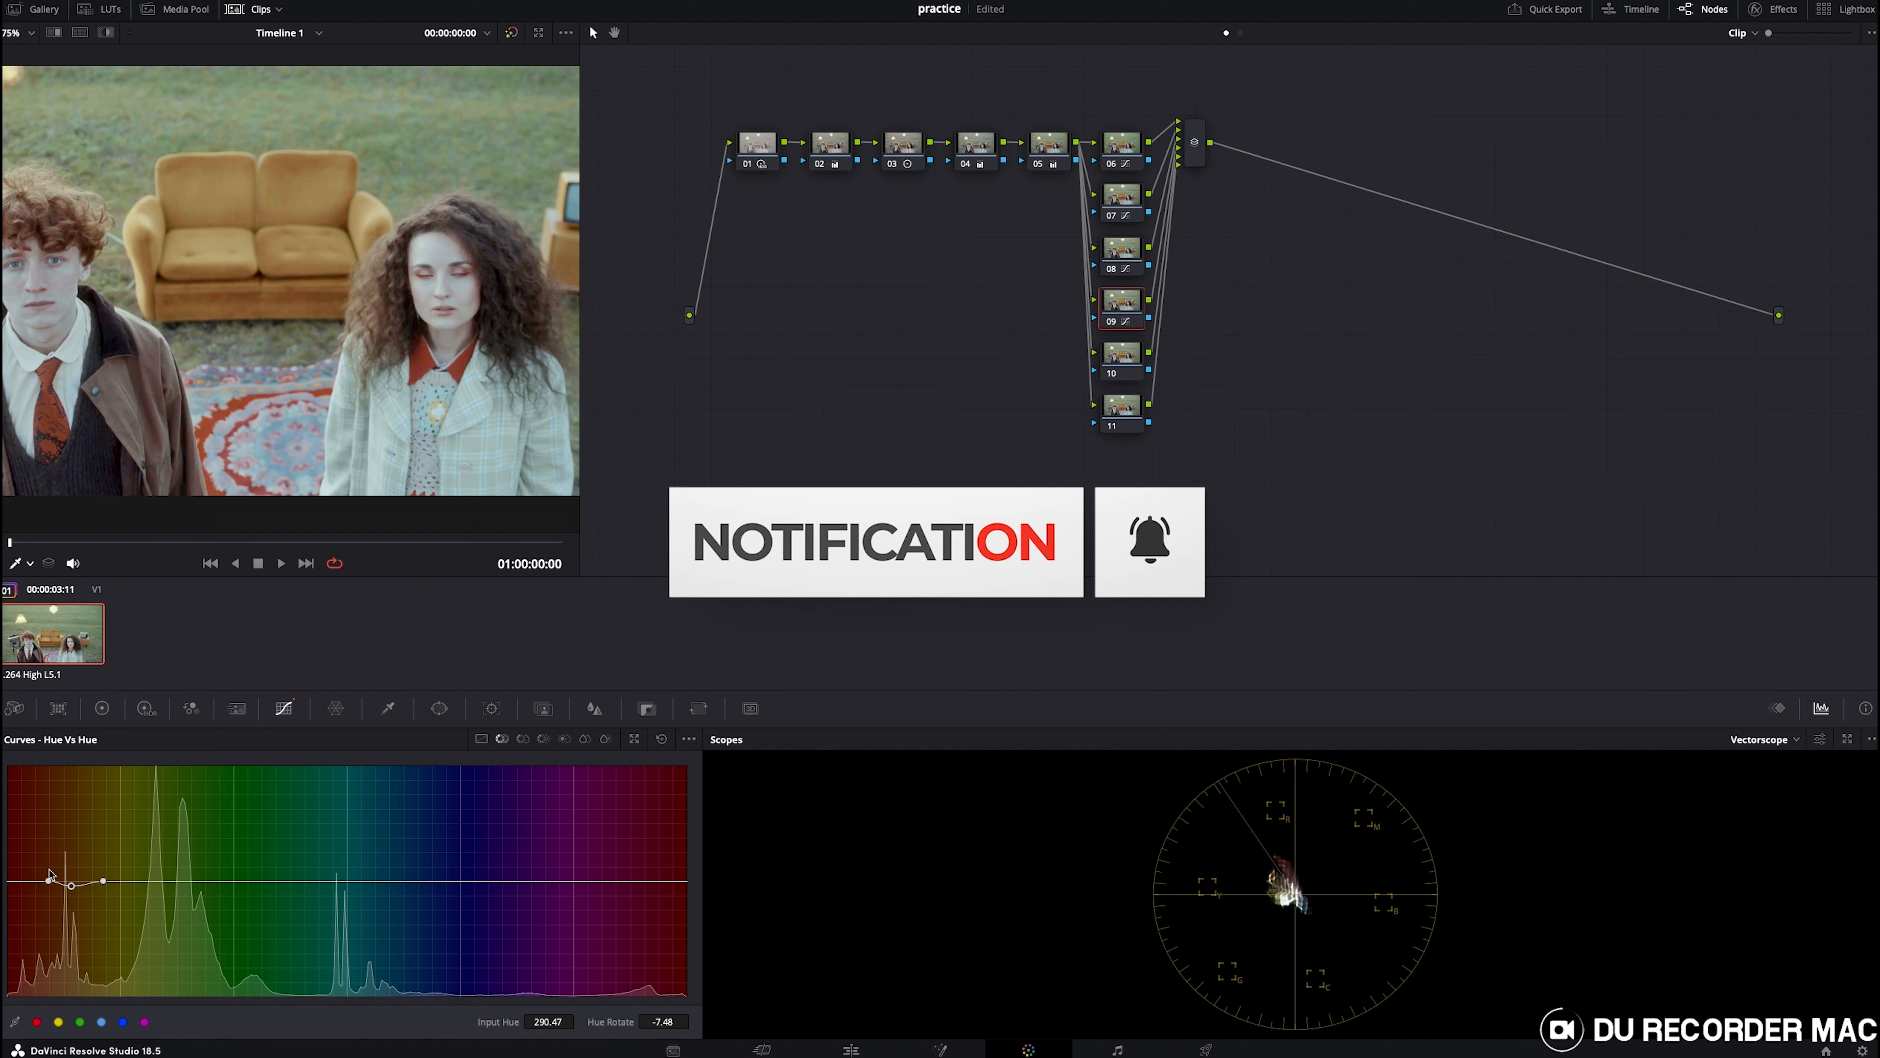
drag(72, 886, 71, 880)
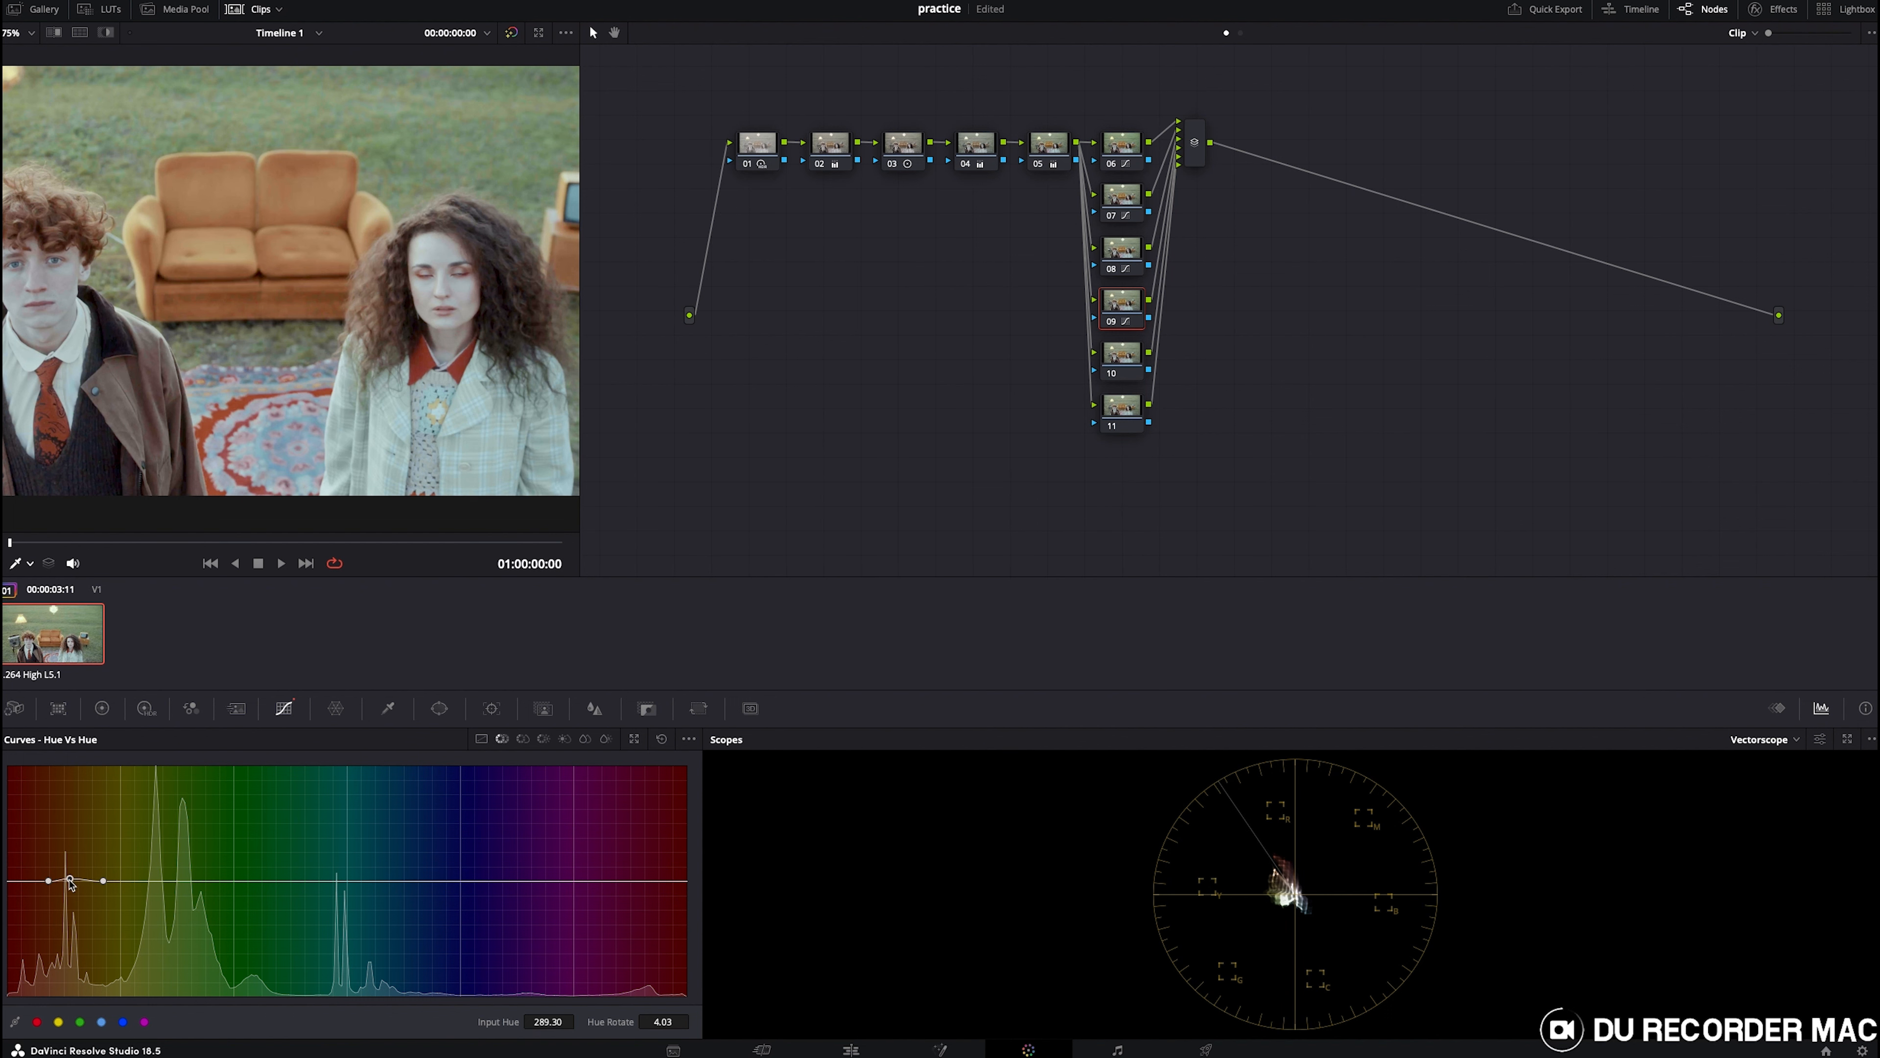
- Sample the couch in Hue vs Lum and darken the orange hues to a luminance gain of about 0.76
click(543, 739)
click(213, 285)
drag(69, 885, 53, 912)
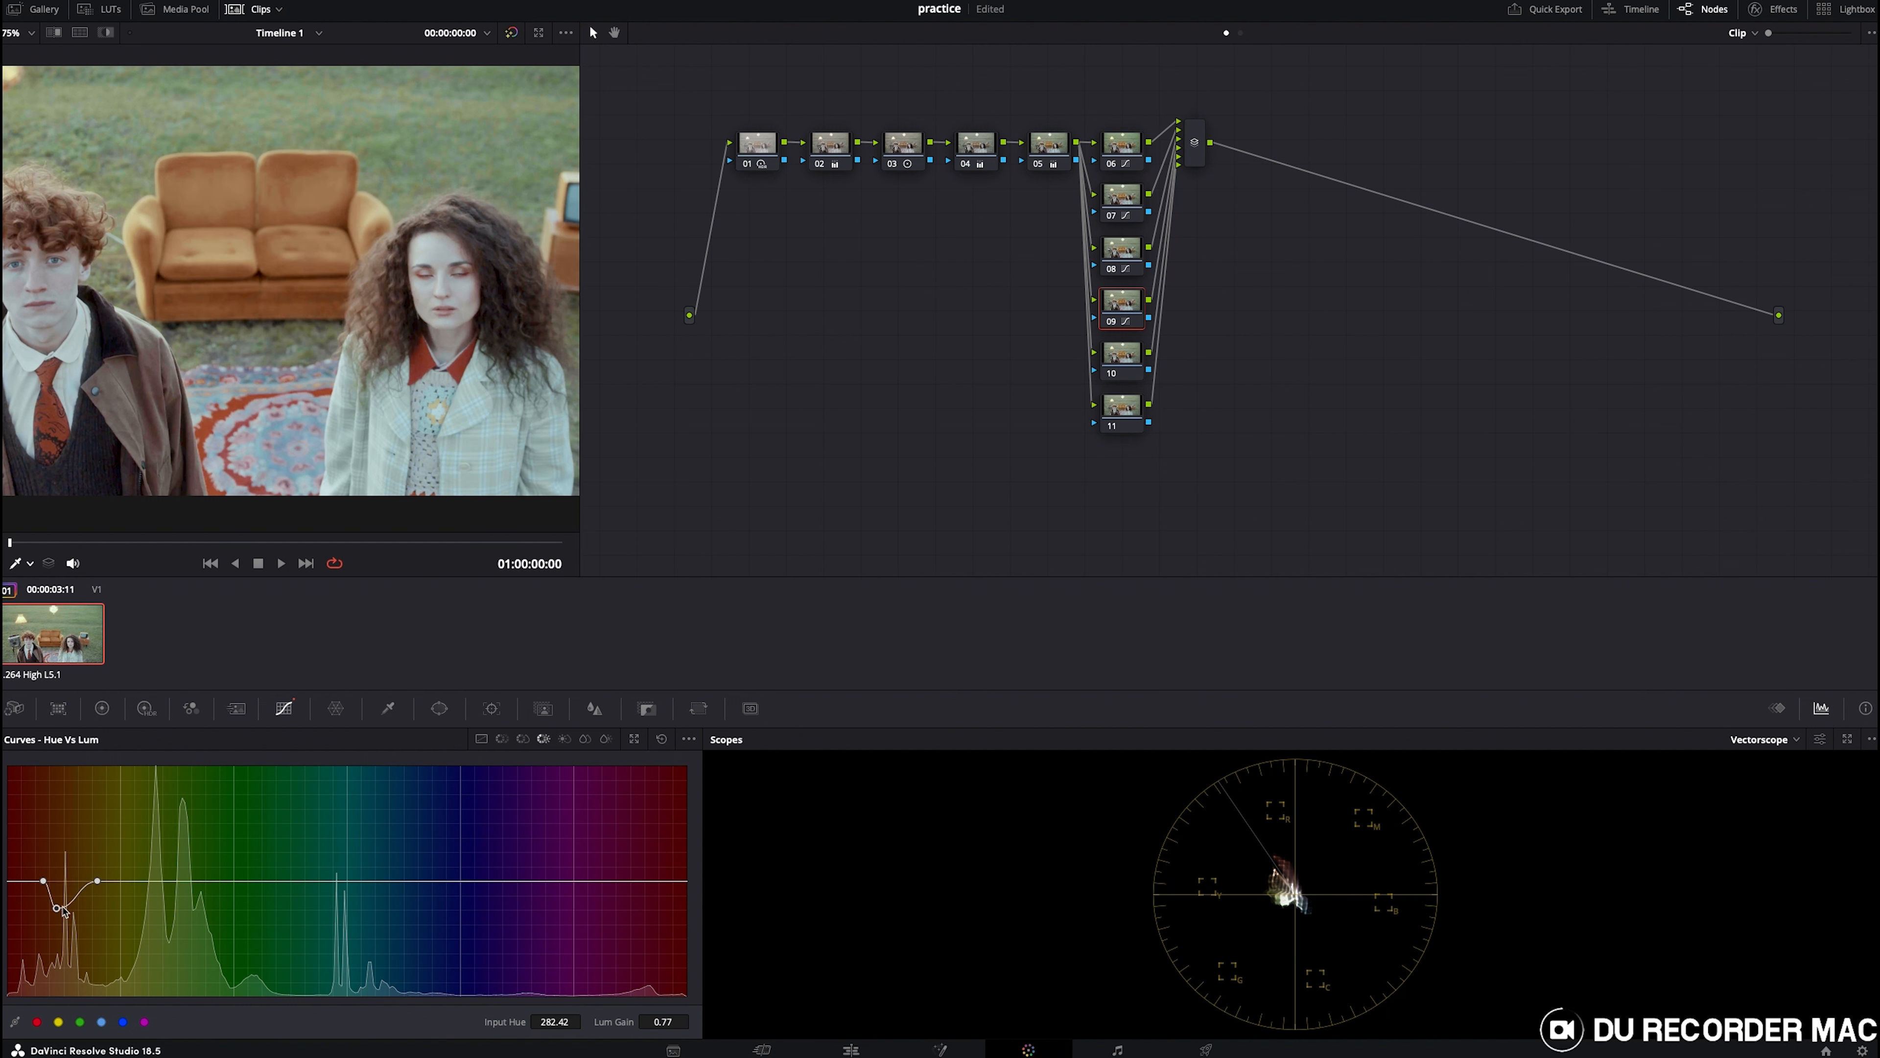
click(84, 909)
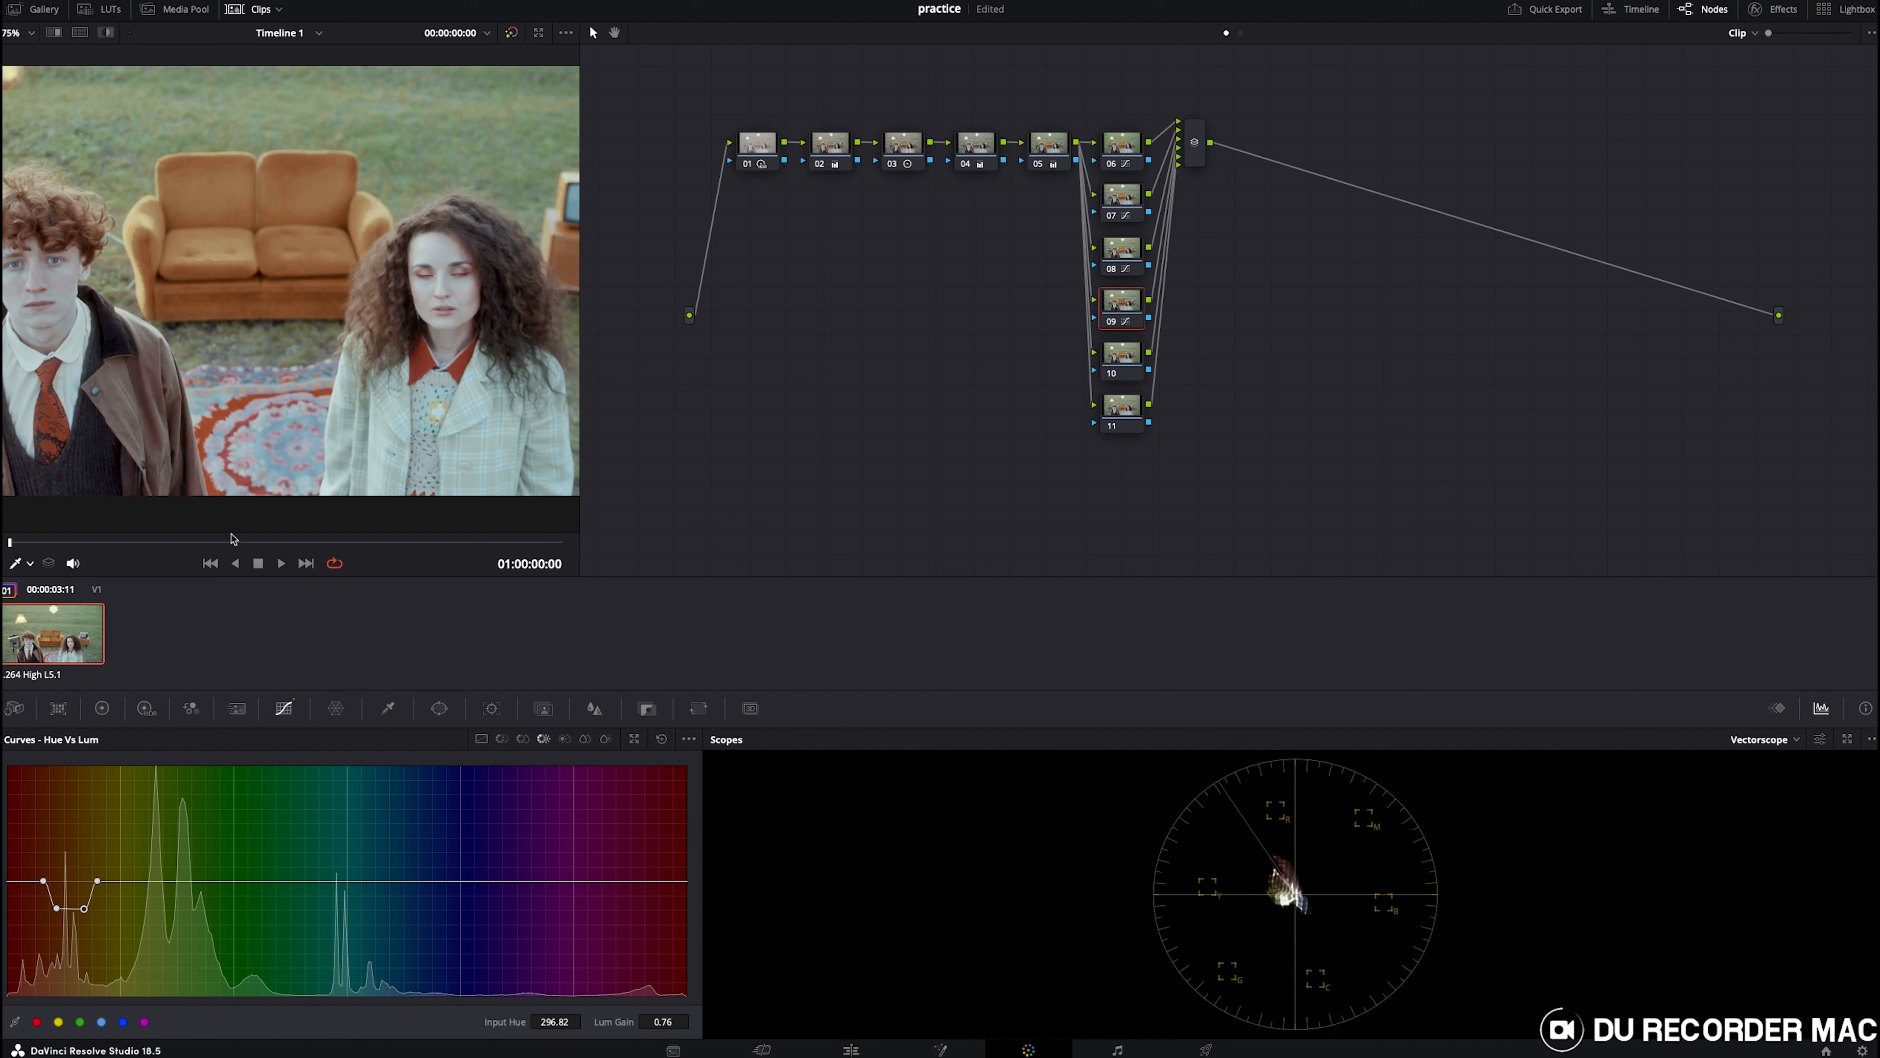
- At frame 01:00:06:21, select node 10, sample the woman's green jacket in Hue vs Lum and nudge it slightly up
drag(348, 548, 465, 559)
click(1095, 359)
click(498, 417)
mouse_move(337, 880)
mouse_down()
mouse_move(337, 831)
mouse_move(342, 935)
mouse_move(337, 870)
mouse_up()
- Sample the jacket in Hue vs Sat, raise green saturation to about 1.89 and widen the affected hue range
click(522, 739)
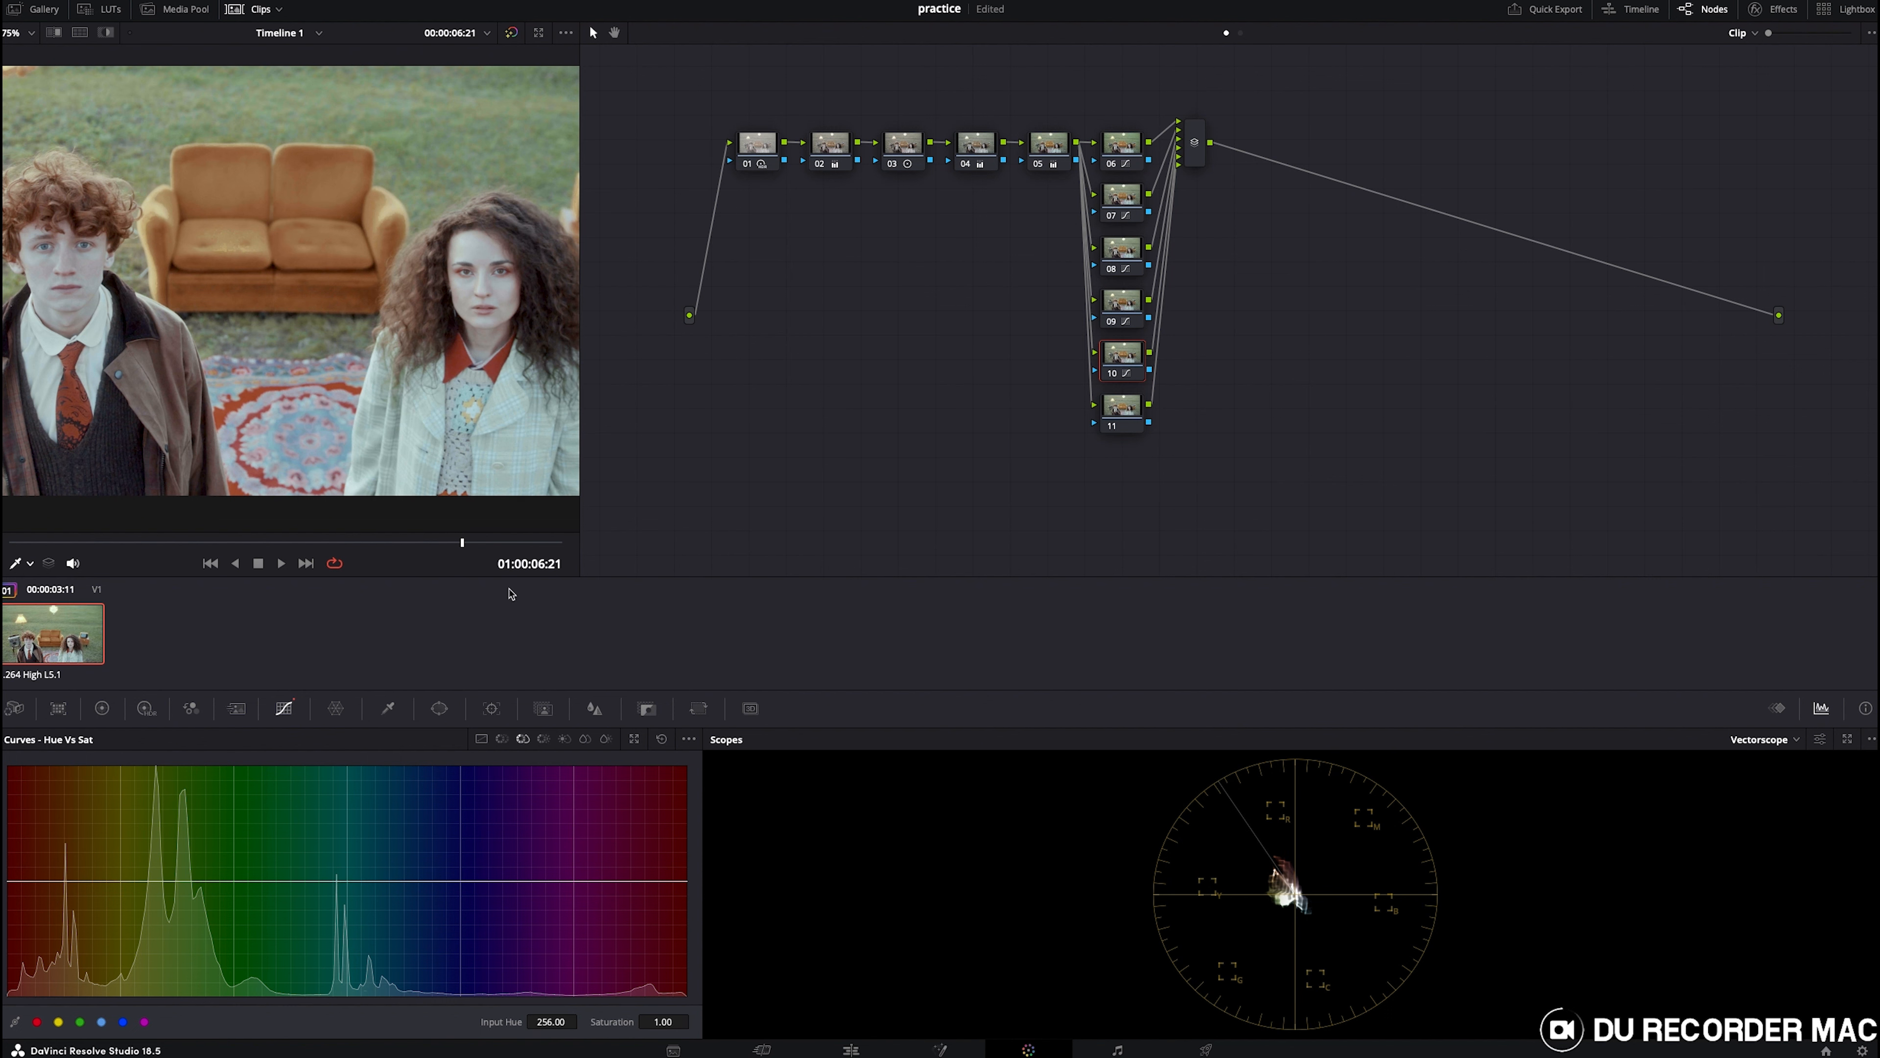
click(501, 417)
drag(340, 881, 323, 816)
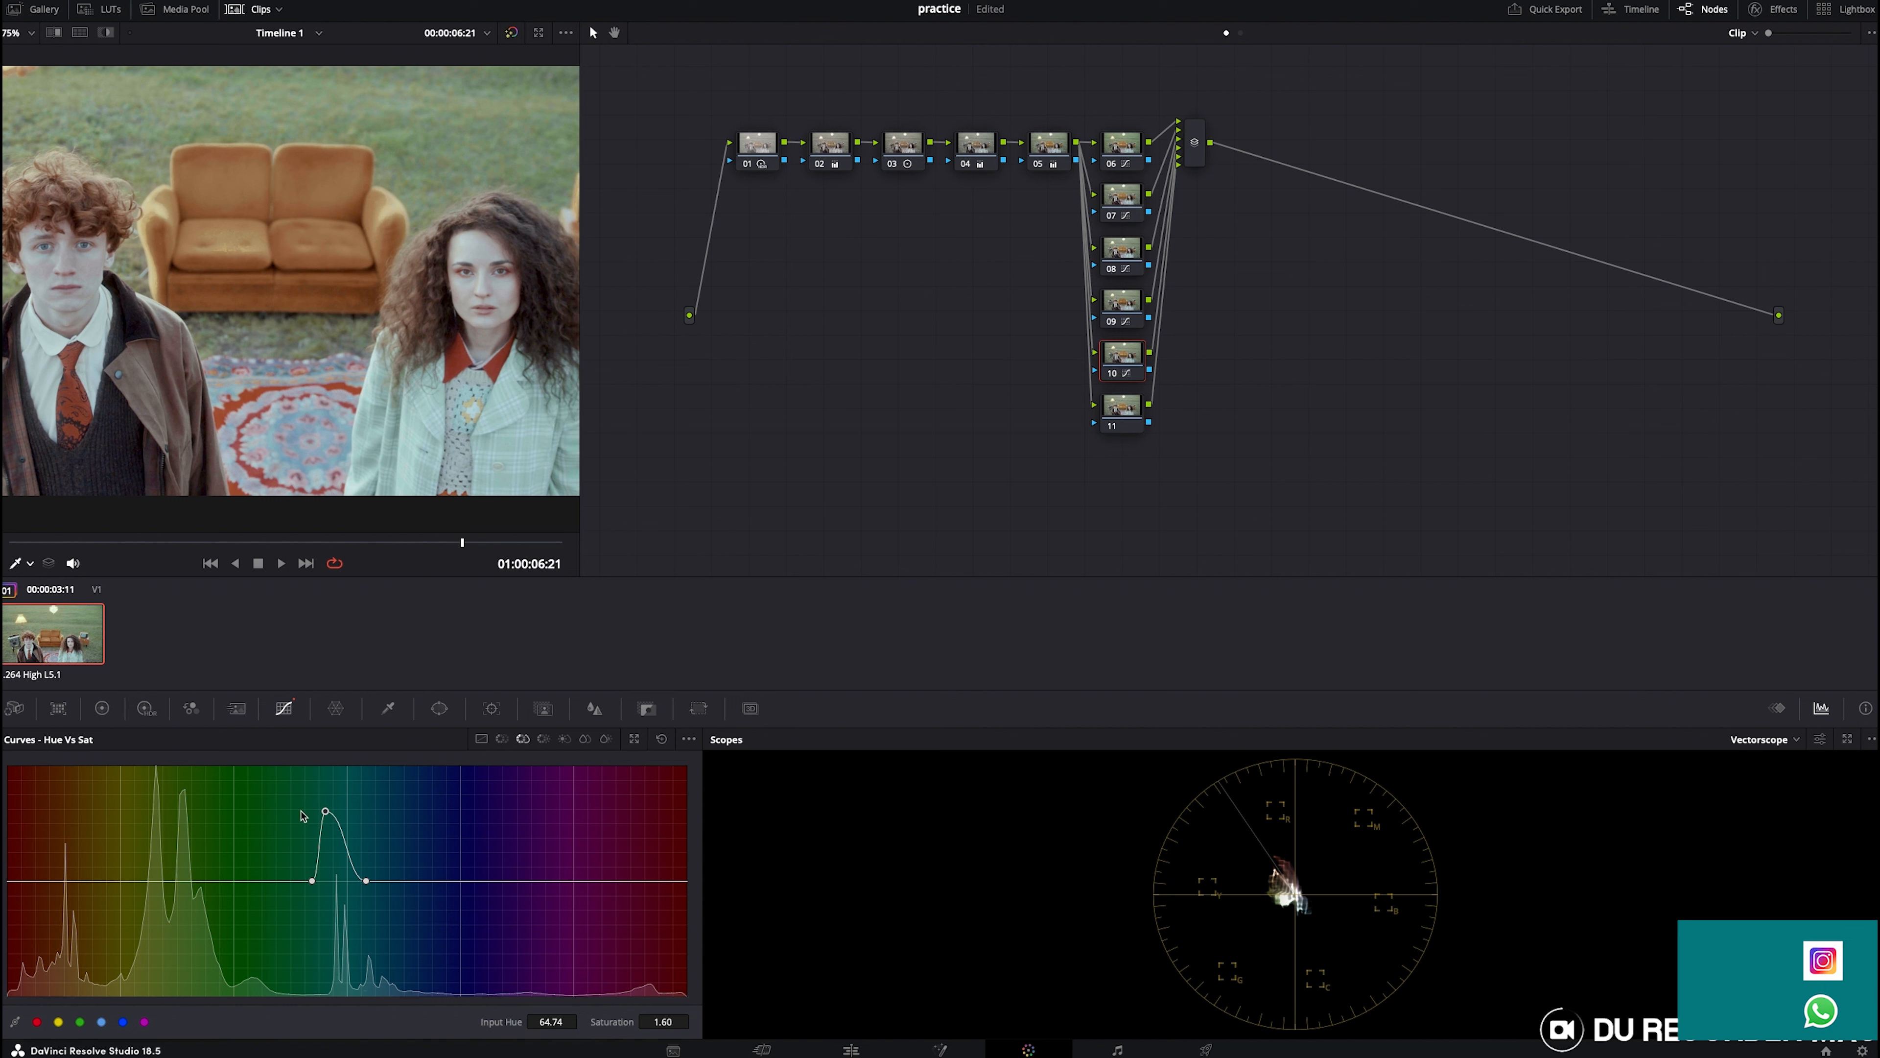
drag(311, 881, 294, 879)
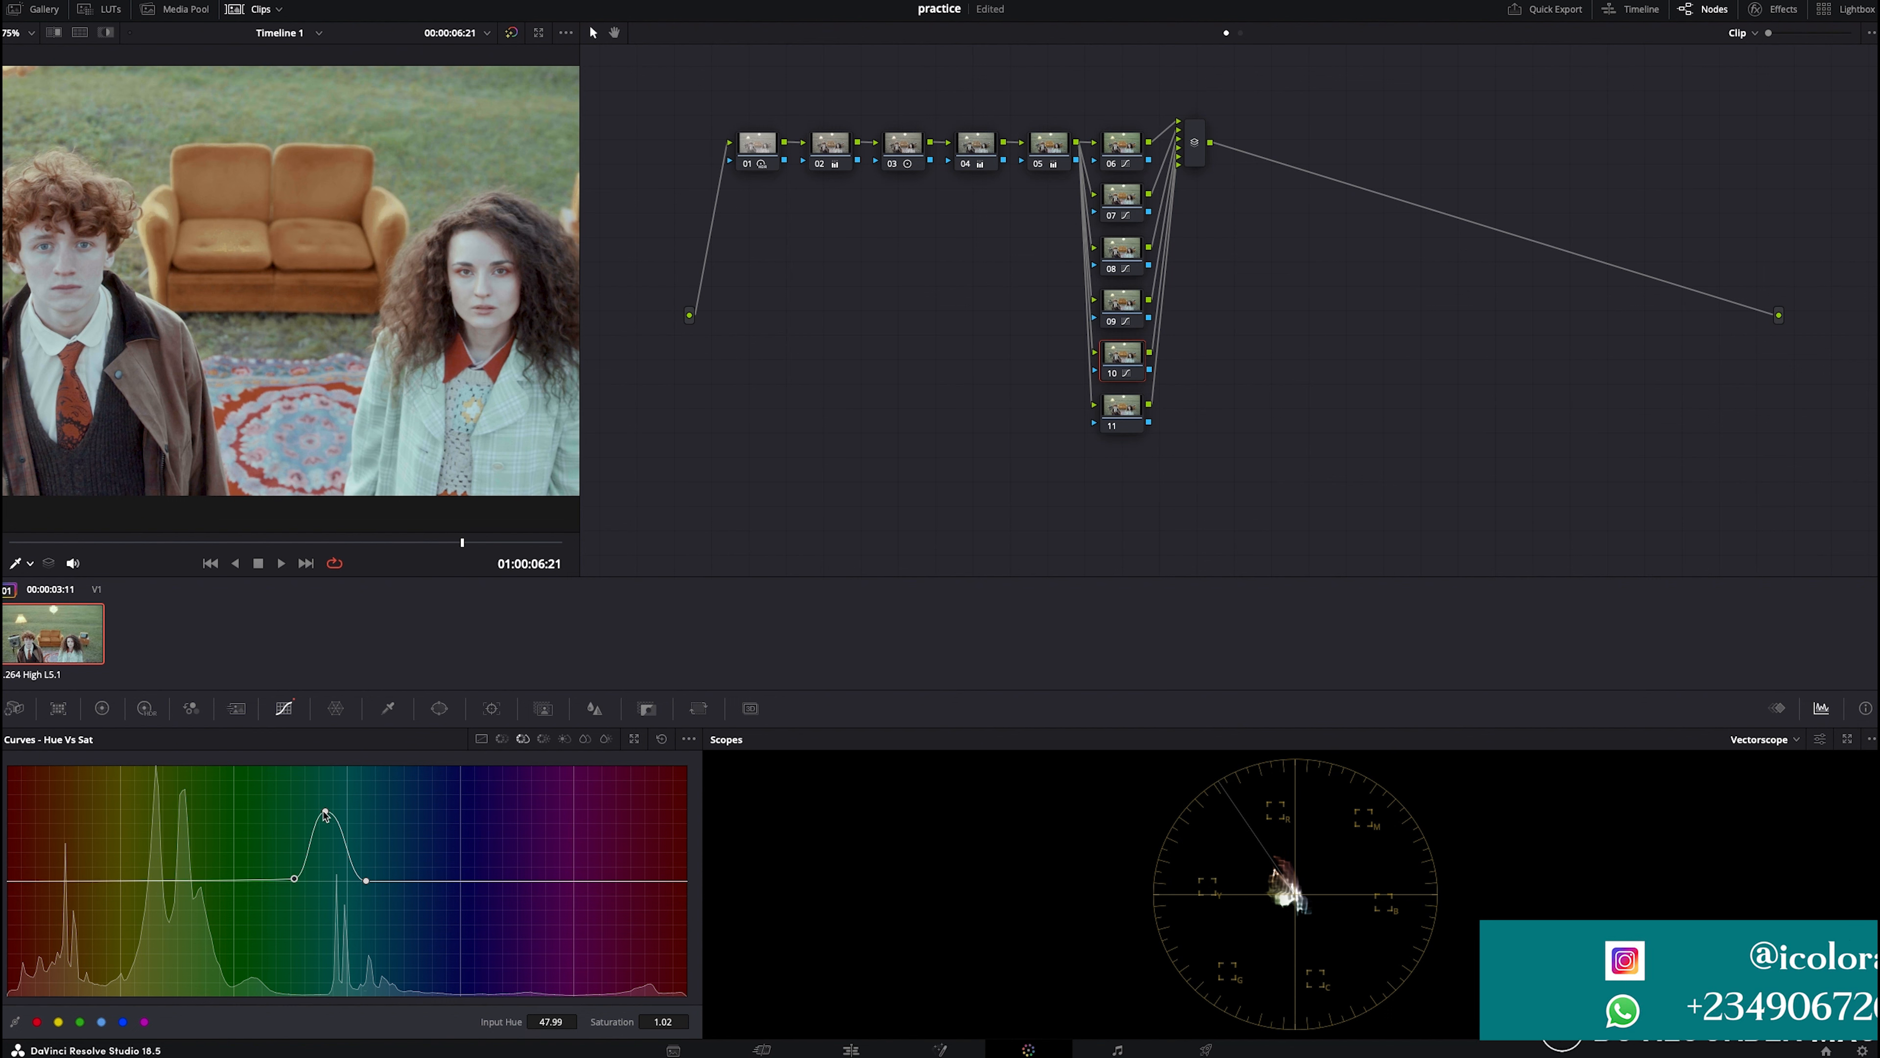
drag(324, 812, 356, 780)
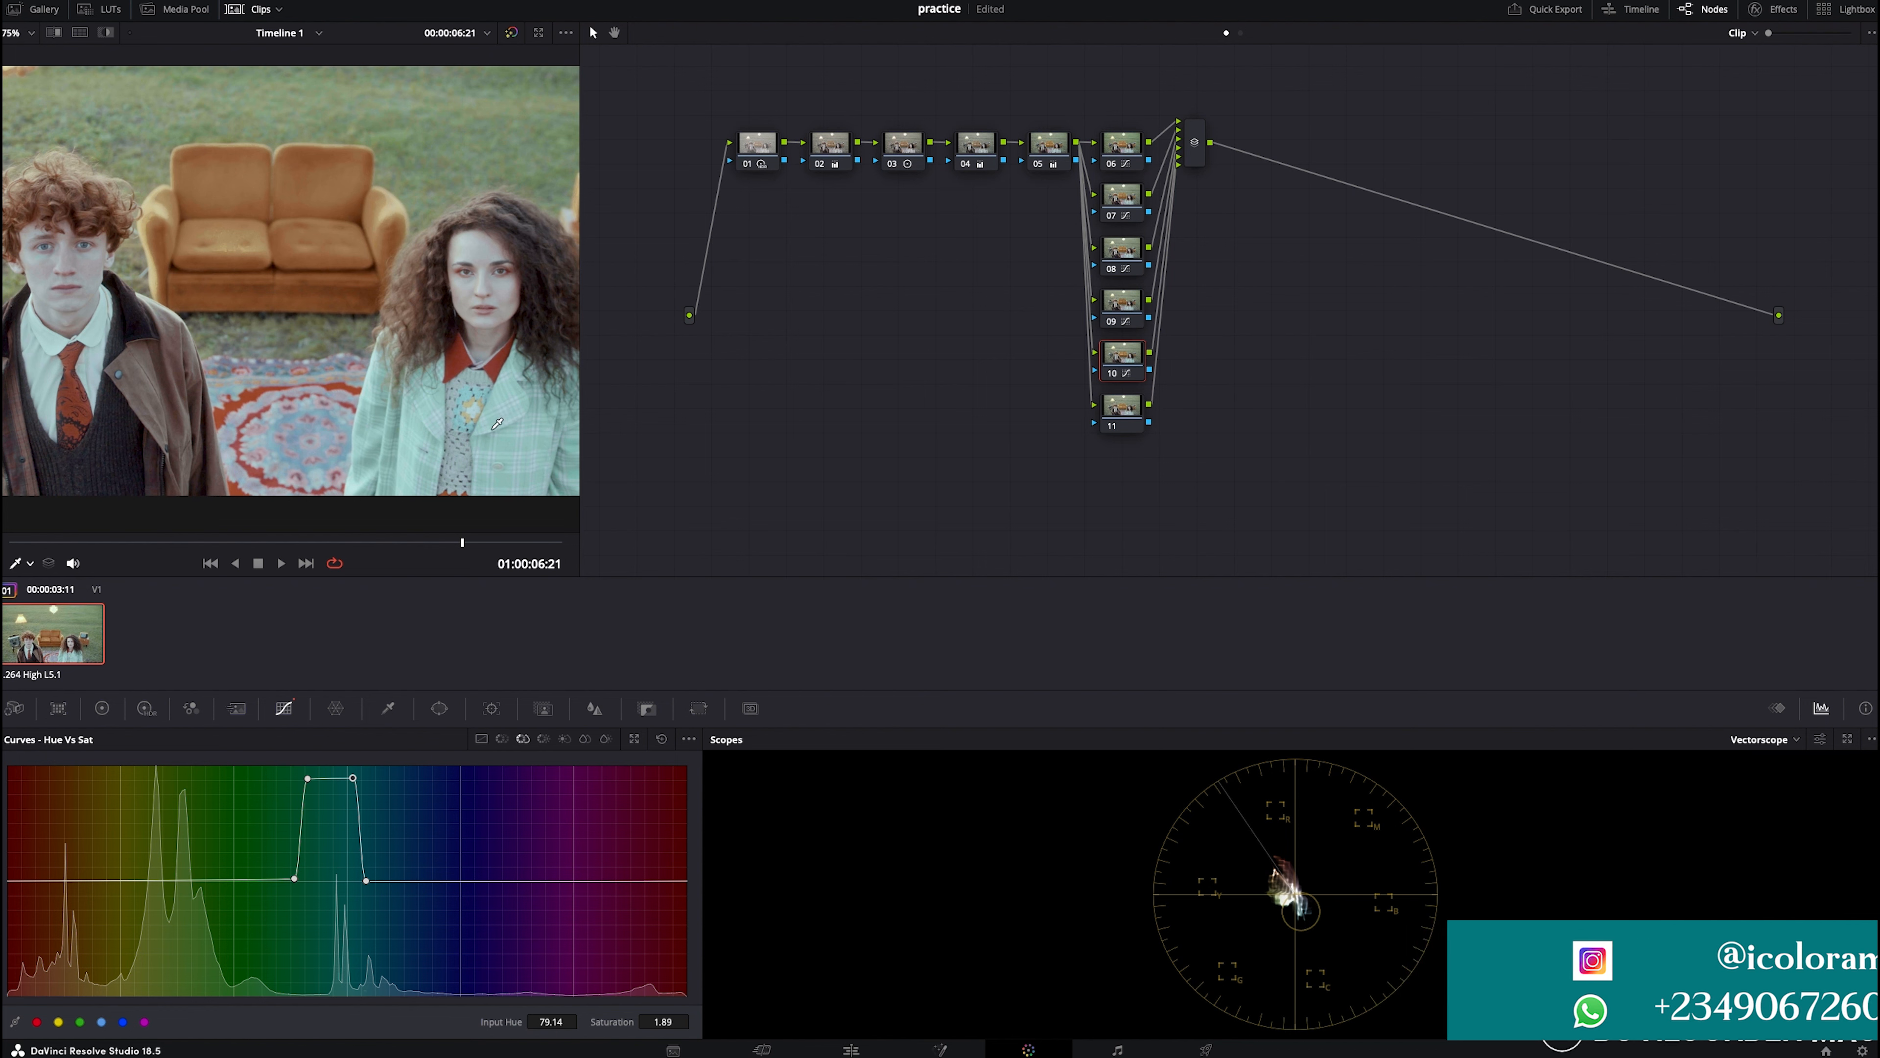
- Sample the jacket in Hue vs Hue and rotate the green hues by about 9.78
click(501, 740)
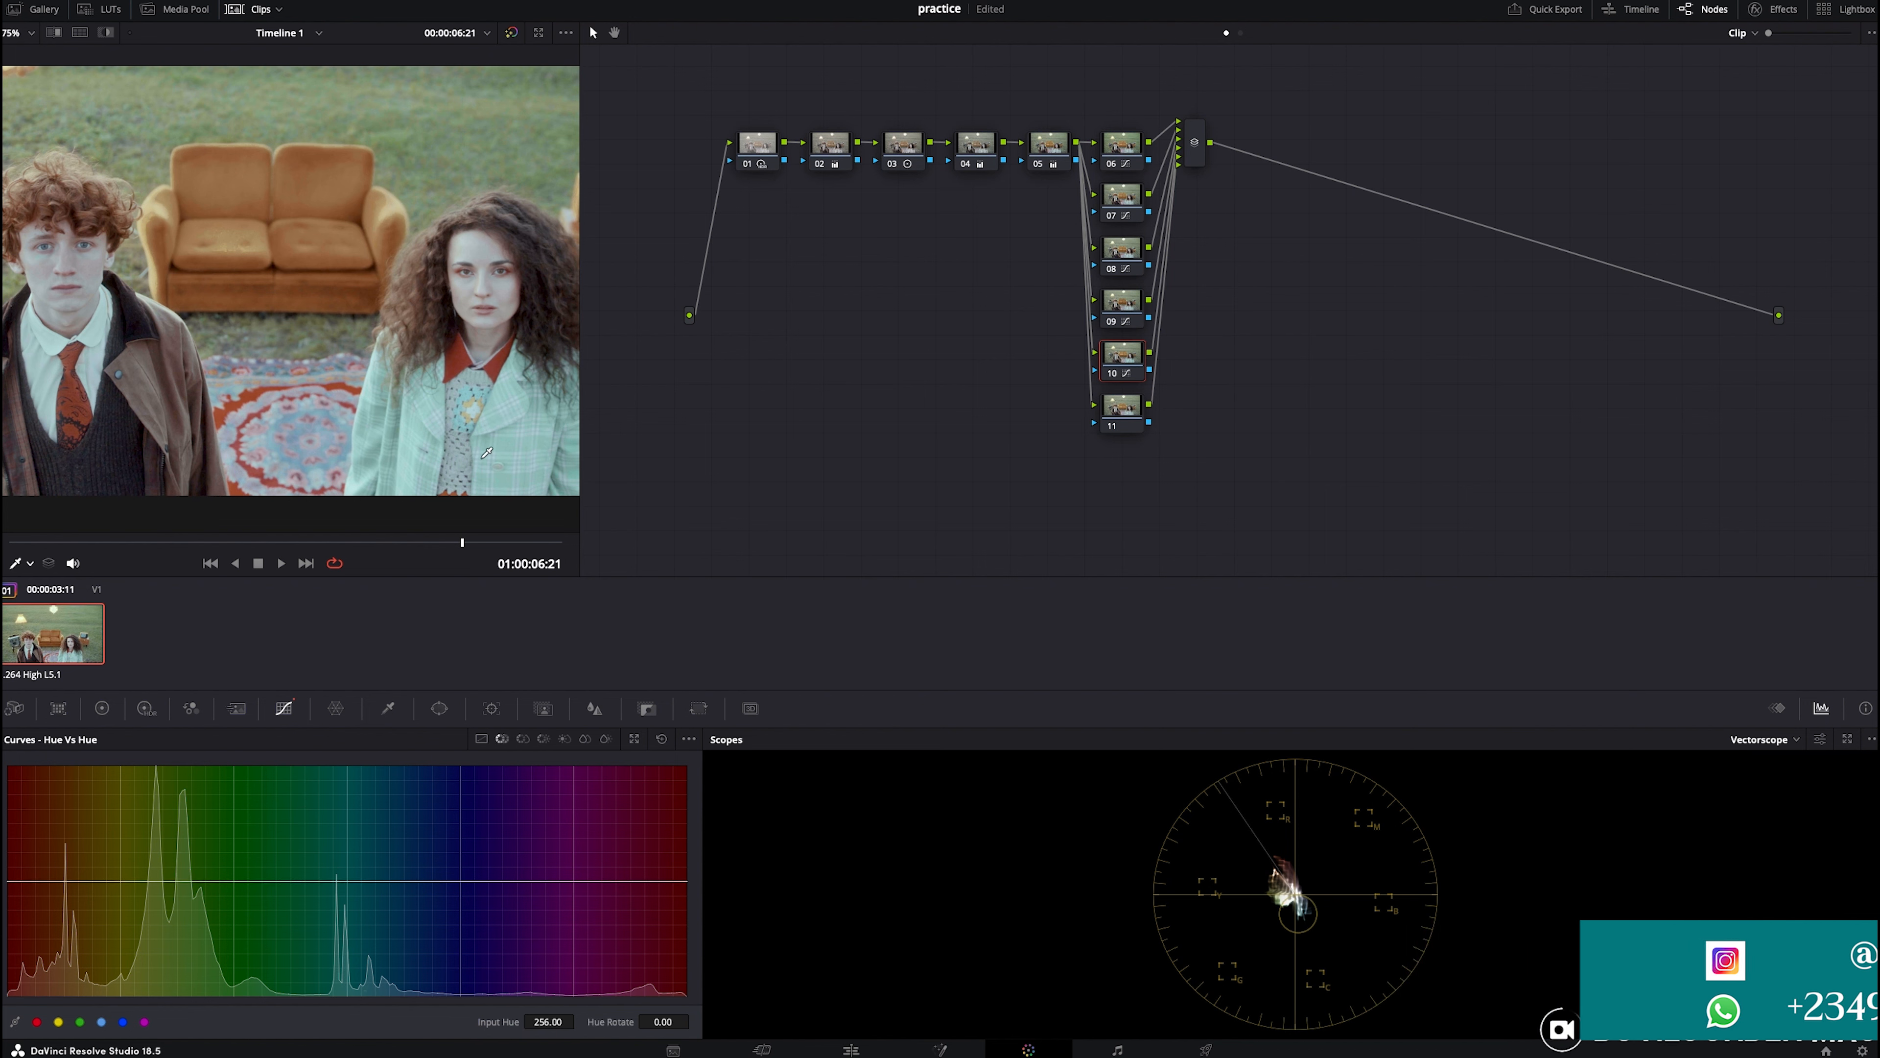
click(500, 417)
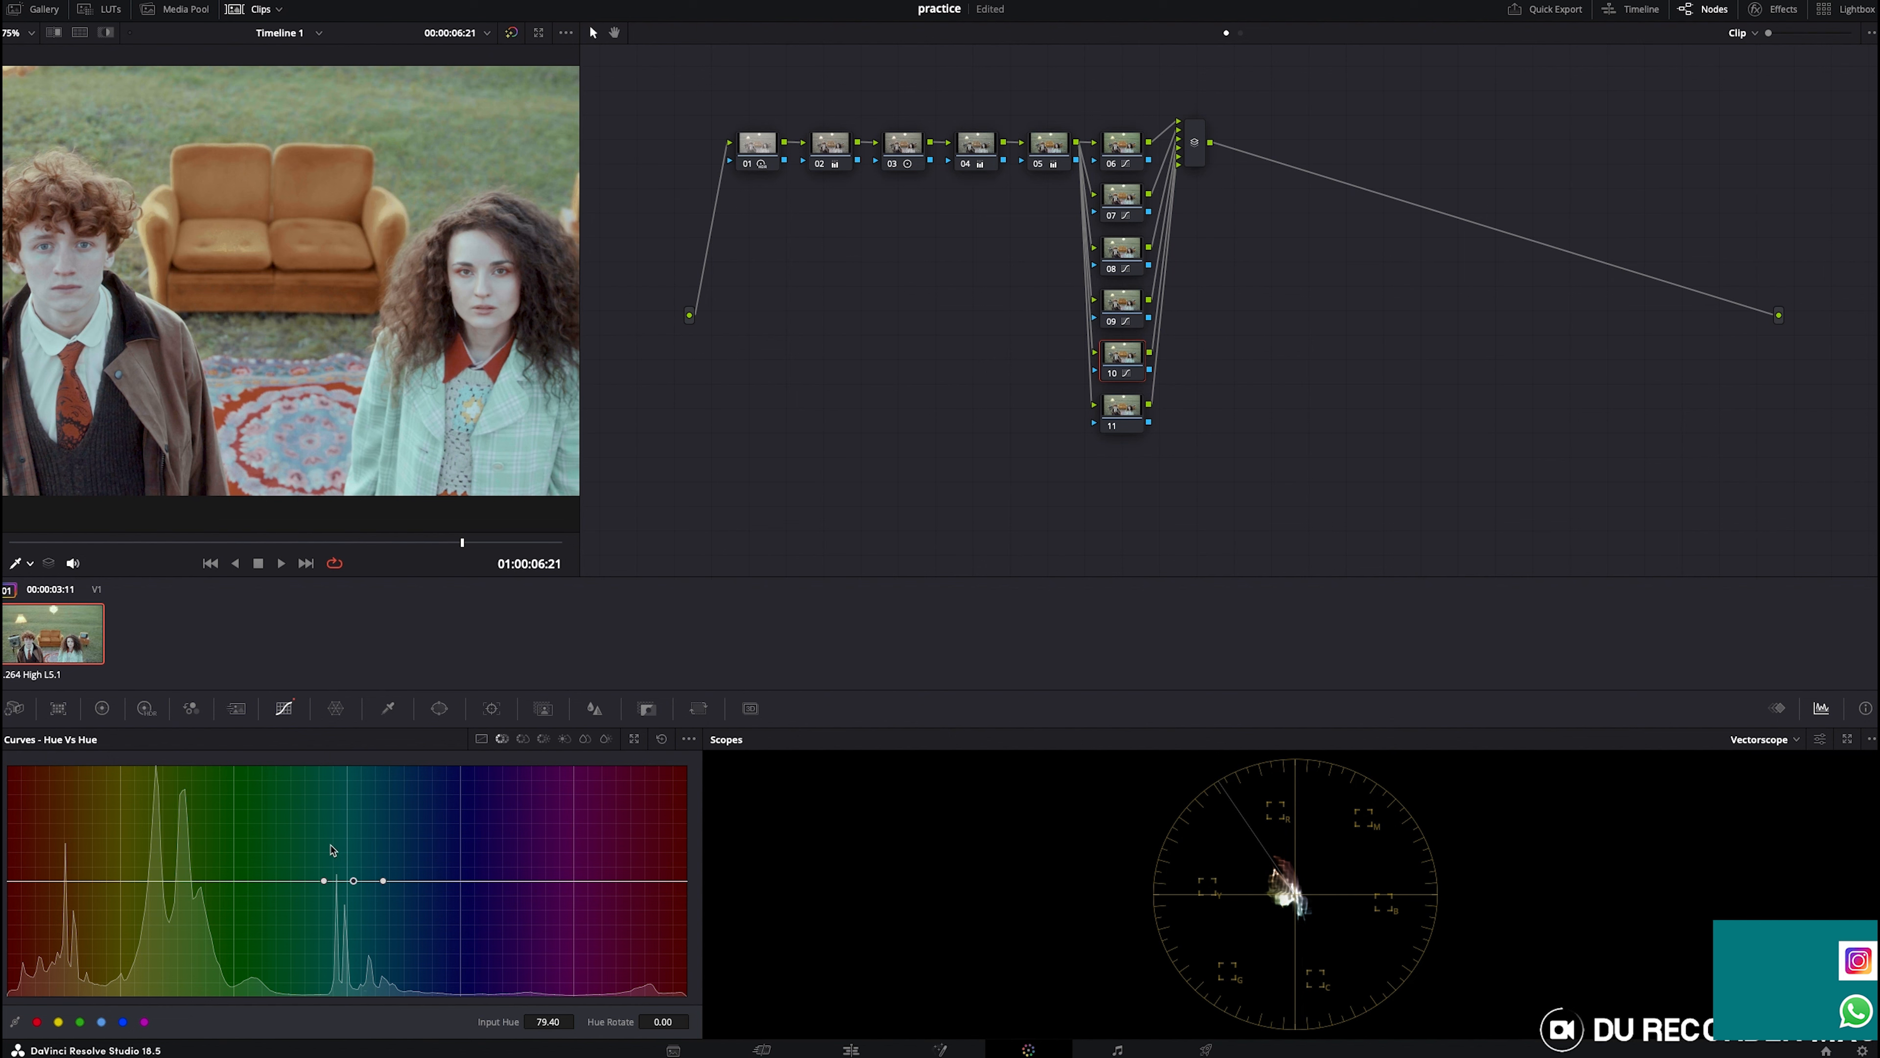
mouse_move(348, 880)
mouse_down()
mouse_move(349, 913)
mouse_move(339, 874)
mouse_up()
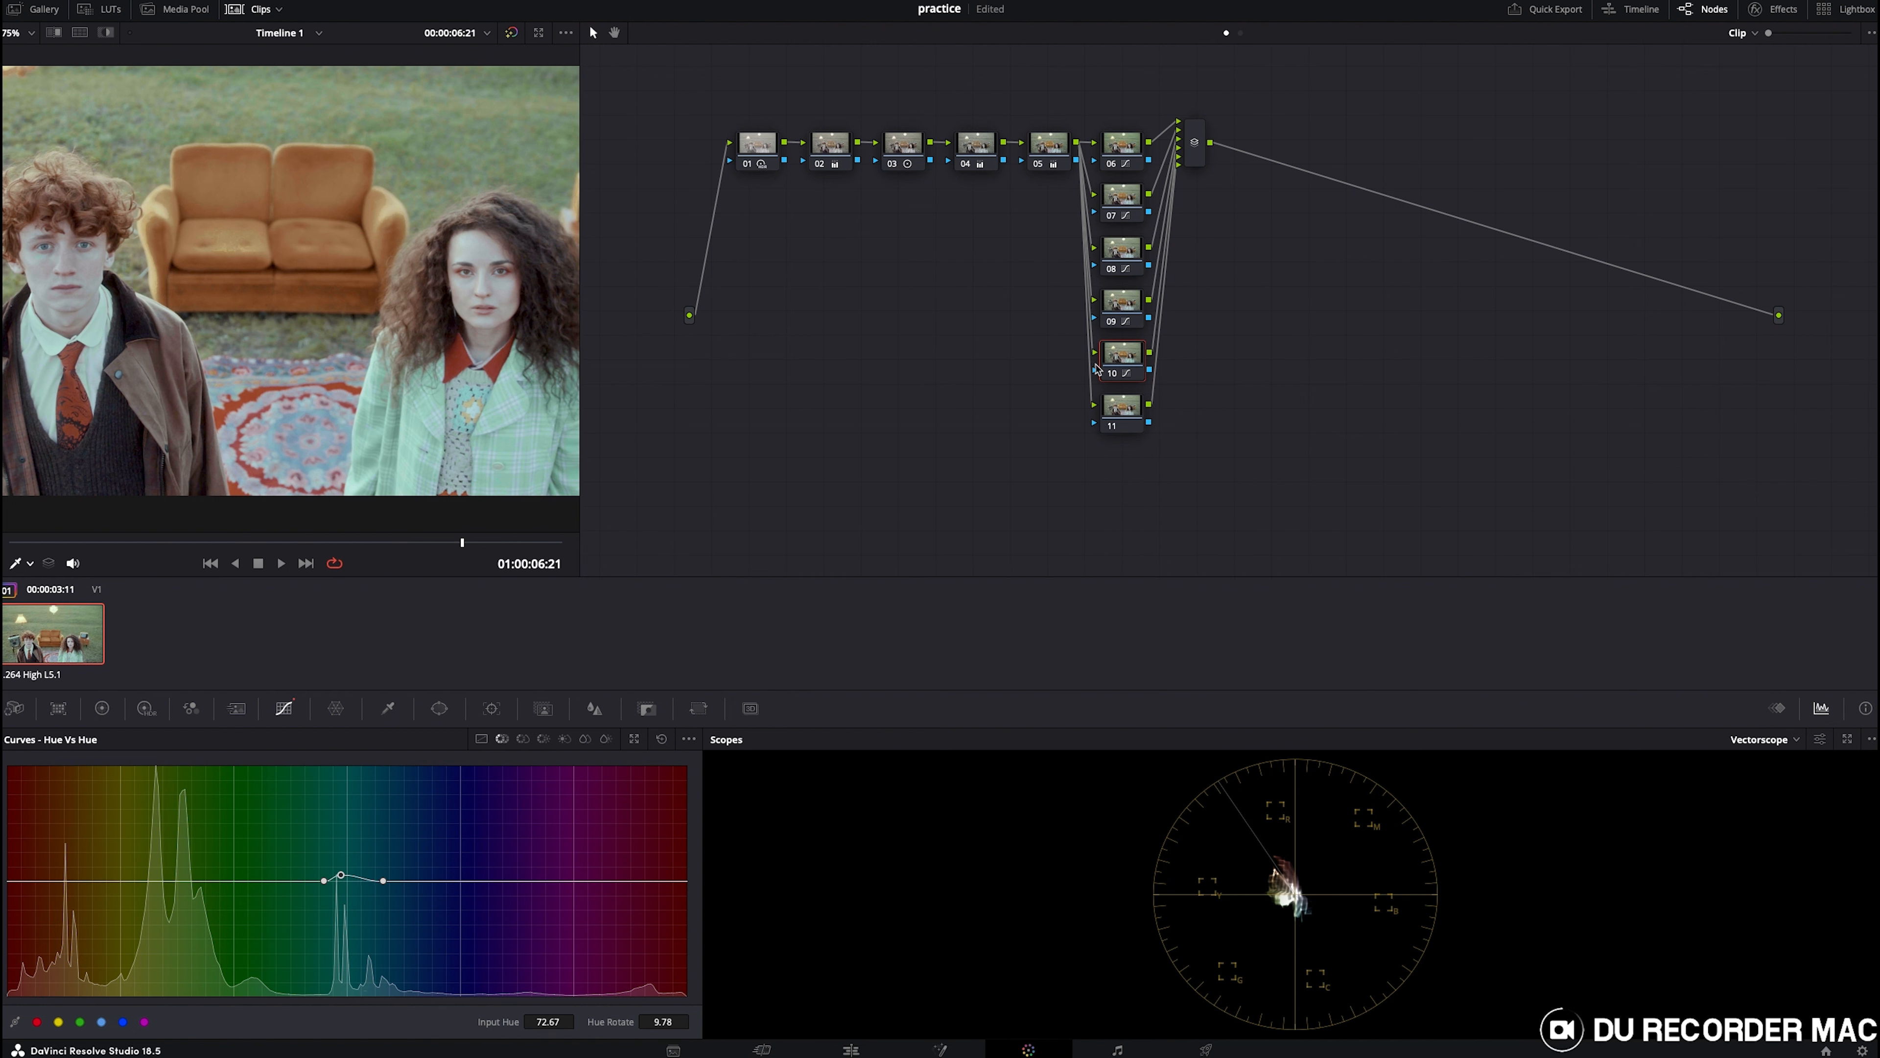
- Toggle the current node and the grade on and off to compare before and after
key(ctrl+d)
key(ctrl+d)
key(ctrl+d)
key(ctrl+d)
scroll(384, 353, down, 5)
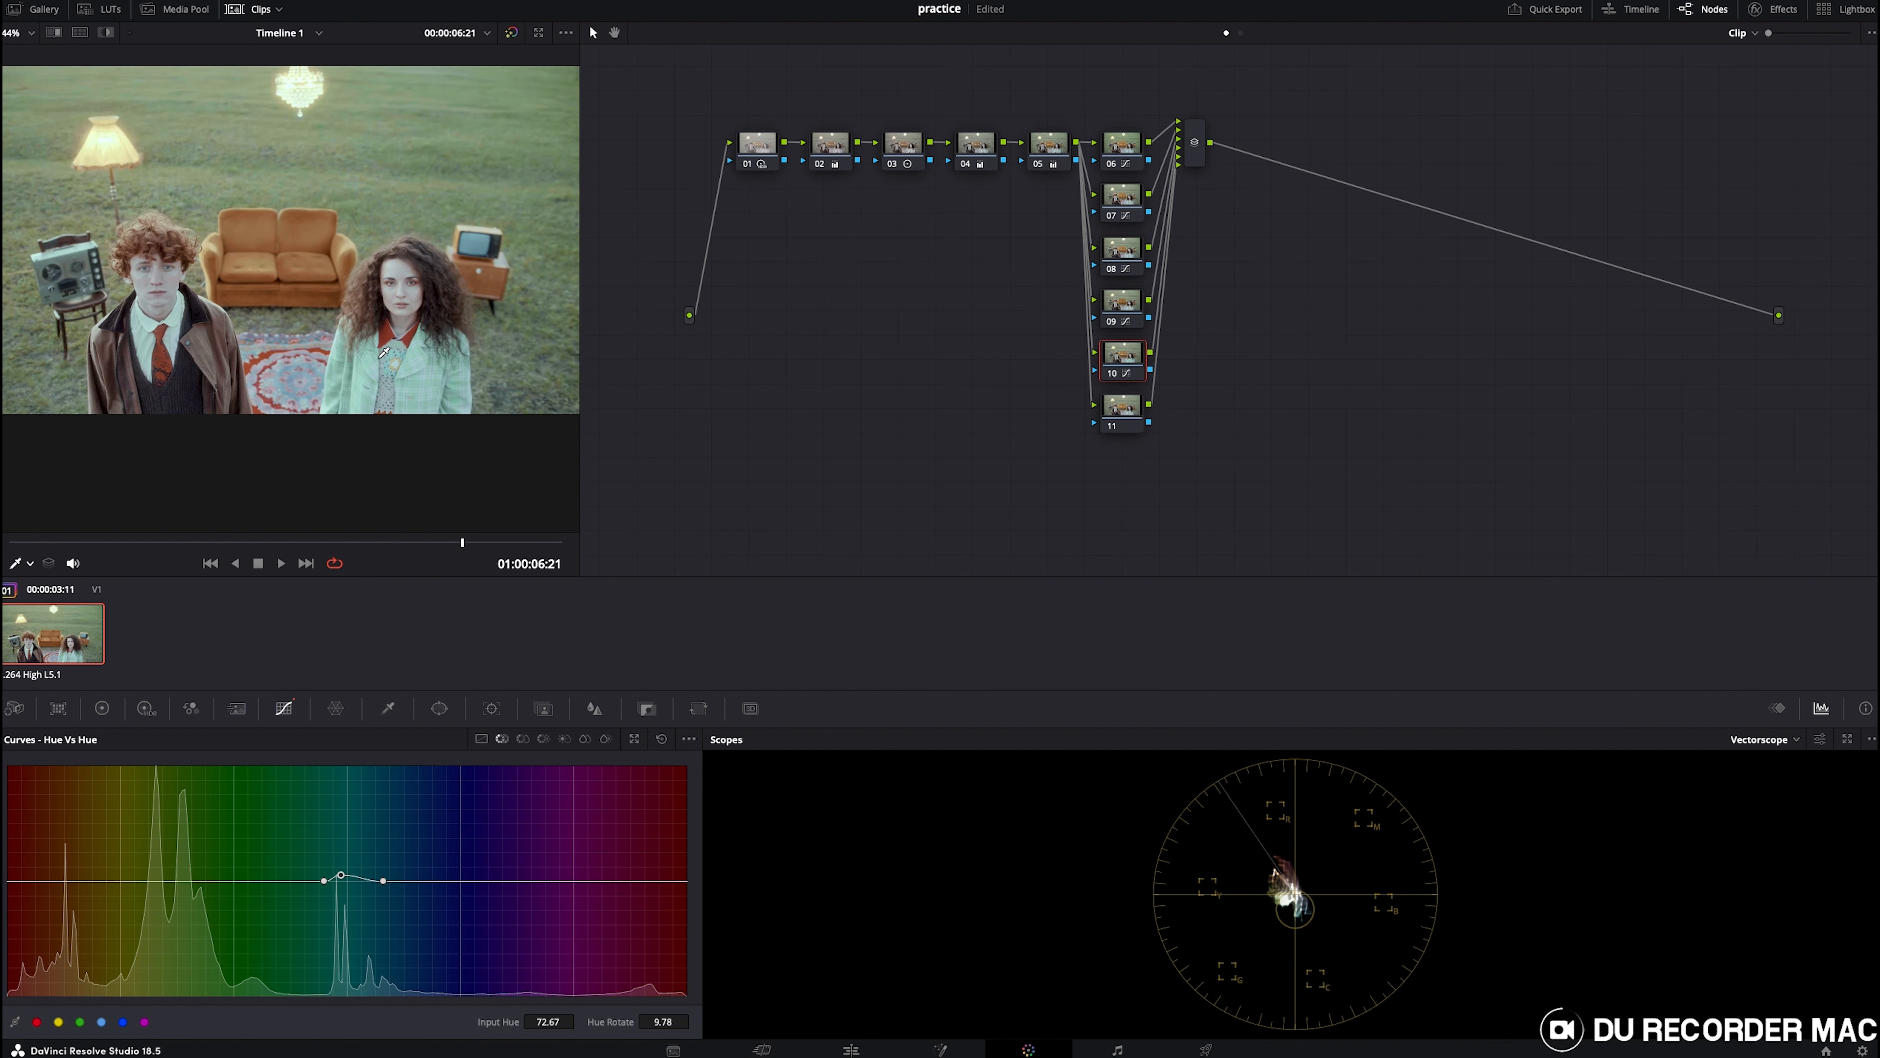
key(alt+d)
key(alt+d)
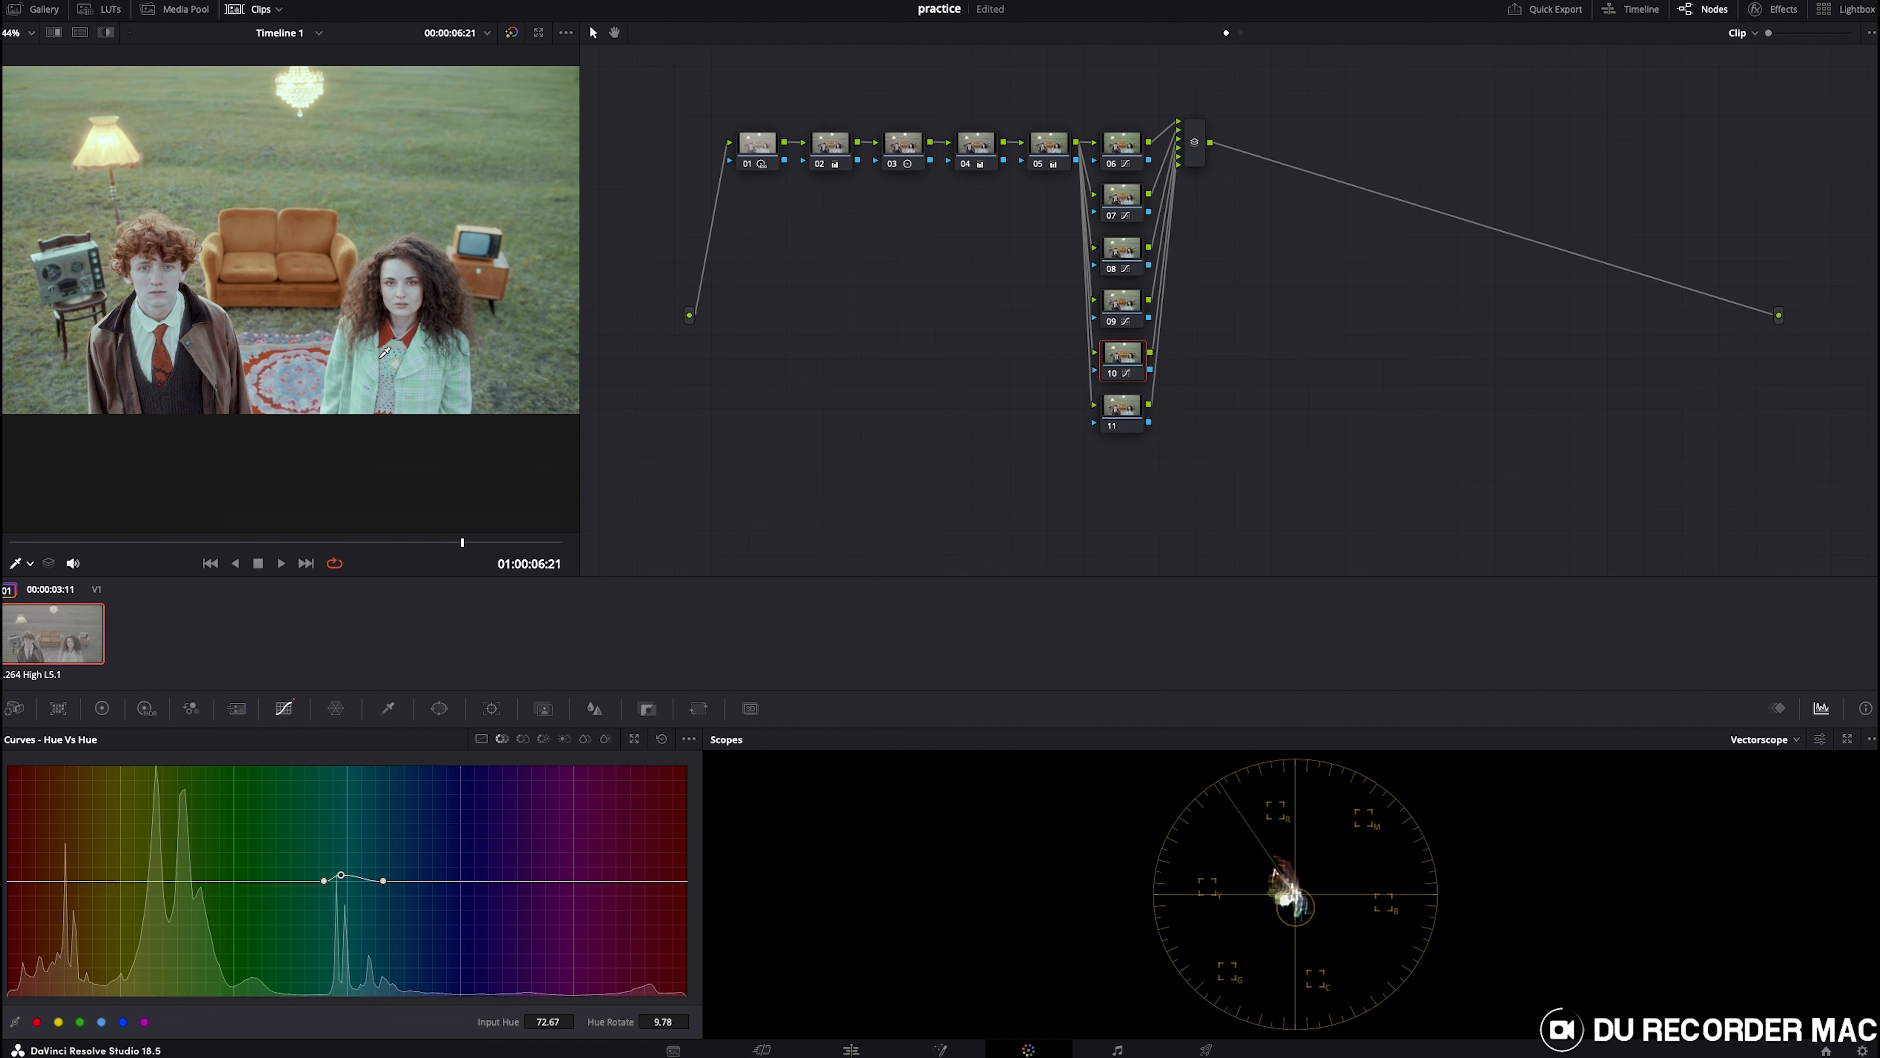
- Select node 11 and return to the first frame of the clip
click(1117, 402)
scroll(194, 323, up, 2)
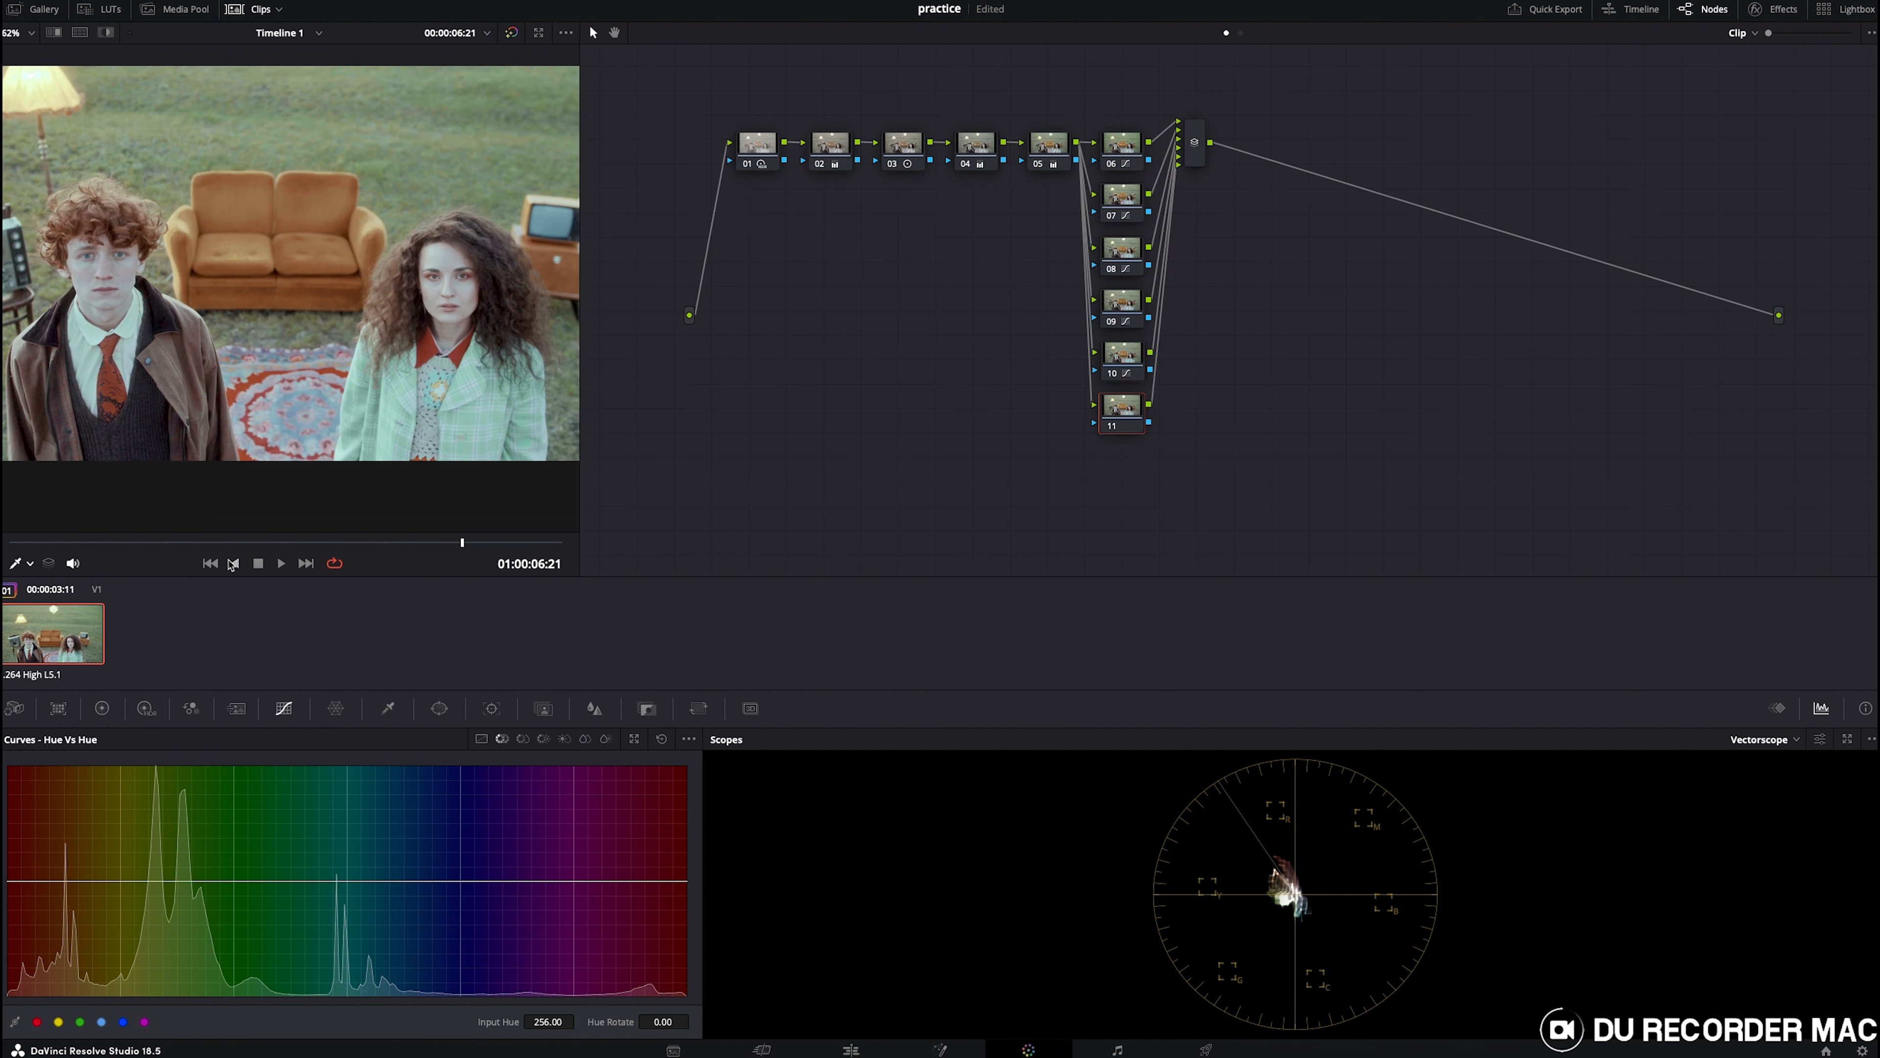
key(Home)
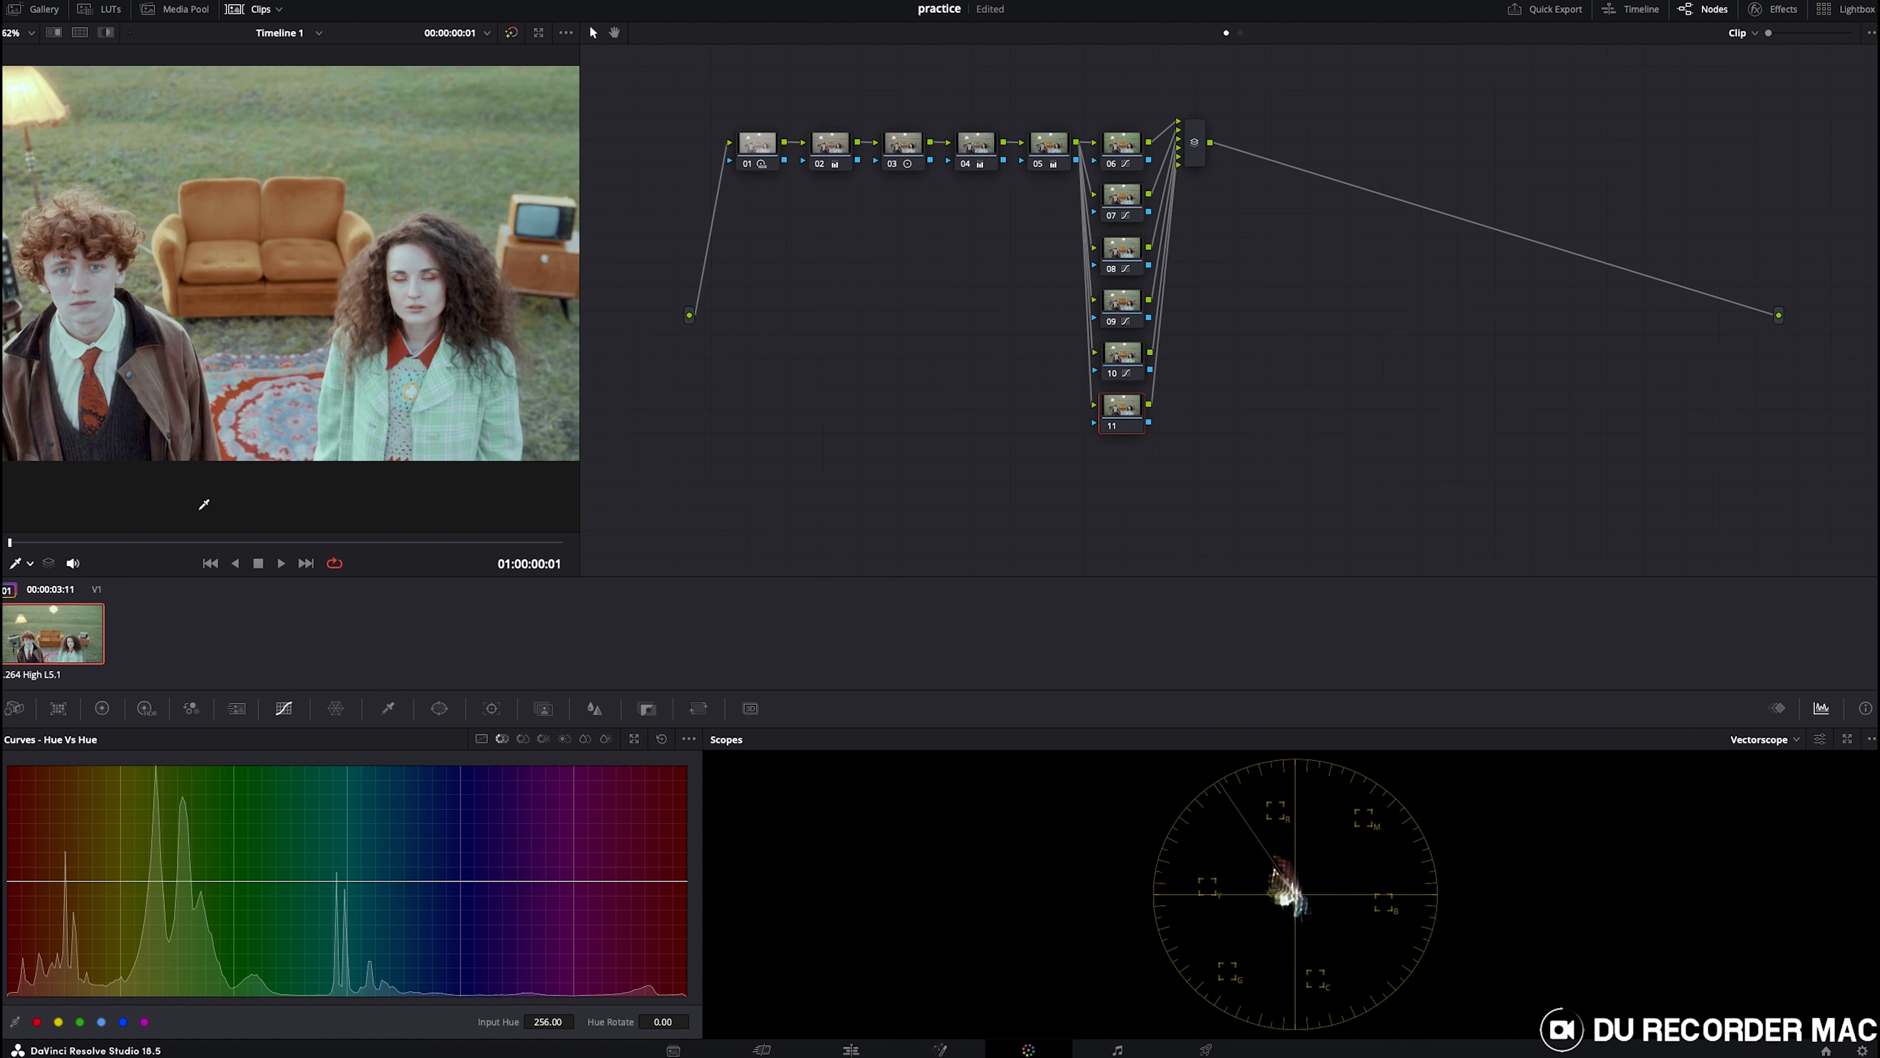
scroll(204, 505, up, 1)
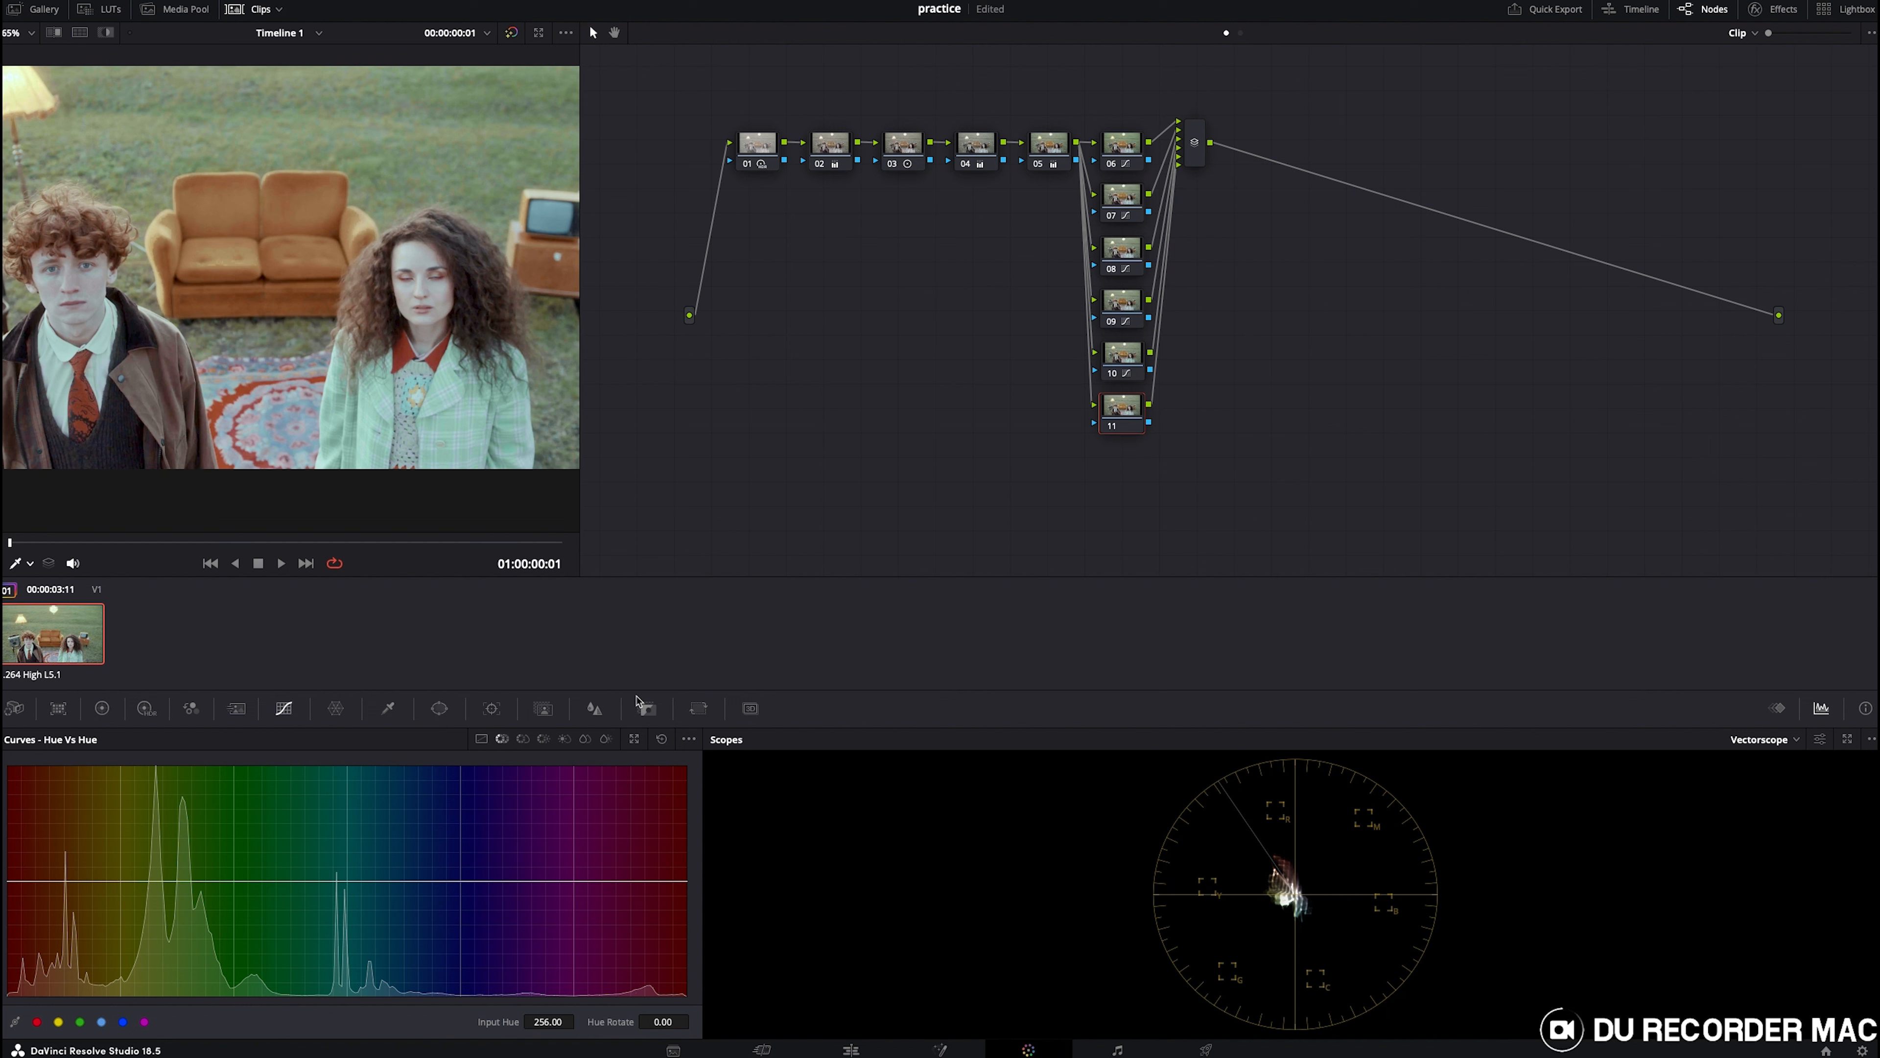
key(shift+z)
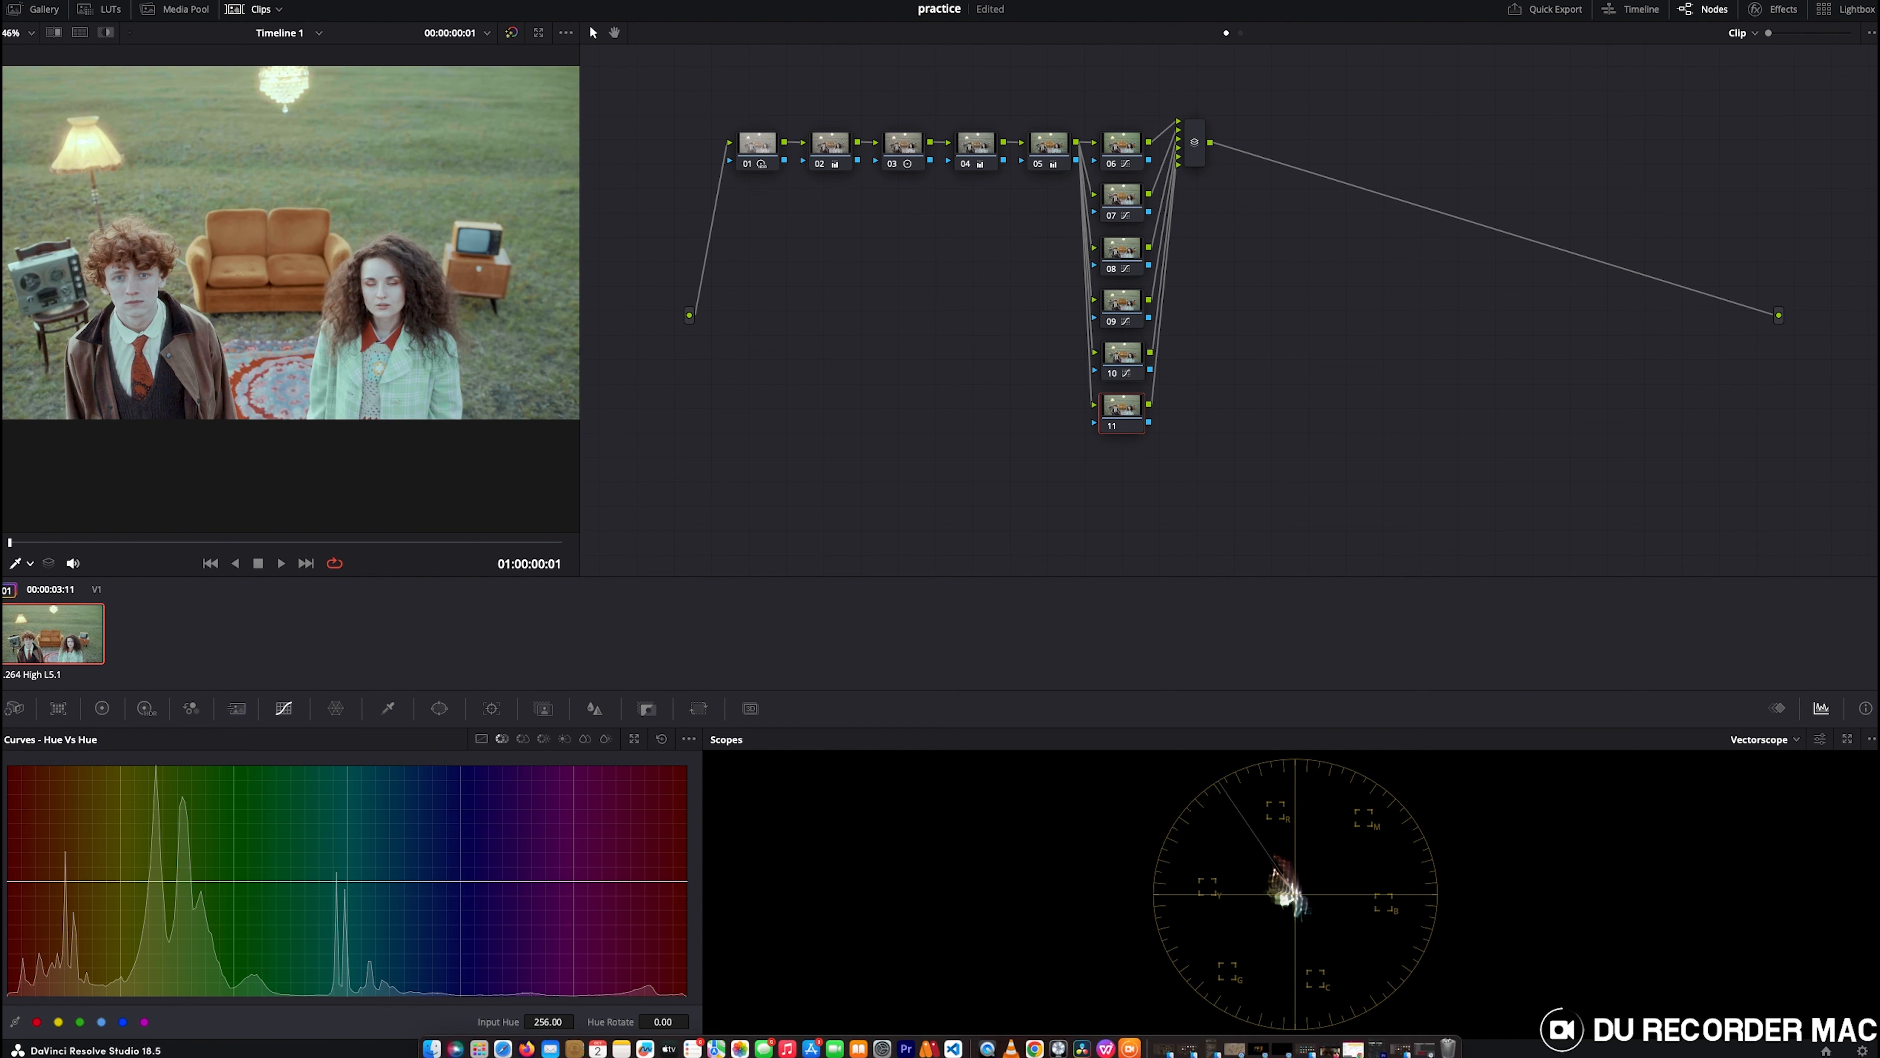
scroll(237, 474, up, 3)
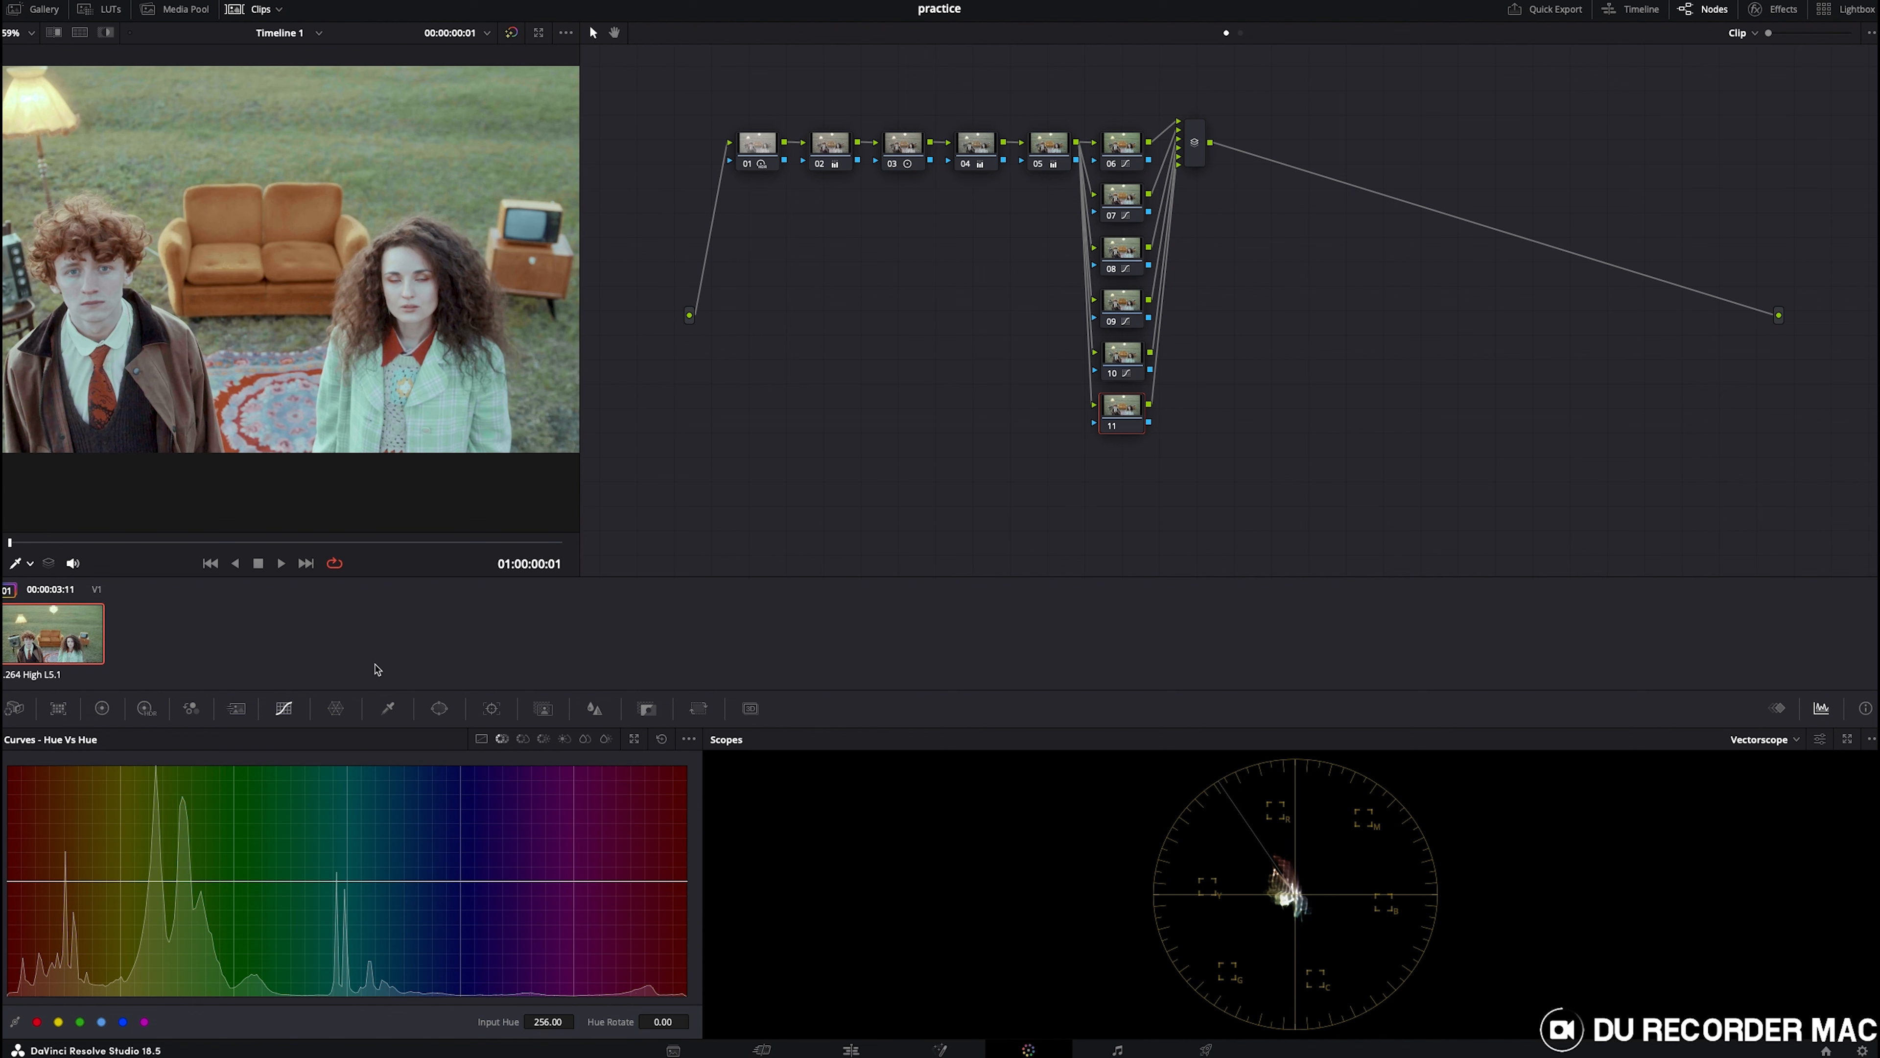
click(441, 708)
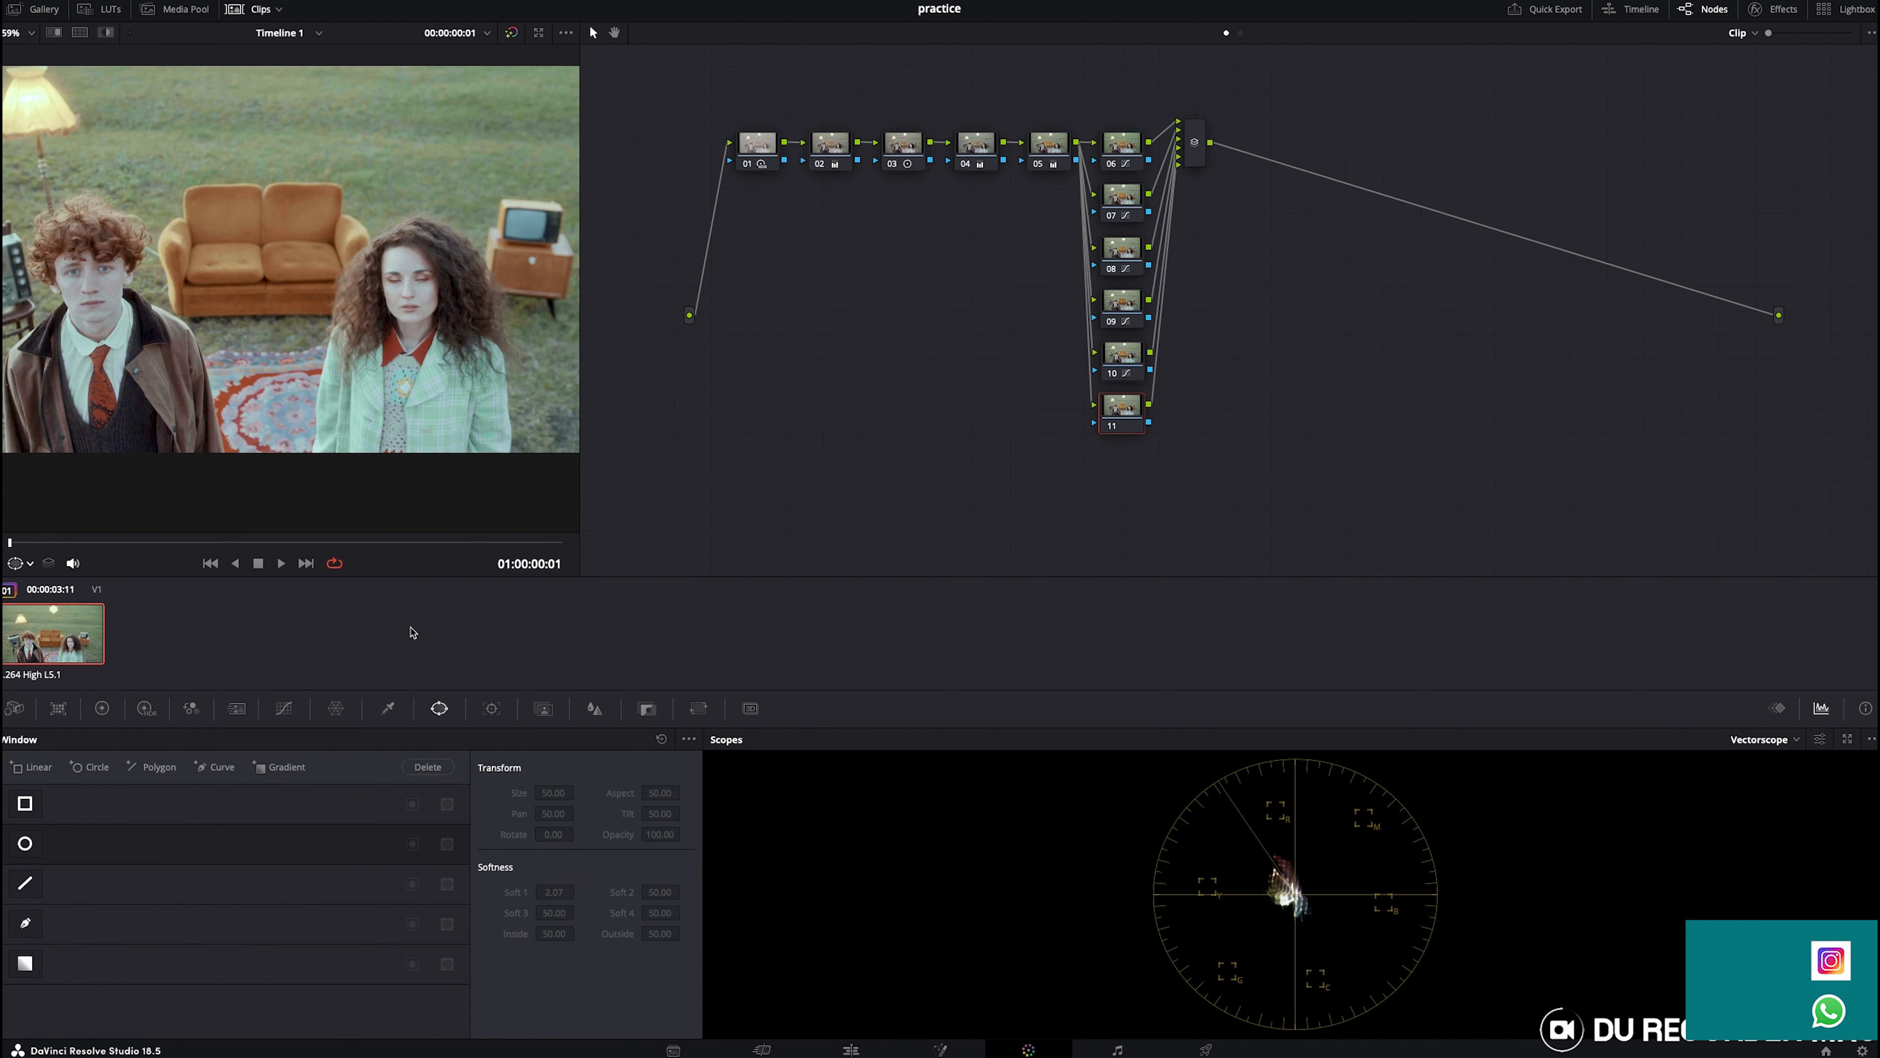
click(388, 708)
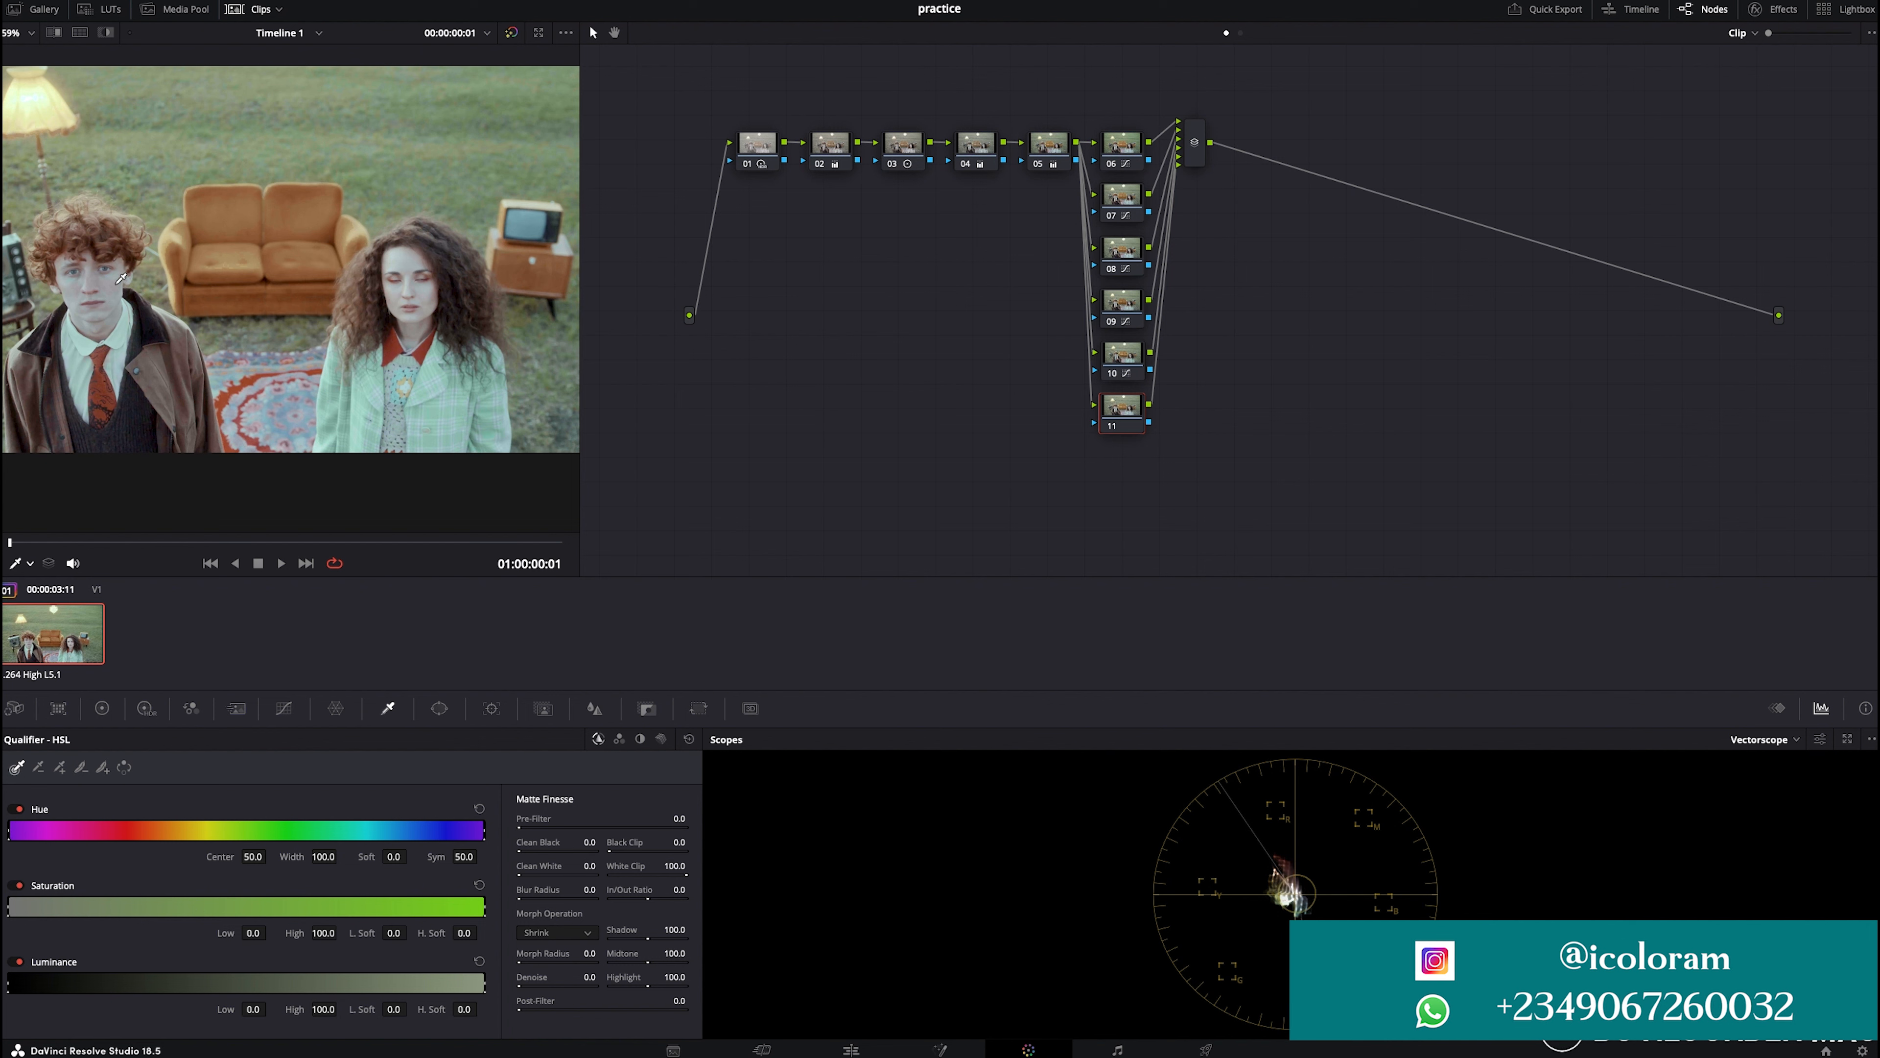
click(131, 276)
click(106, 31)
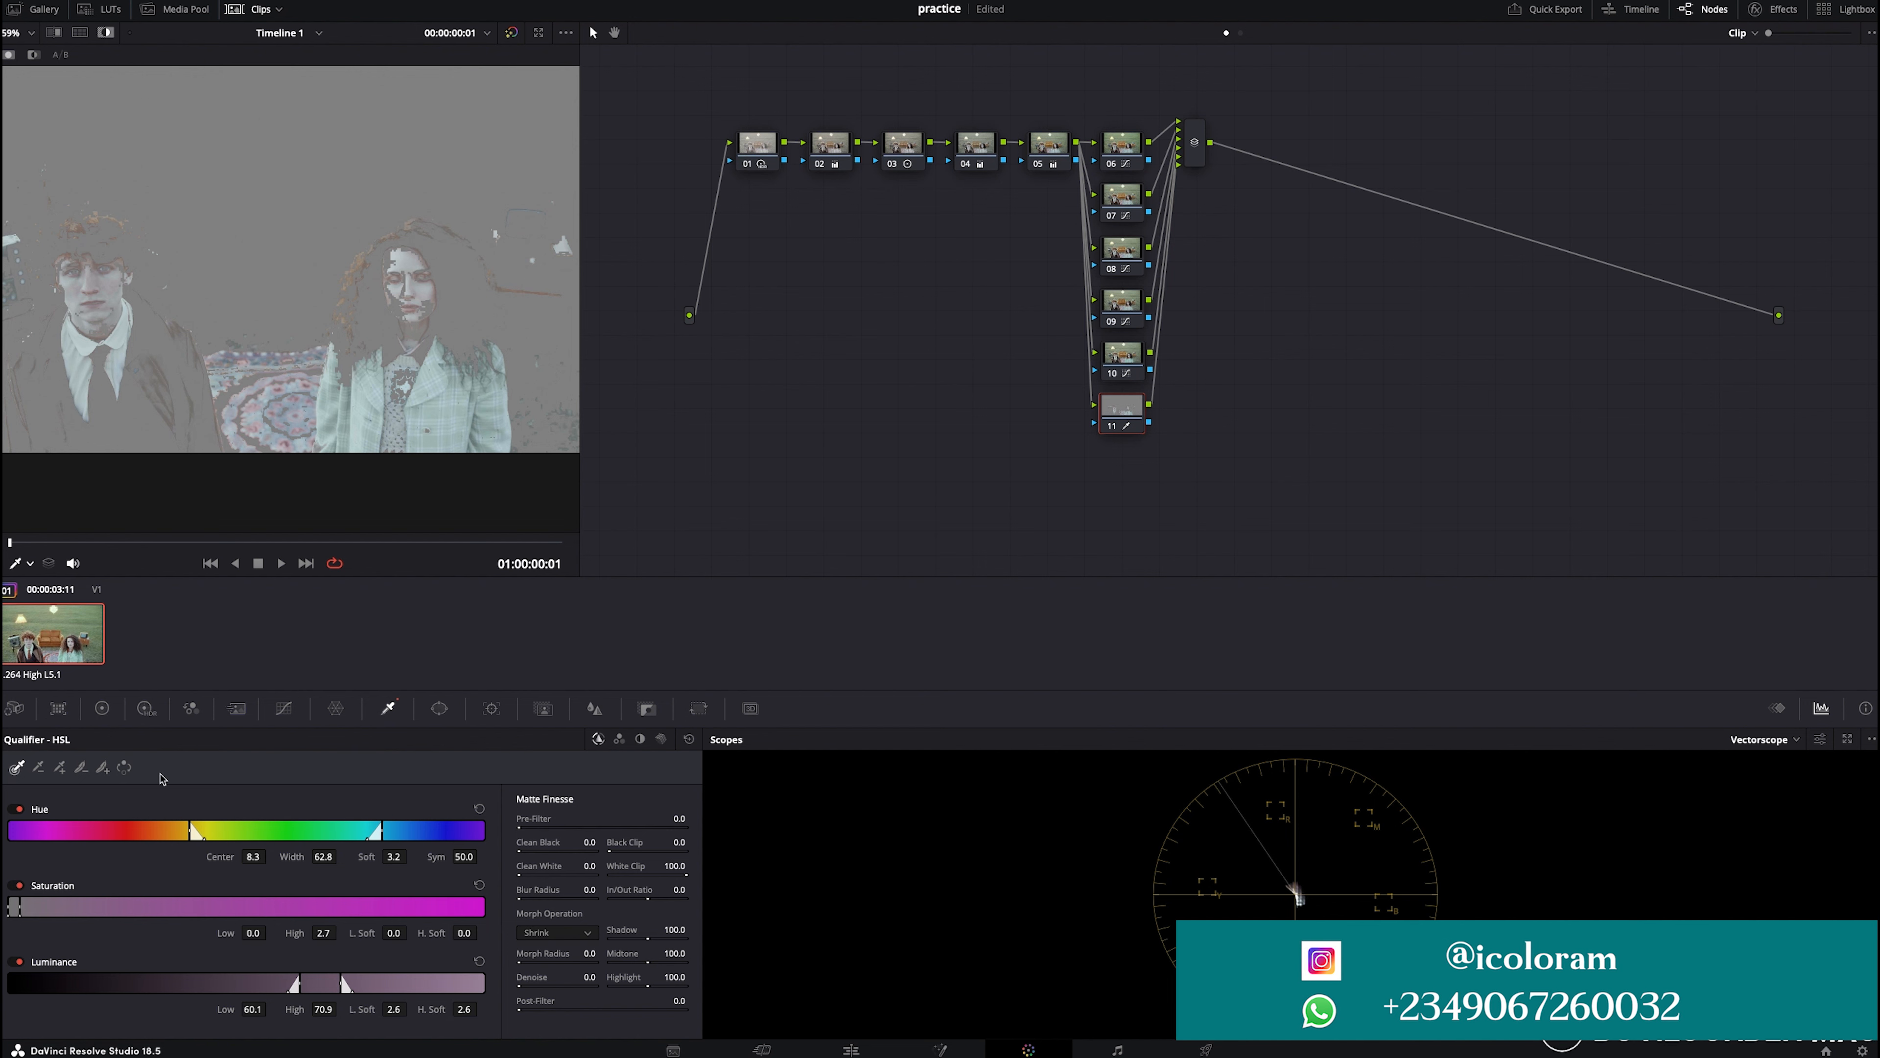
drag(365, 835, 425, 832)
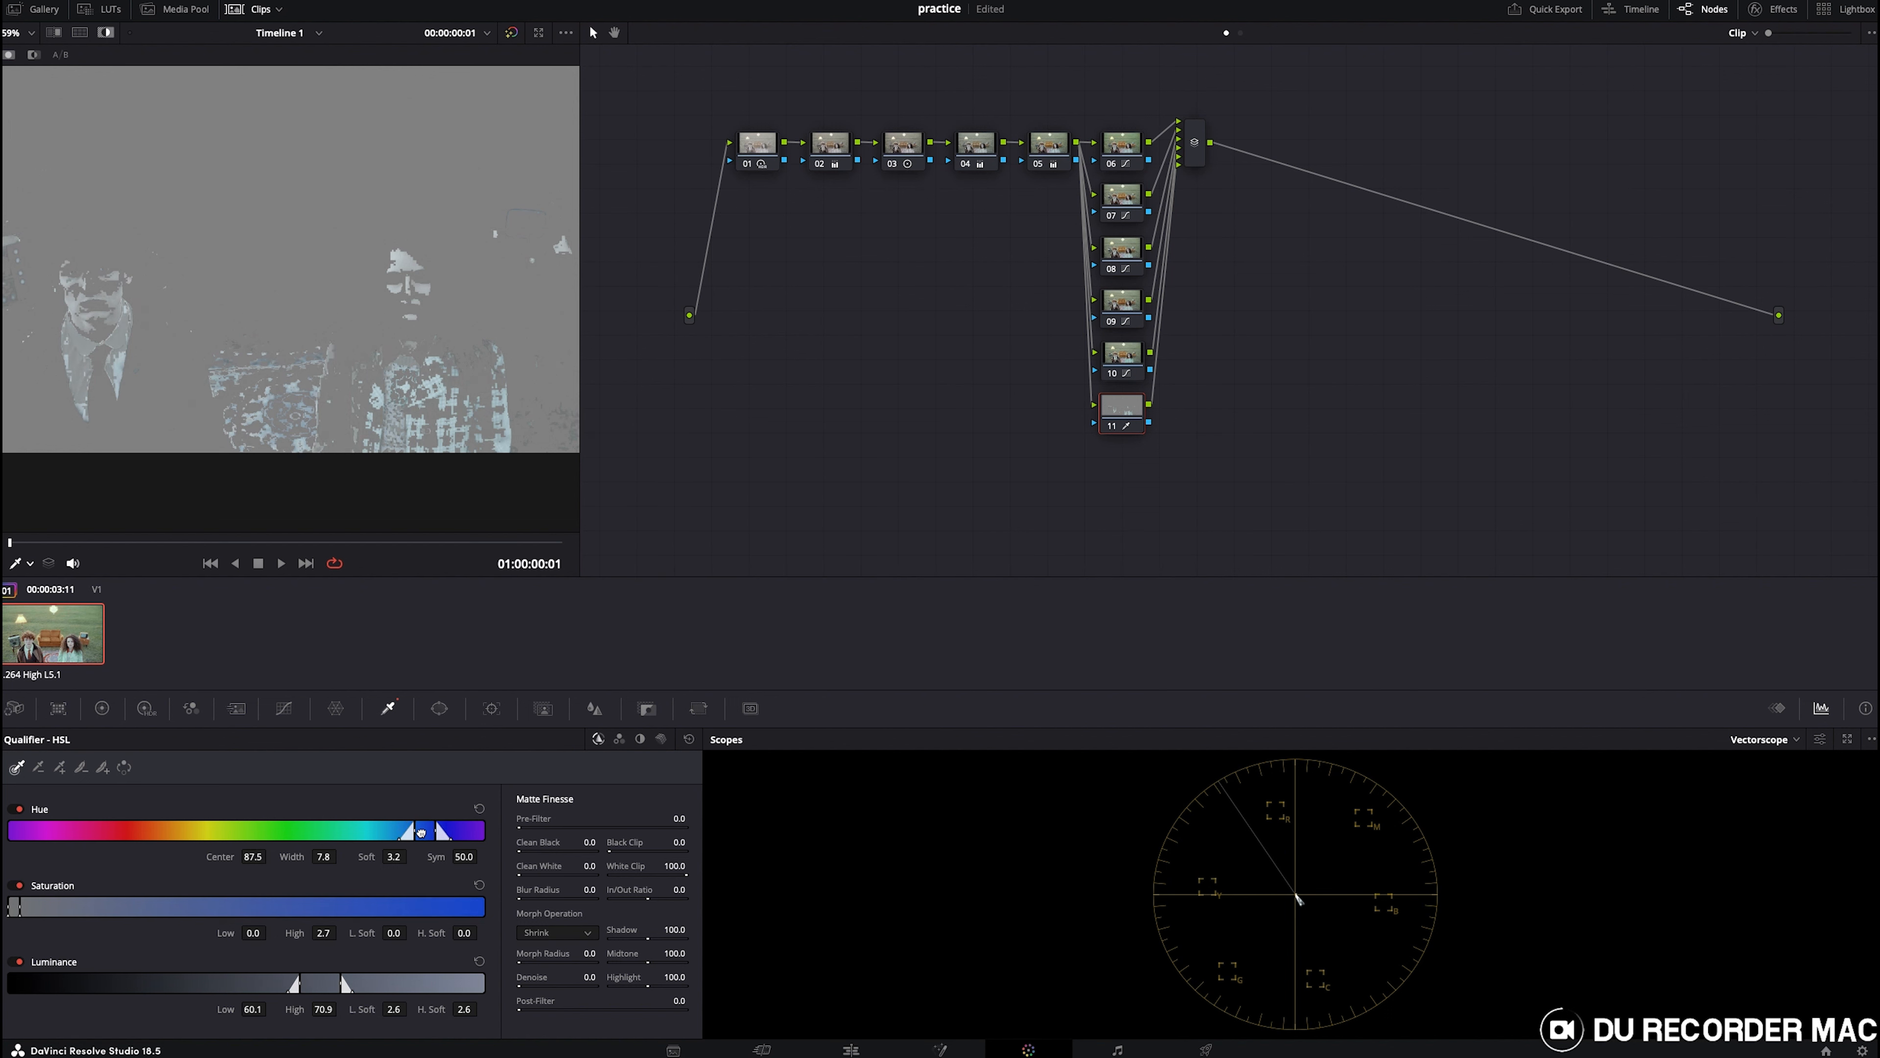
drag(307, 820, 419, 835)
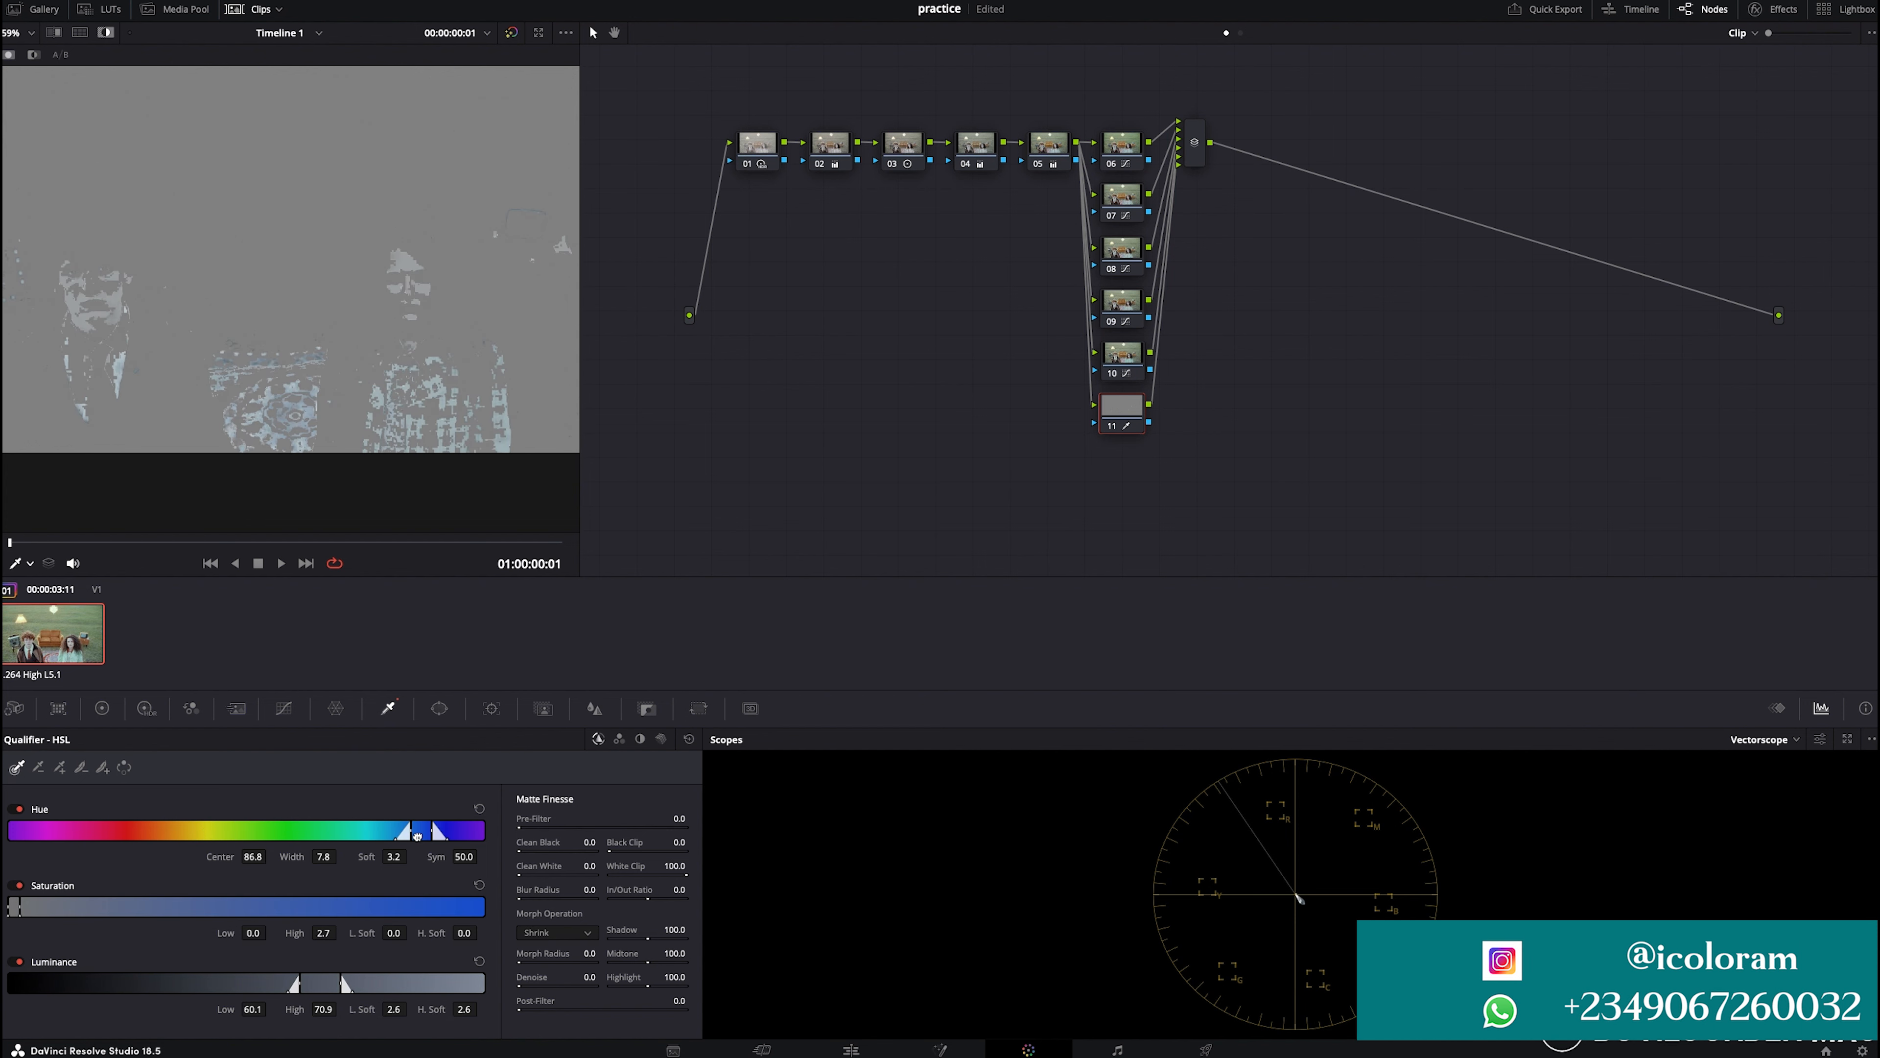
click(689, 740)
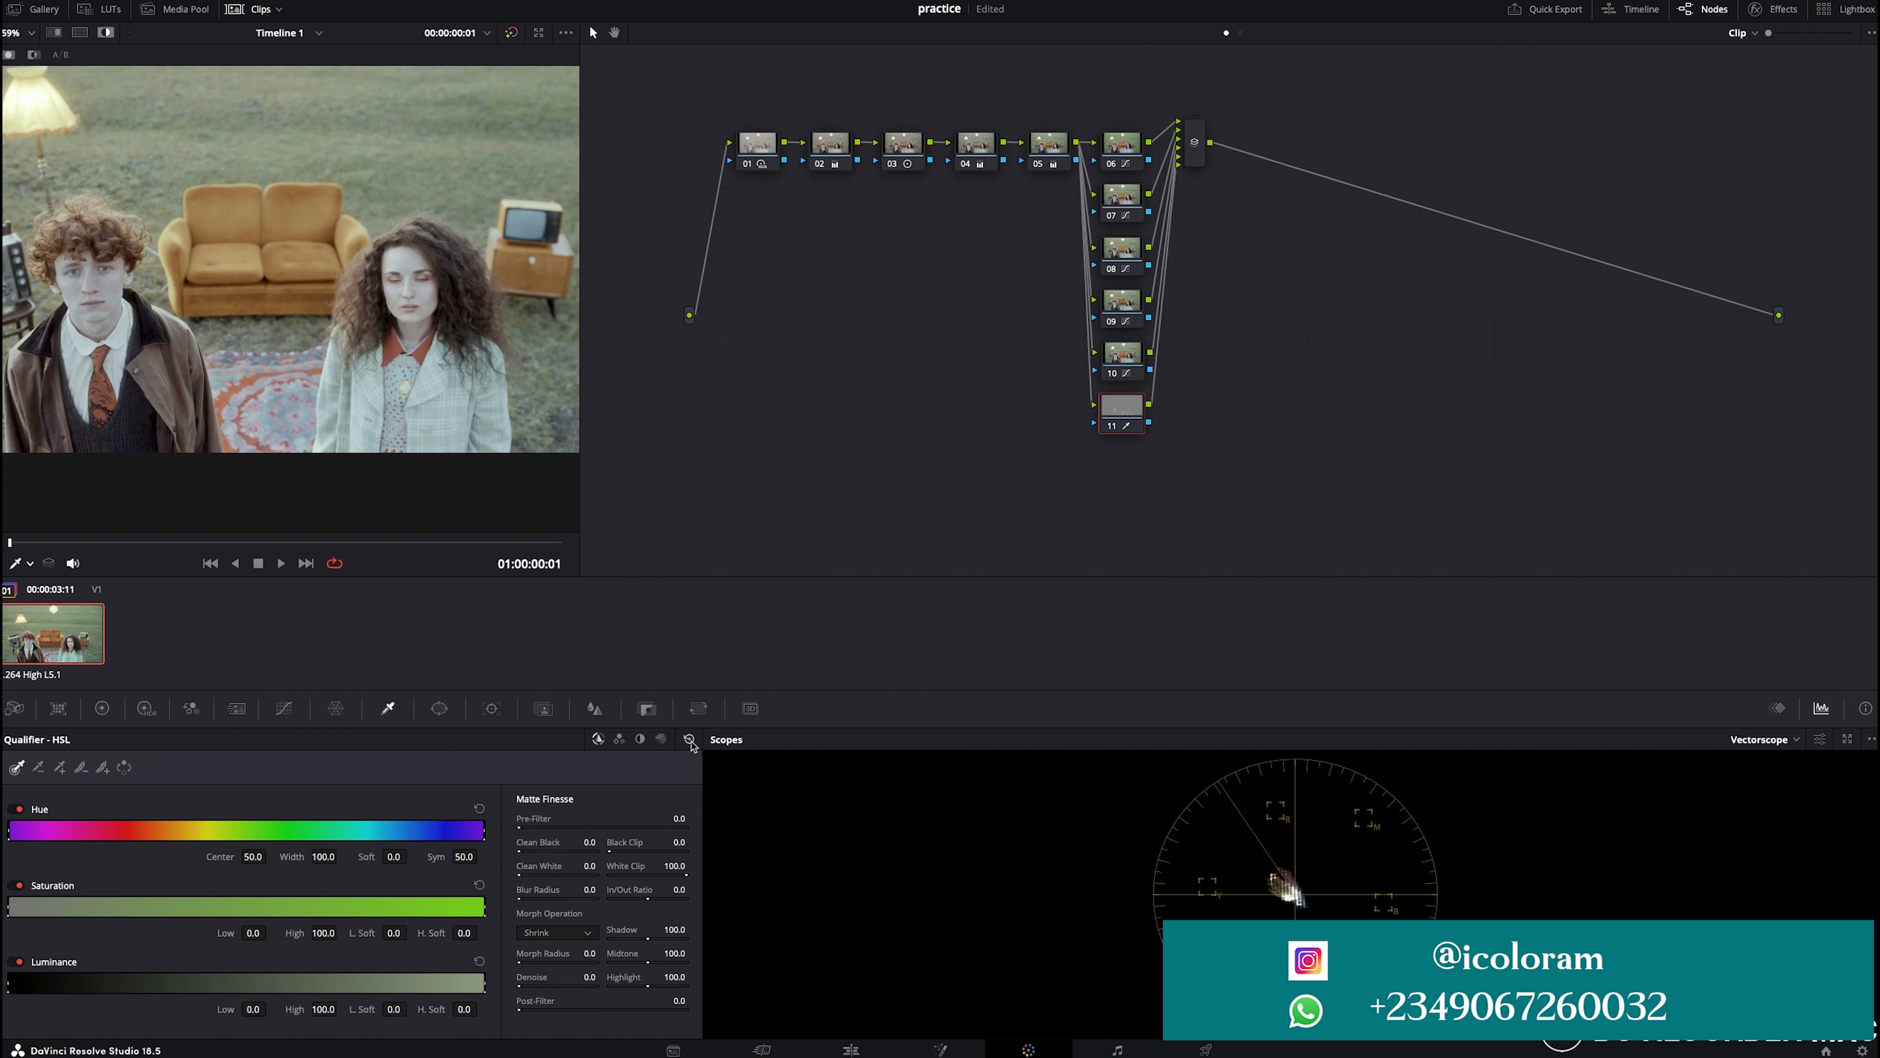
- Enable a curve window on node 11
click(439, 708)
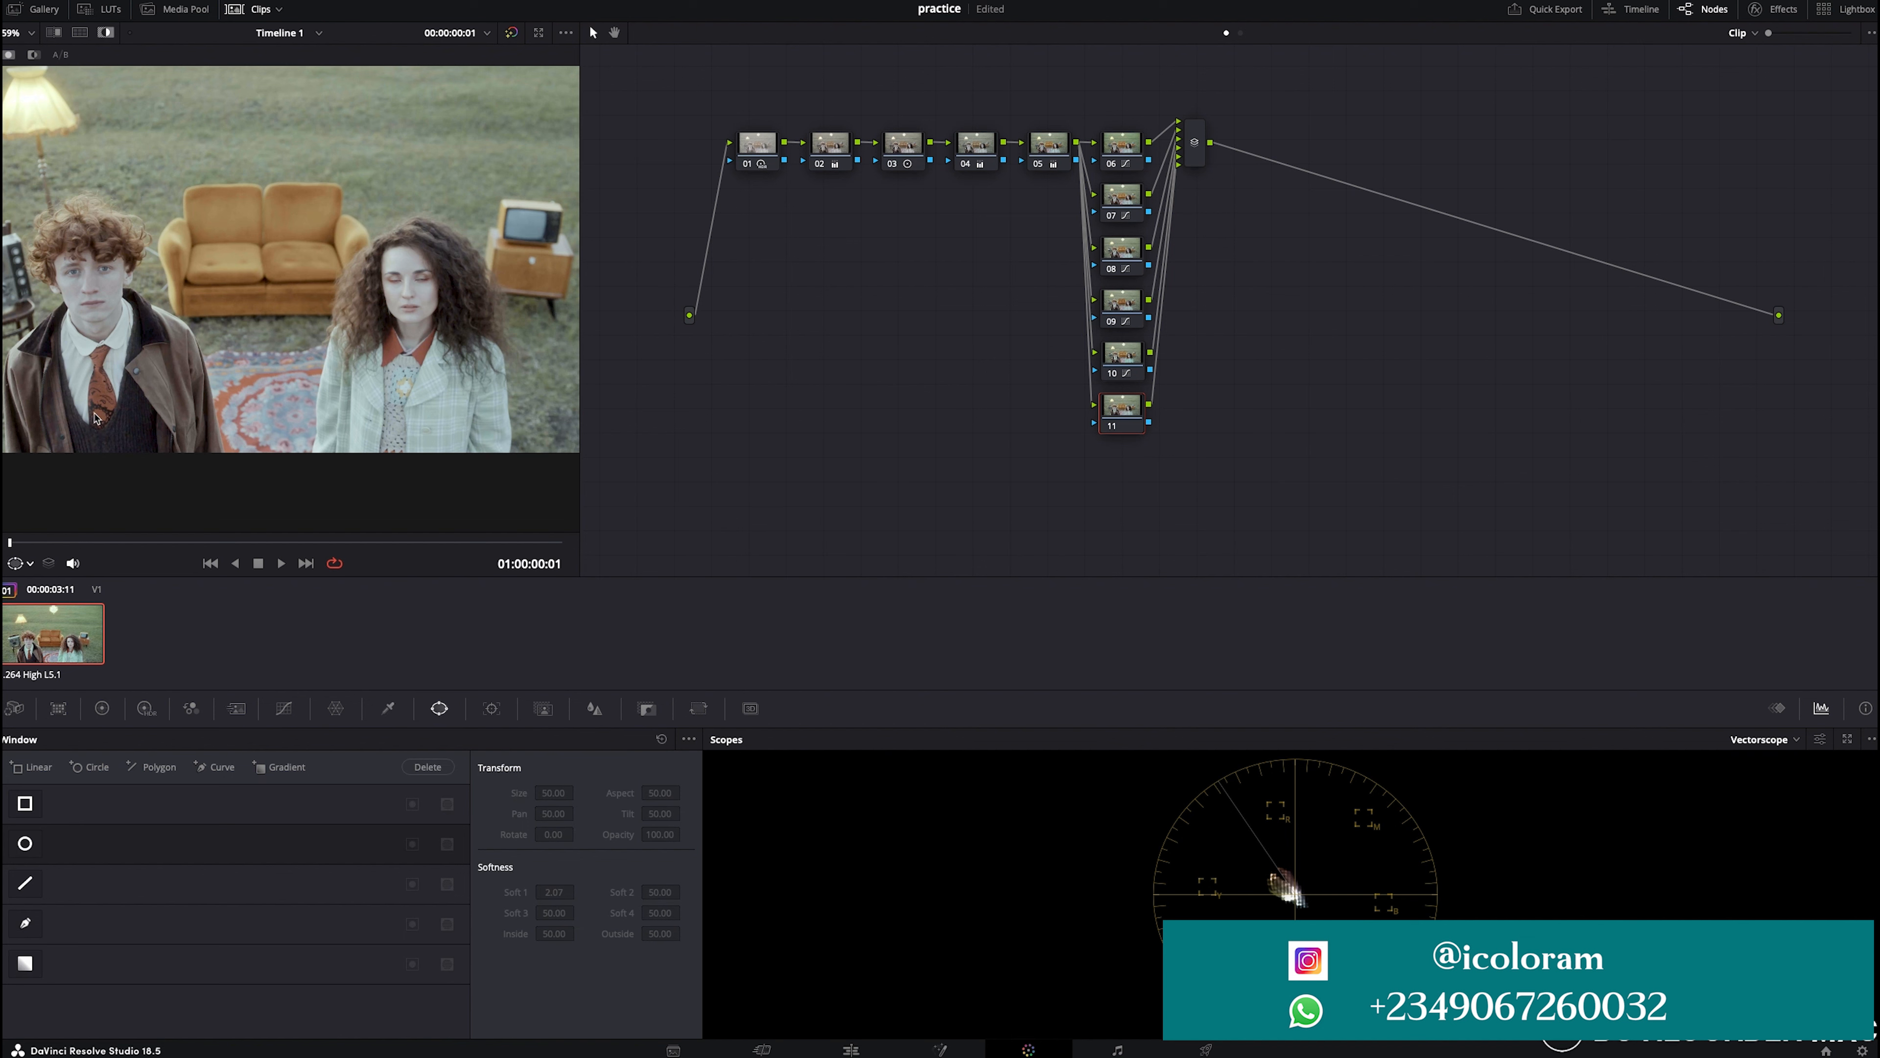
scroll(95, 417, down, 1)
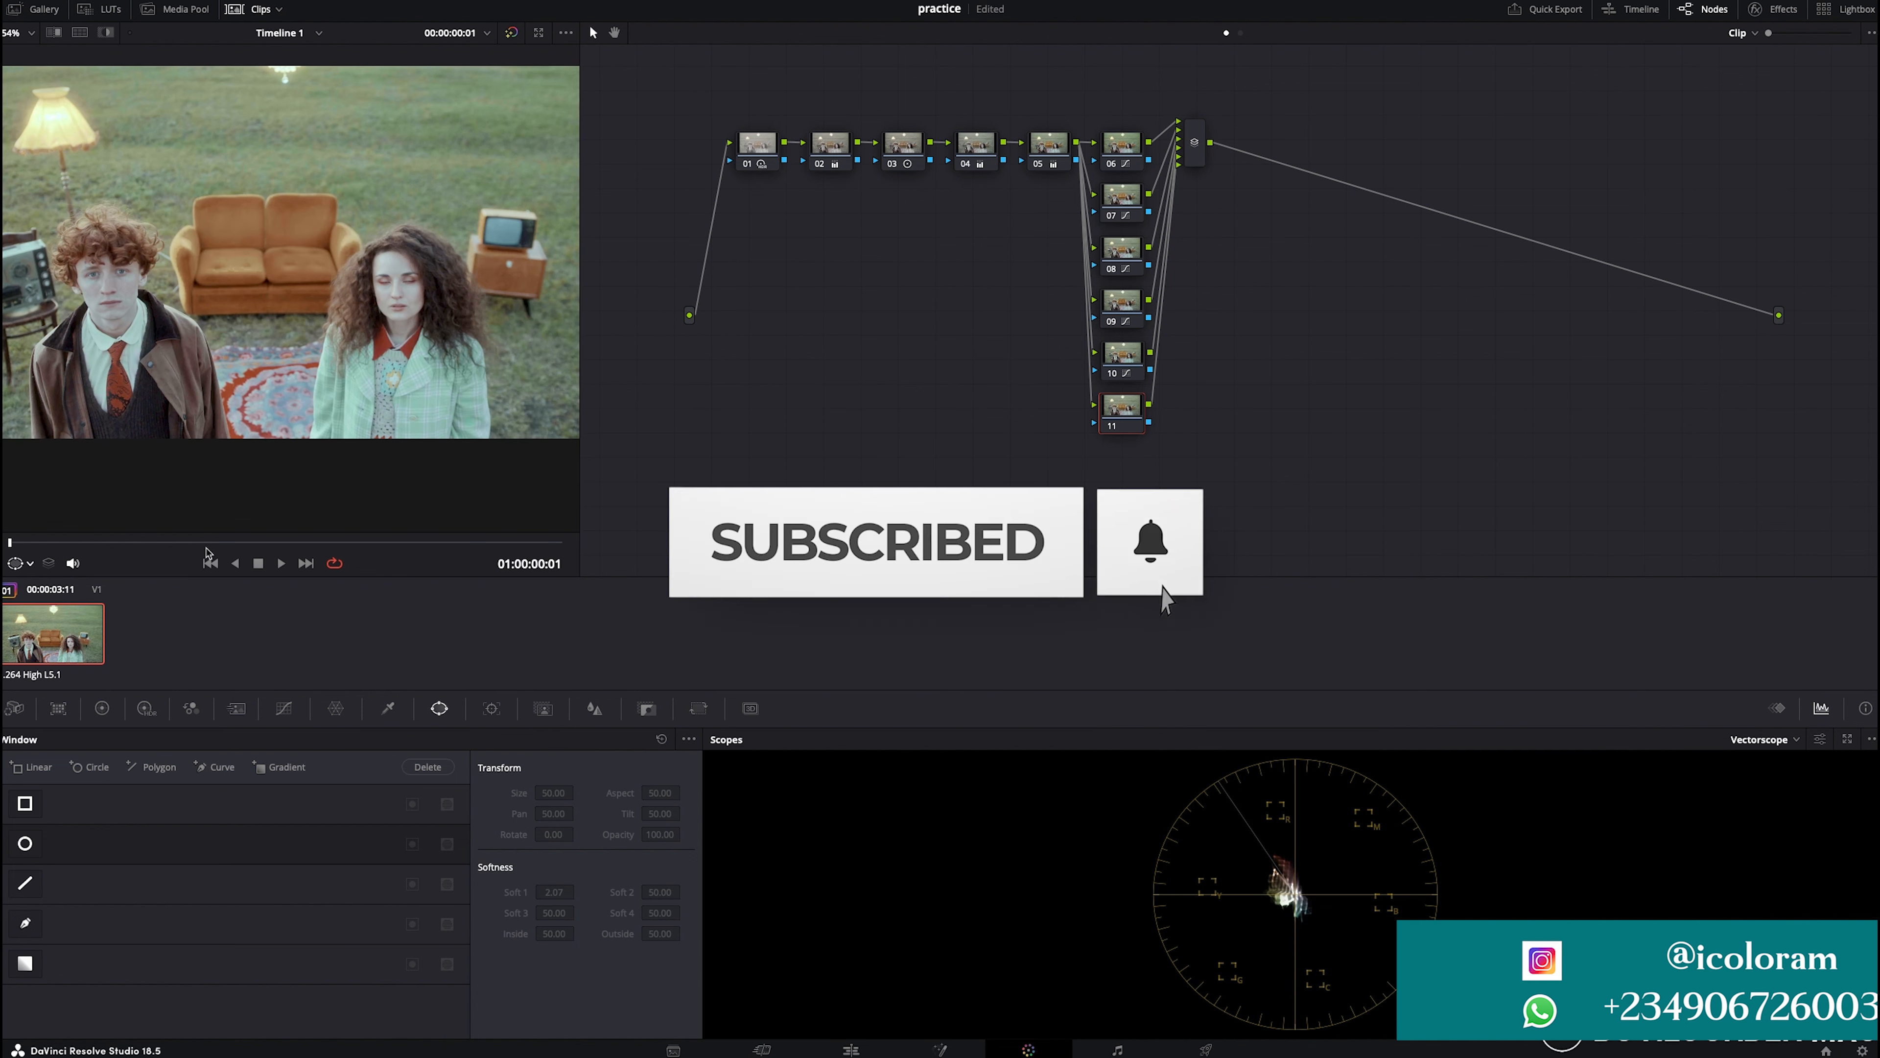
click(26, 925)
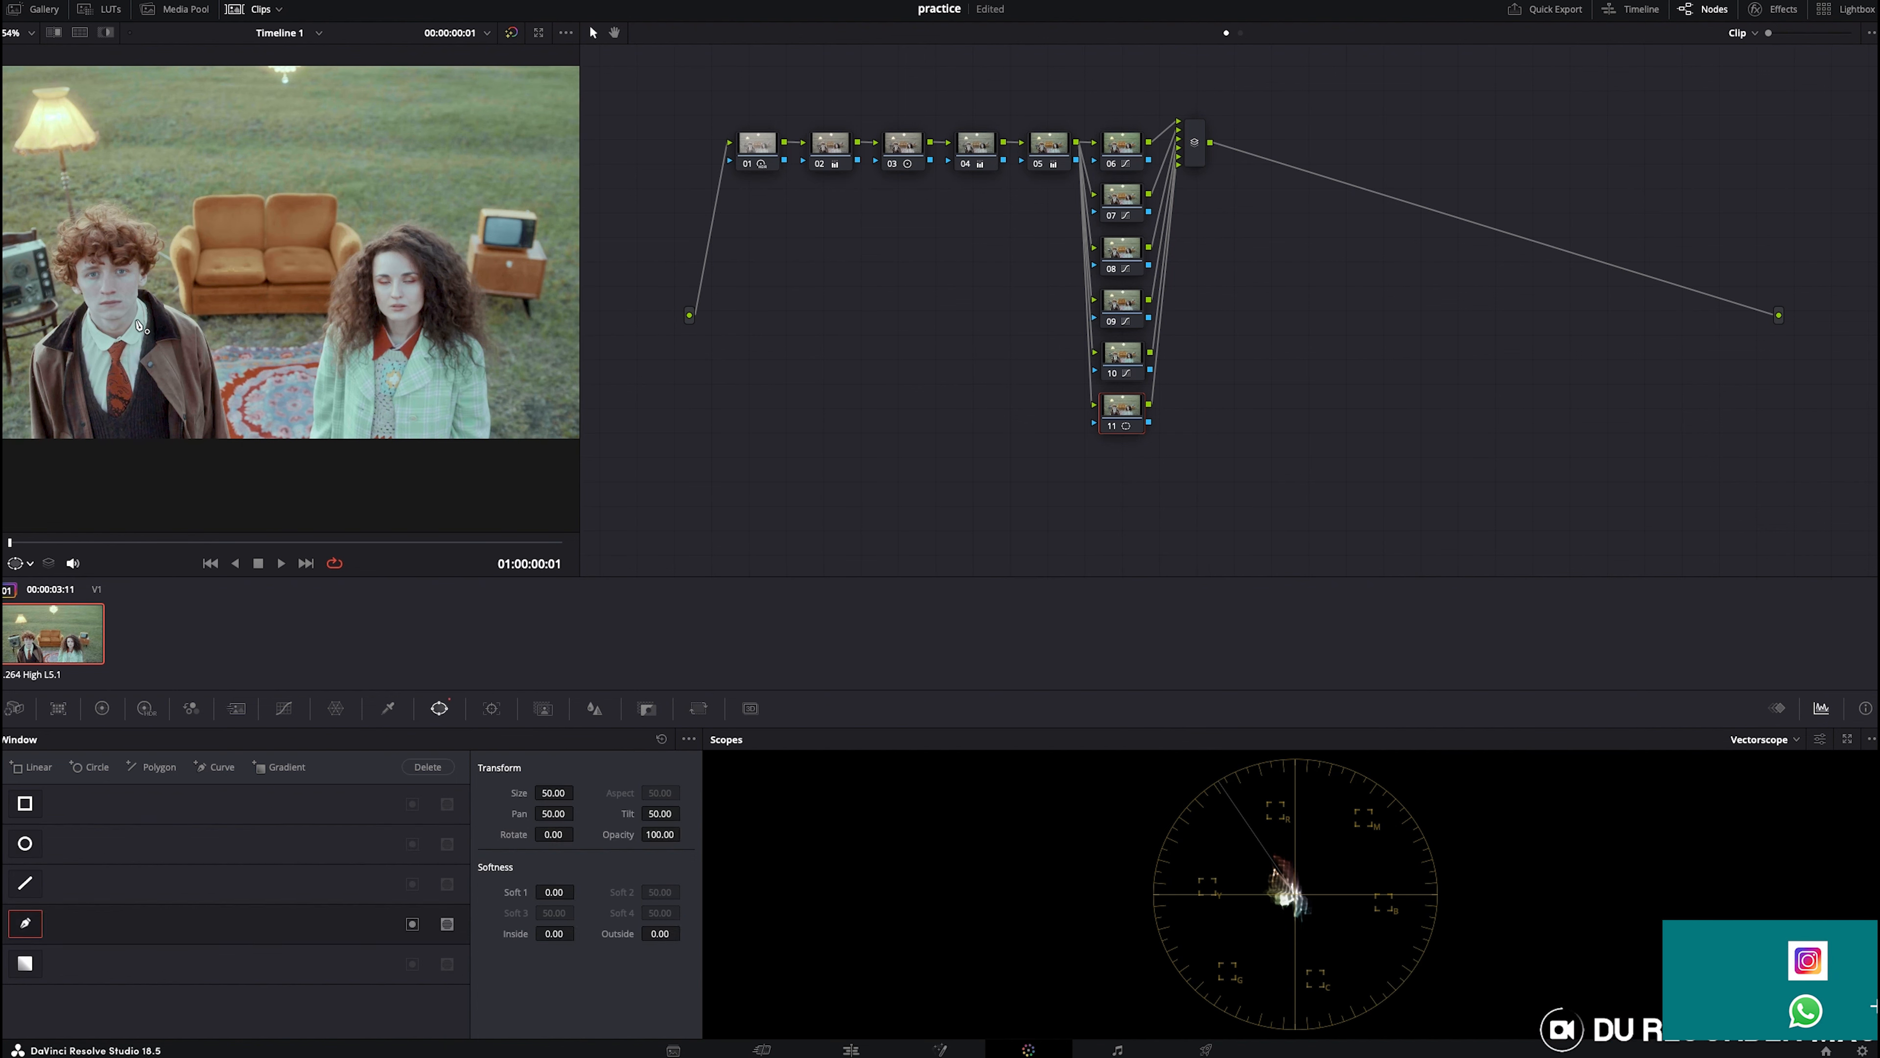
scroll(127, 305, up, 4)
key(space)
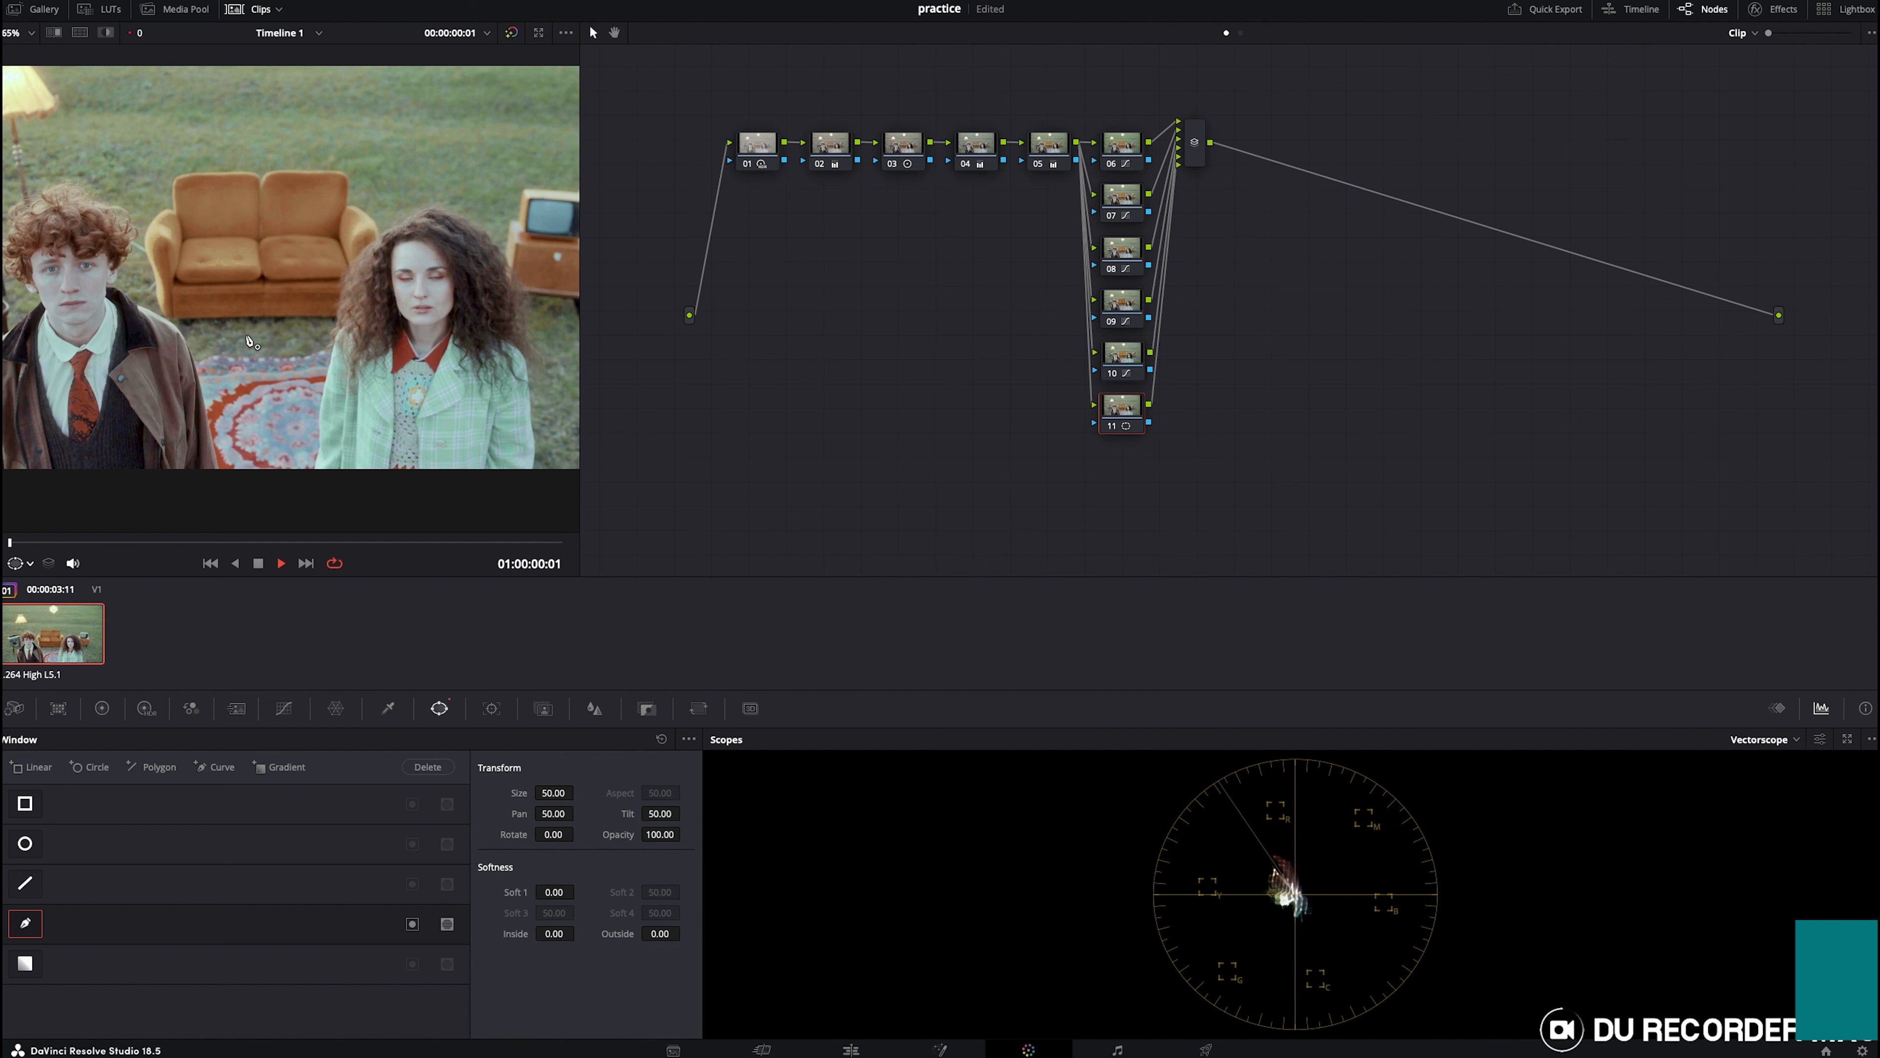
key(space)
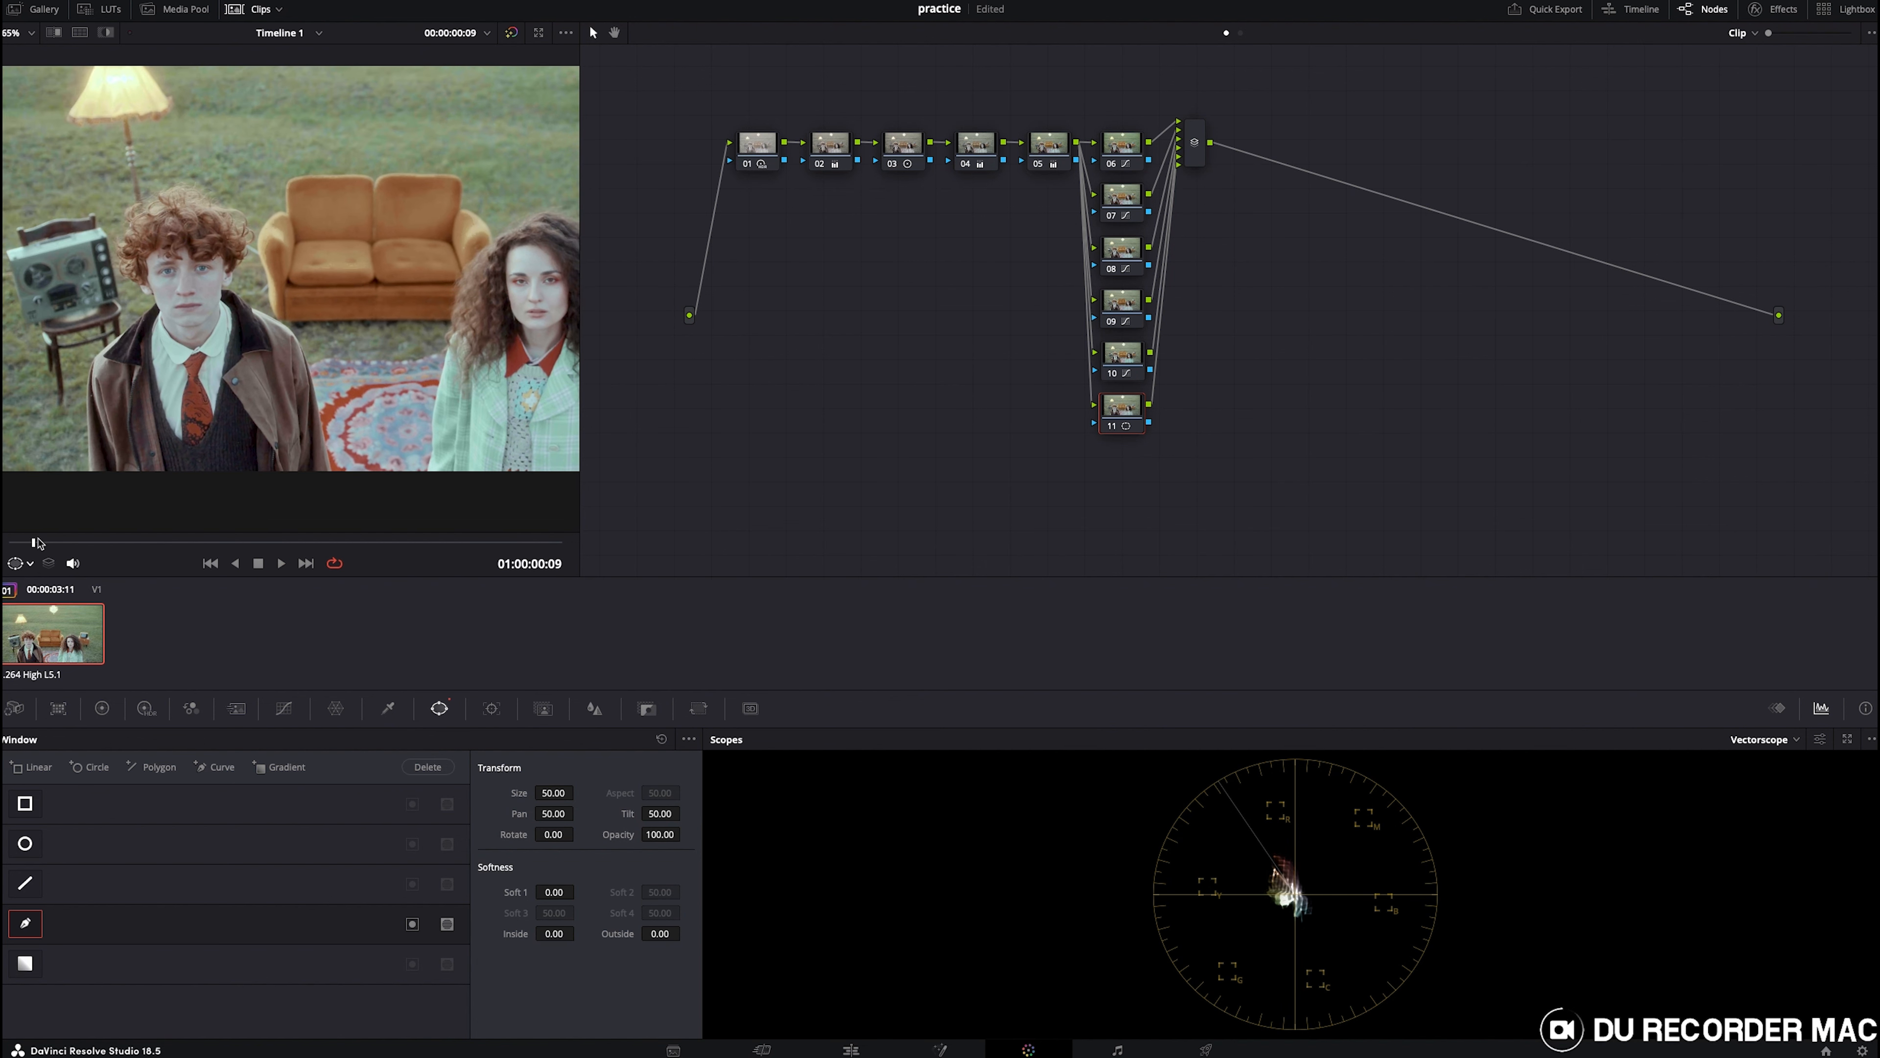
key(Home)
scroll(172, 369, up, 5)
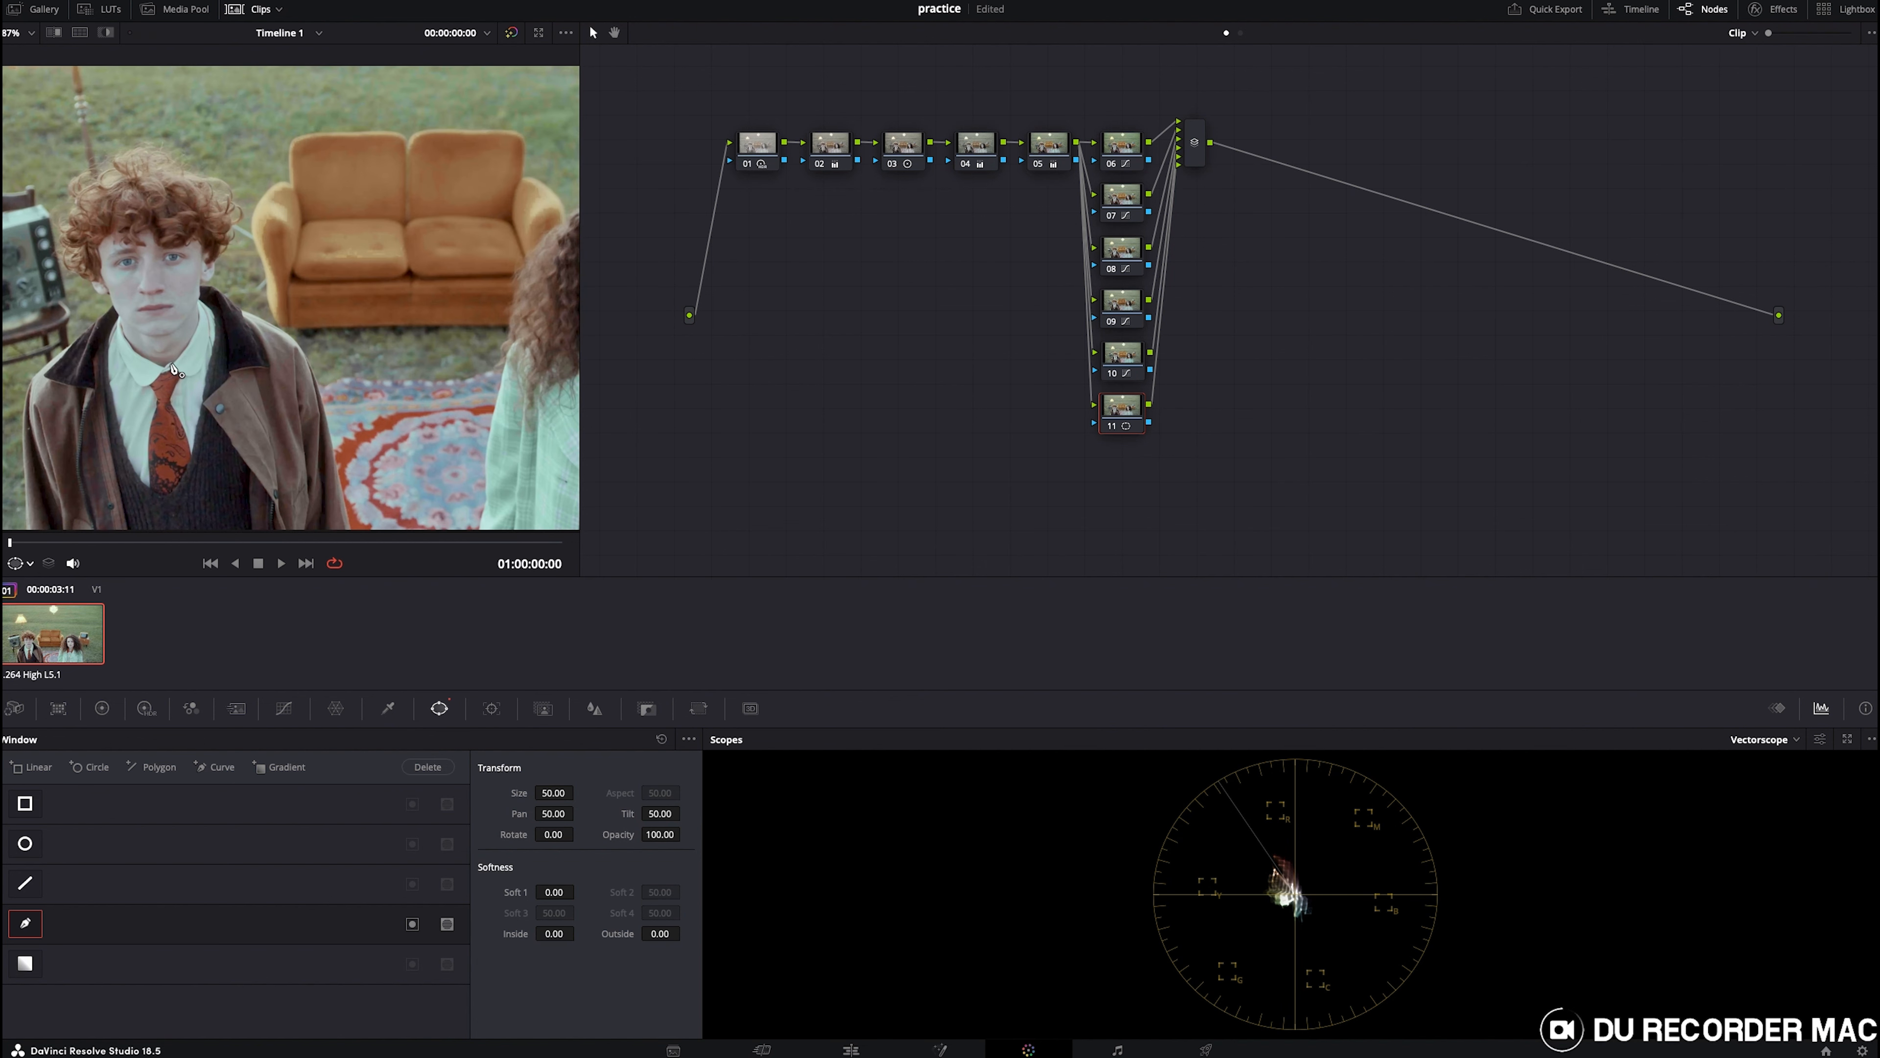
- Draw the curve window as a shape outlining the boy's face
click(116, 322)
click(88, 243)
click(119, 228)
click(140, 223)
click(171, 222)
click(211, 224)
click(211, 237)
click(218, 275)
click(199, 313)
drag(199, 312, 208, 311)
click(200, 324)
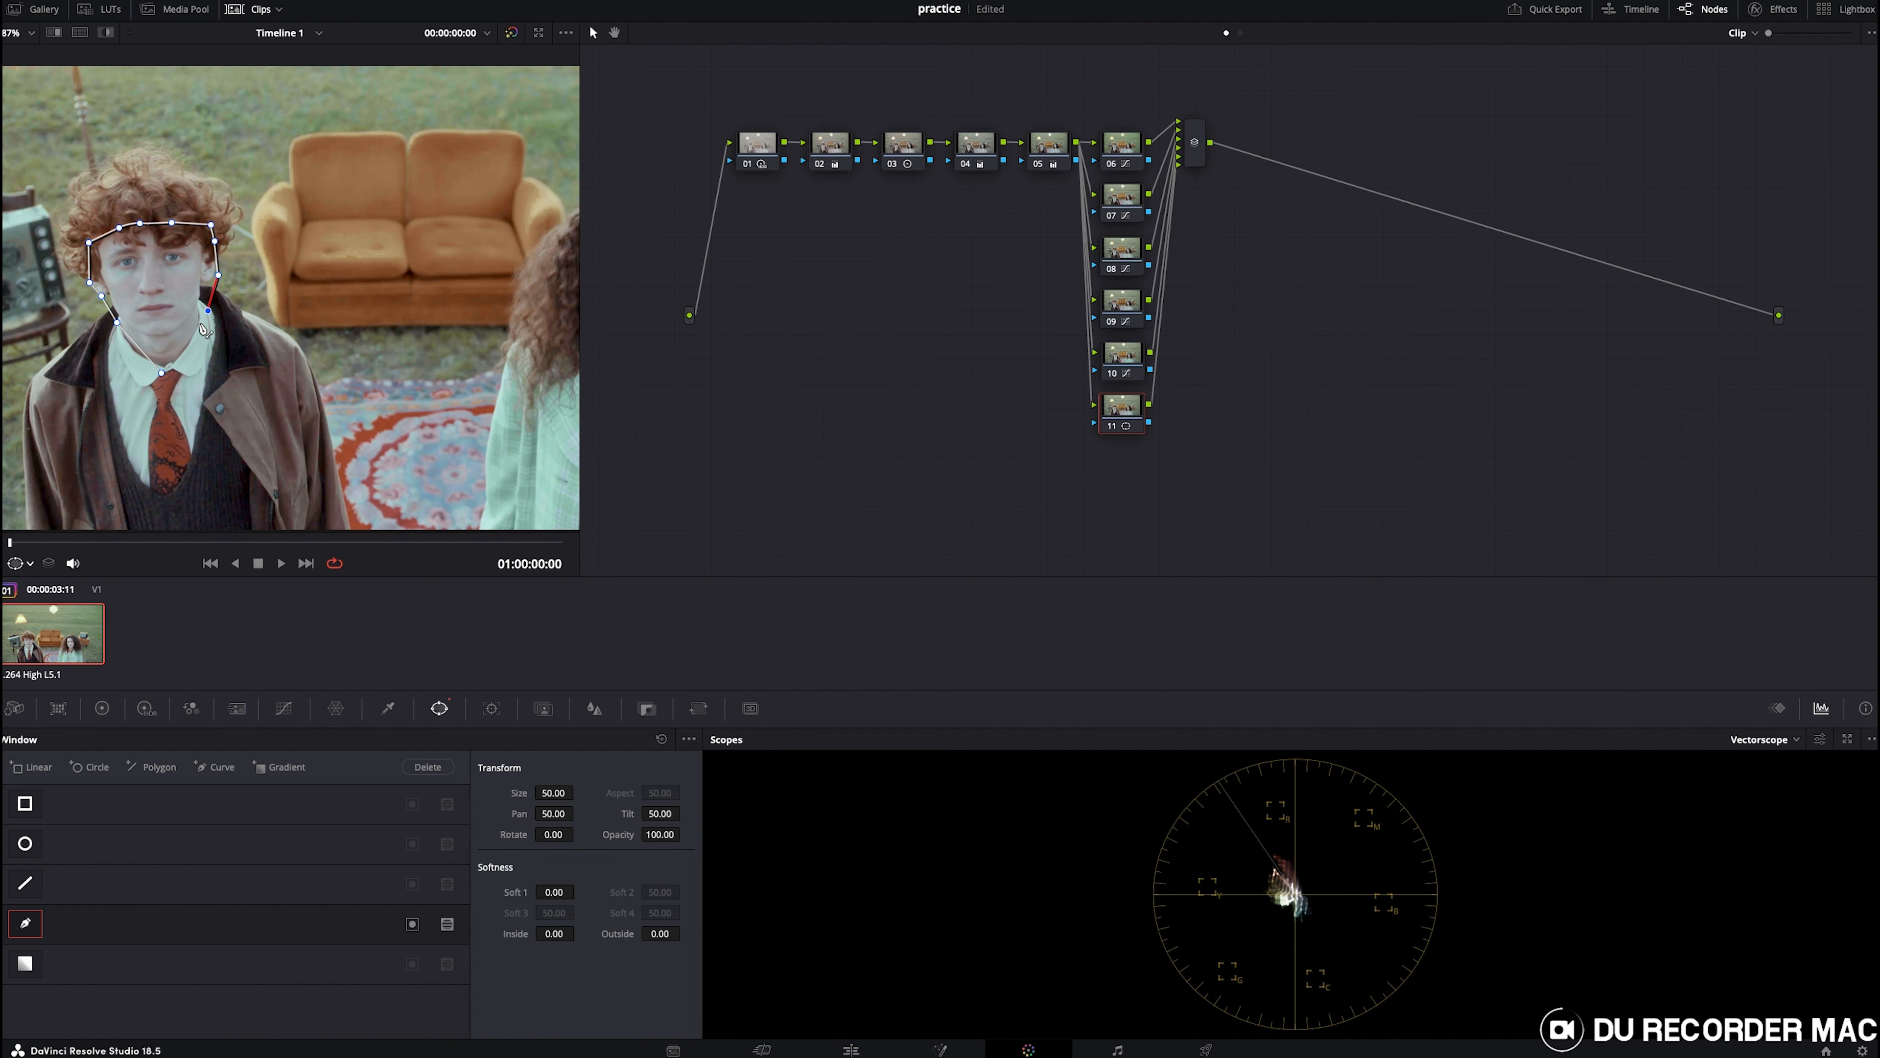
click(185, 357)
click(160, 373)
drag(141, 349, 132, 349)
- Track the boy's face window forward through the clip
click(492, 708)
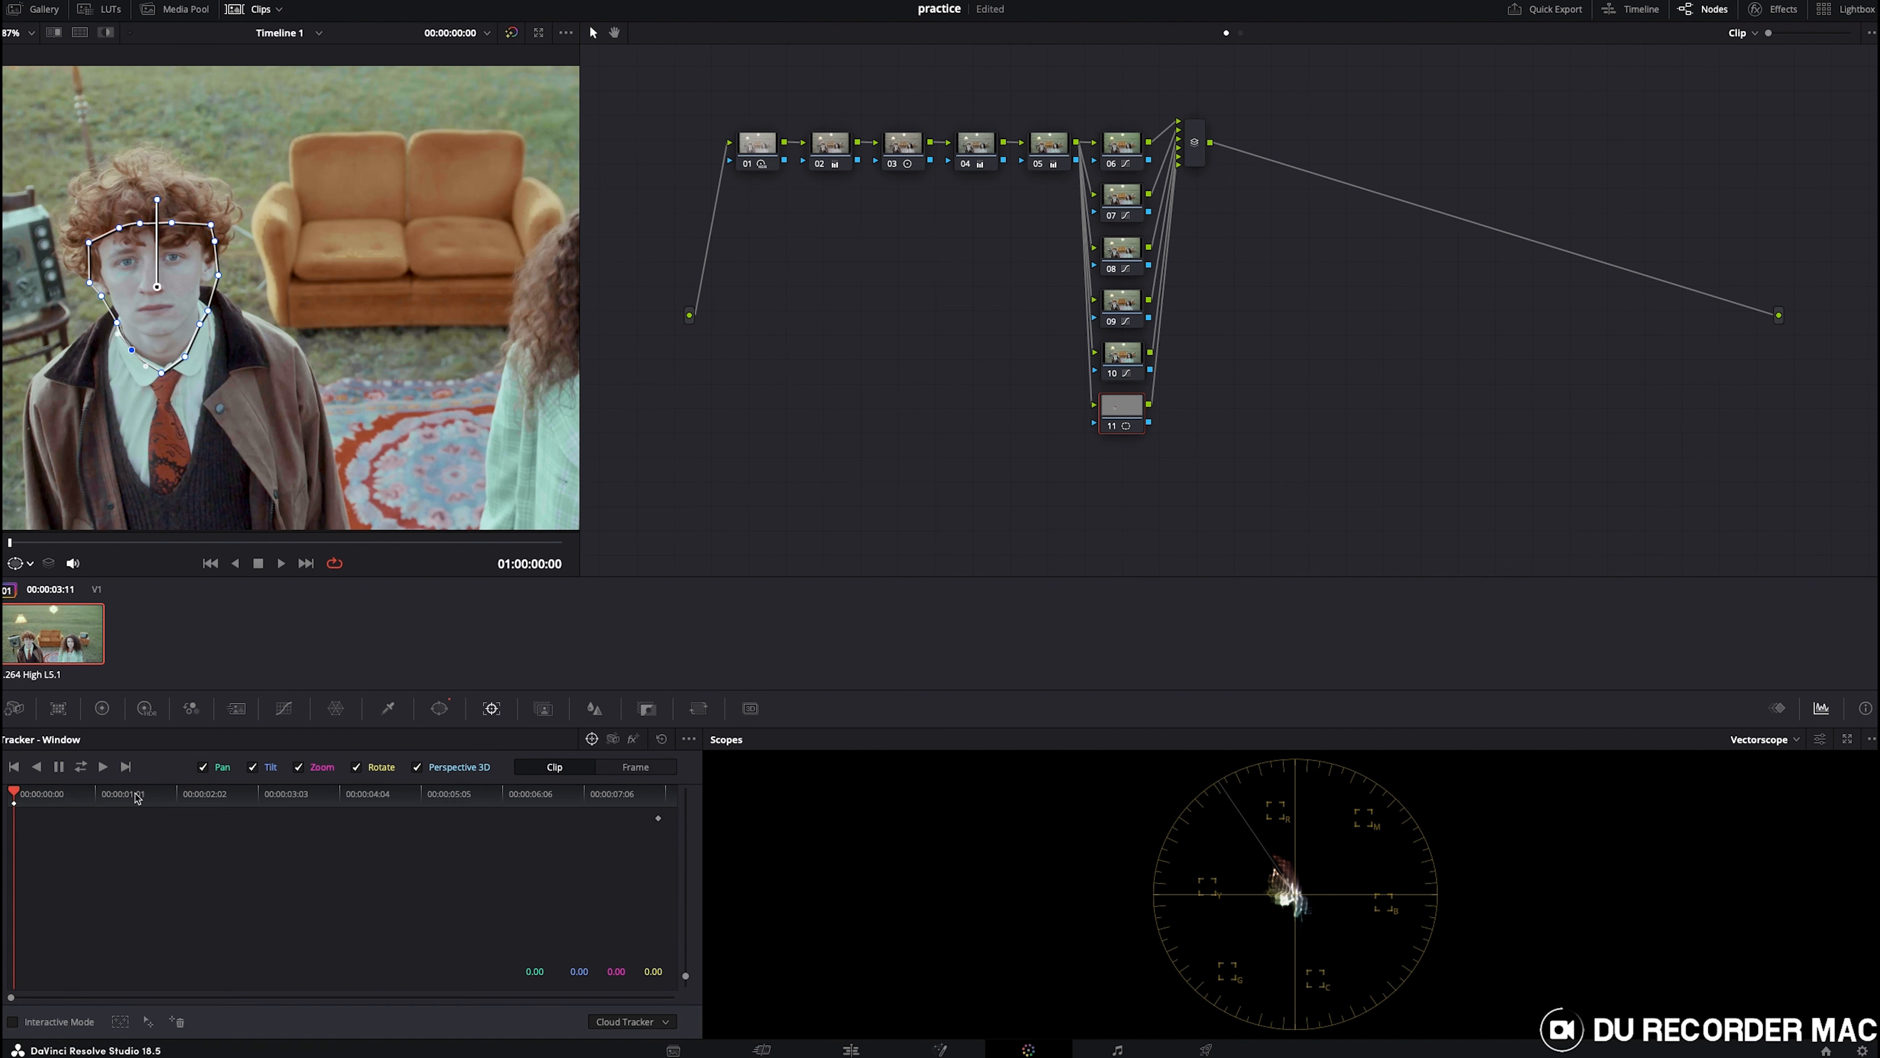
click(104, 768)
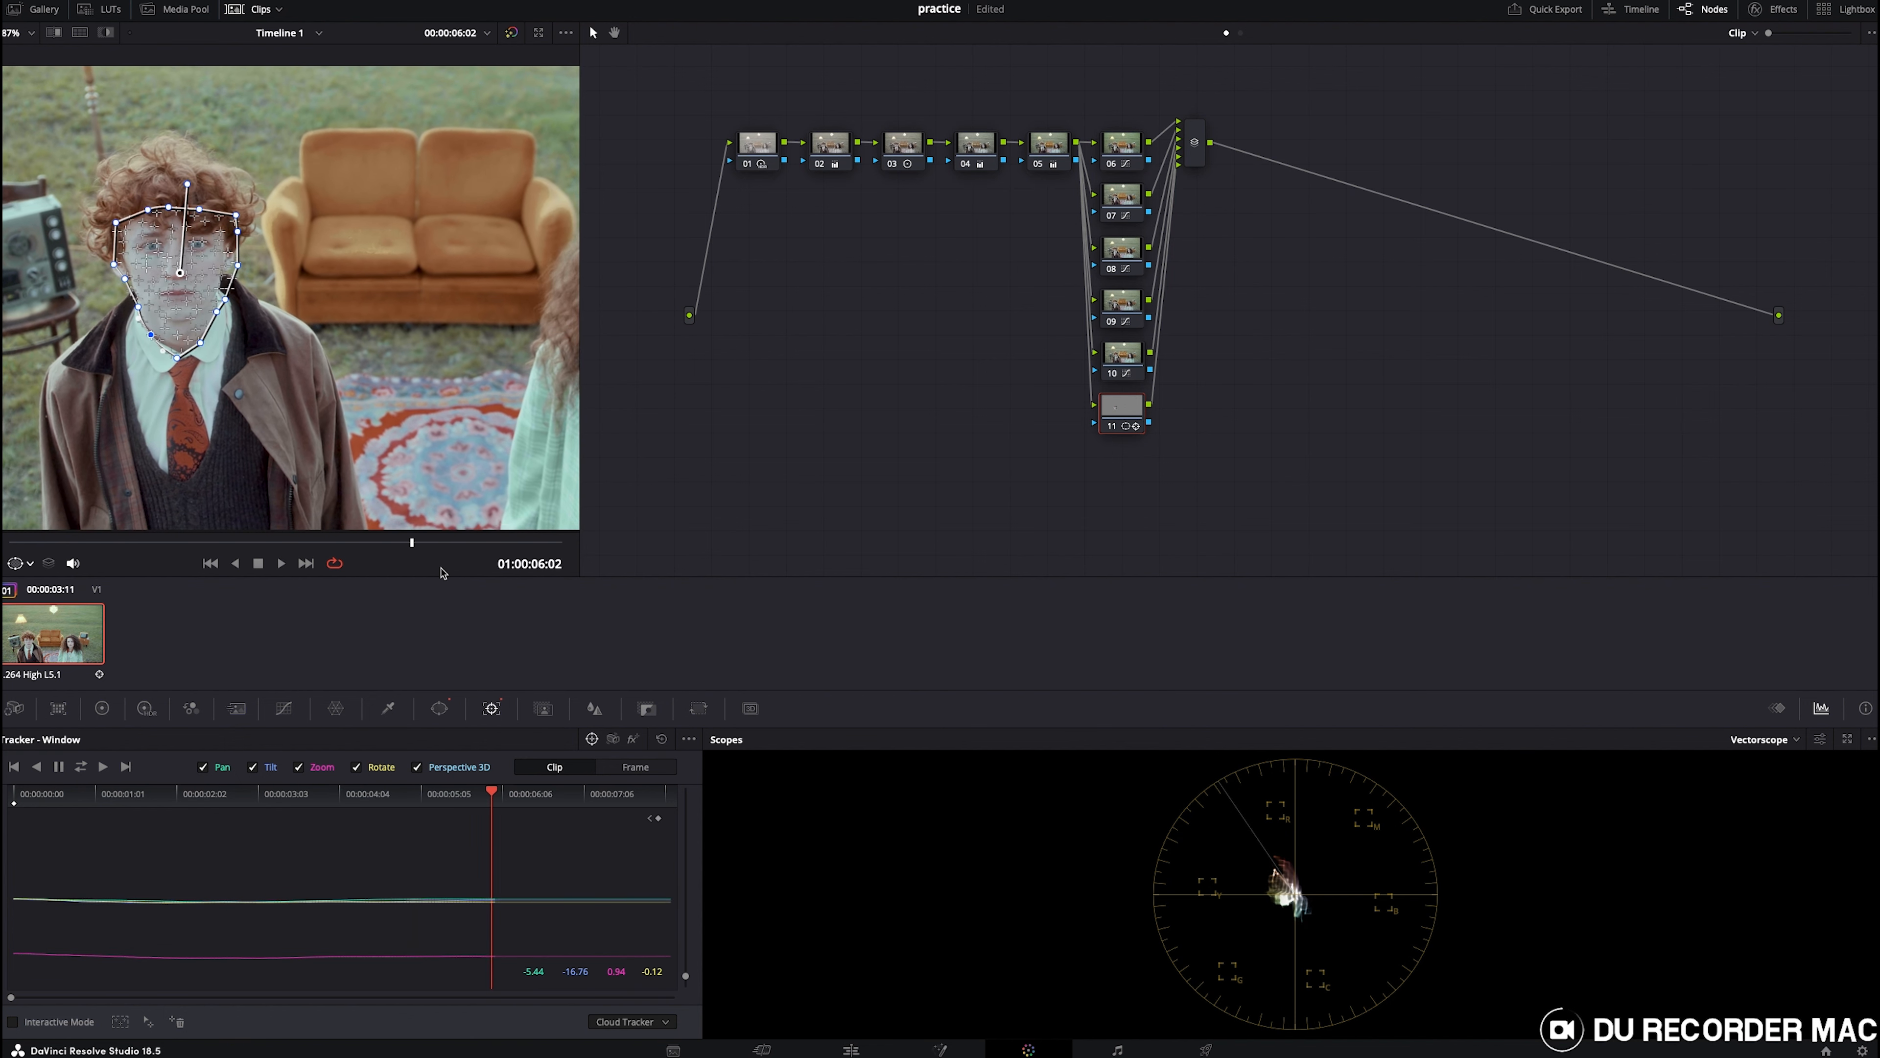
- Add a second curve window on node 11 and return to the clip's first frame
scroll(474, 425, down, 4)
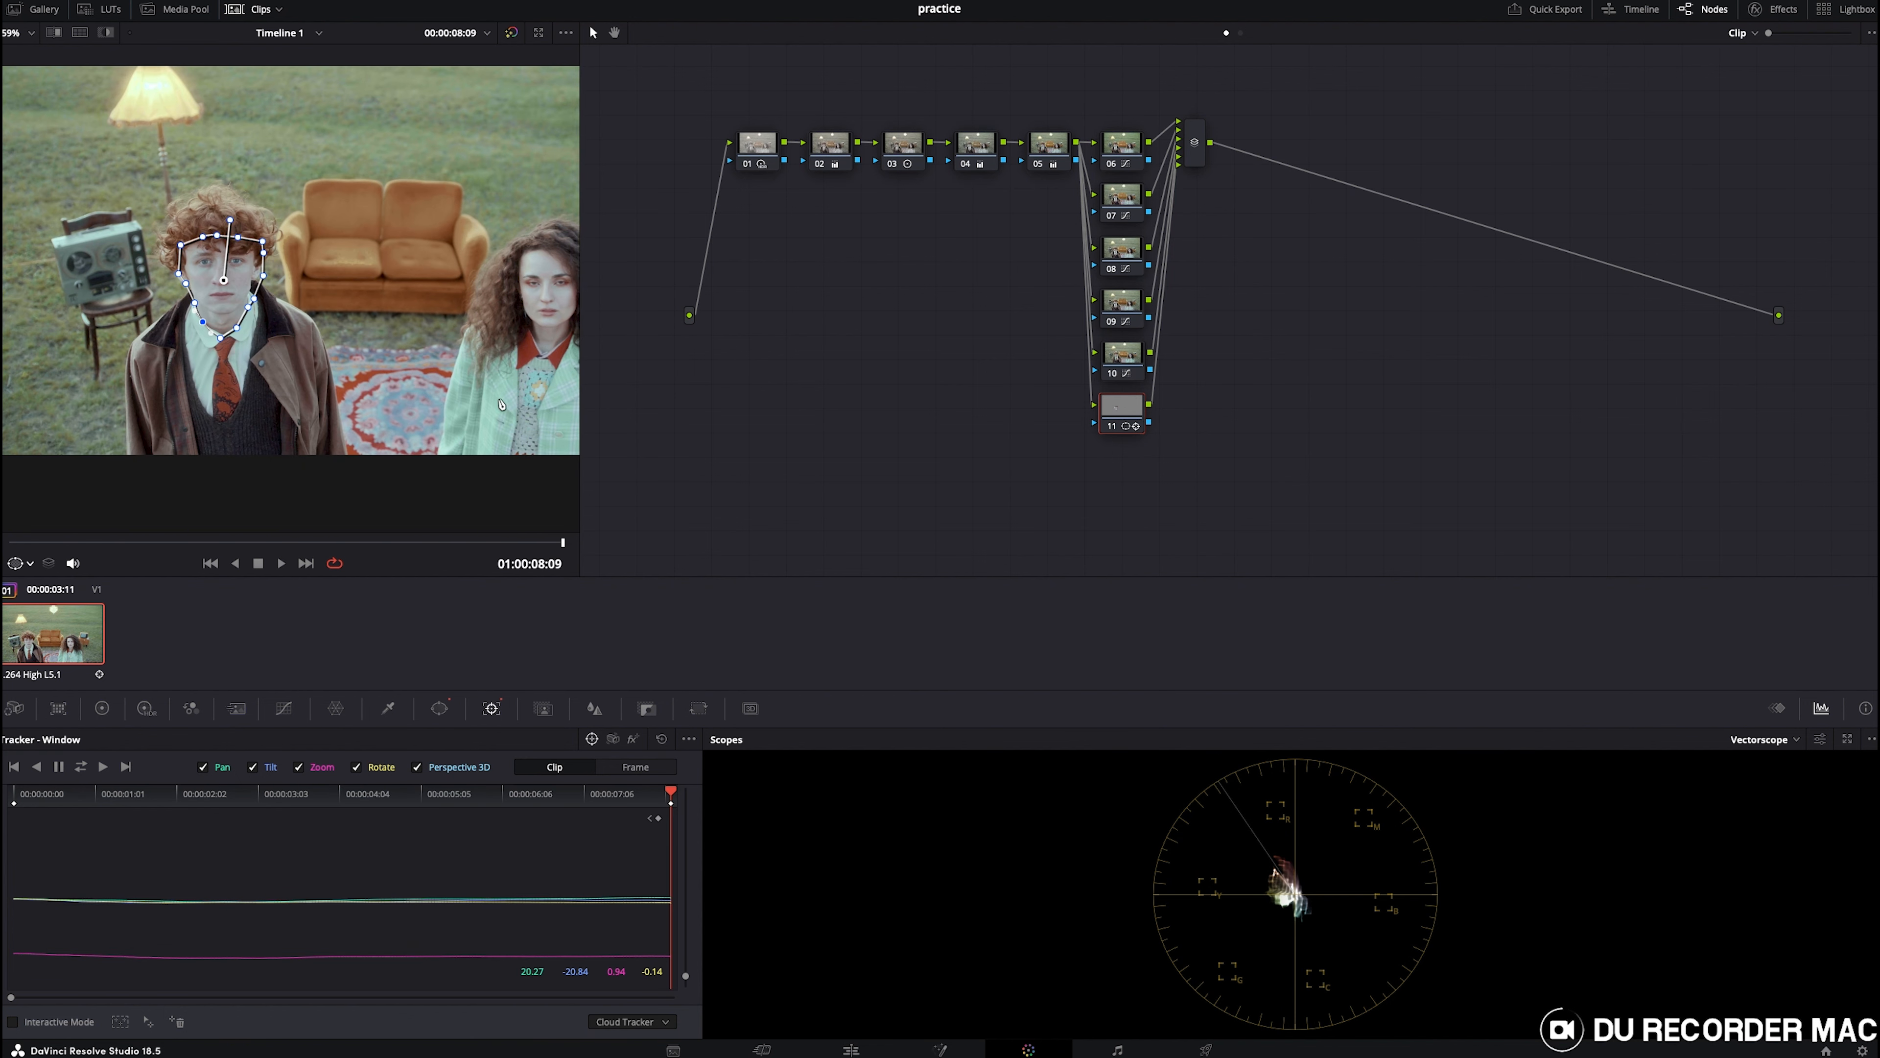
scroll(451, 407, down, 3)
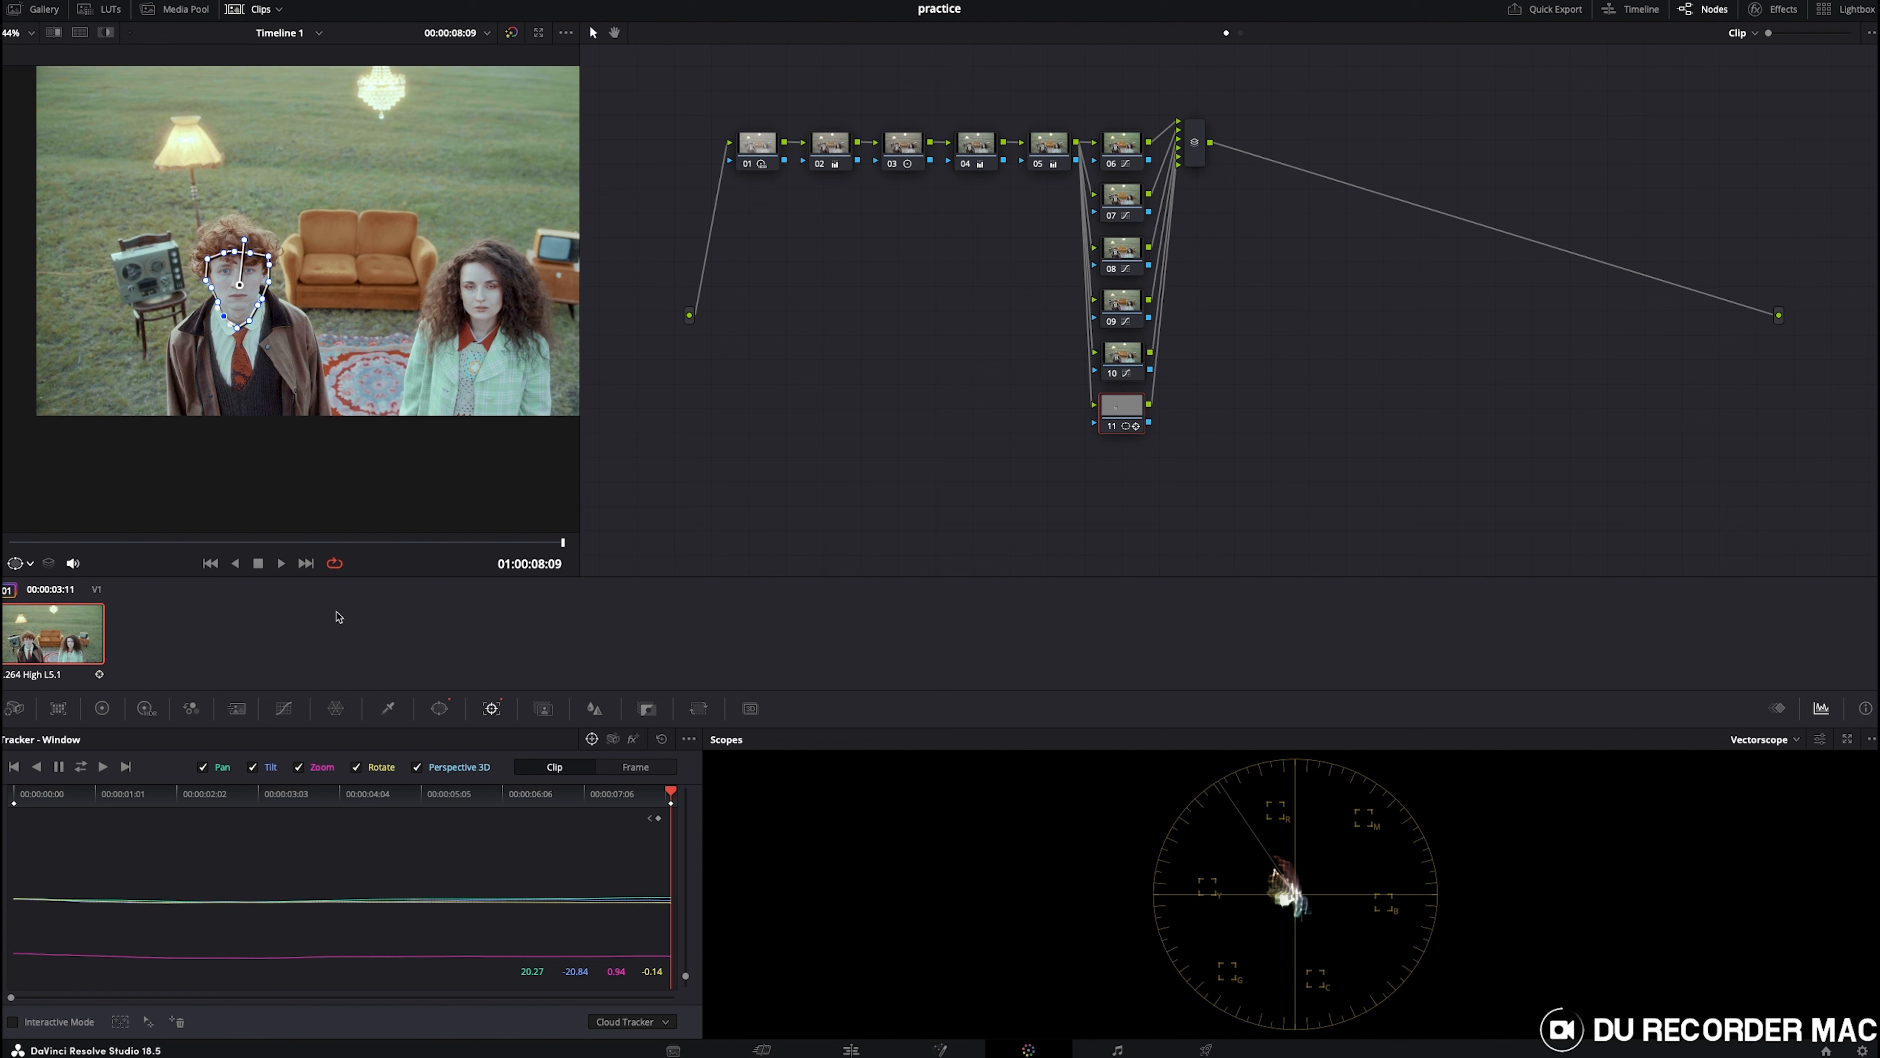
click(444, 712)
click(222, 768)
scroll(466, 360, up, 4)
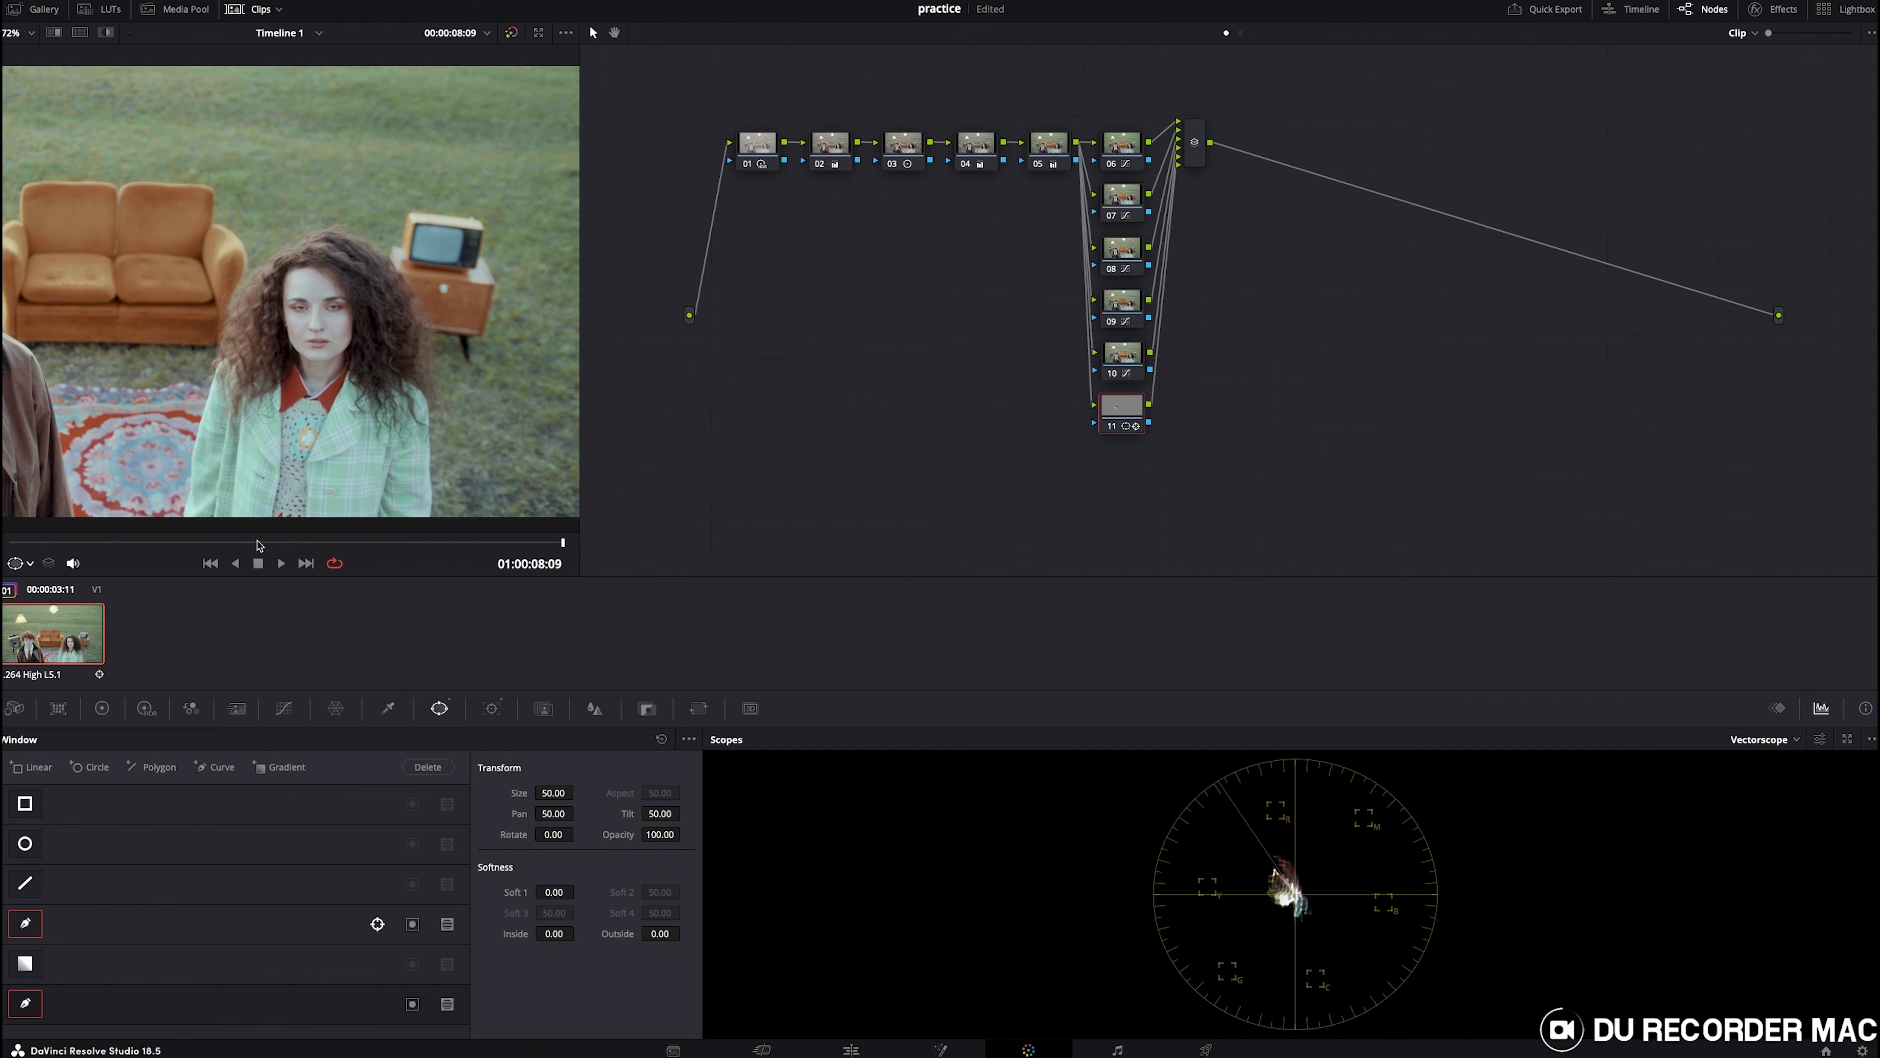
click(10, 542)
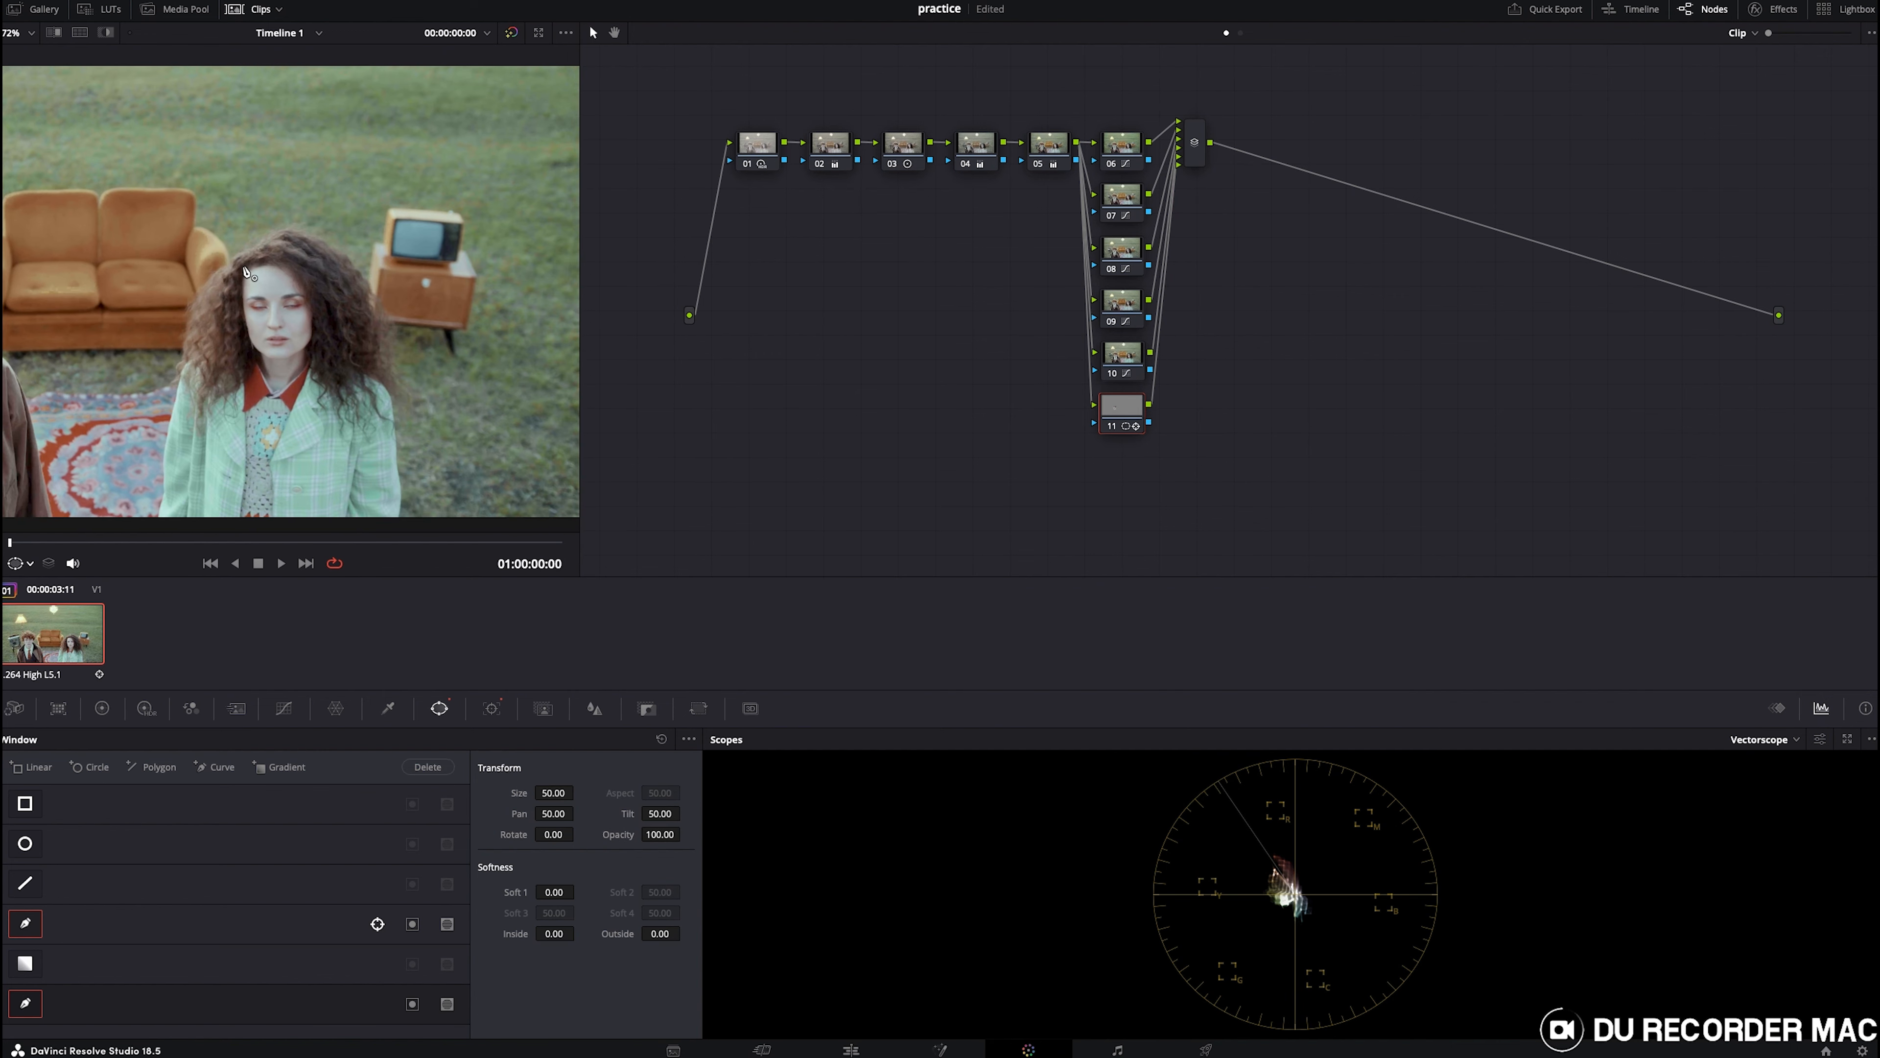
- Draw the new curve window as a shape outlining the girl's face
click(239, 289)
click(262, 379)
click(291, 384)
click(302, 369)
click(294, 266)
click(274, 263)
click(245, 266)
- Track the girl's face window forward through the clip and save the project
click(491, 709)
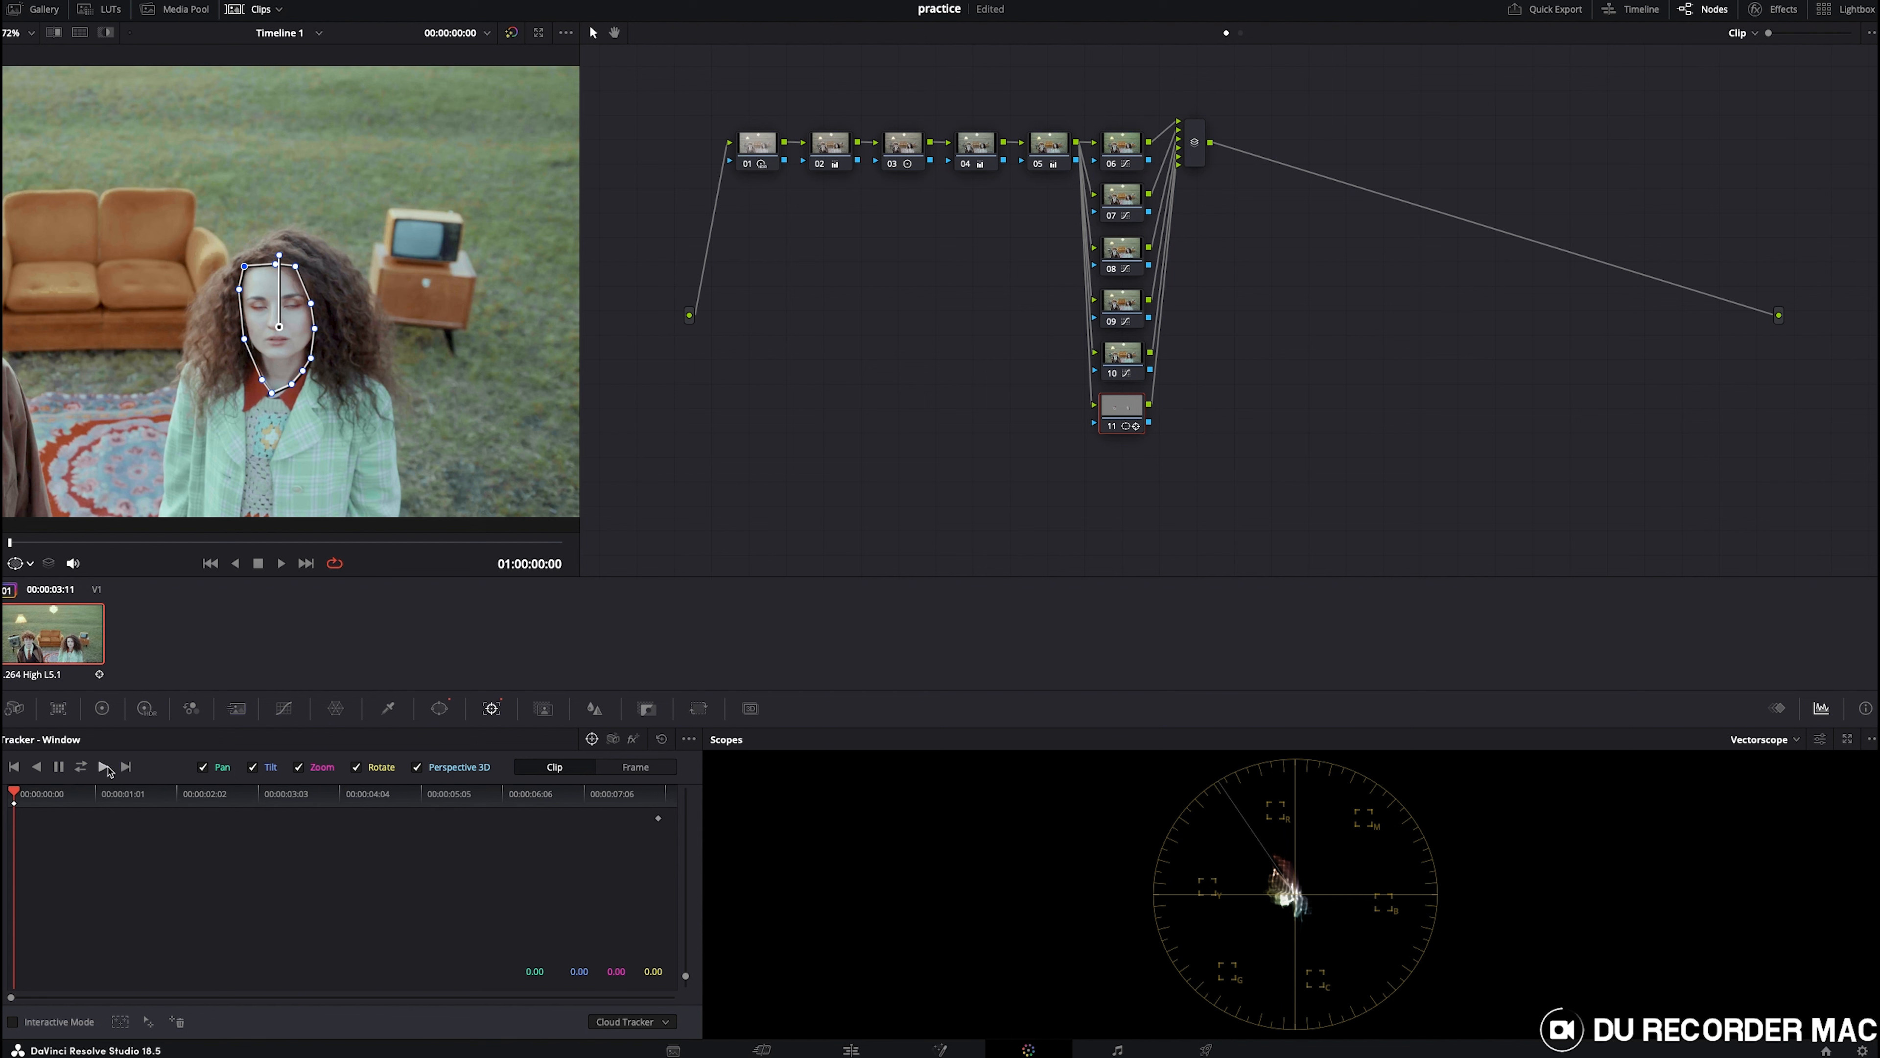
click(105, 767)
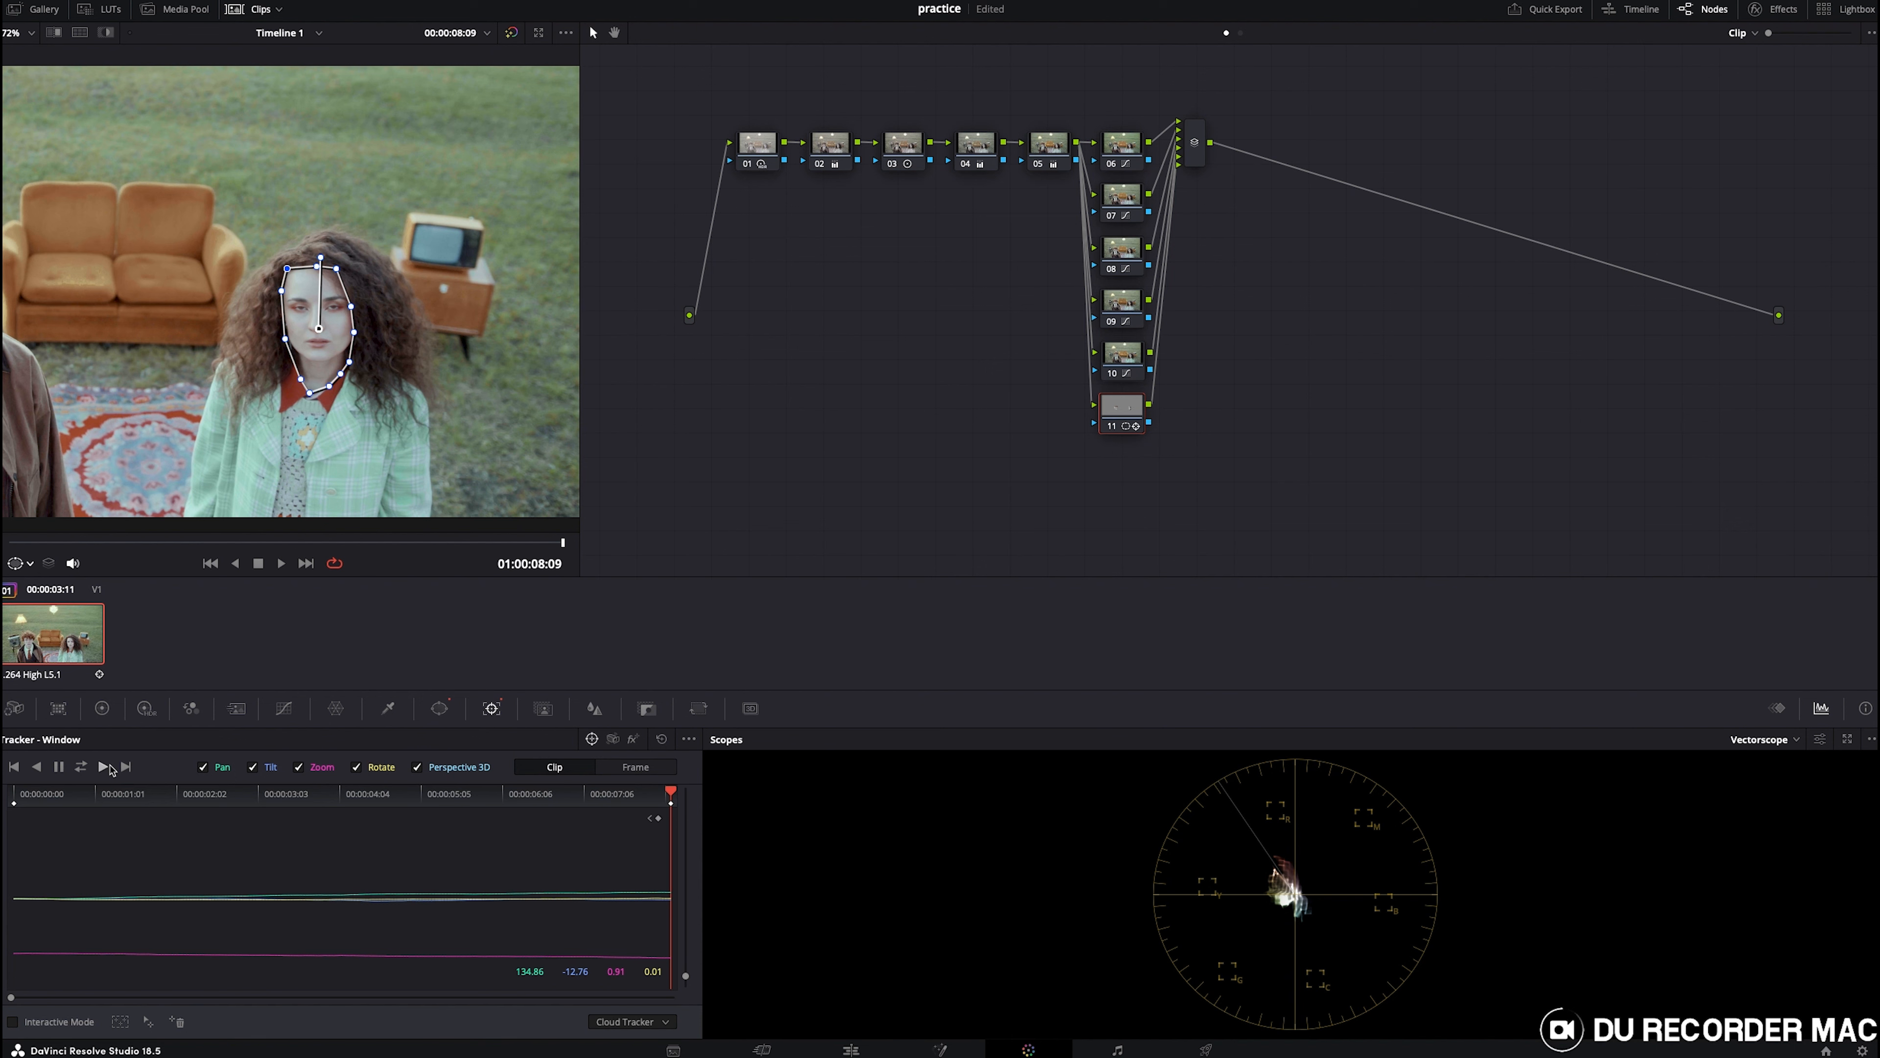
key(super+s)
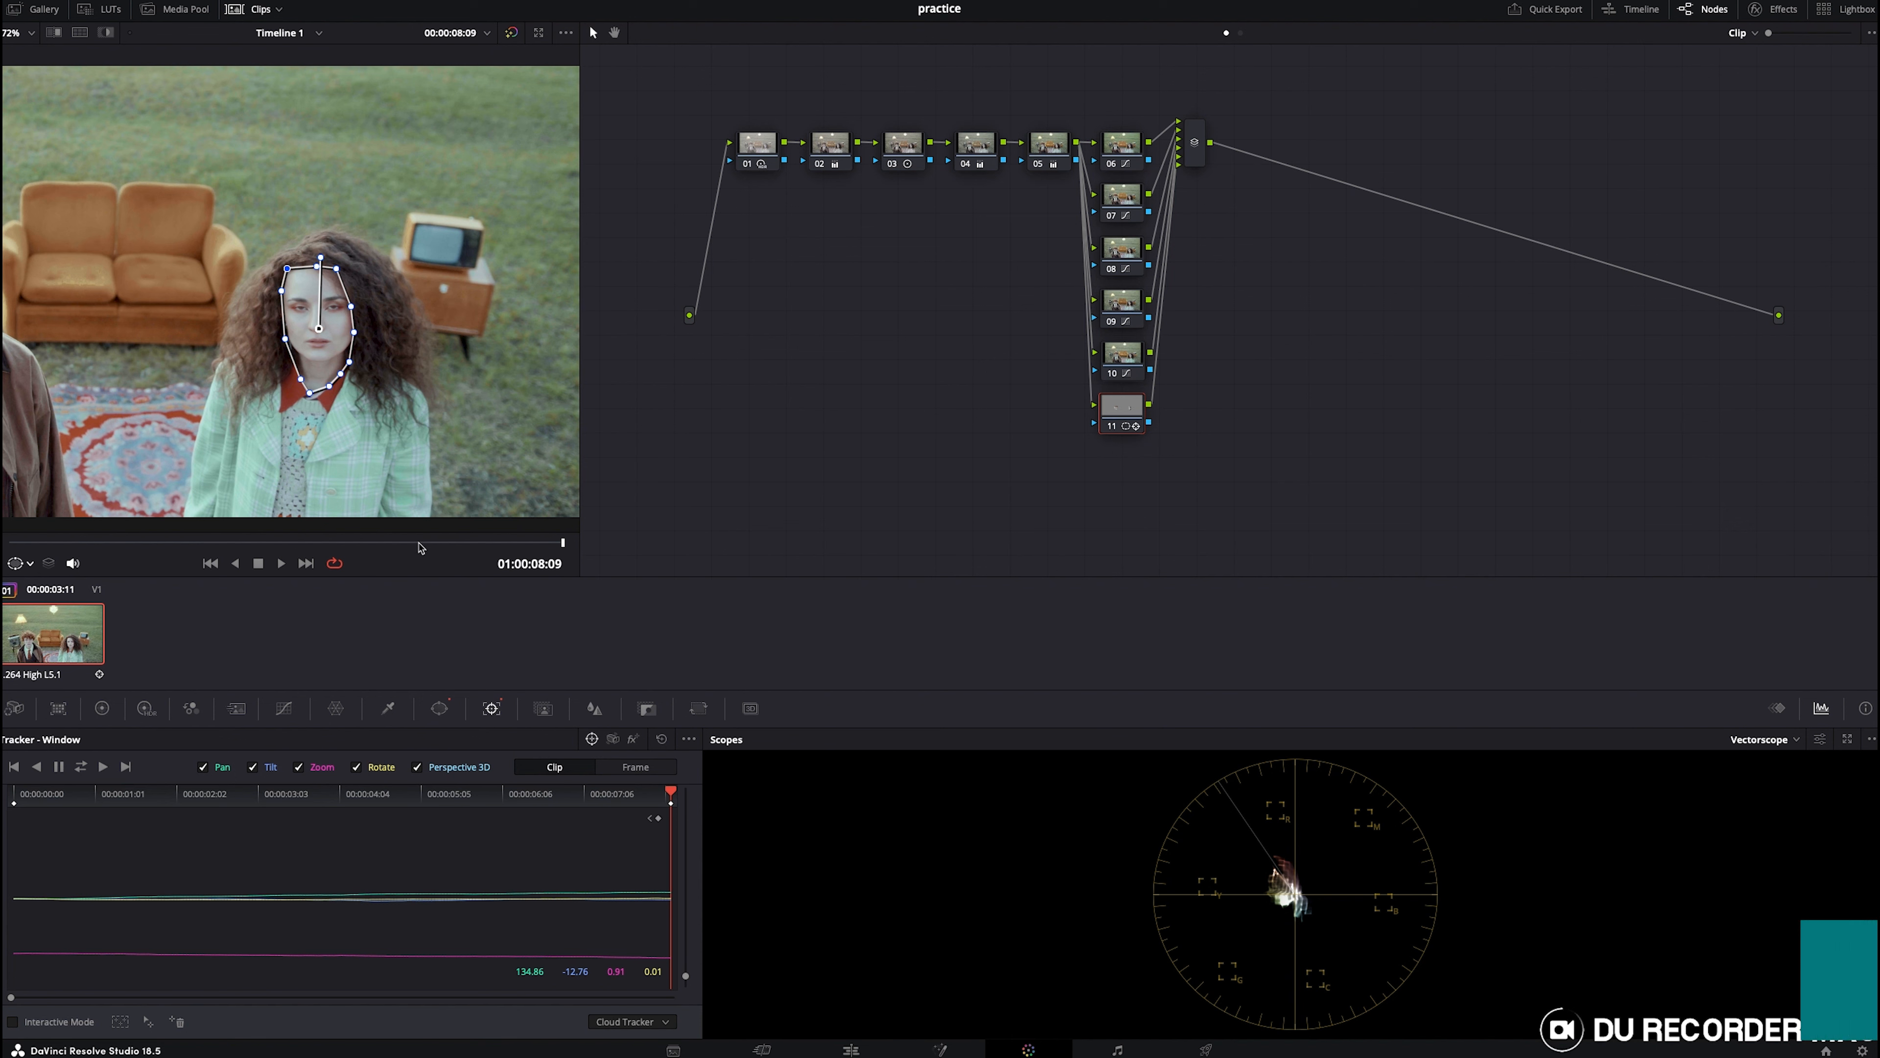
key(space)
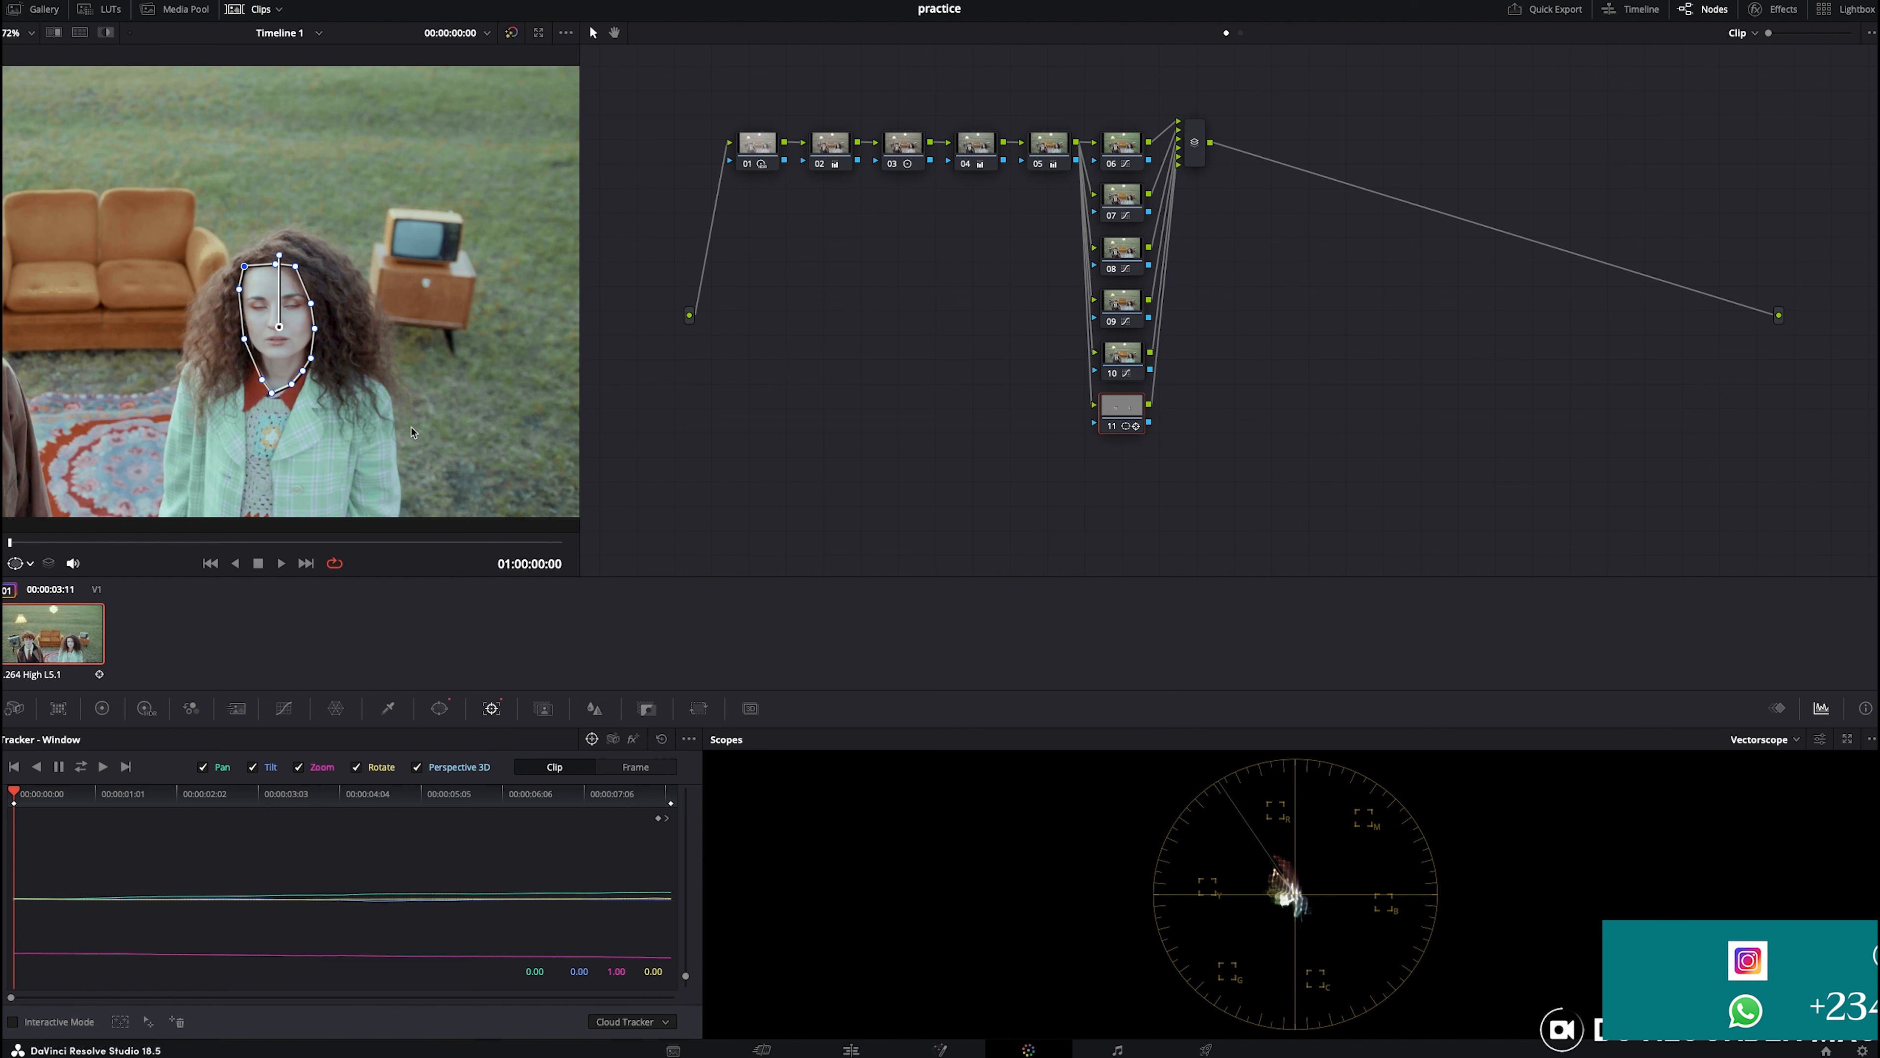
scroll(375, 419, down, 2)
scroll(375, 419, down, 1)
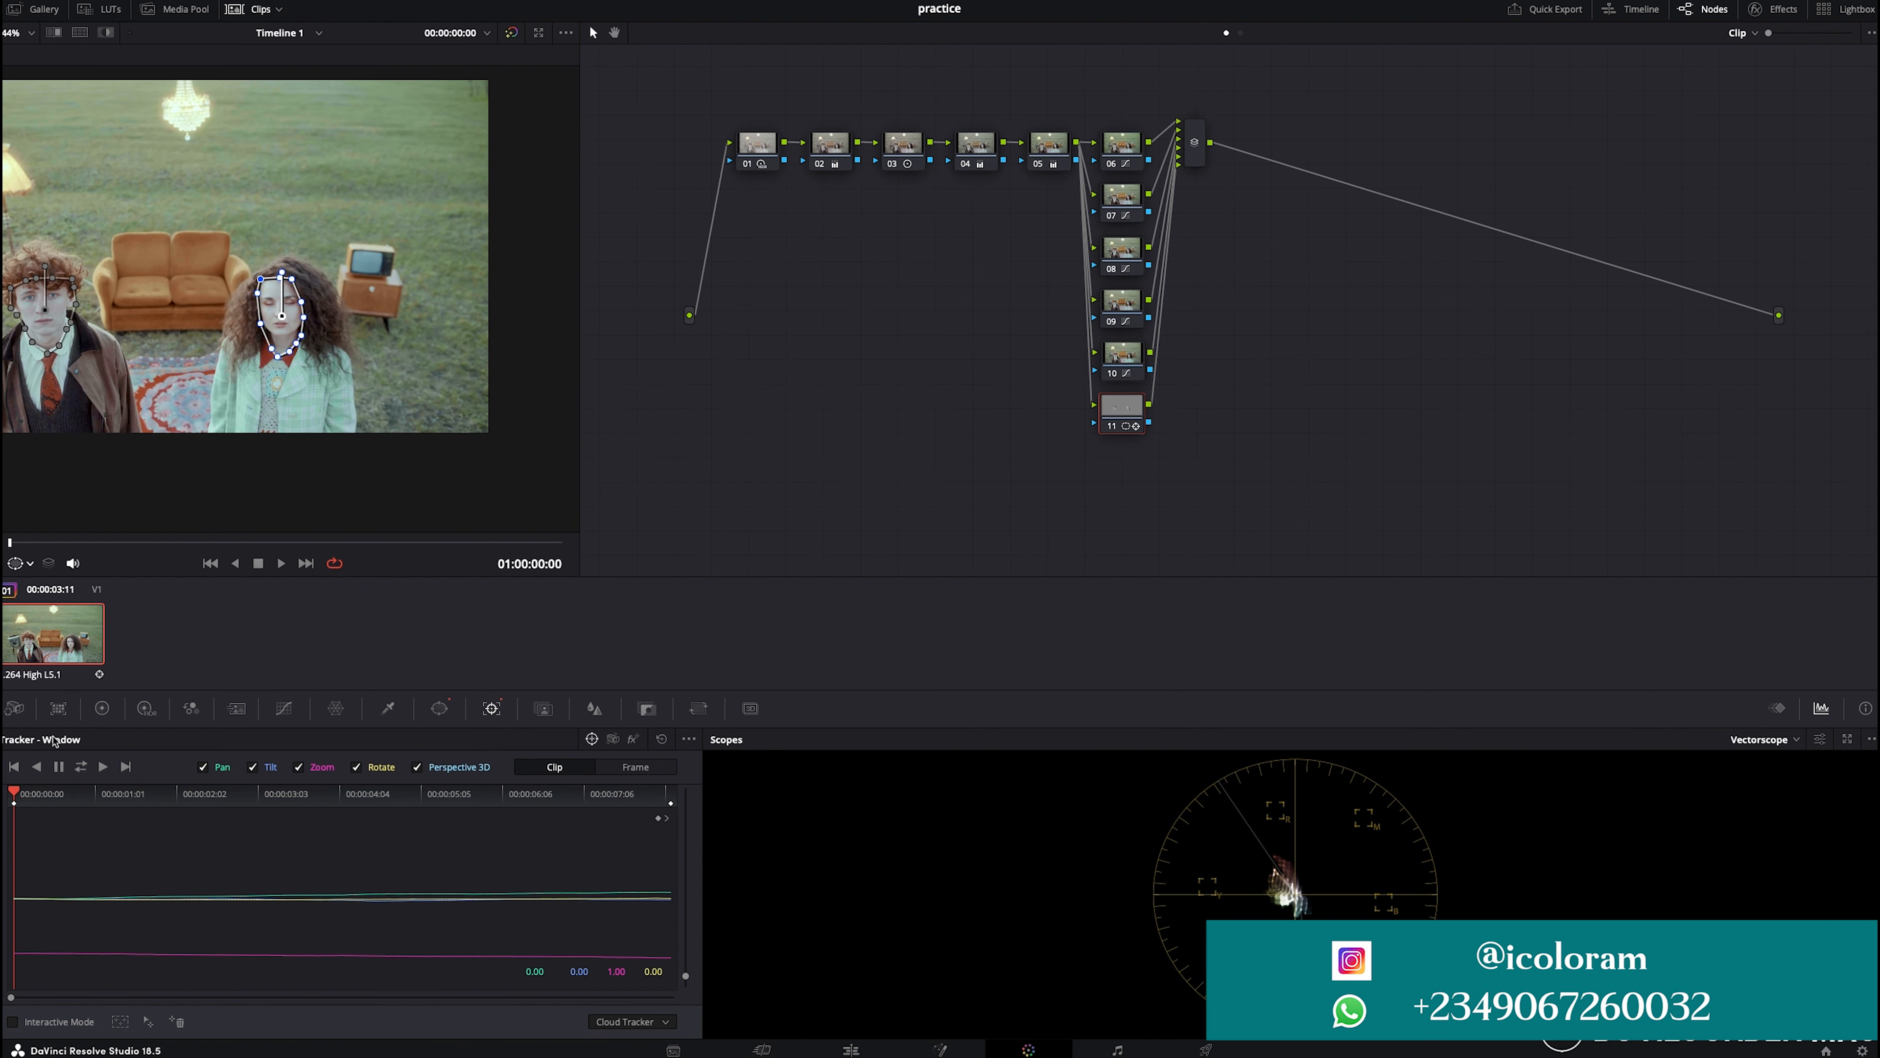
click(104, 710)
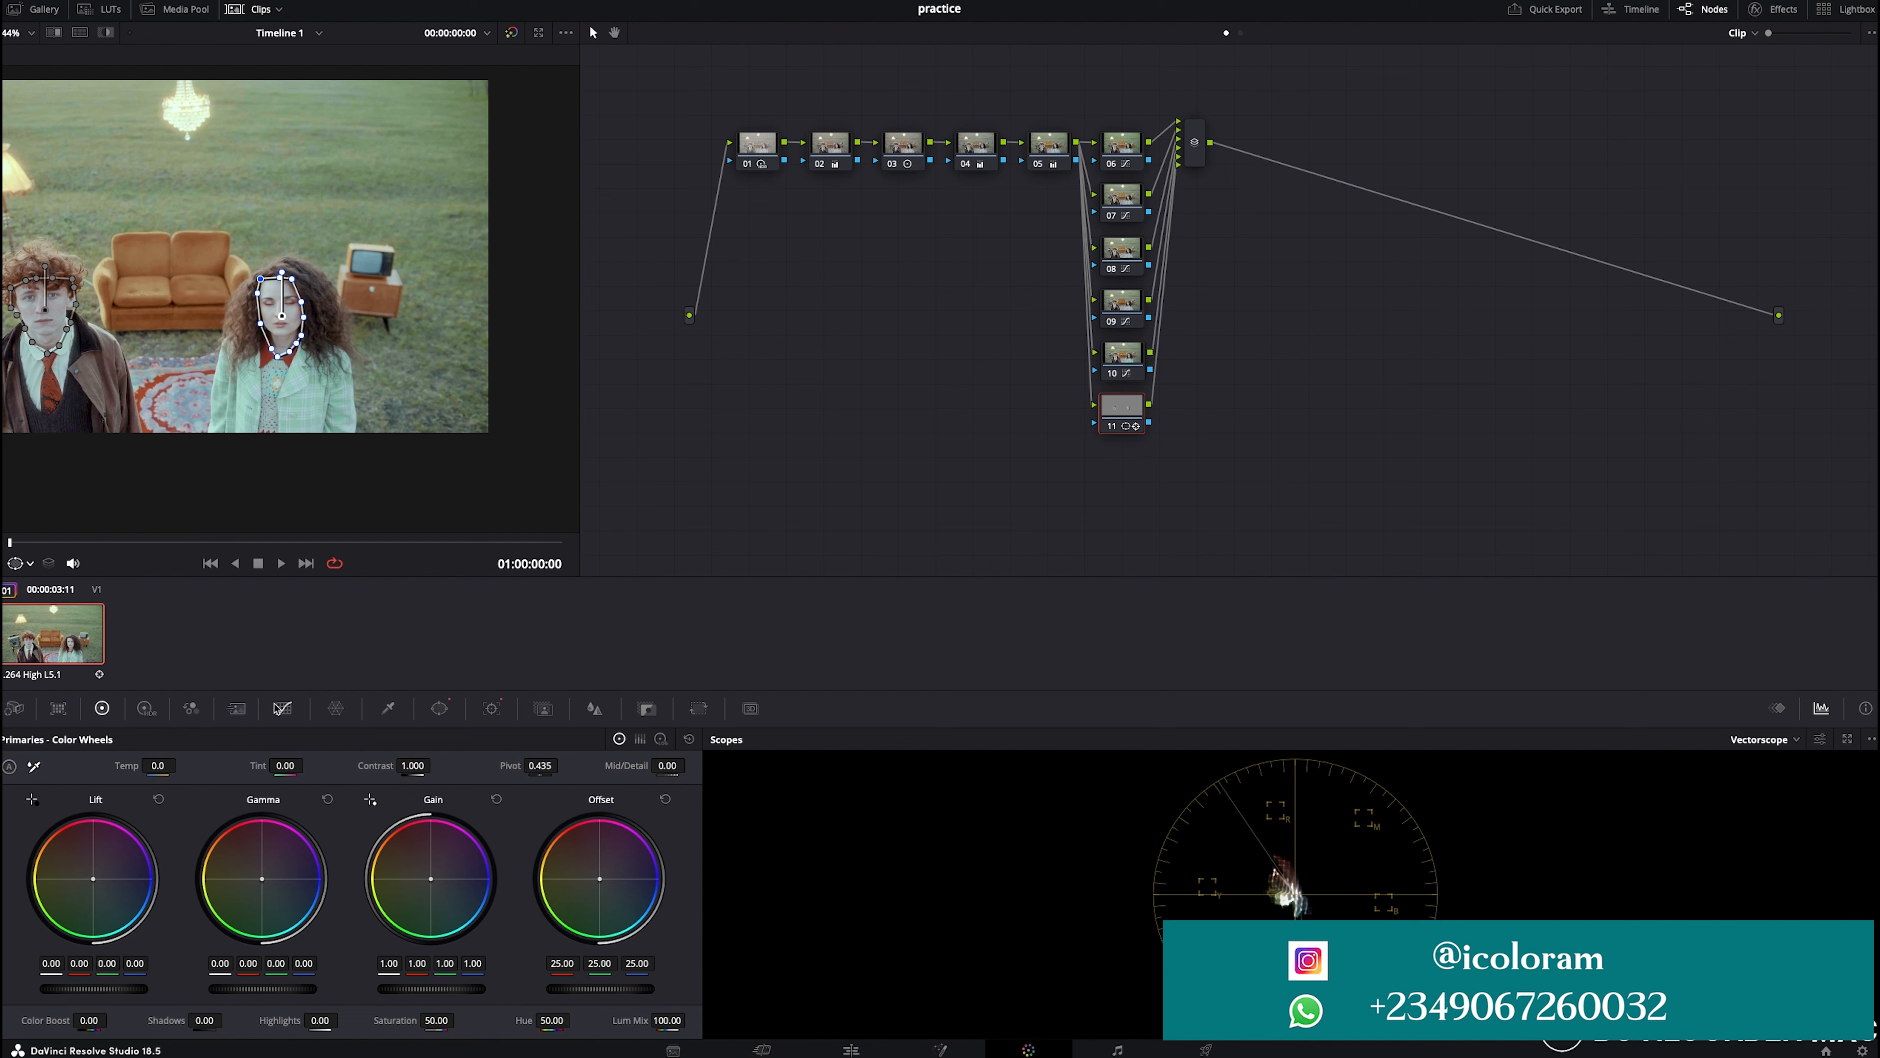
click(284, 708)
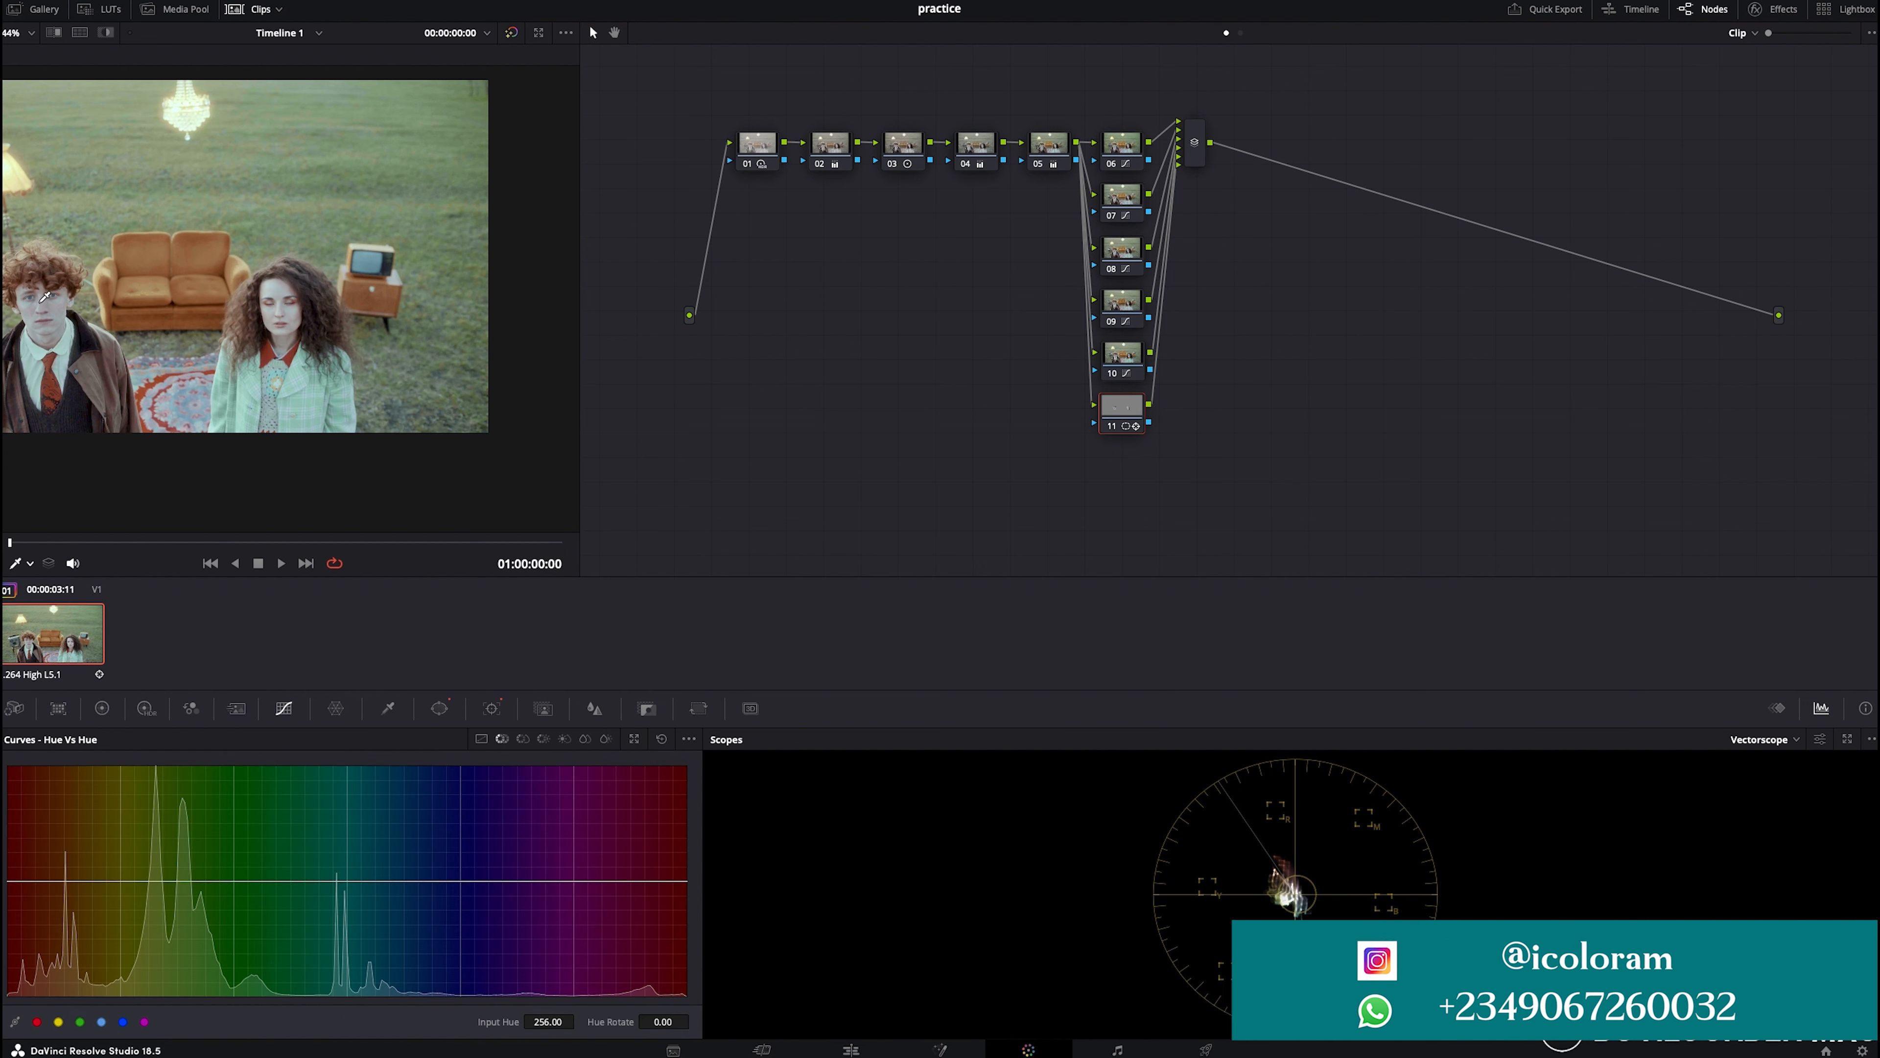
click(515, 880)
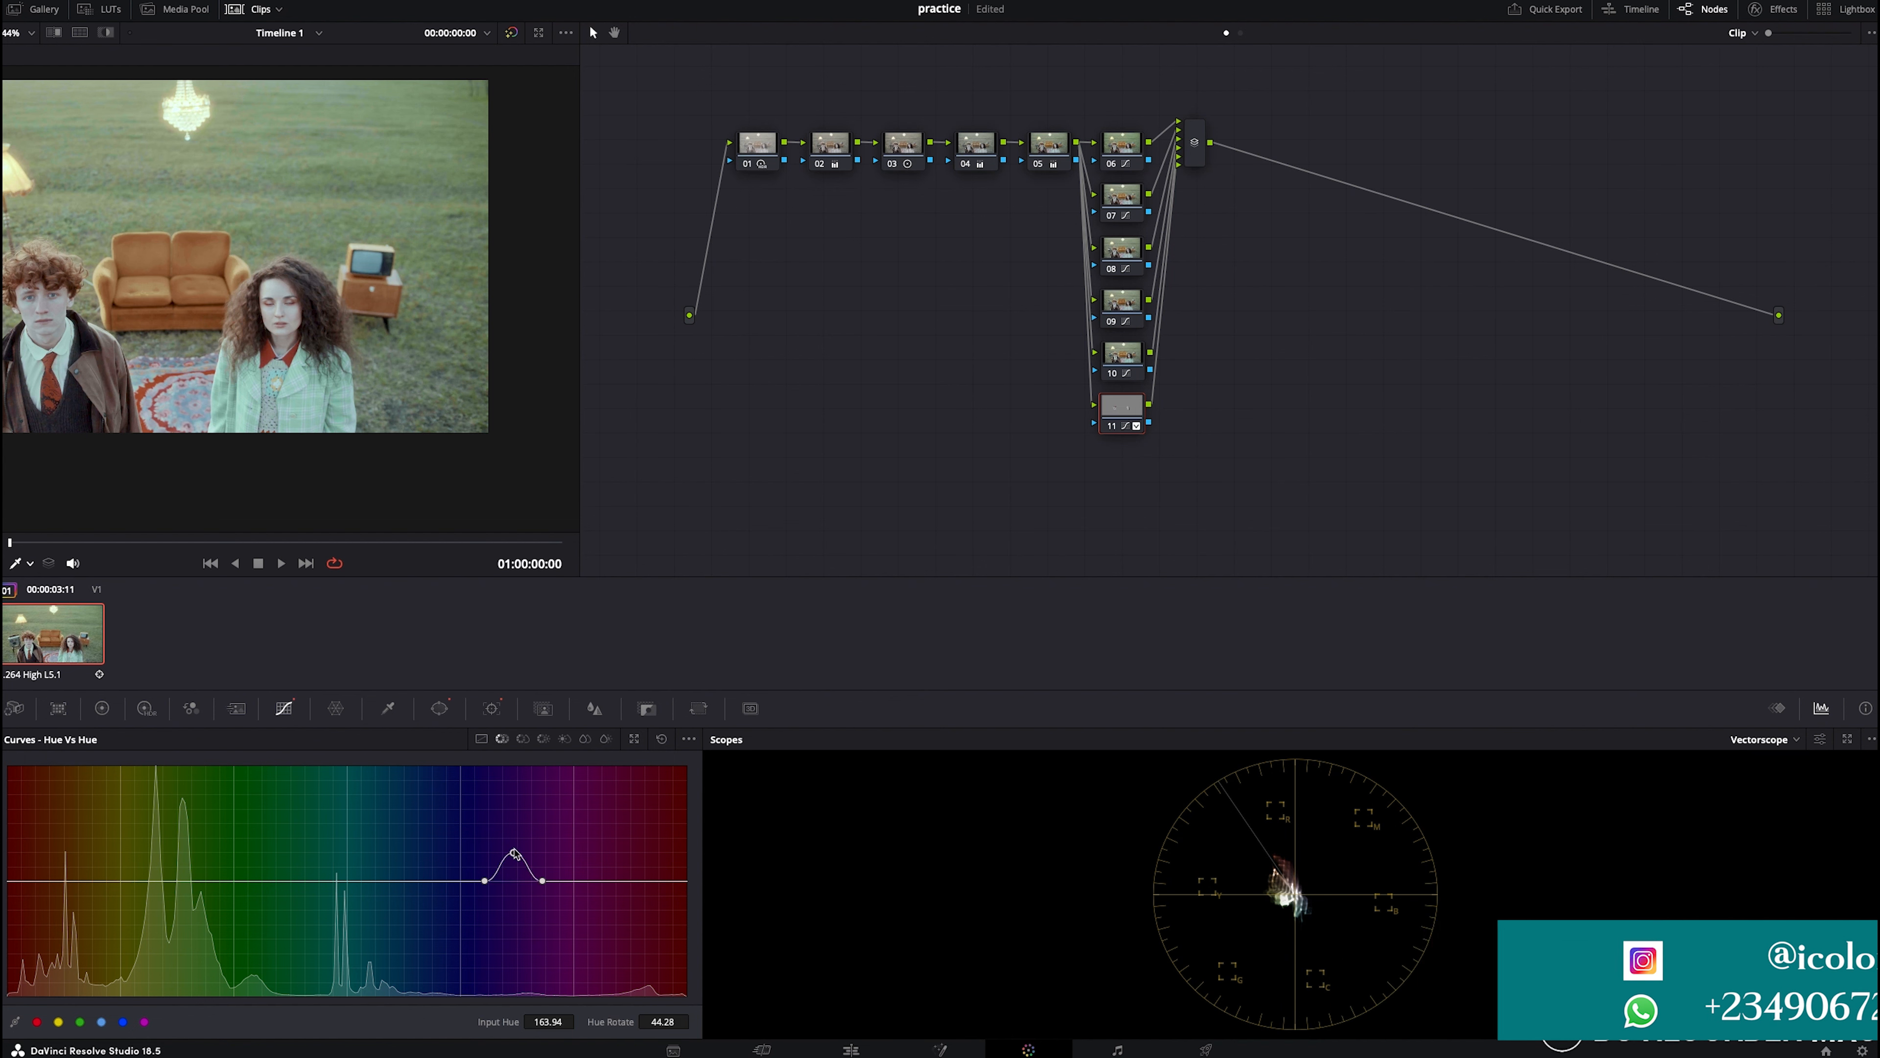
mouse_move(515, 870)
mouse_down()
mouse_move(519, 815)
mouse_move(518, 990)
mouse_move(518, 879)
mouse_up()
click(661, 739)
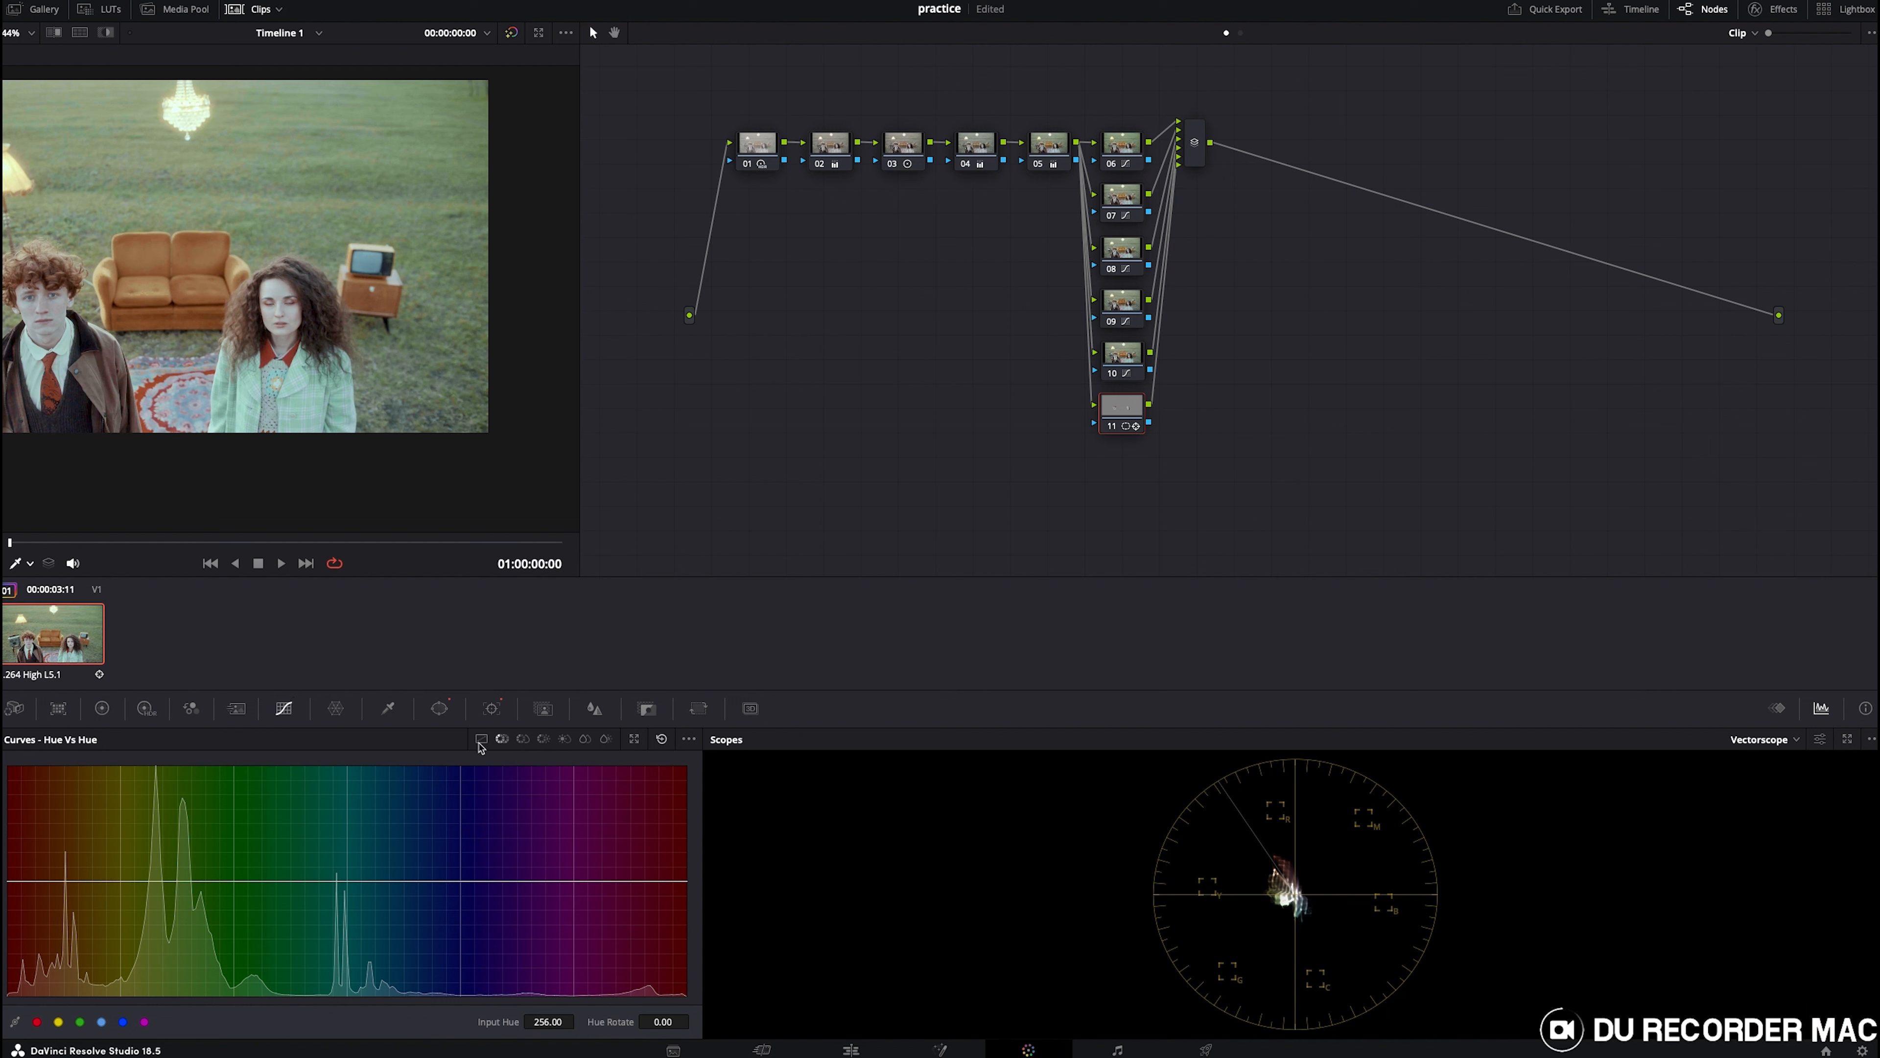
- Set node 11's saturation to 61.80 and lower its gamma slightly
click(102, 708)
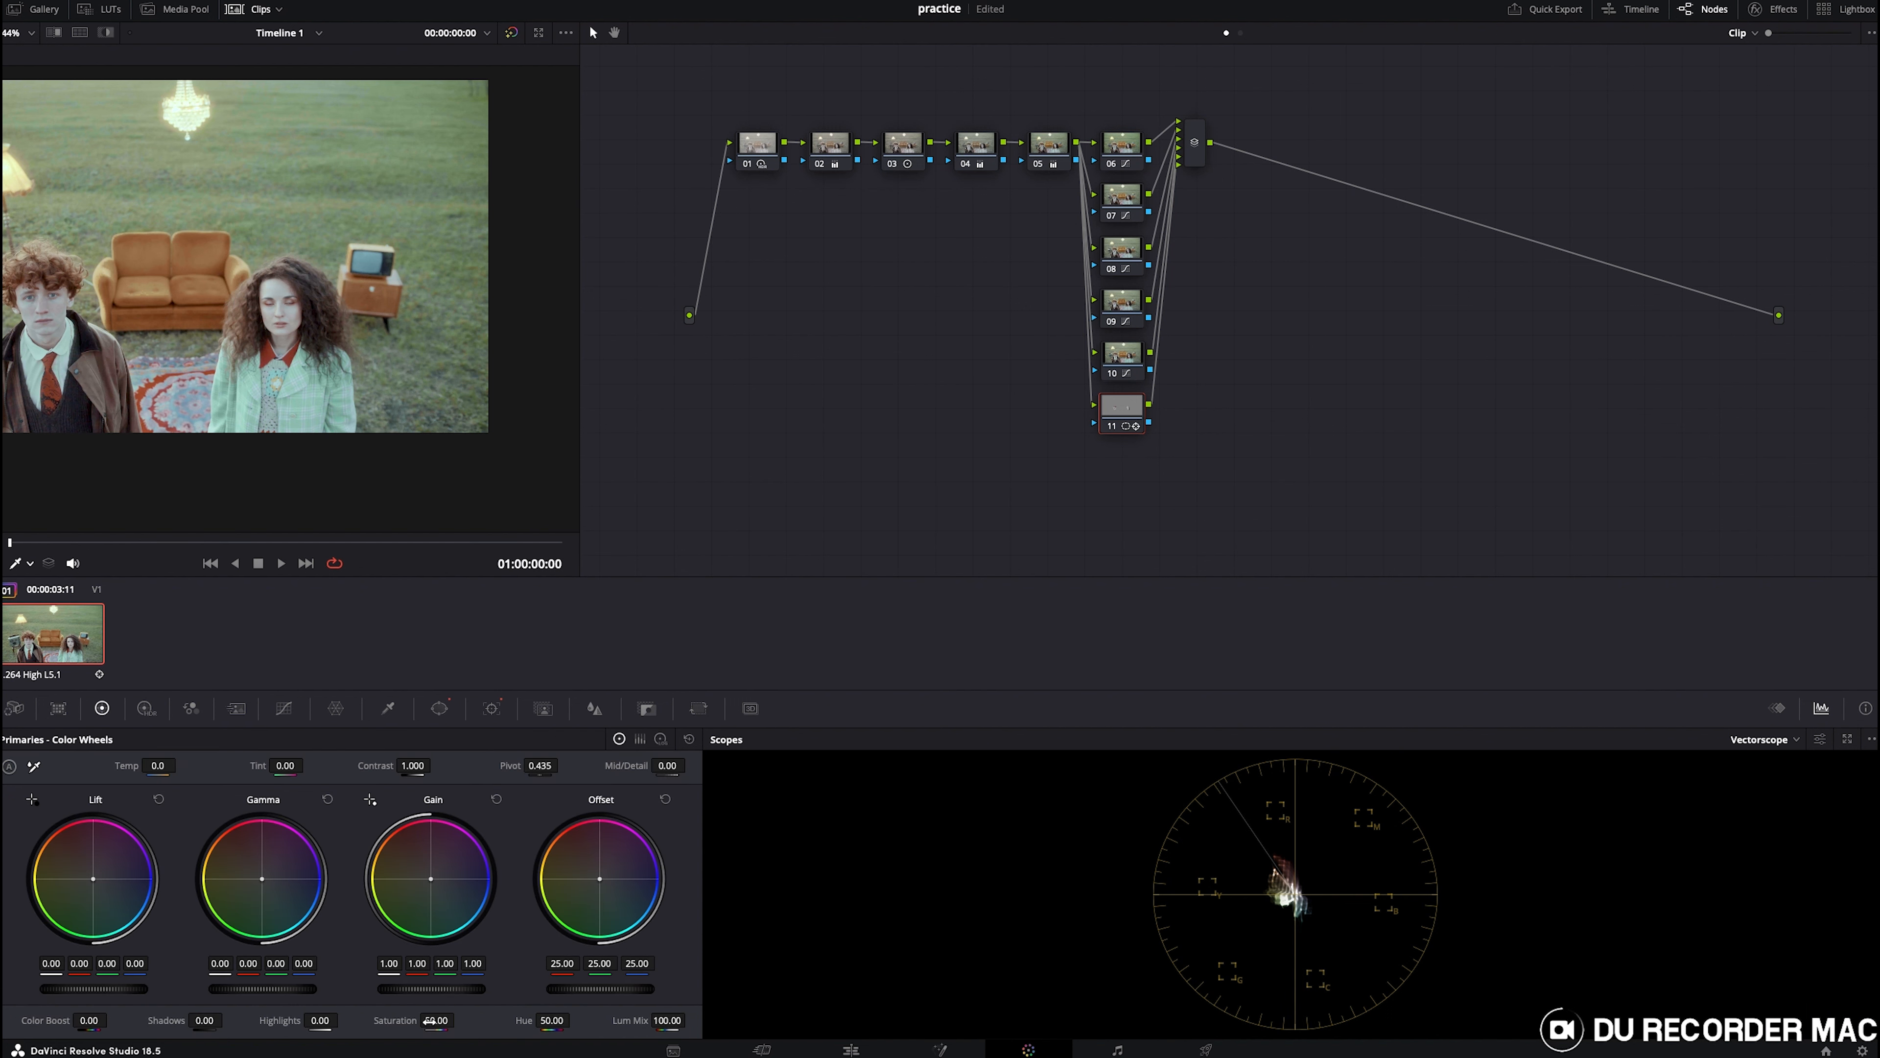
drag(444, 1020, 448, 1020)
drag(415, 765, 424, 765)
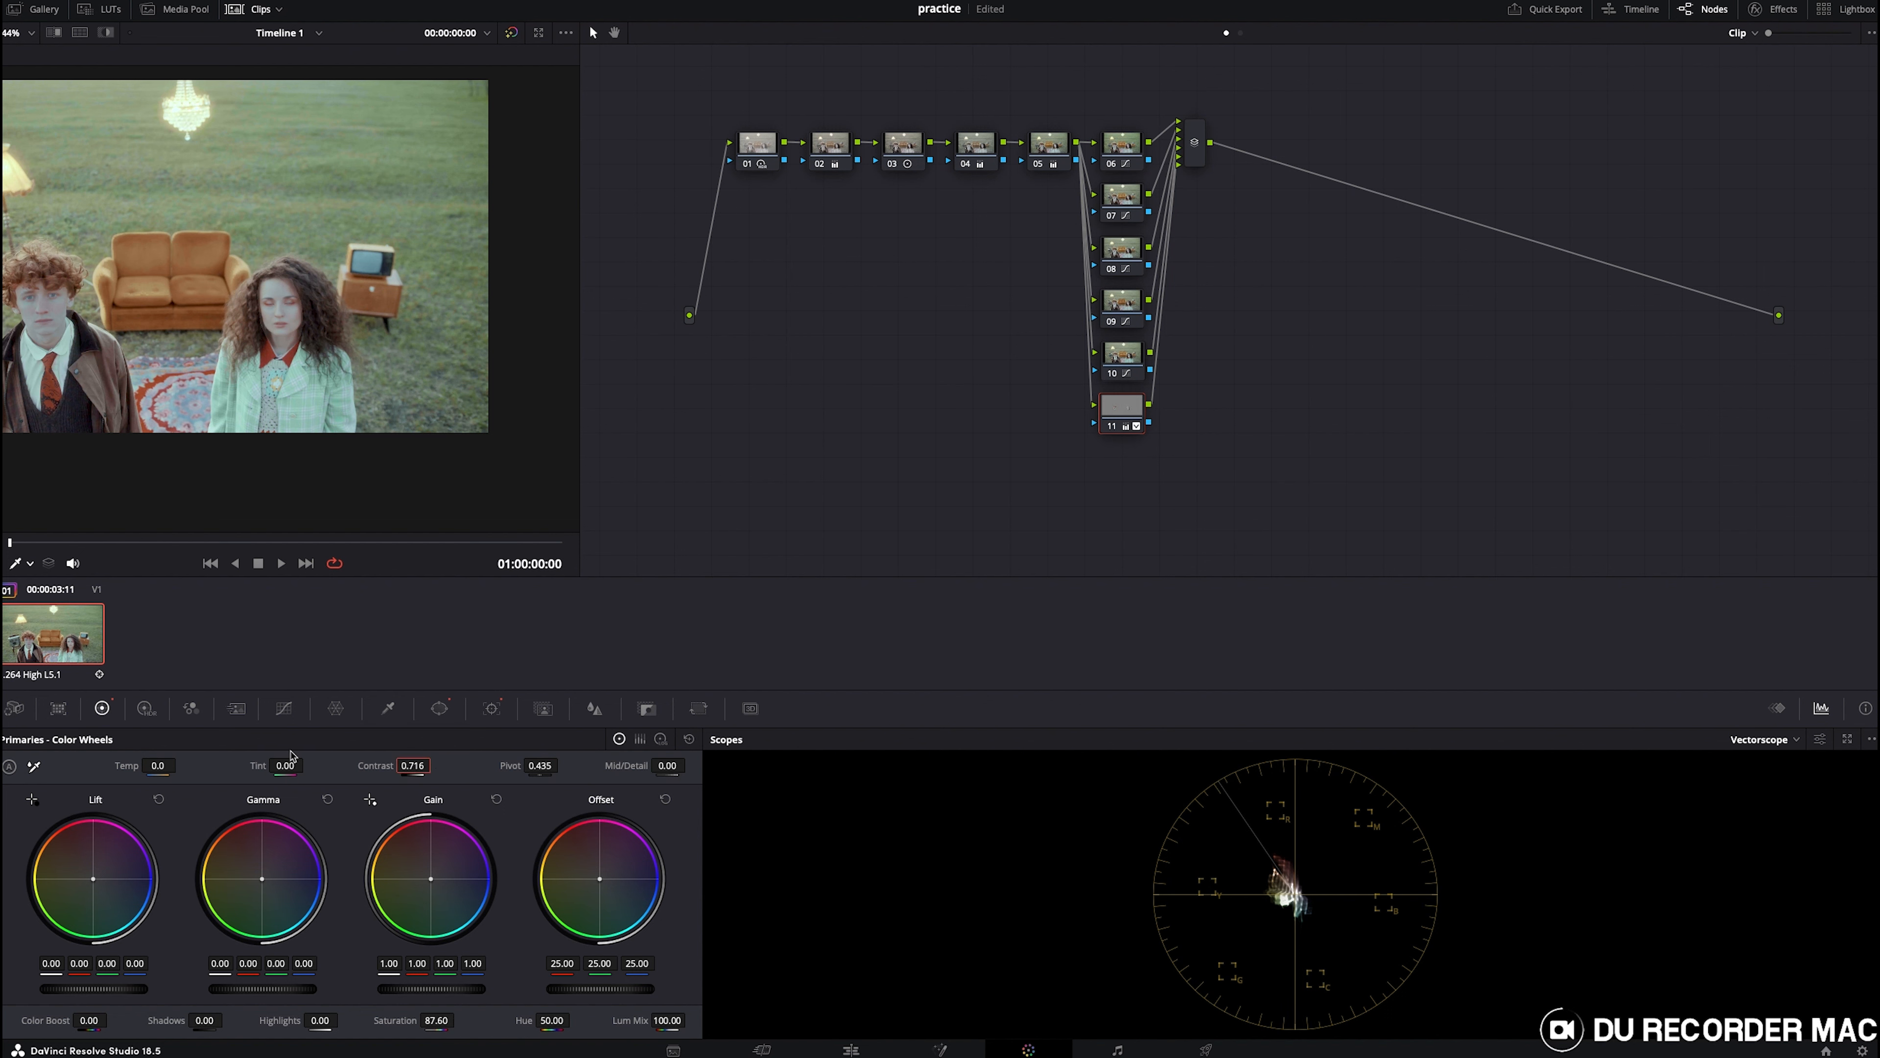
double_click(363, 766)
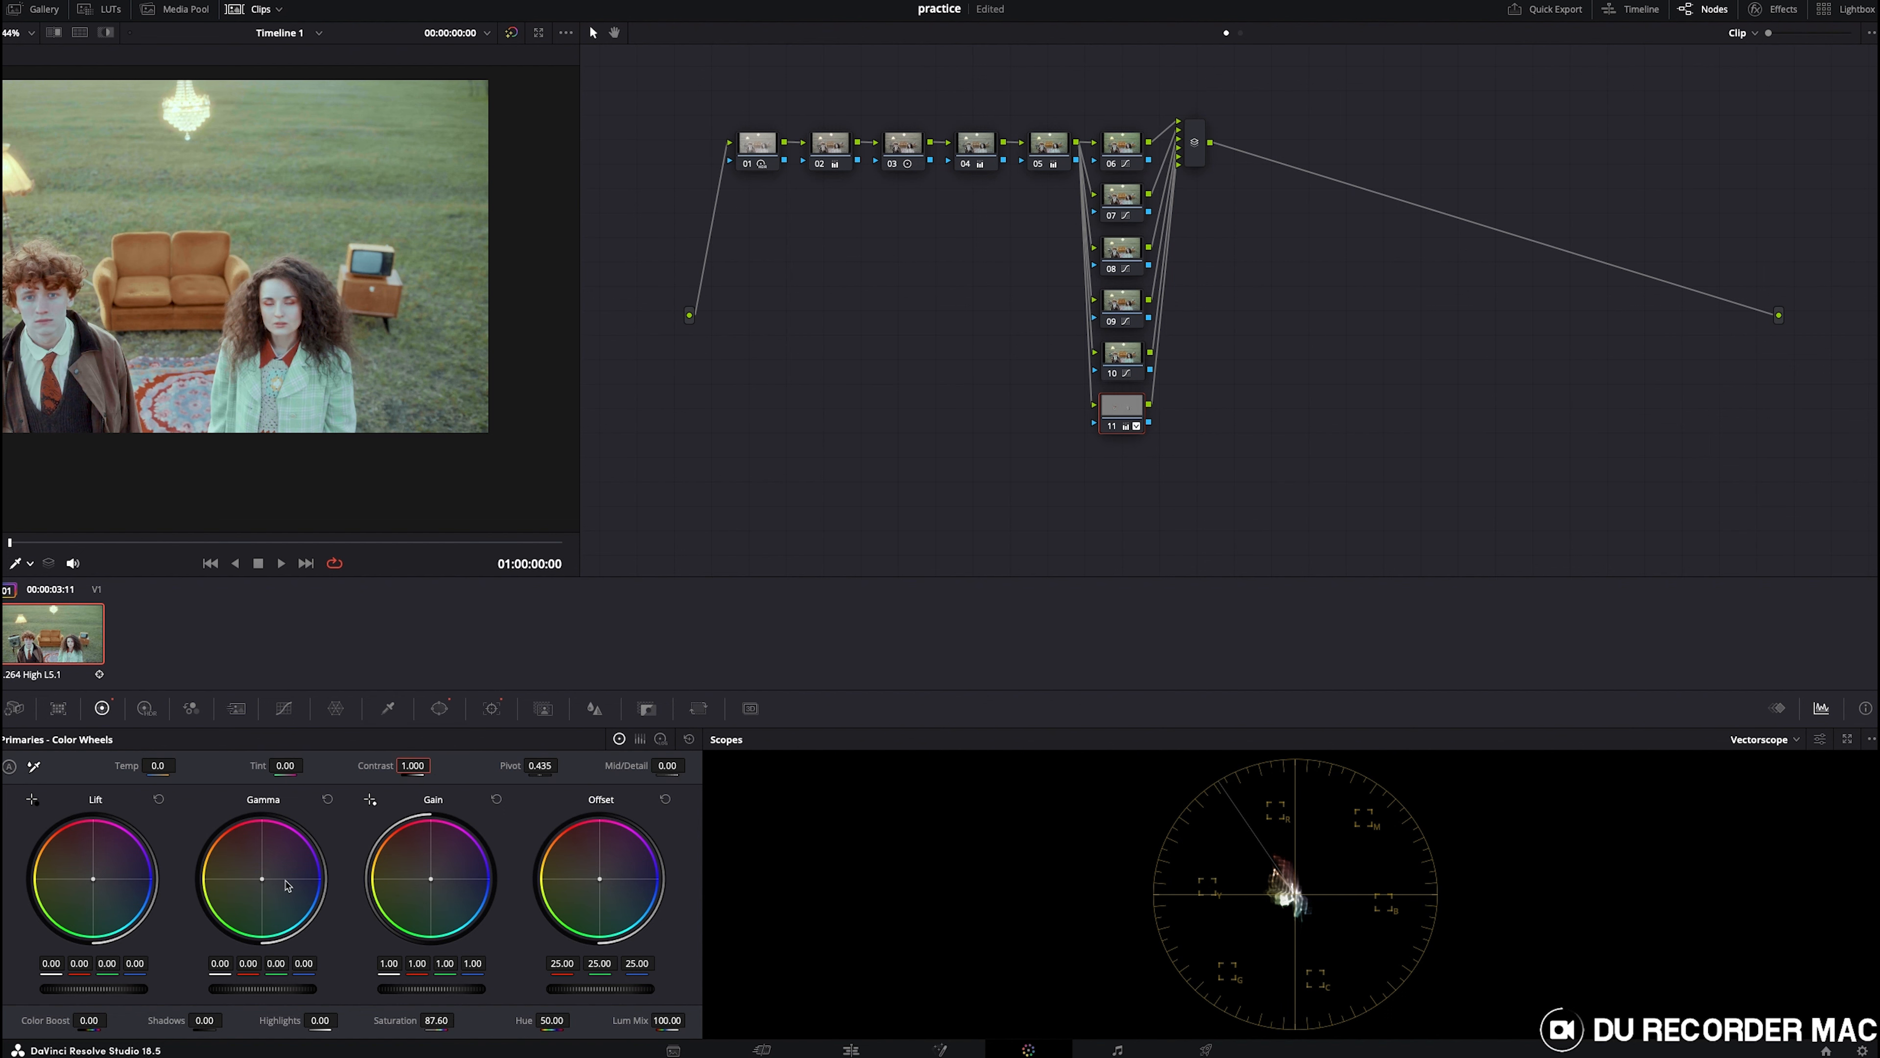
double_click(398, 1020)
drag(262, 879, 257, 877)
drag(255, 879, 259, 874)
drag(262, 988, 251, 989)
- Toggle node 11 off and on at mid-clip to compare the face grade
click(377, 542)
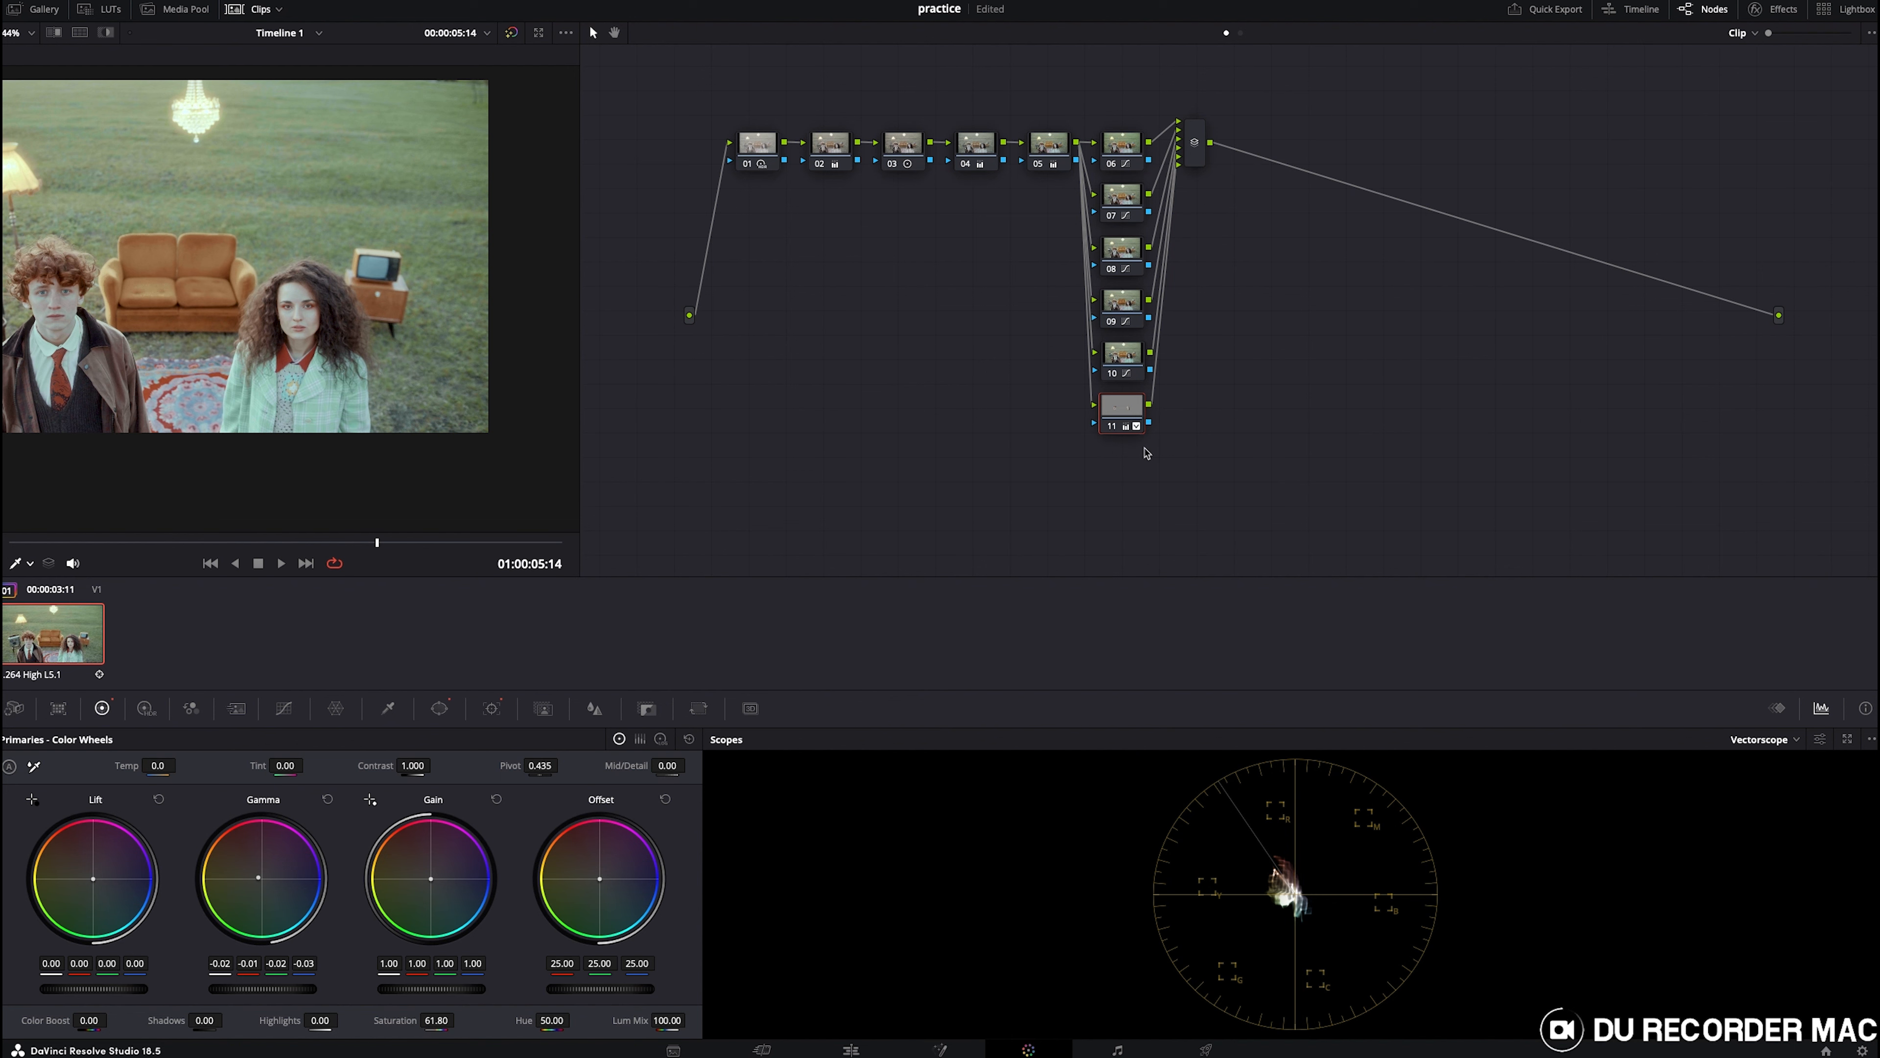
click(1108, 428)
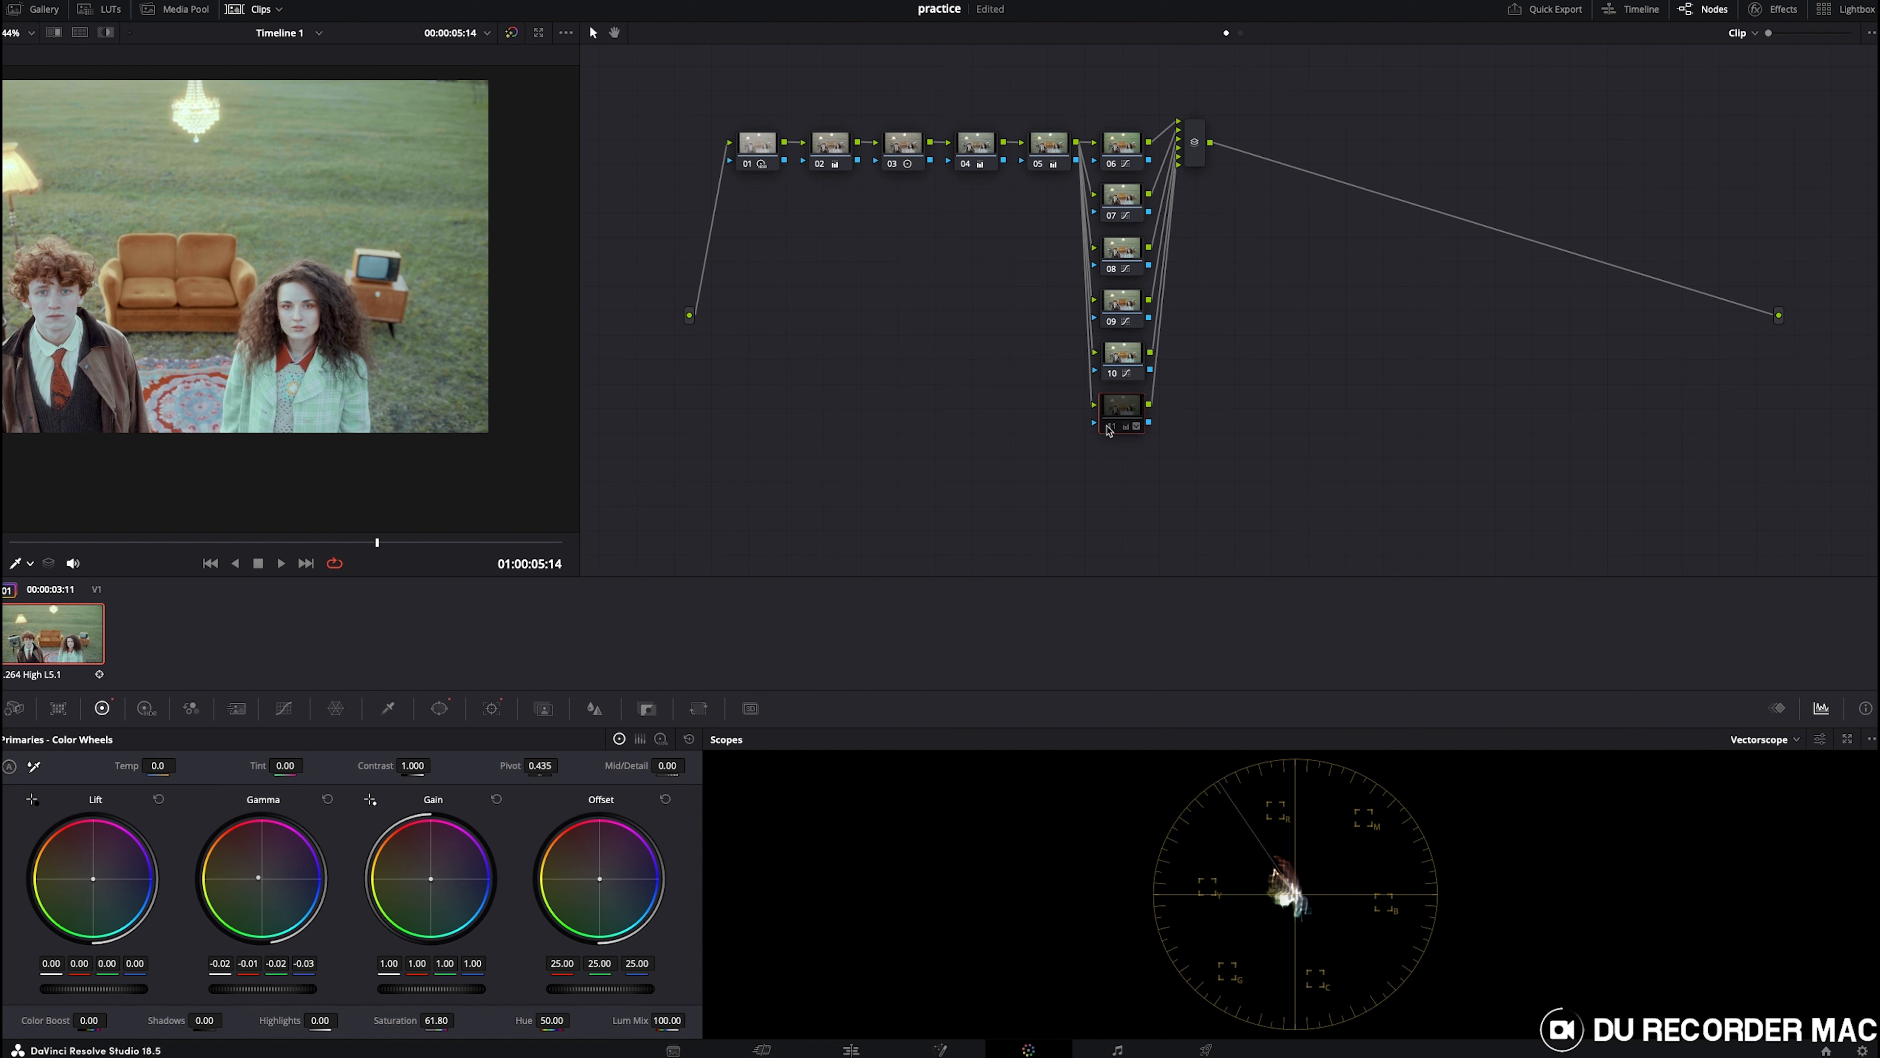
click(1109, 428)
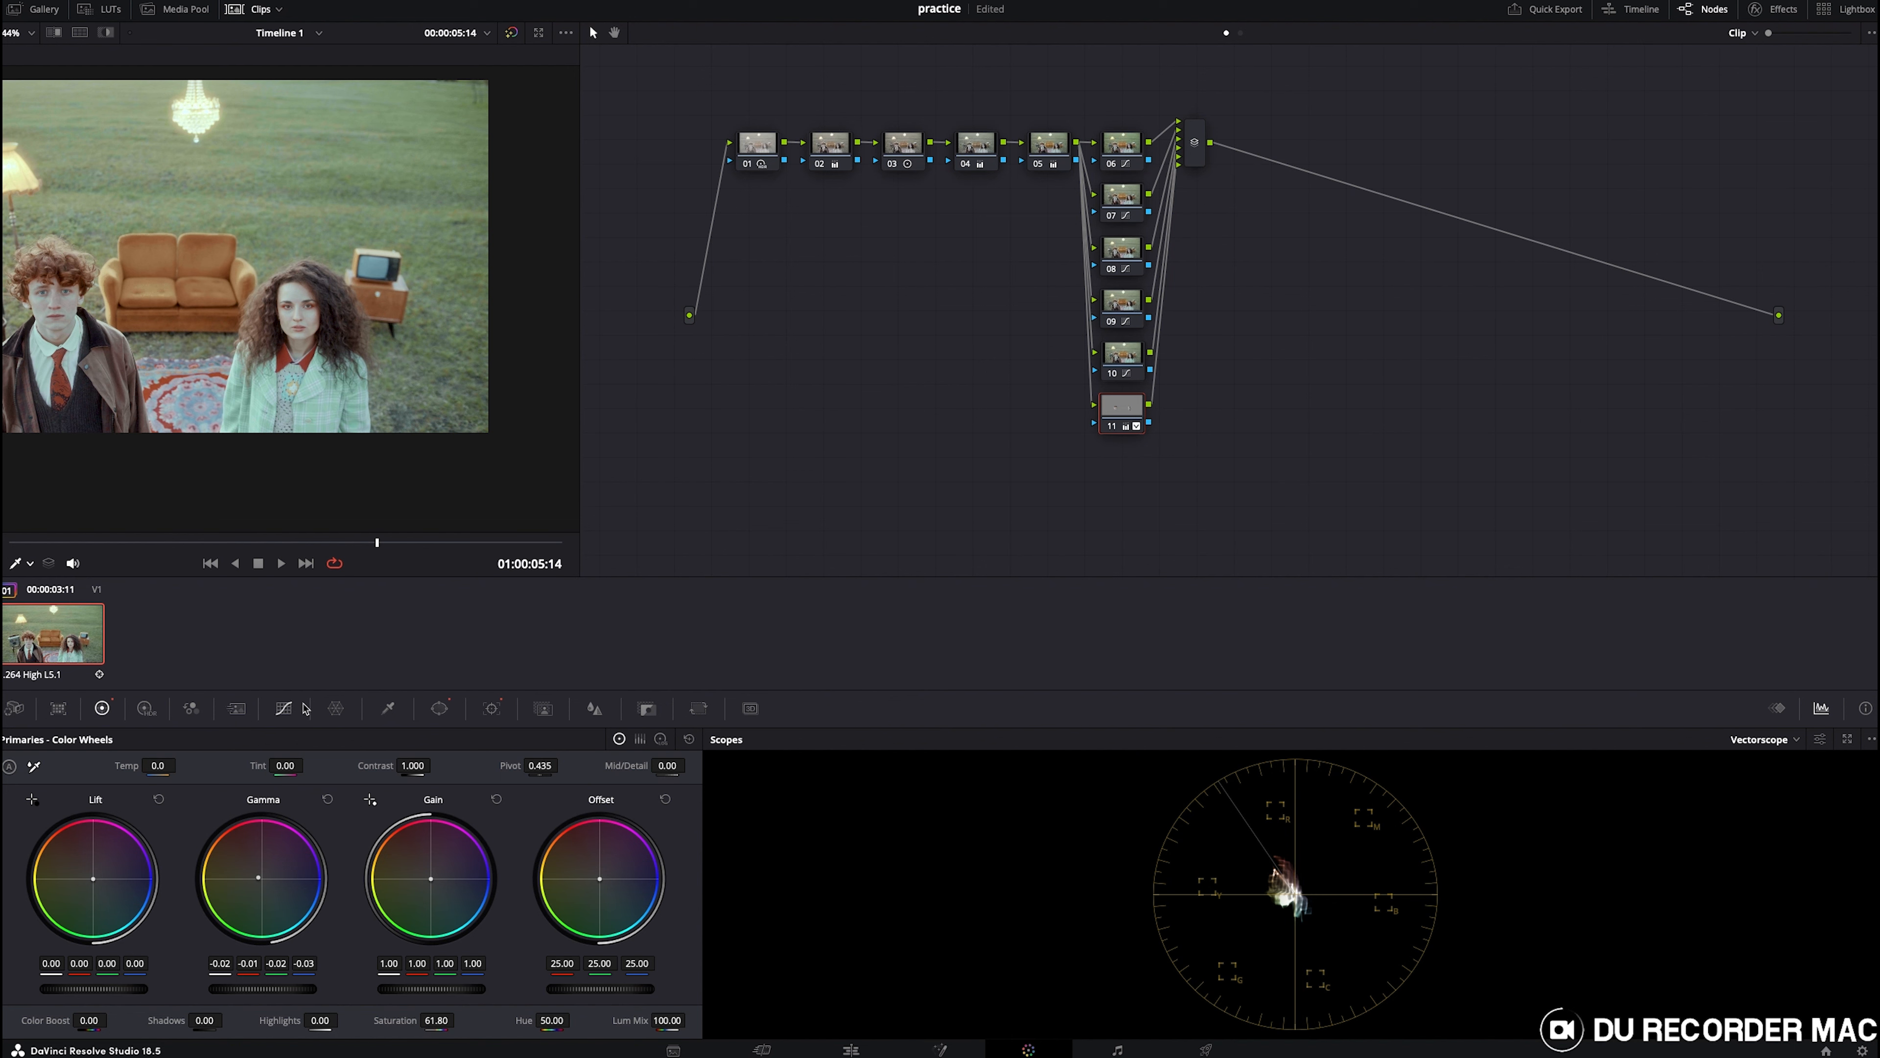
click(283, 708)
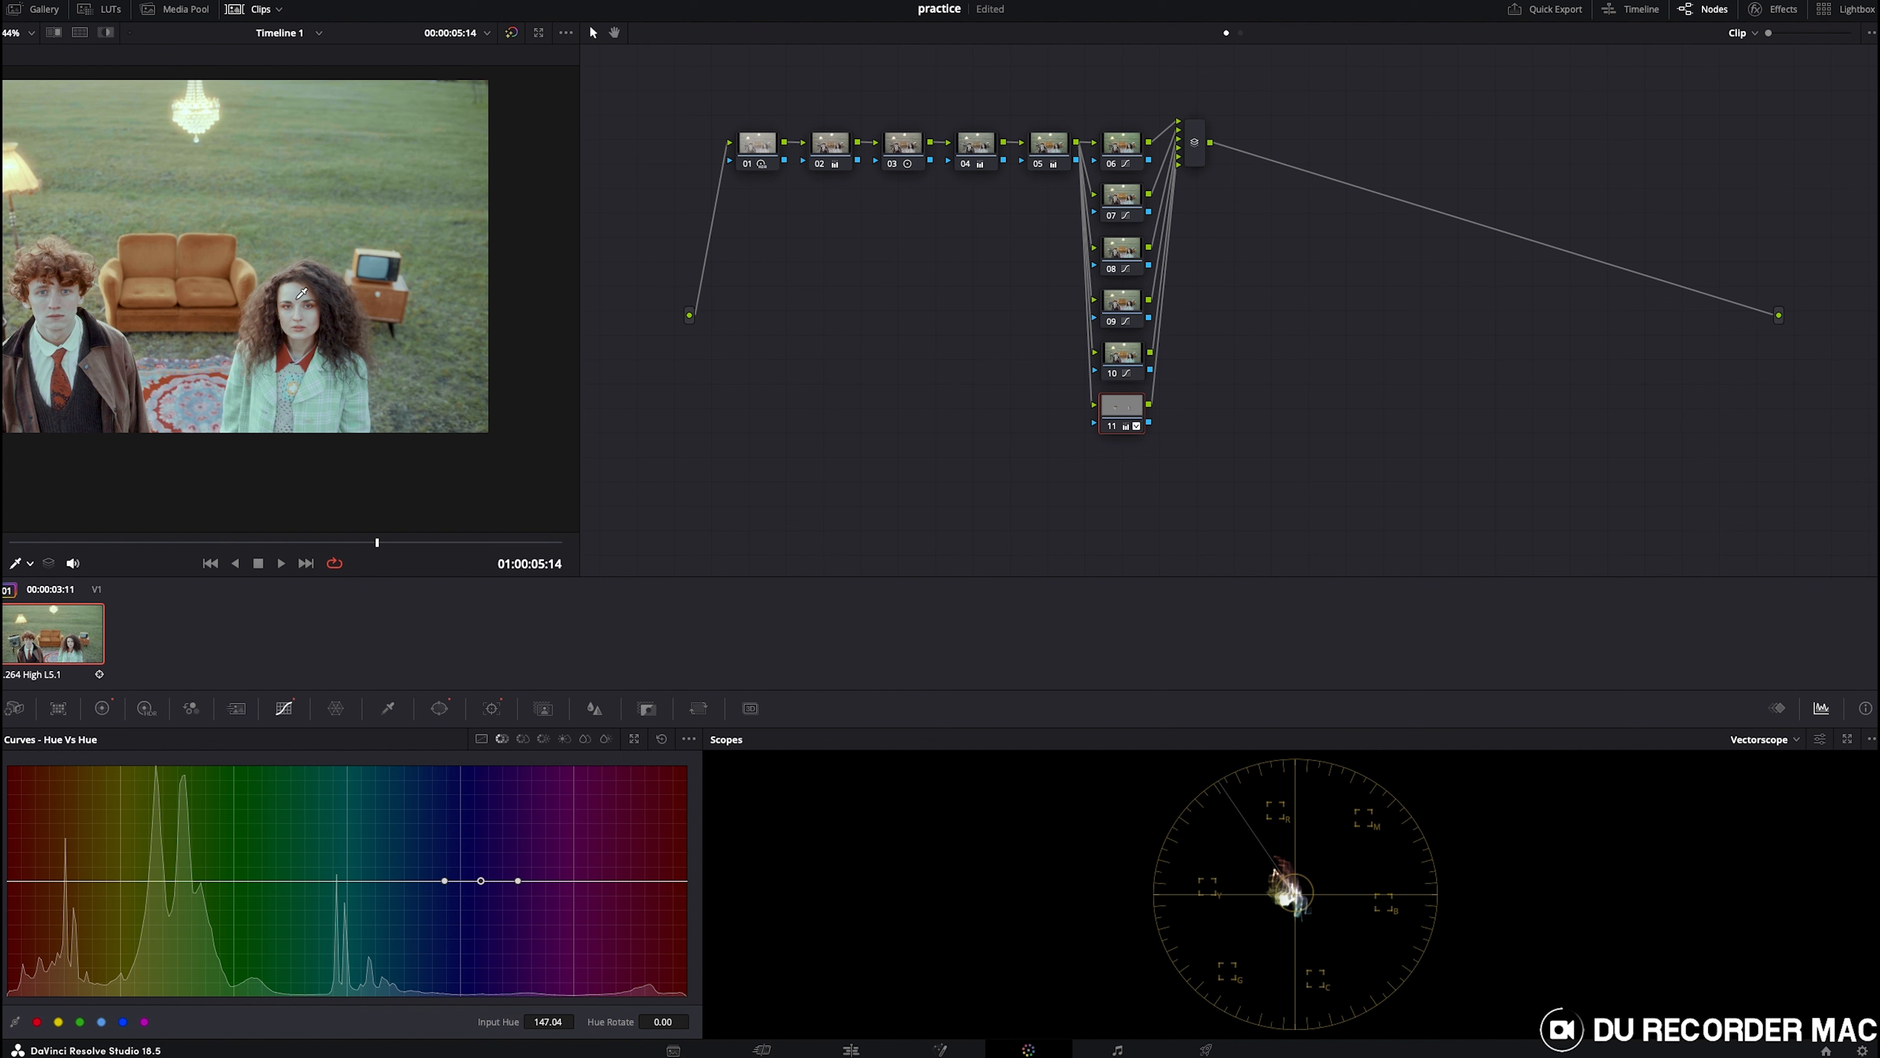
click(661, 738)
click(103, 707)
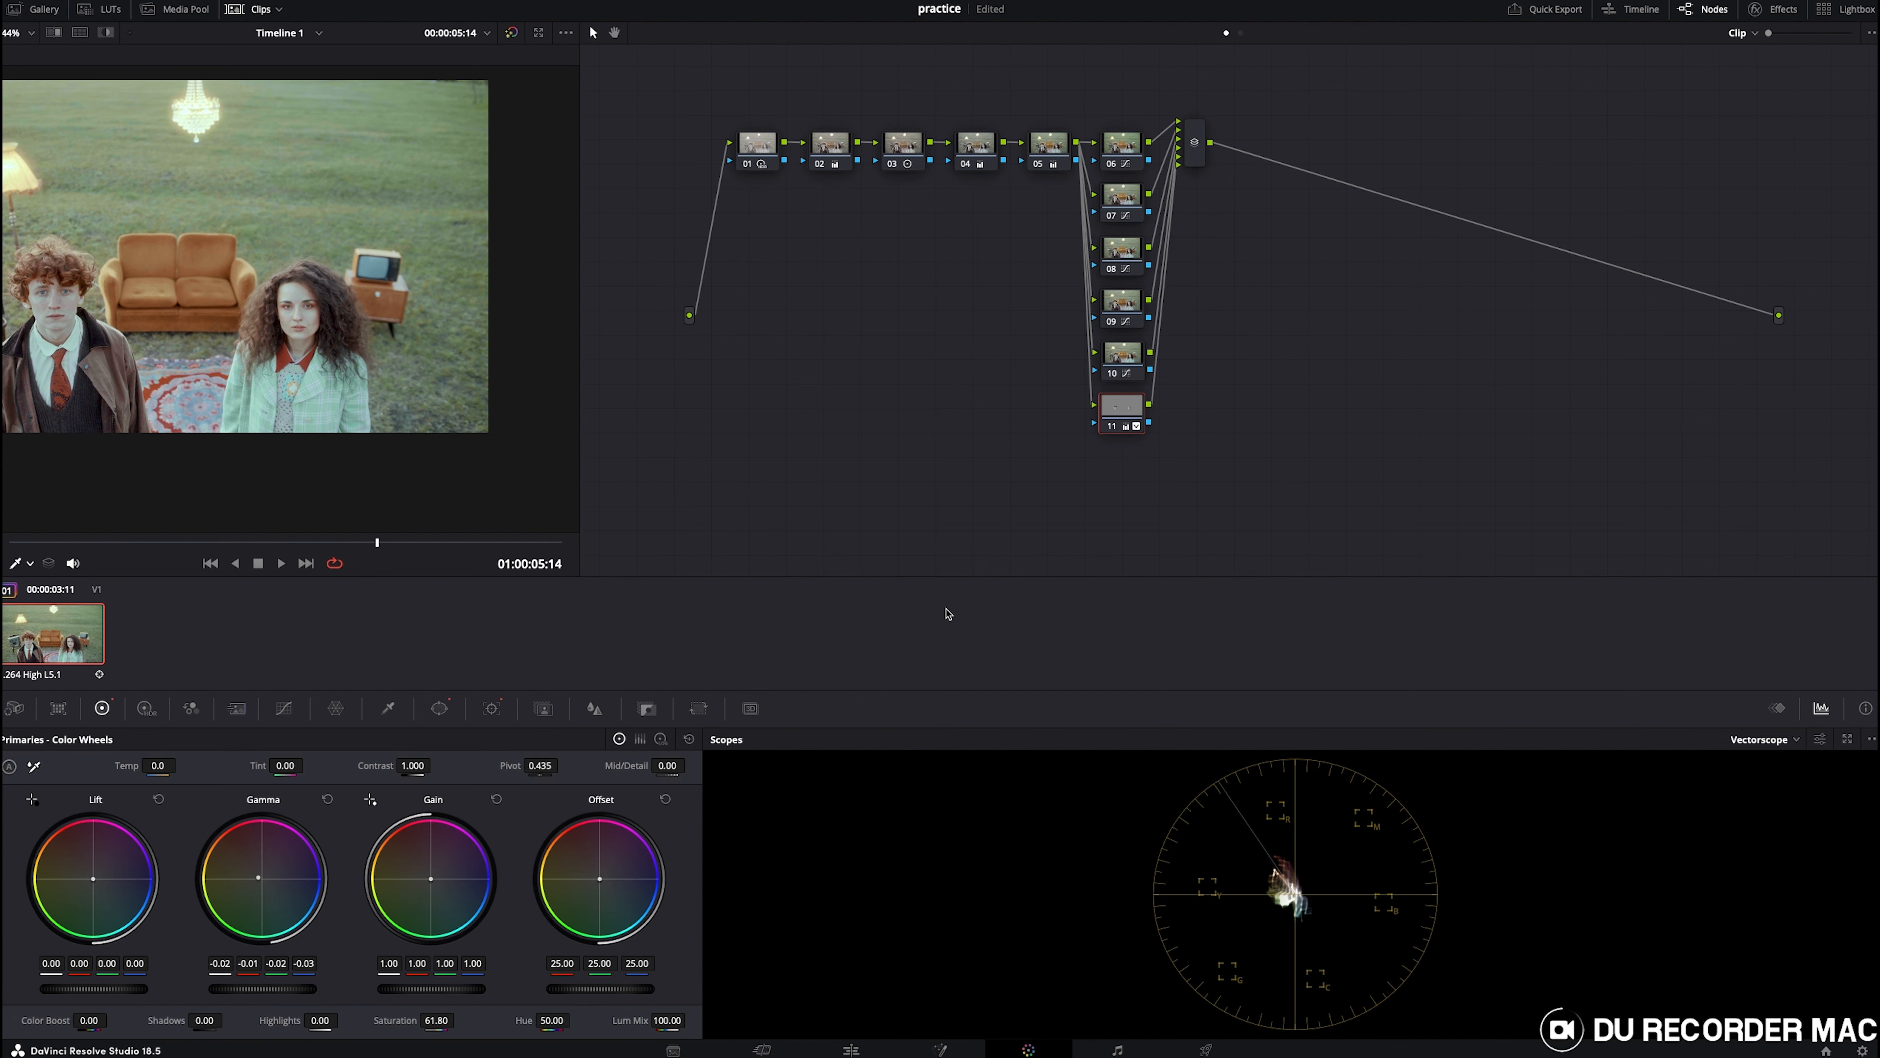
- Soften the boy's face window with inside softness 2.42 and outside softness 1.12
click(441, 710)
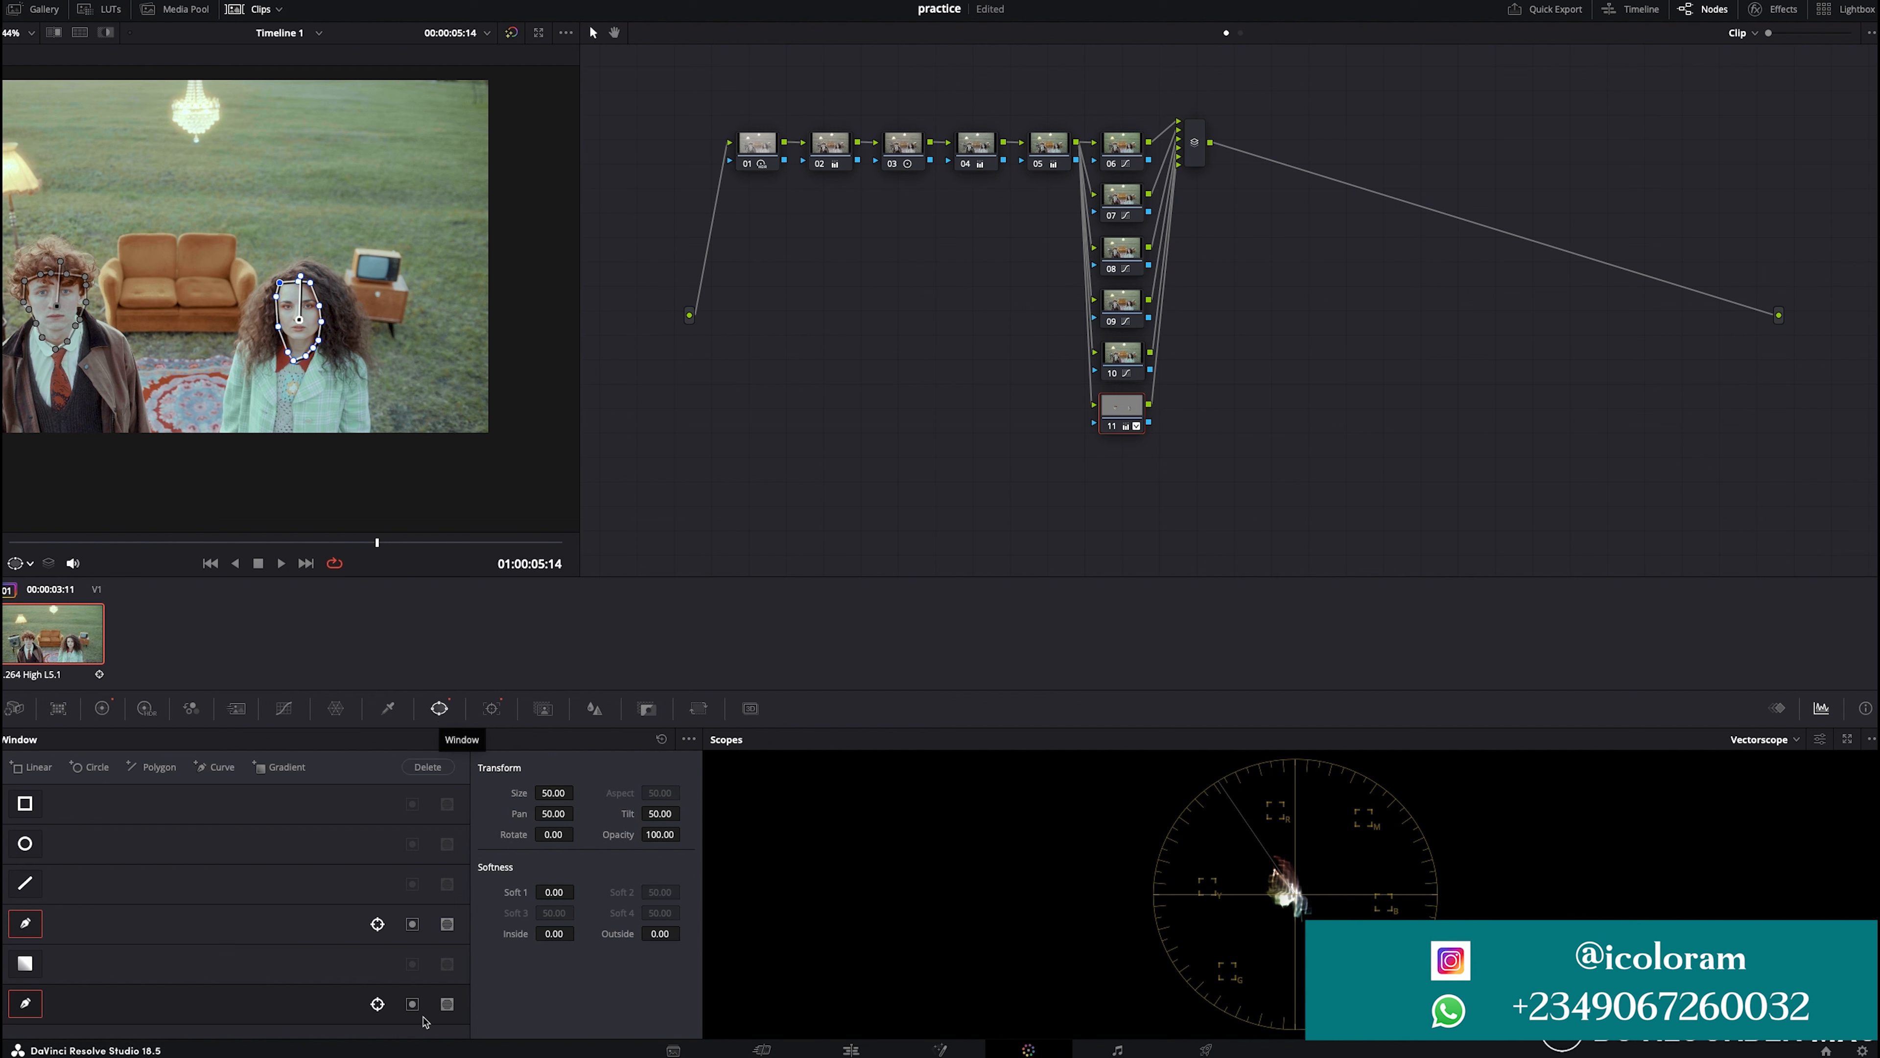
click(327, 926)
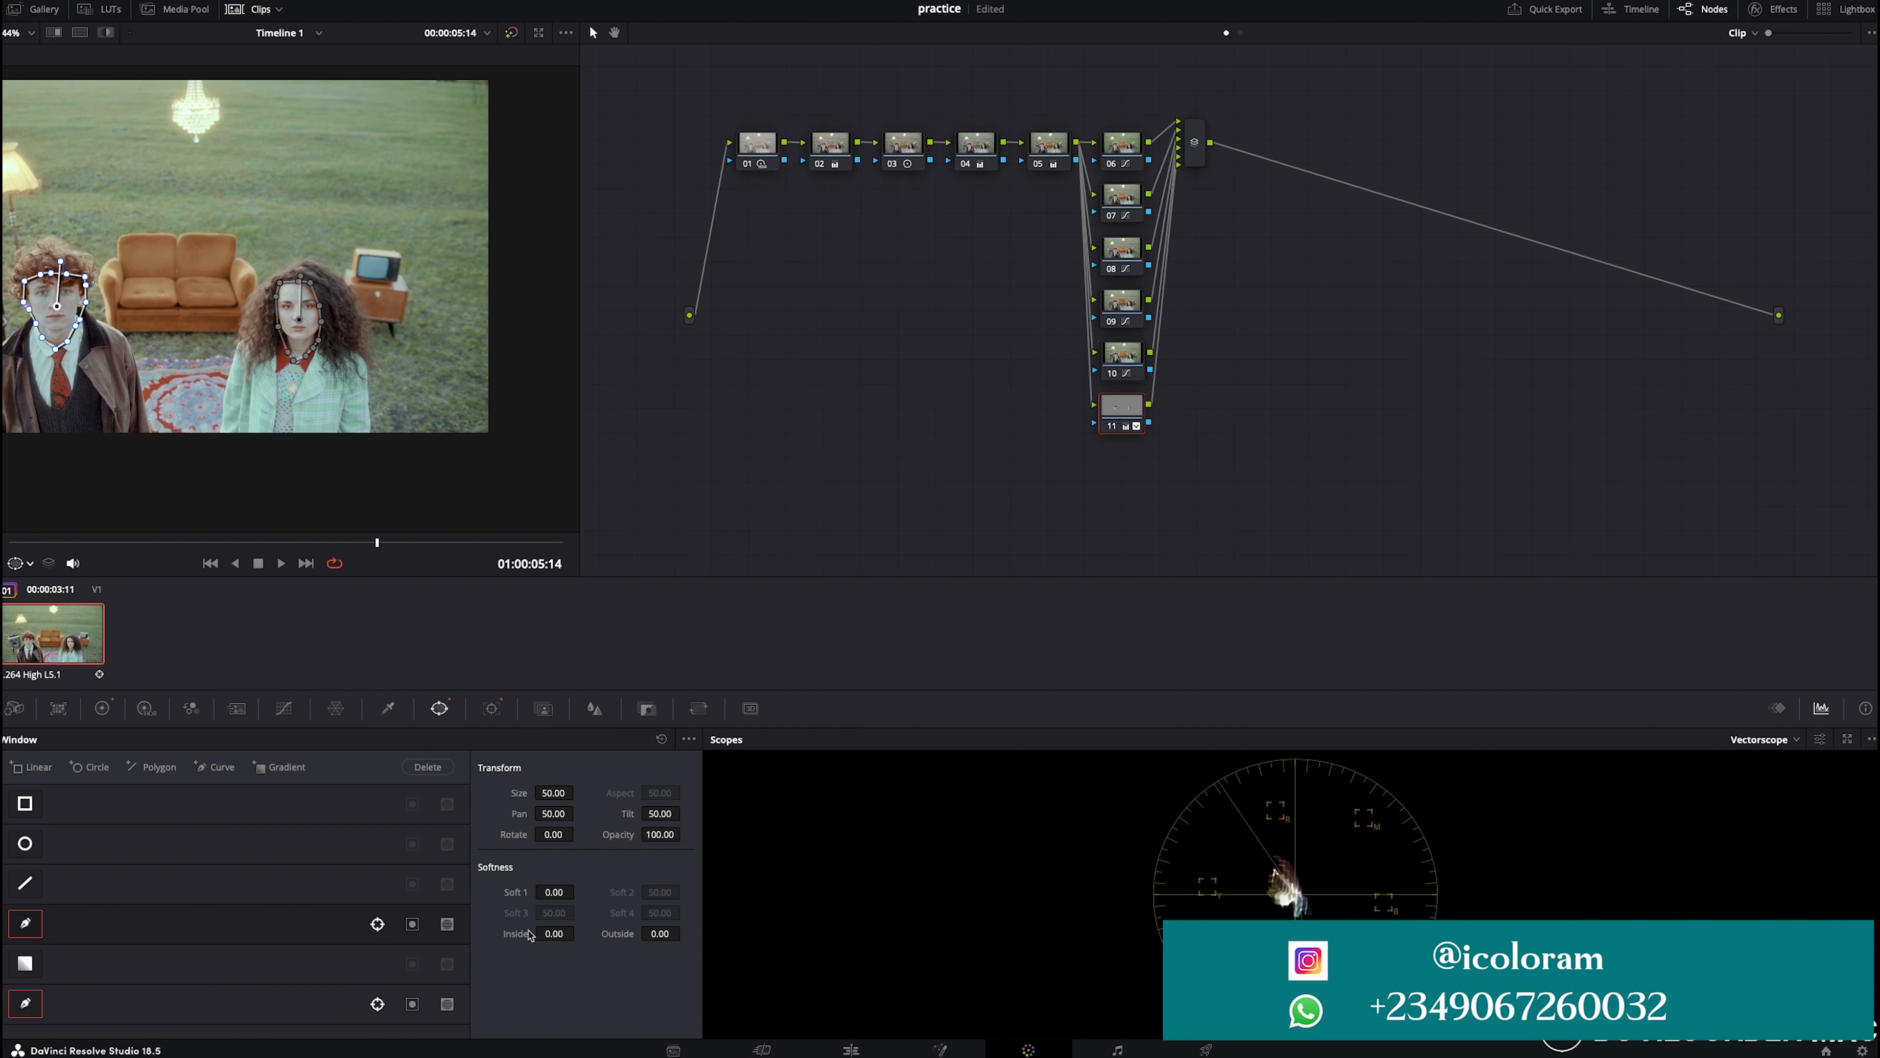
click(412, 925)
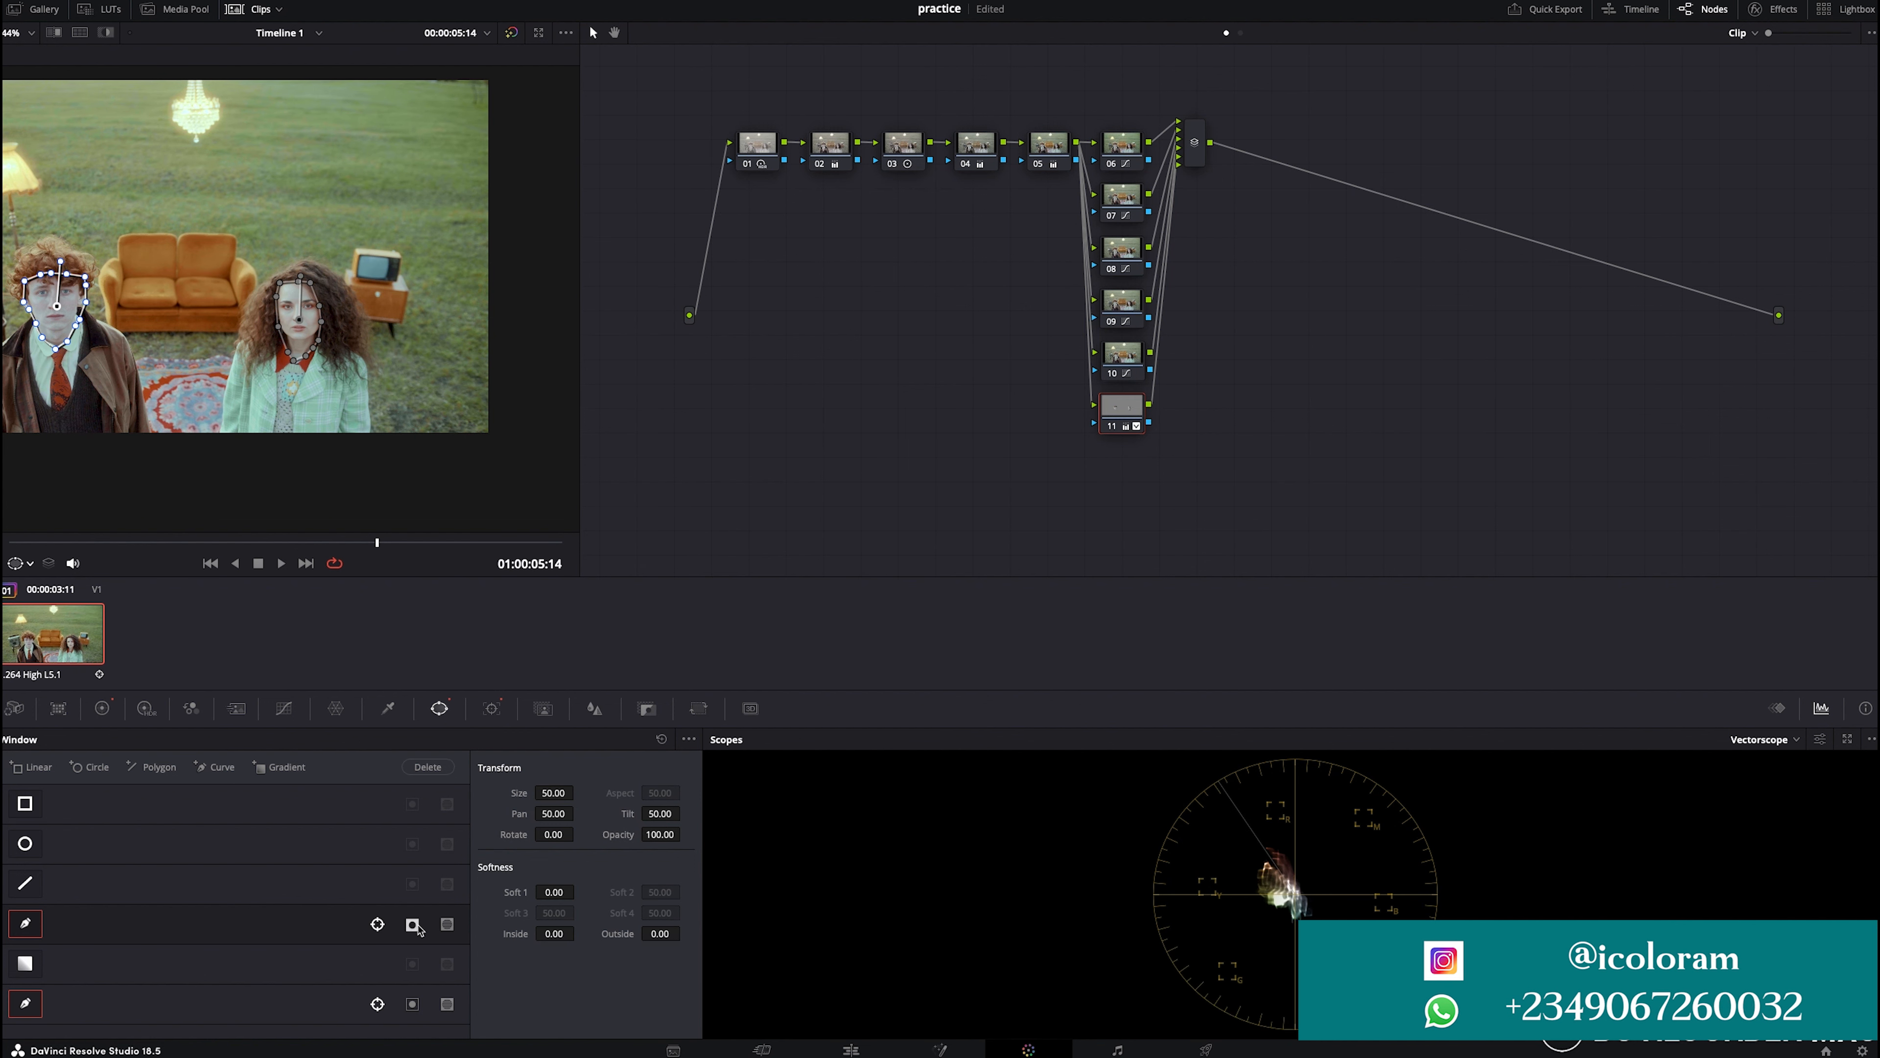
click(324, 999)
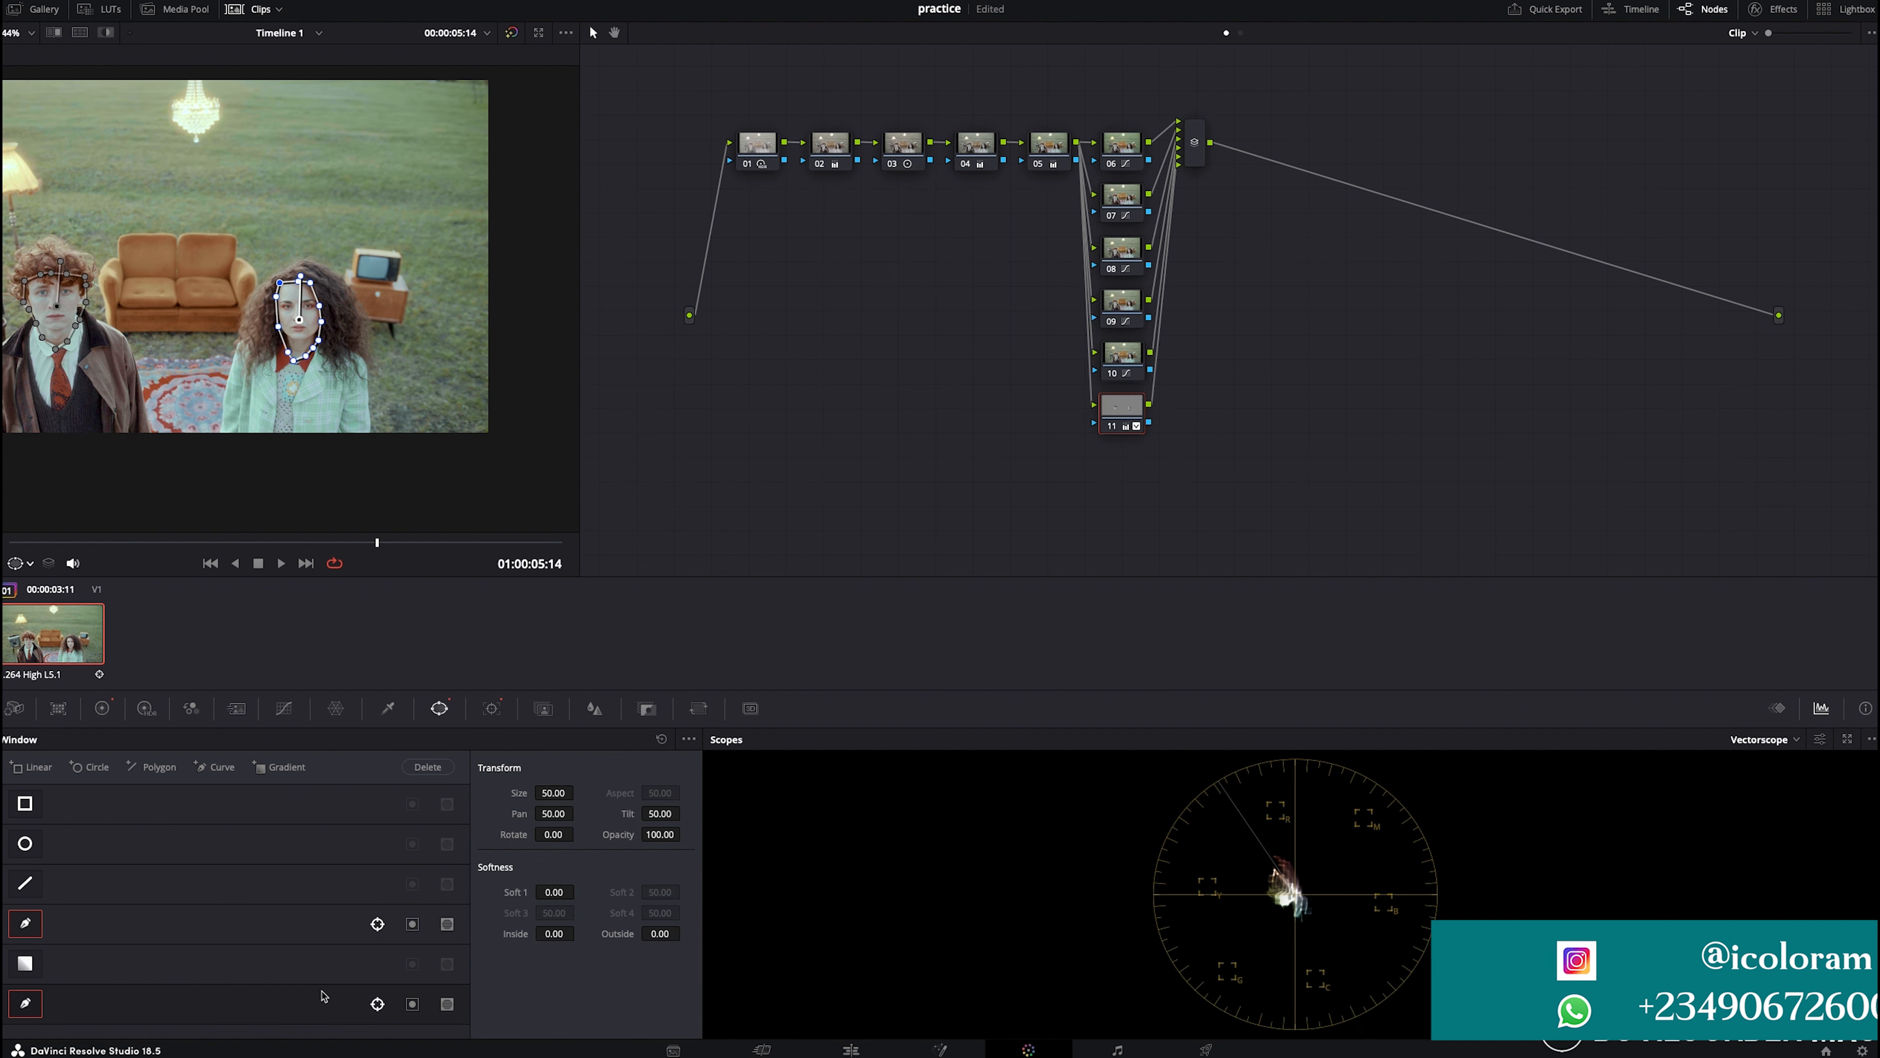
click(353, 932)
drag(541, 934, 659, 934)
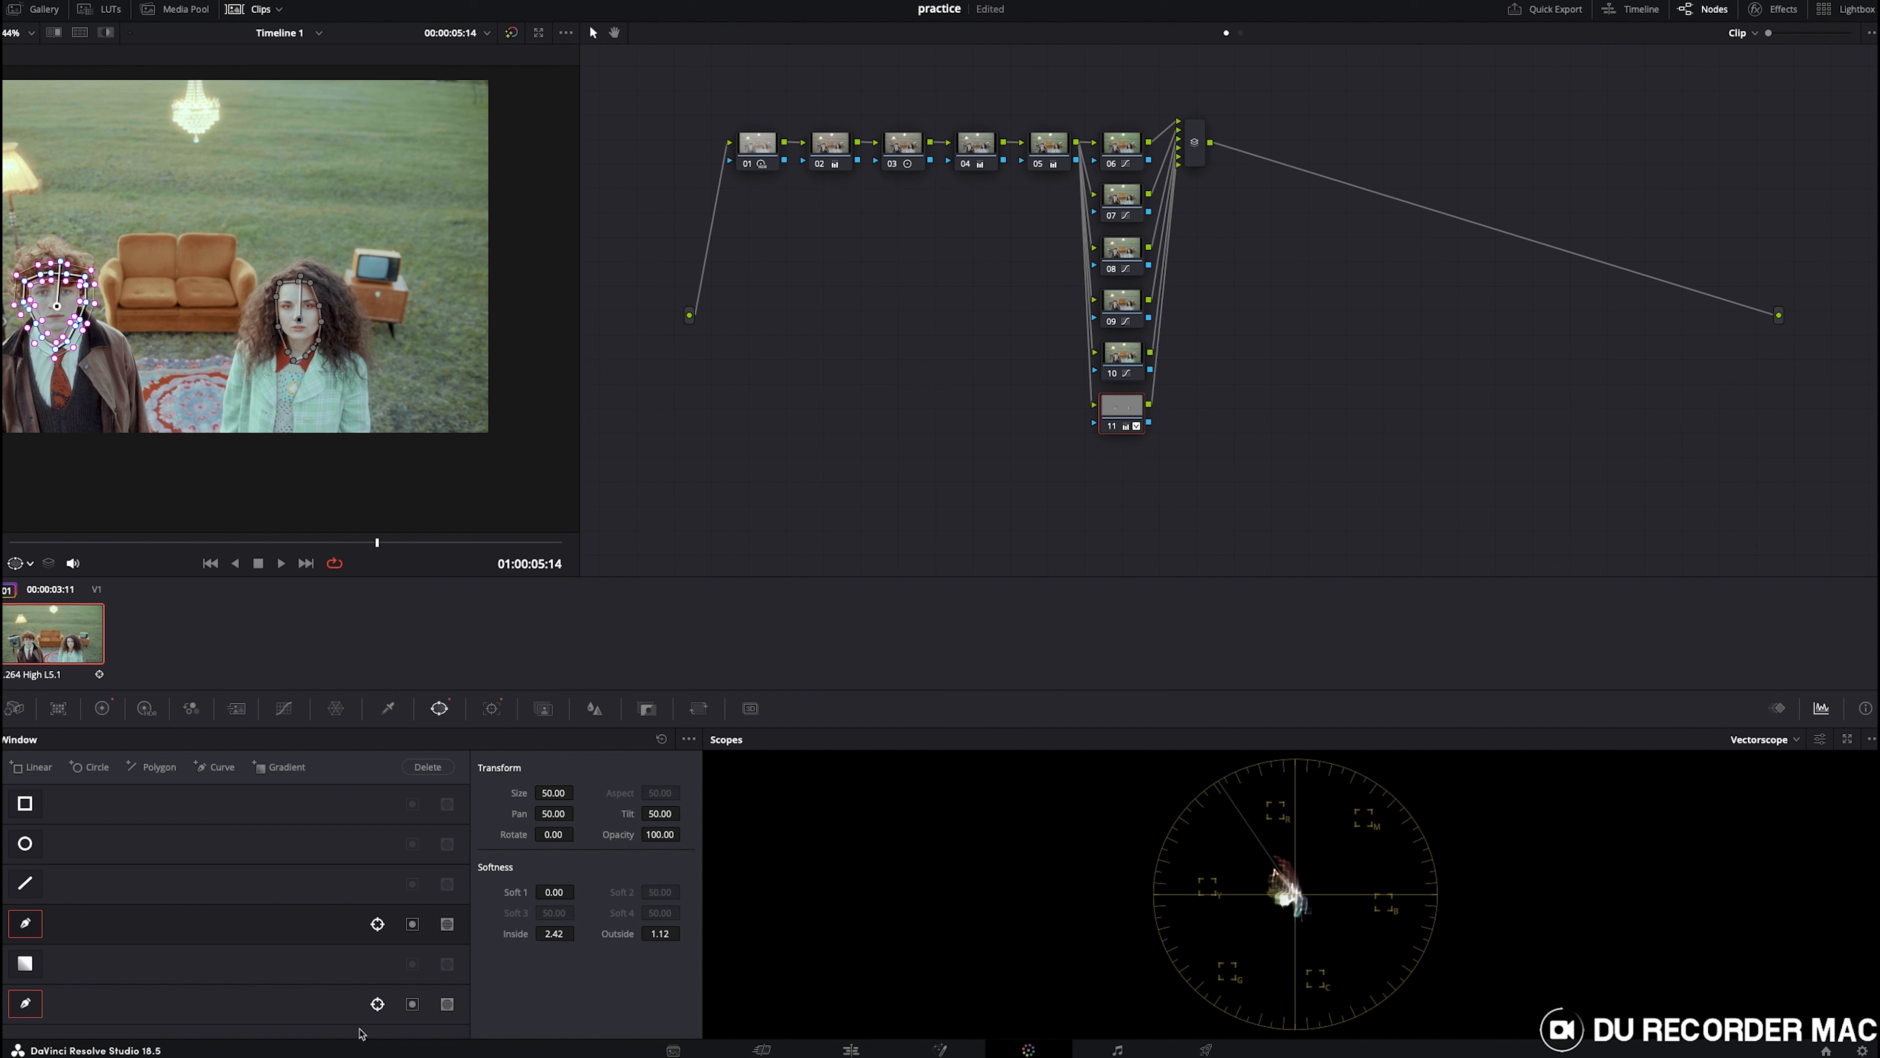
- Set the girl's face window softness to inside 0.86 and outside 0.90
click(312, 1008)
drag(561, 934, 578, 932)
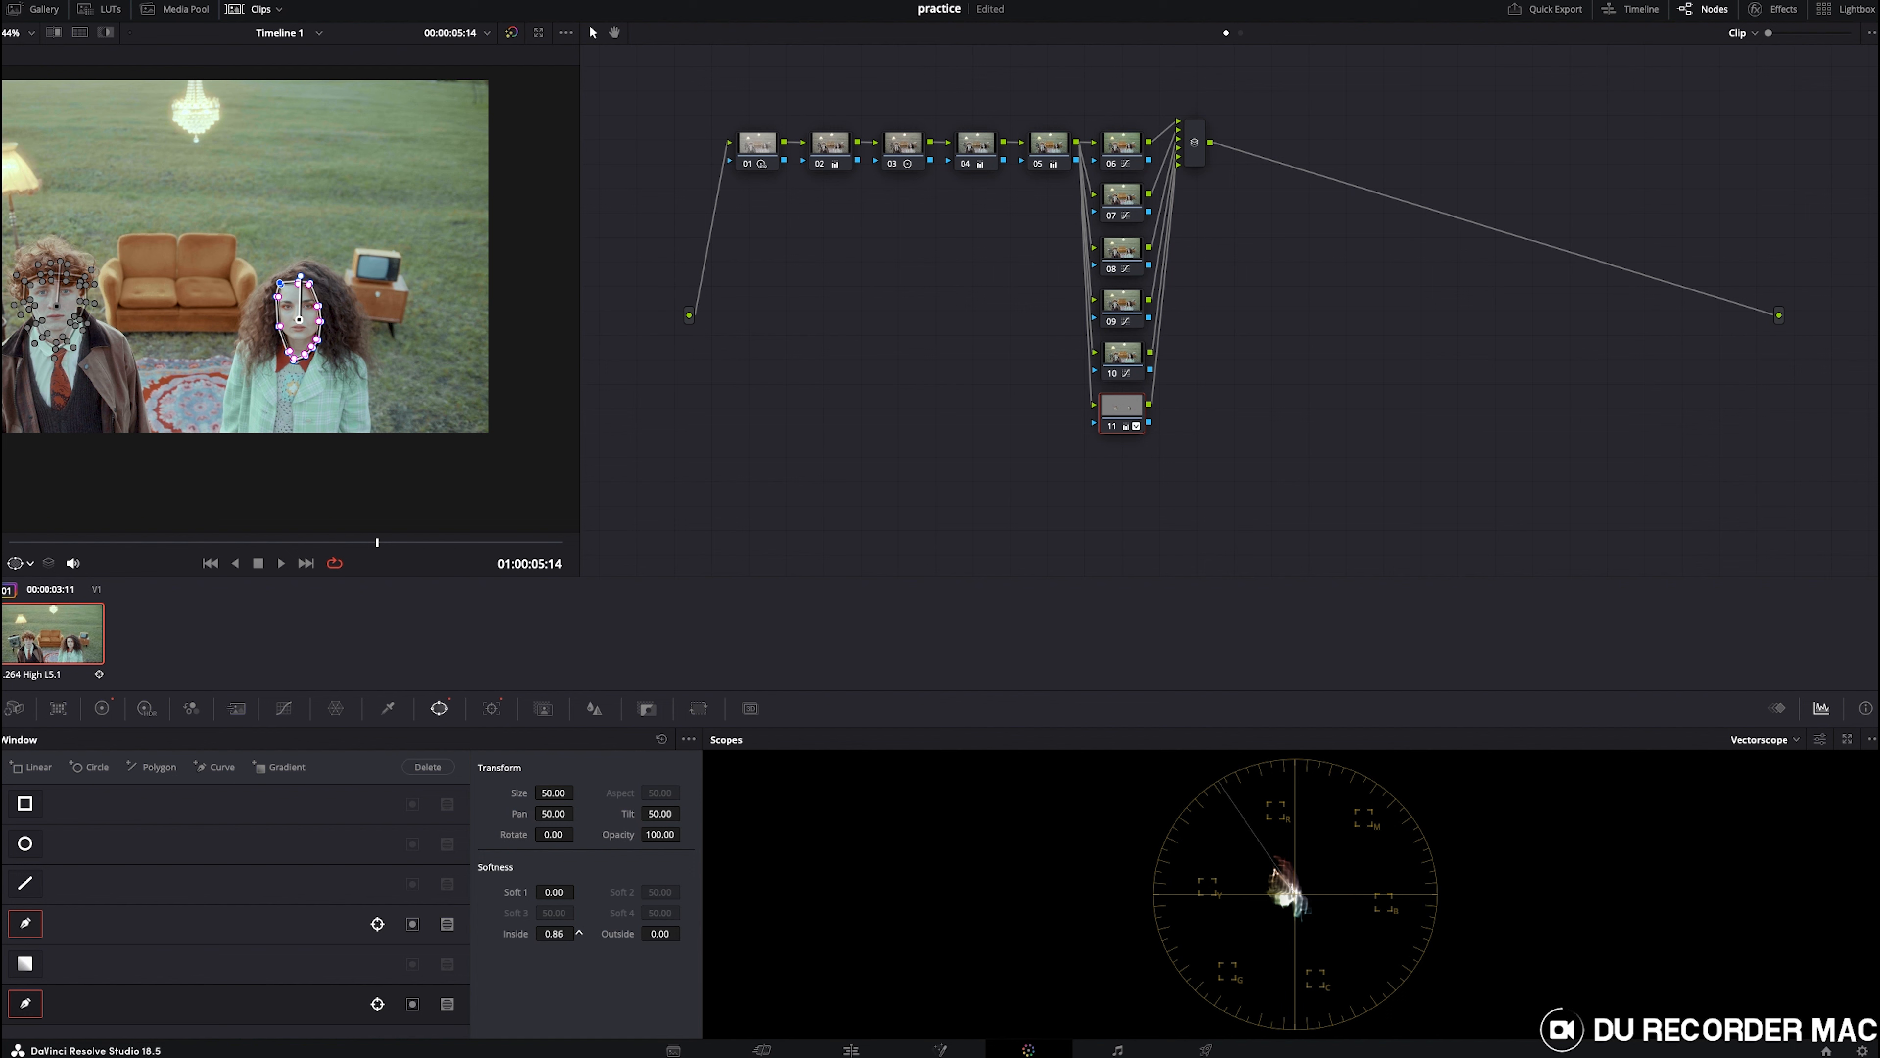
drag(659, 932, 621, 933)
- At the clip's start, warm node 11's offset to 29.50, 23.37, 25.25
key(Home)
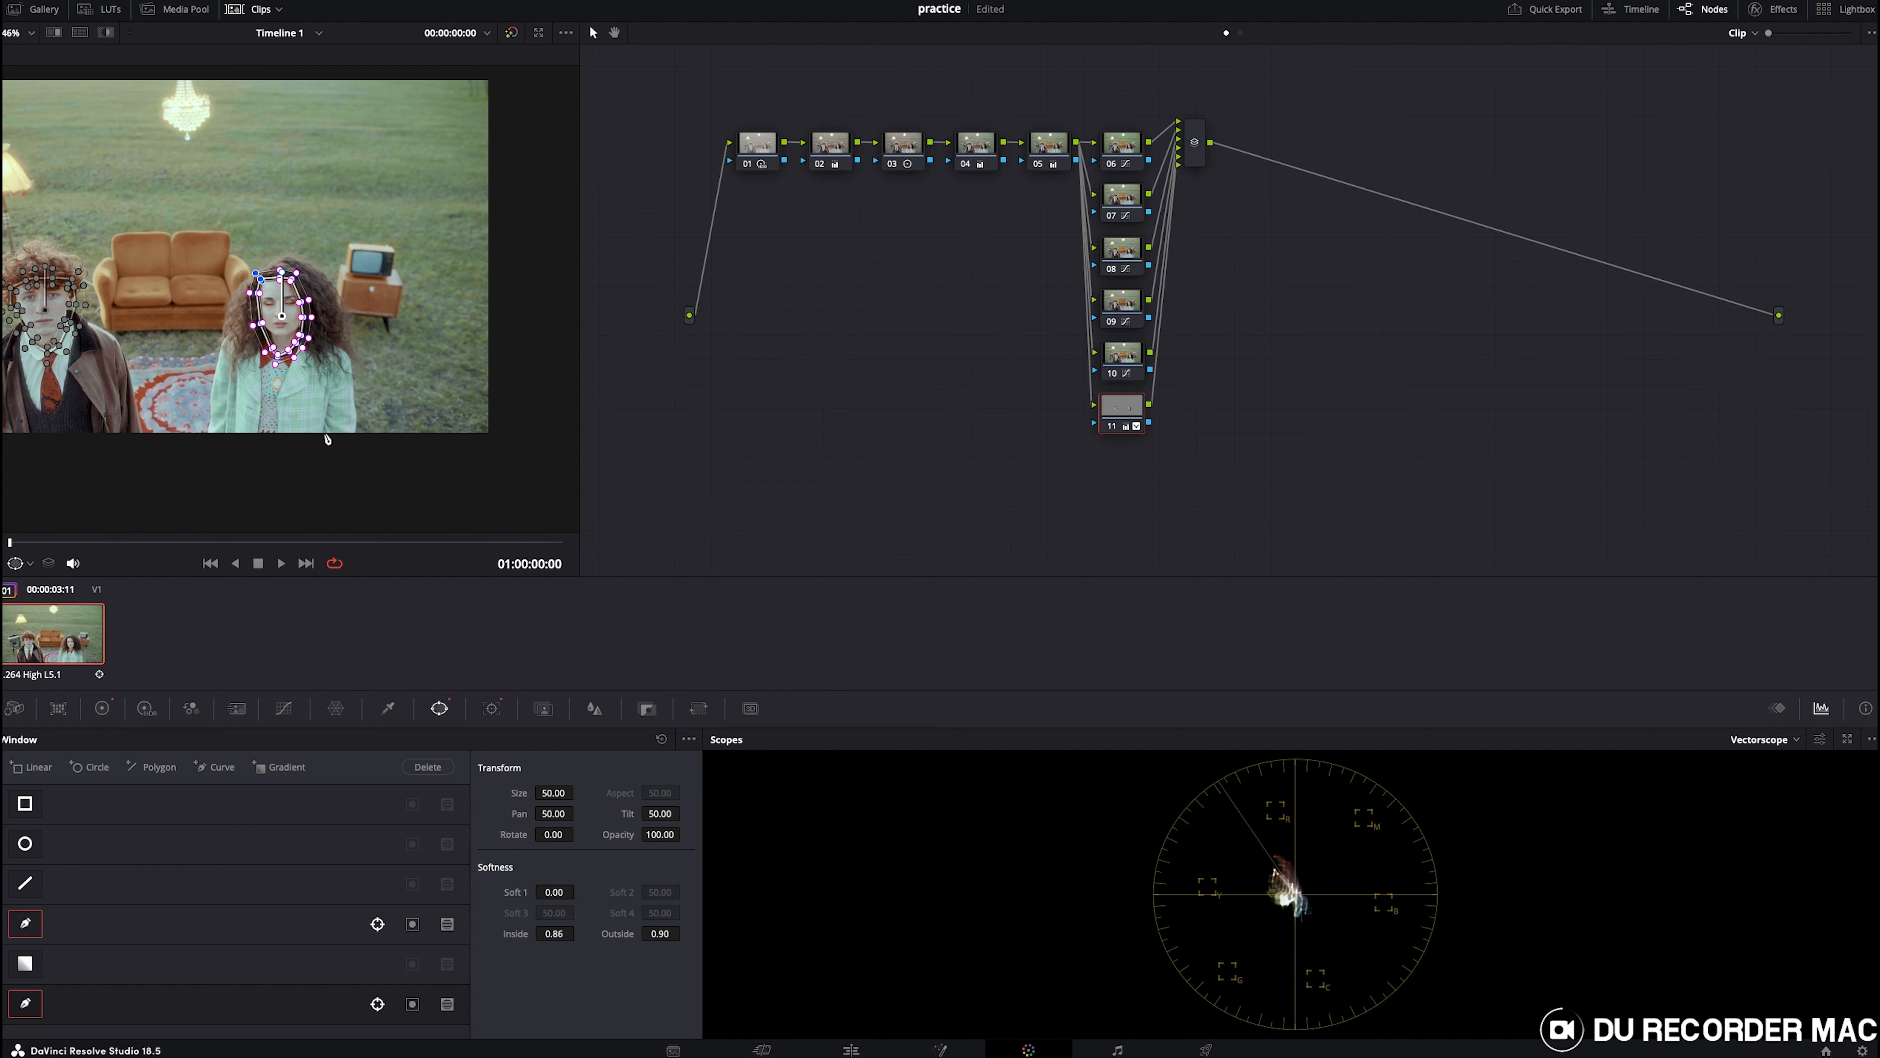
scroll(327, 440, up, 3)
scroll(327, 445, down, 3)
click(102, 708)
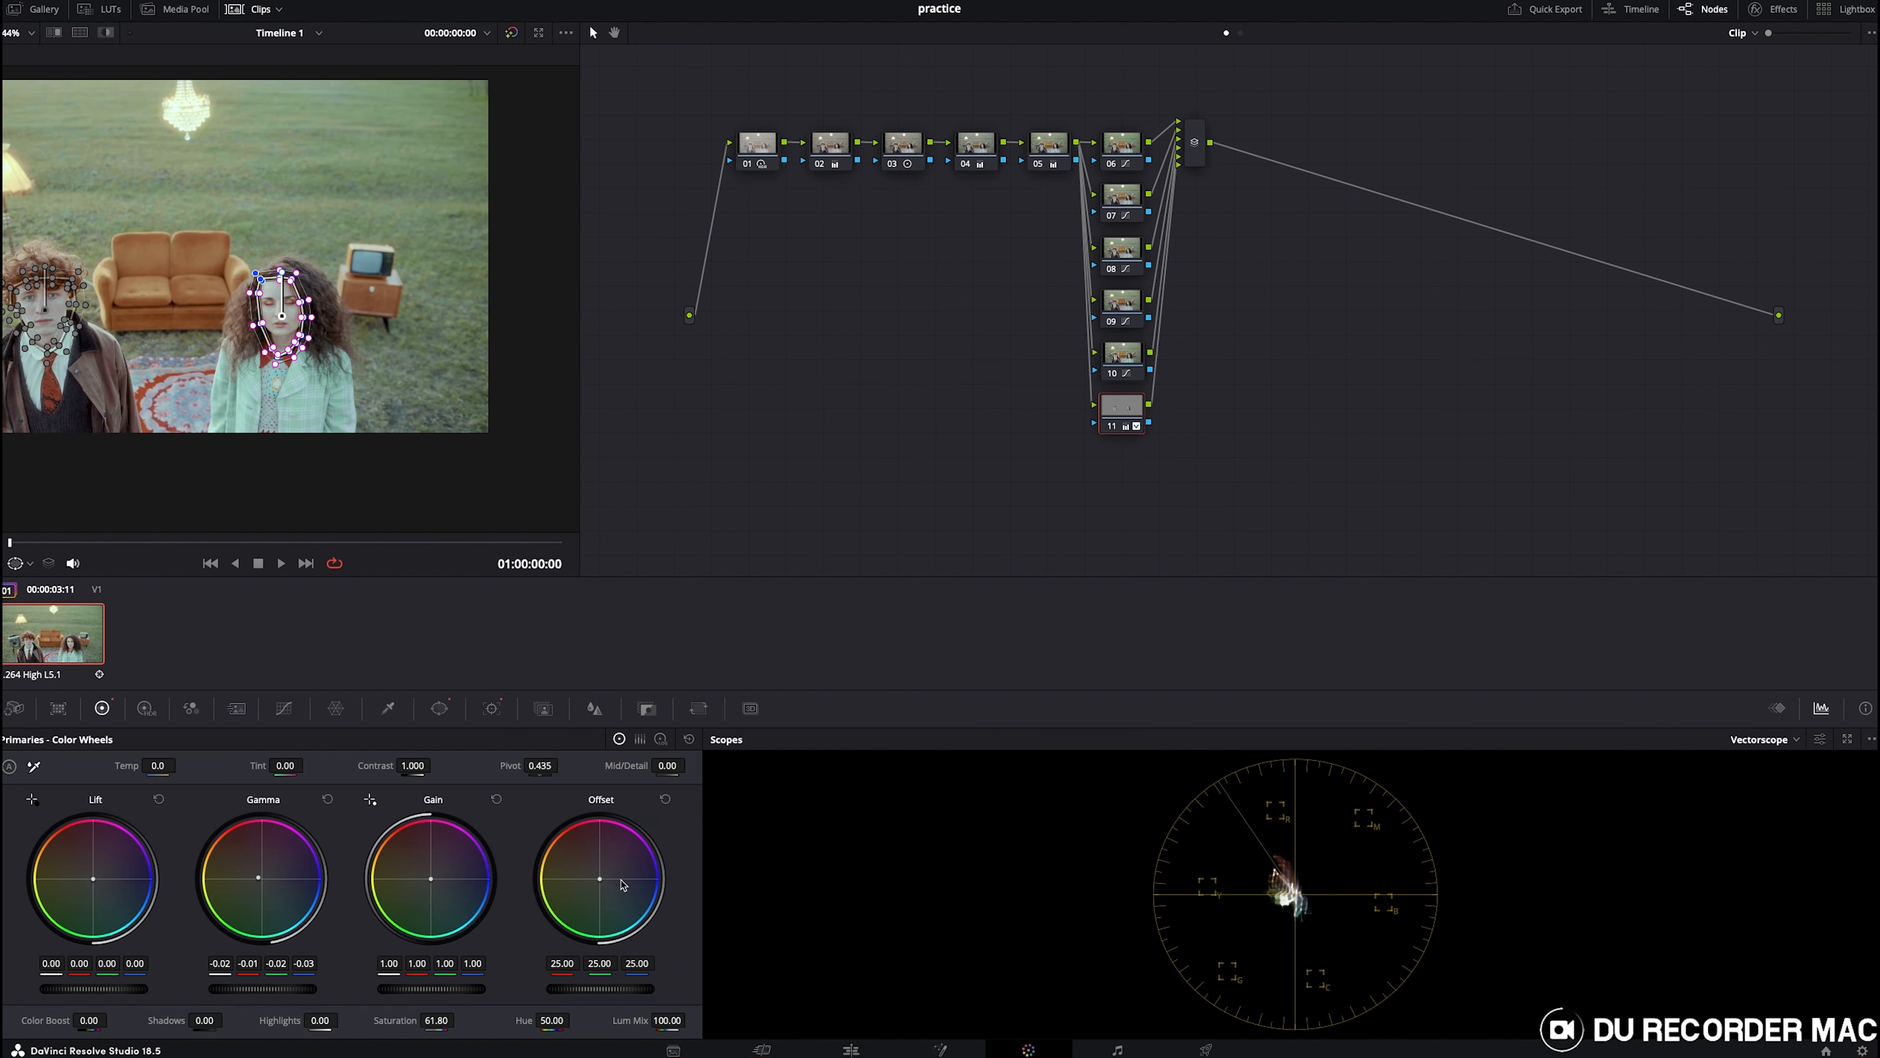
drag(600, 879, 602, 878)
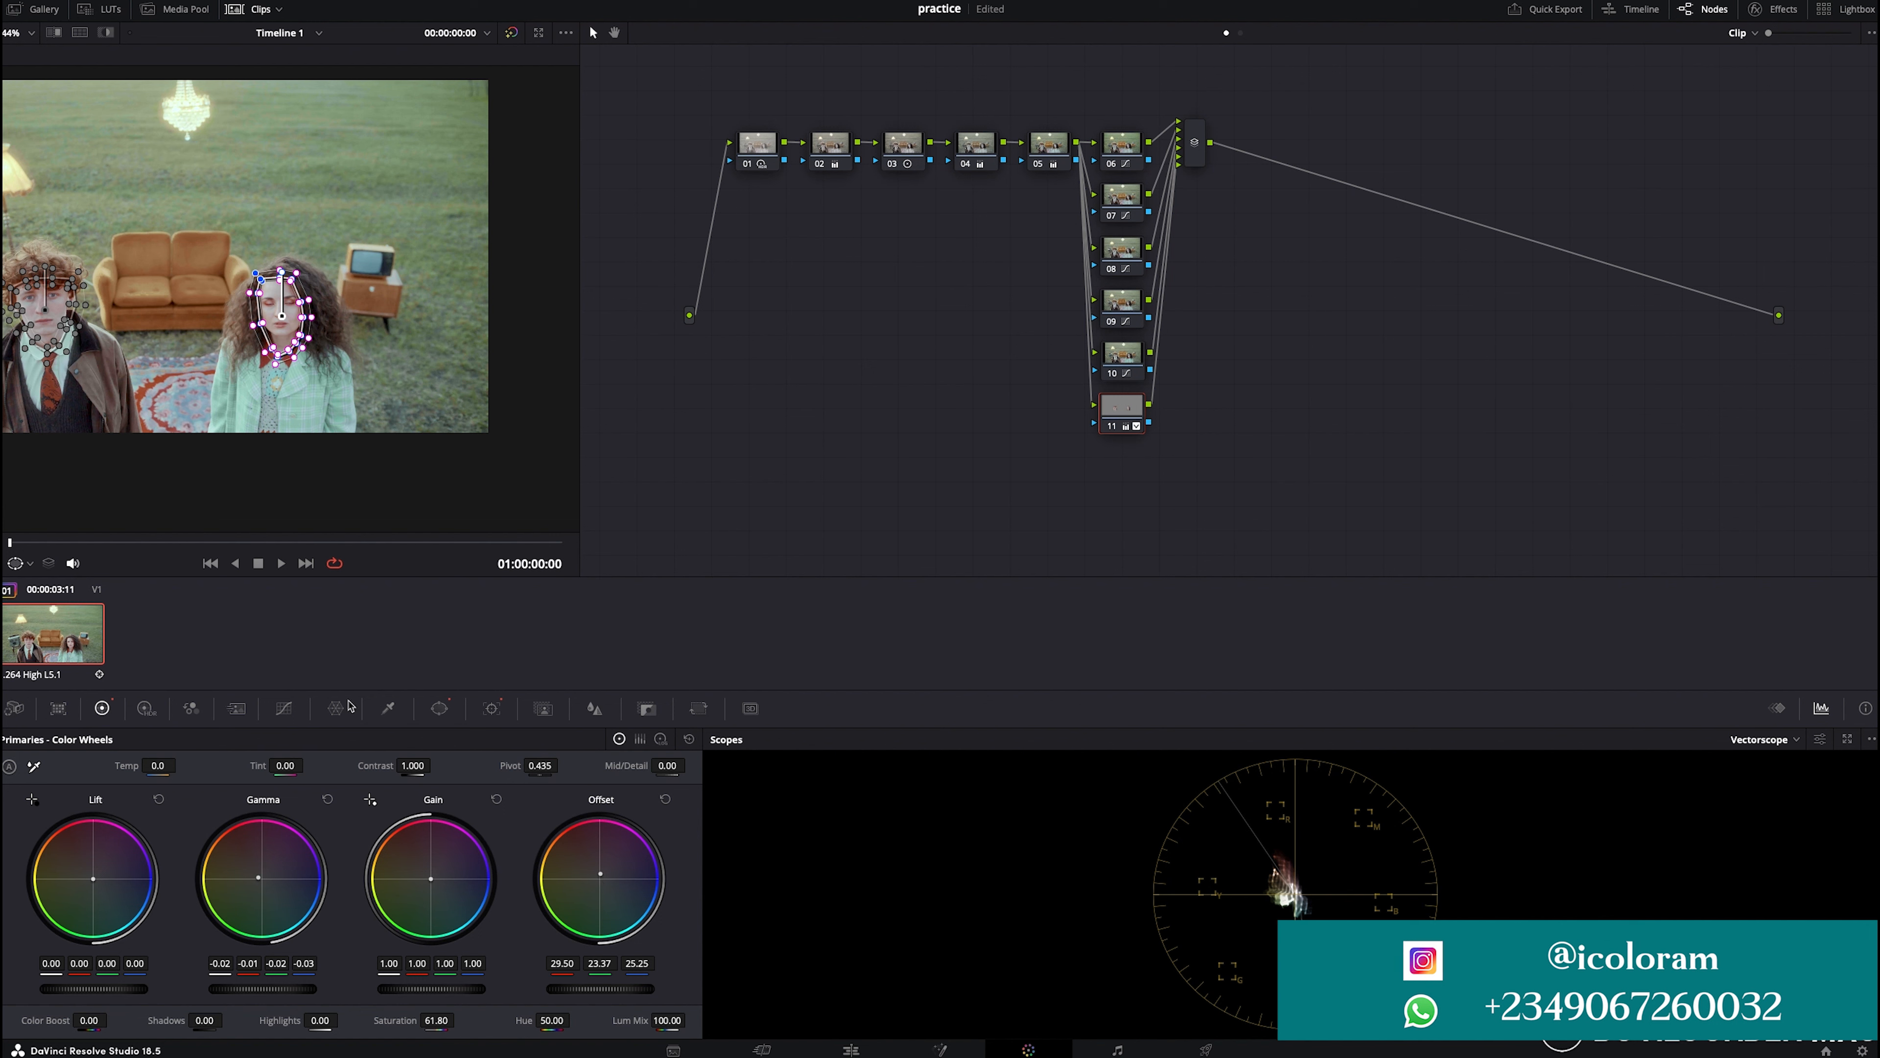
- Set node 11's saturation to 44.60, contrast to 1.074, and lower the gamma master slightly
drag(431, 1019, 410, 1019)
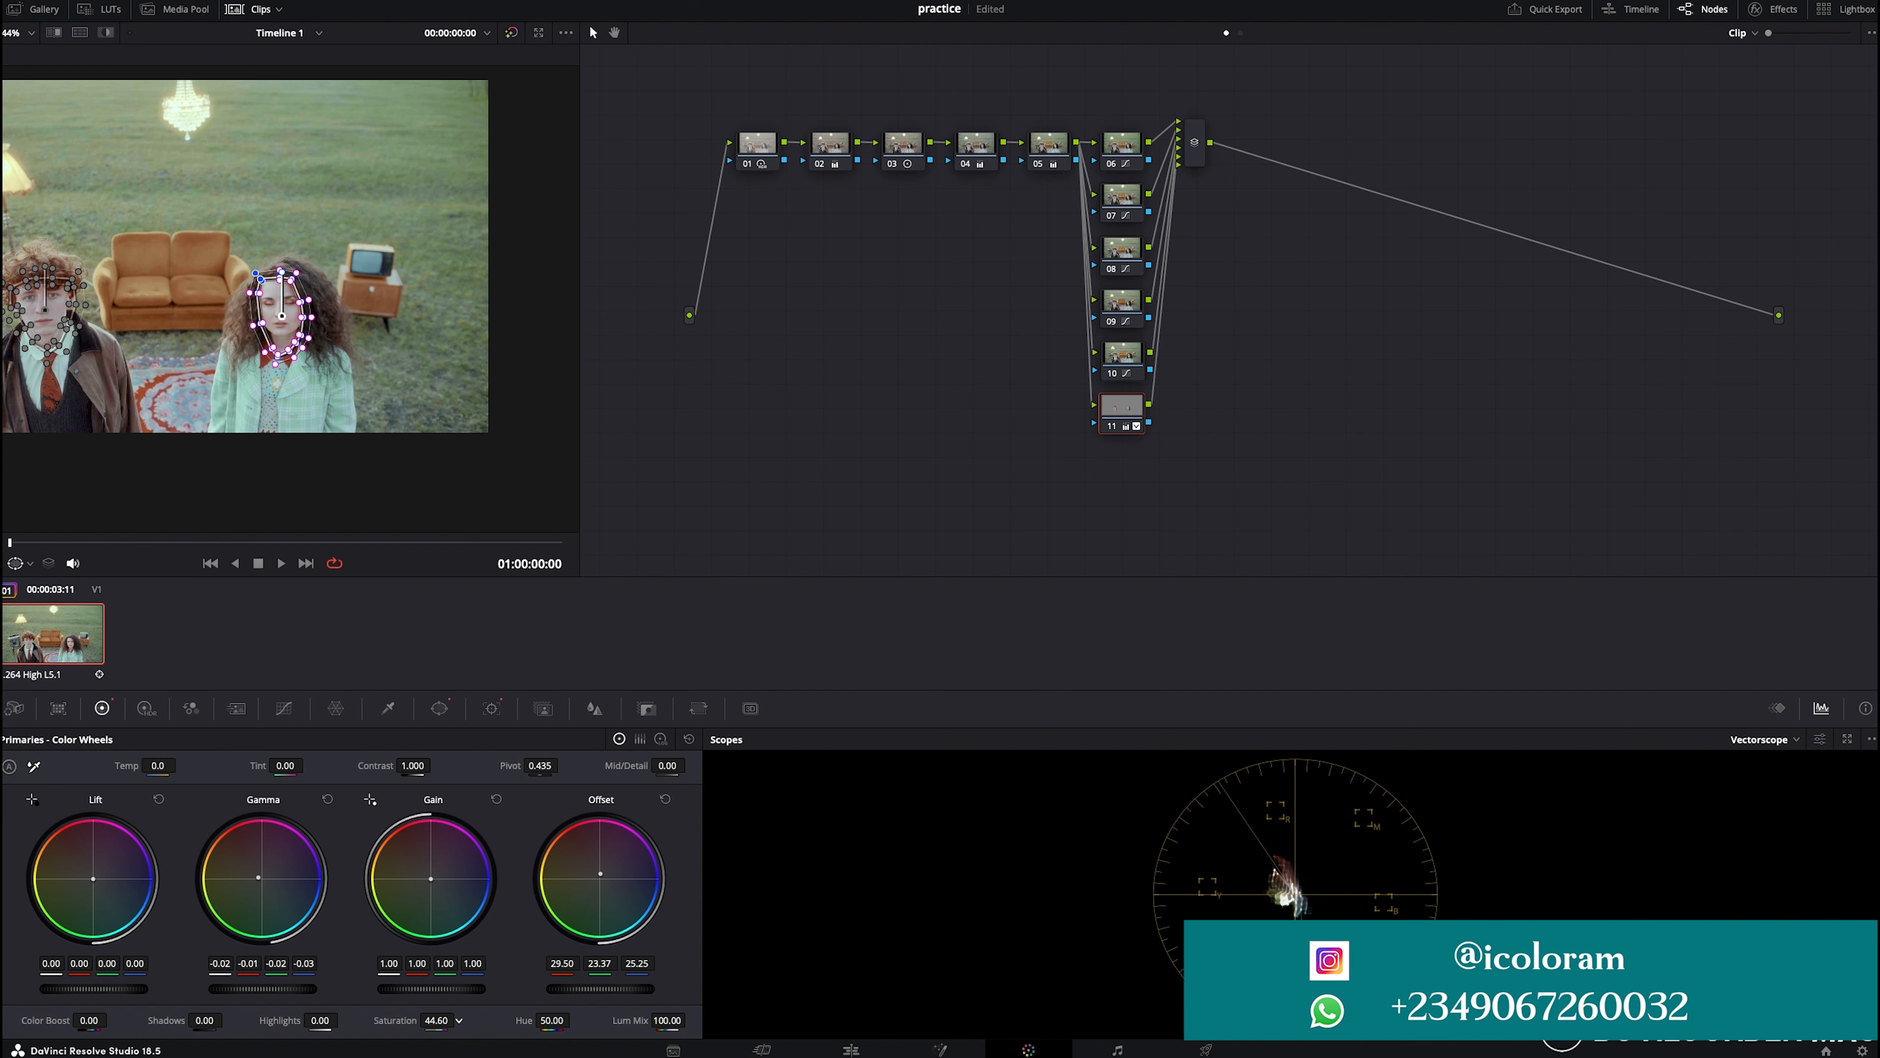
drag(417, 767, 438, 766)
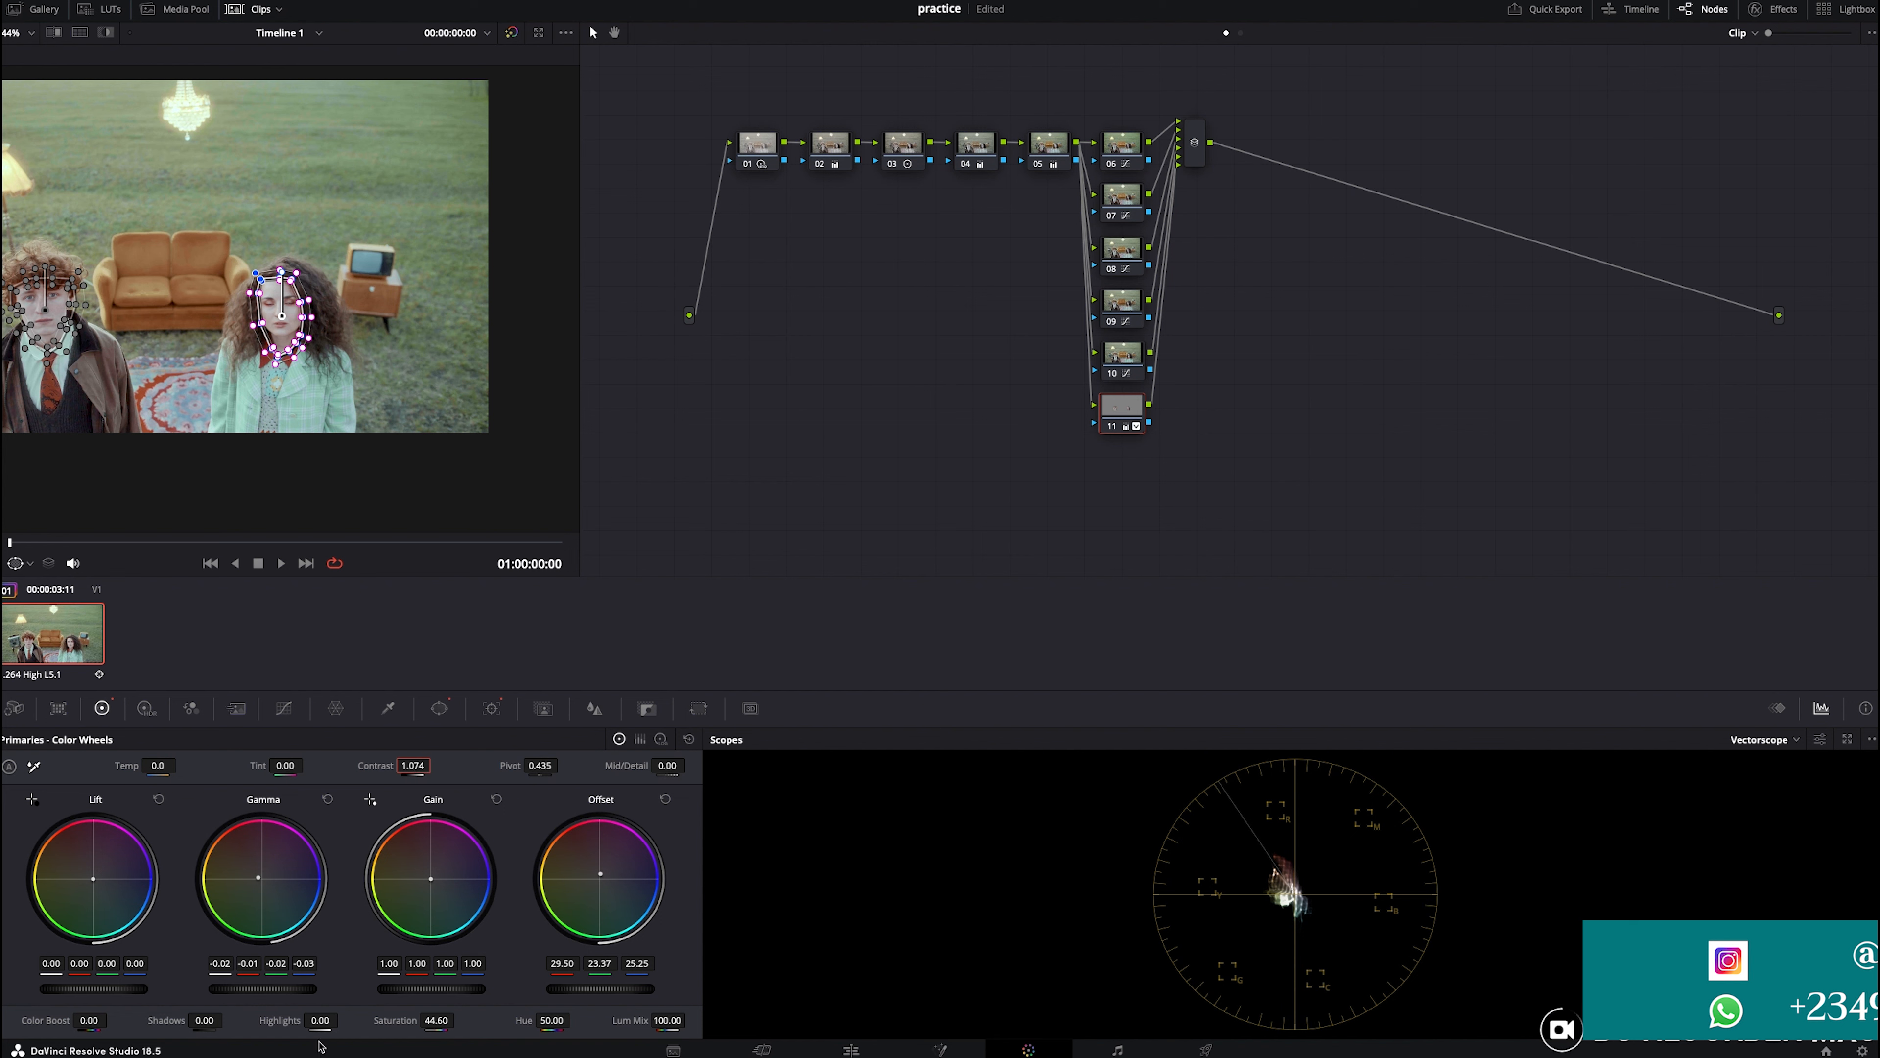
drag(286, 990, 277, 989)
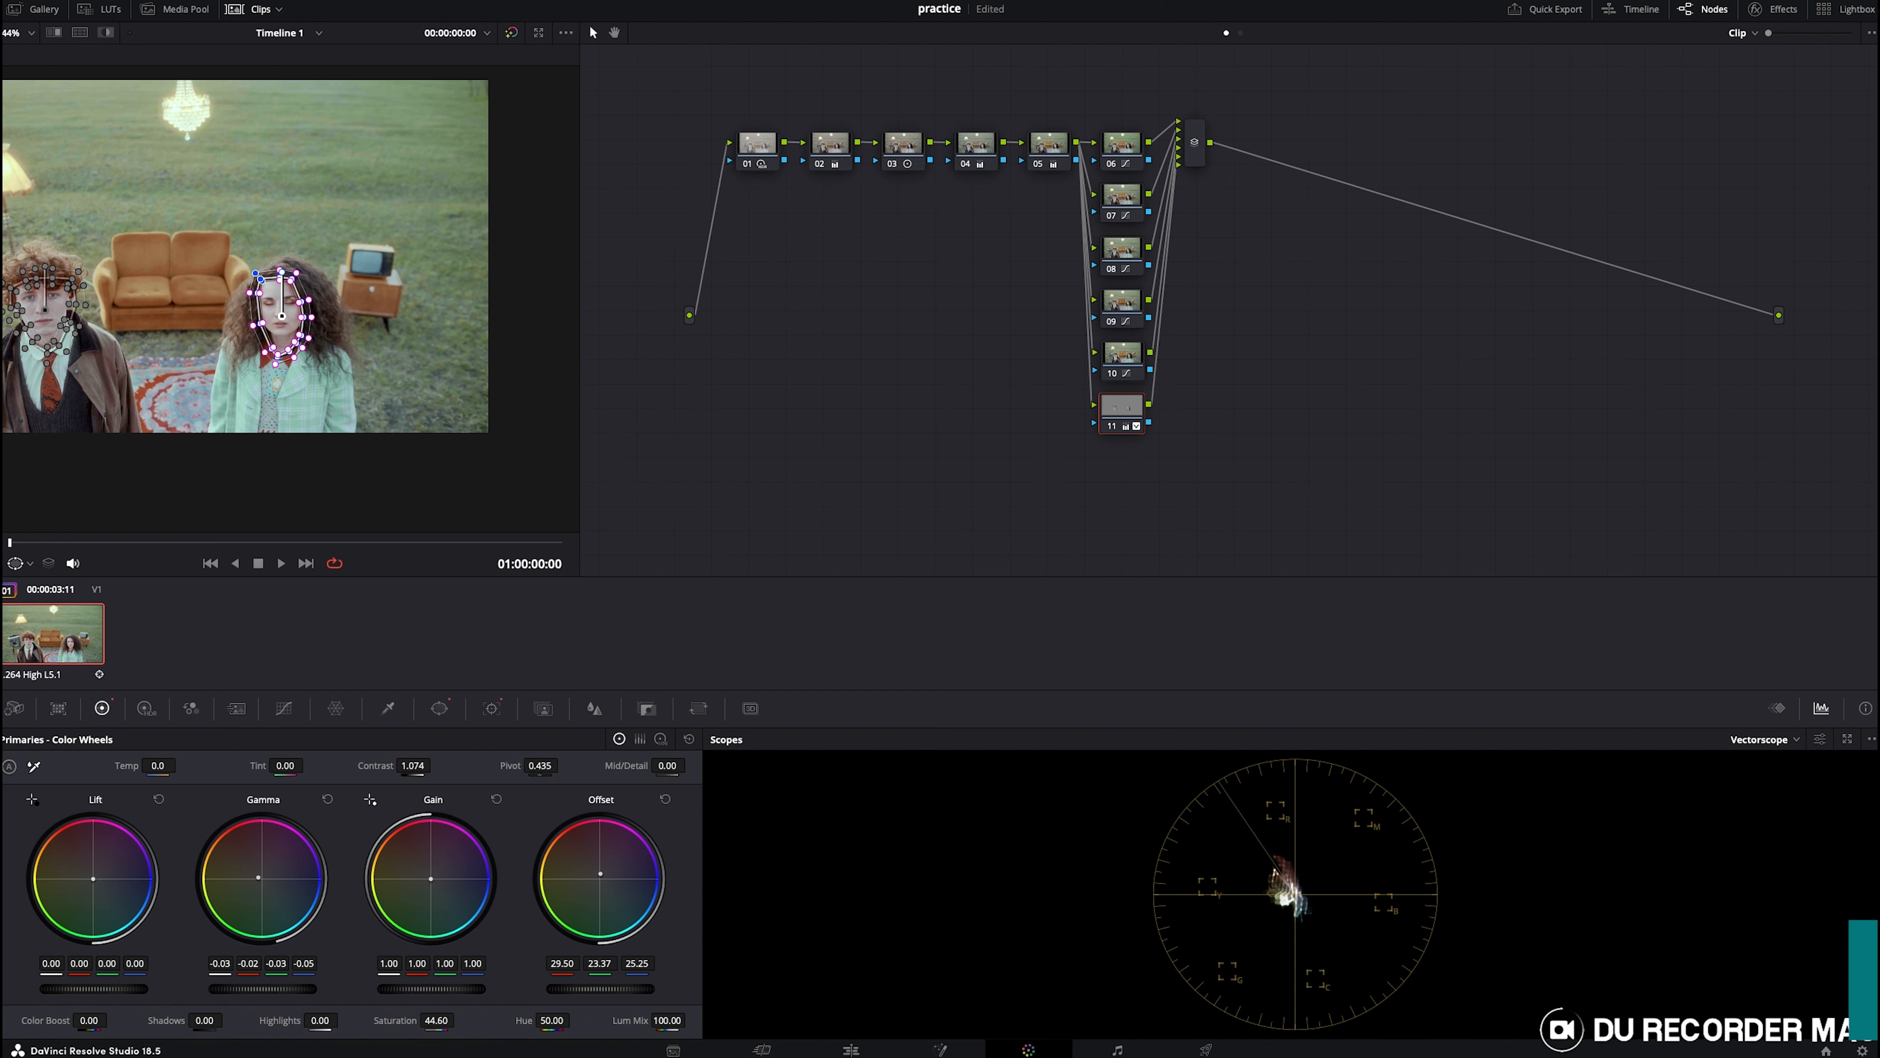
- Add a serial node after the parallel mixer, followed by three layer-mixed nodes
click(28, 566)
click(36, 588)
scroll(286, 467, down, 1)
scroll(286, 468, down, 1)
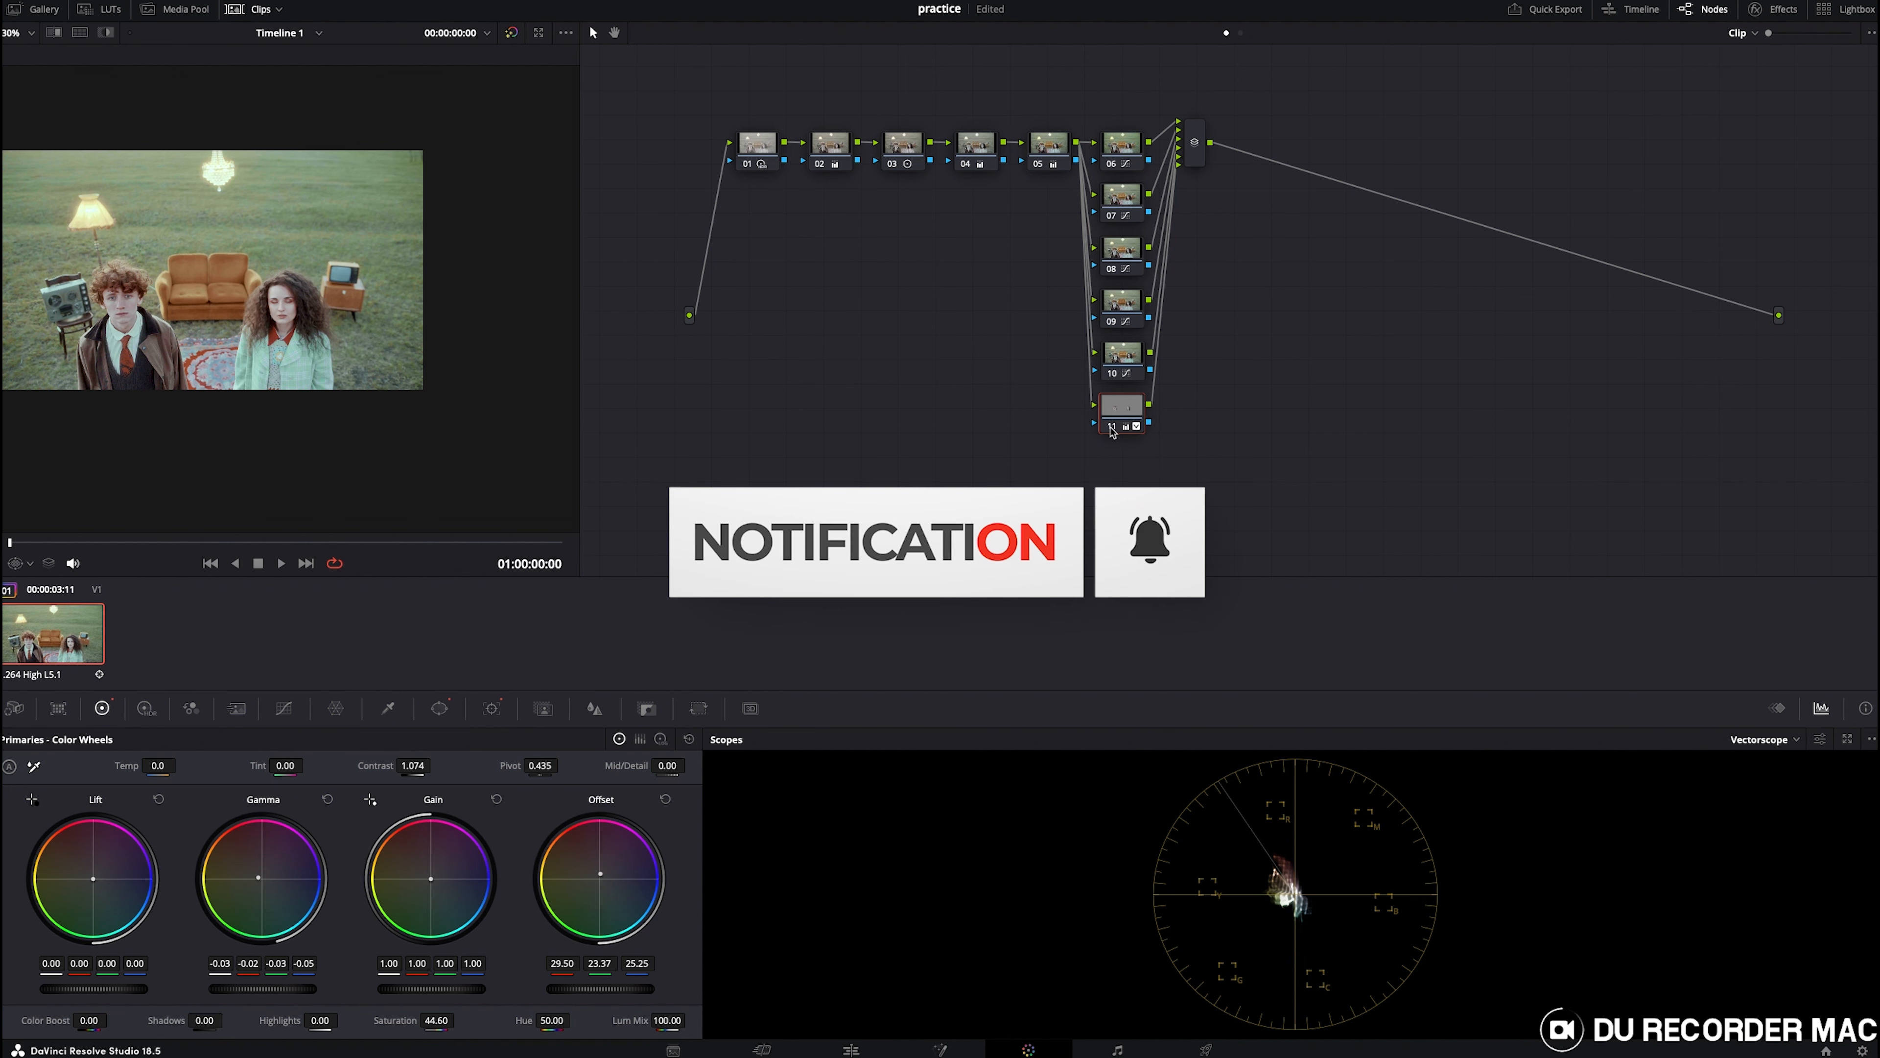
scroll(467, 303, up, 2)
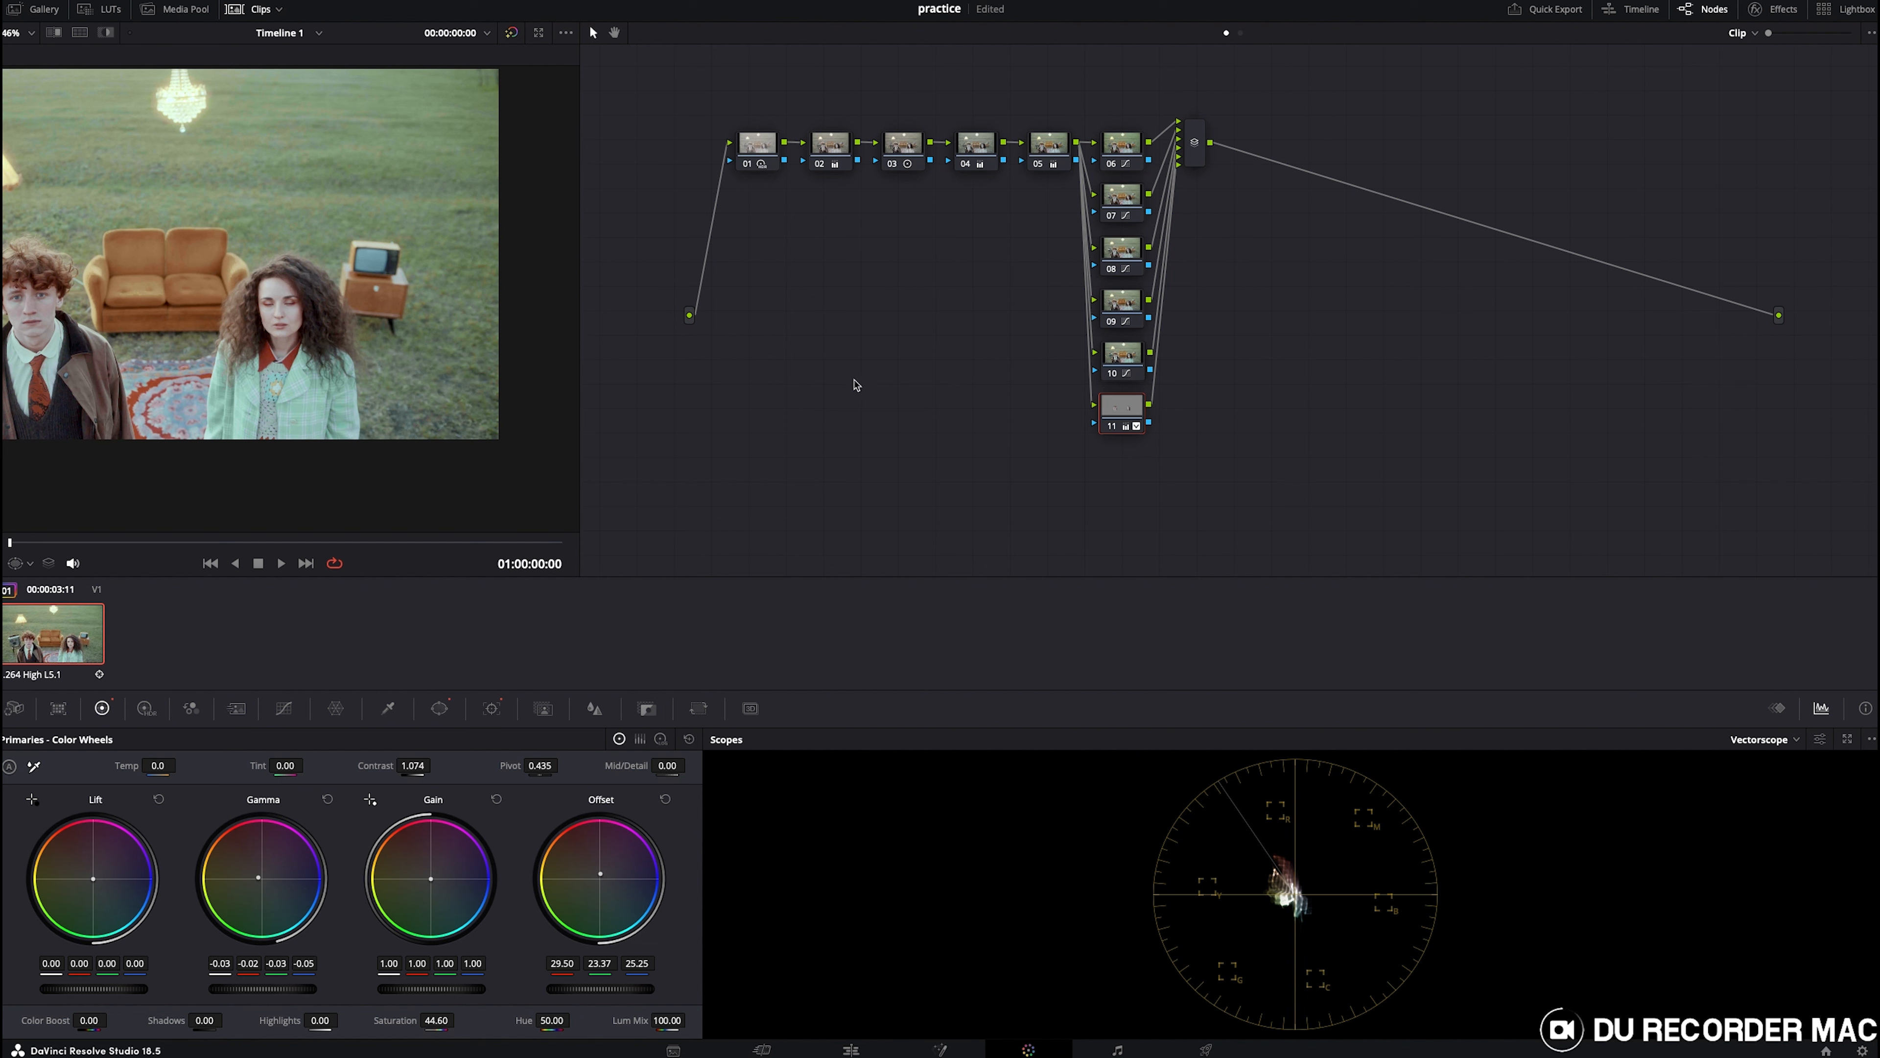
click(1194, 157)
key(alt+s)
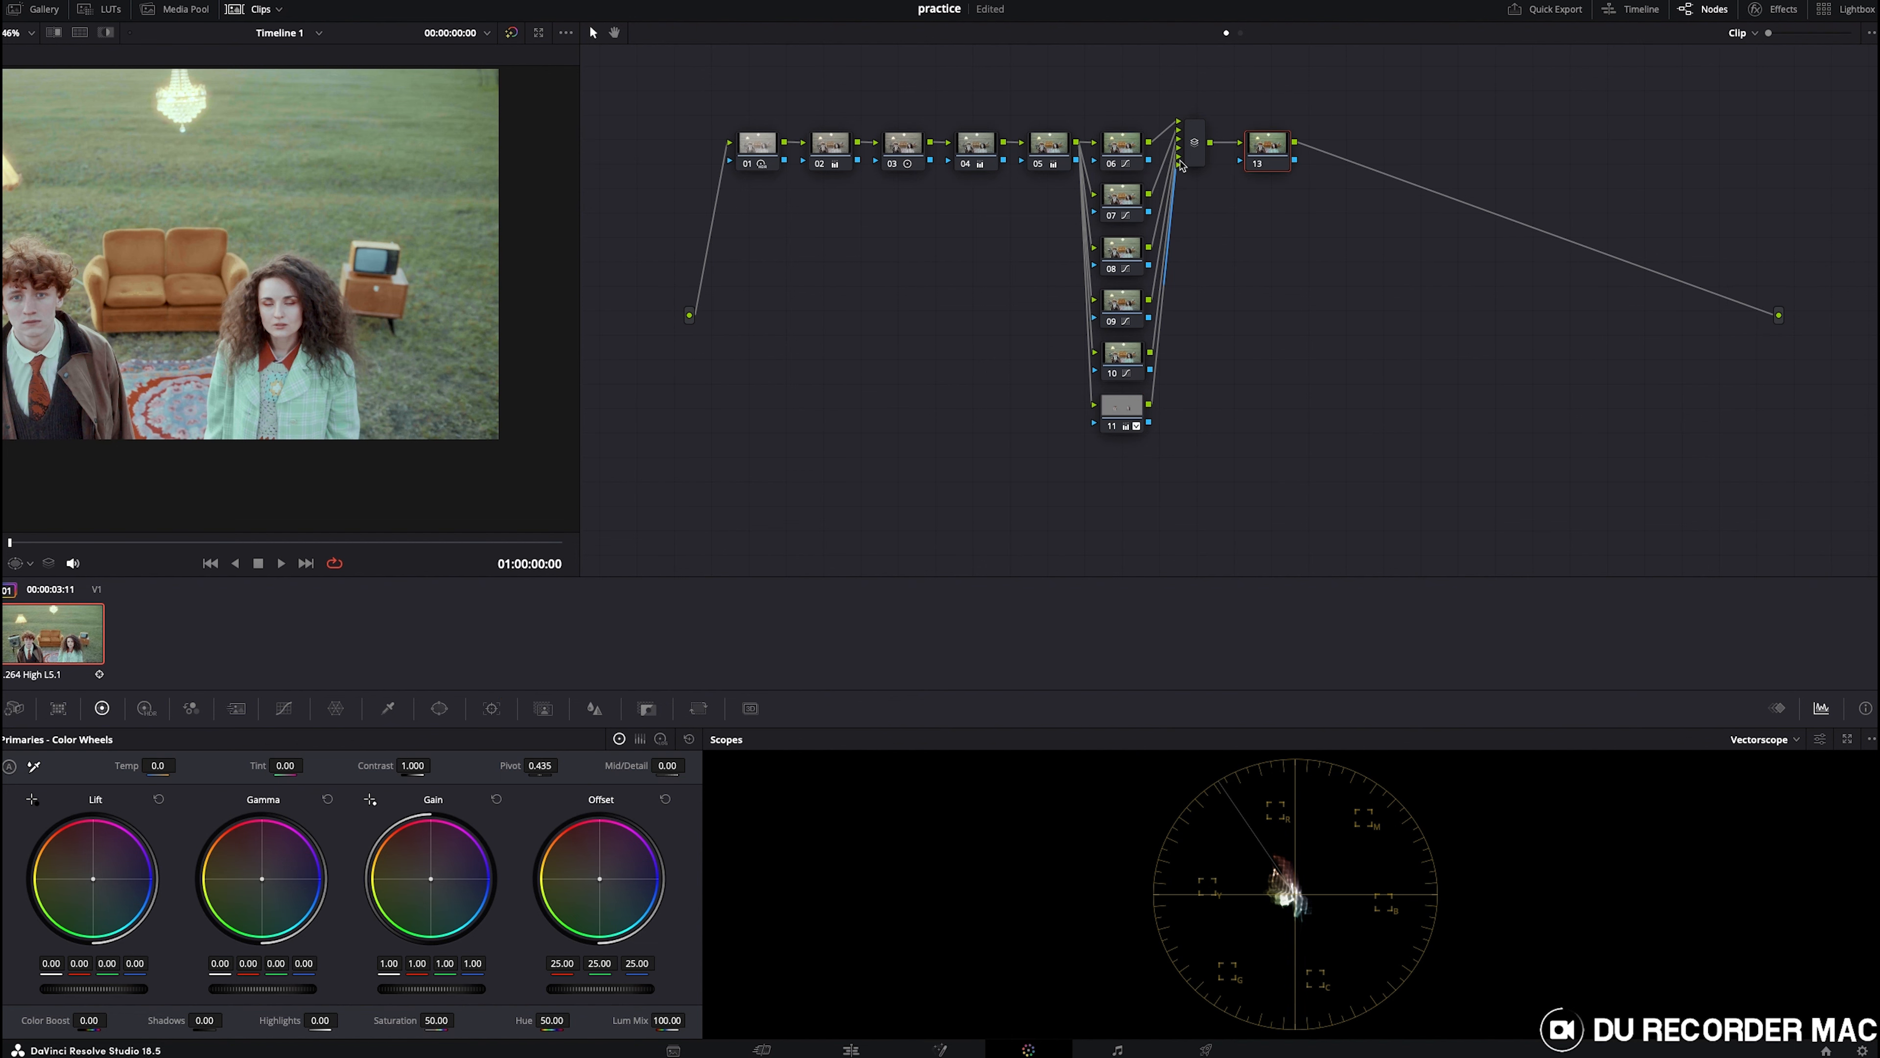
key(alt+l)
key(alt+l)
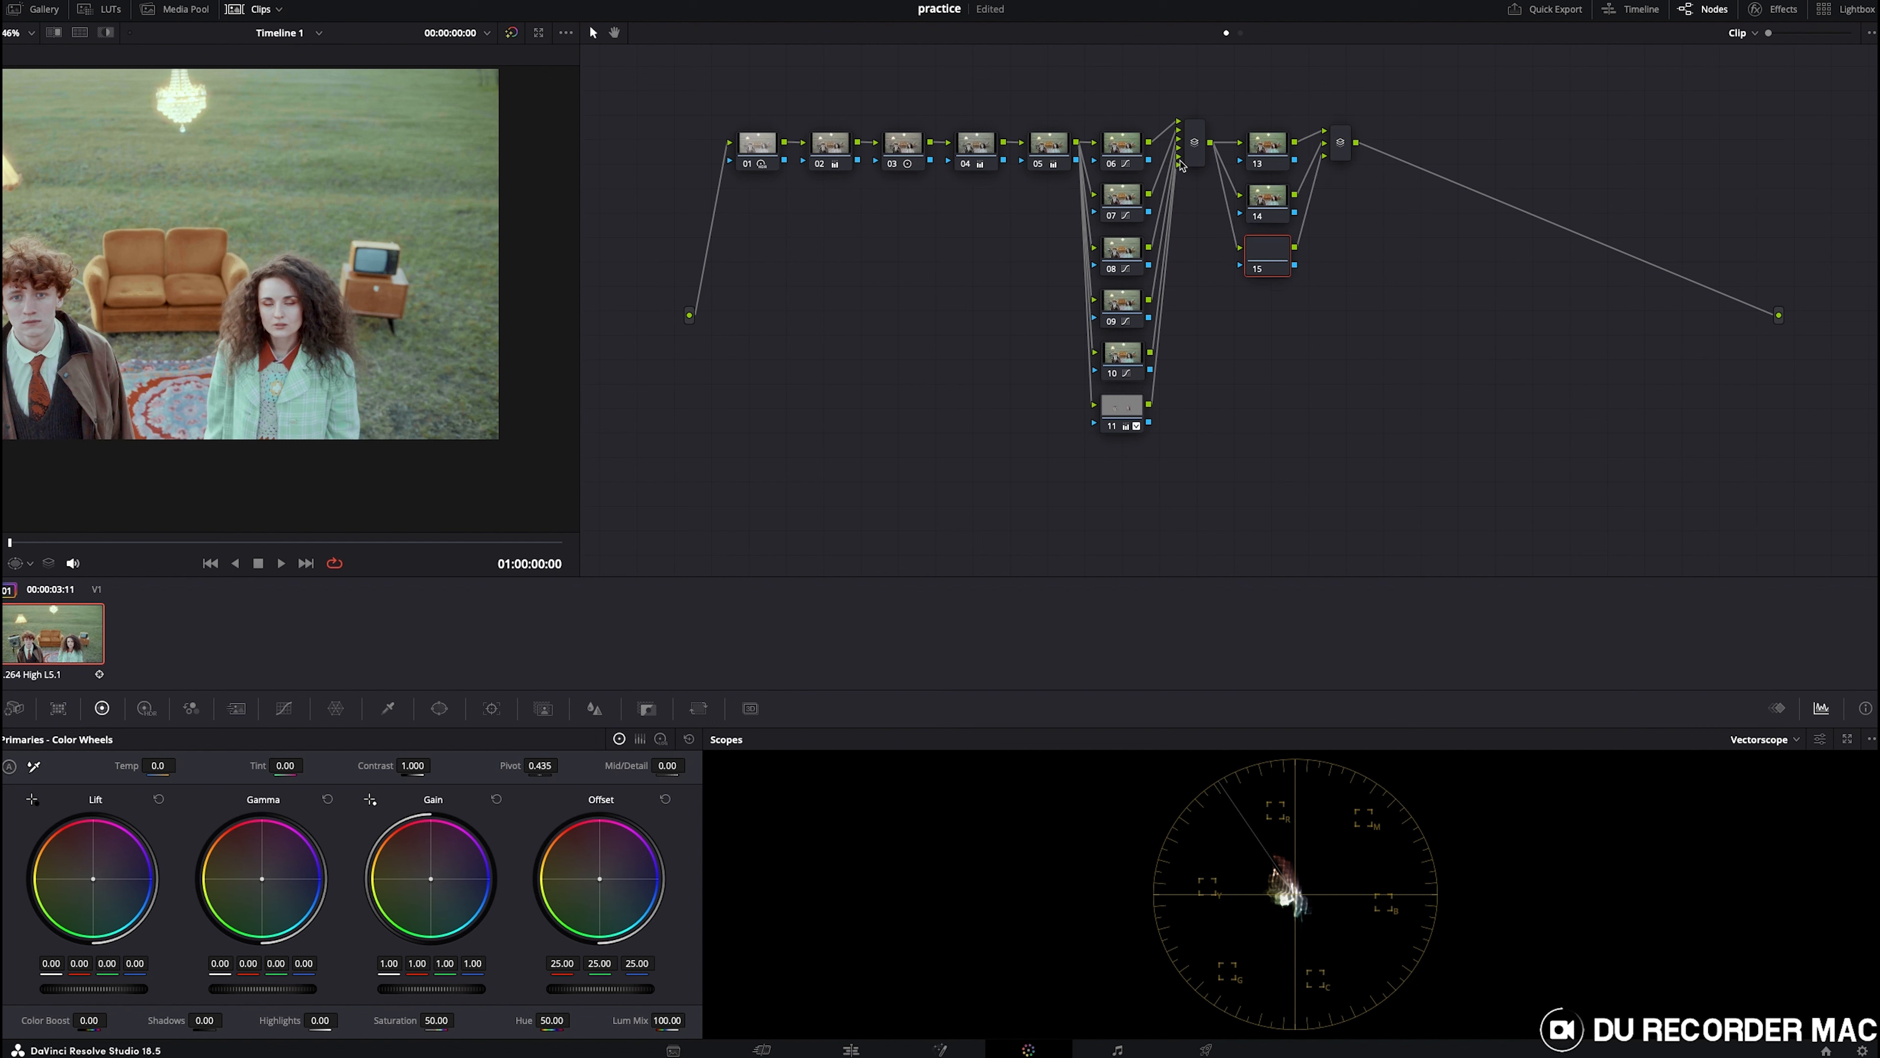
key(alt+l)
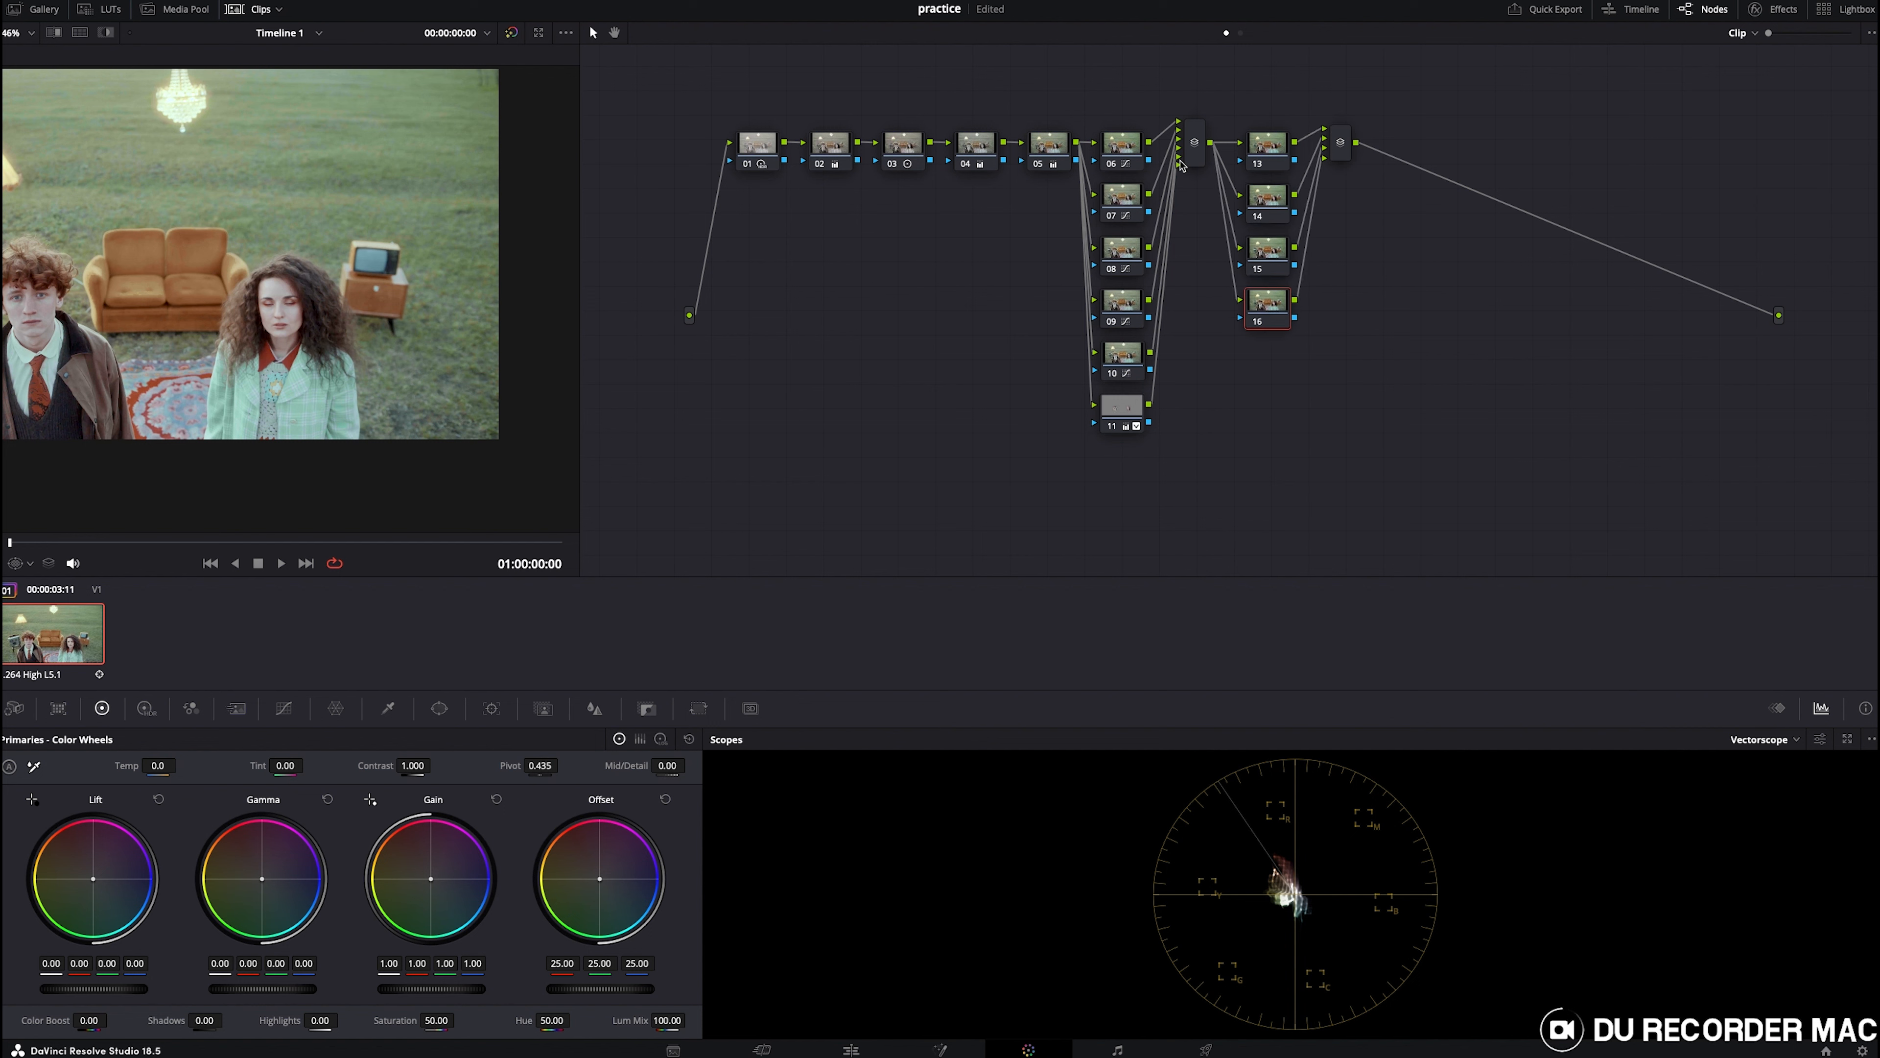
- Select the new serial node and switch the scope display to Waveform
click(1267, 163)
scroll(132, 309, down, 3)
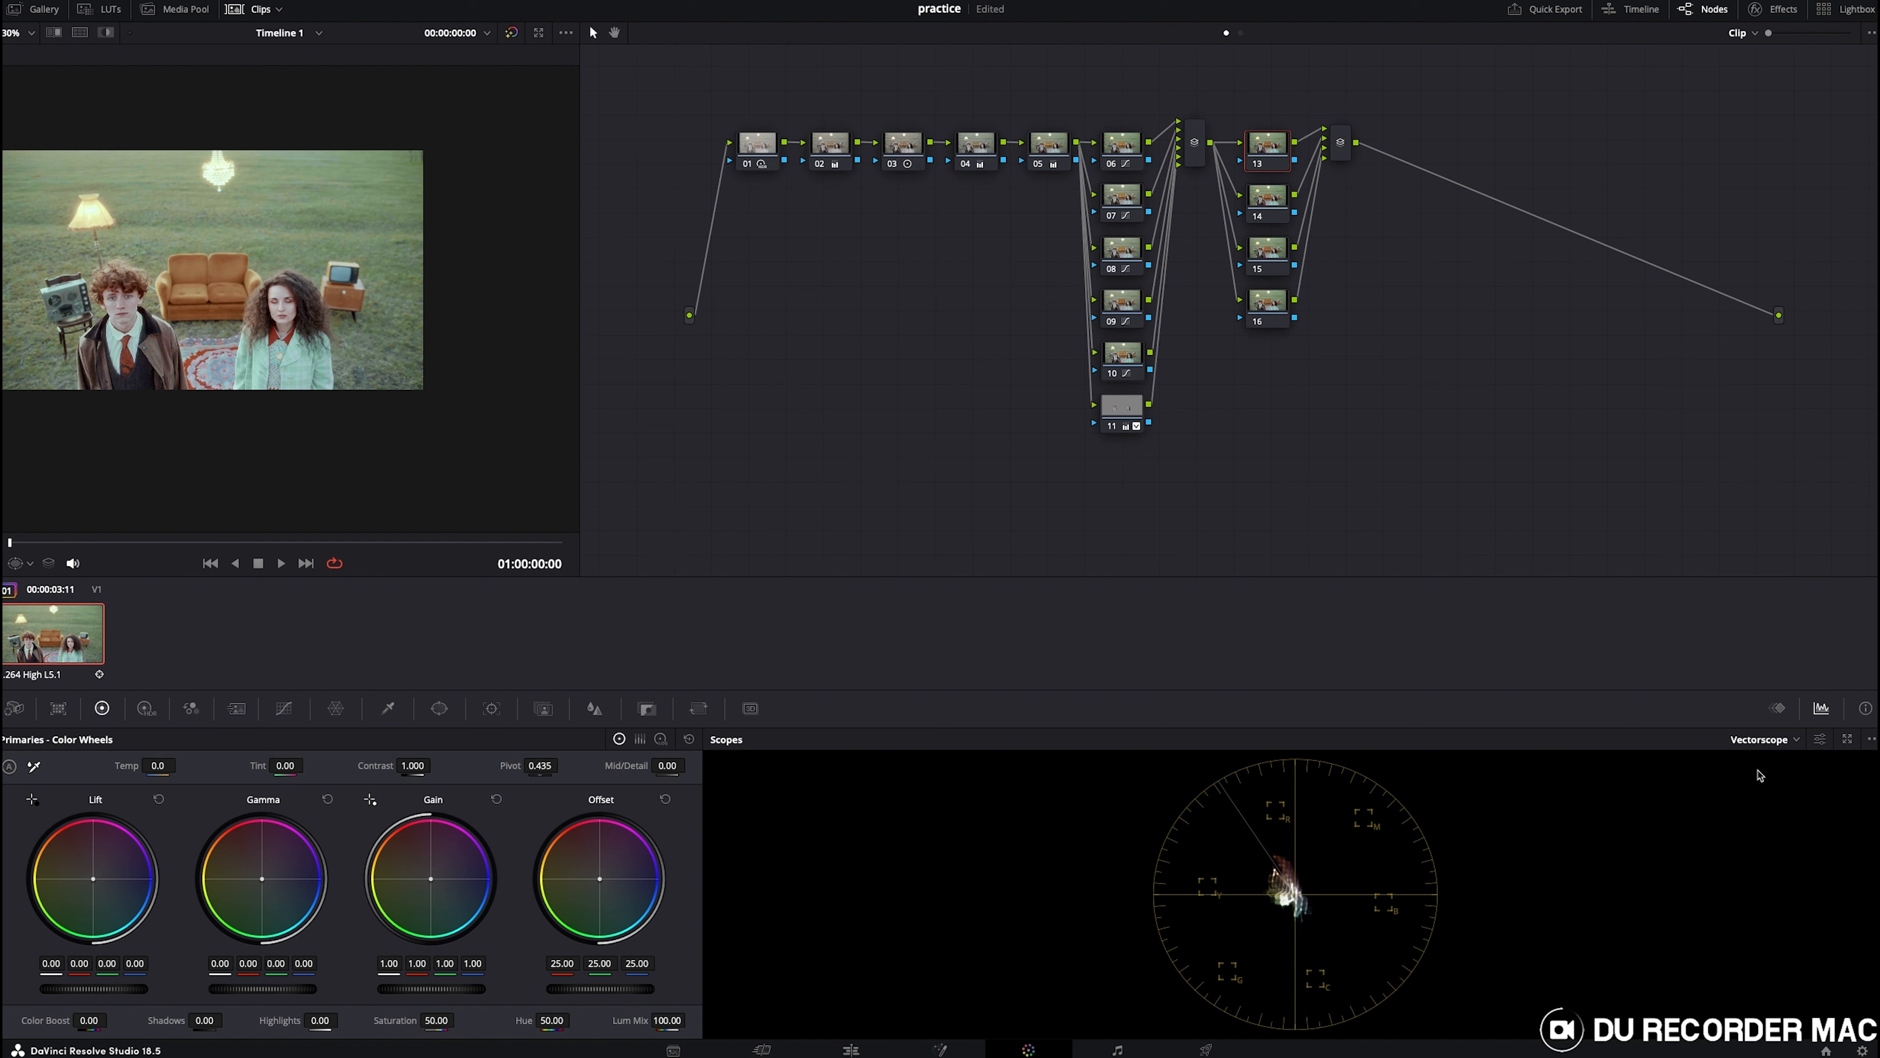
click(1755, 743)
click(1766, 776)
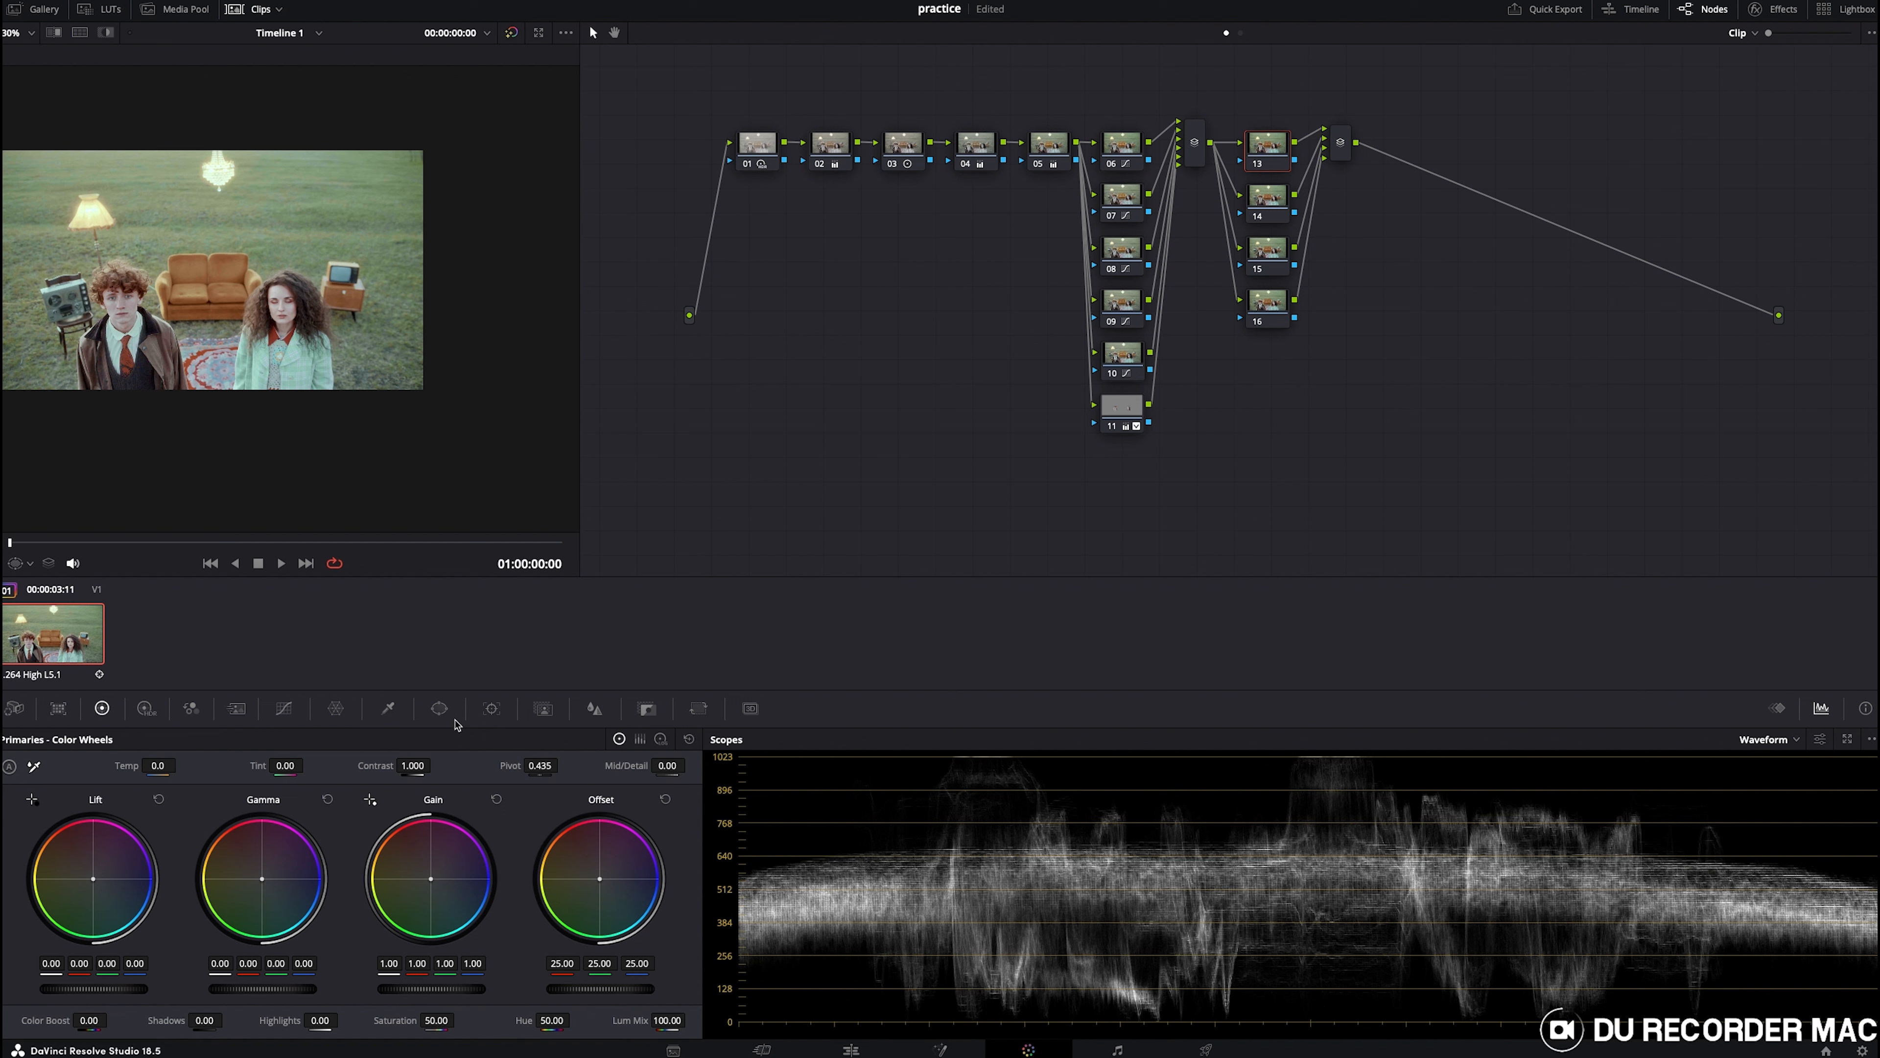
- On the serial node, add a circle window and shrink it around the floor lamp on the left
click(438, 708)
click(25, 847)
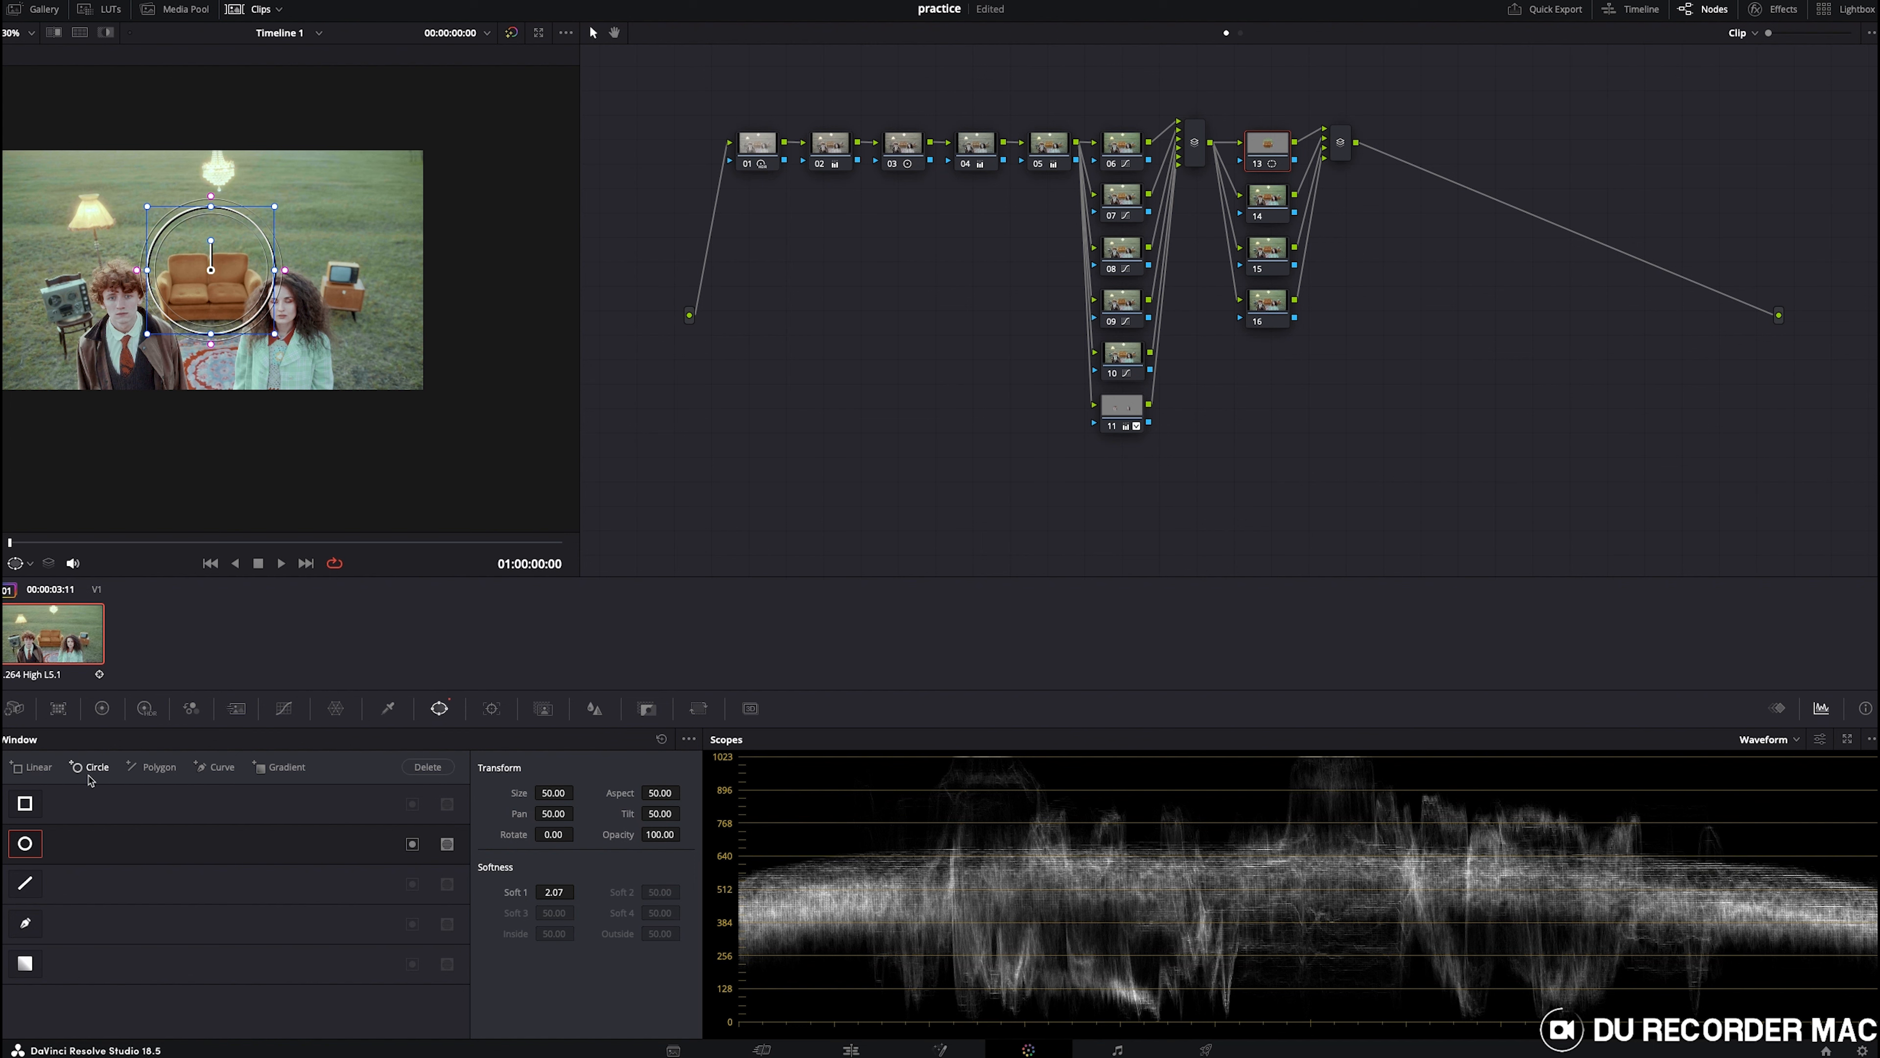
drag(215, 272, 88, 216)
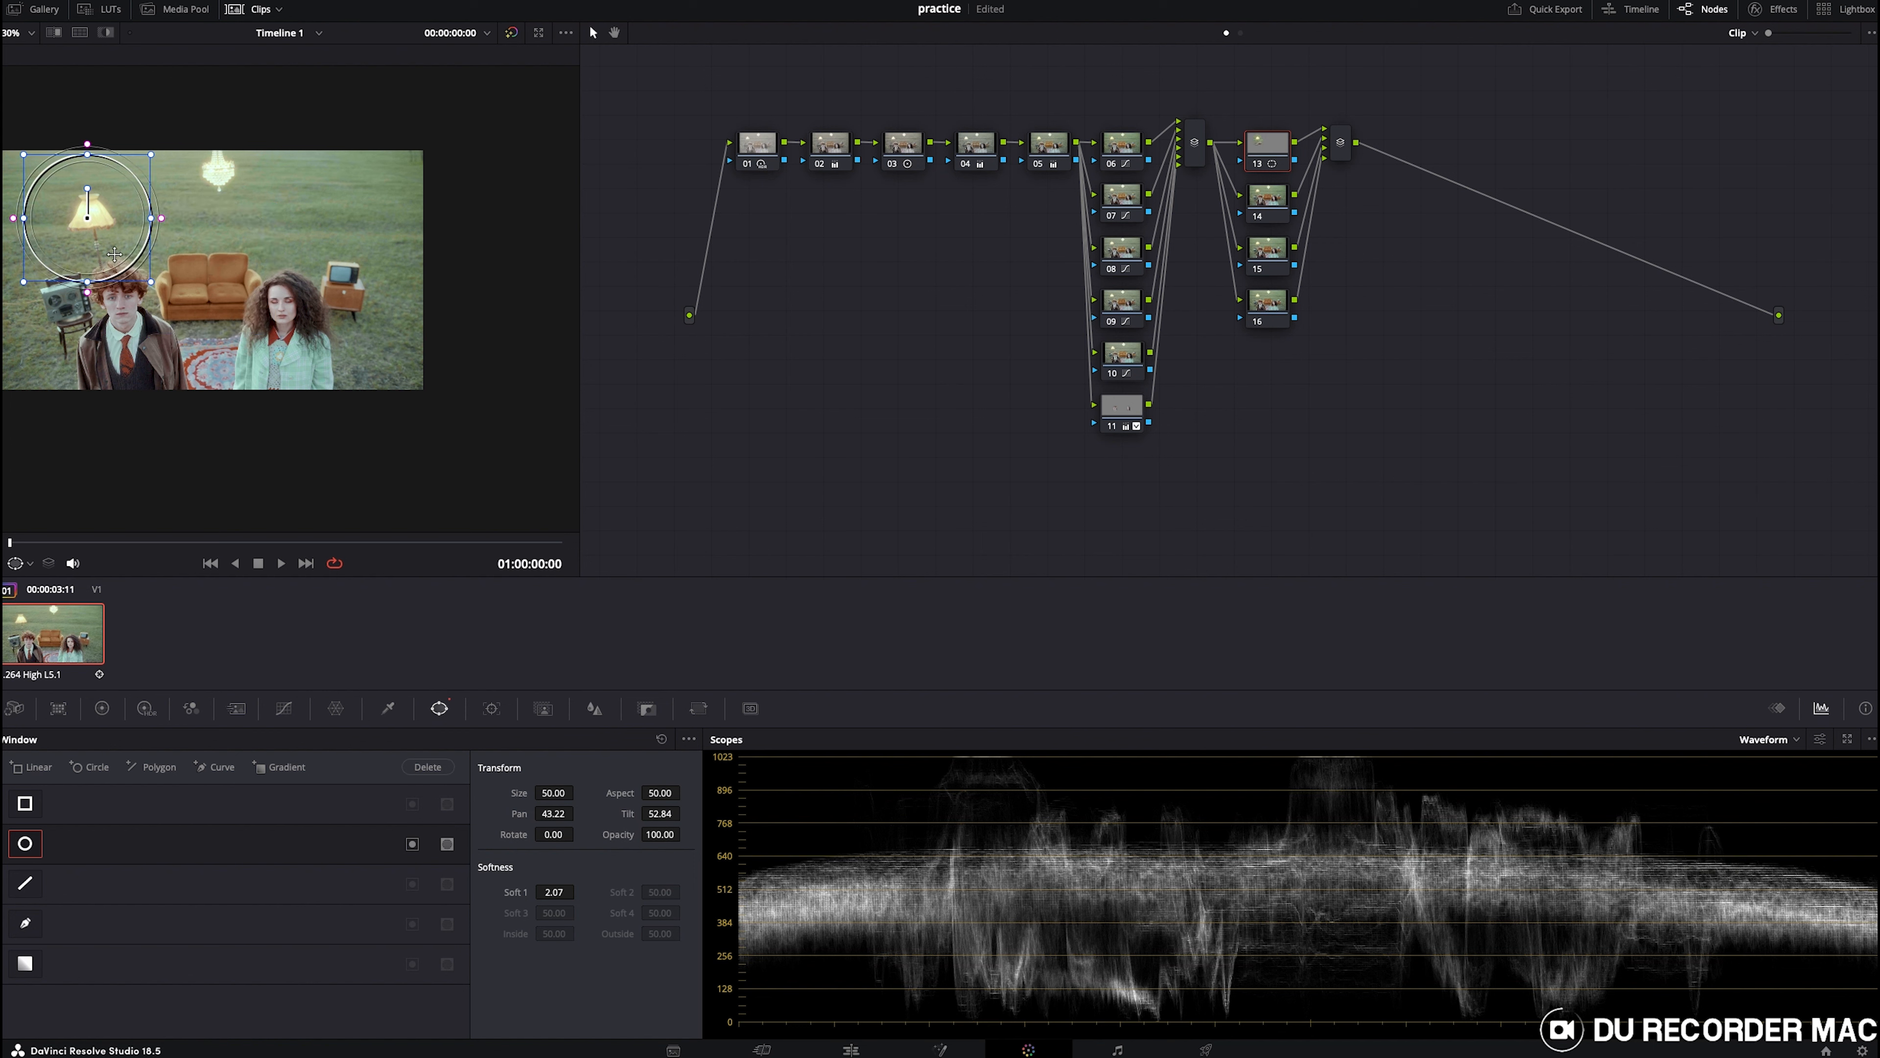
drag(151, 283, 109, 230)
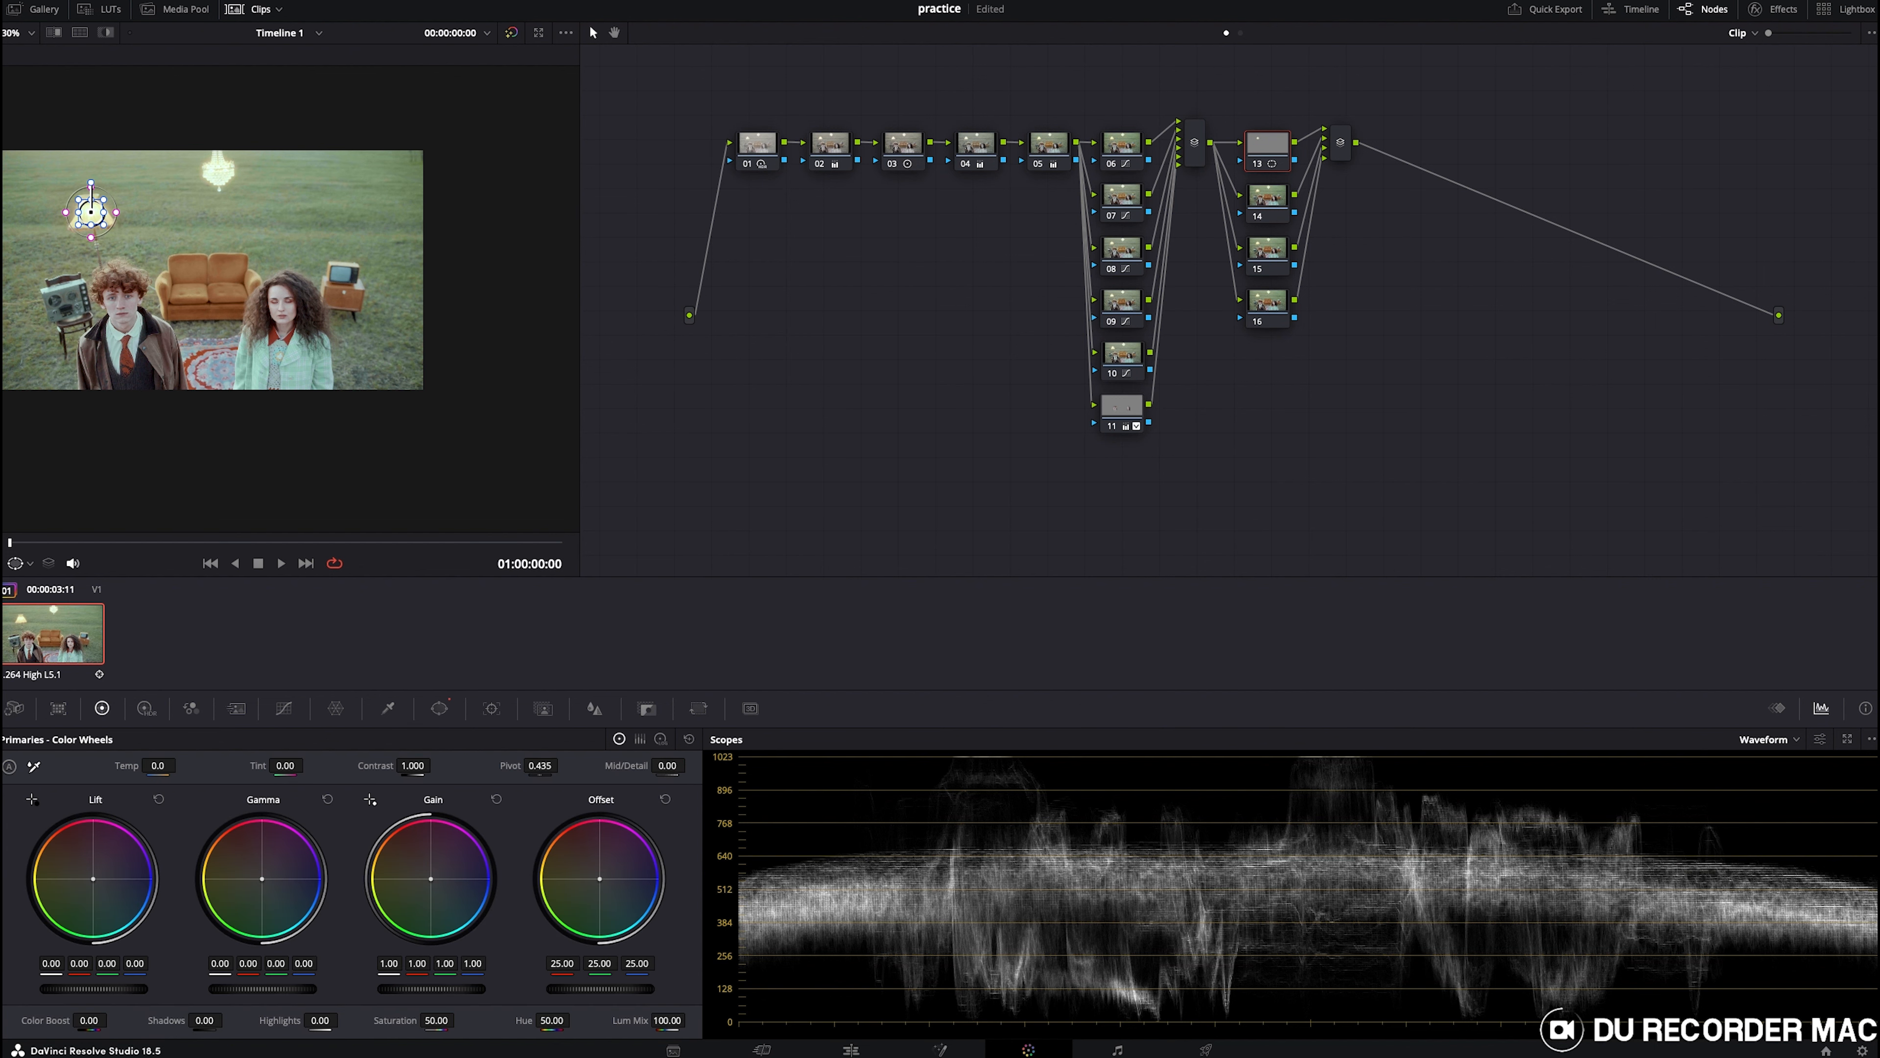
- Warm the lamp with an offset of 36.40, 25.65, 1.72 and nudge the window onto it
drag(600, 878, 577, 867)
drag(578, 994, 588, 994)
drag(106, 226, 117, 231)
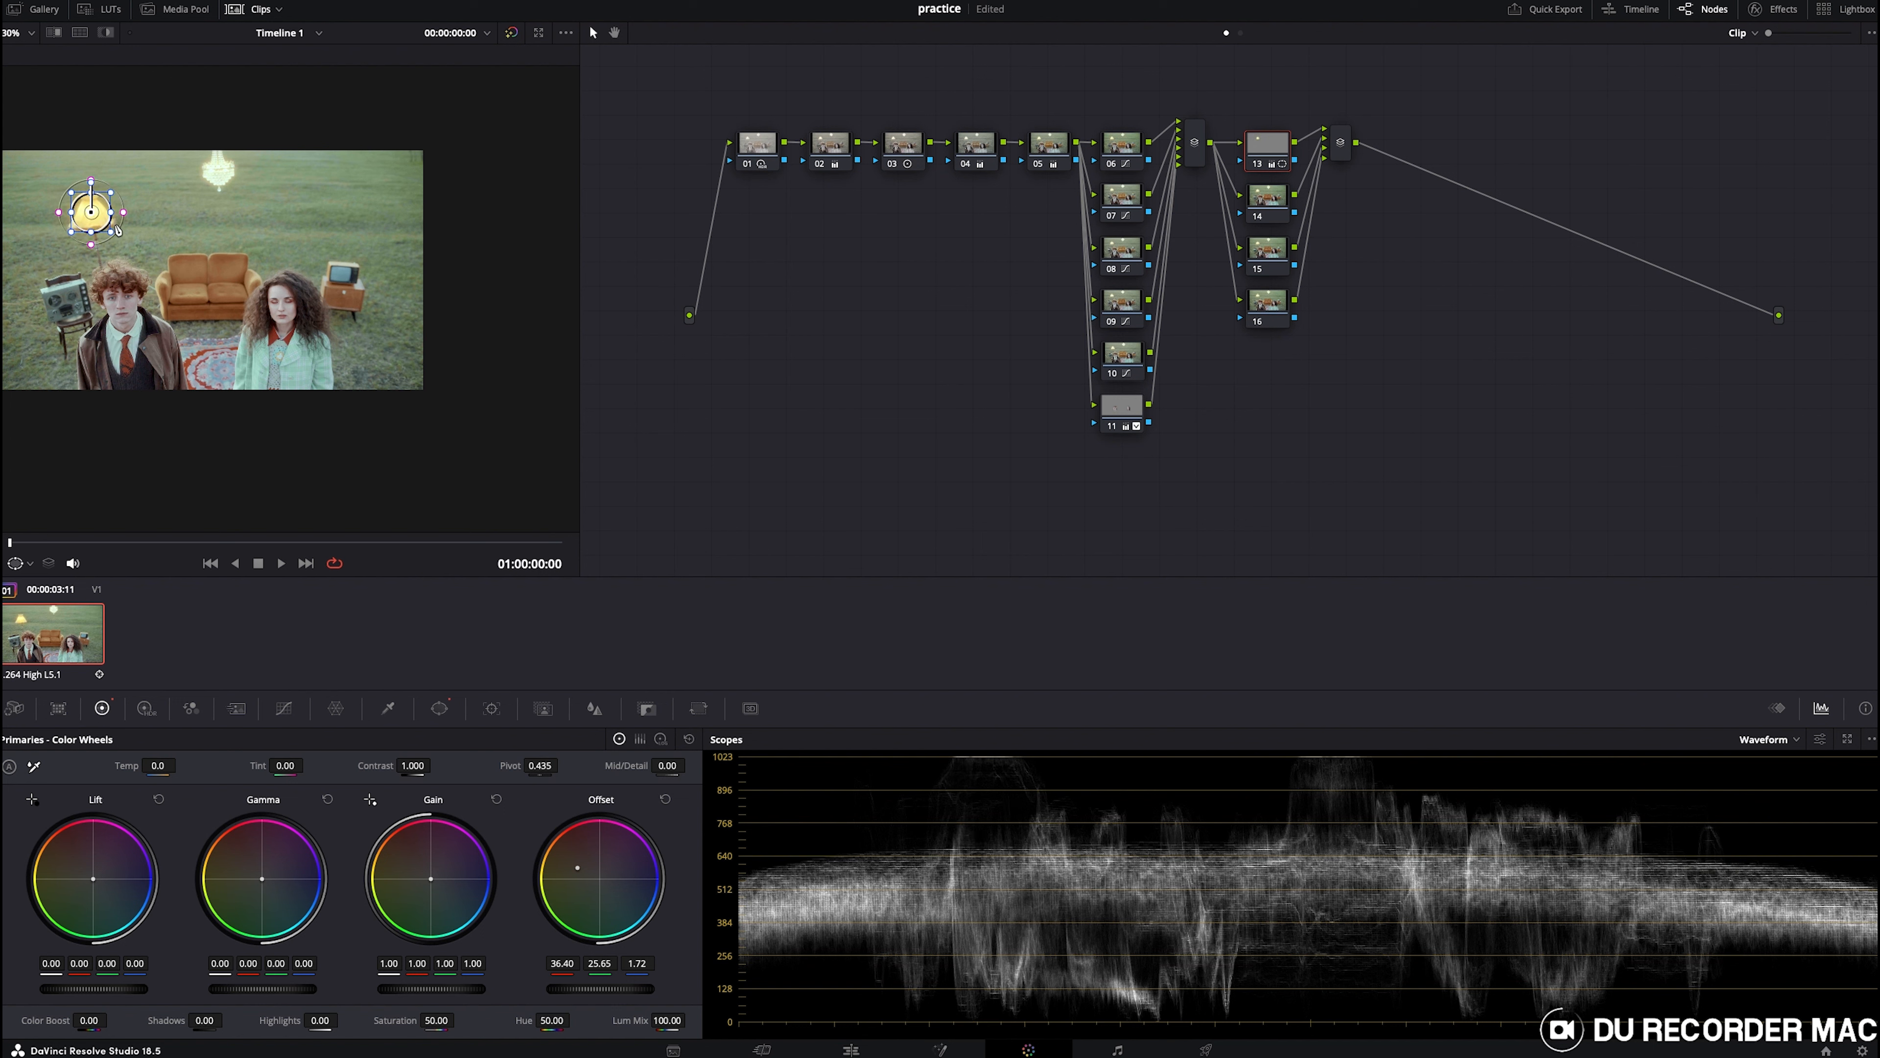
- Add a second circle window on the same node and move it onto the hanging chandelier
click(1259, 166)
click(1261, 169)
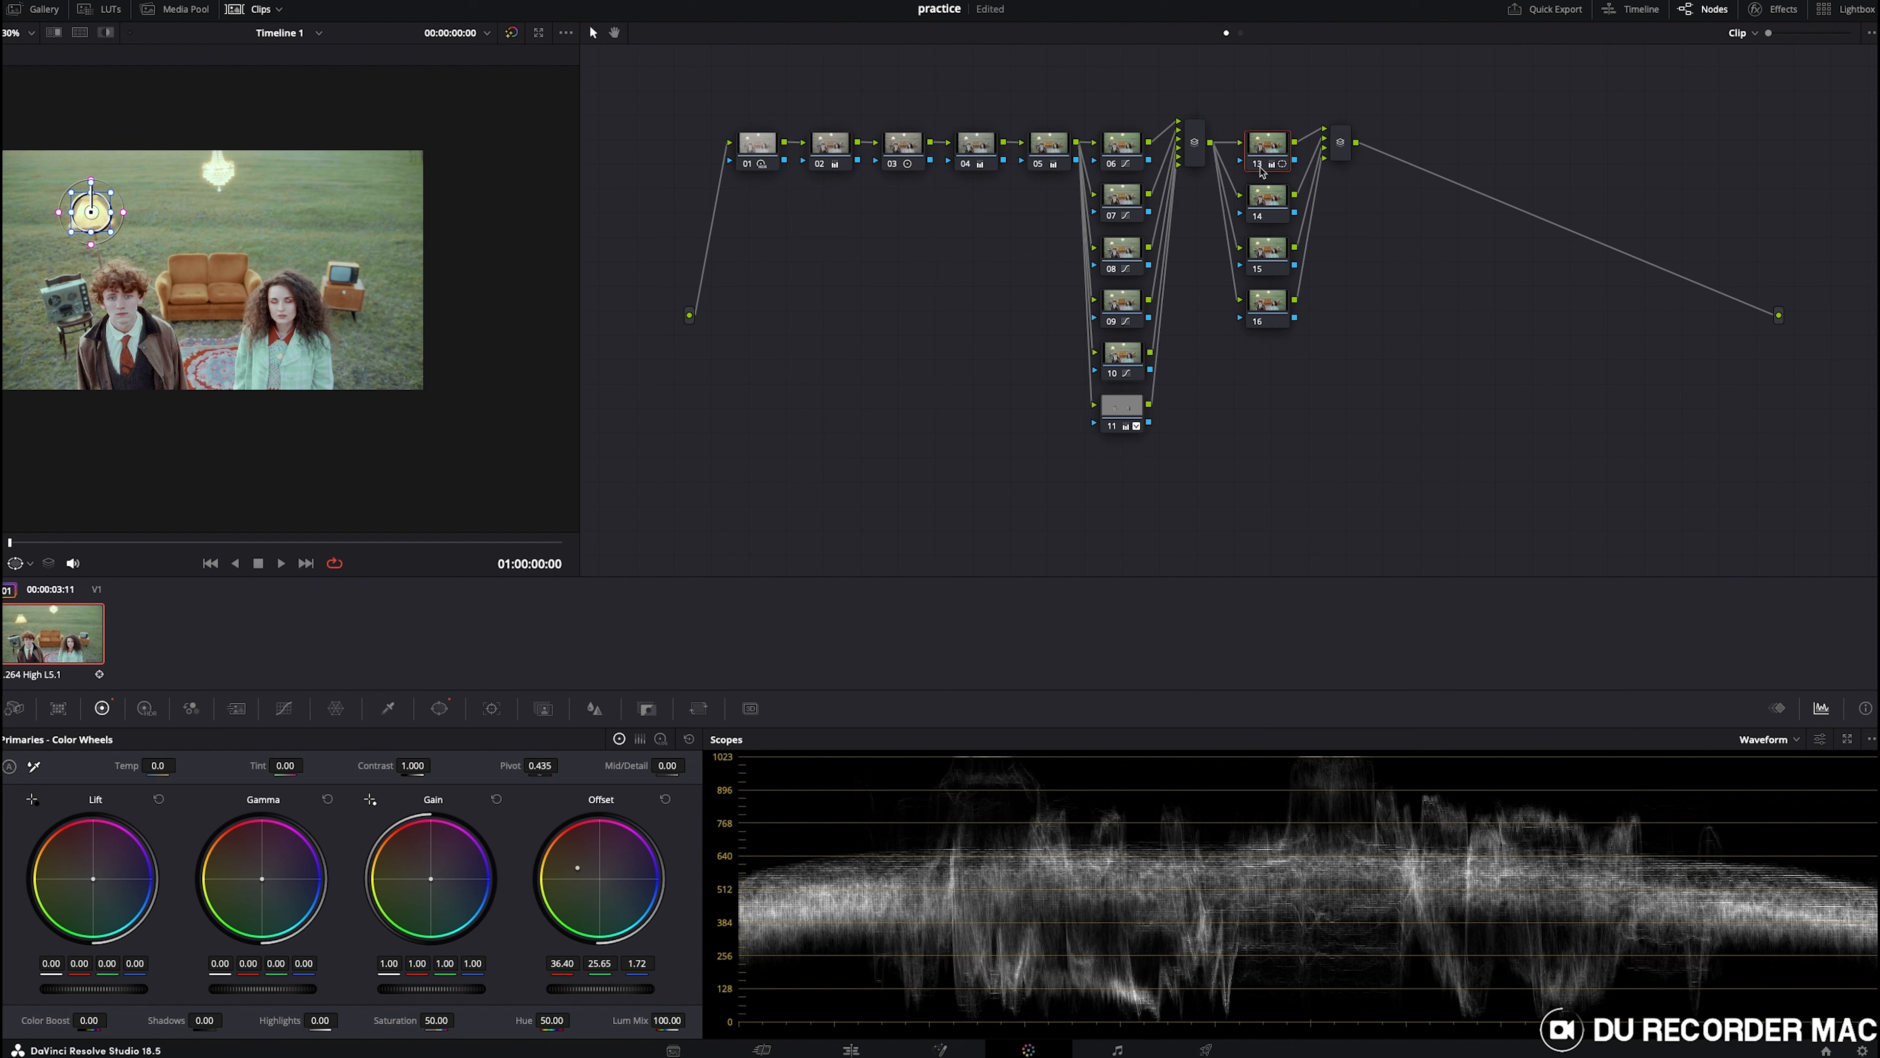
click(440, 709)
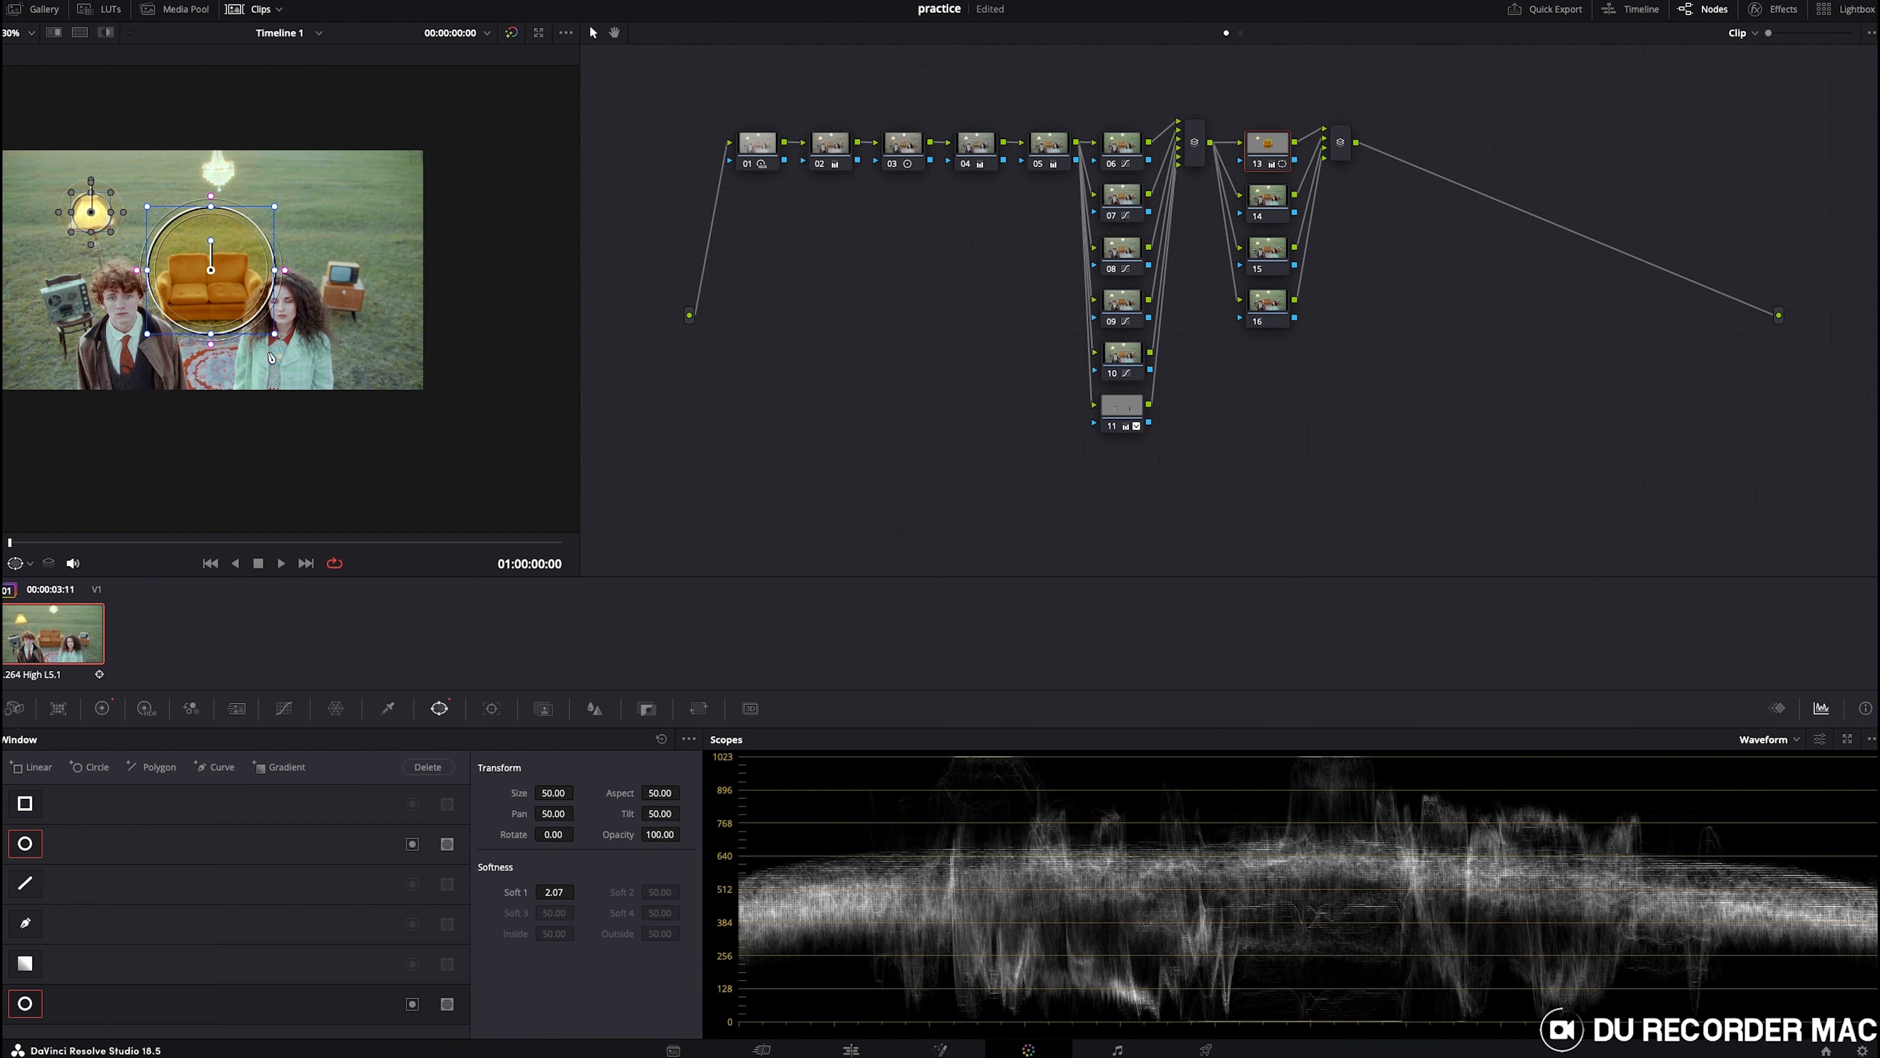
drag(215, 310, 252, 170)
click(28, 563)
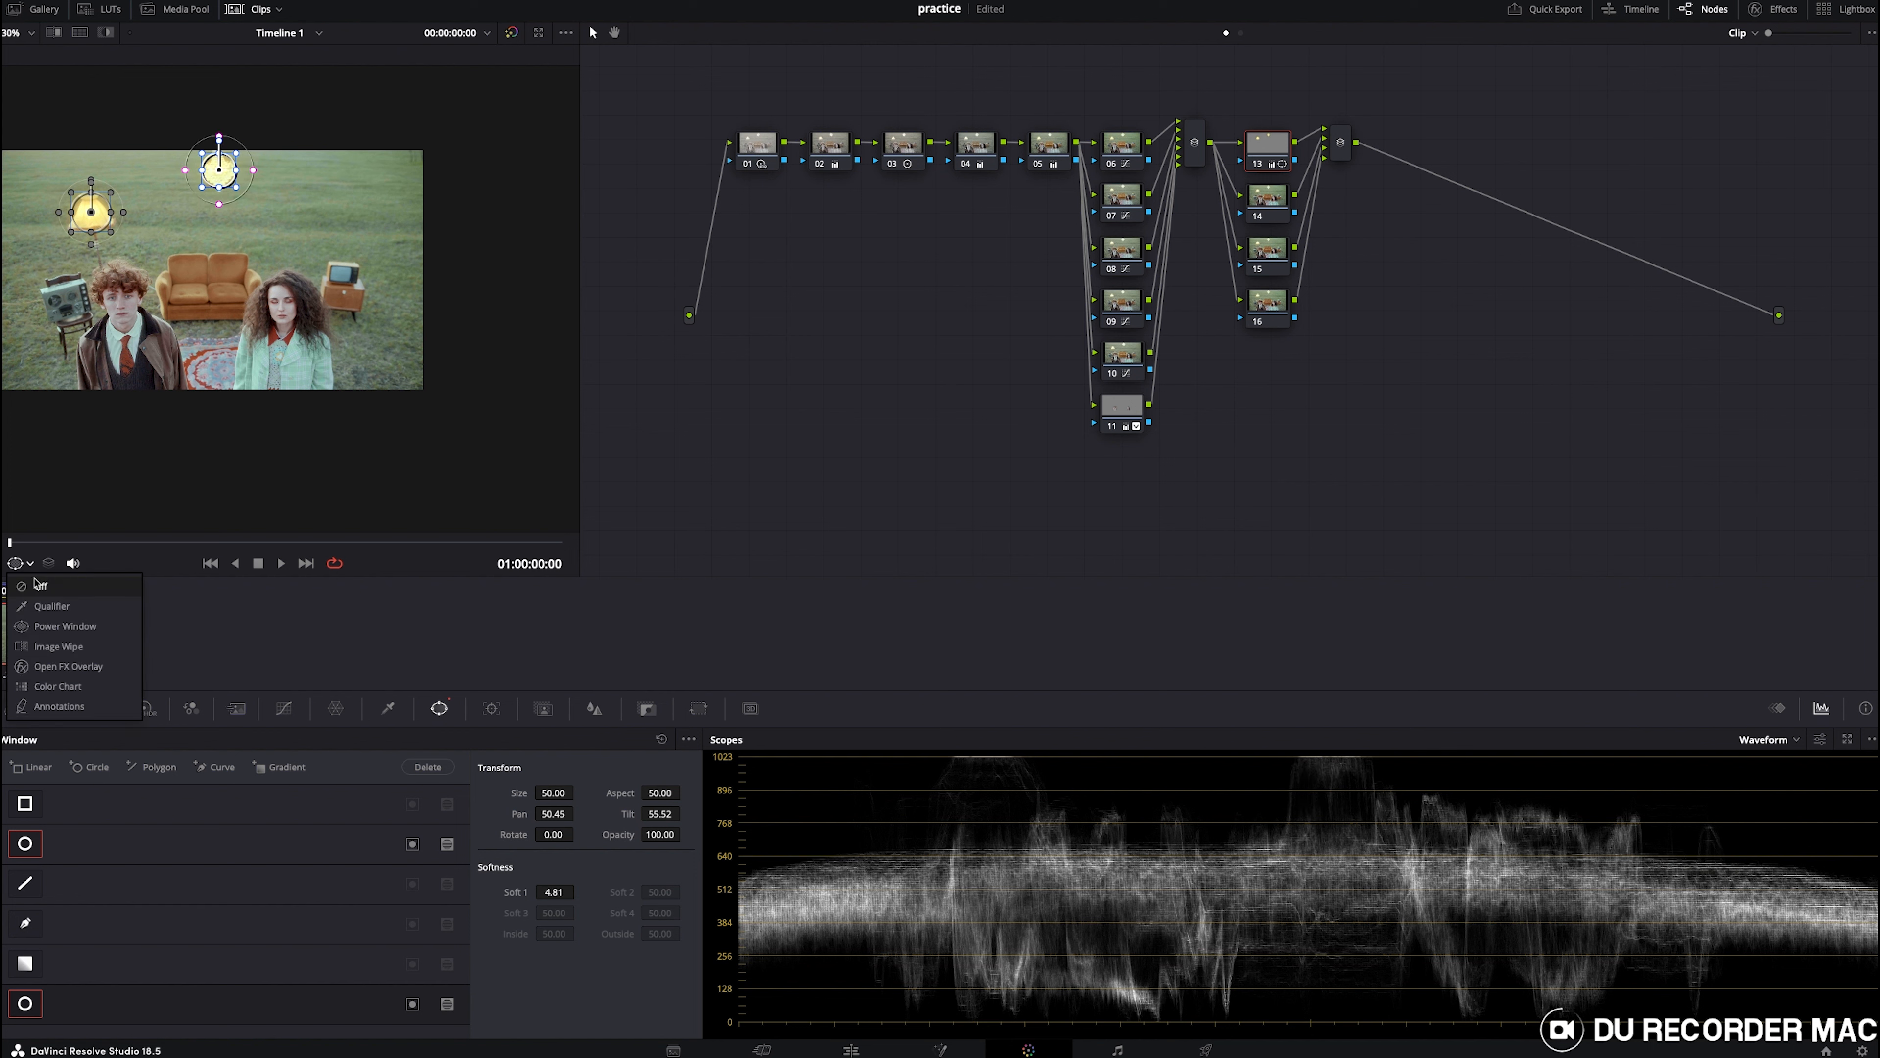
click(38, 585)
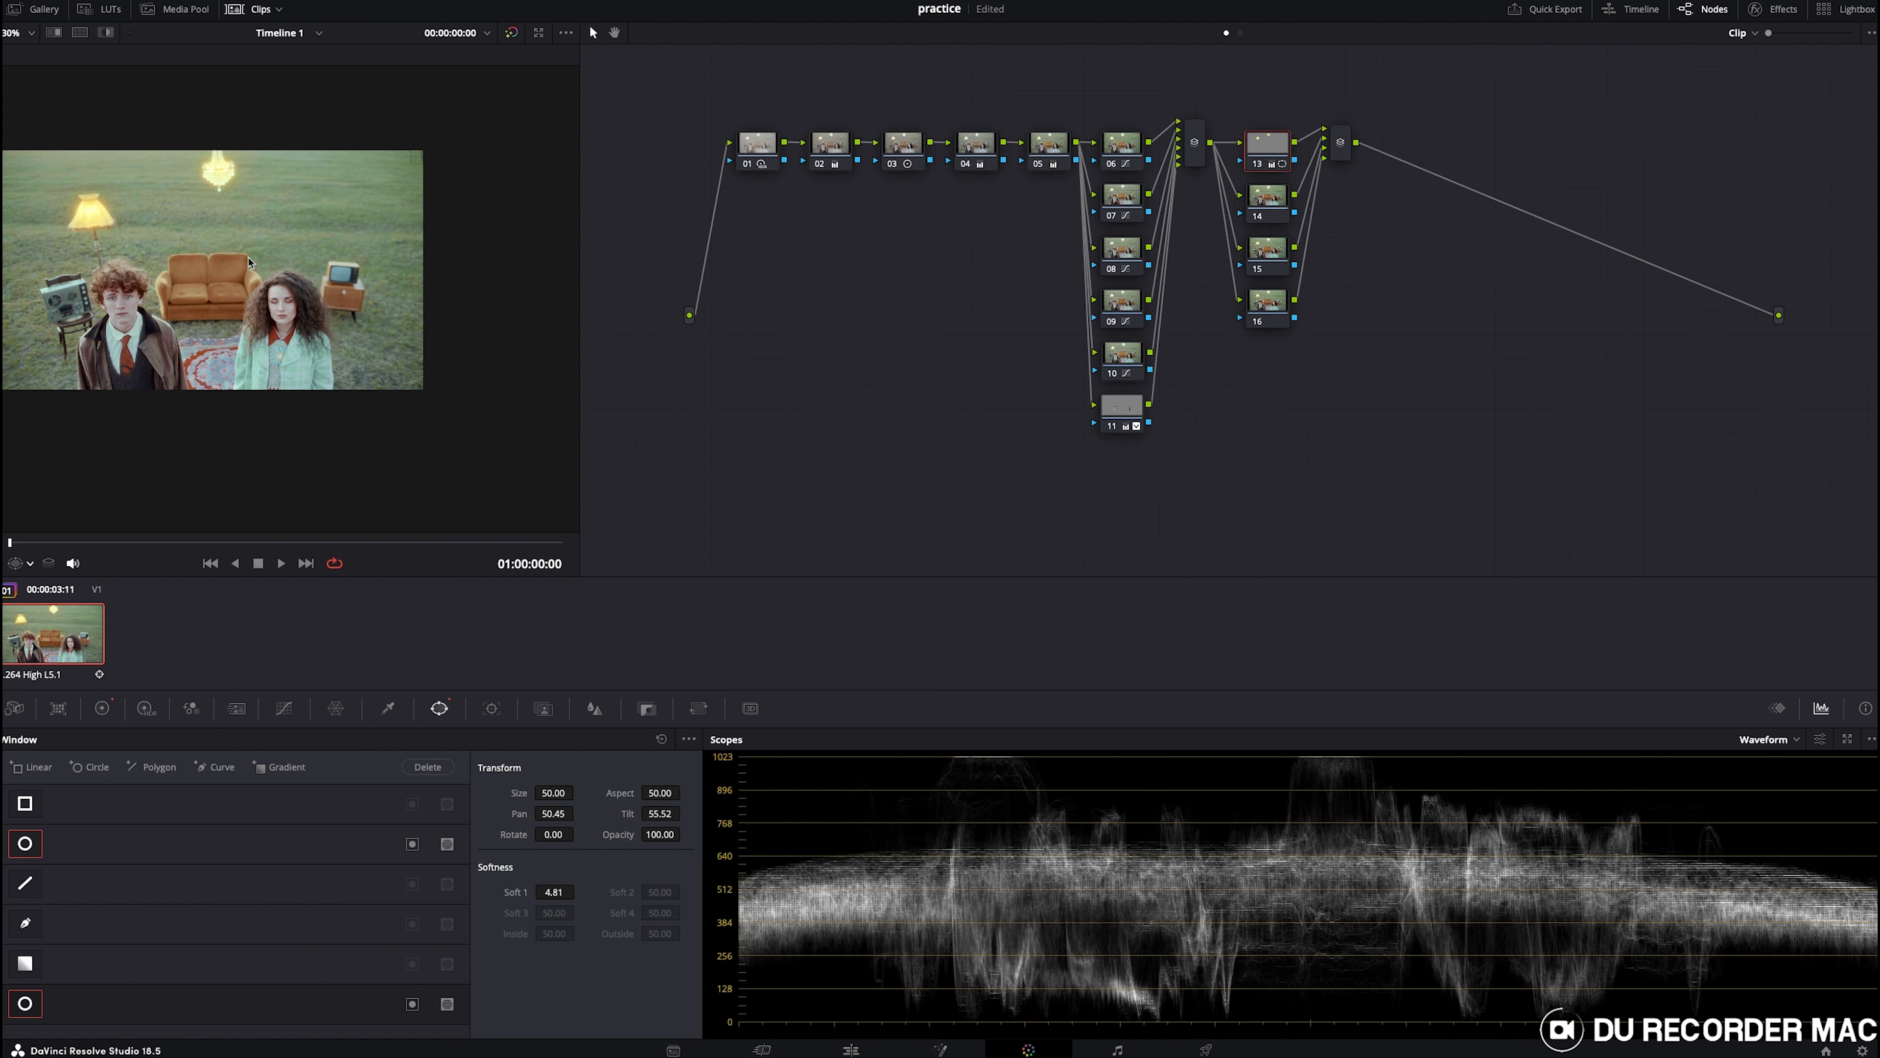
- On node 14, add a linear window over the lower frame around both people, feathering its top edge to 8.59
click(1266, 204)
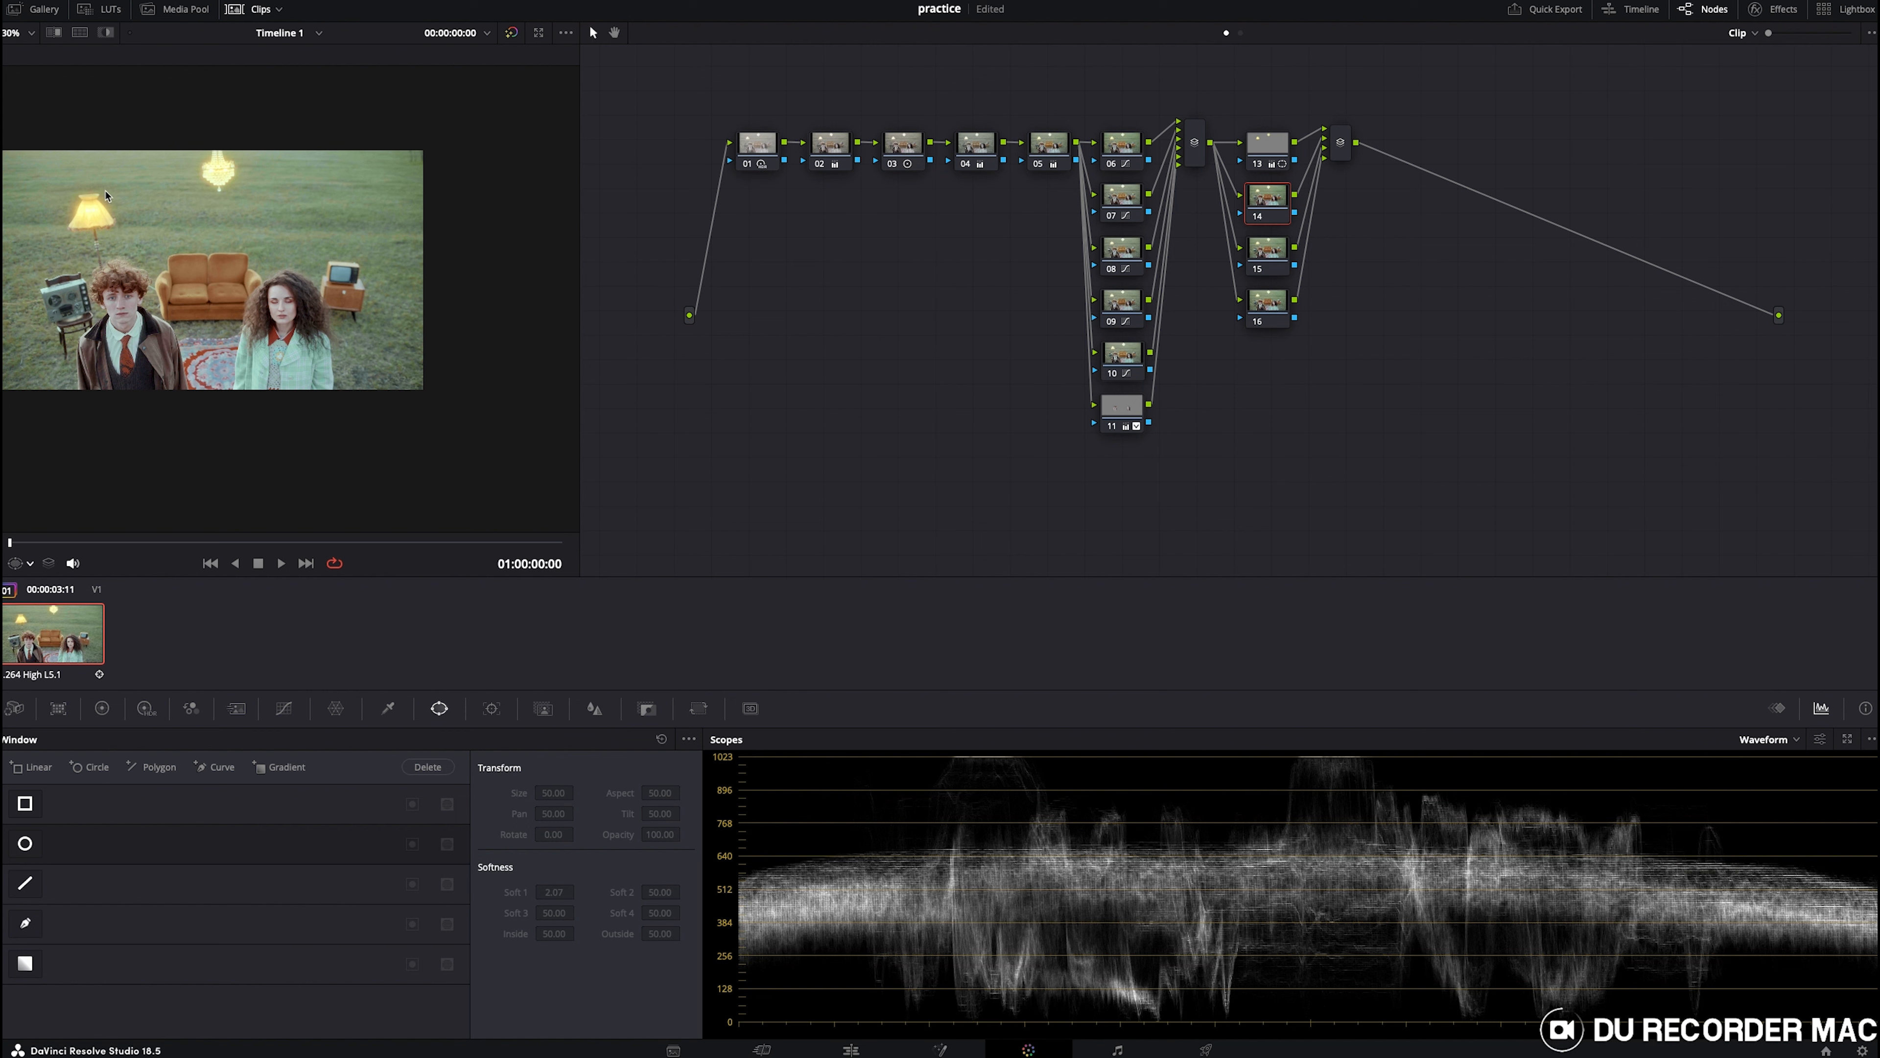
click(26, 803)
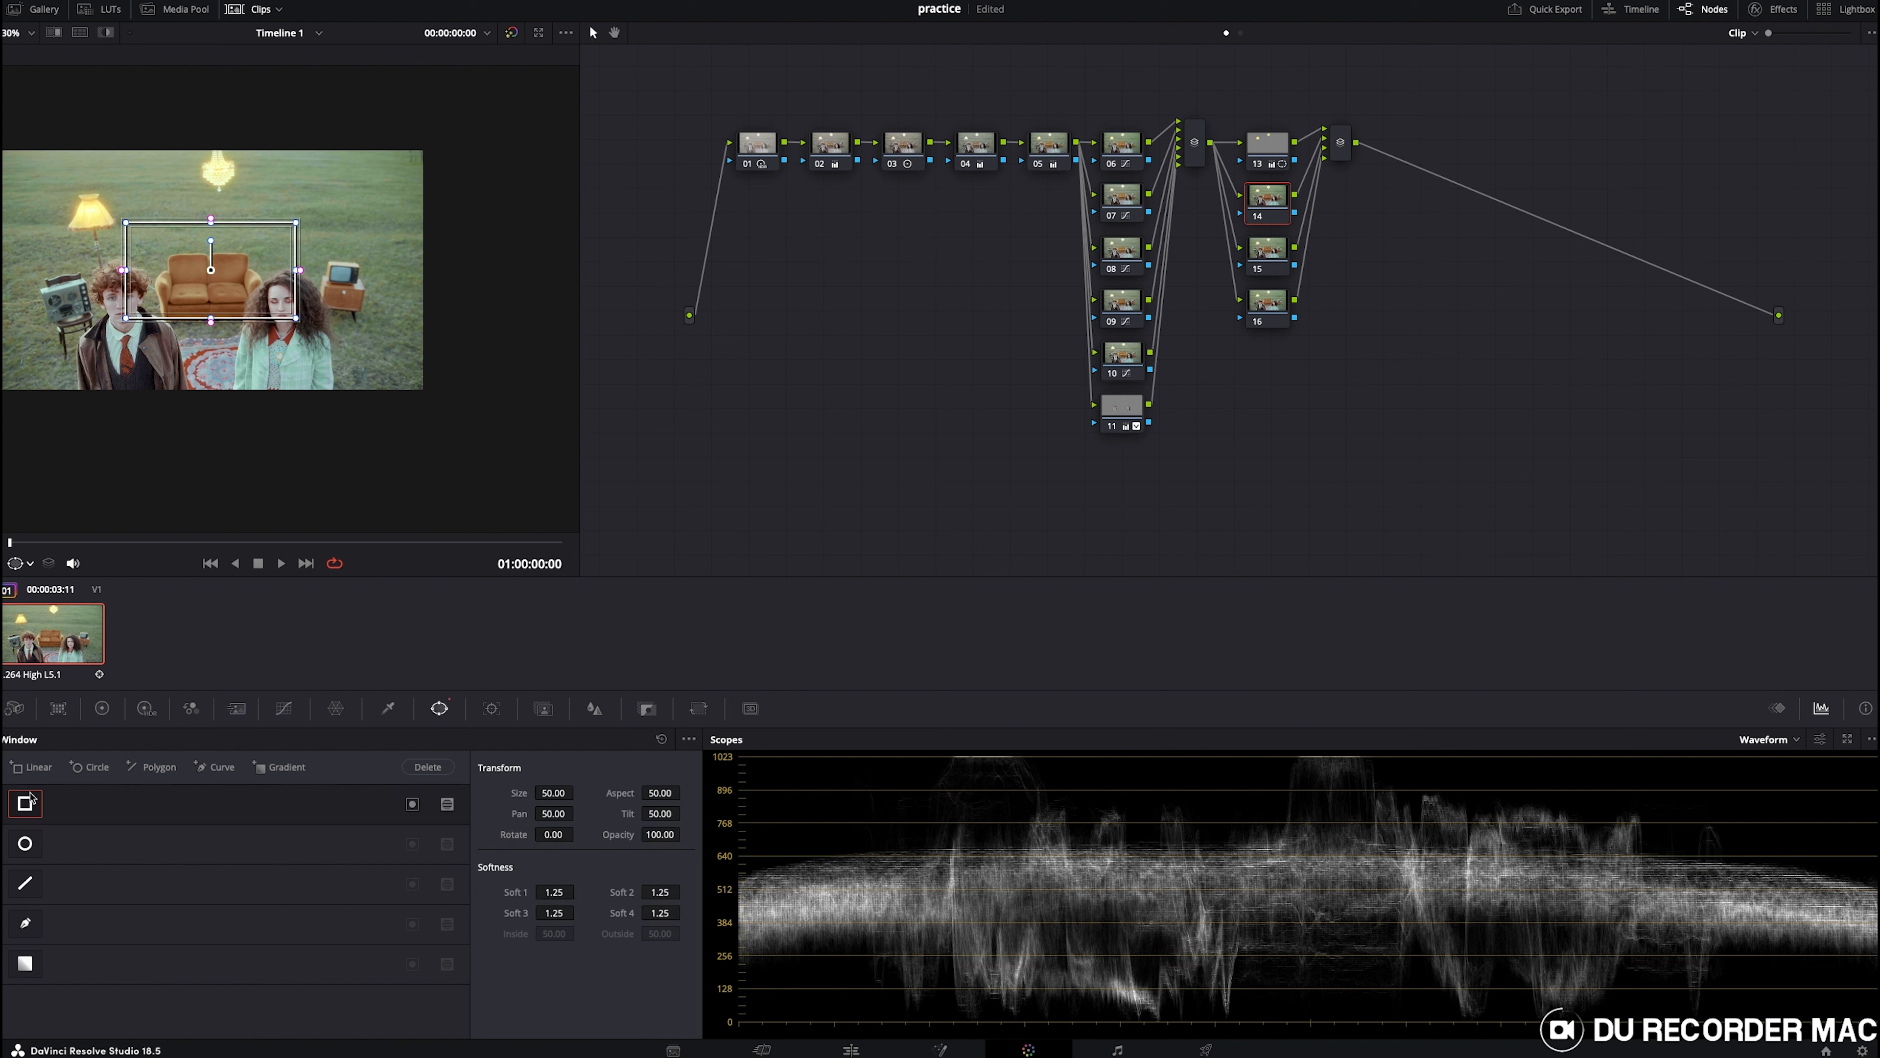
drag(180, 270, 0, 290)
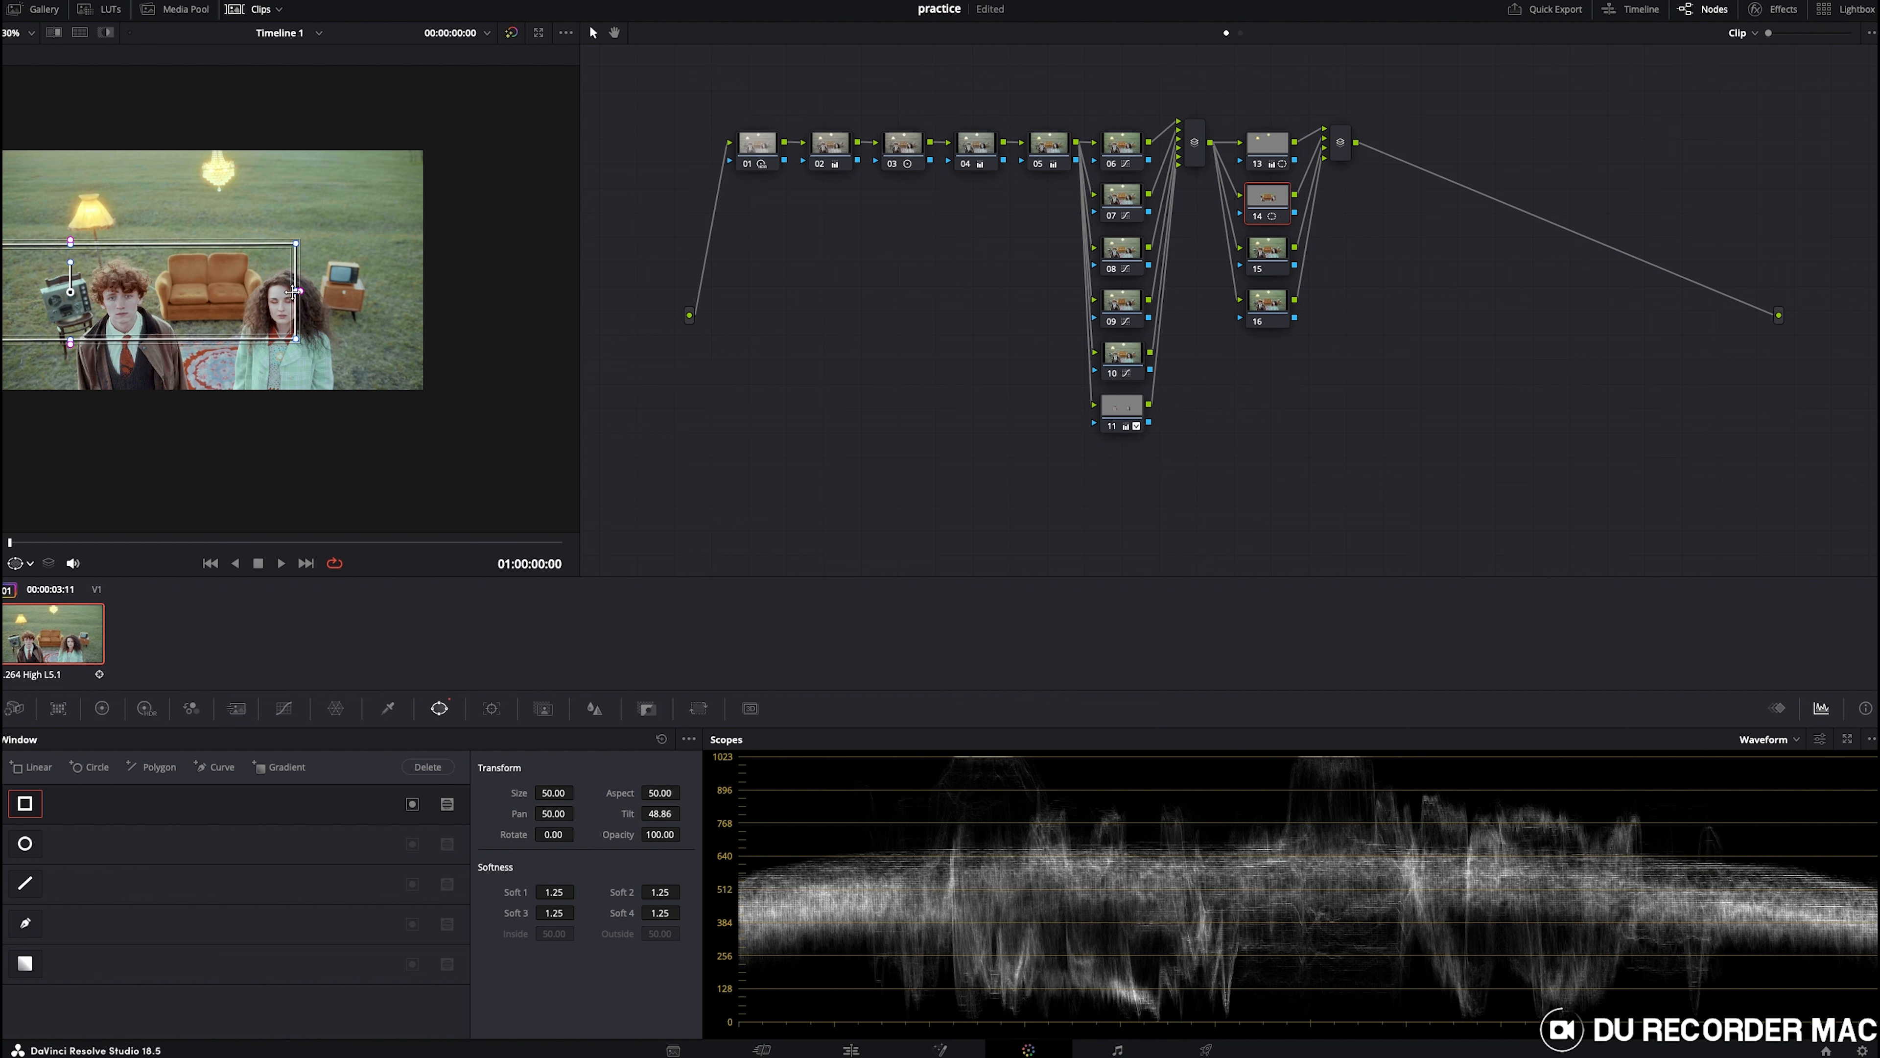
drag(295, 291, 520, 299)
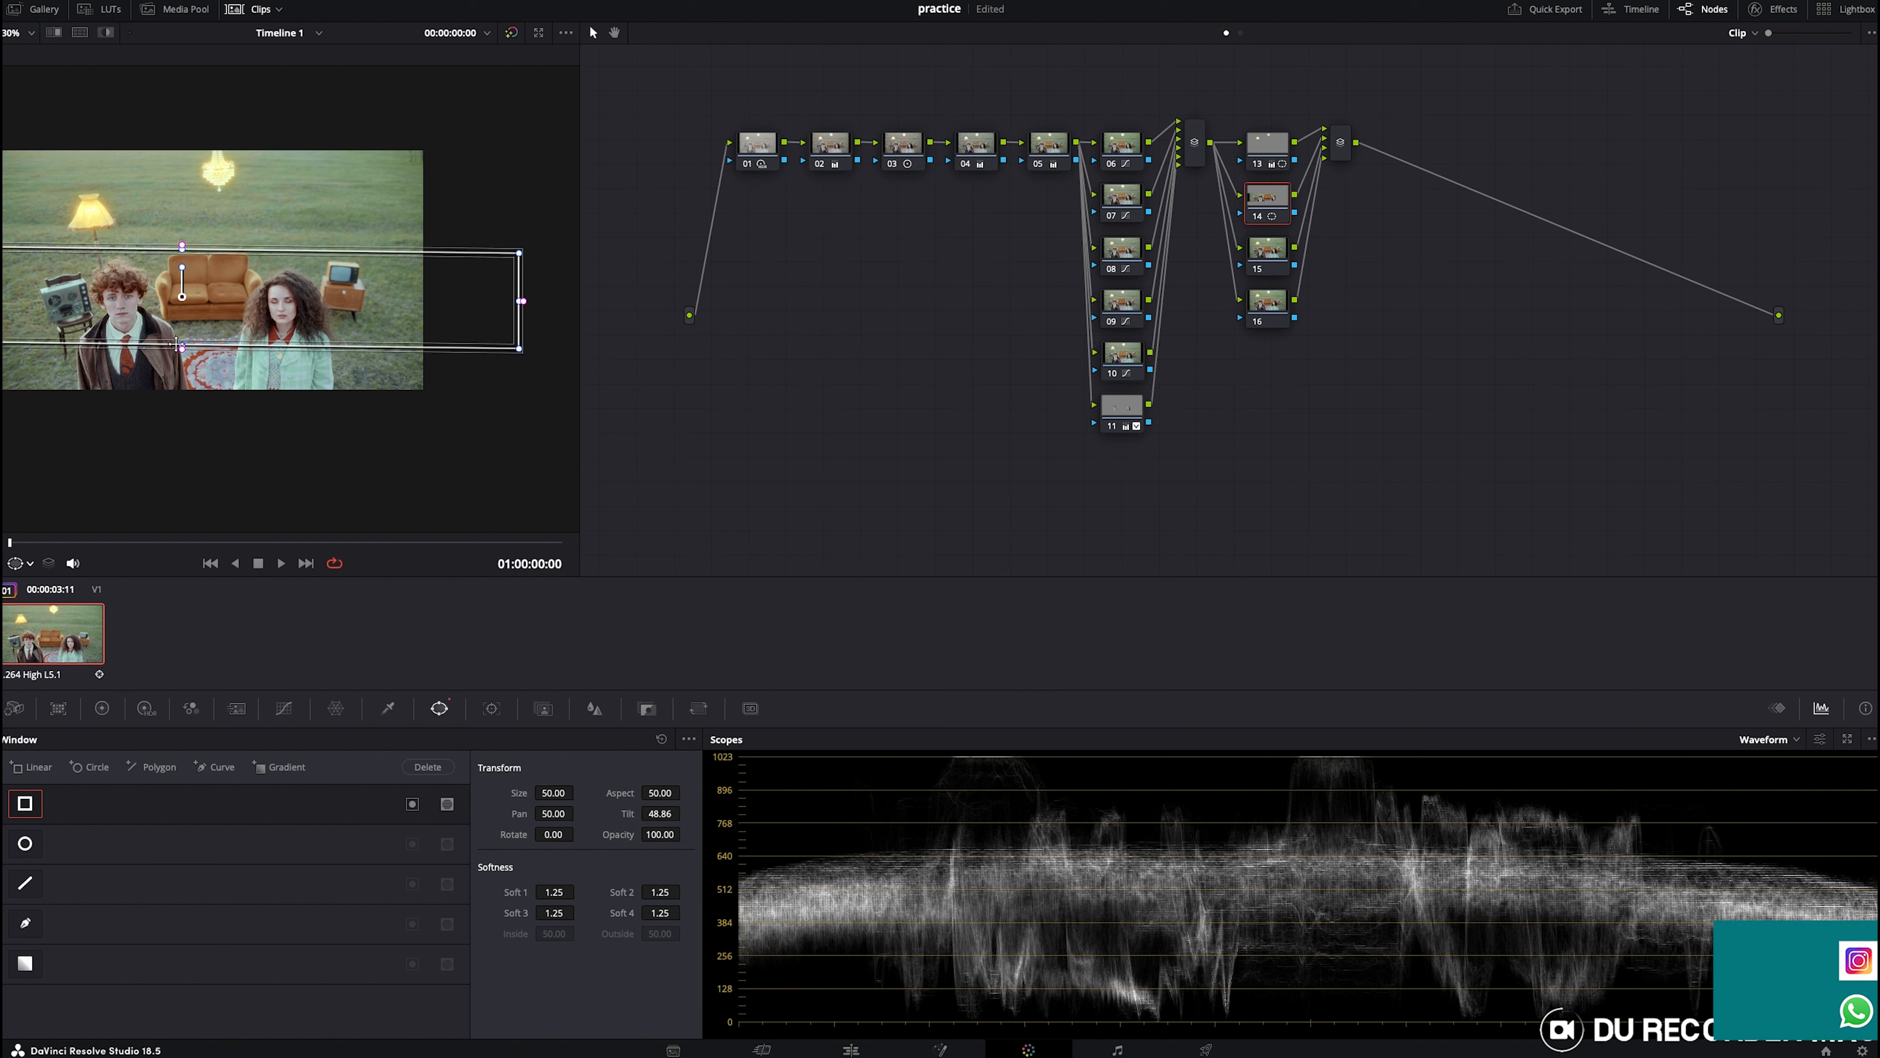
drag(181, 346, 184, 432)
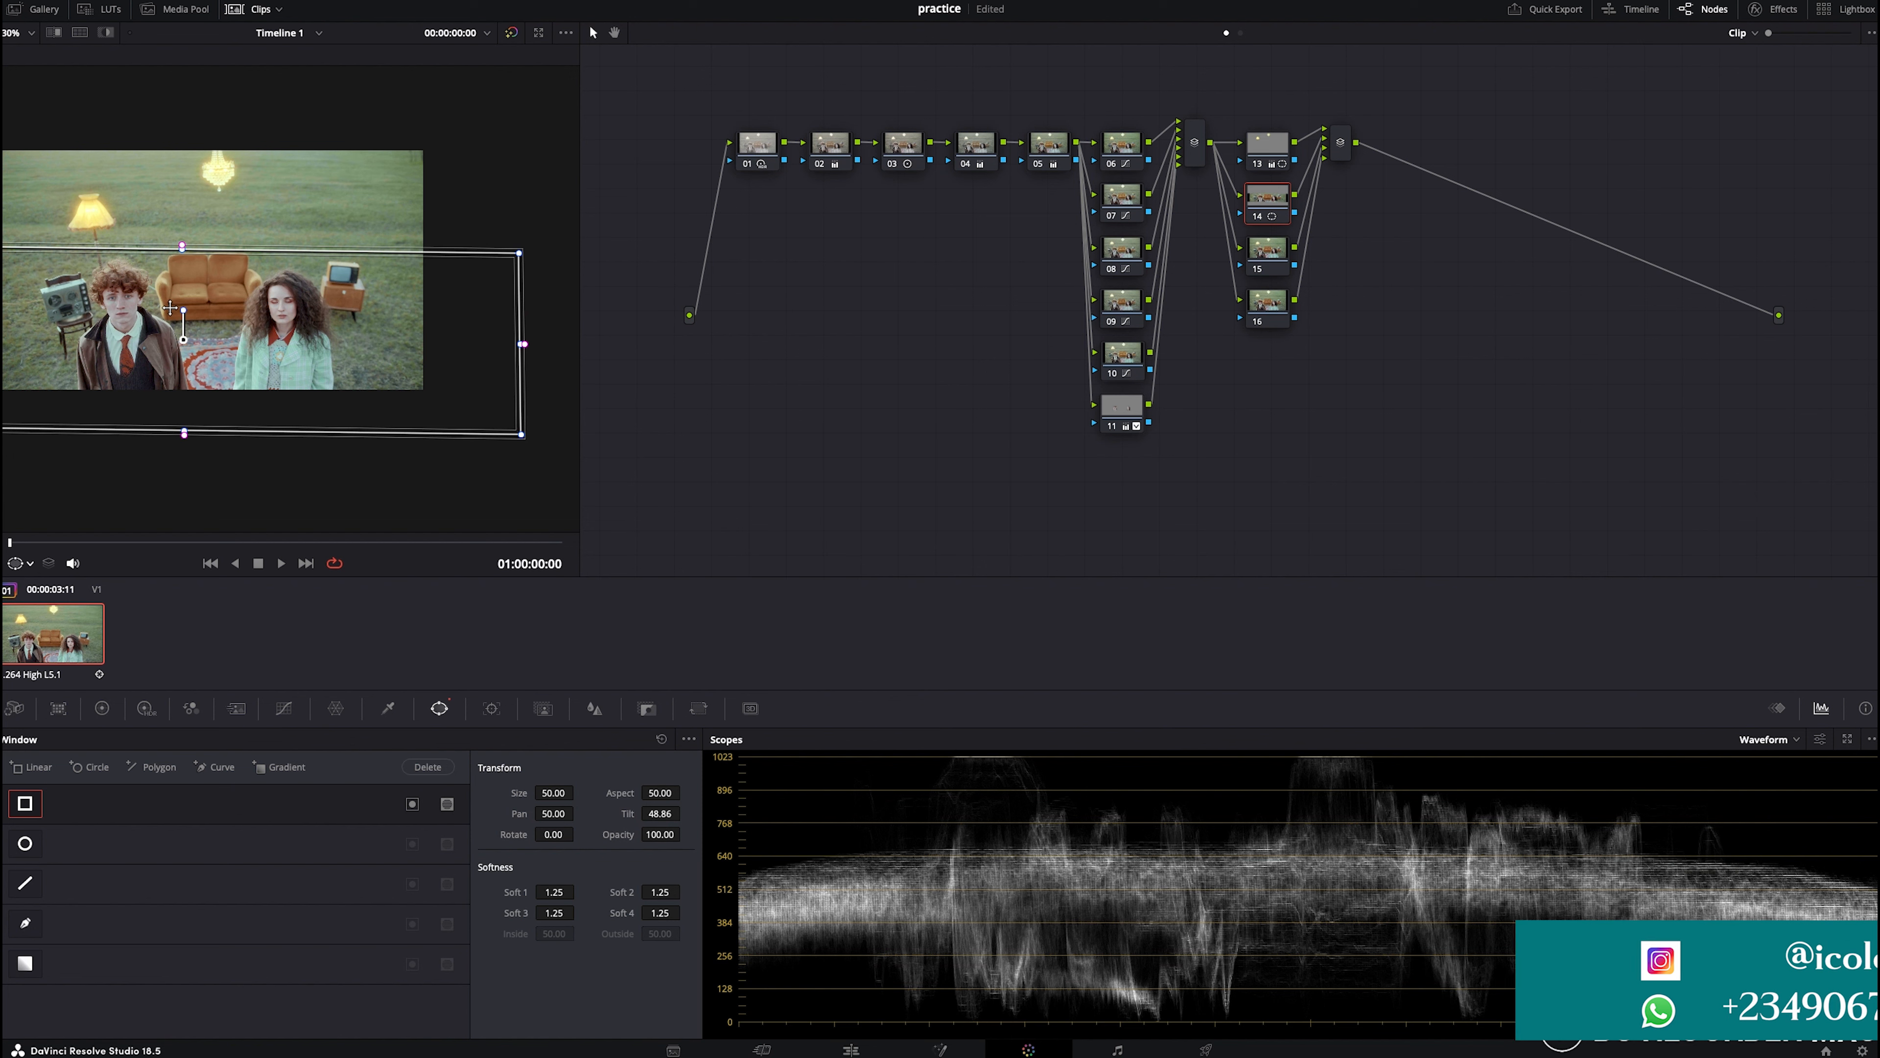
drag(170, 307, 186, 302)
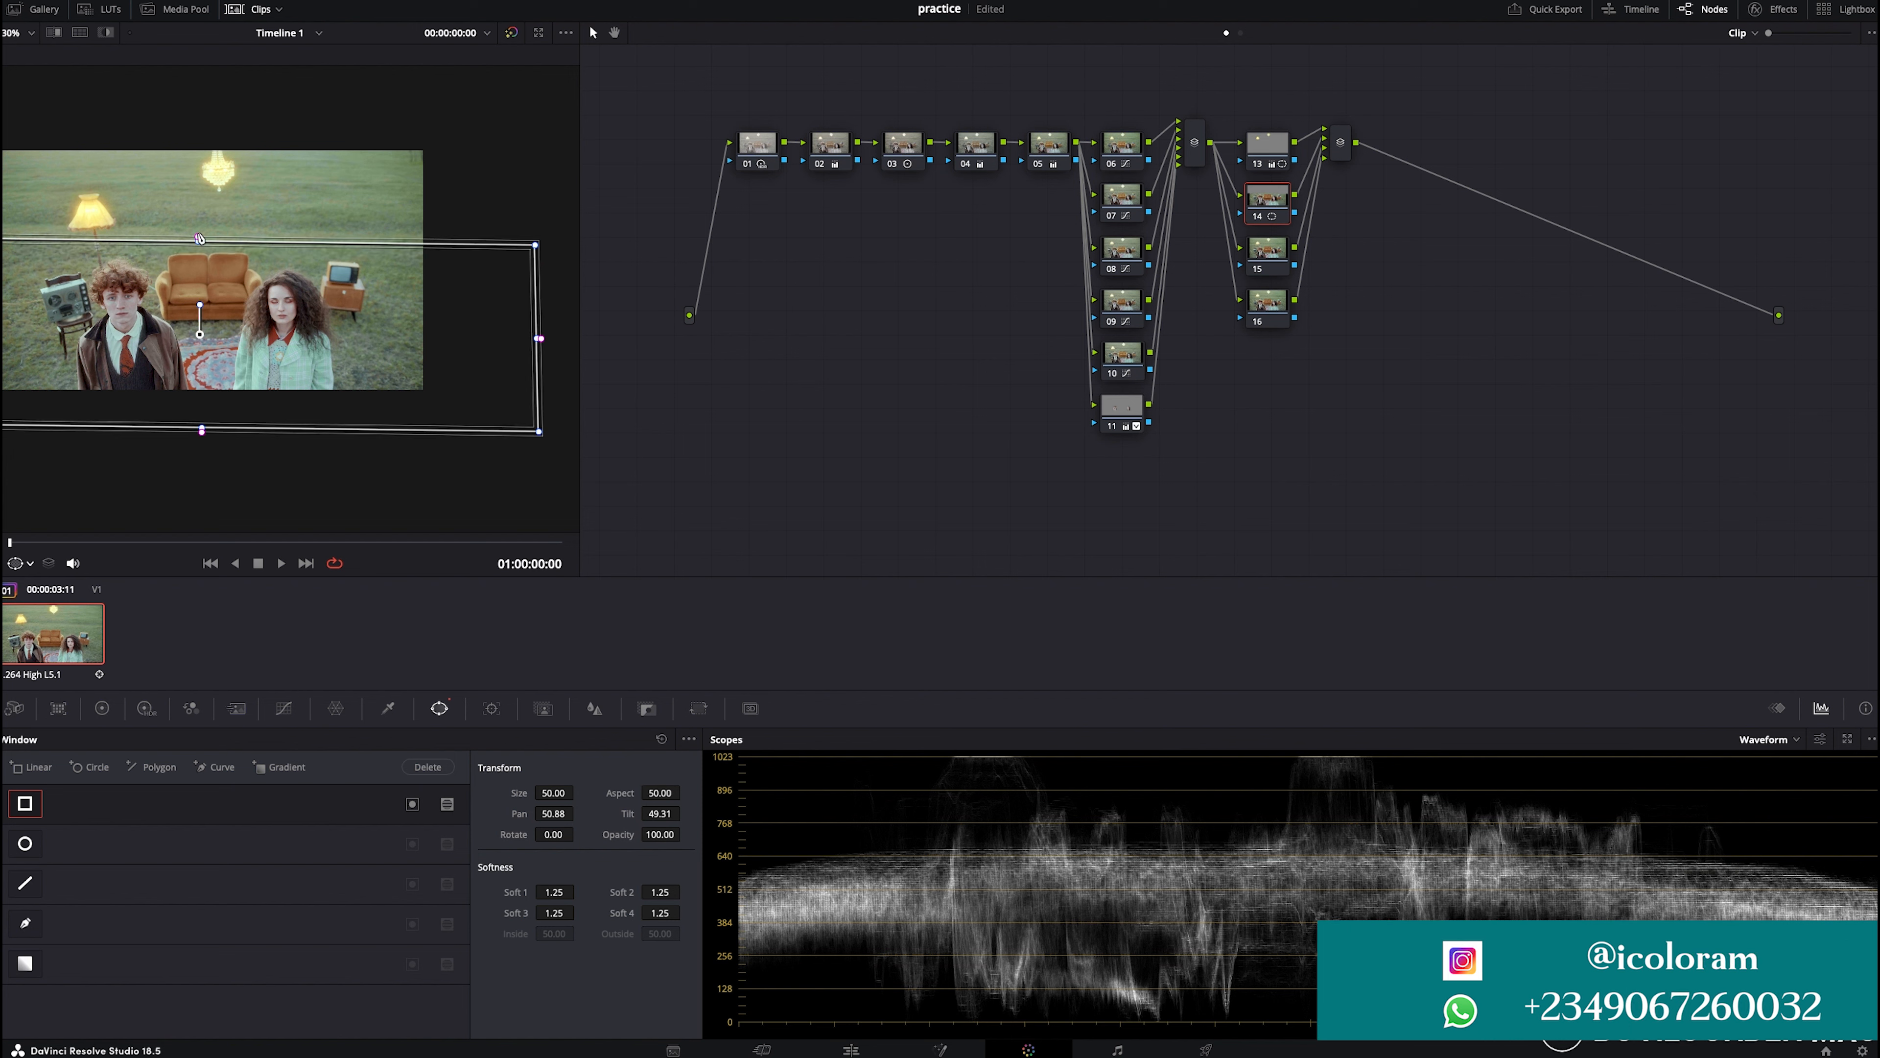
drag(198, 231, 198, 211)
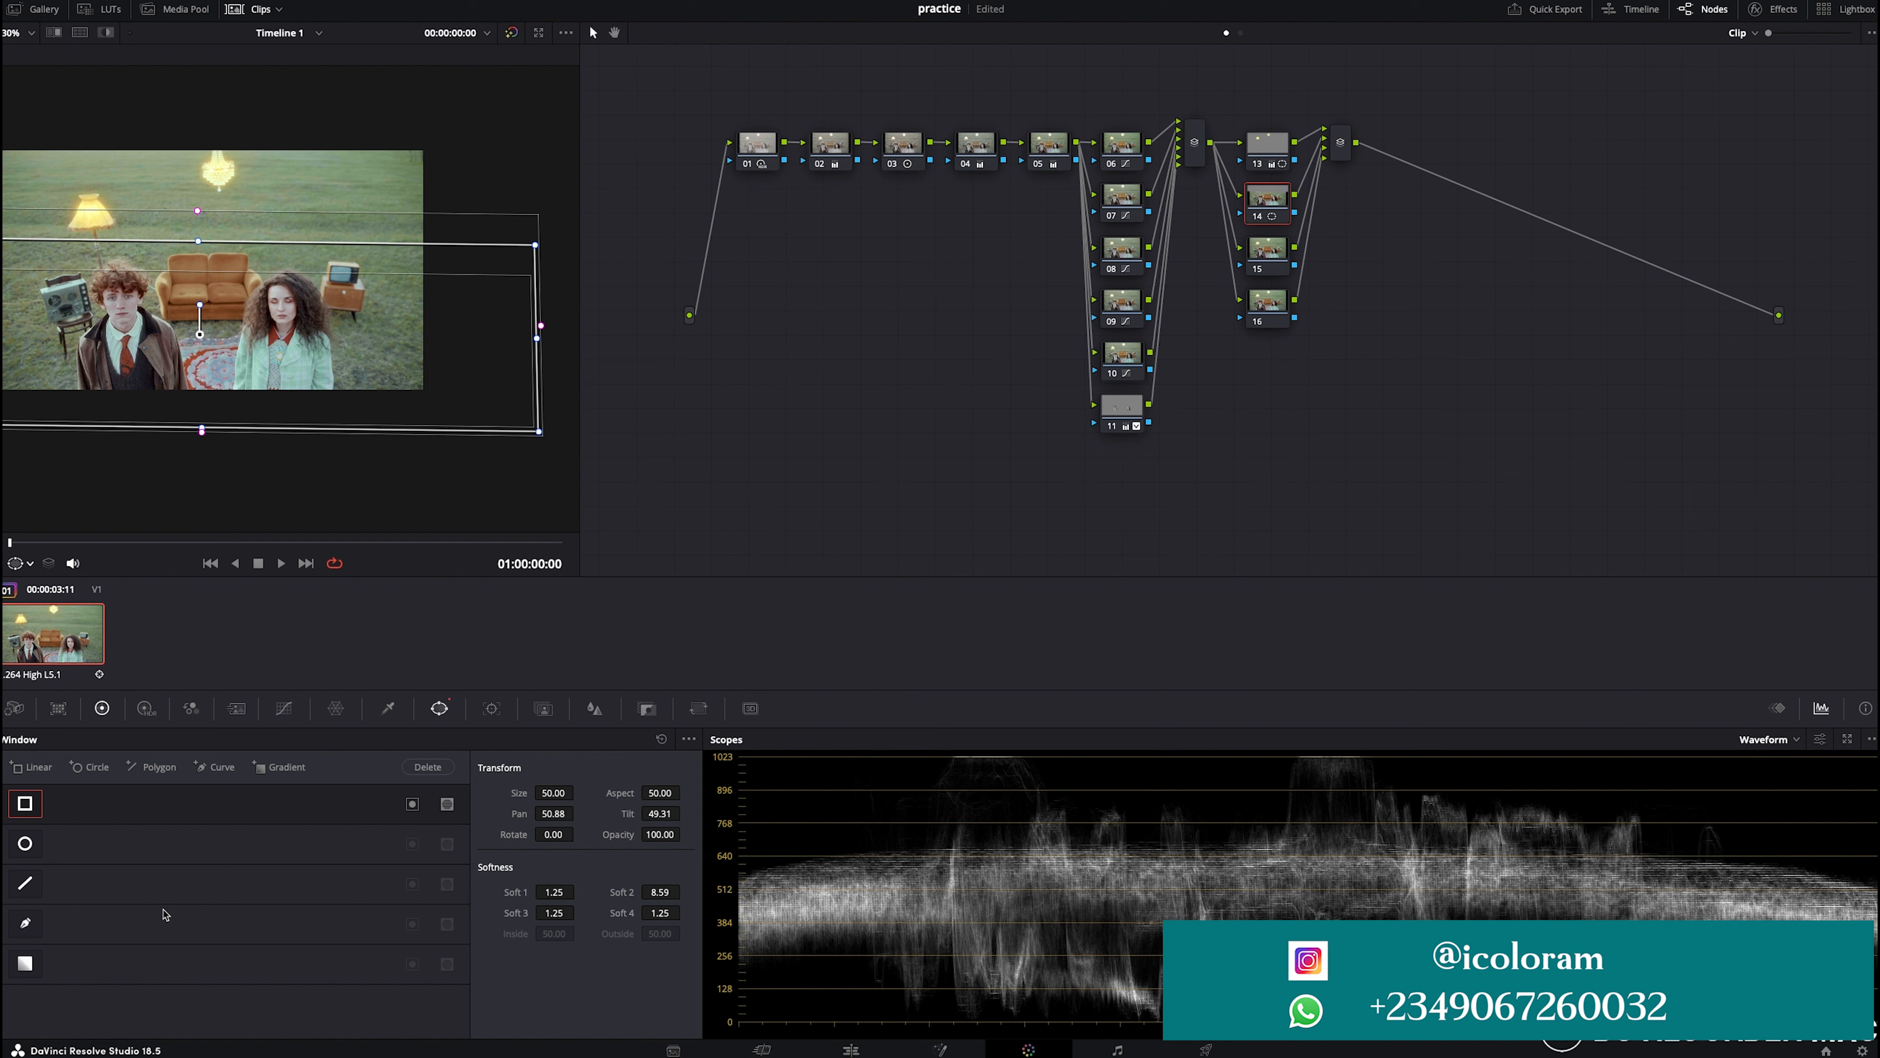
- Lower node 14's gamma master to -0.03 and invert its linear window
click(102, 709)
drag(285, 990, 263, 990)
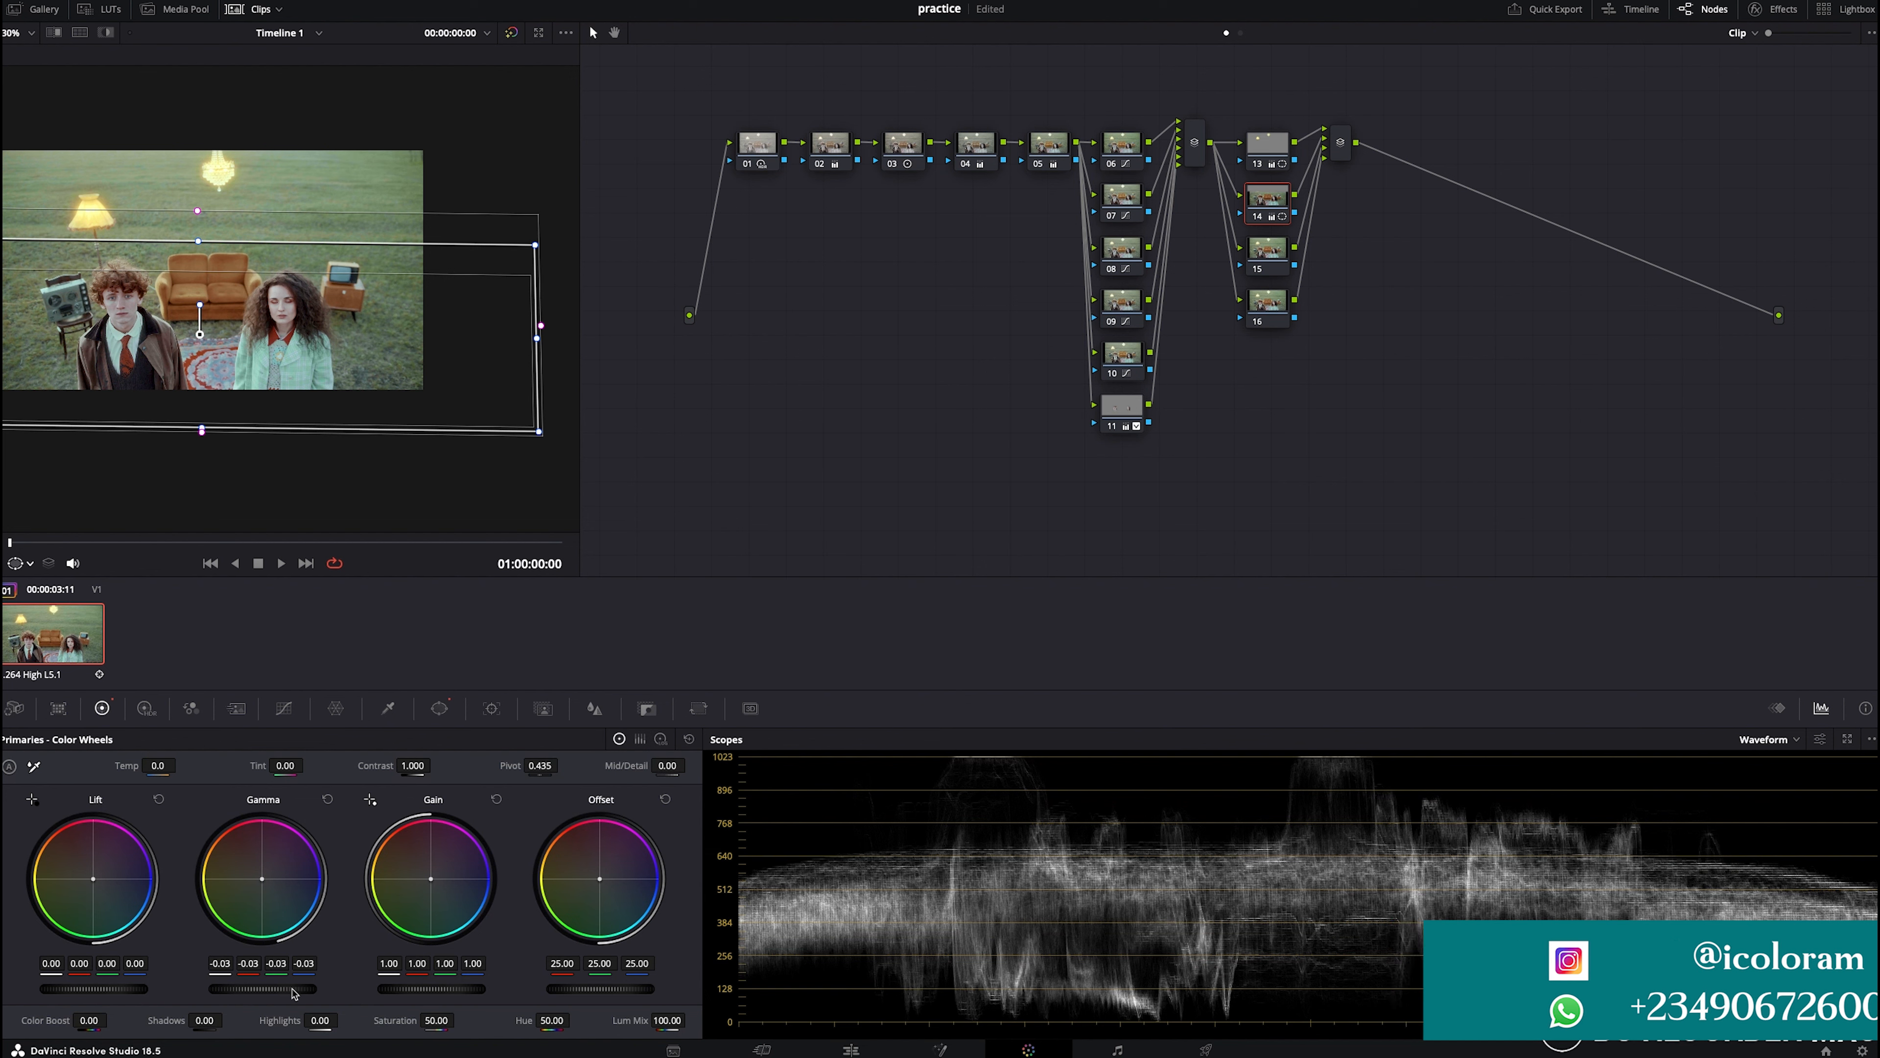
click(439, 708)
click(412, 804)
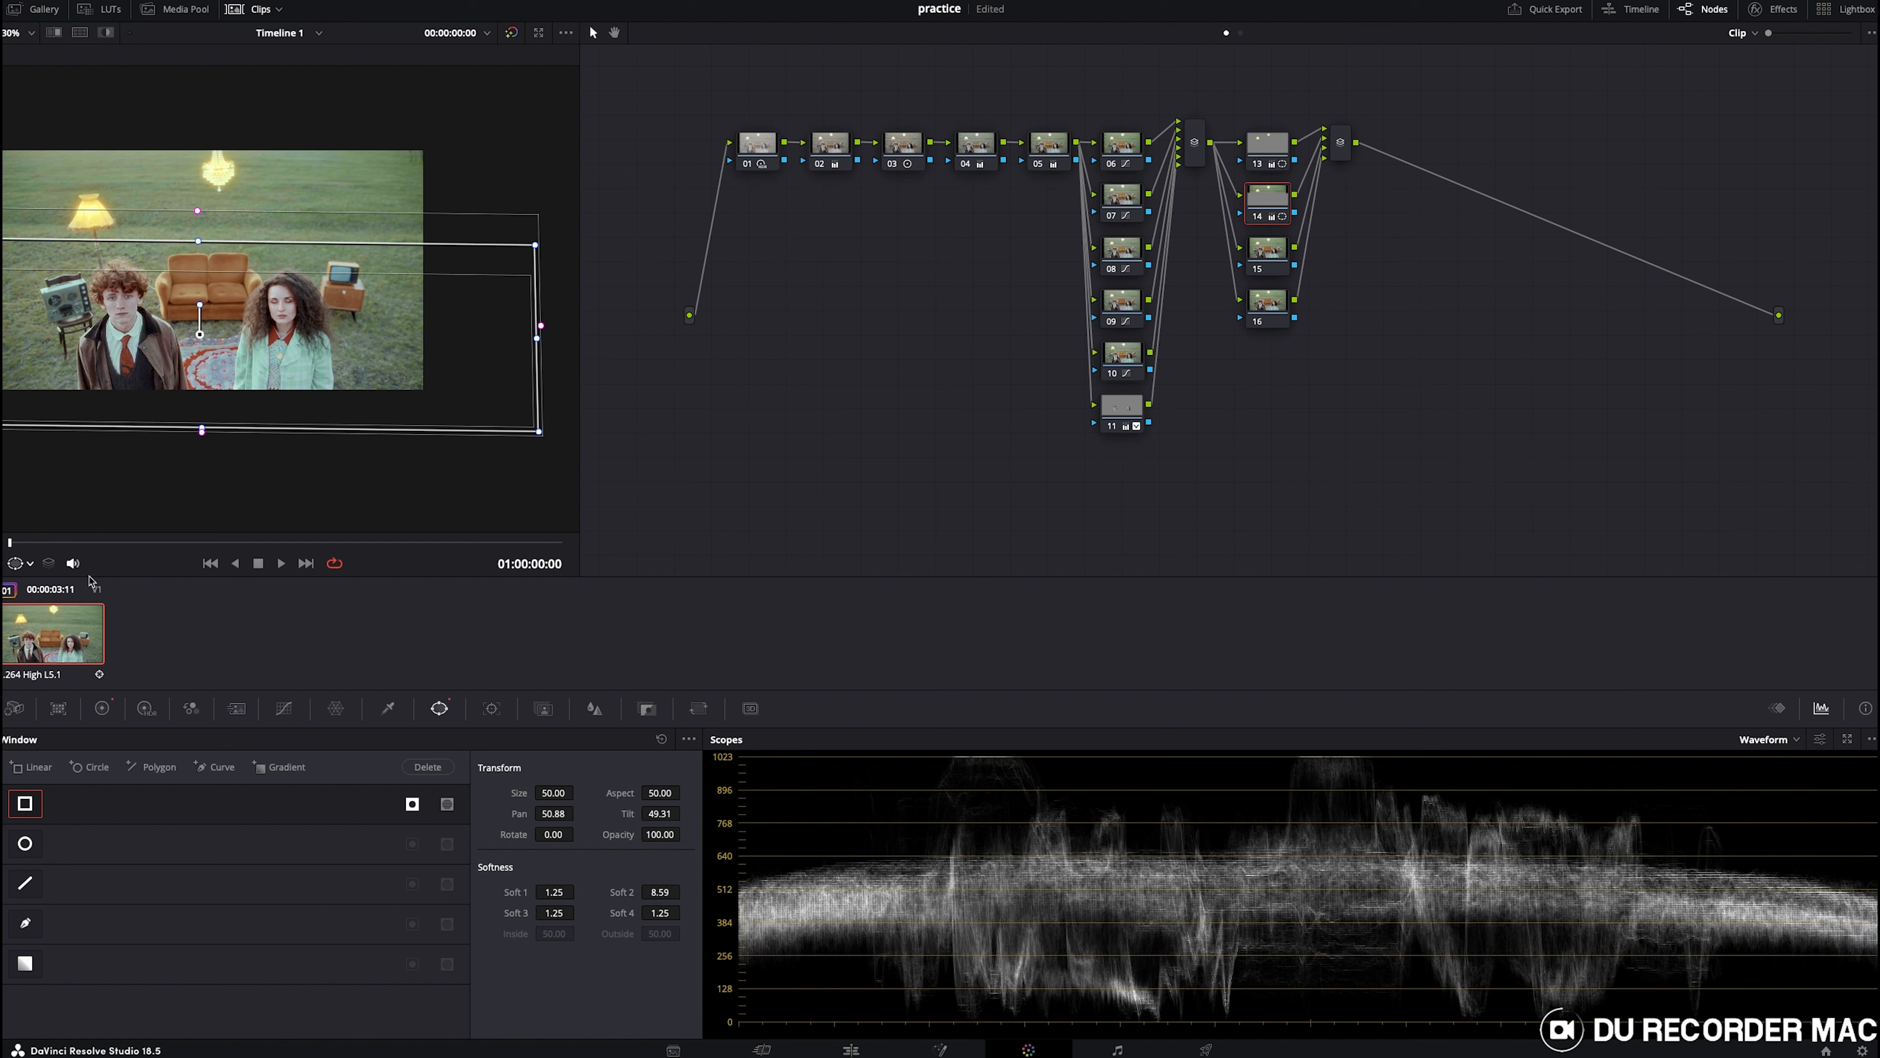
click(30, 564)
click(31, 567)
click(30, 566)
click(31, 566)
click(37, 571)
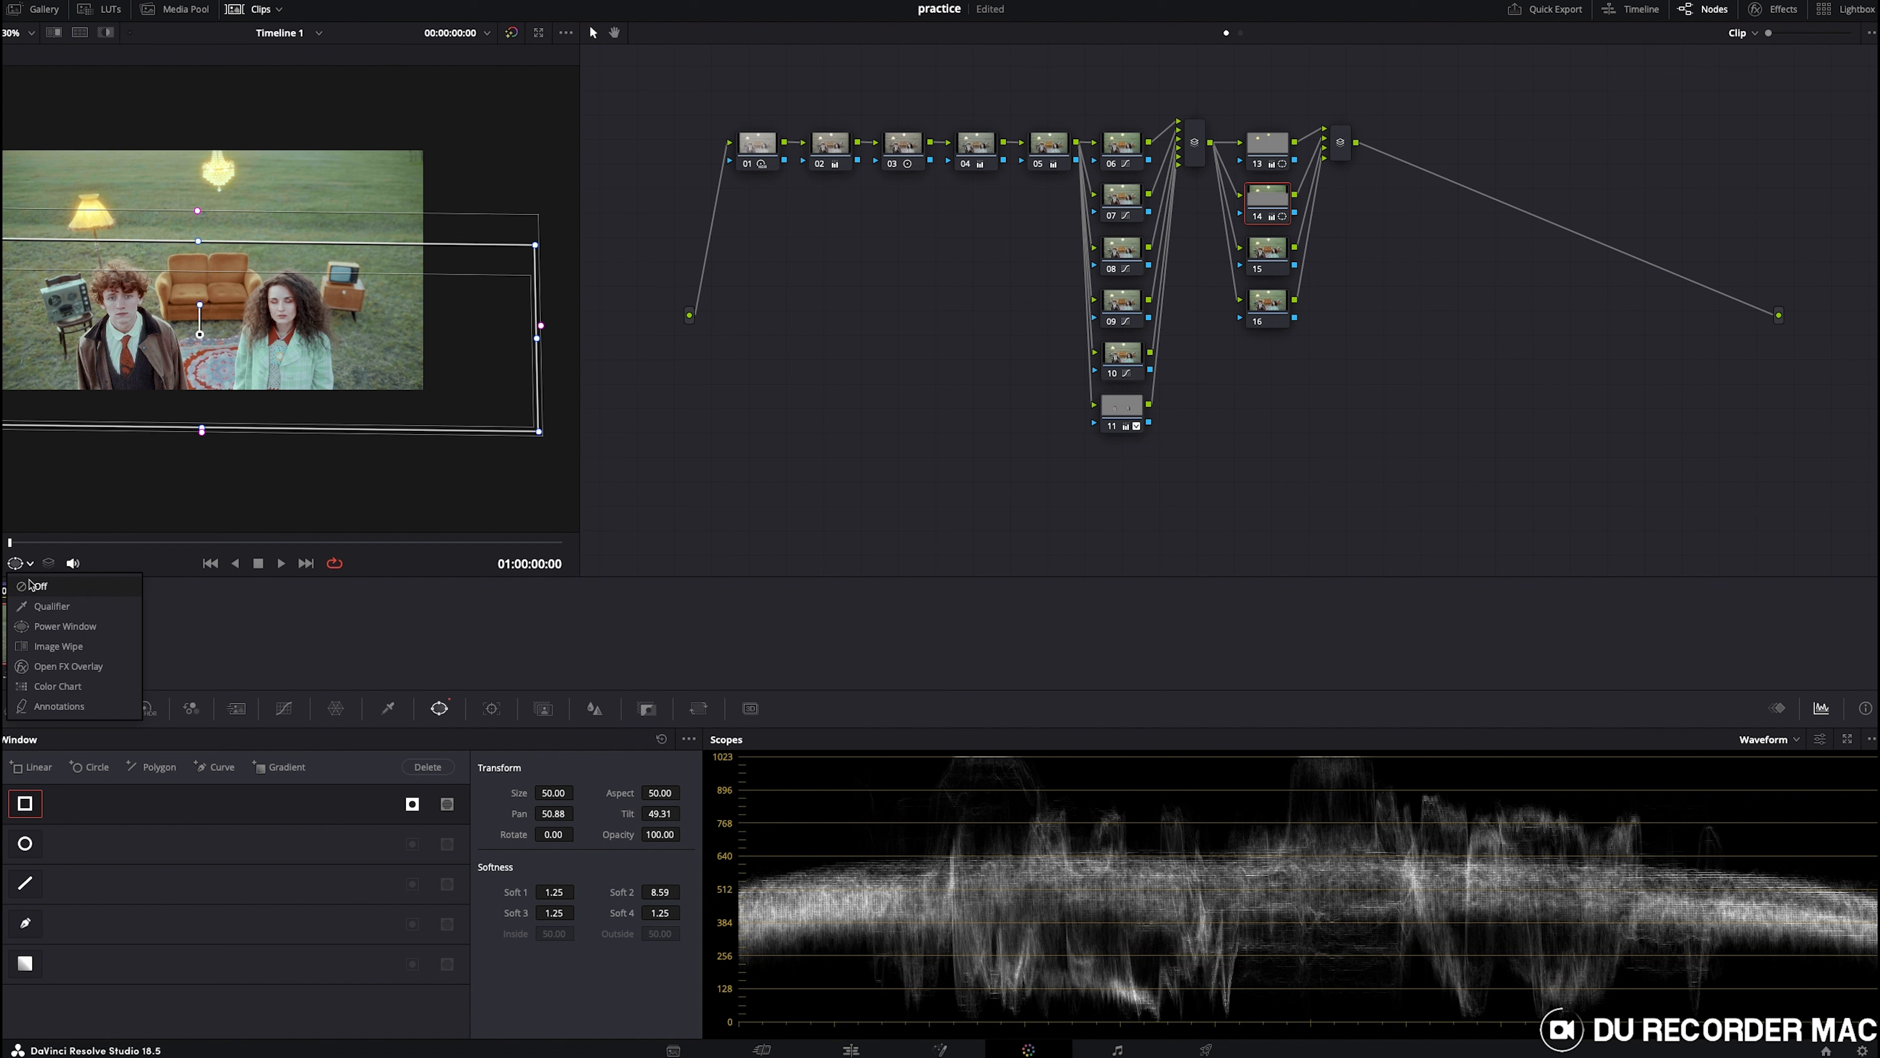
click(44, 604)
scroll(184, 414, down, 1)
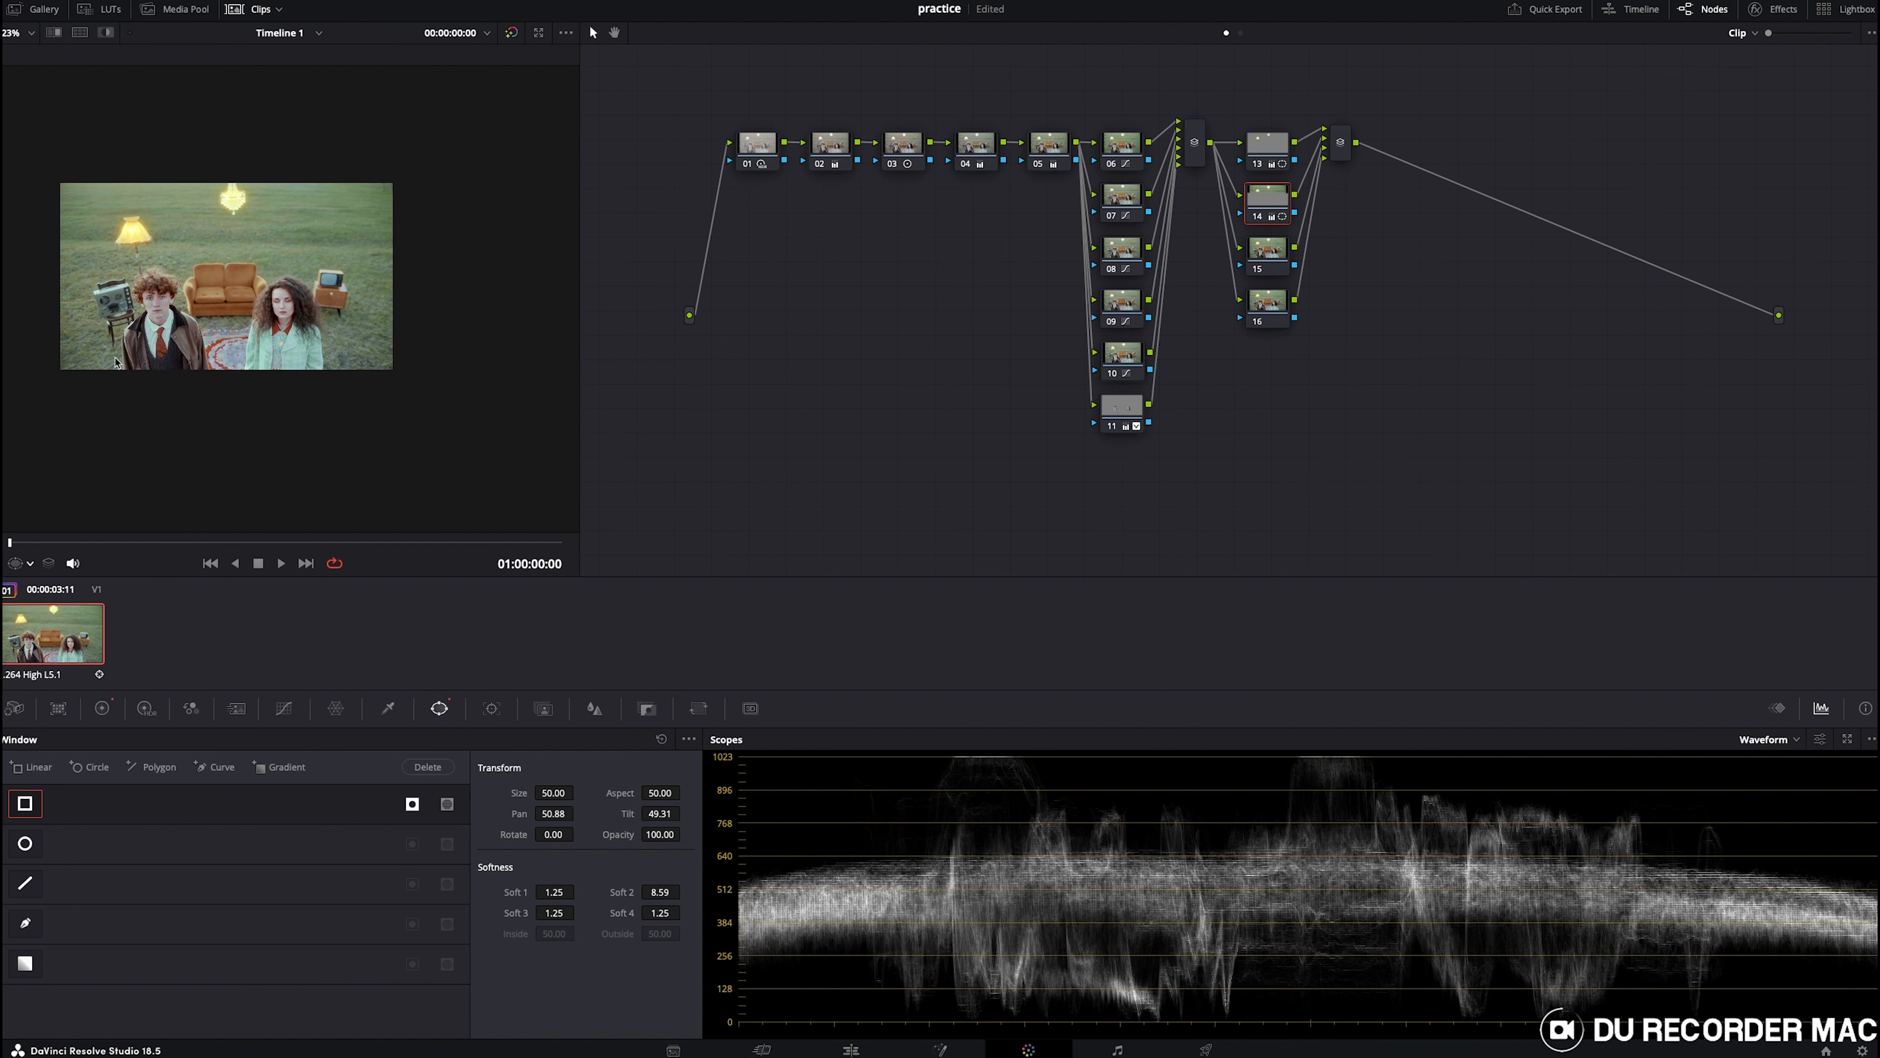
scroll(221, 364, left, 1)
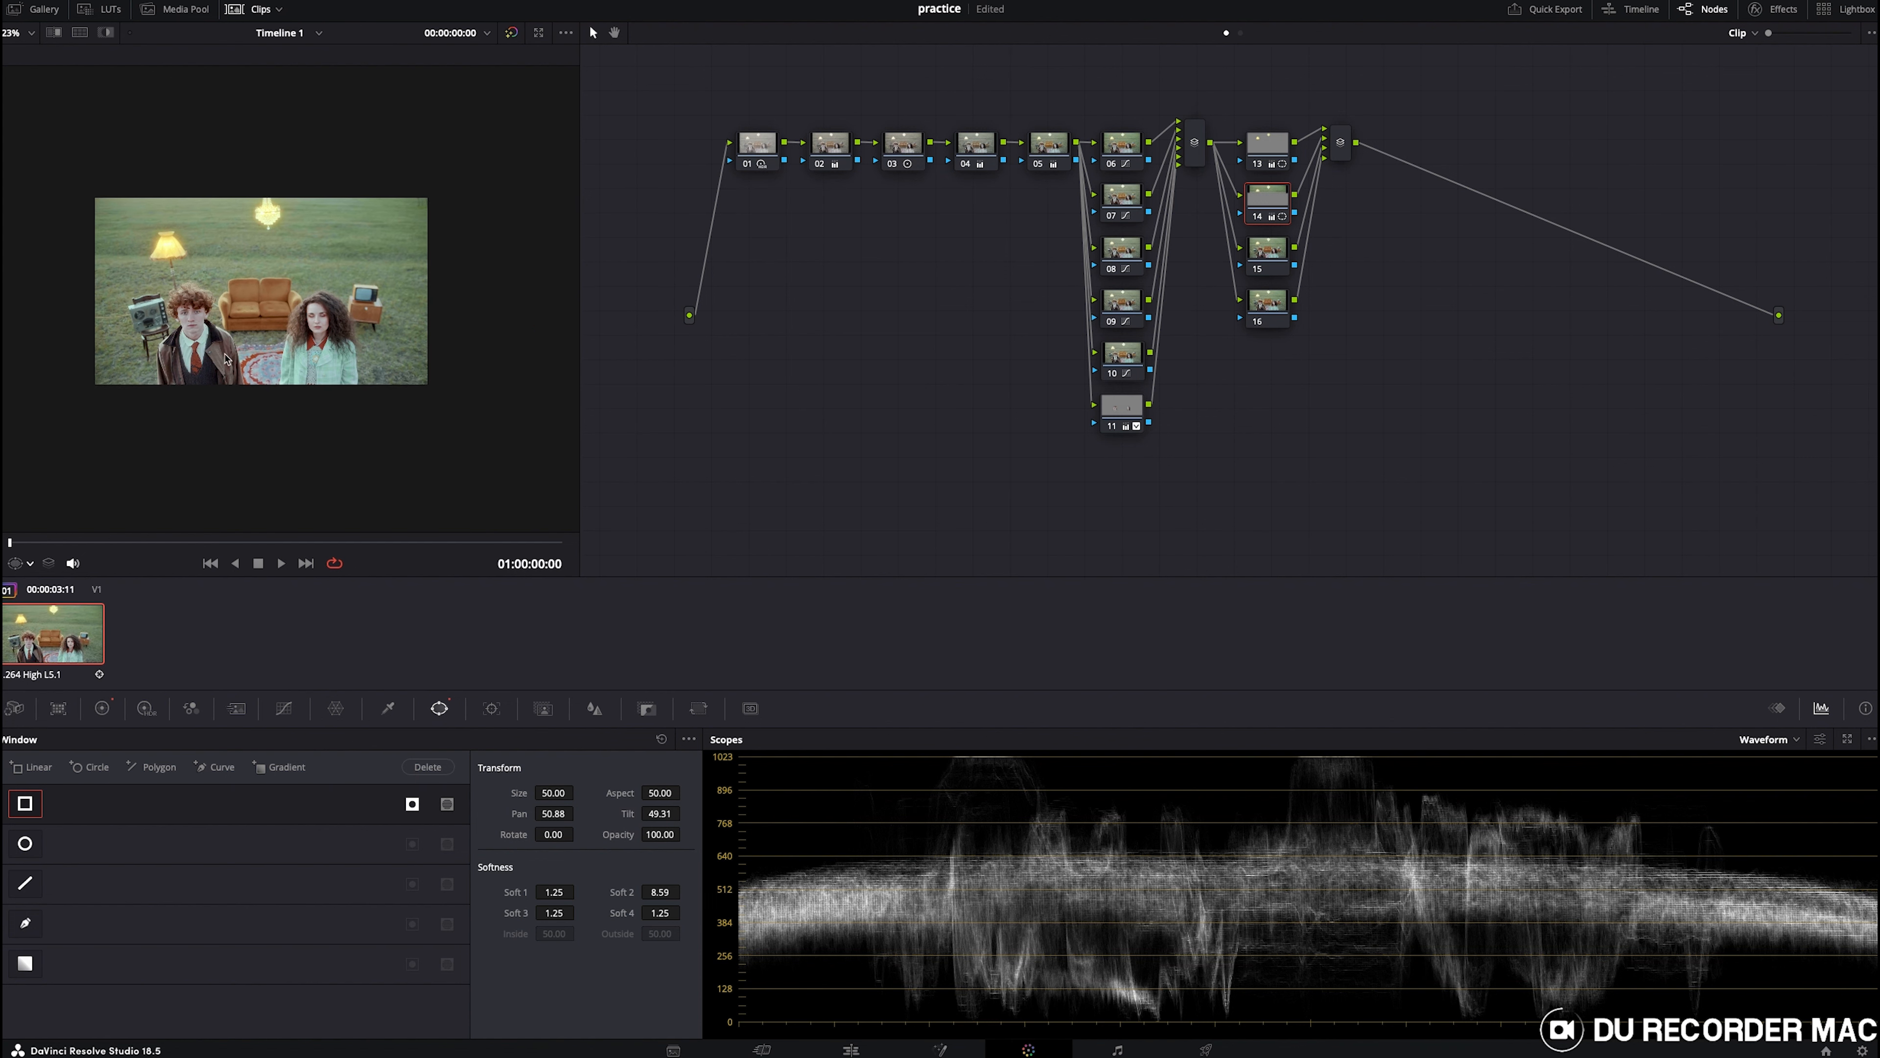
scroll(289, 342, up, 2)
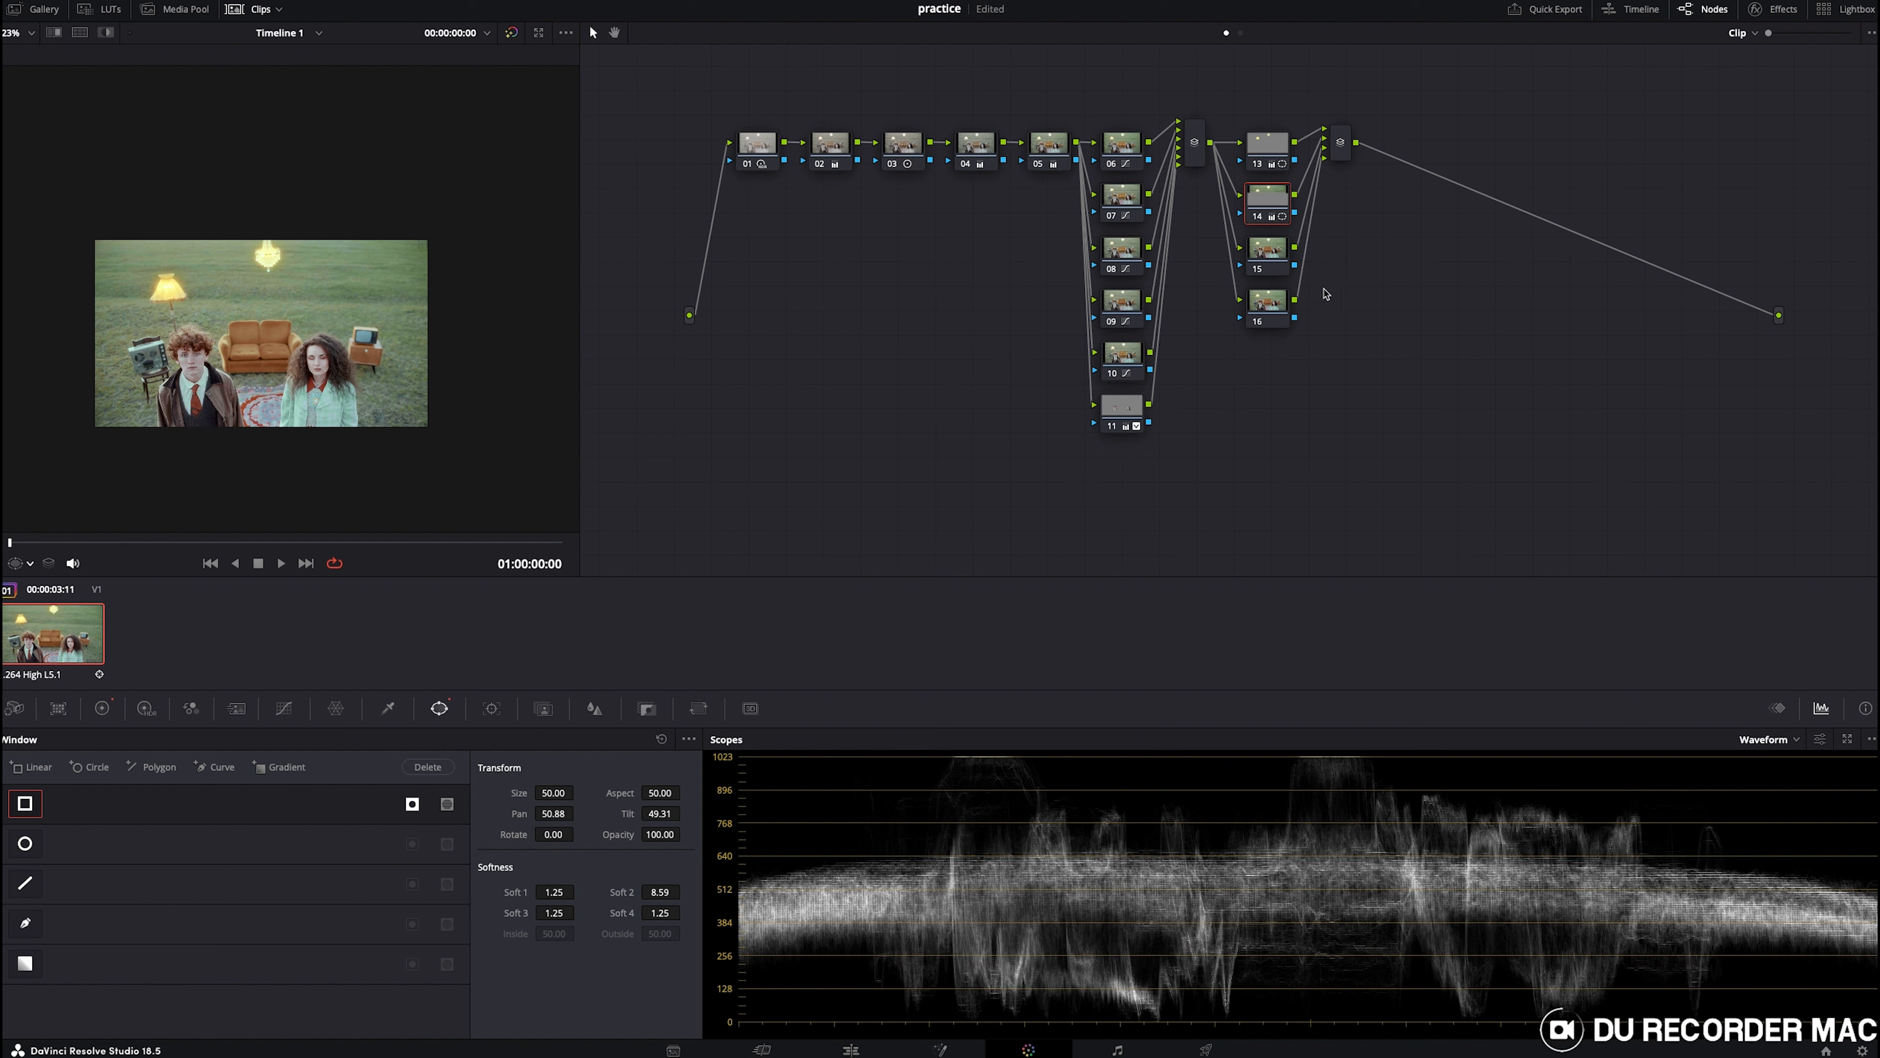
- On node 15, add a large oval circle window around both people and widen its outer softness
click(1262, 251)
scroll(363, 370, up, 2)
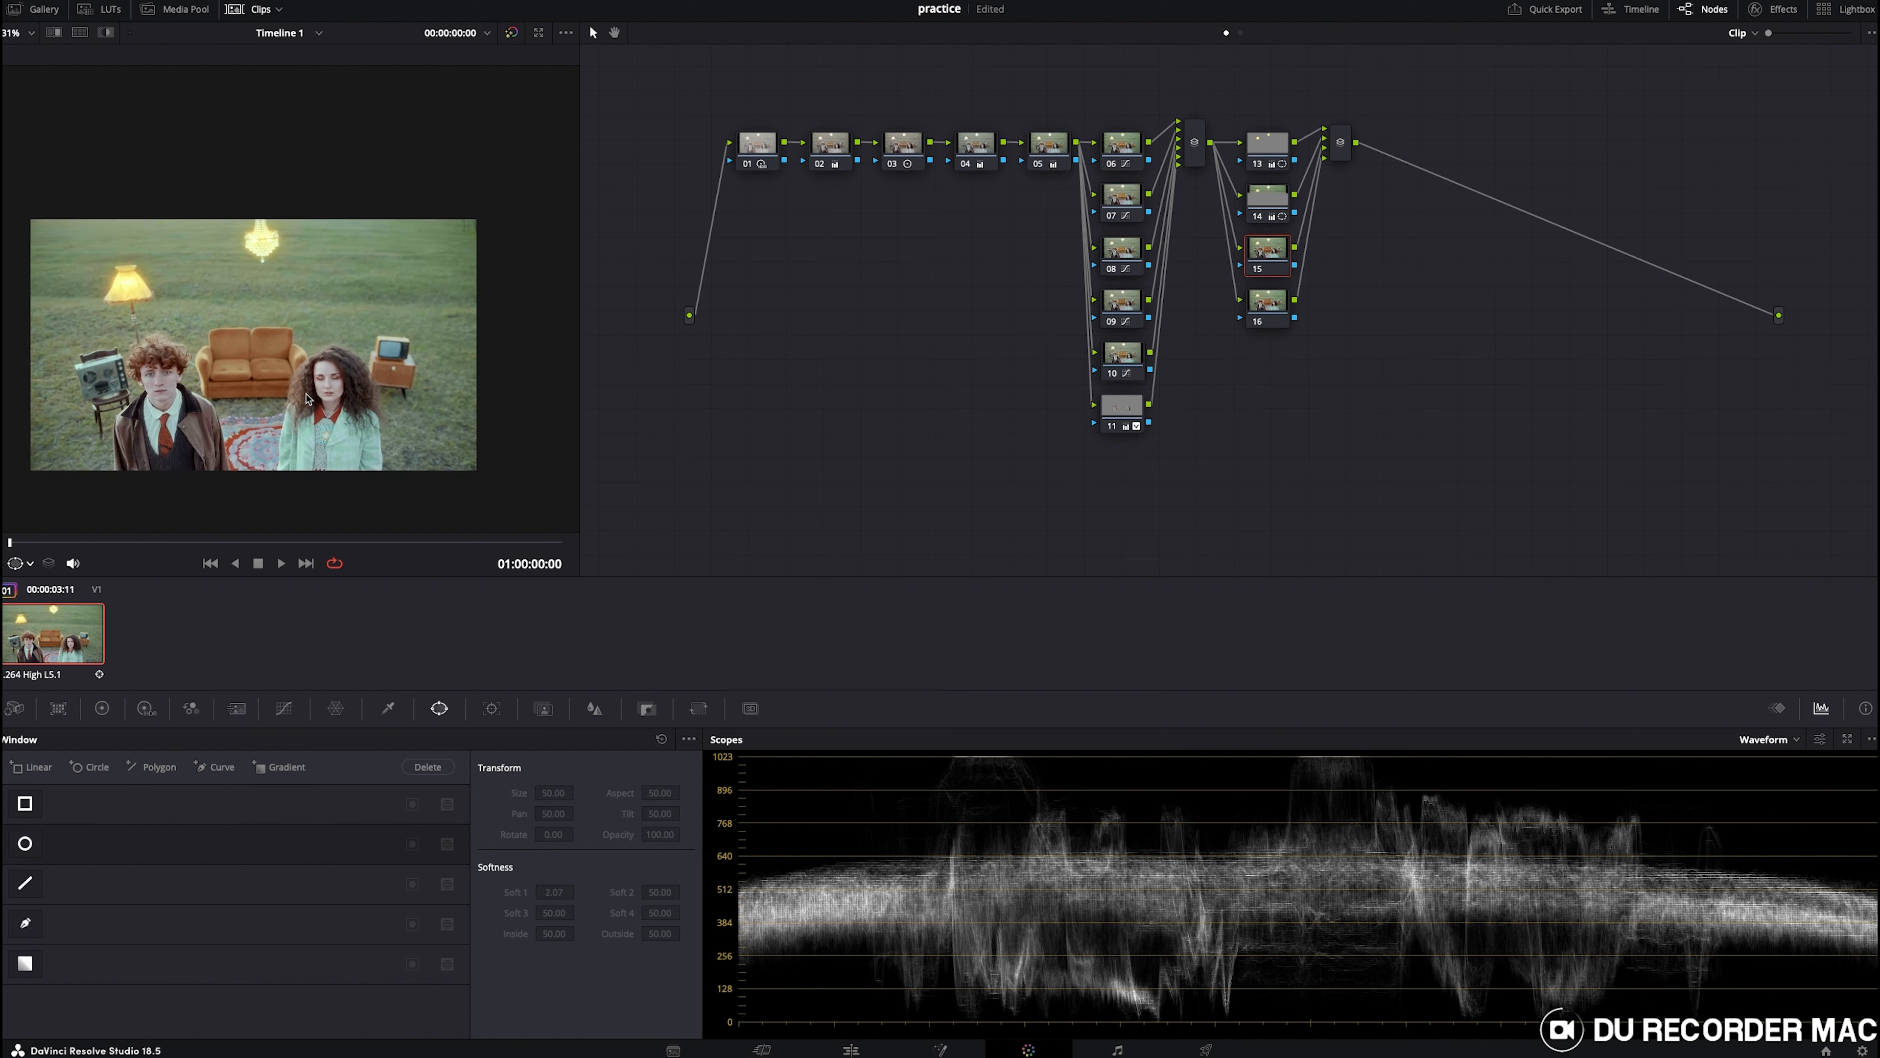
click(16, 845)
drag(233, 375, 65, 413)
drag(187, 419, 175, 426)
drag(238, 349, 236, 325)
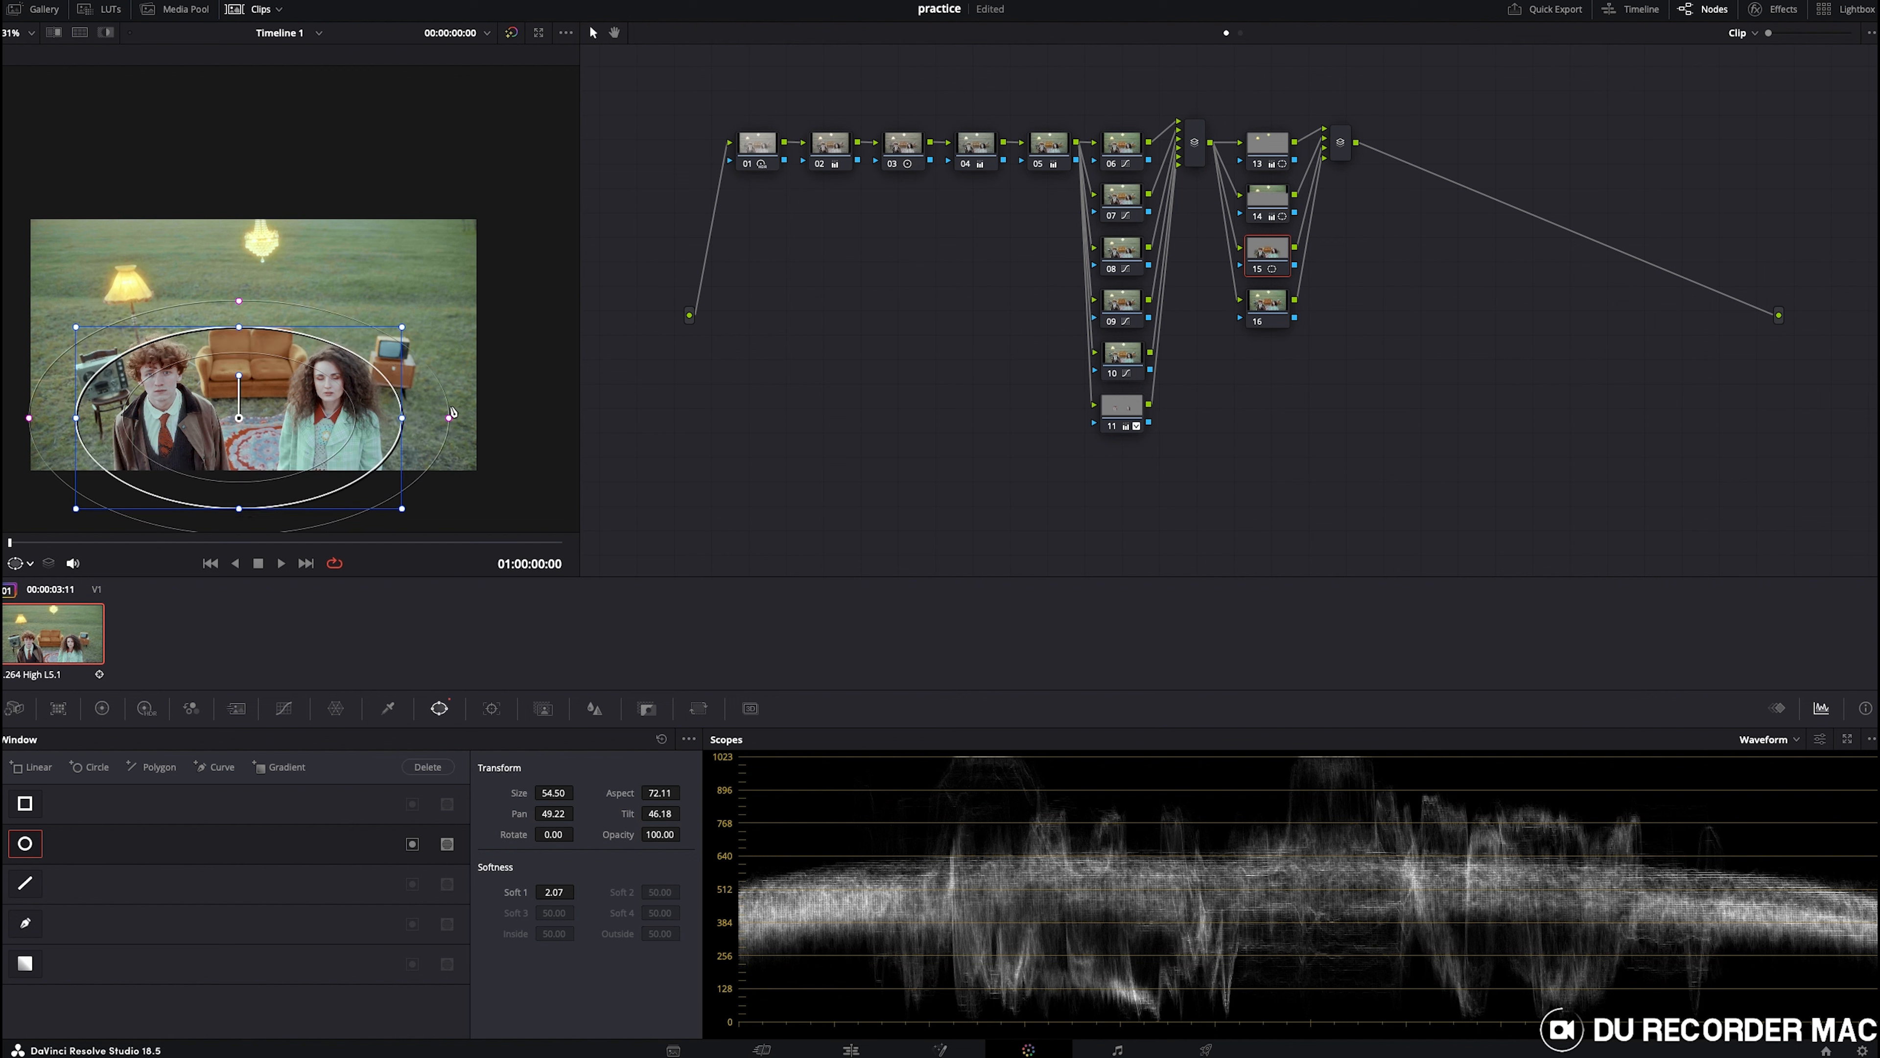
drag(451, 412, 473, 412)
- Set node 15's saturation to 57.00
click(102, 708)
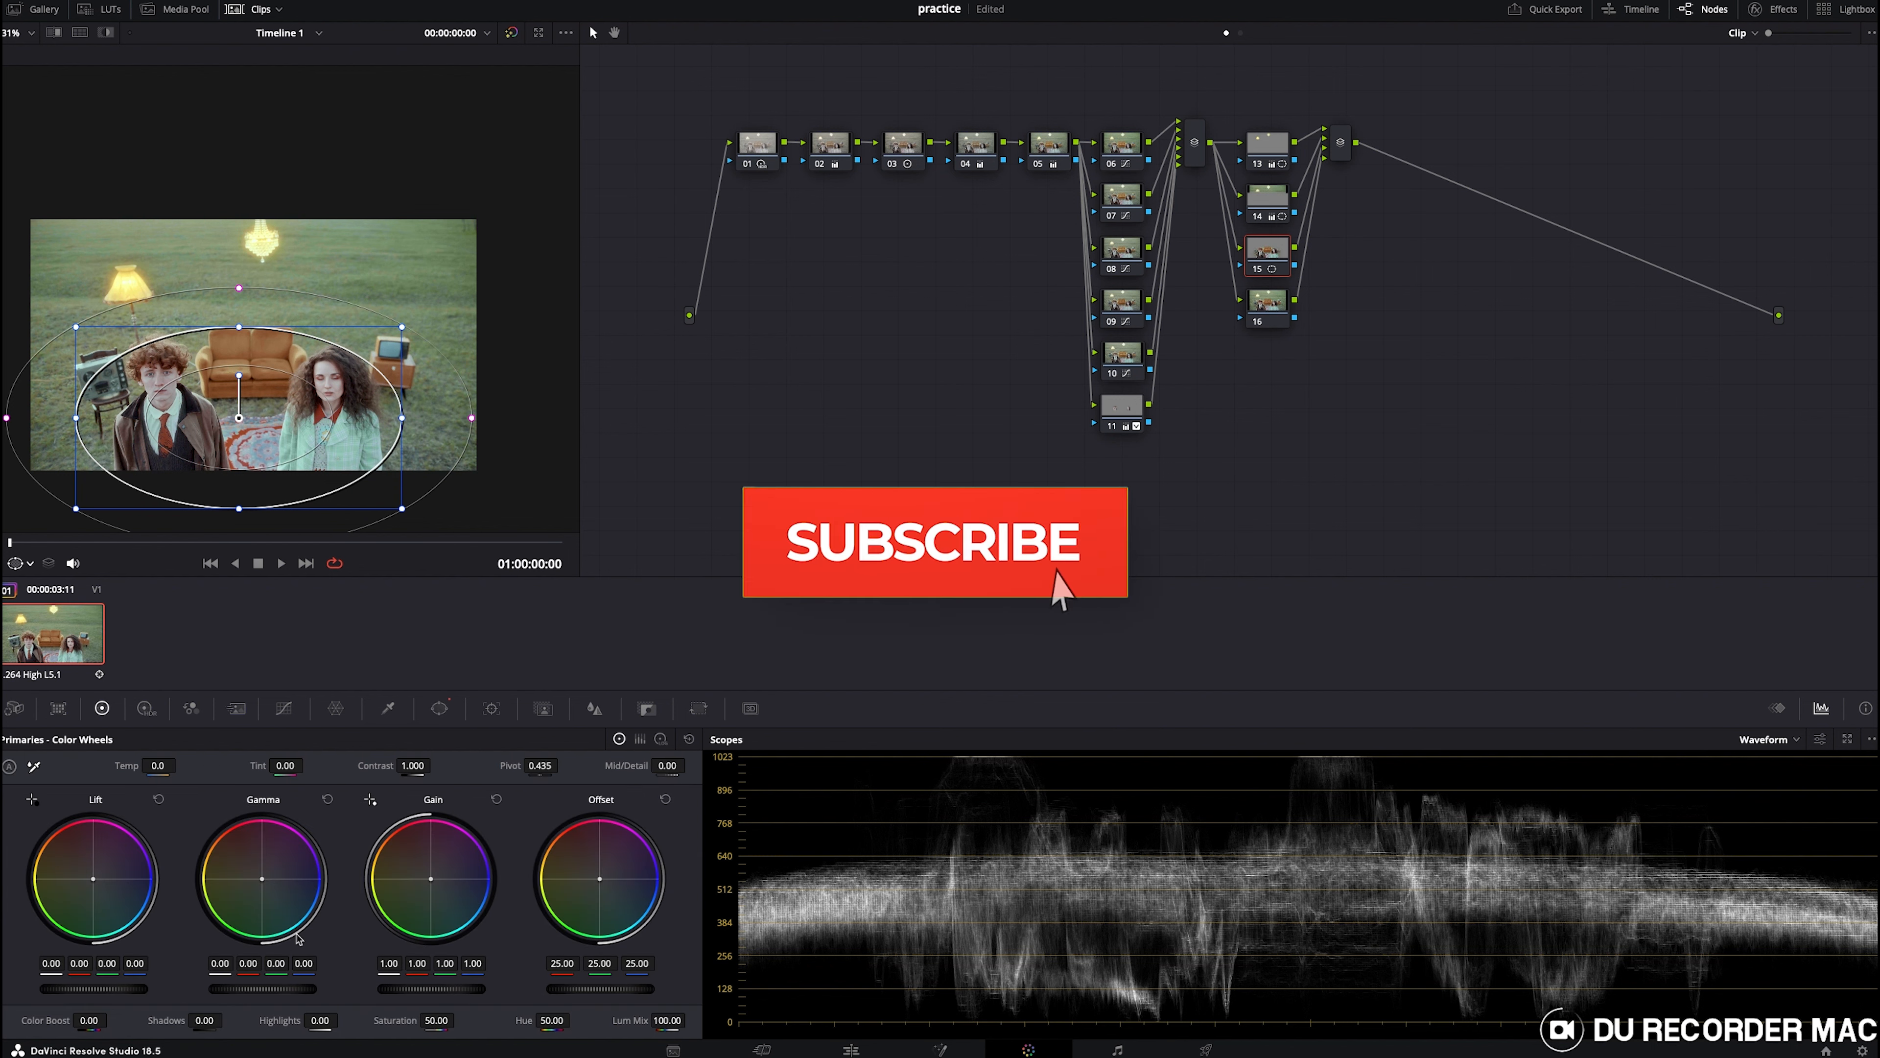
drag(442, 1020, 459, 1020)
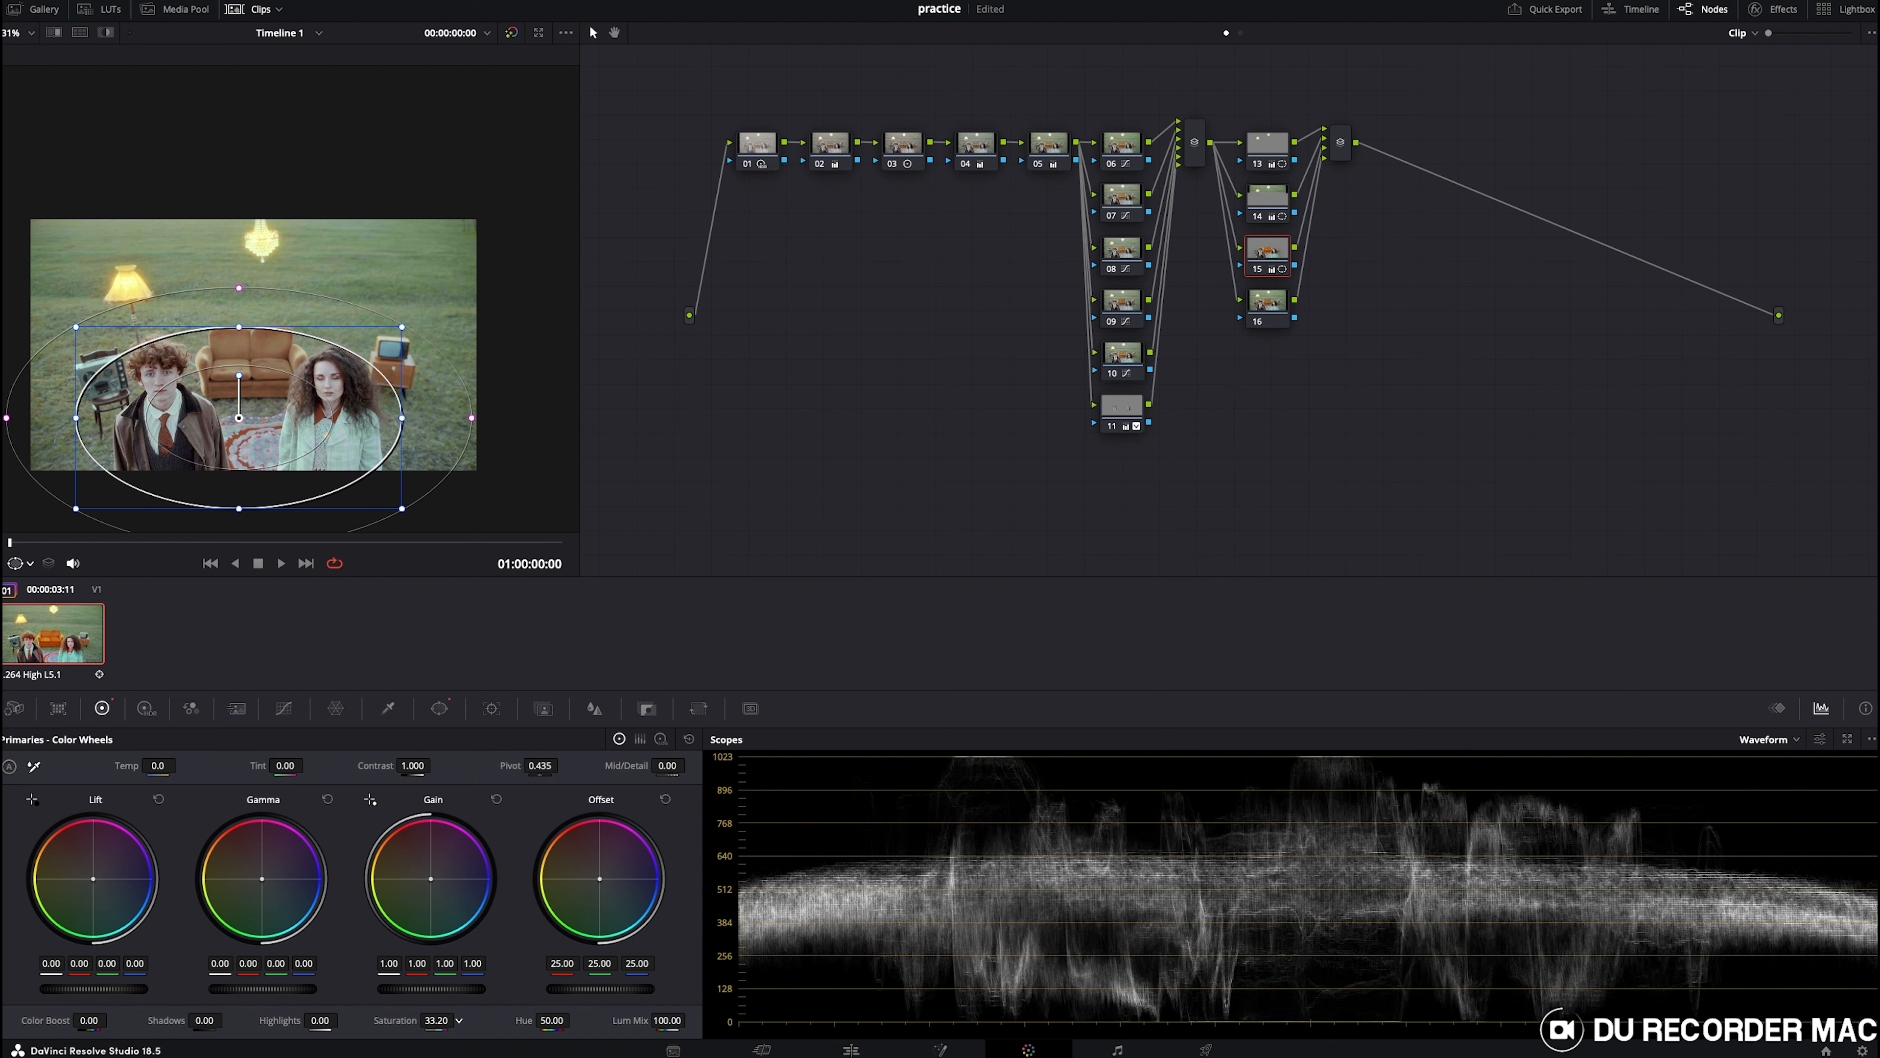
drag(459, 1020, 459, 1020)
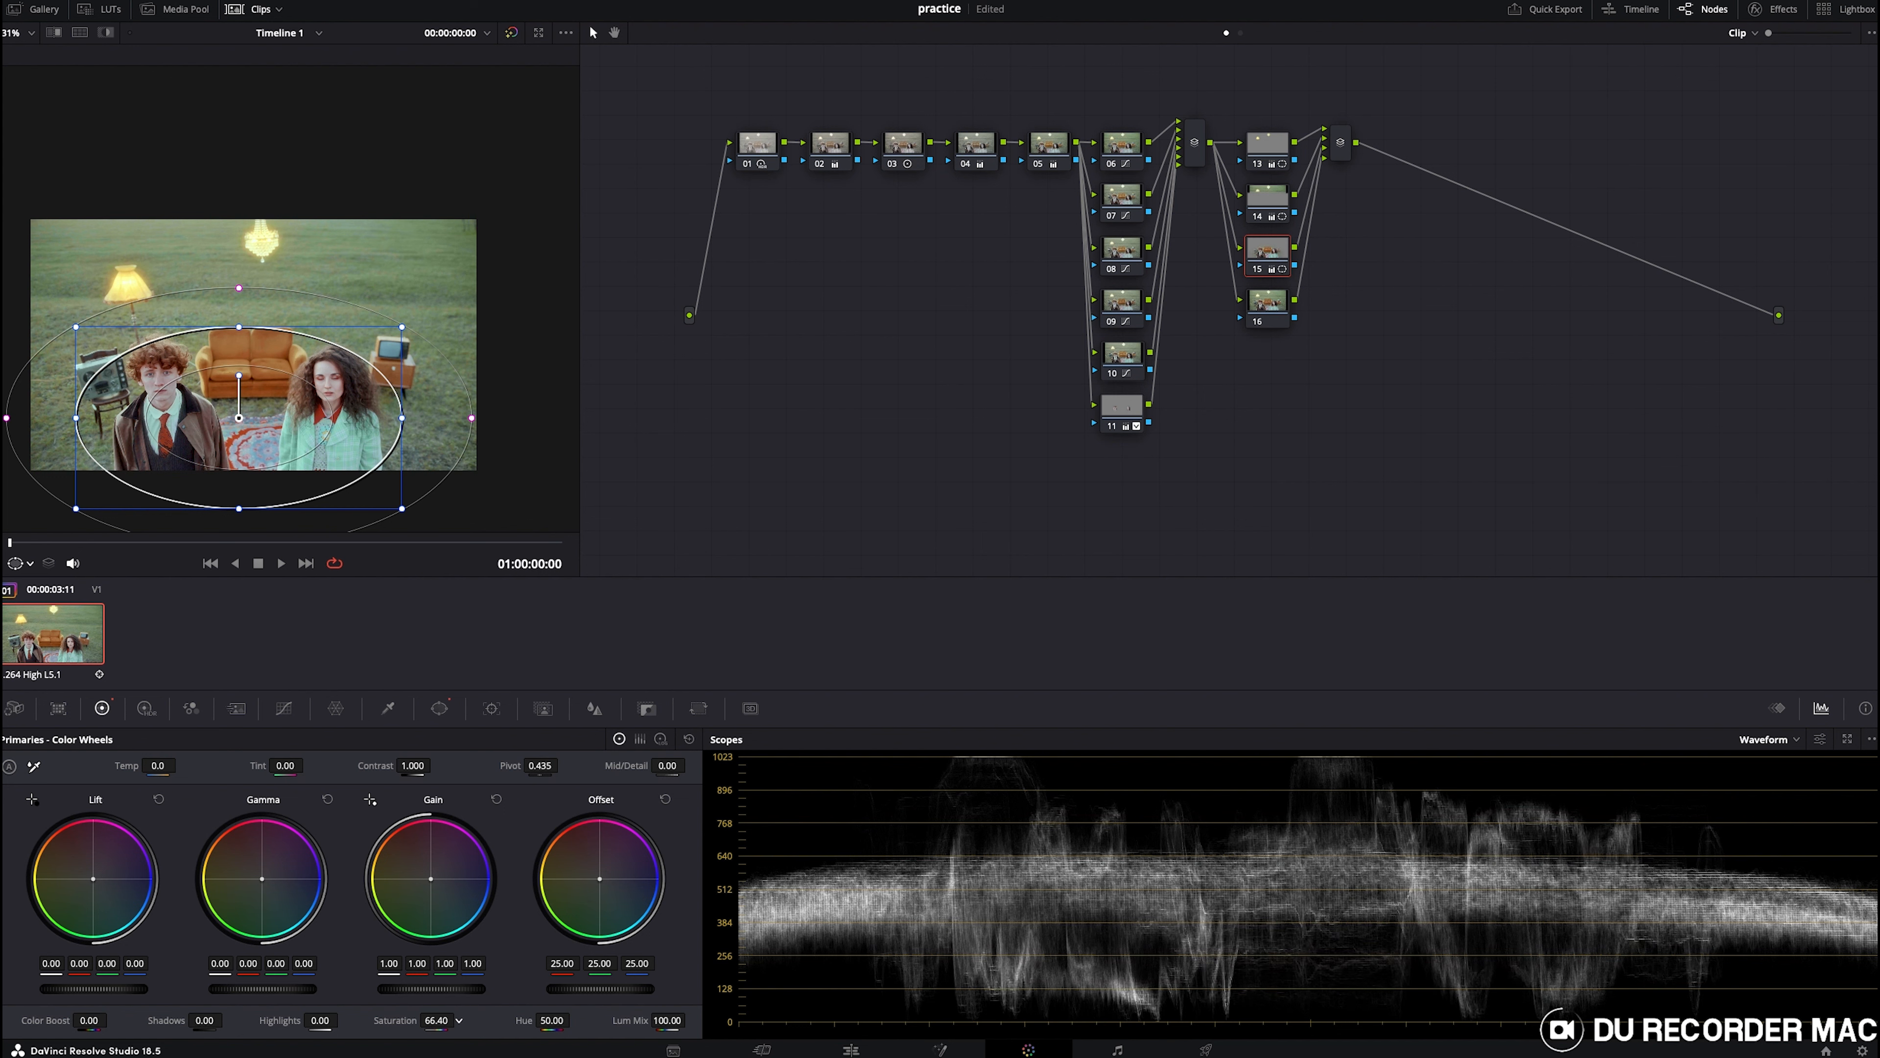
drag(459, 1020, 432, 1020)
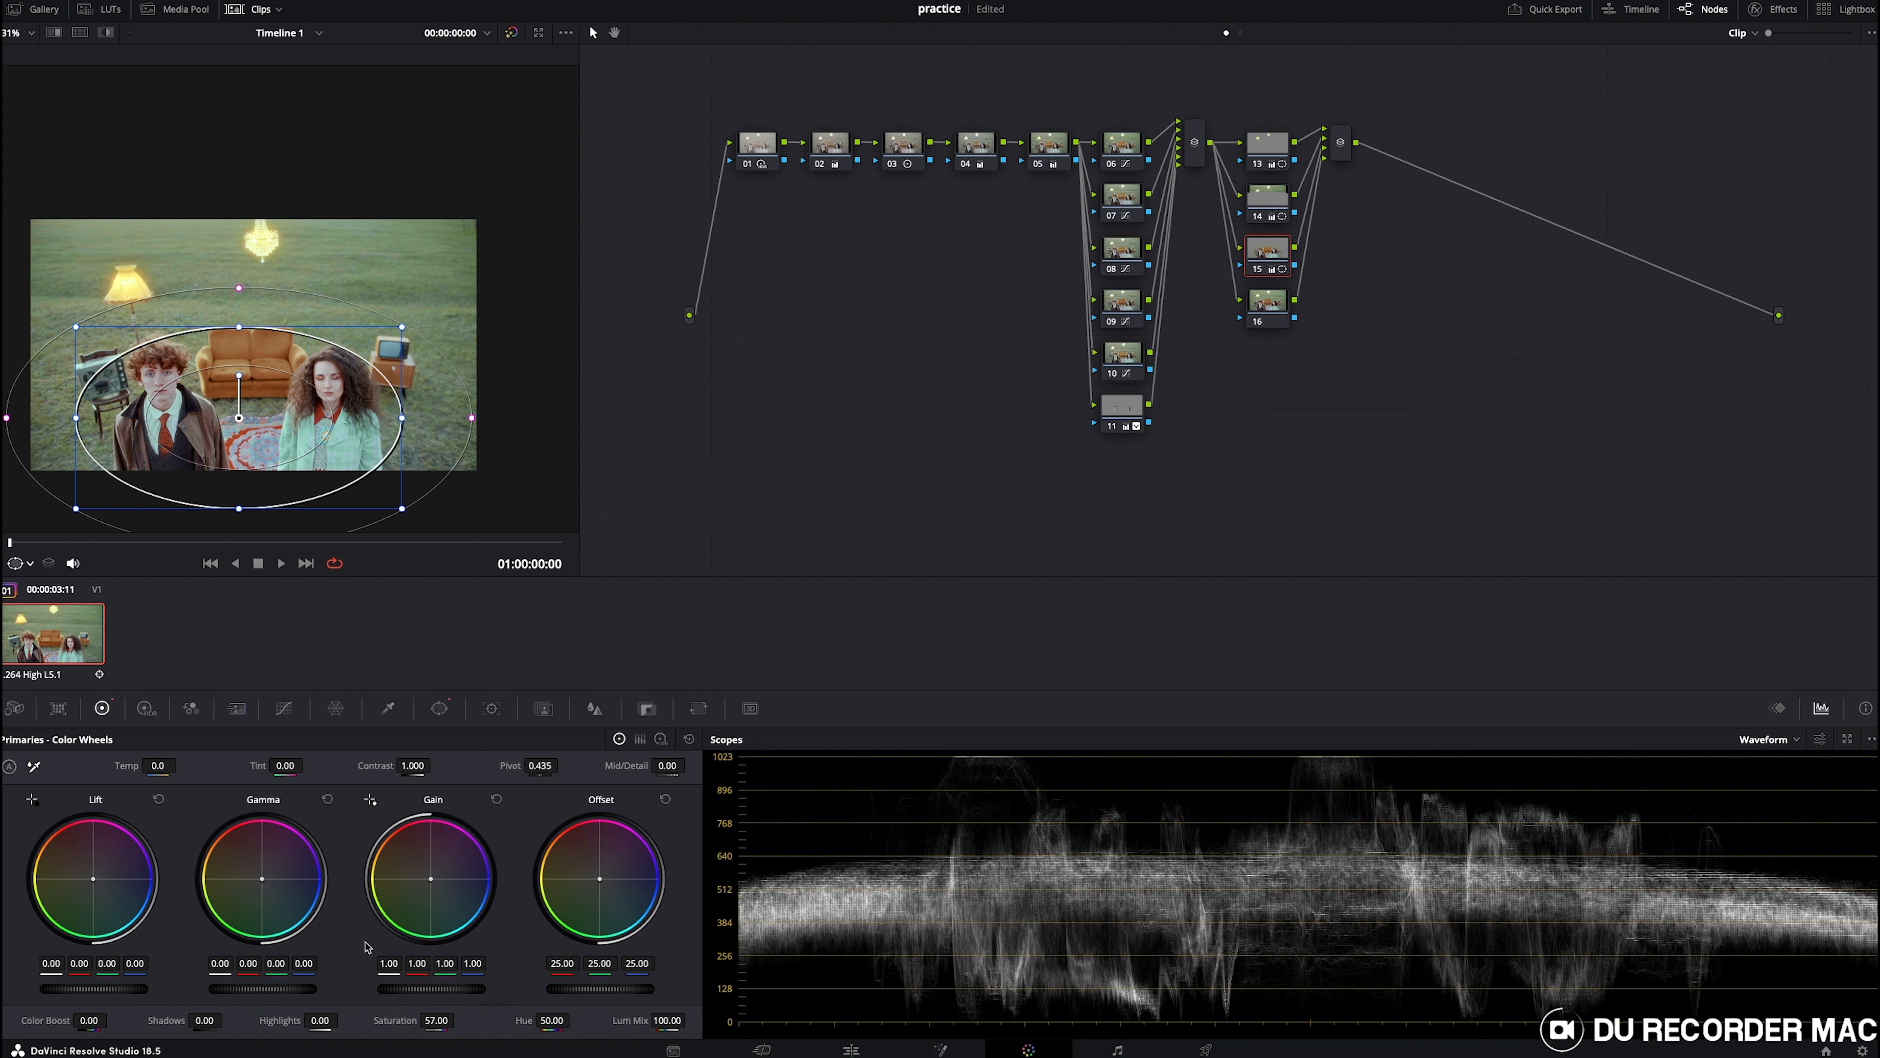
- On node 16, zoom the viewer in and draw a small curve window around the woman's eye area
drag(262, 878, 262, 877)
click(1257, 298)
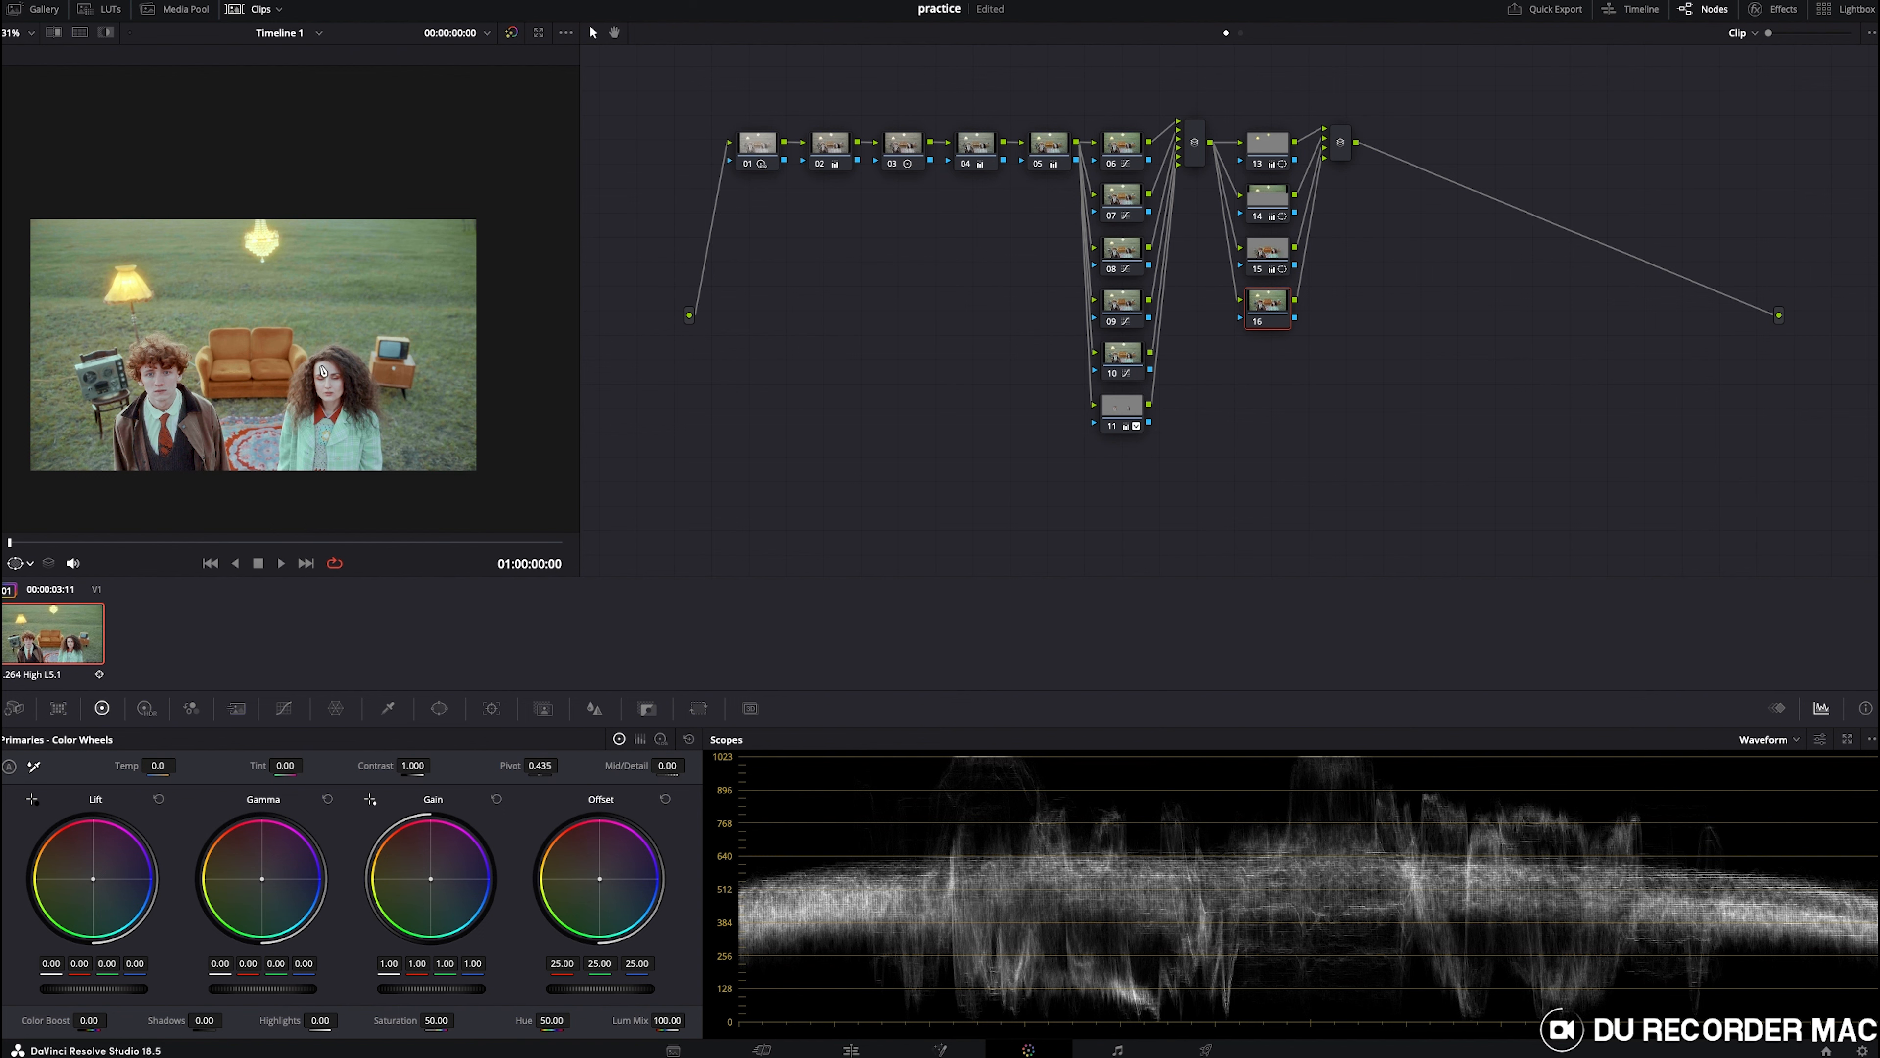
scroll(326, 370, down, 3)
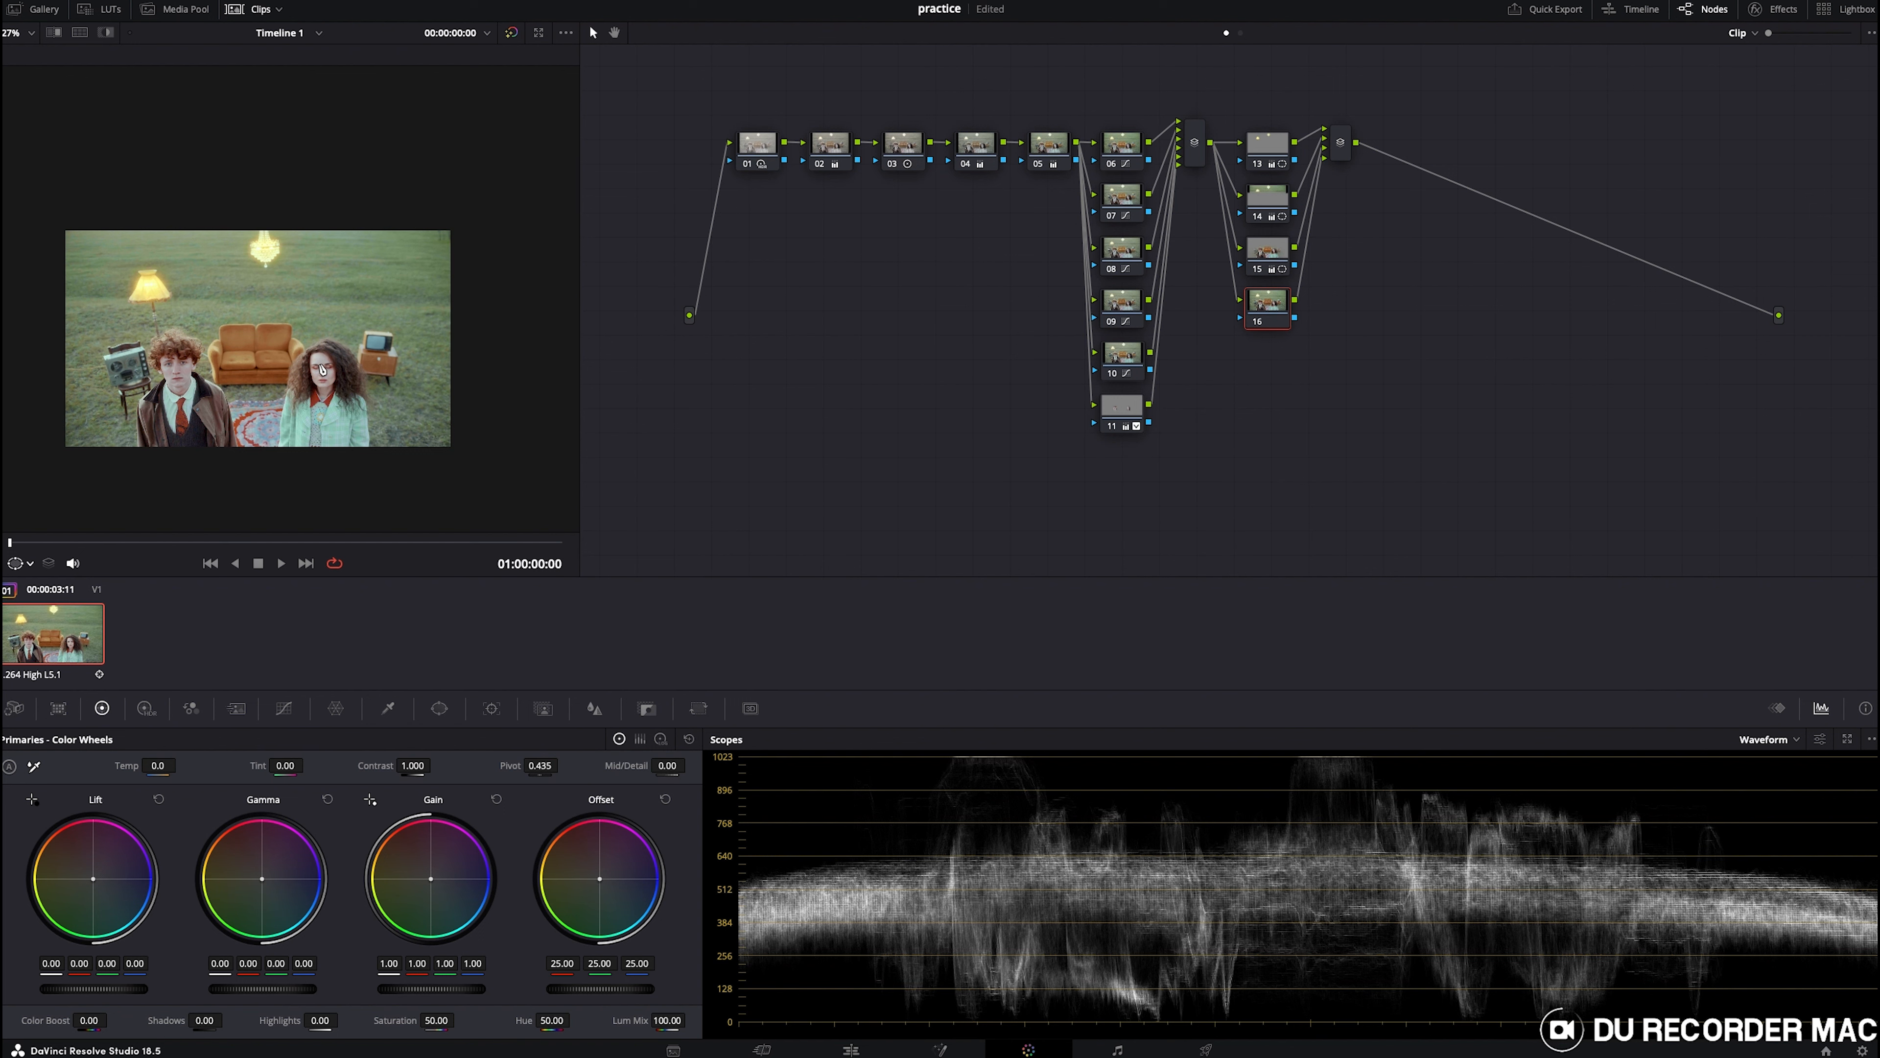
scroll(322, 368, up, 6)
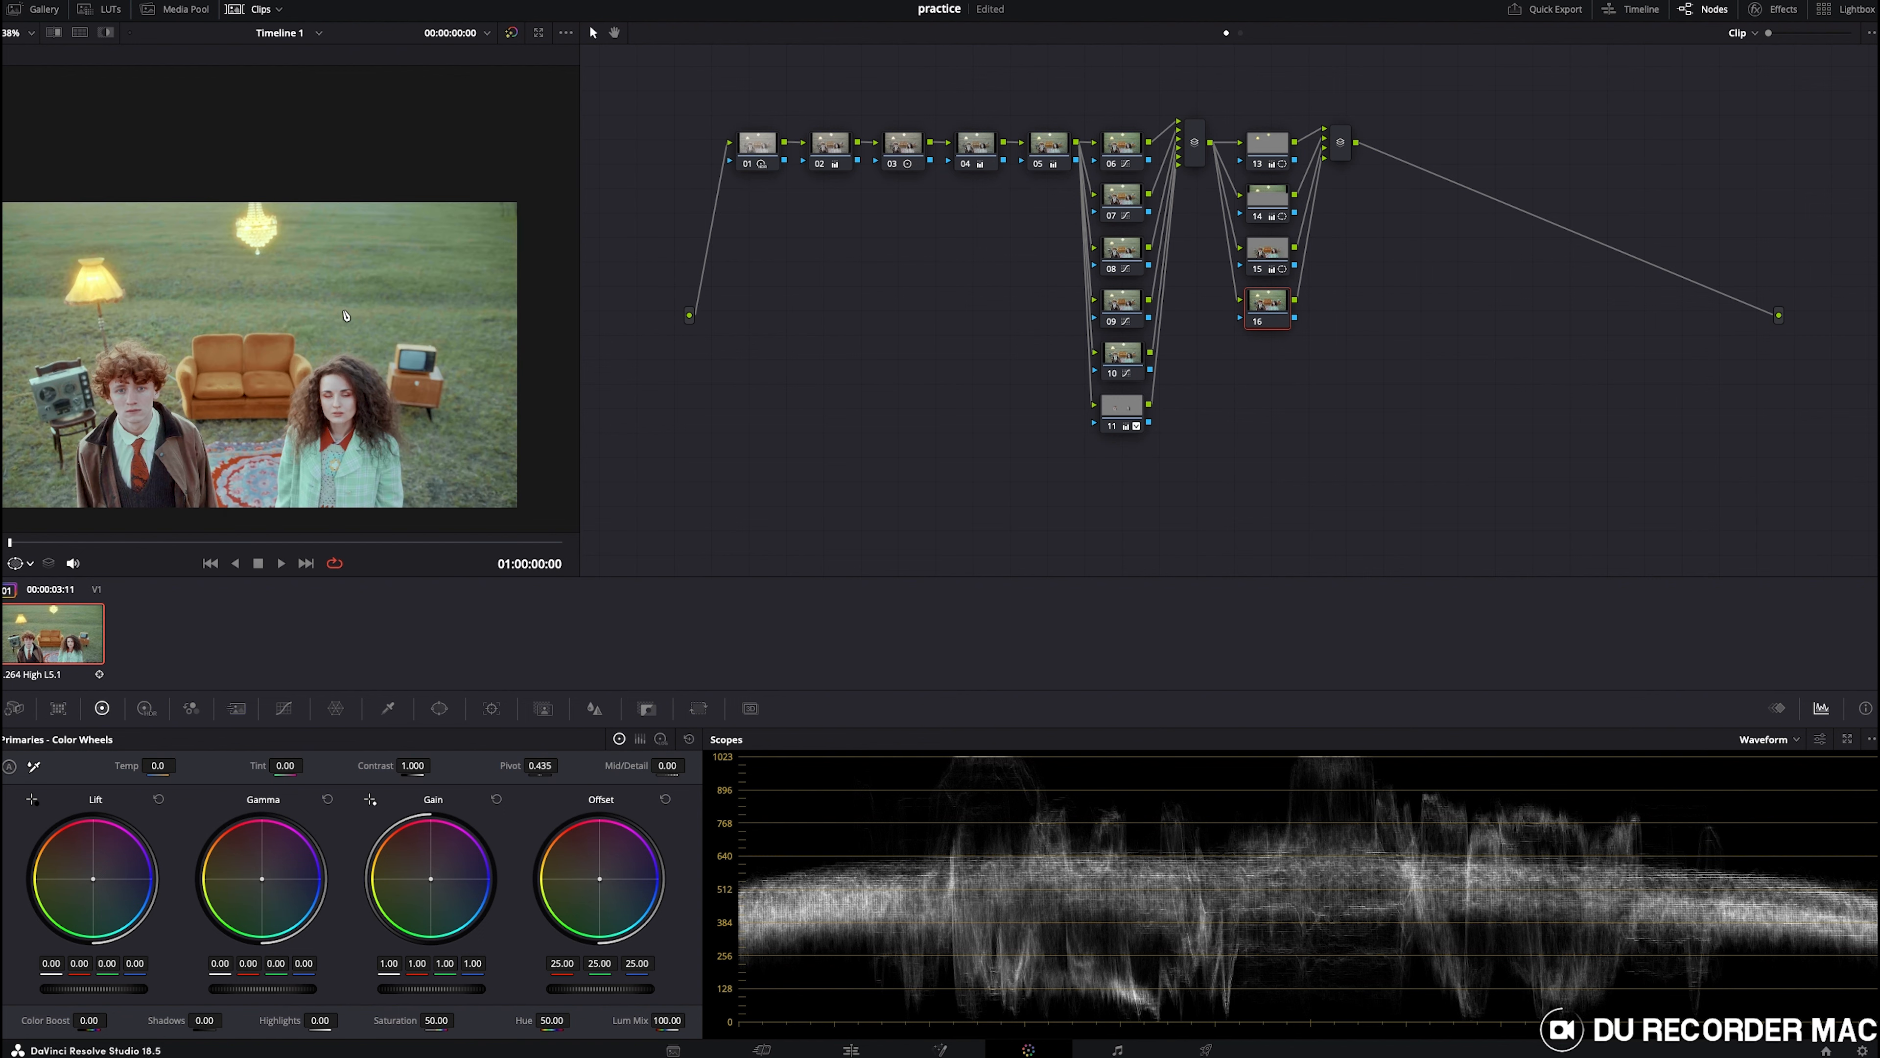
scroll(359, 382, up, 8)
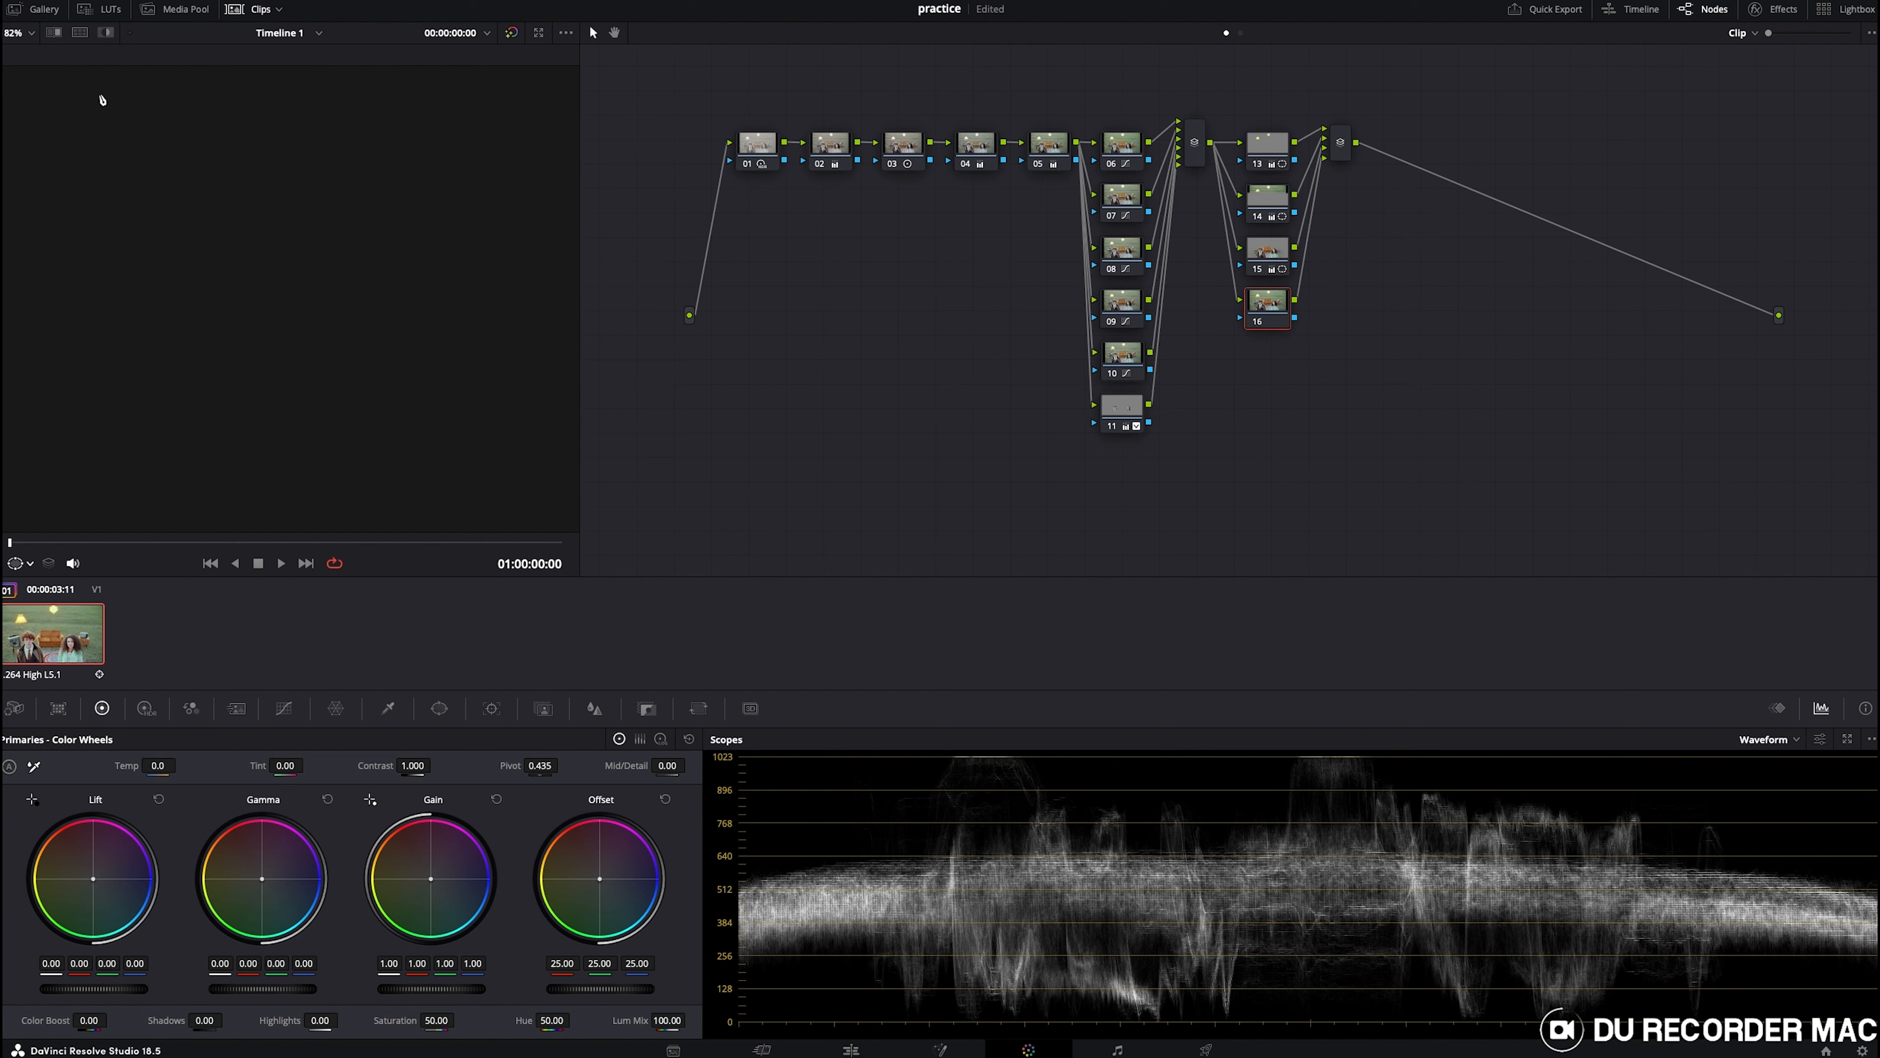
click(29, 33)
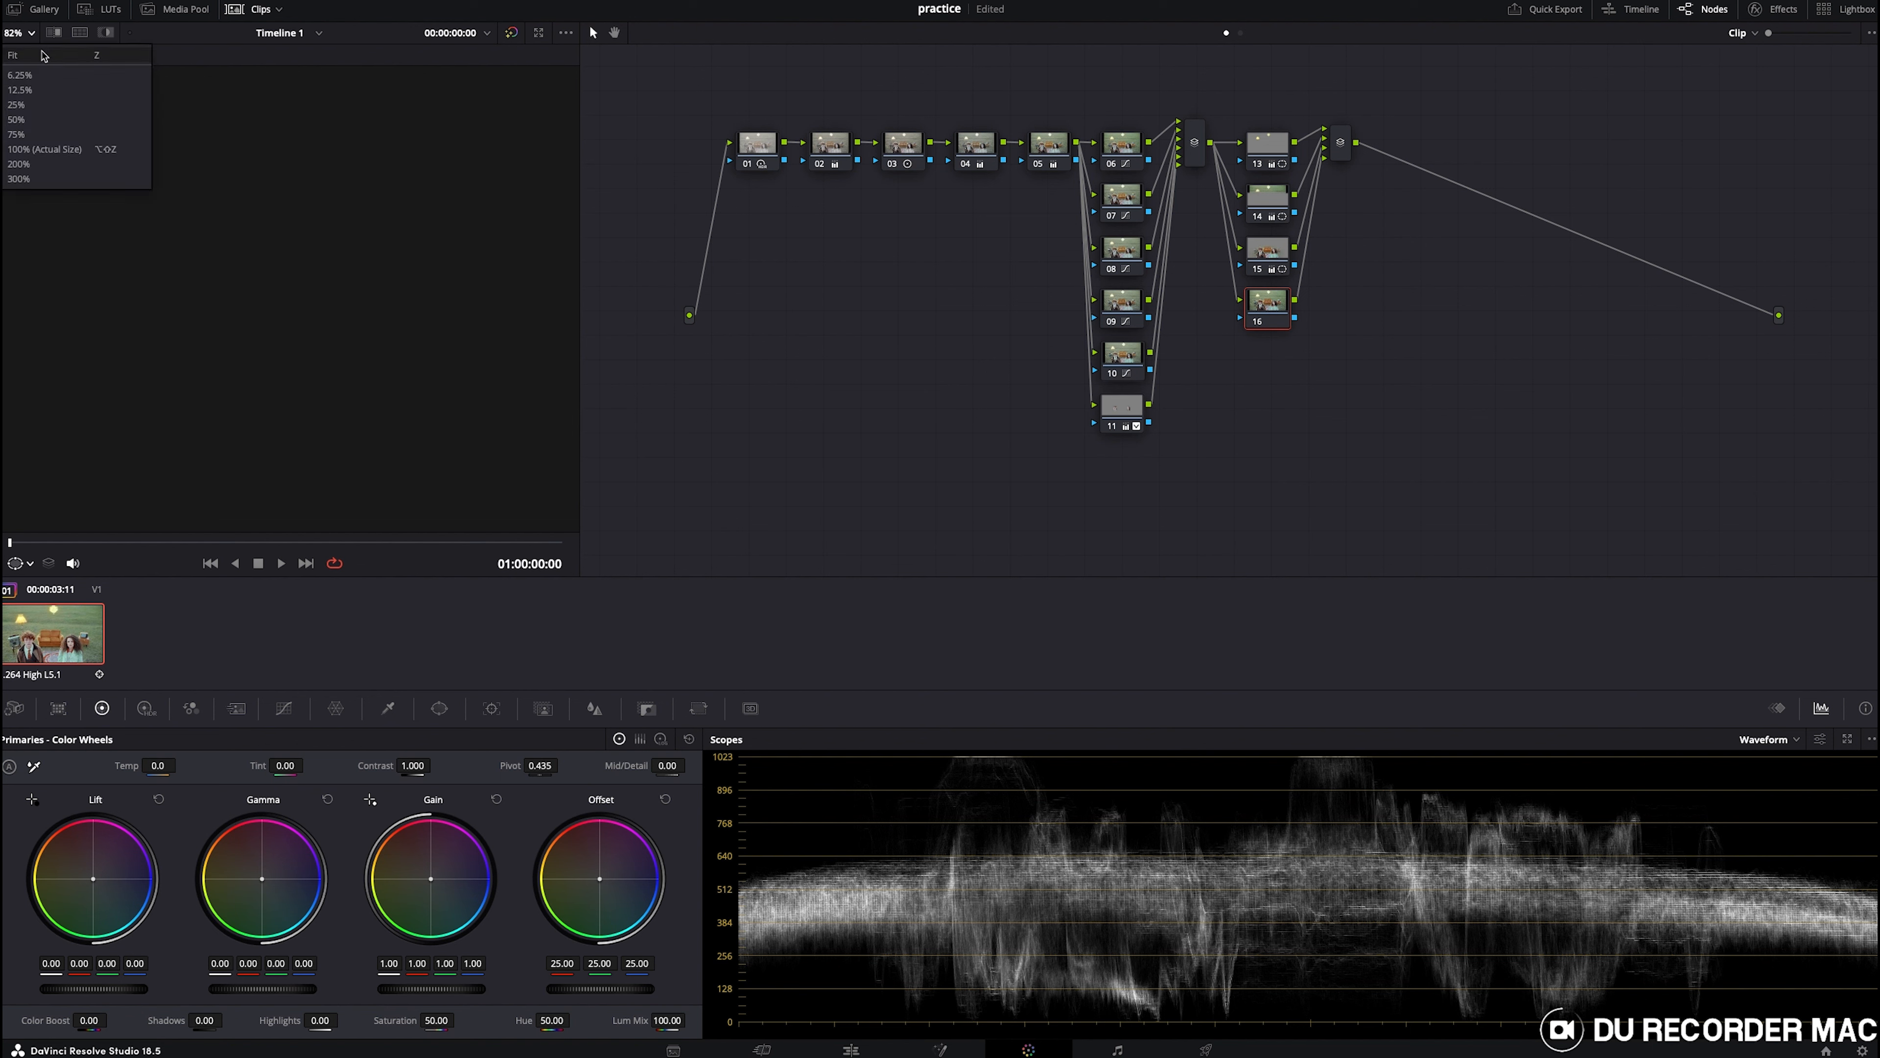
click(42, 55)
scroll(363, 312, up, 4)
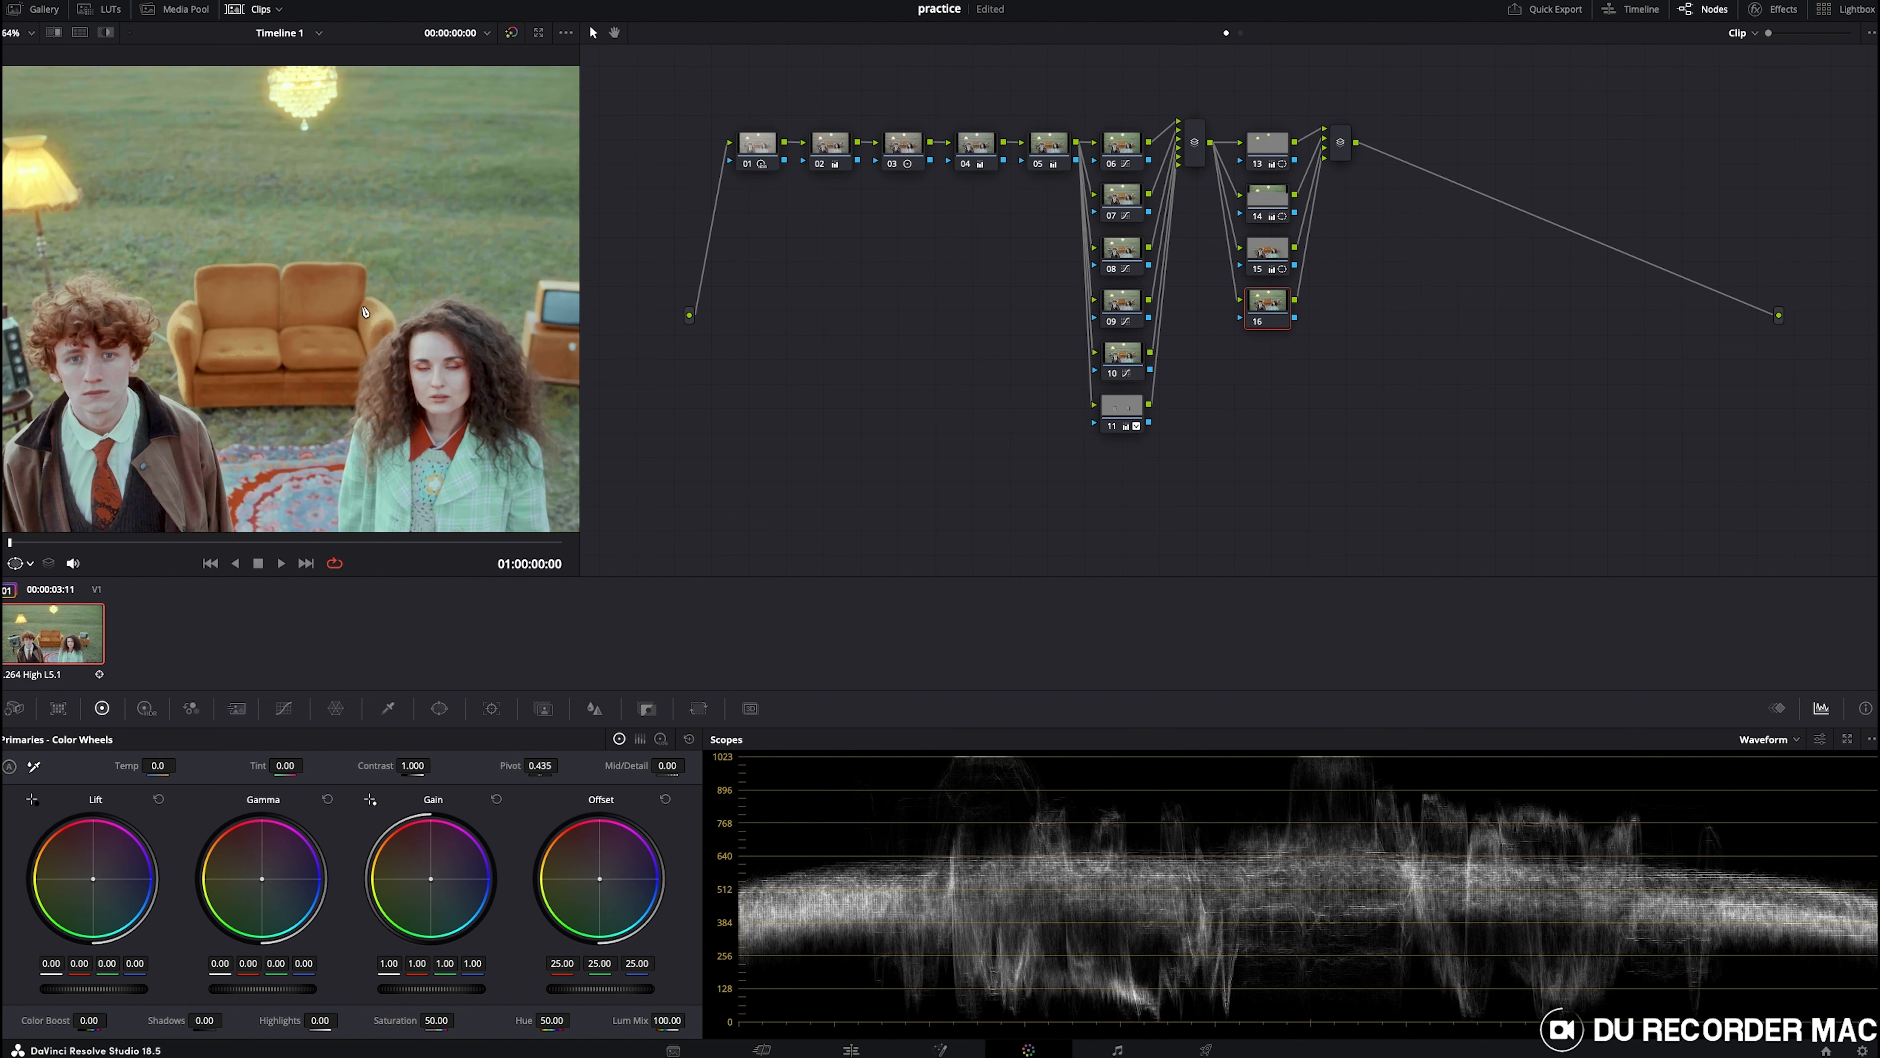
scroll(364, 312, up, 2)
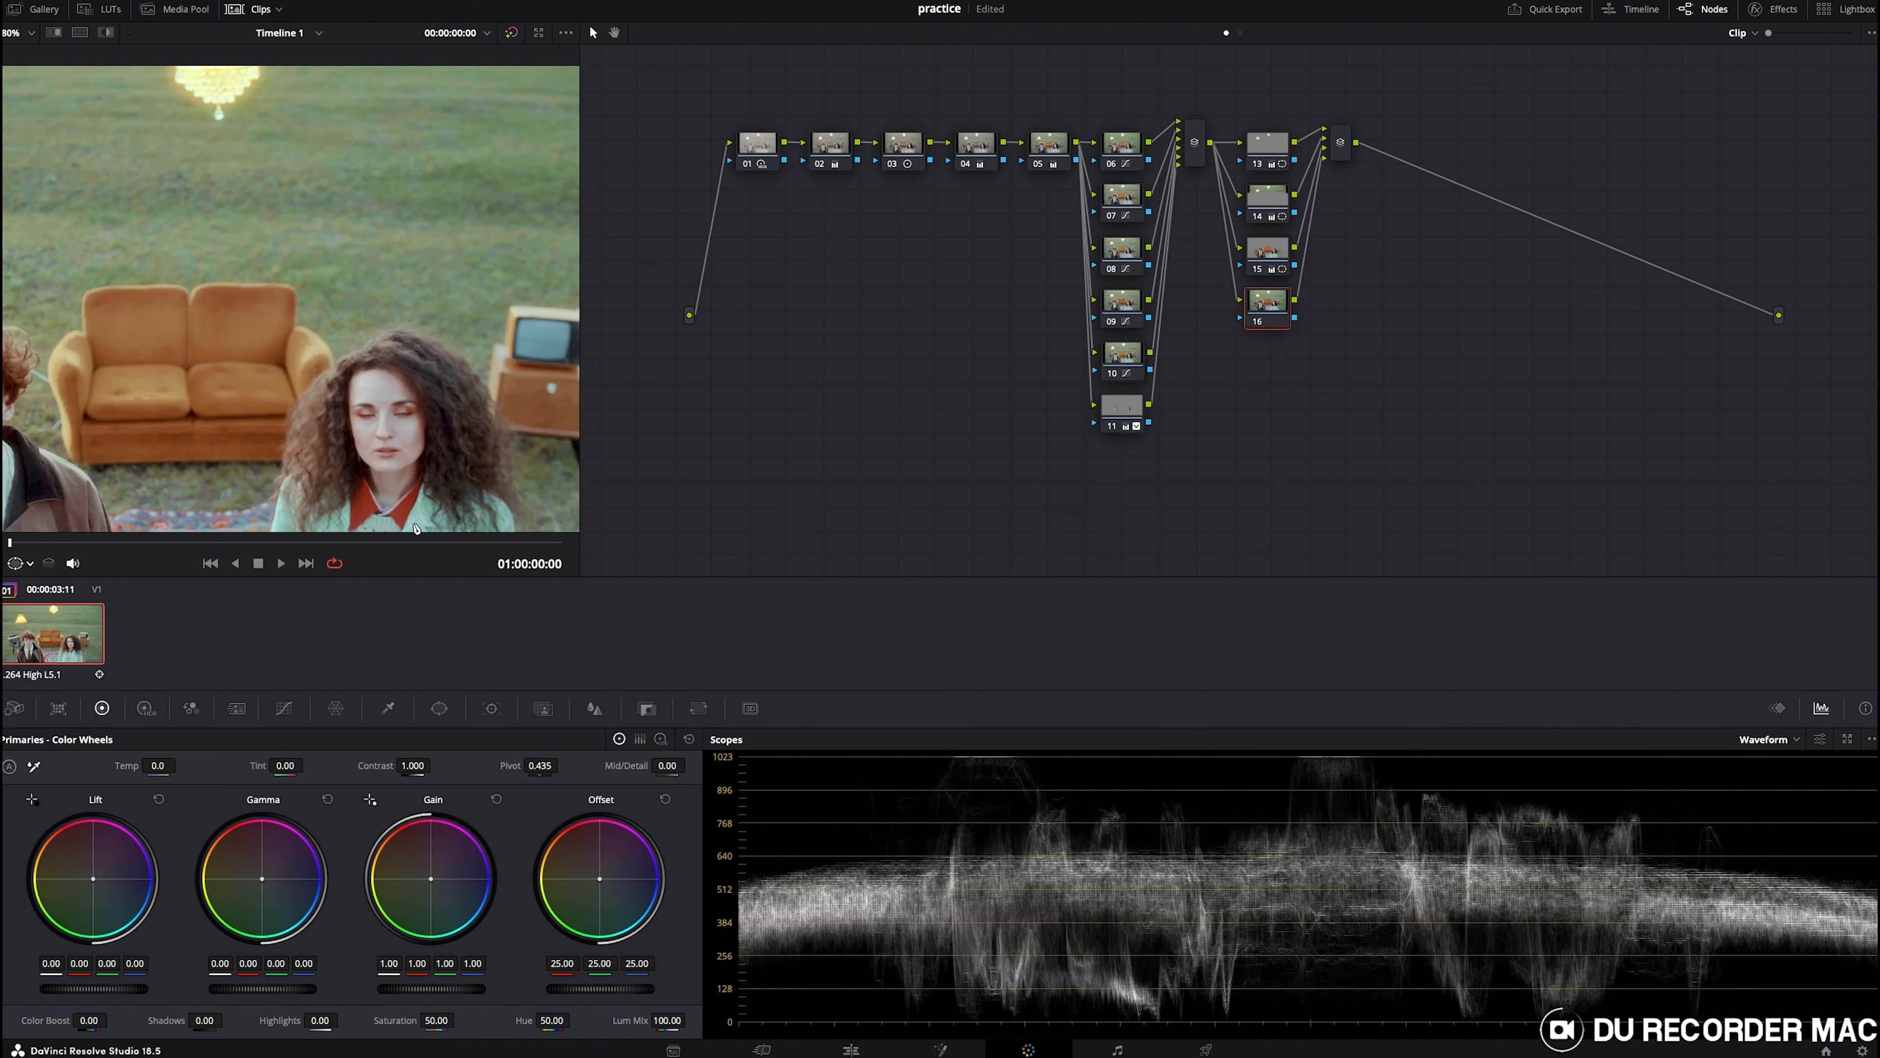
click(440, 709)
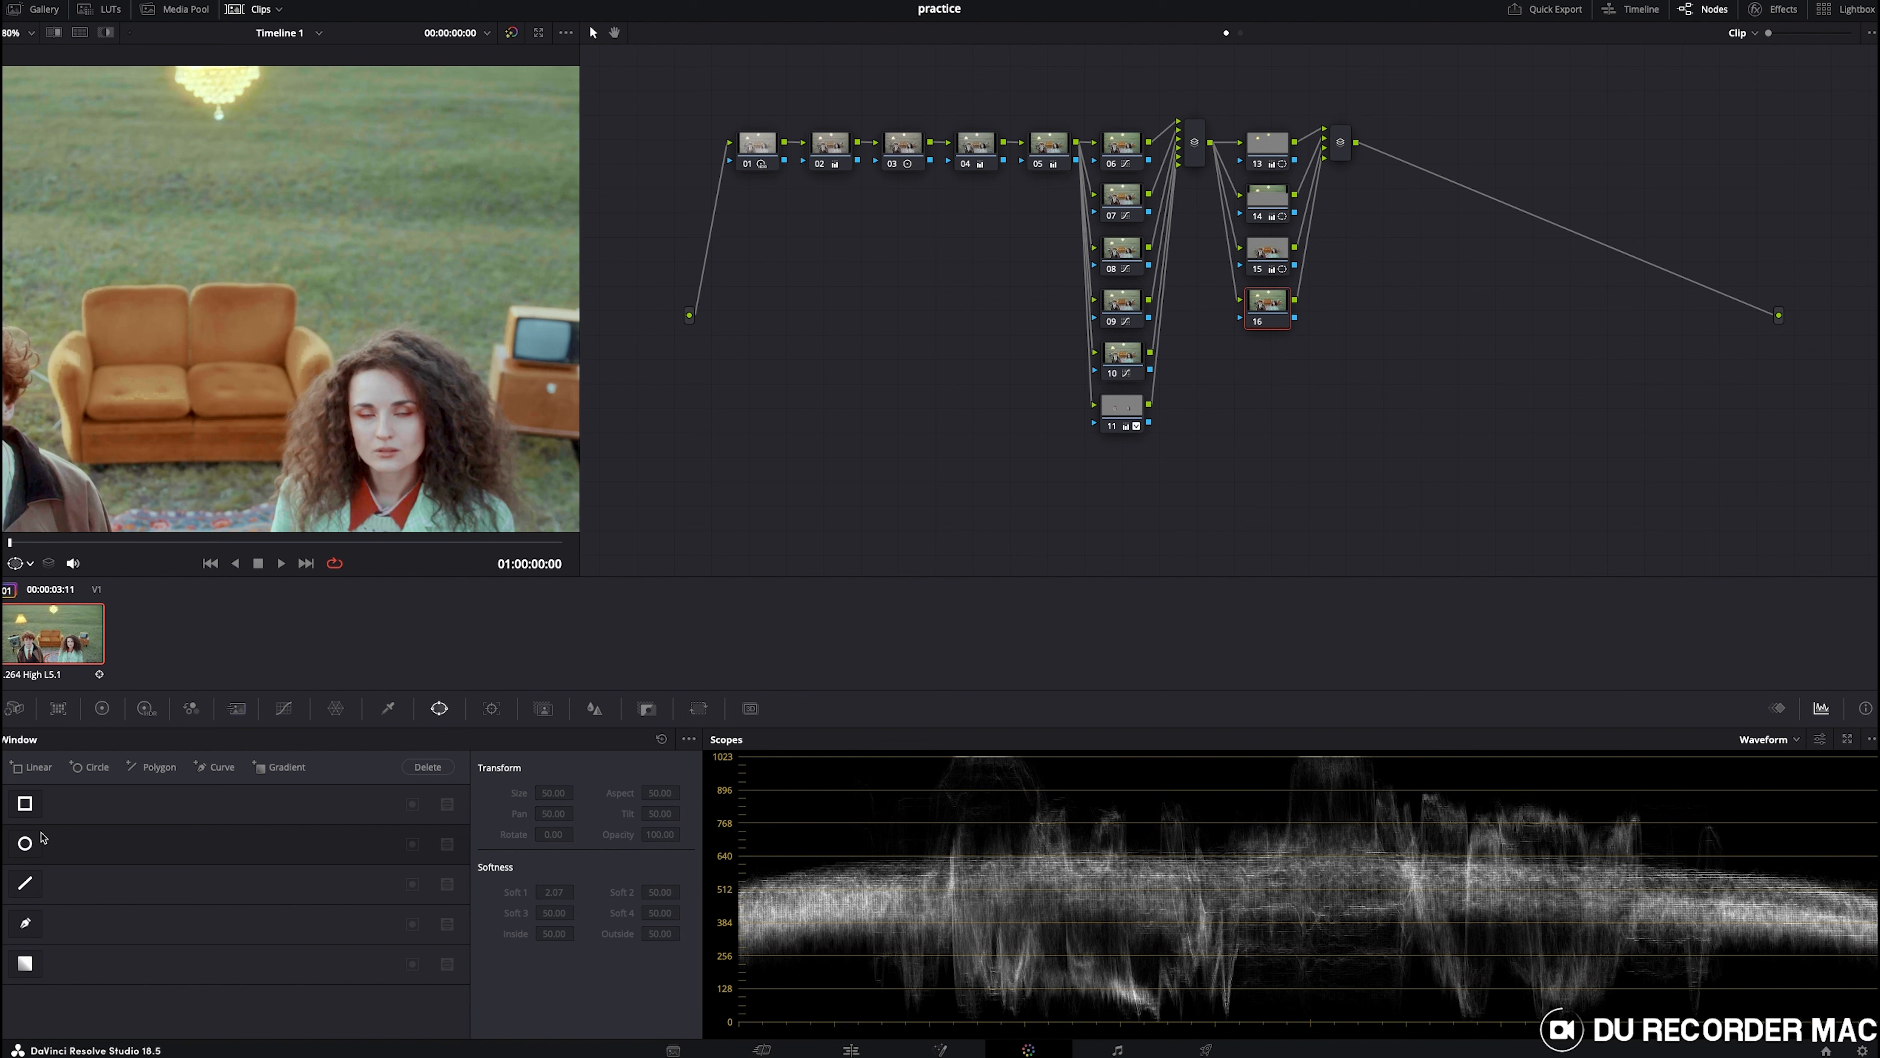
click(26, 924)
click(409, 403)
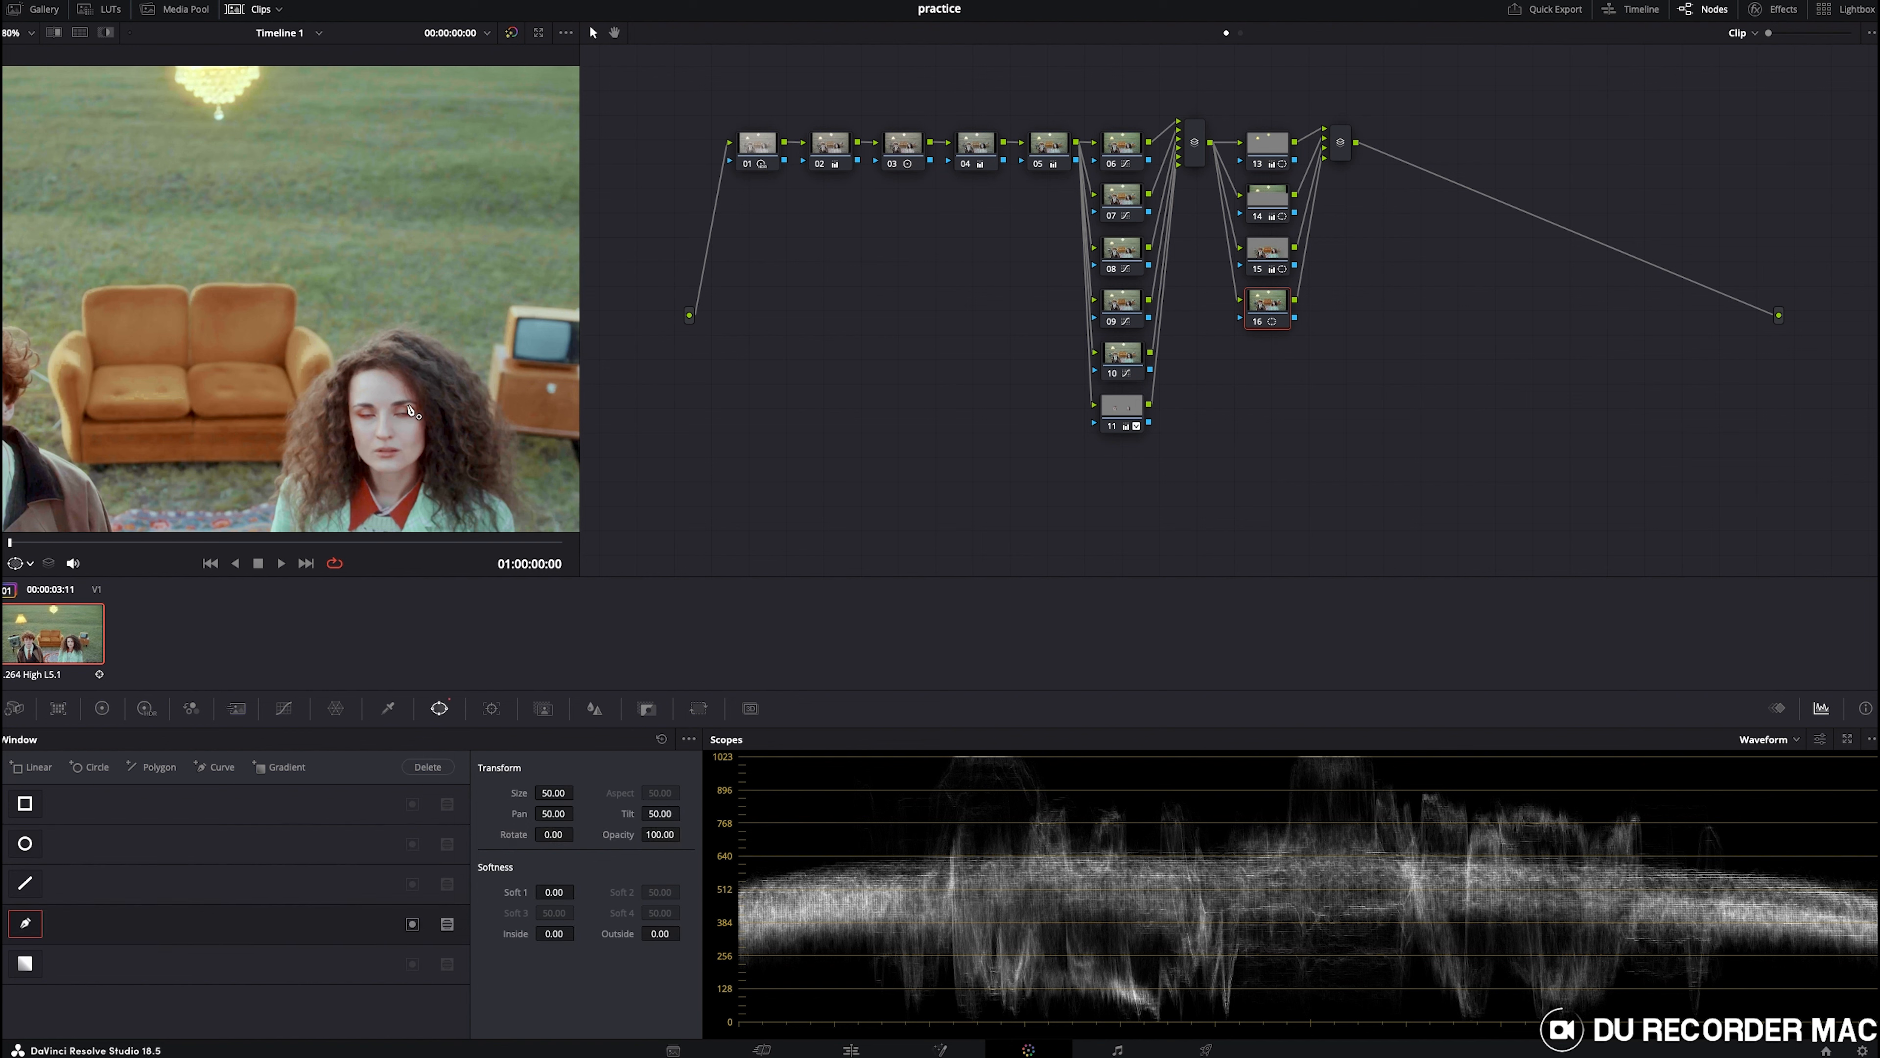
click(353, 406)
click(350, 426)
click(403, 427)
click(415, 419)
click(416, 405)
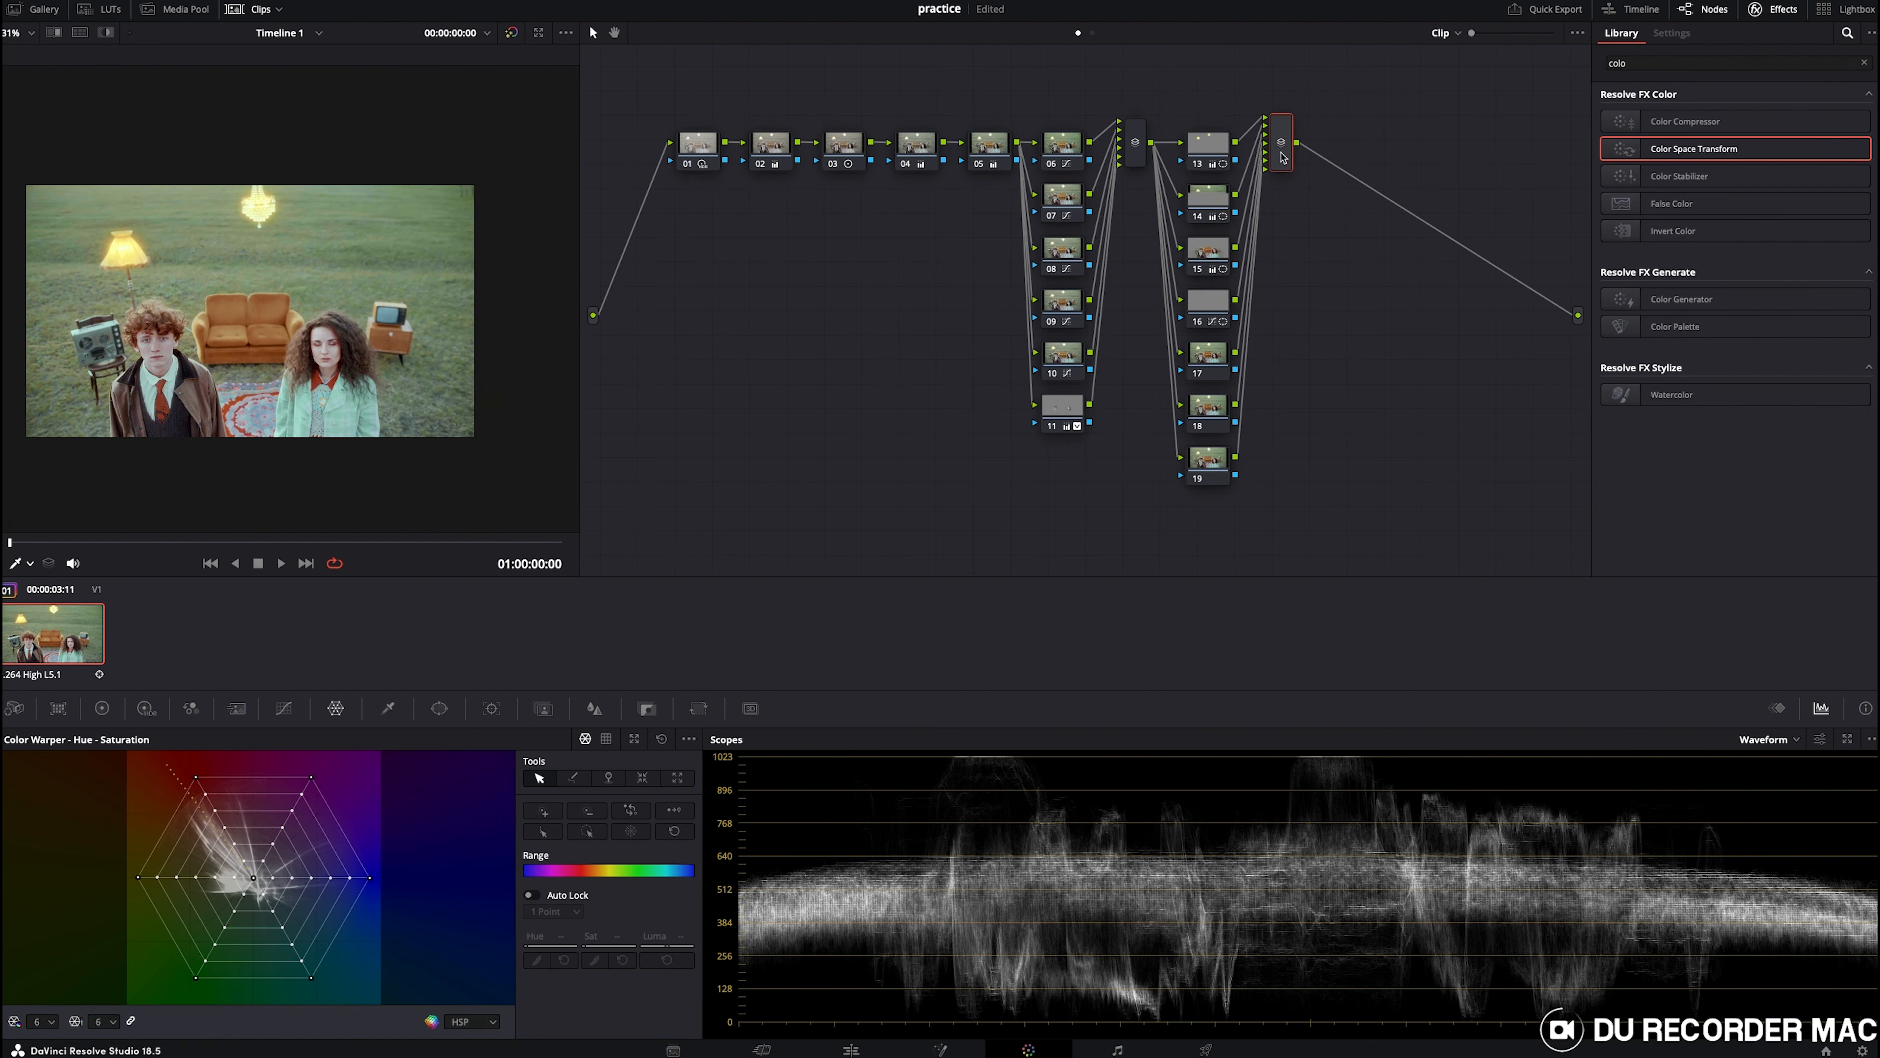
- Add serial node 21 and in the RGB Mixer set red output's red to 1.06 and blue output's blue to 0.91
key(alt+s)
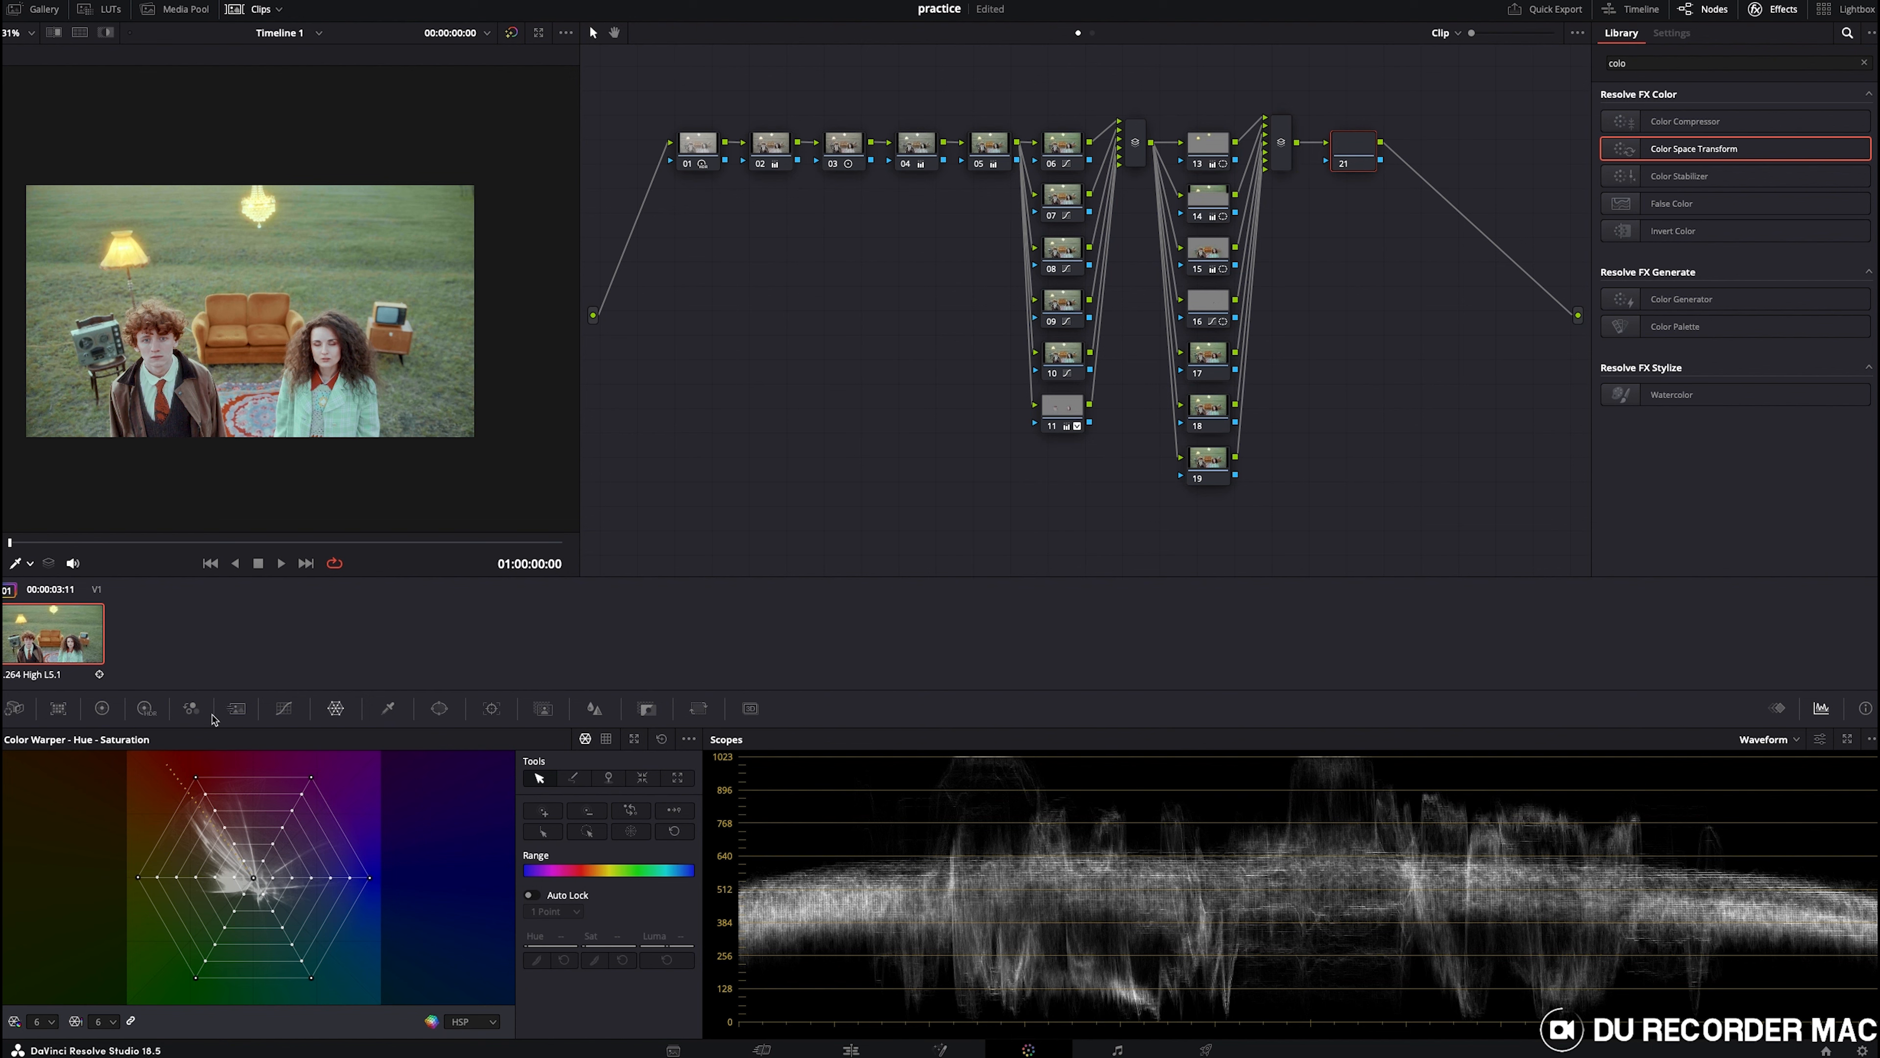
click(191, 710)
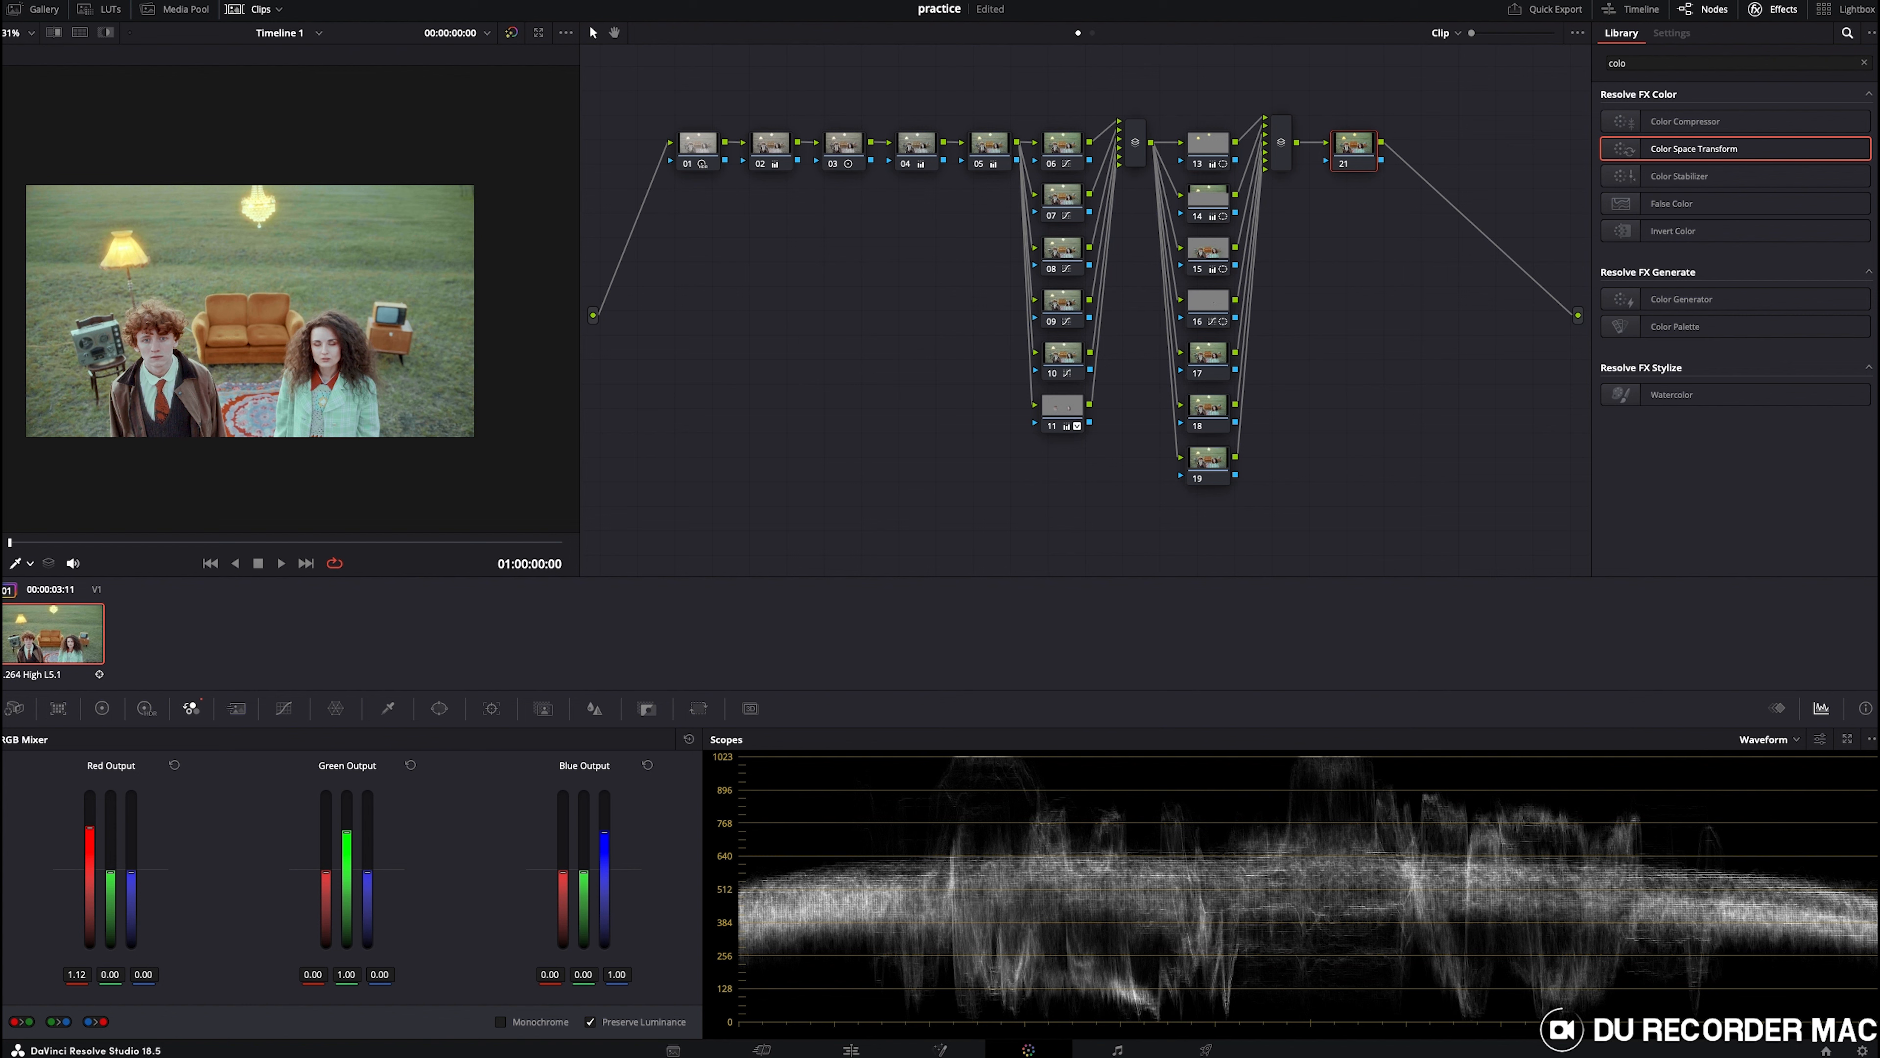
drag(76, 974, 200, 1002)
drag(616, 974, 603, 974)
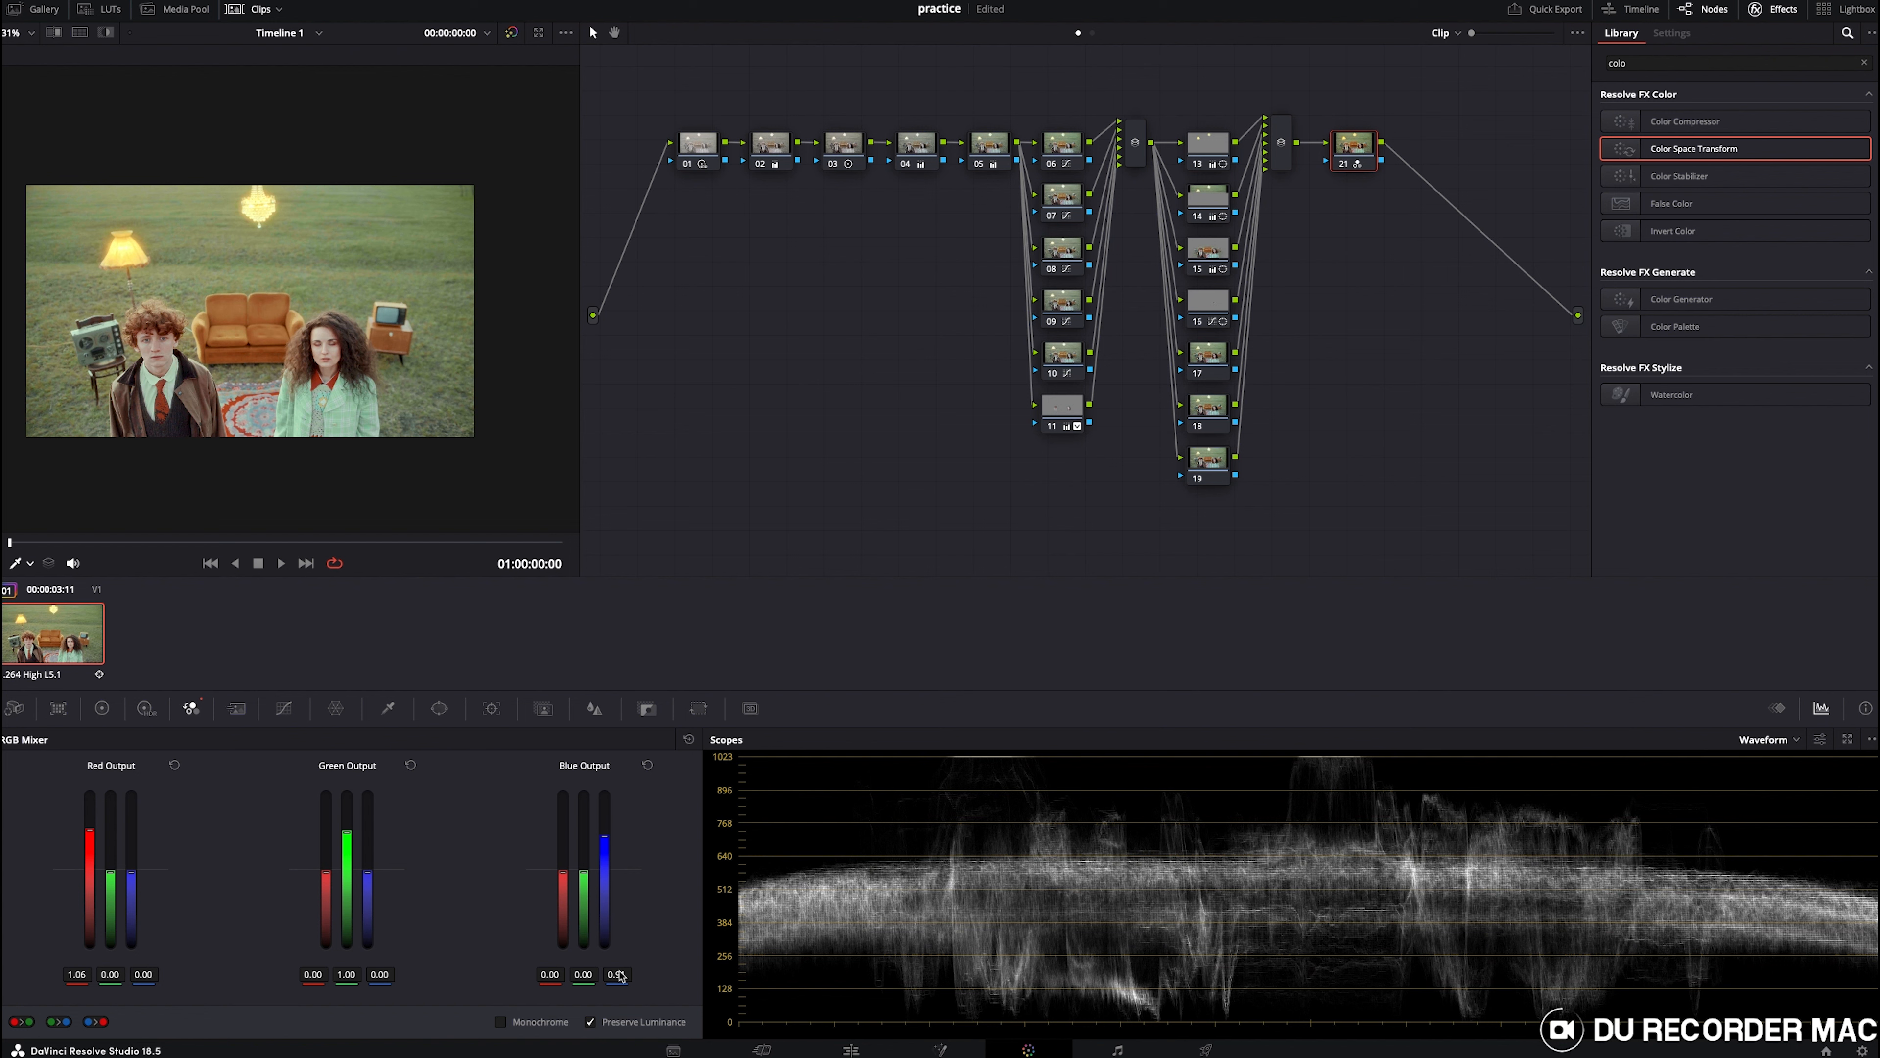
- Select parallel node 17, search the effects library for Glow and apply the Glow effect to that node
click(647, 708)
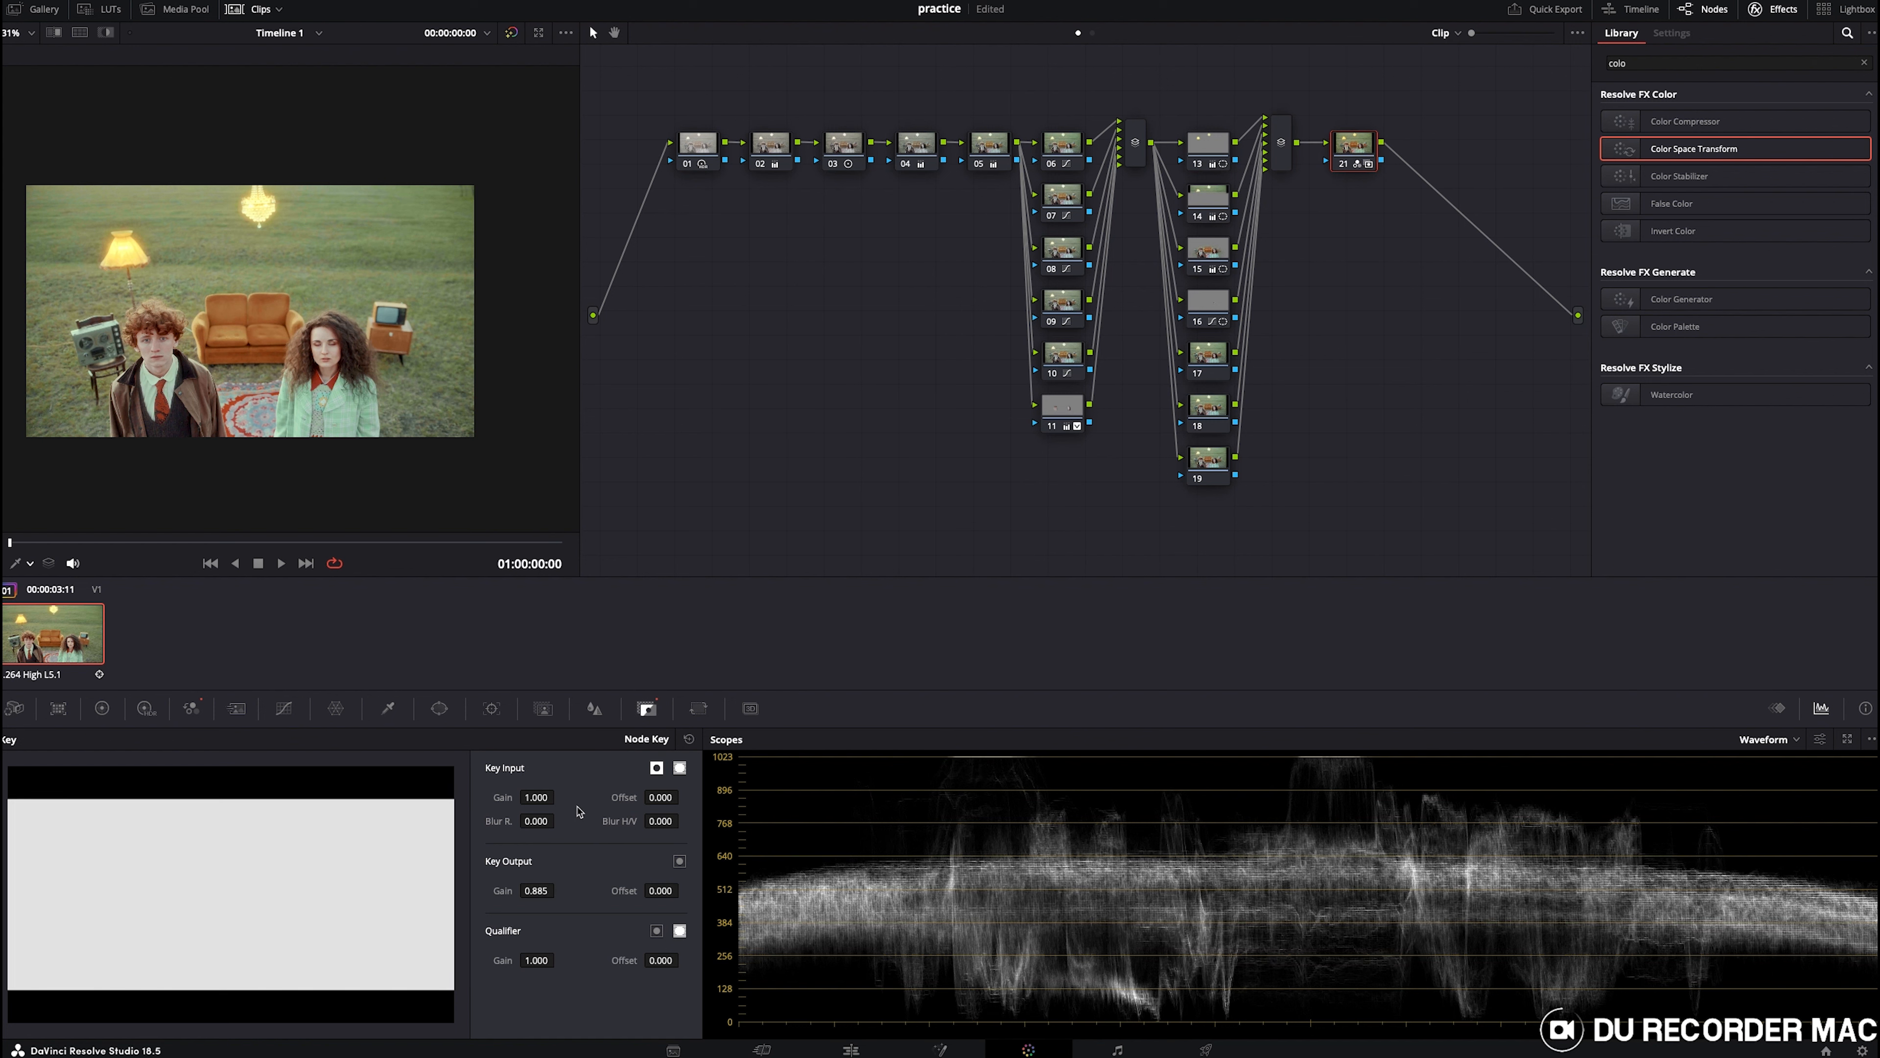
click(1195, 347)
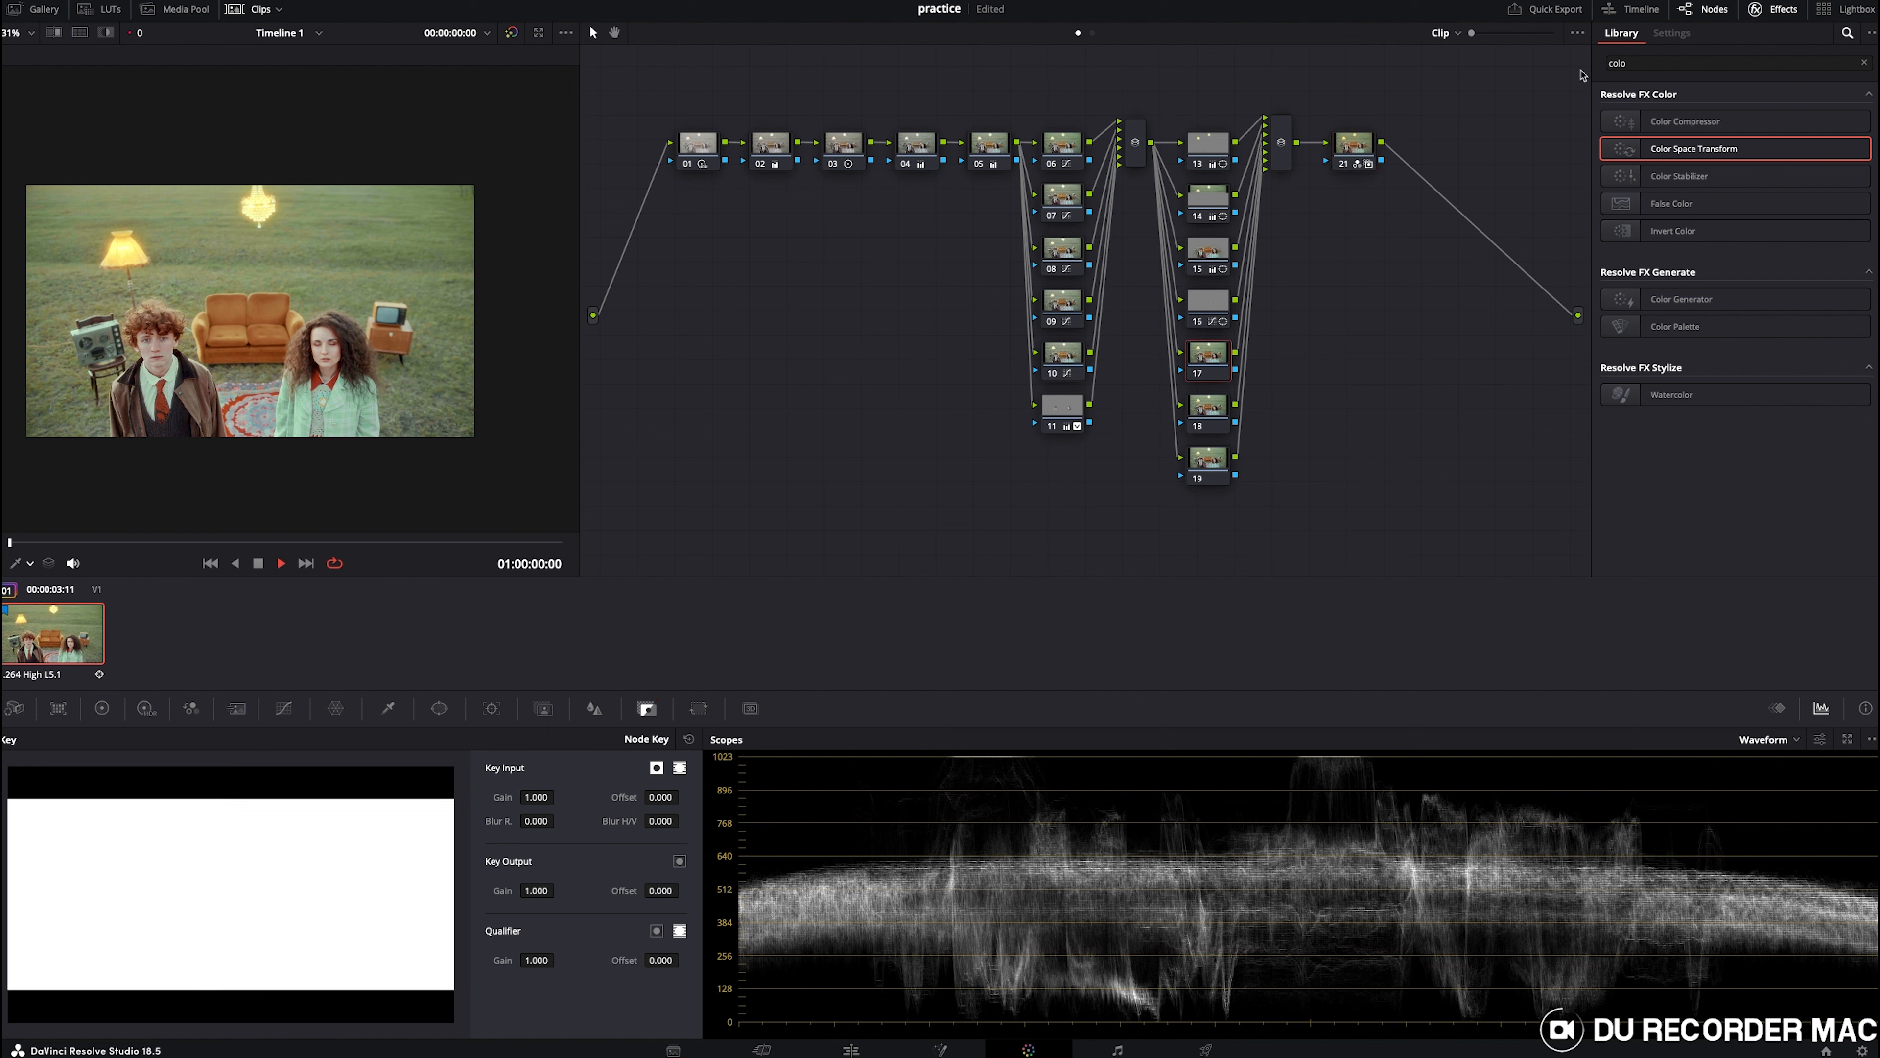
click(1633, 63)
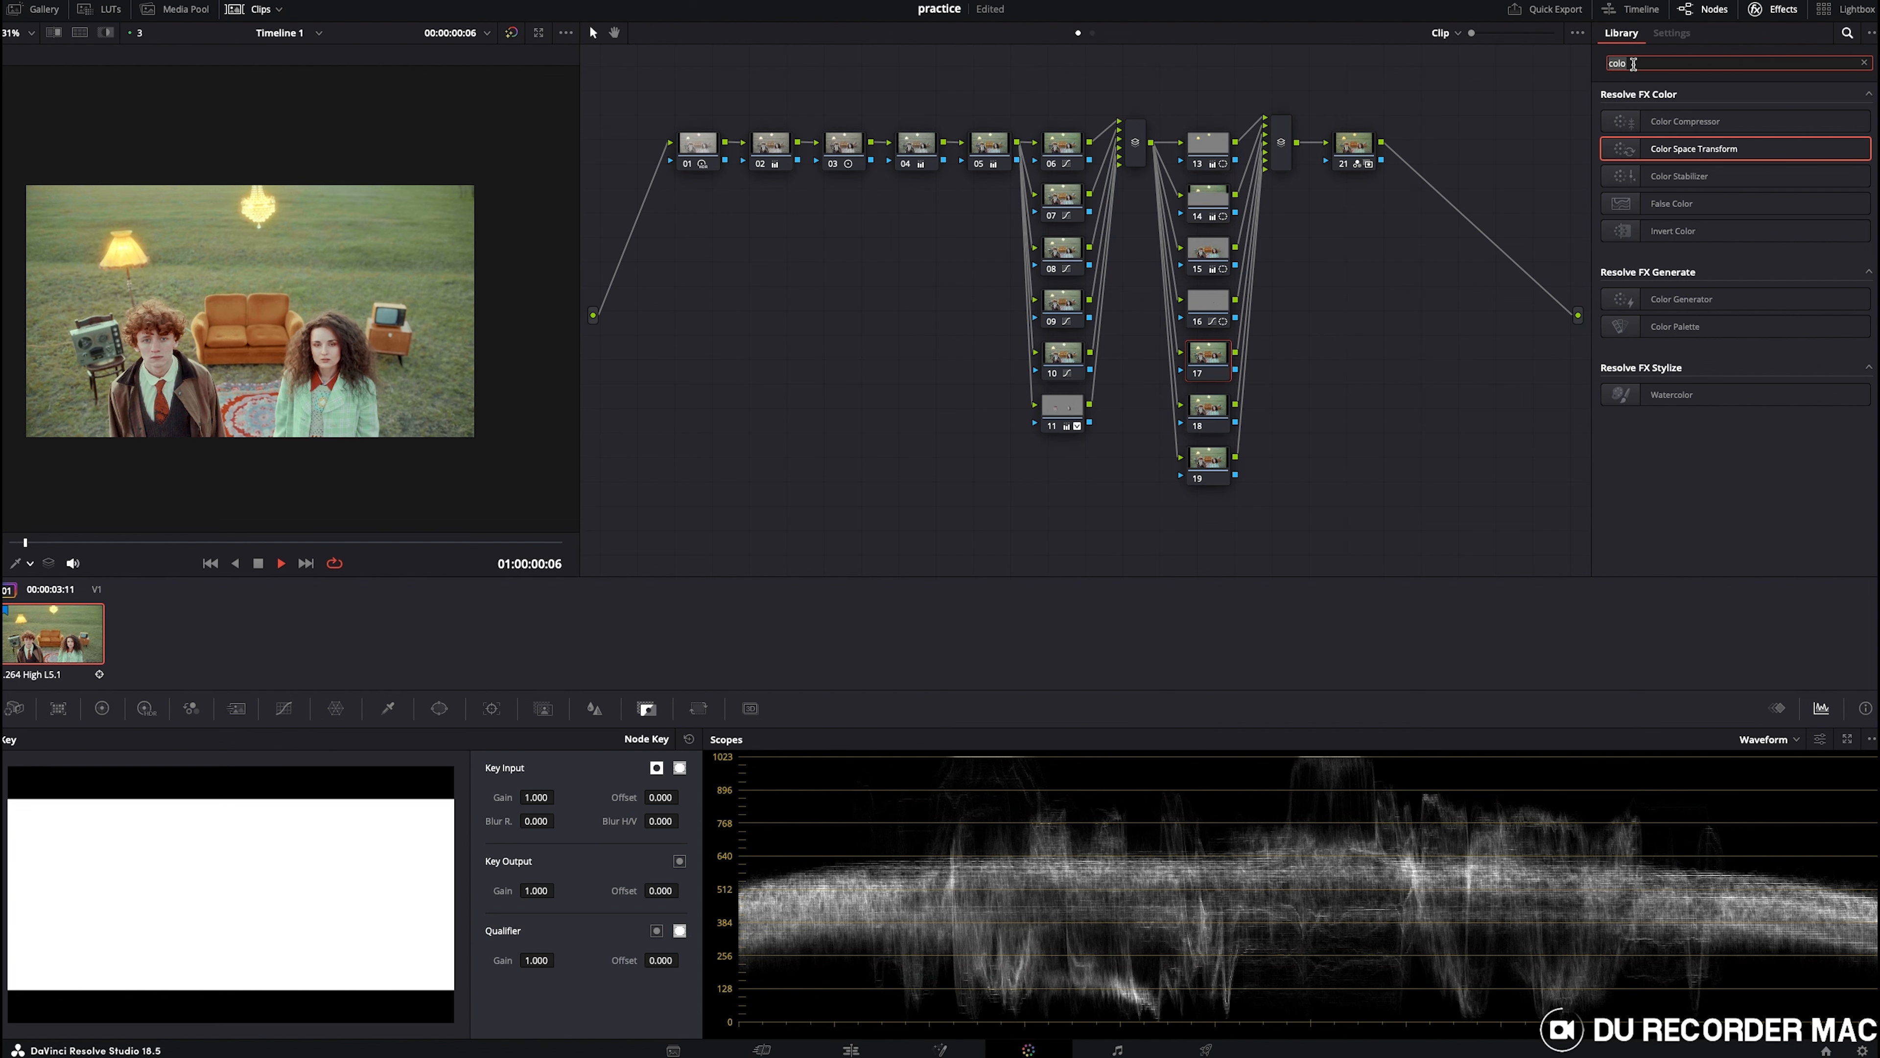
key(BackSpace)
key(BackSpace)
key(BackSpace)
key(BackSpace)
text(g)
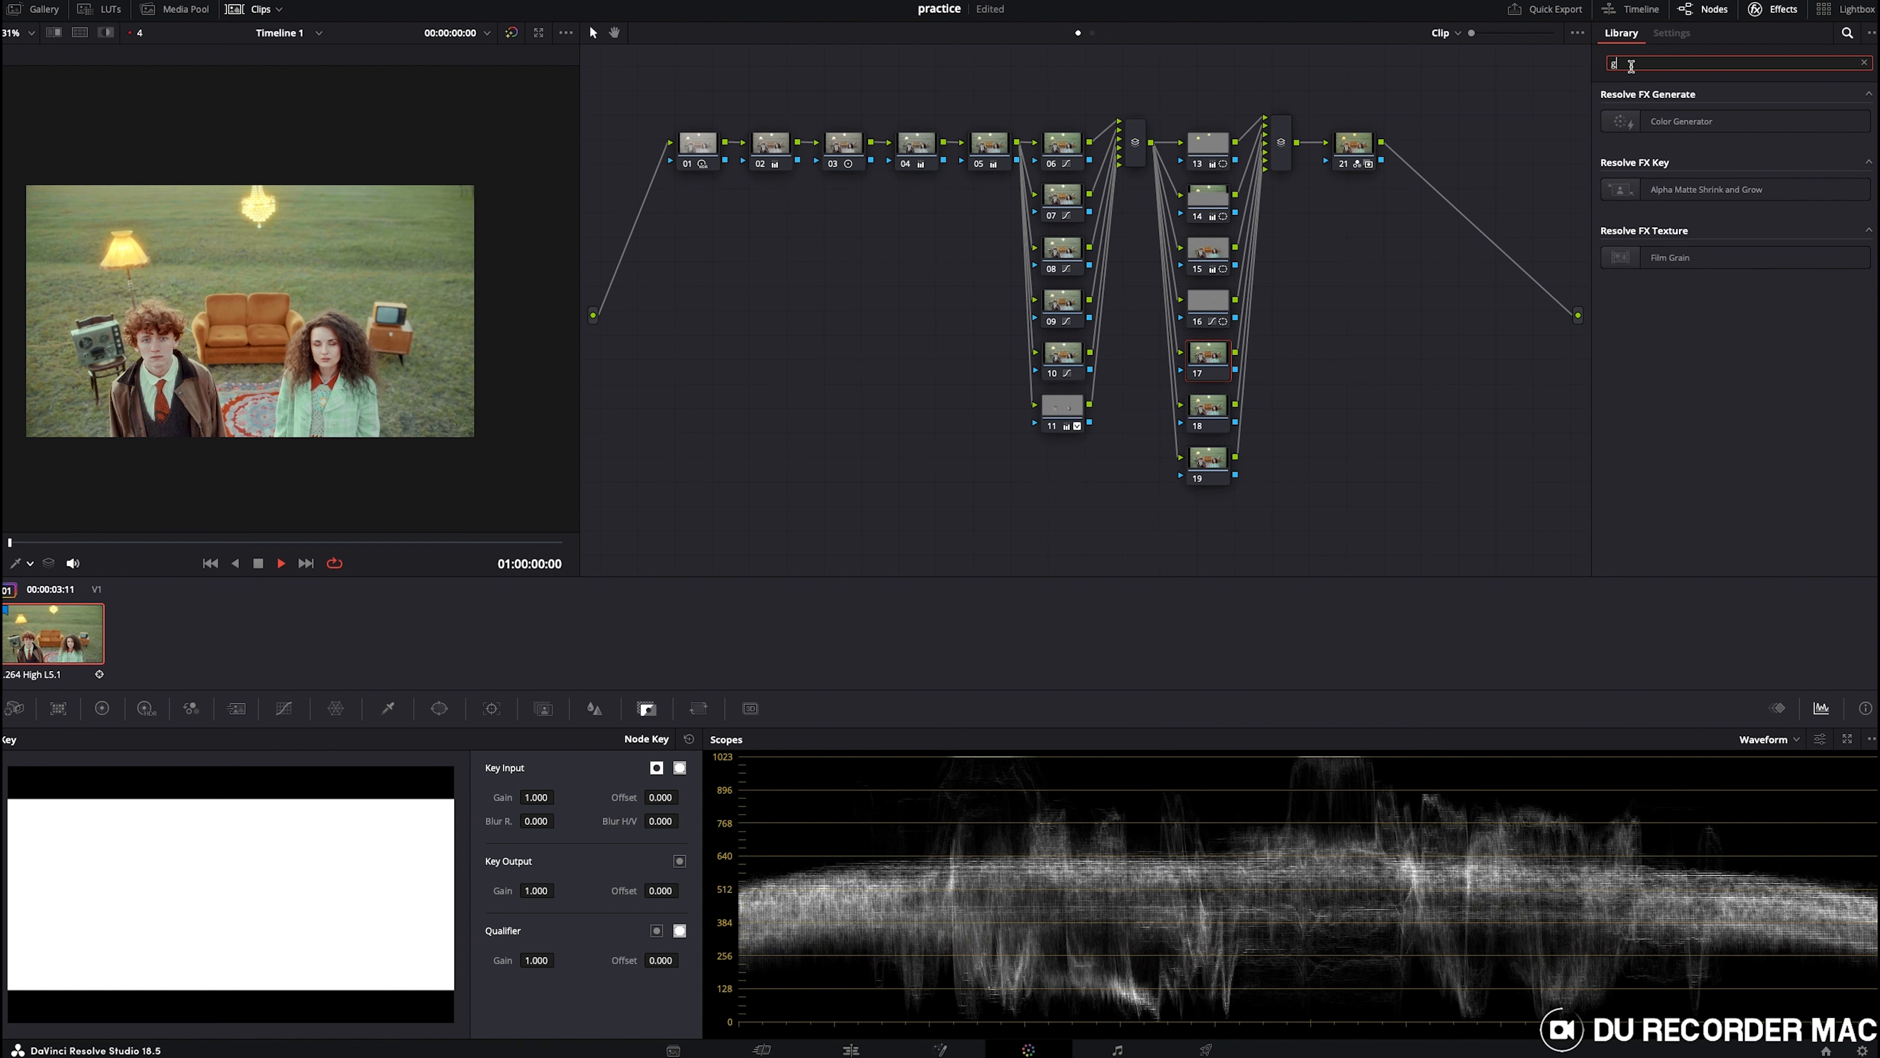
text(lo)
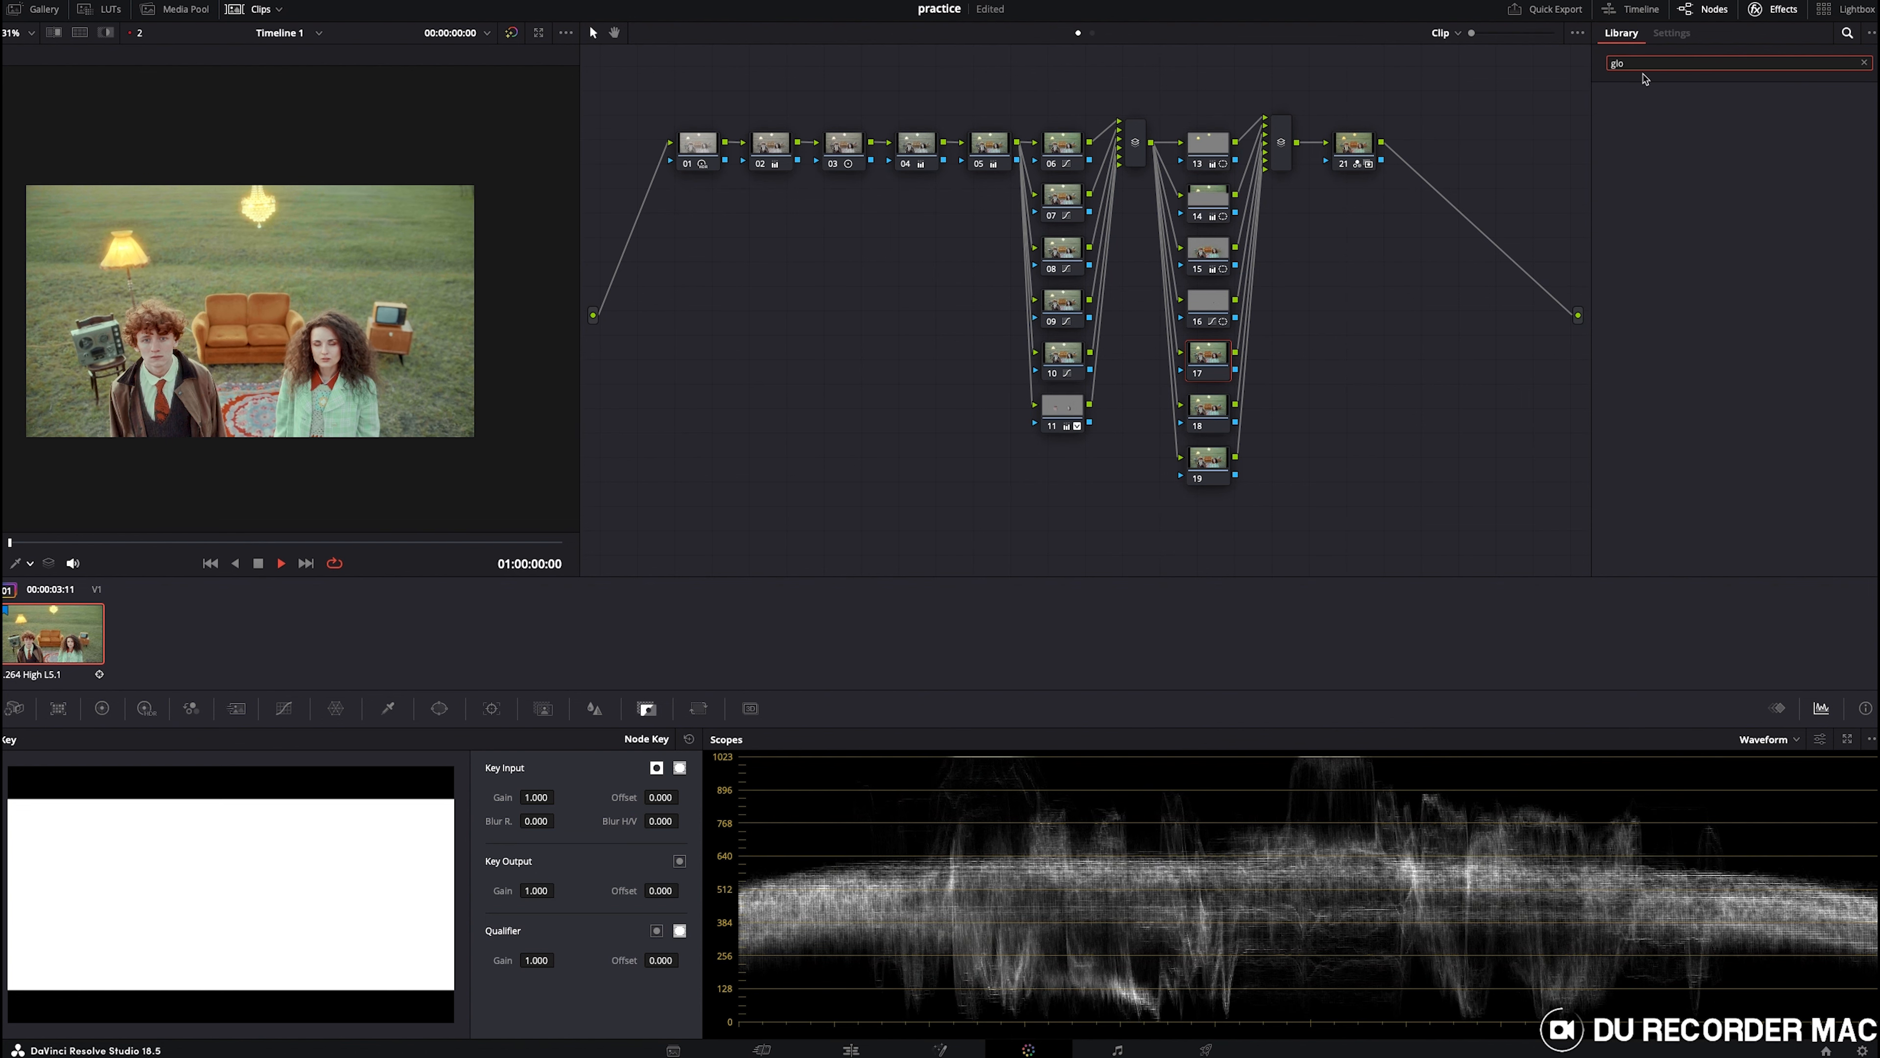
text(w)
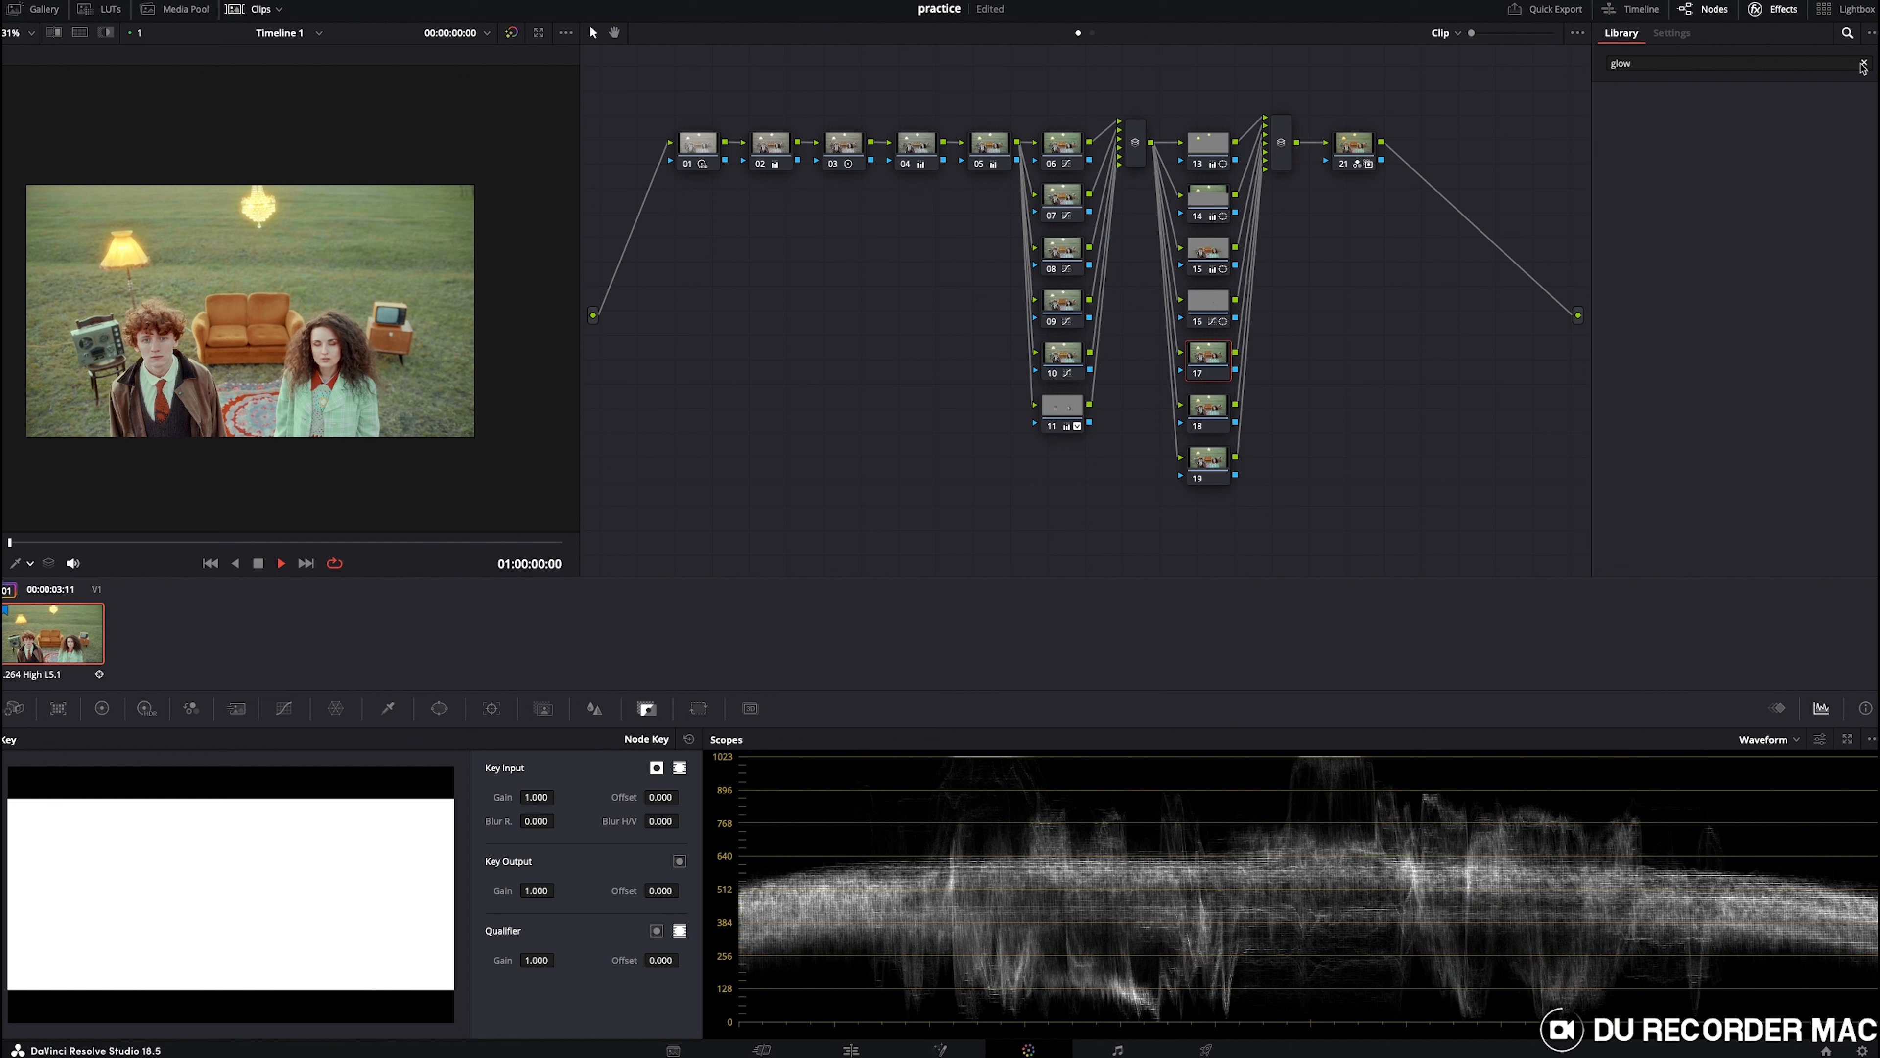
click(1863, 64)
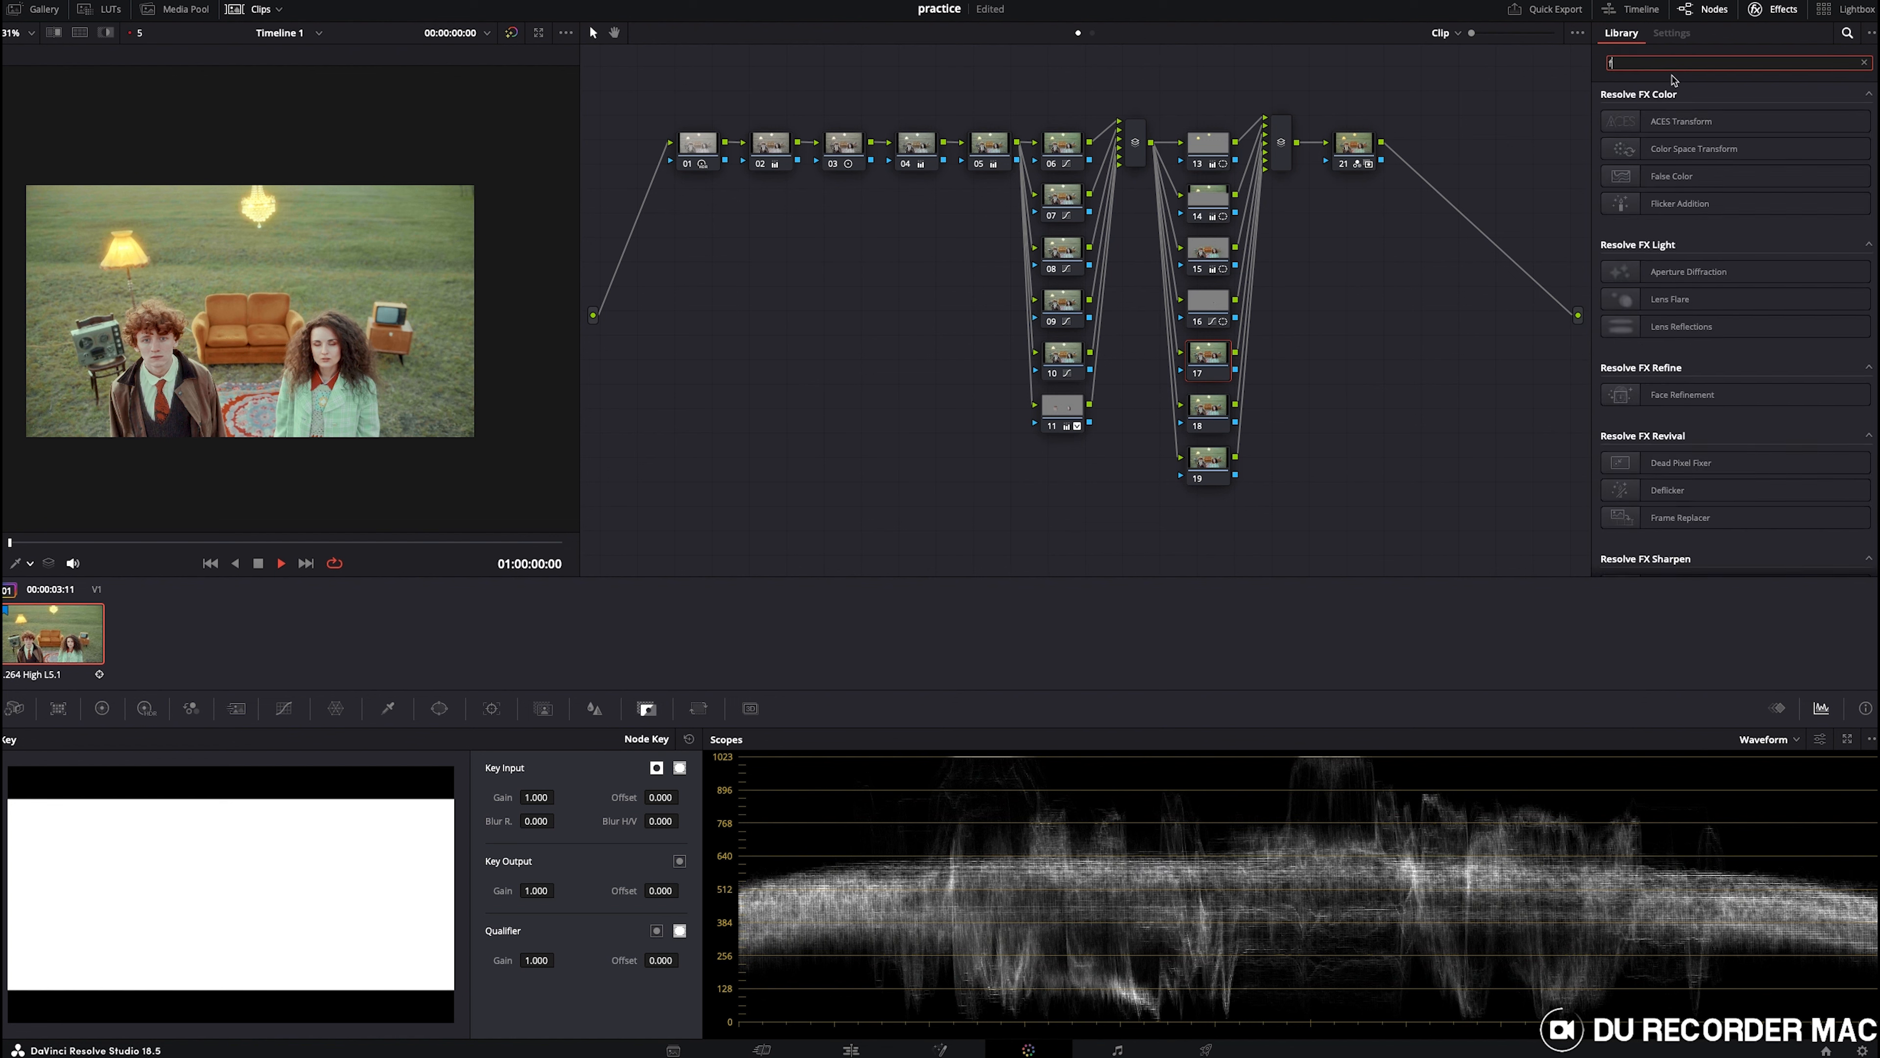
text(gl)
drag(1666, 121, 1207, 357)
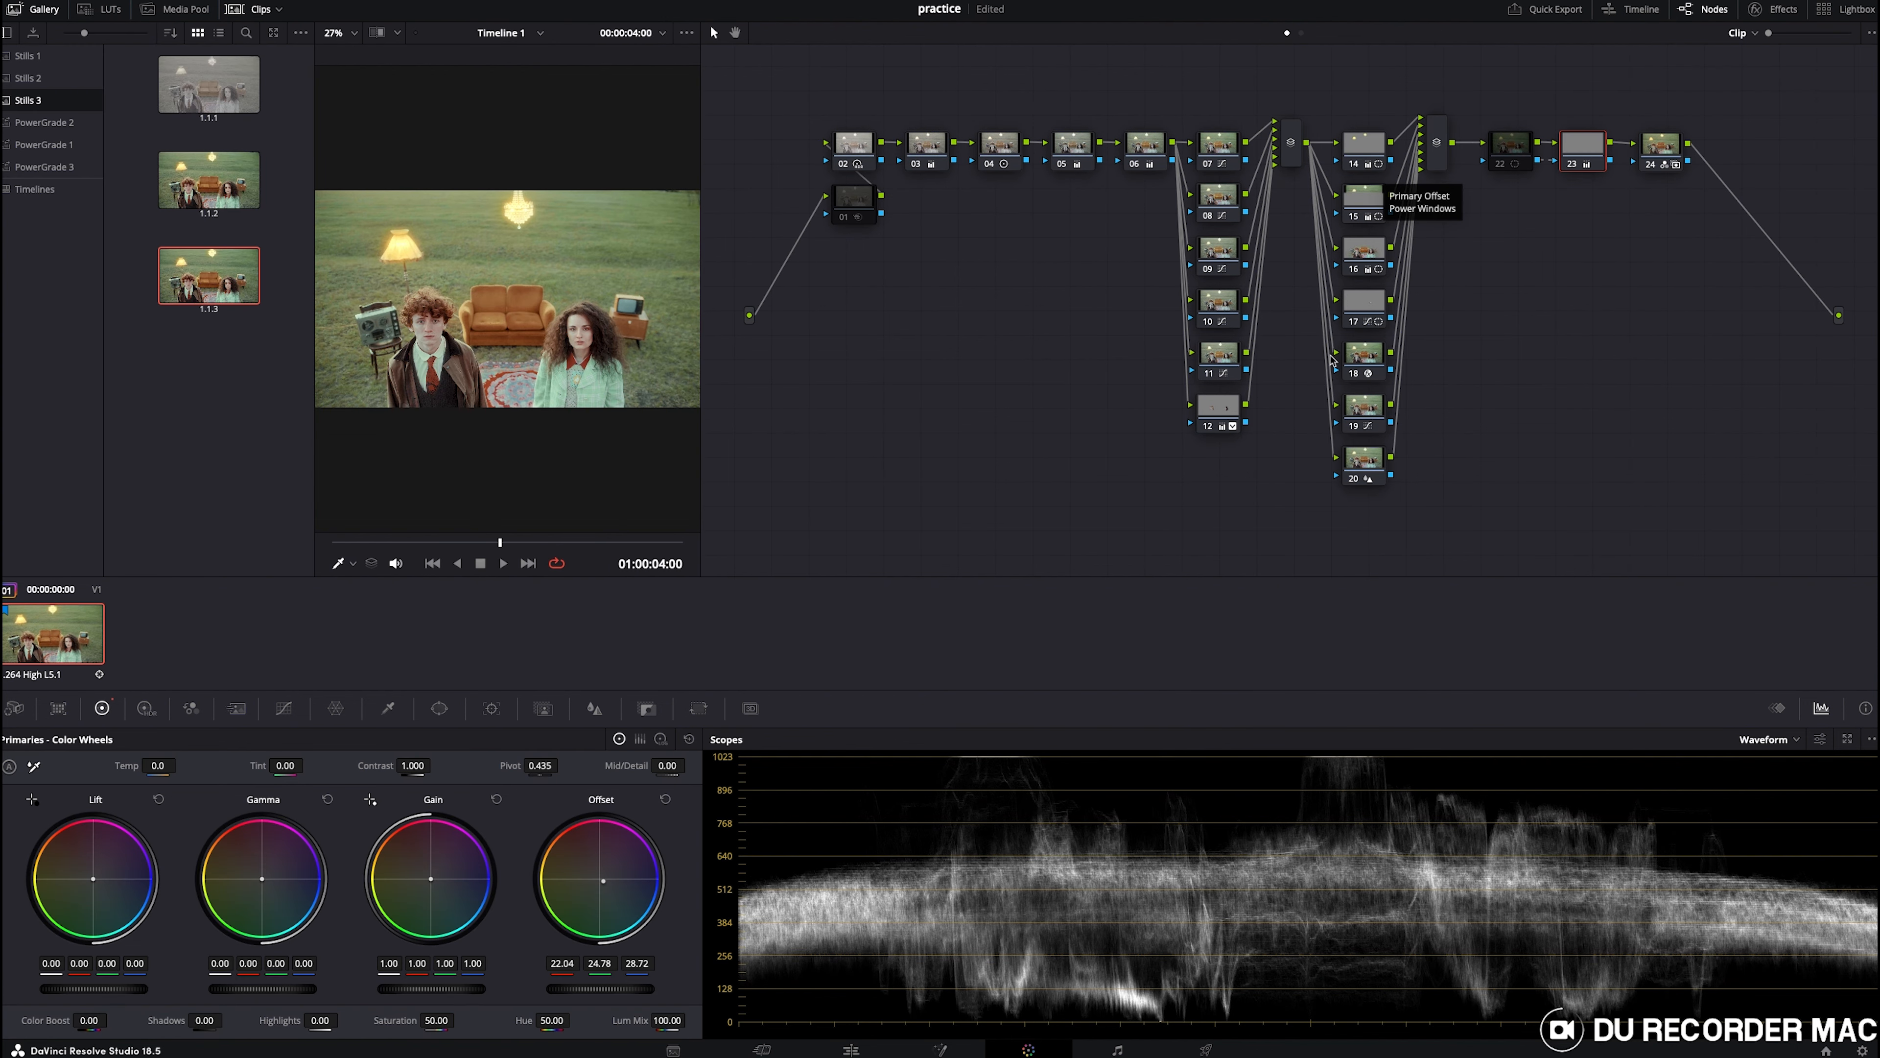
- Select node 18, open its Glow effect settings and save the project
click(1366, 360)
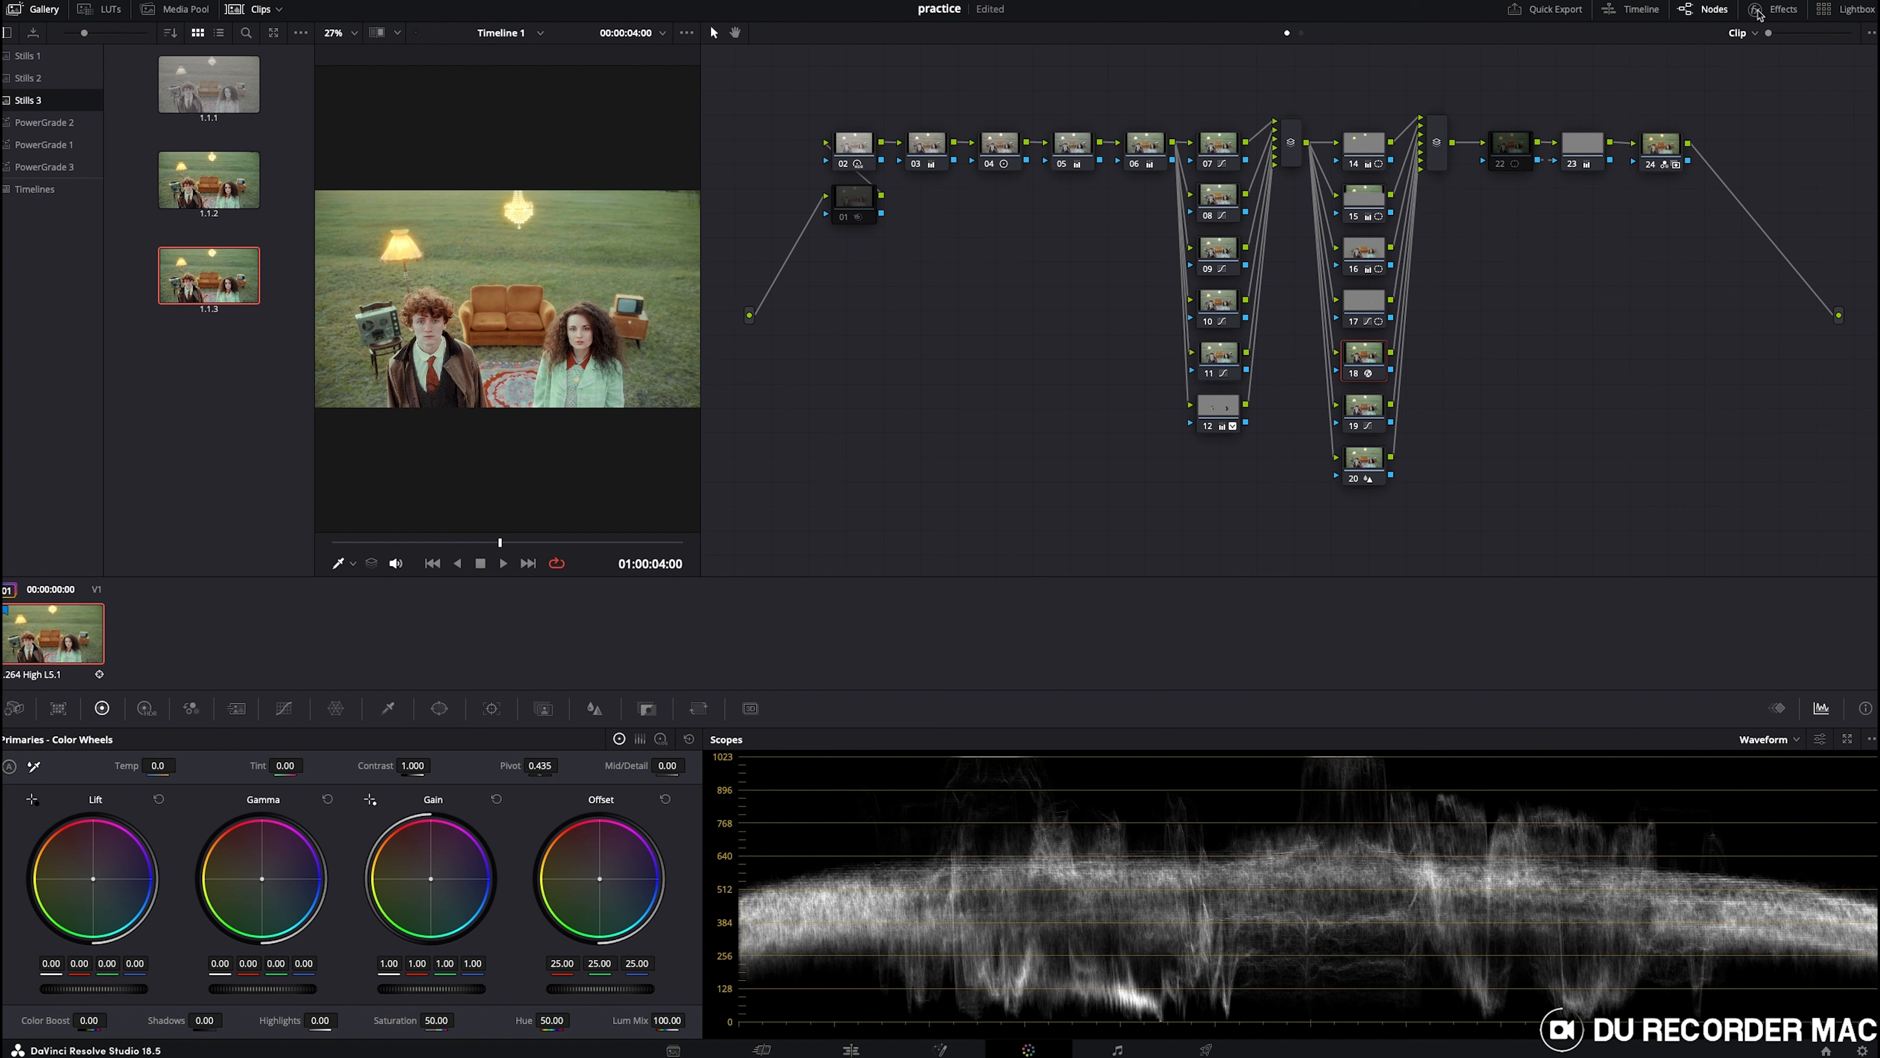
click(1757, 10)
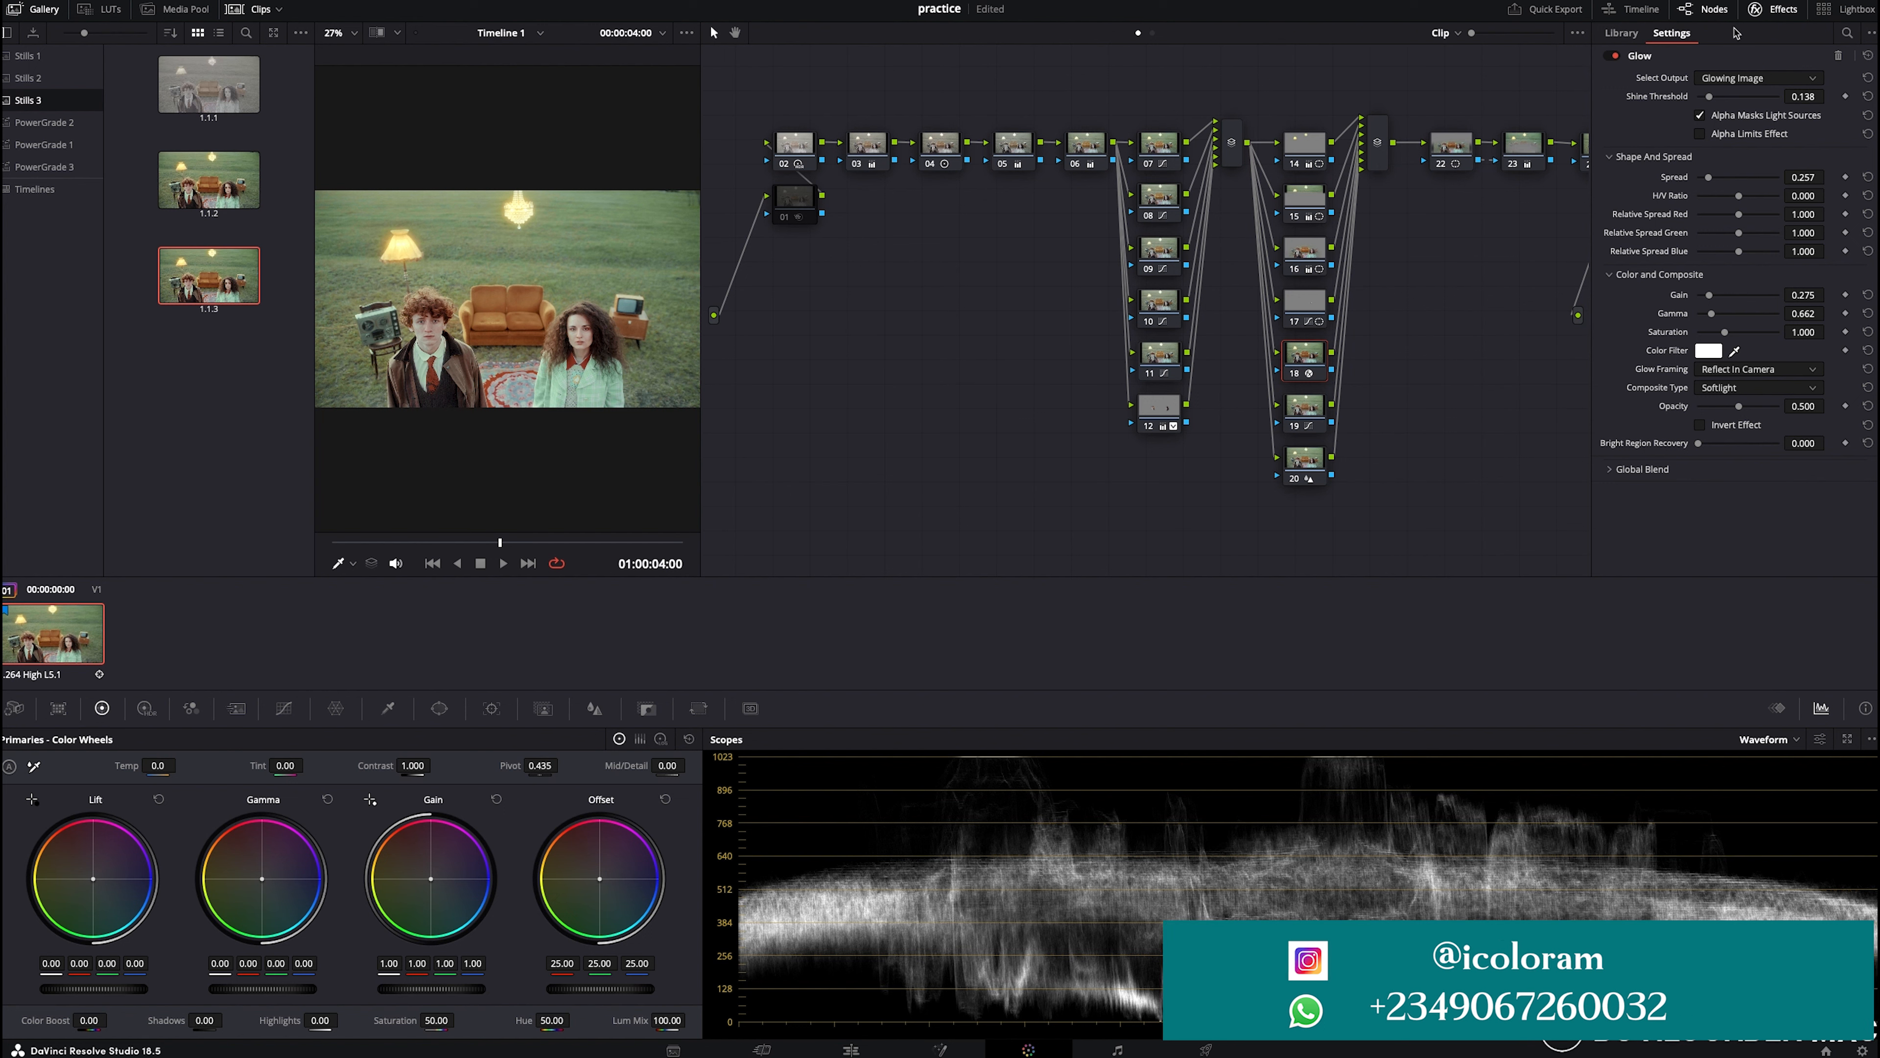
key(ctrl+s)
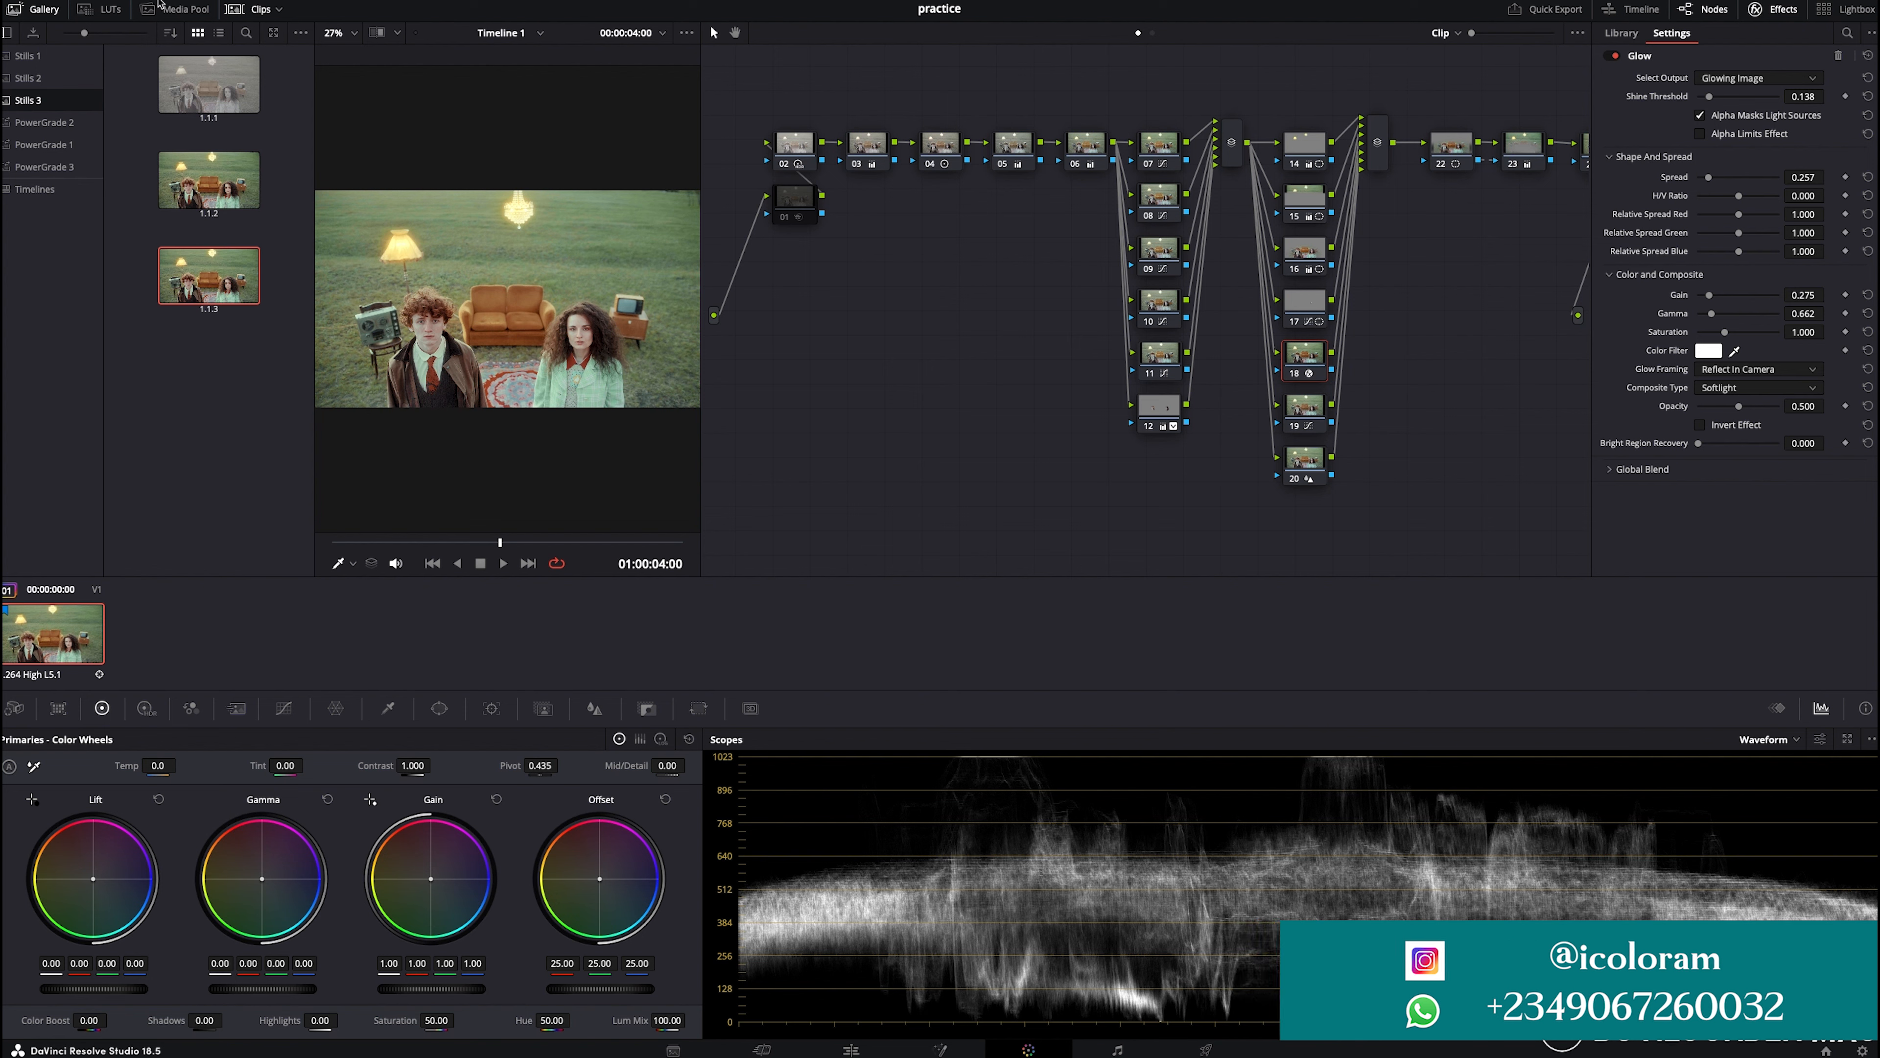
- Toggle node 18's Glow effect off and on and review its composite type options to compare the result
click(22, 10)
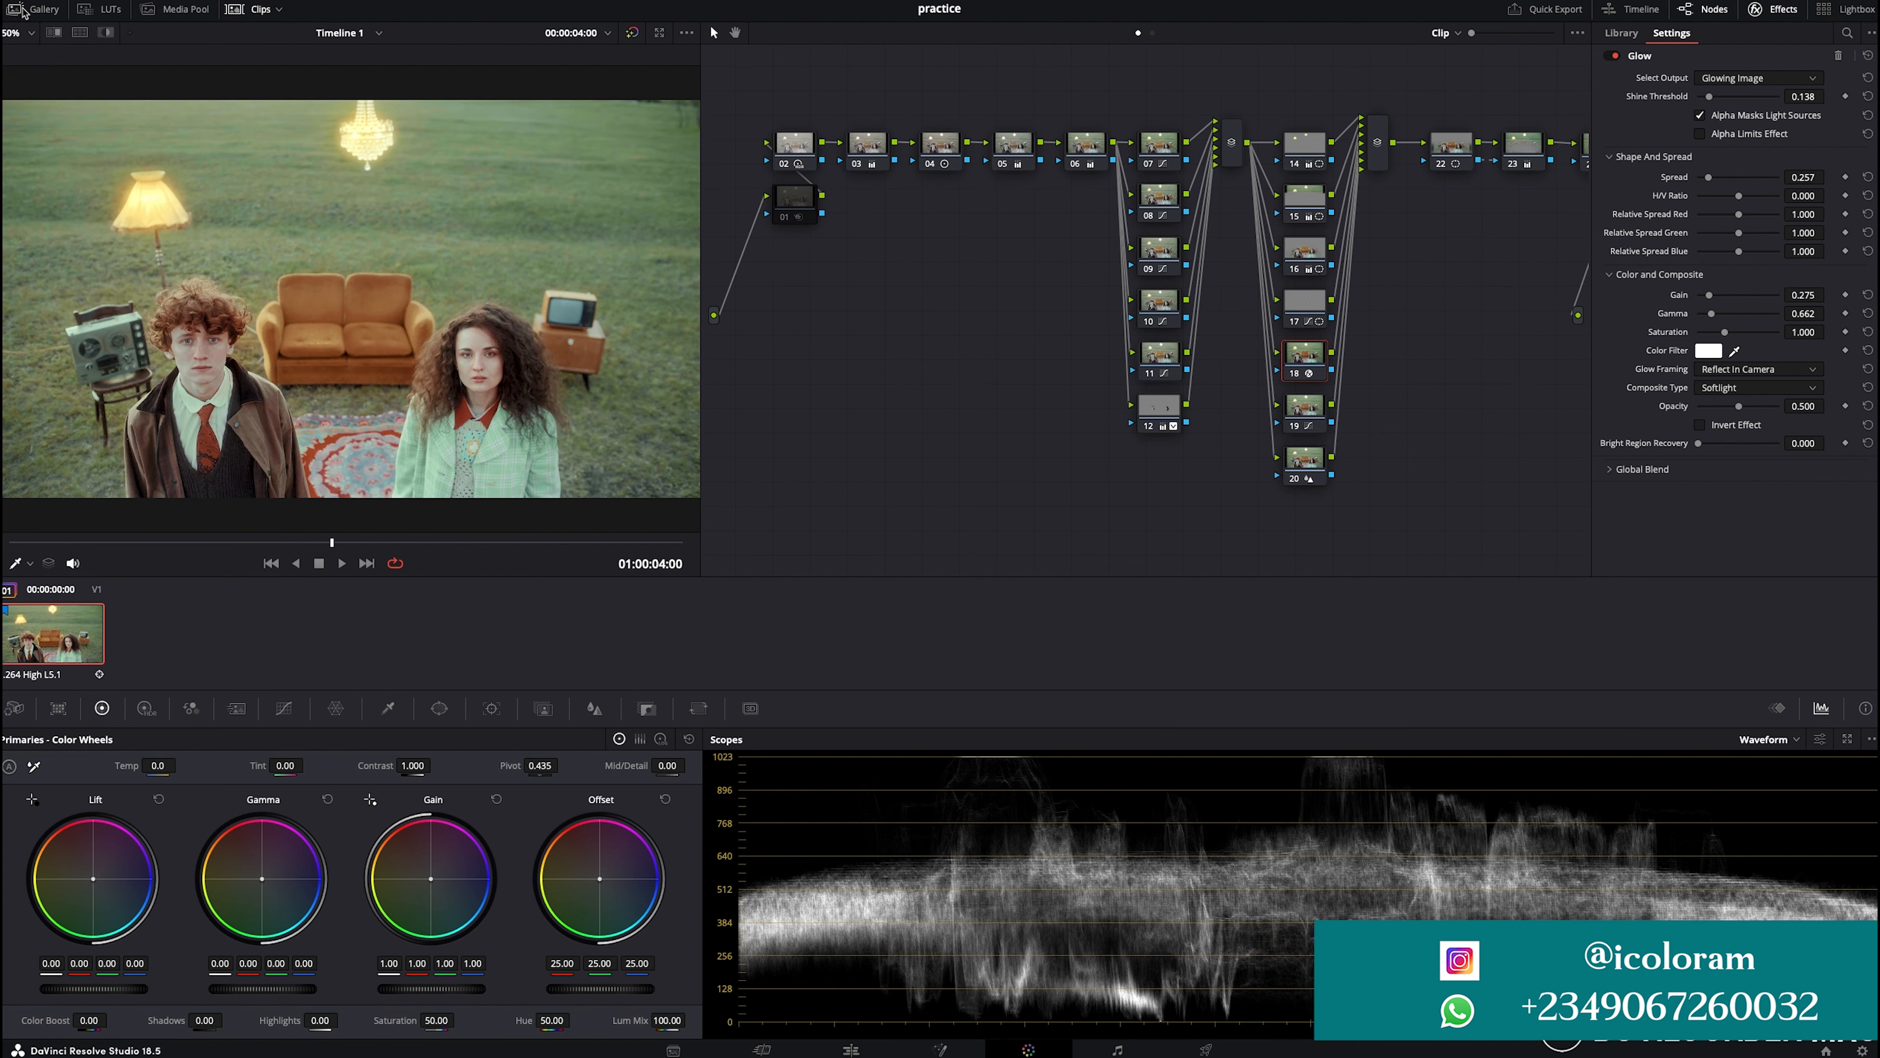
click(1613, 56)
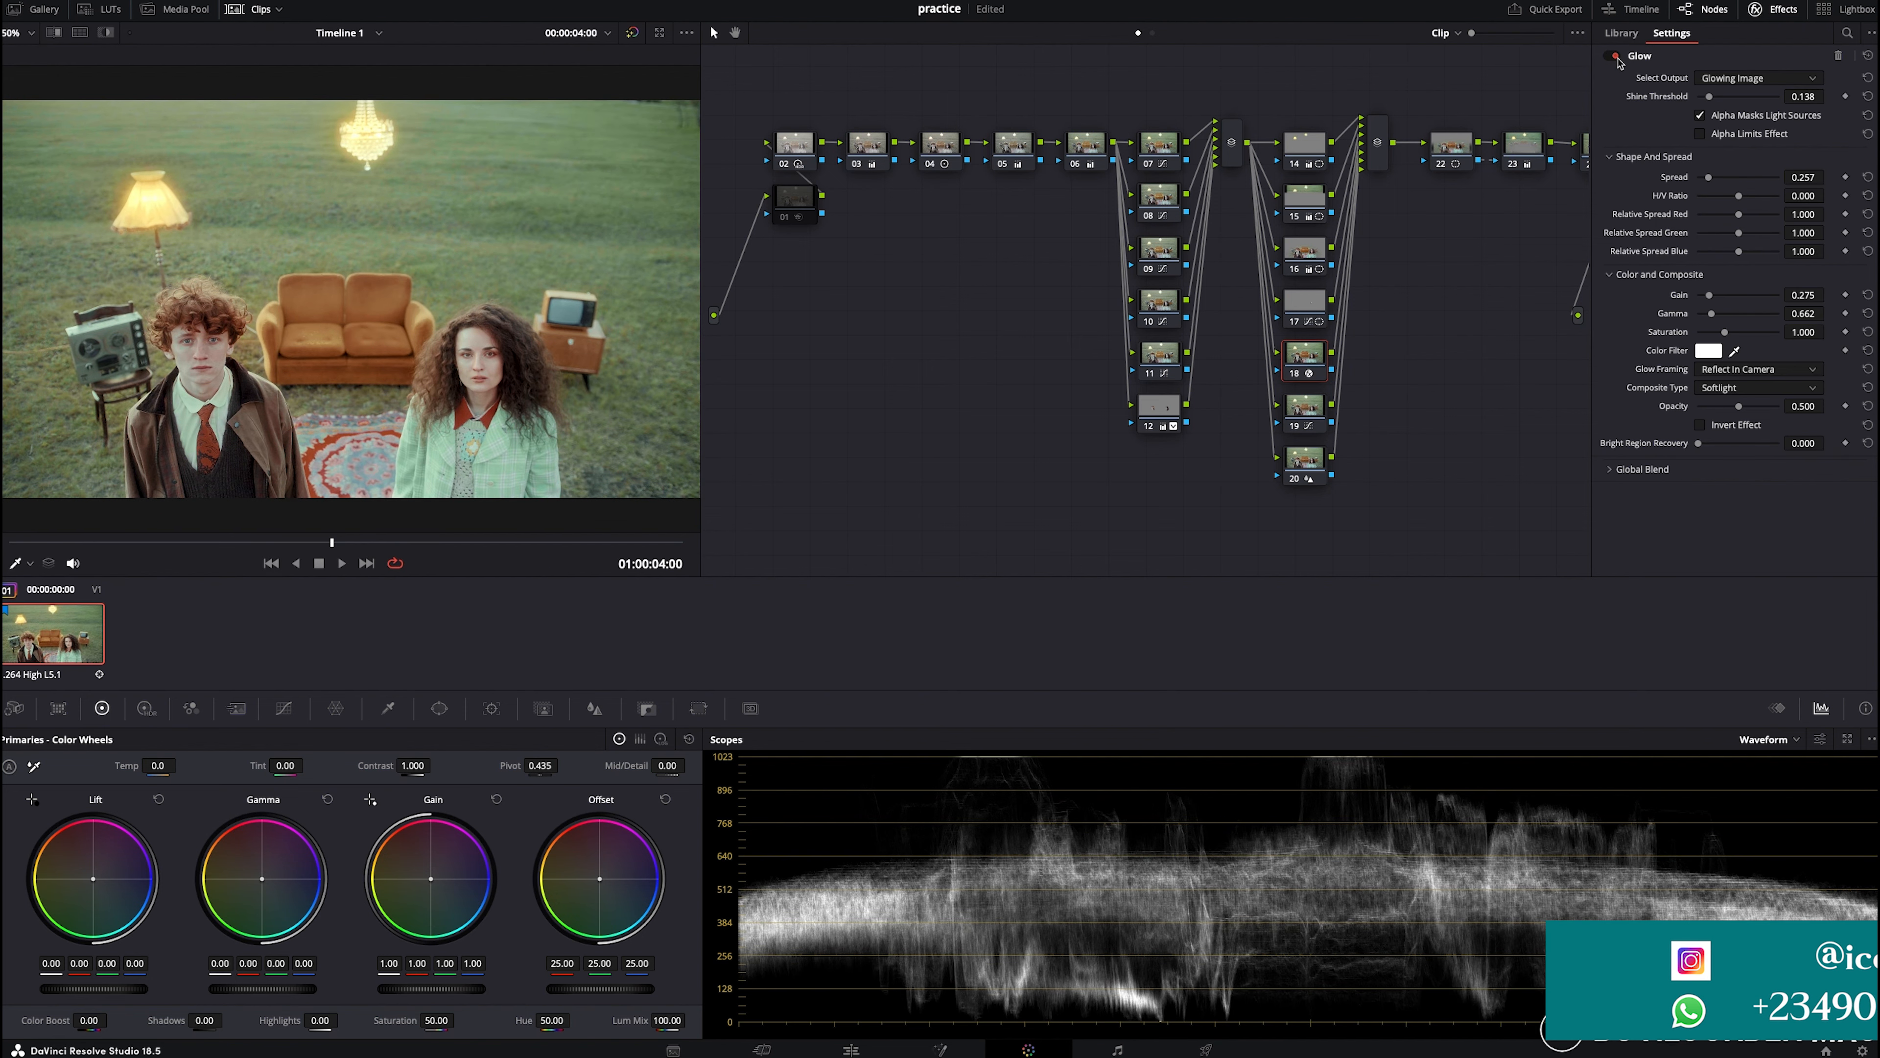
click(1612, 56)
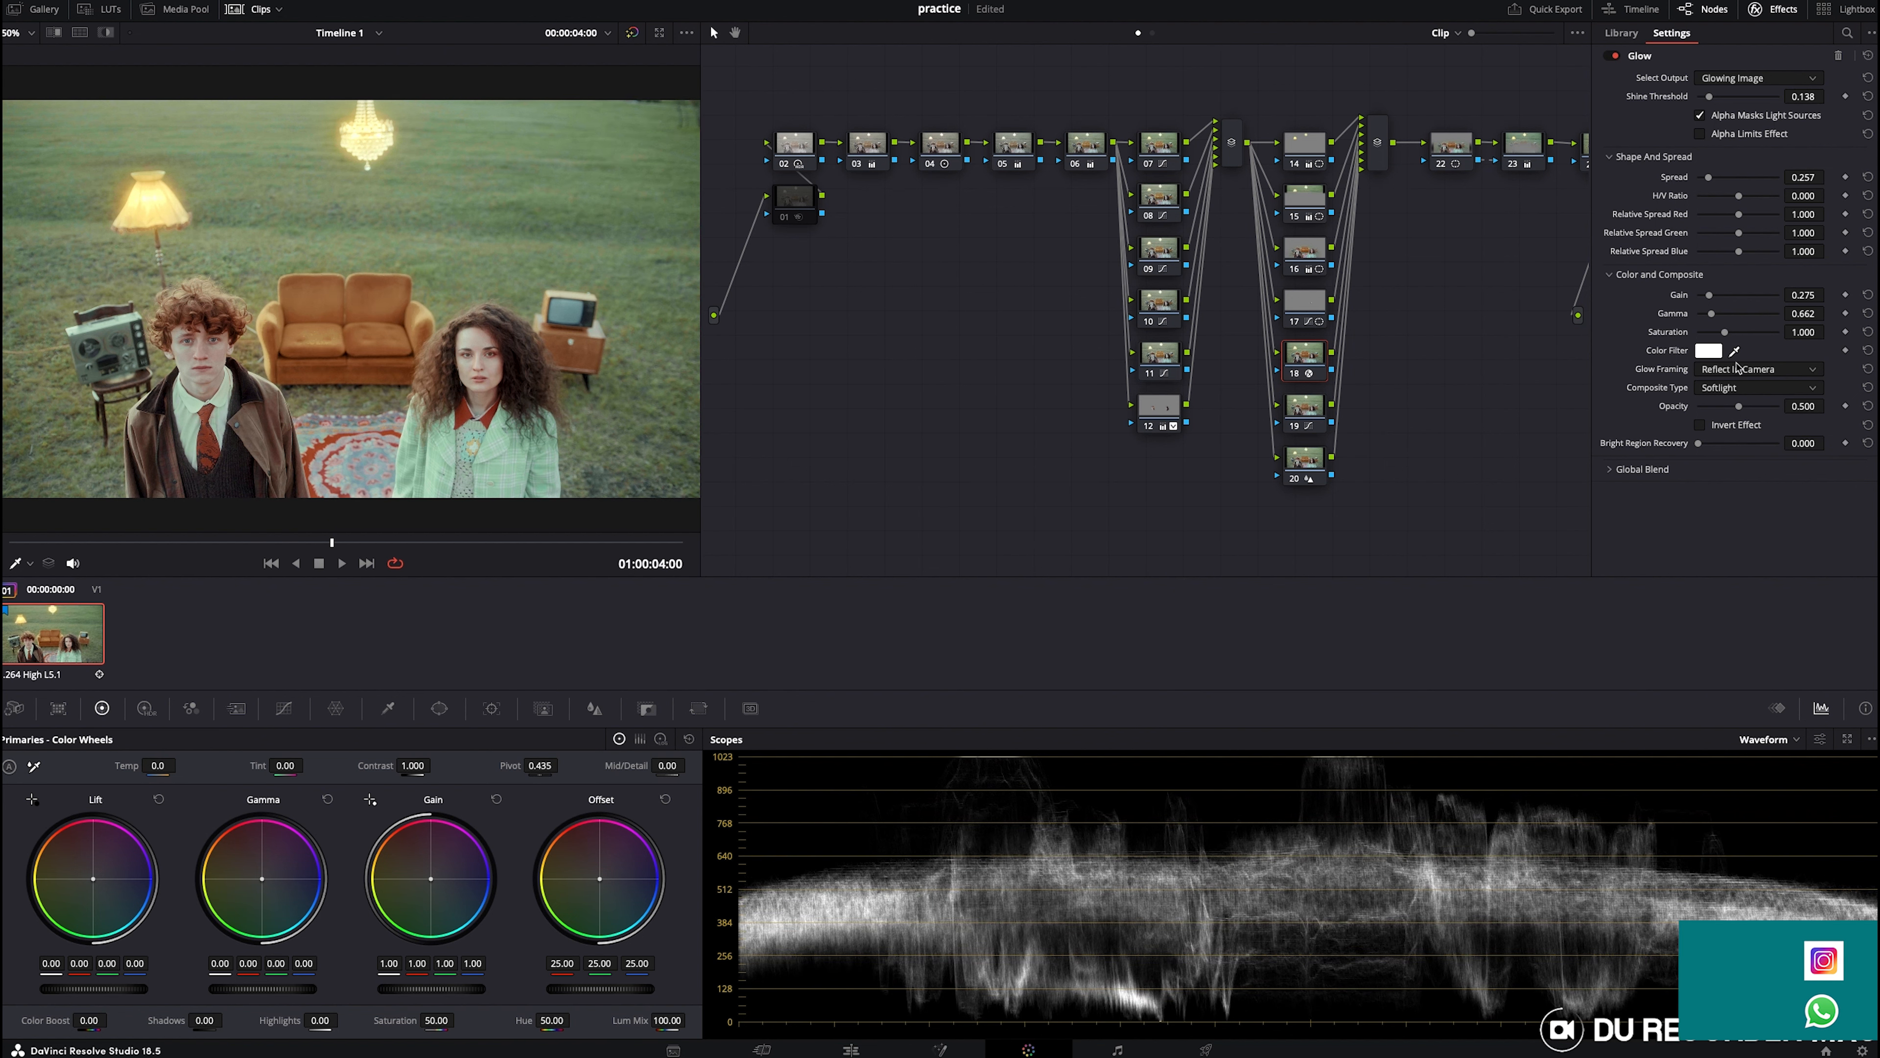
click(1748, 389)
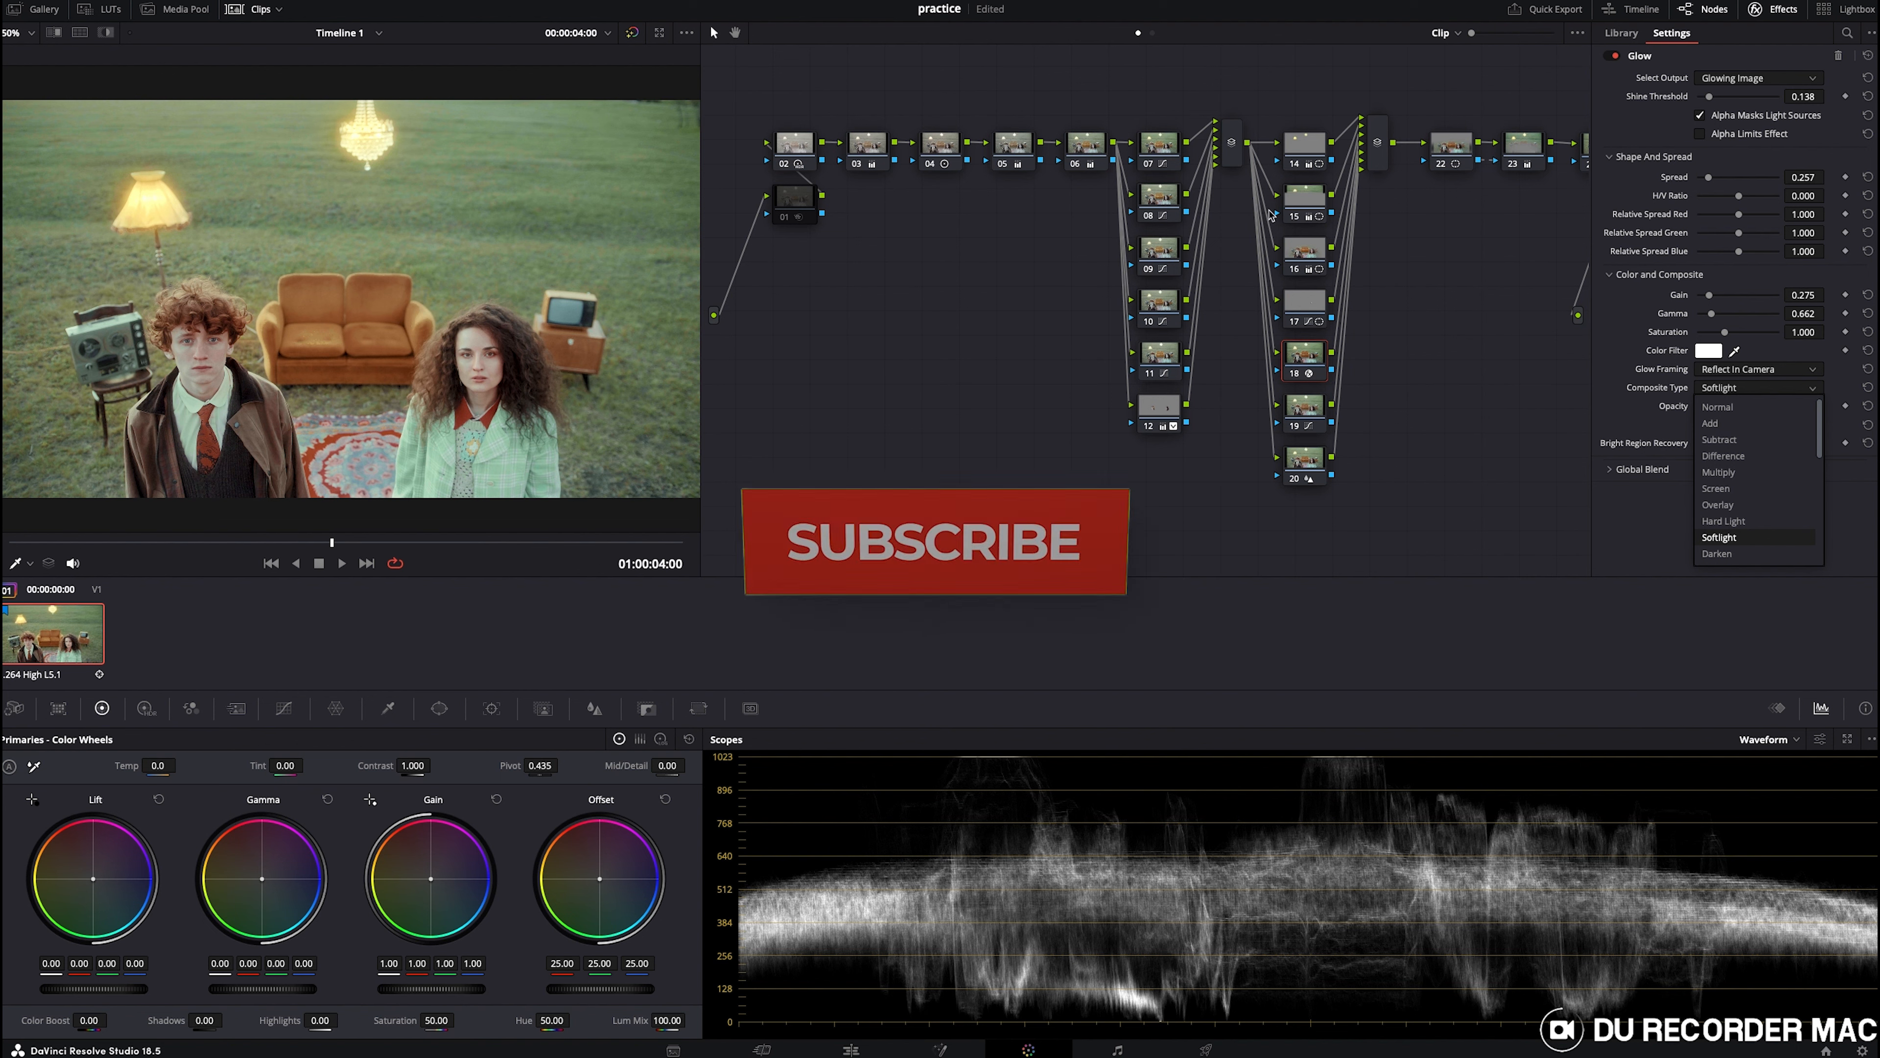
click(1294, 426)
- On node 19, lower the Lum vs Sat curve's highlight point to about 0.72 saturation at 0.84 luminance
click(1300, 408)
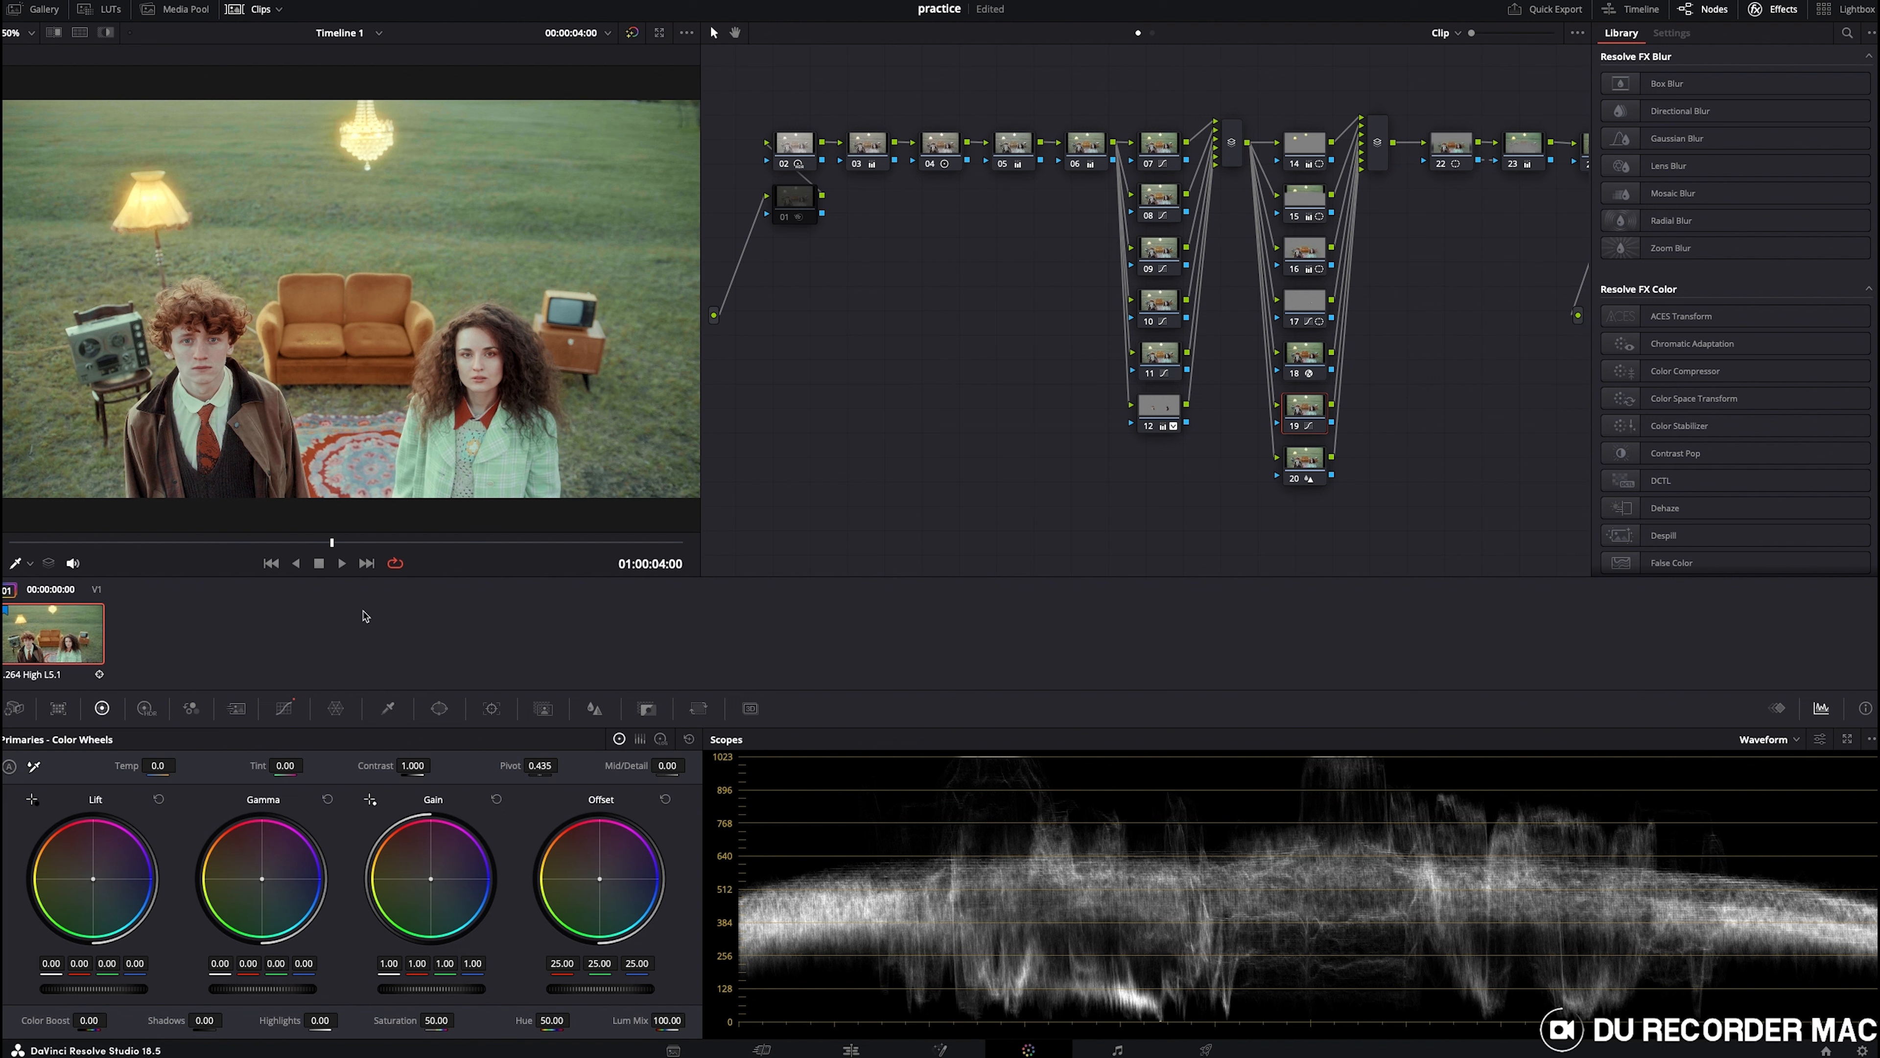
click(283, 709)
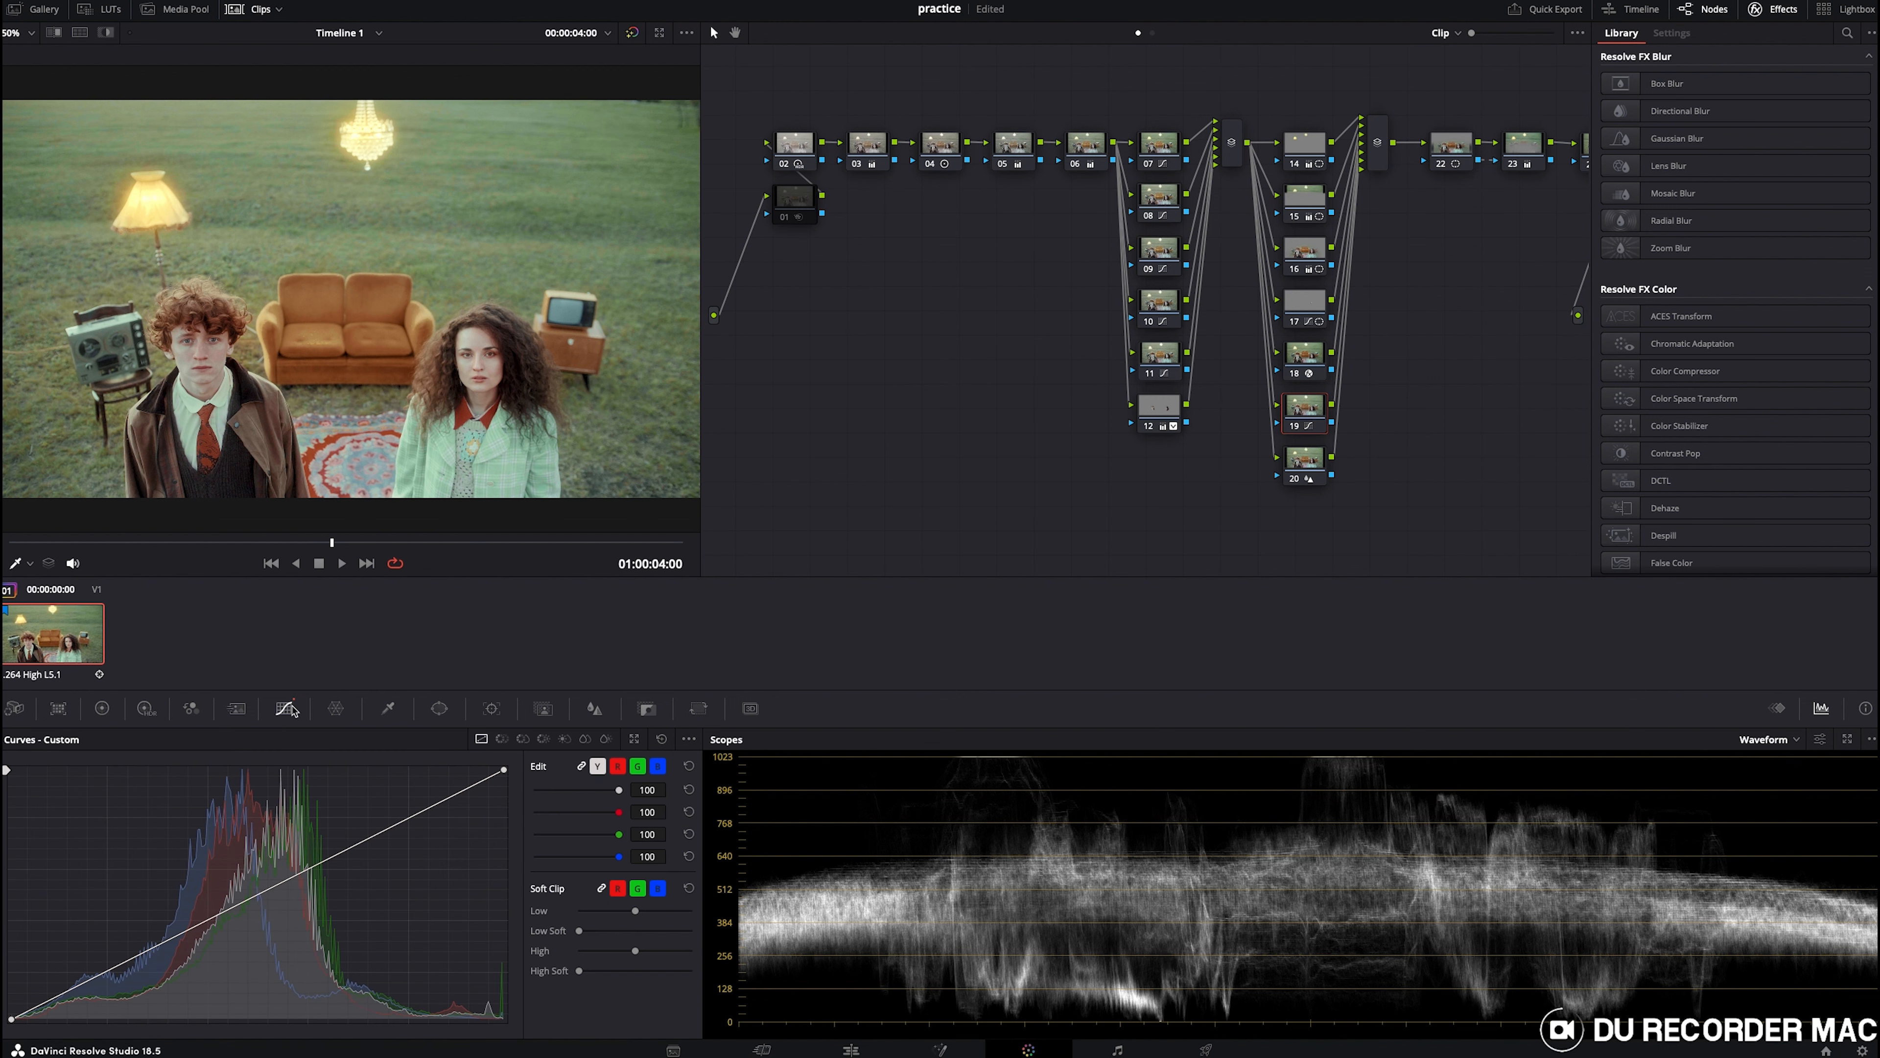
click(564, 740)
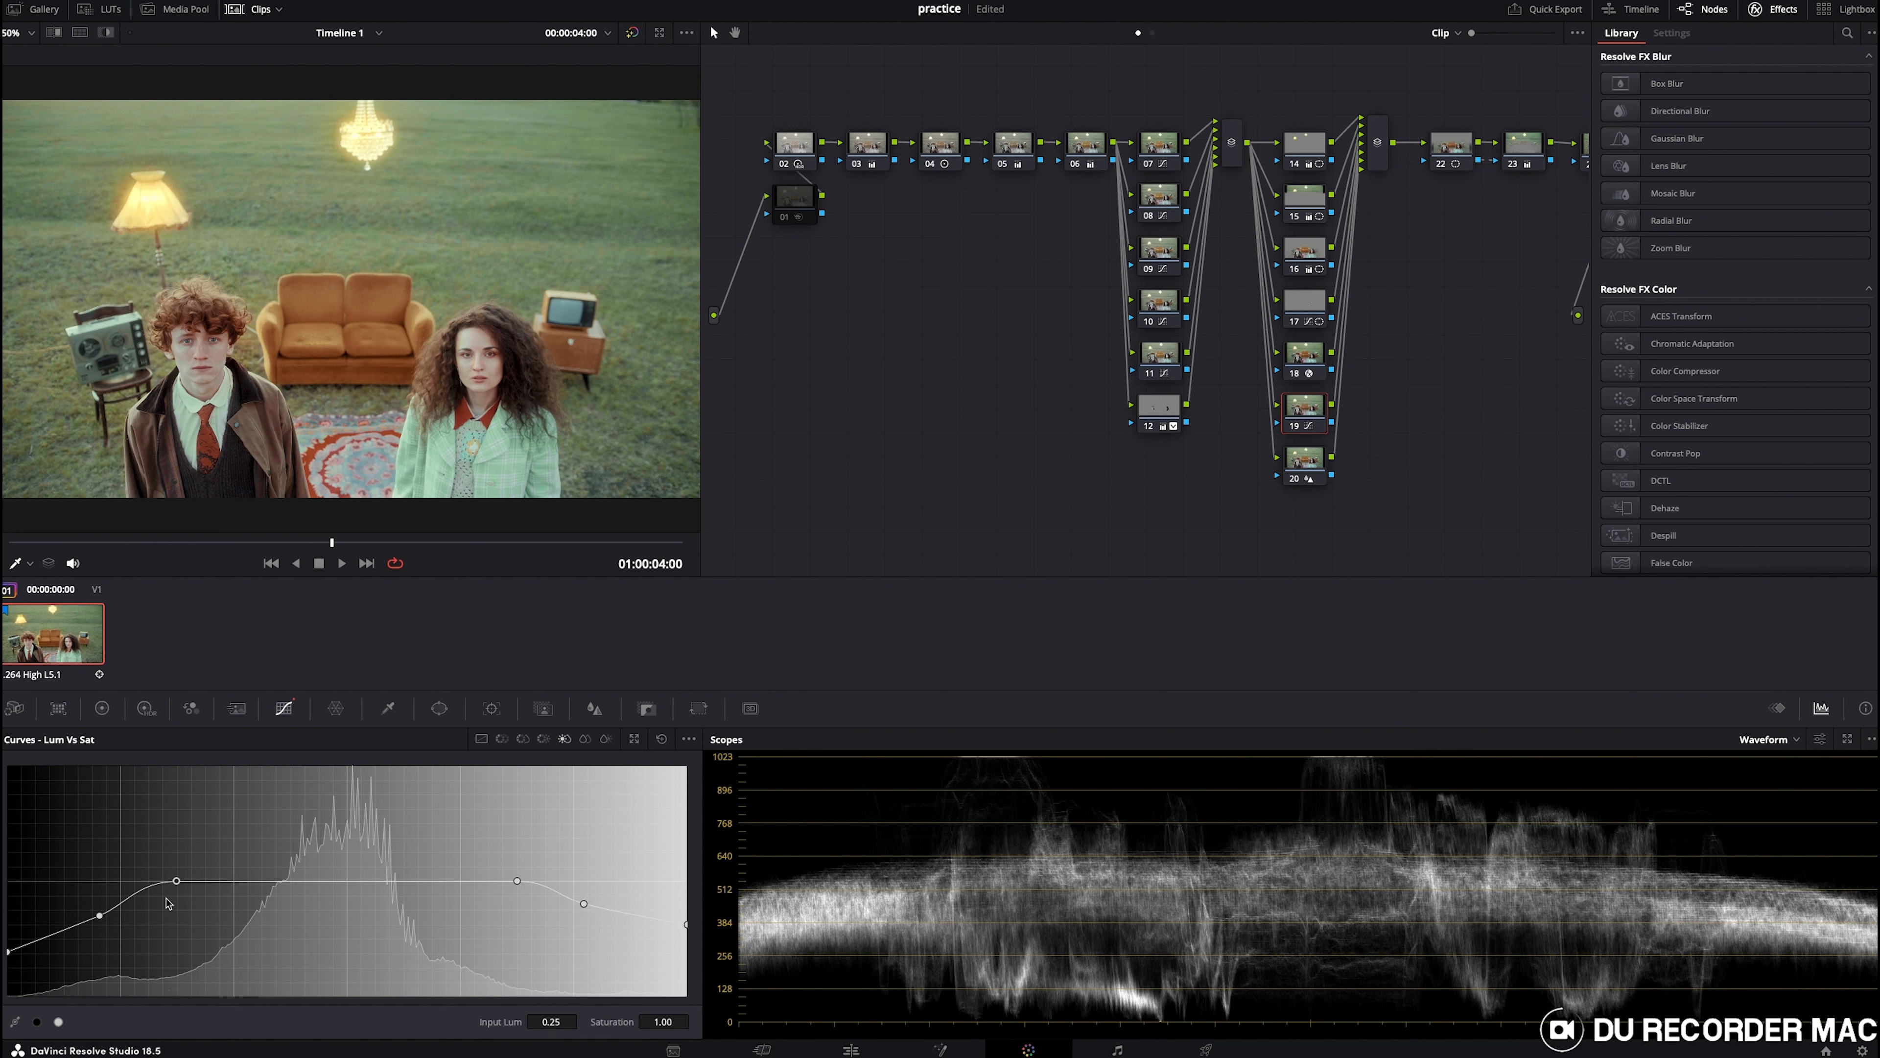
click(99, 916)
drag(581, 910, 577, 917)
- Review node 19's Lum vs Sat curve and node 20's Blur radius settings
click(1292, 427)
click(1291, 428)
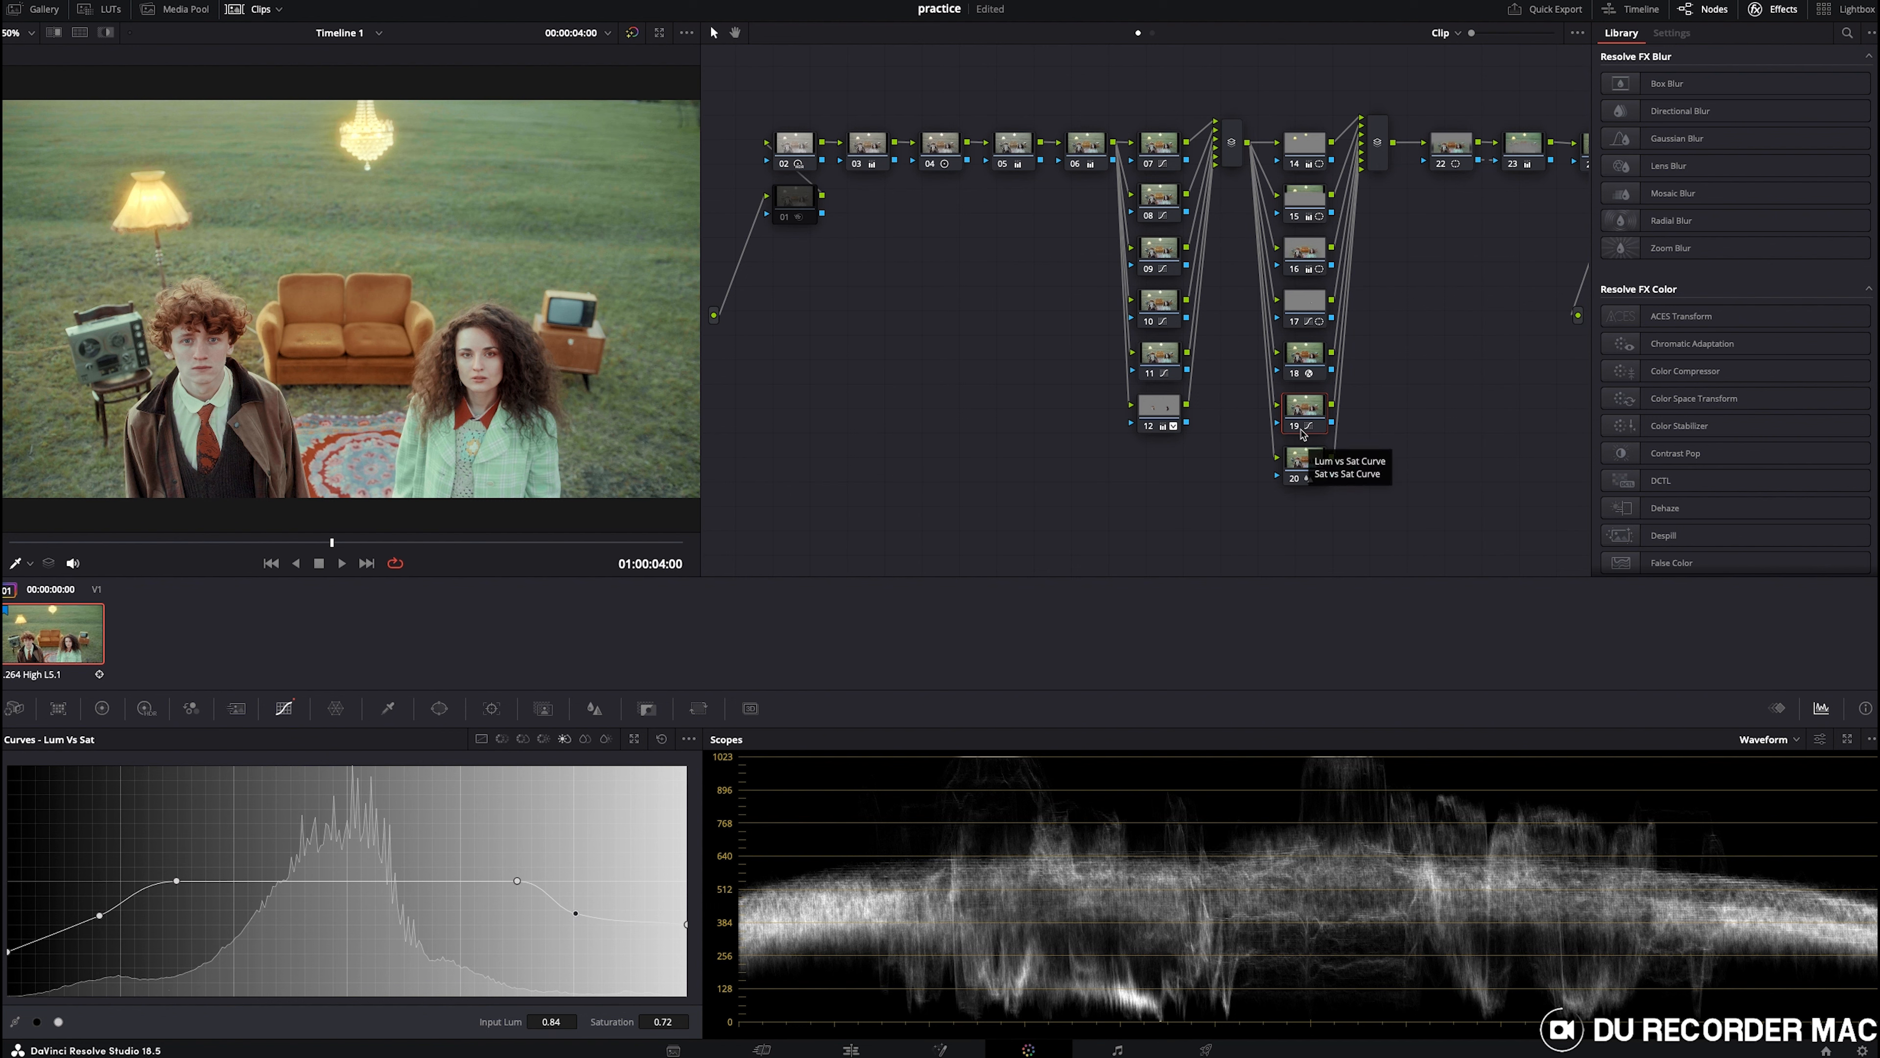
click(1307, 459)
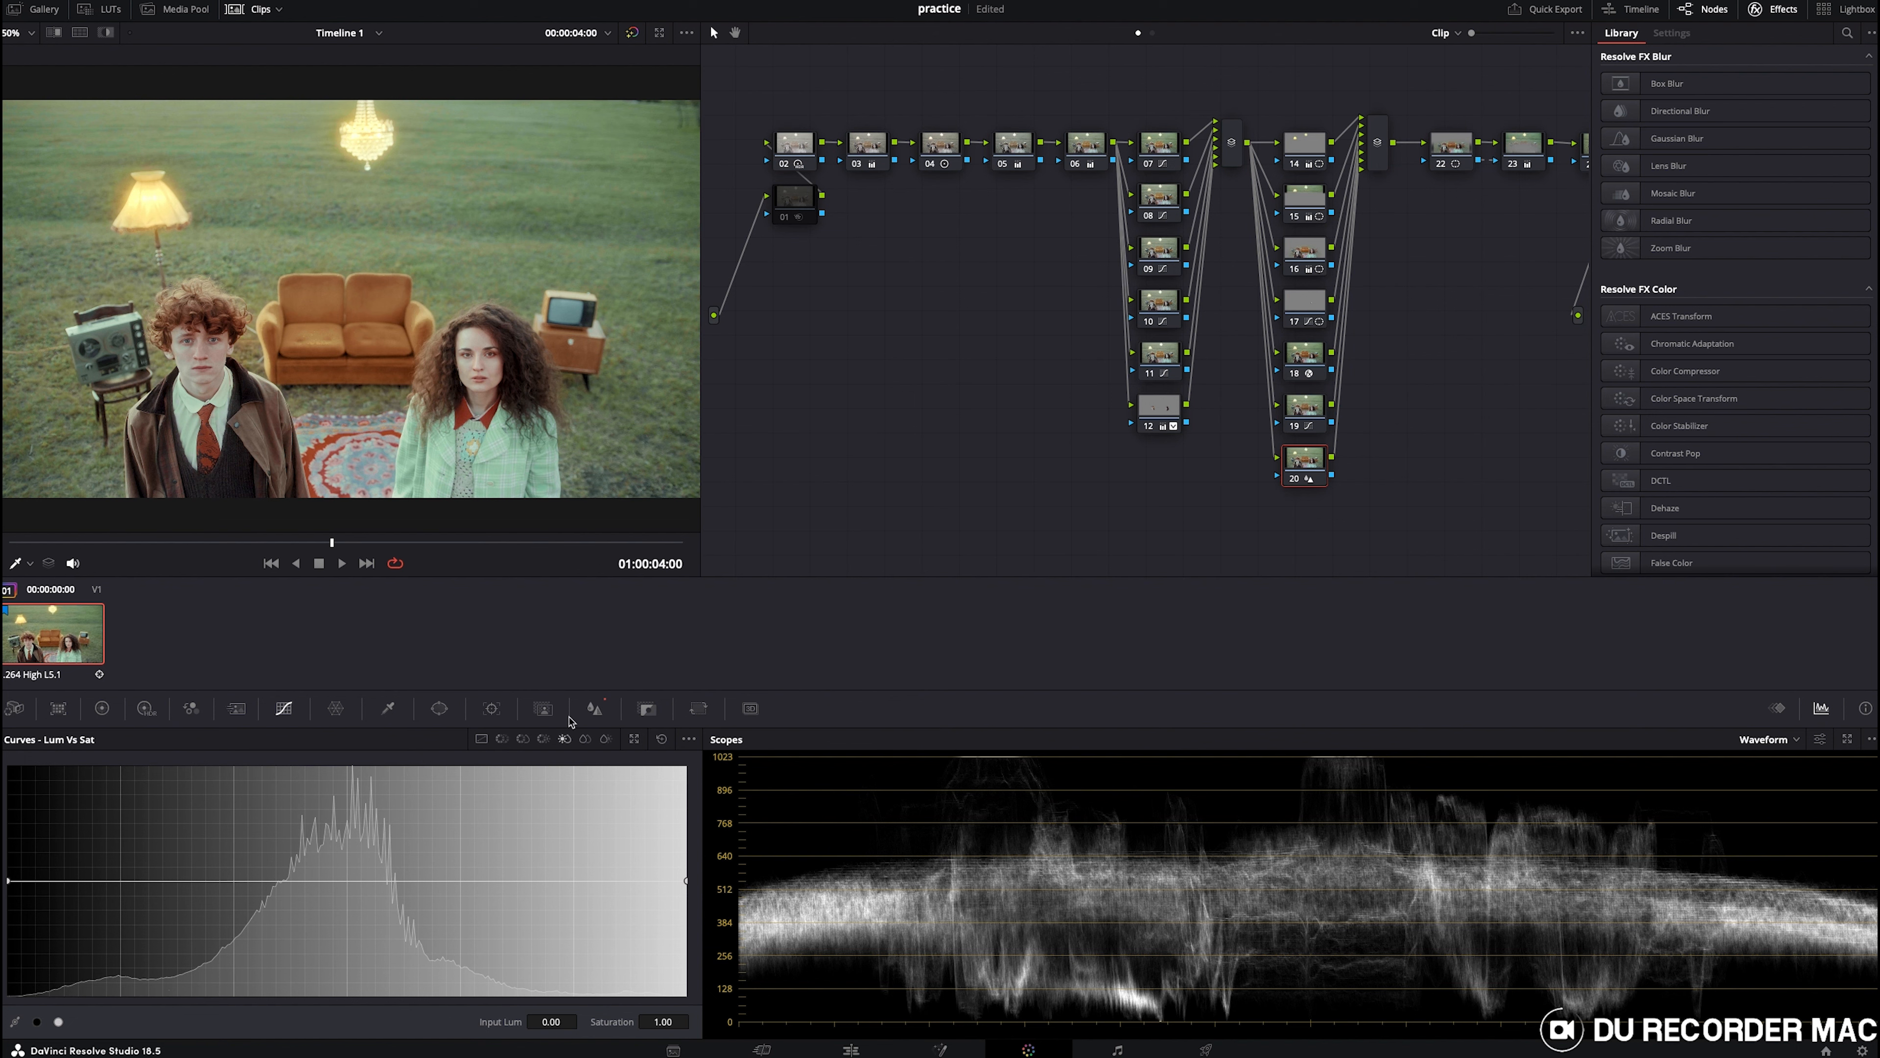
click(595, 709)
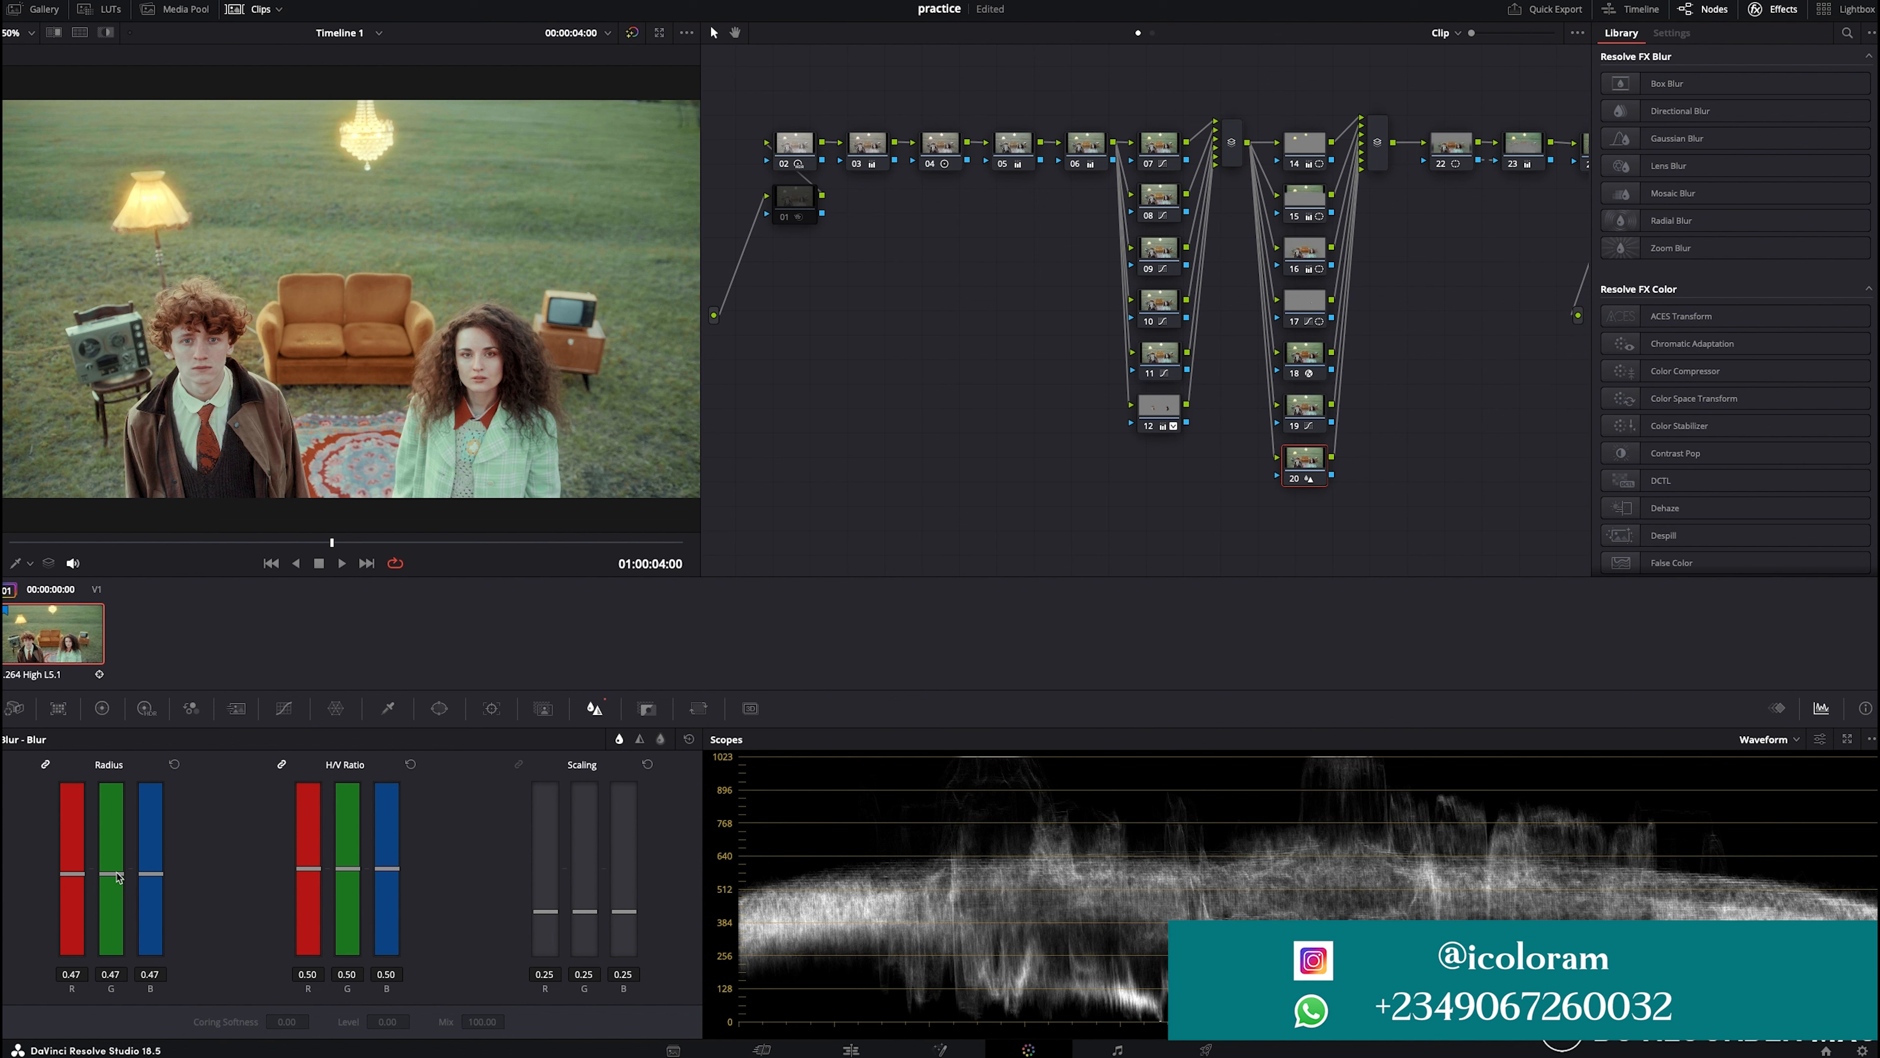
scroll(386, 467, up, 5)
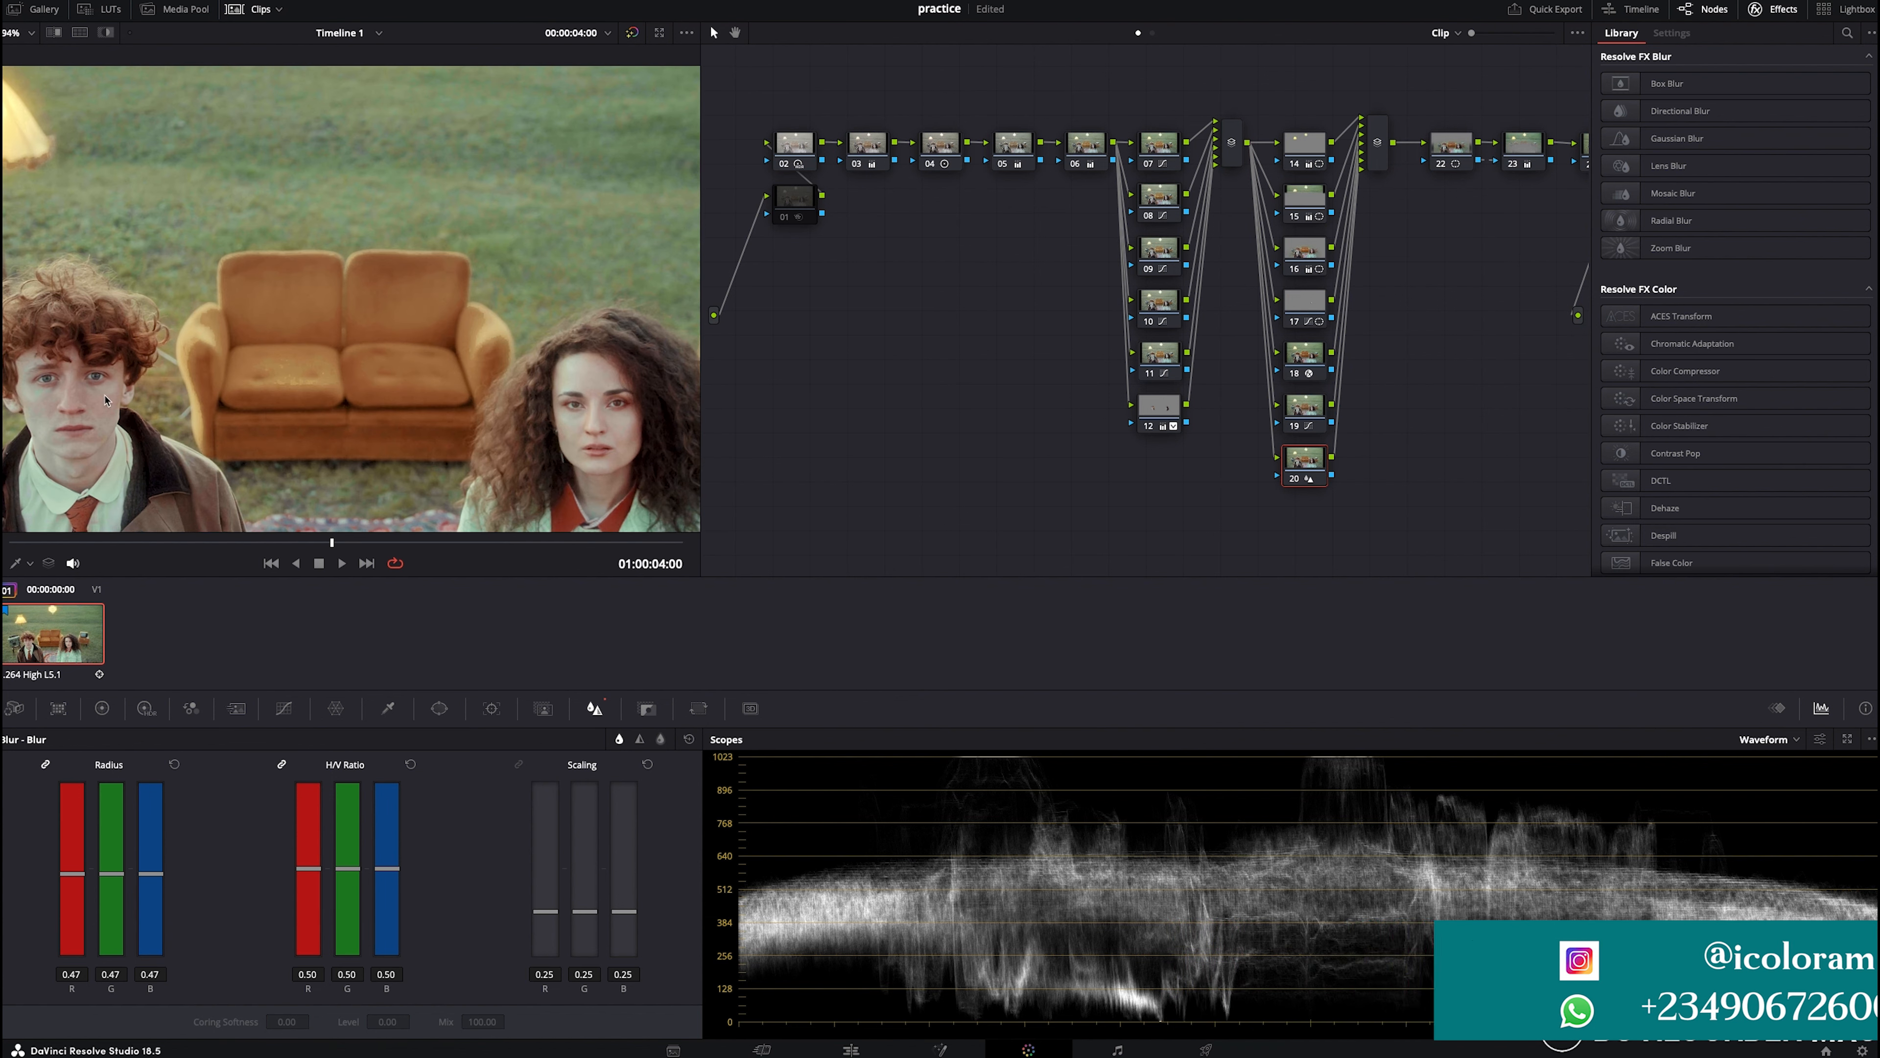
- Select node 12 and set its Mid/Detail to -26 in the primary color wheels
click(1162, 407)
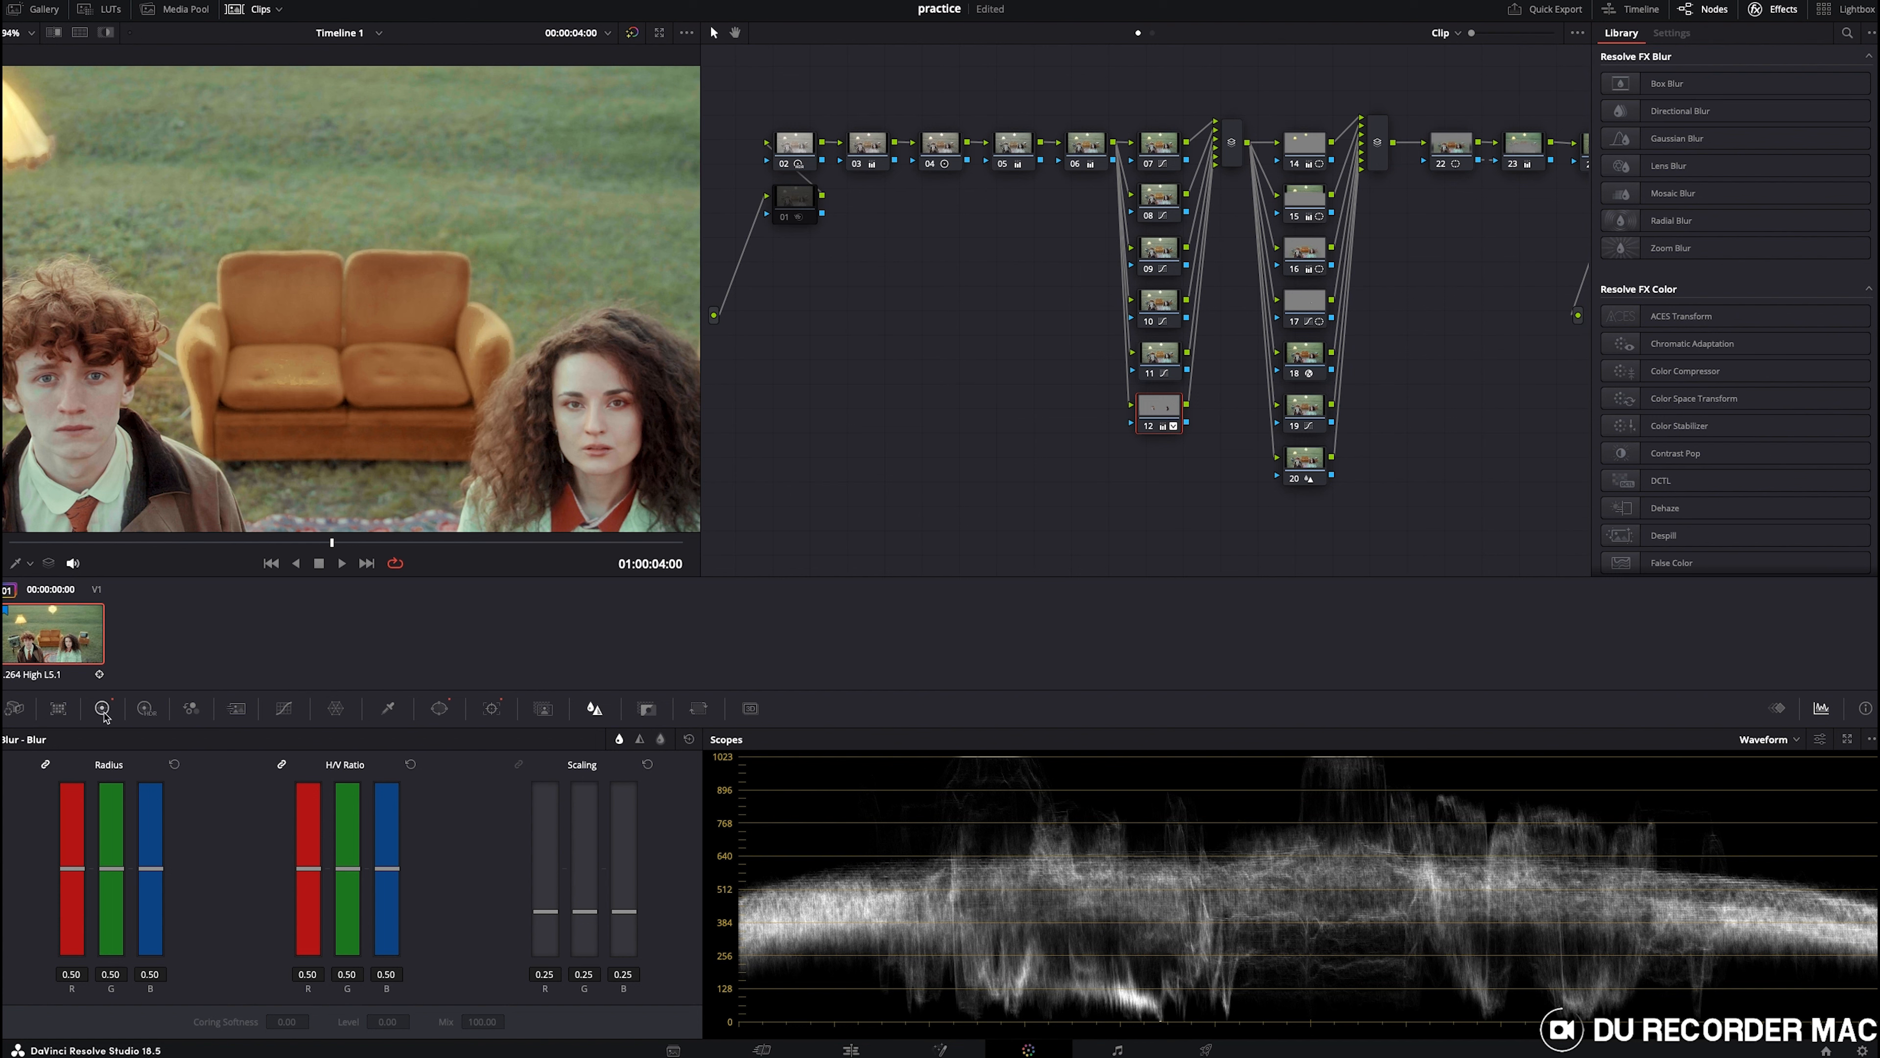
click(103, 709)
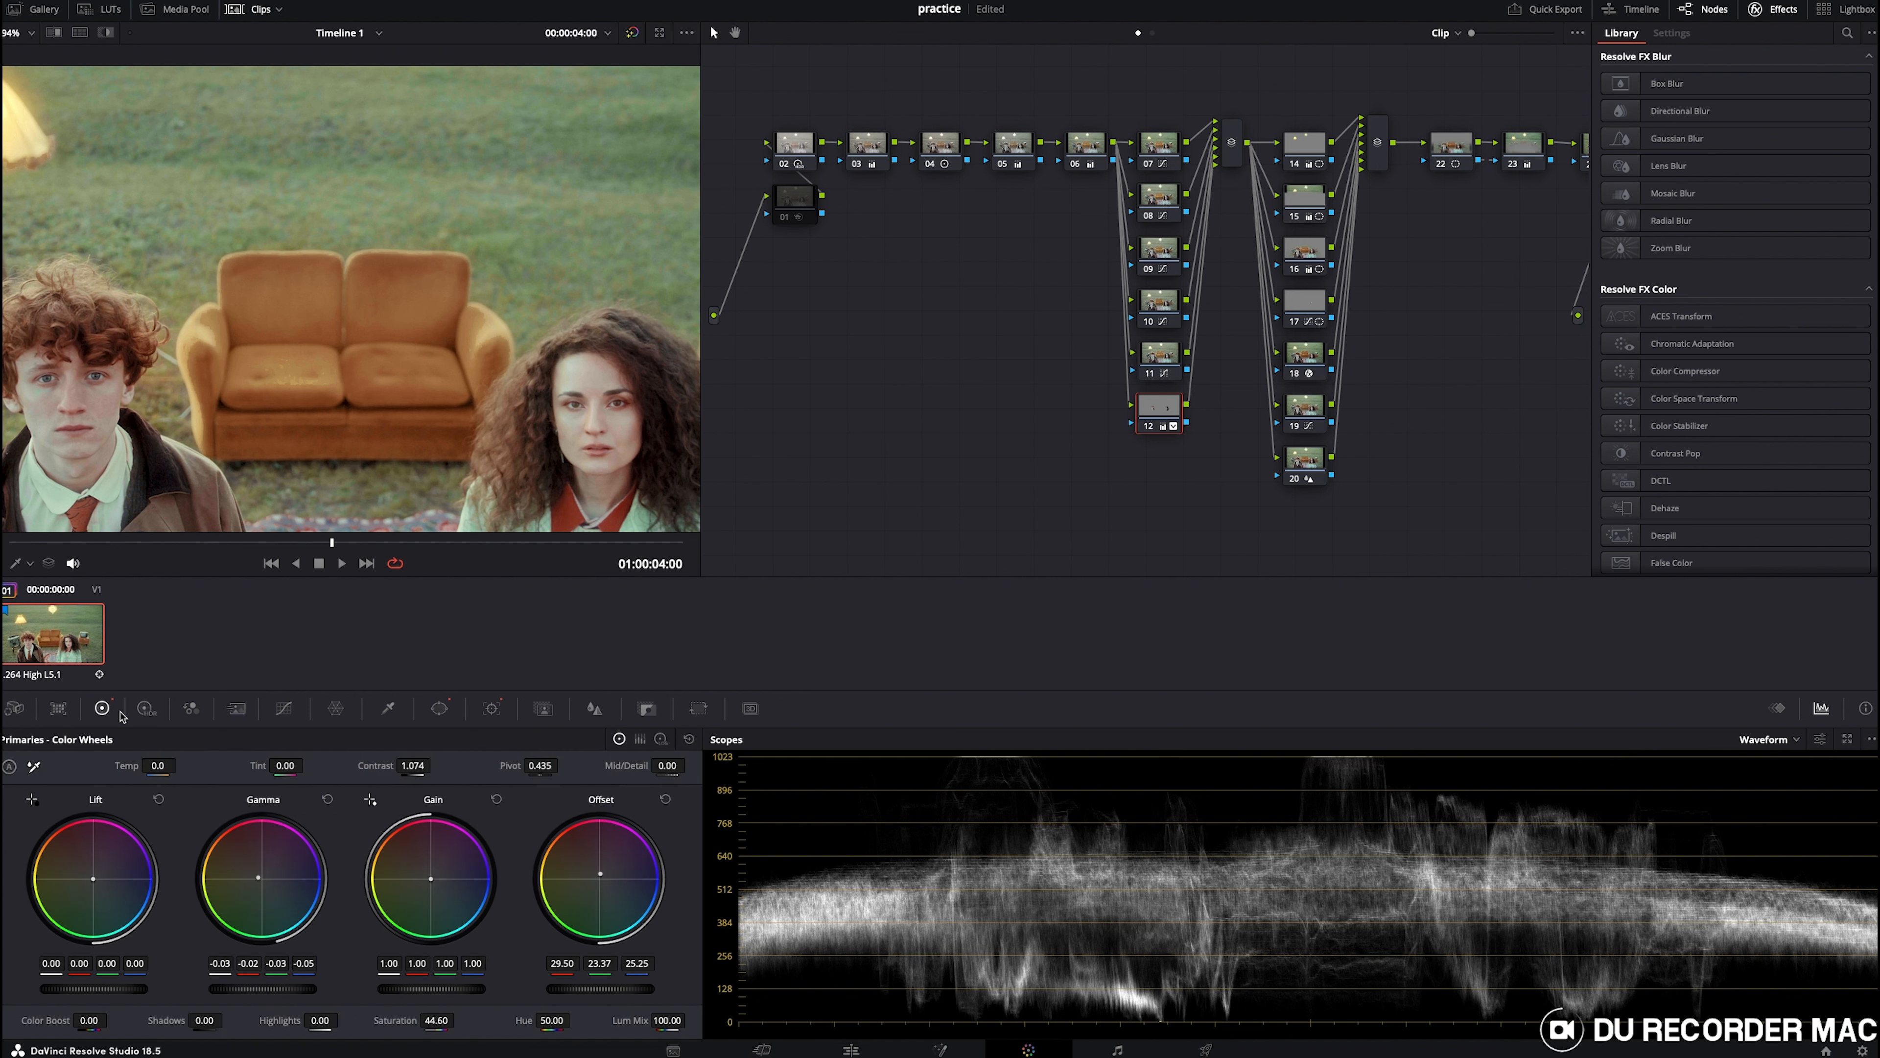
drag(626, 765, 574, 766)
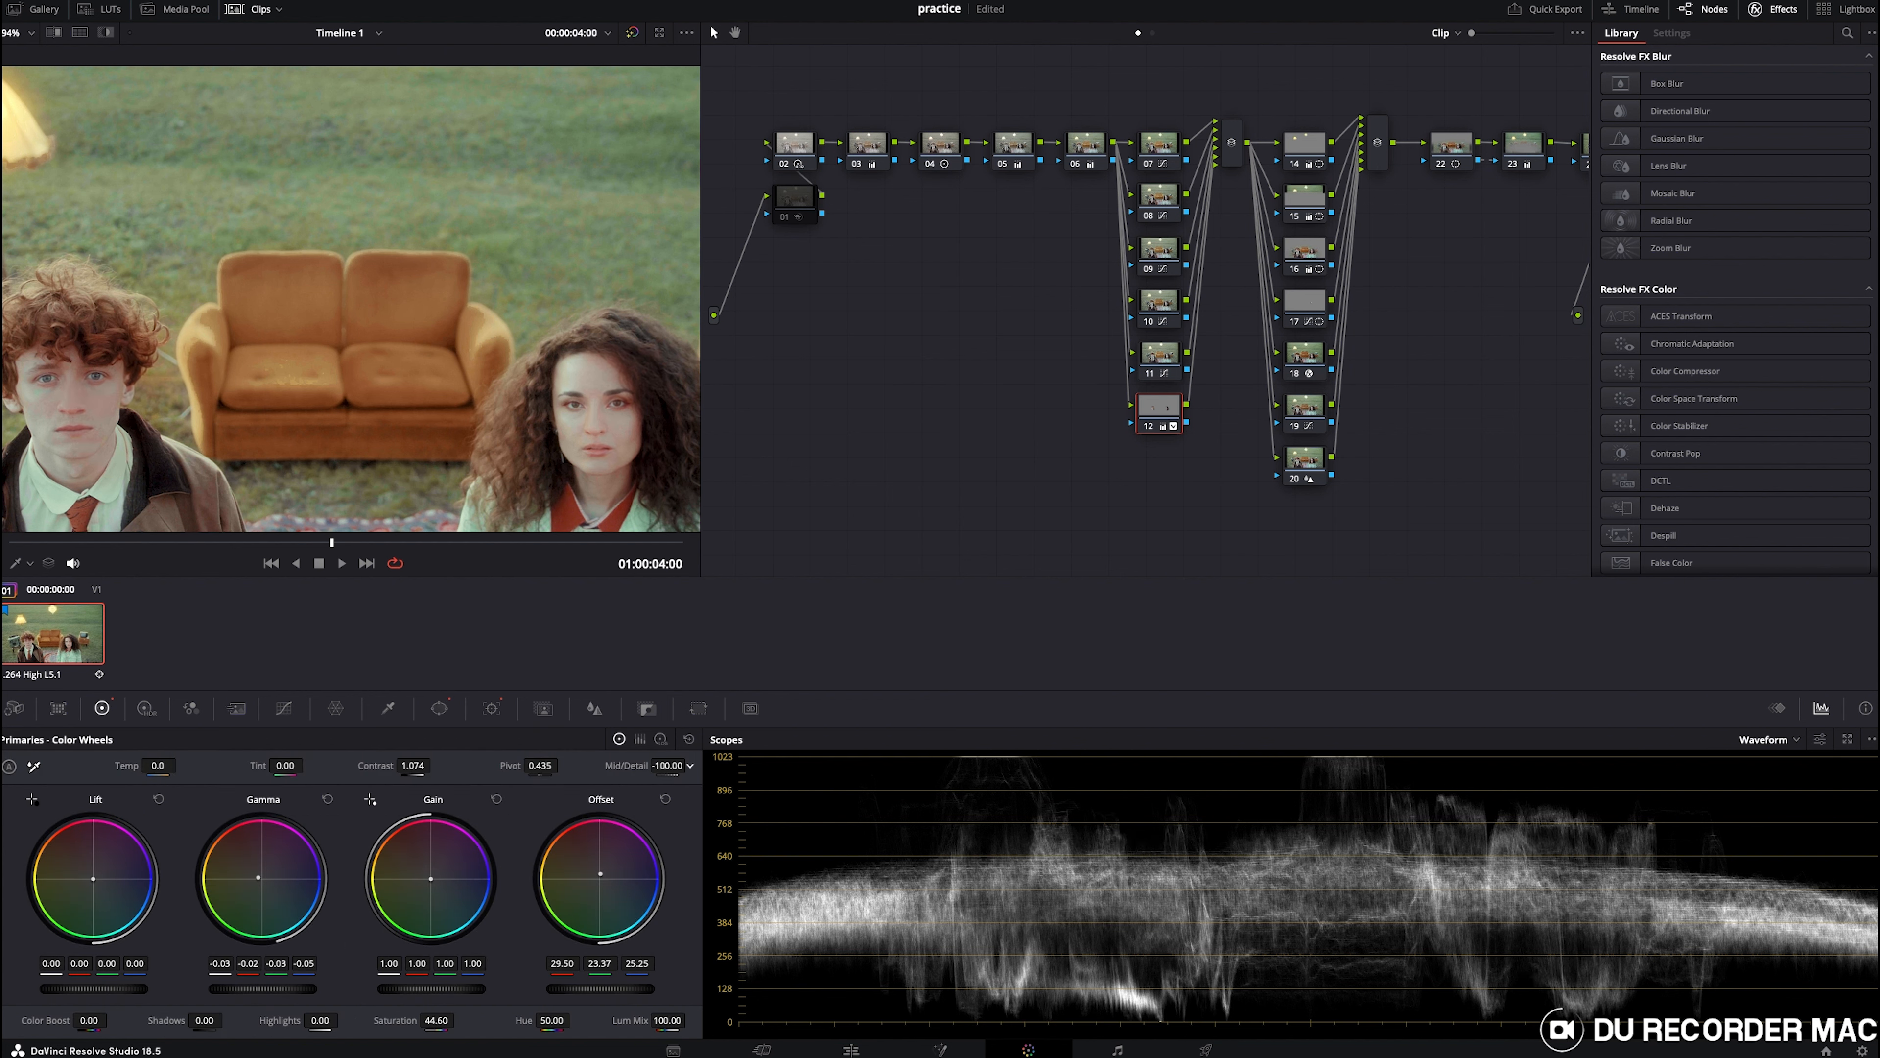
double_click(615, 764)
drag(628, 764, 602, 764)
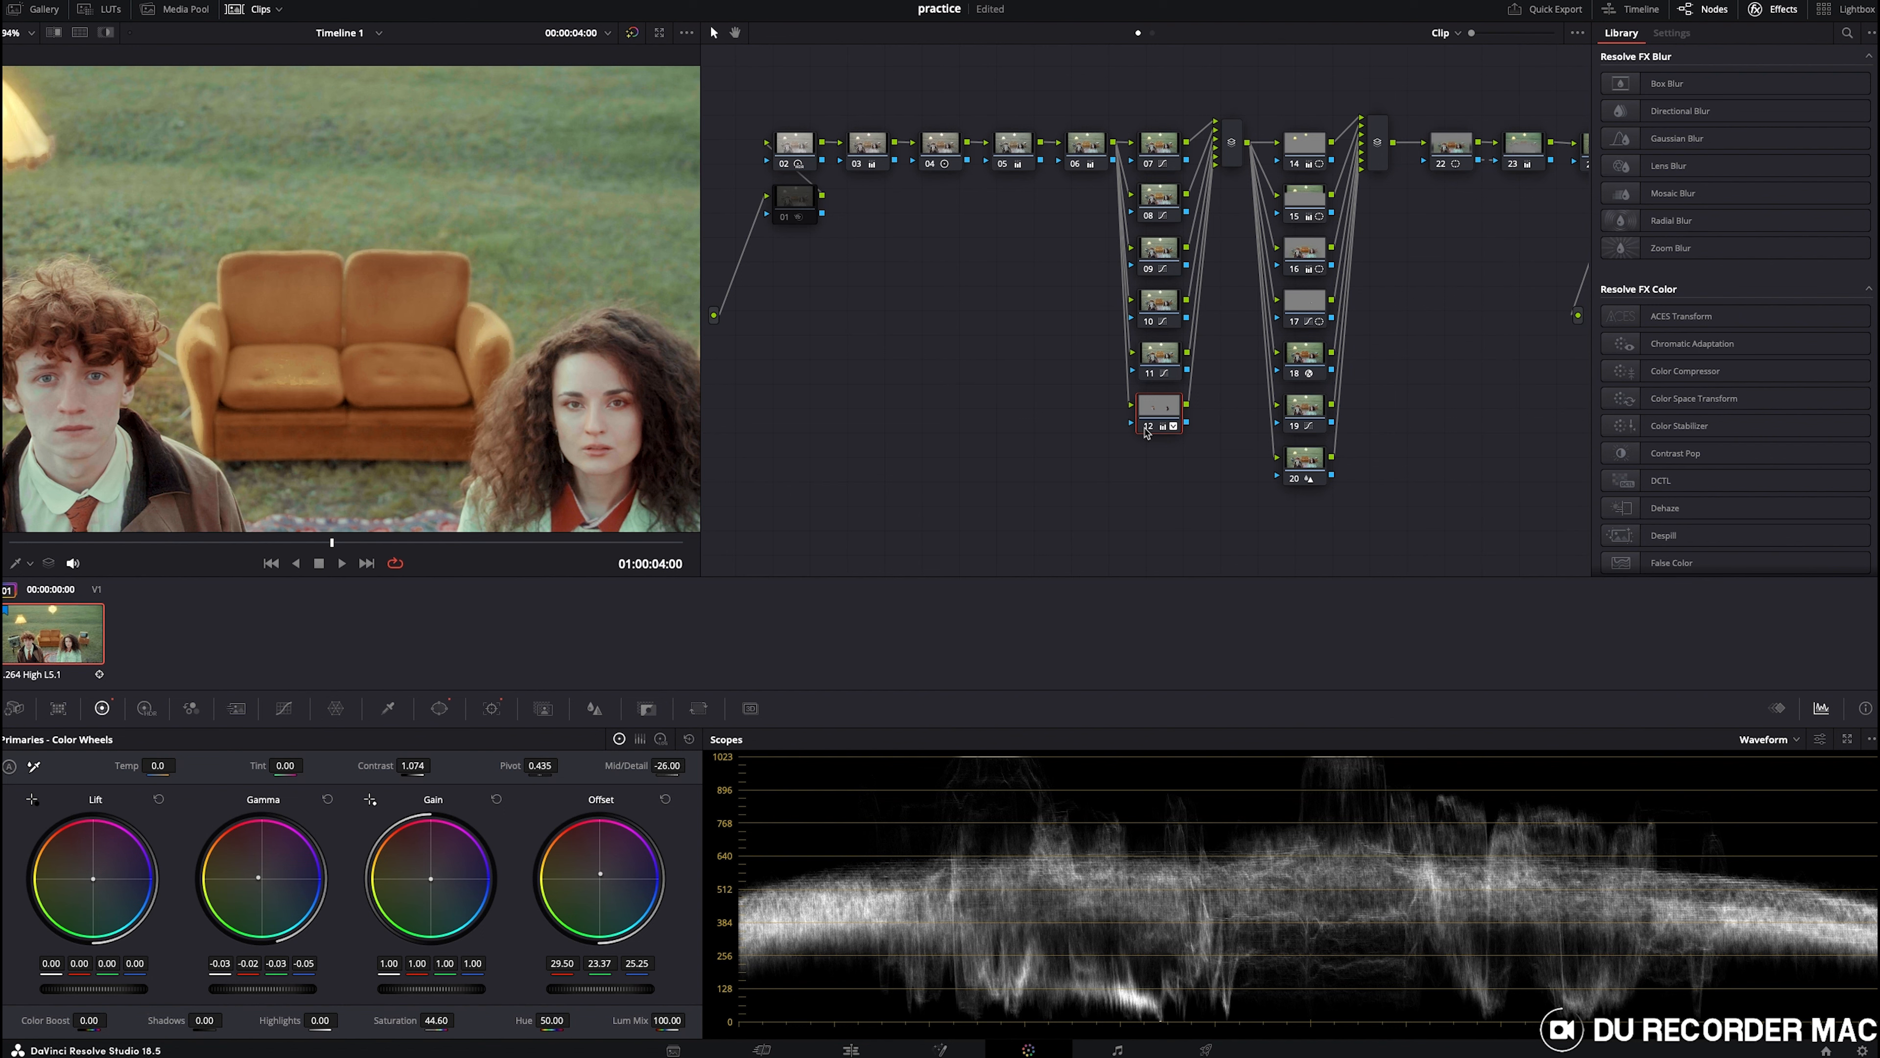
- Select node 22 and inspect its circular window shape and transform settings
click(1148, 427)
click(1454, 149)
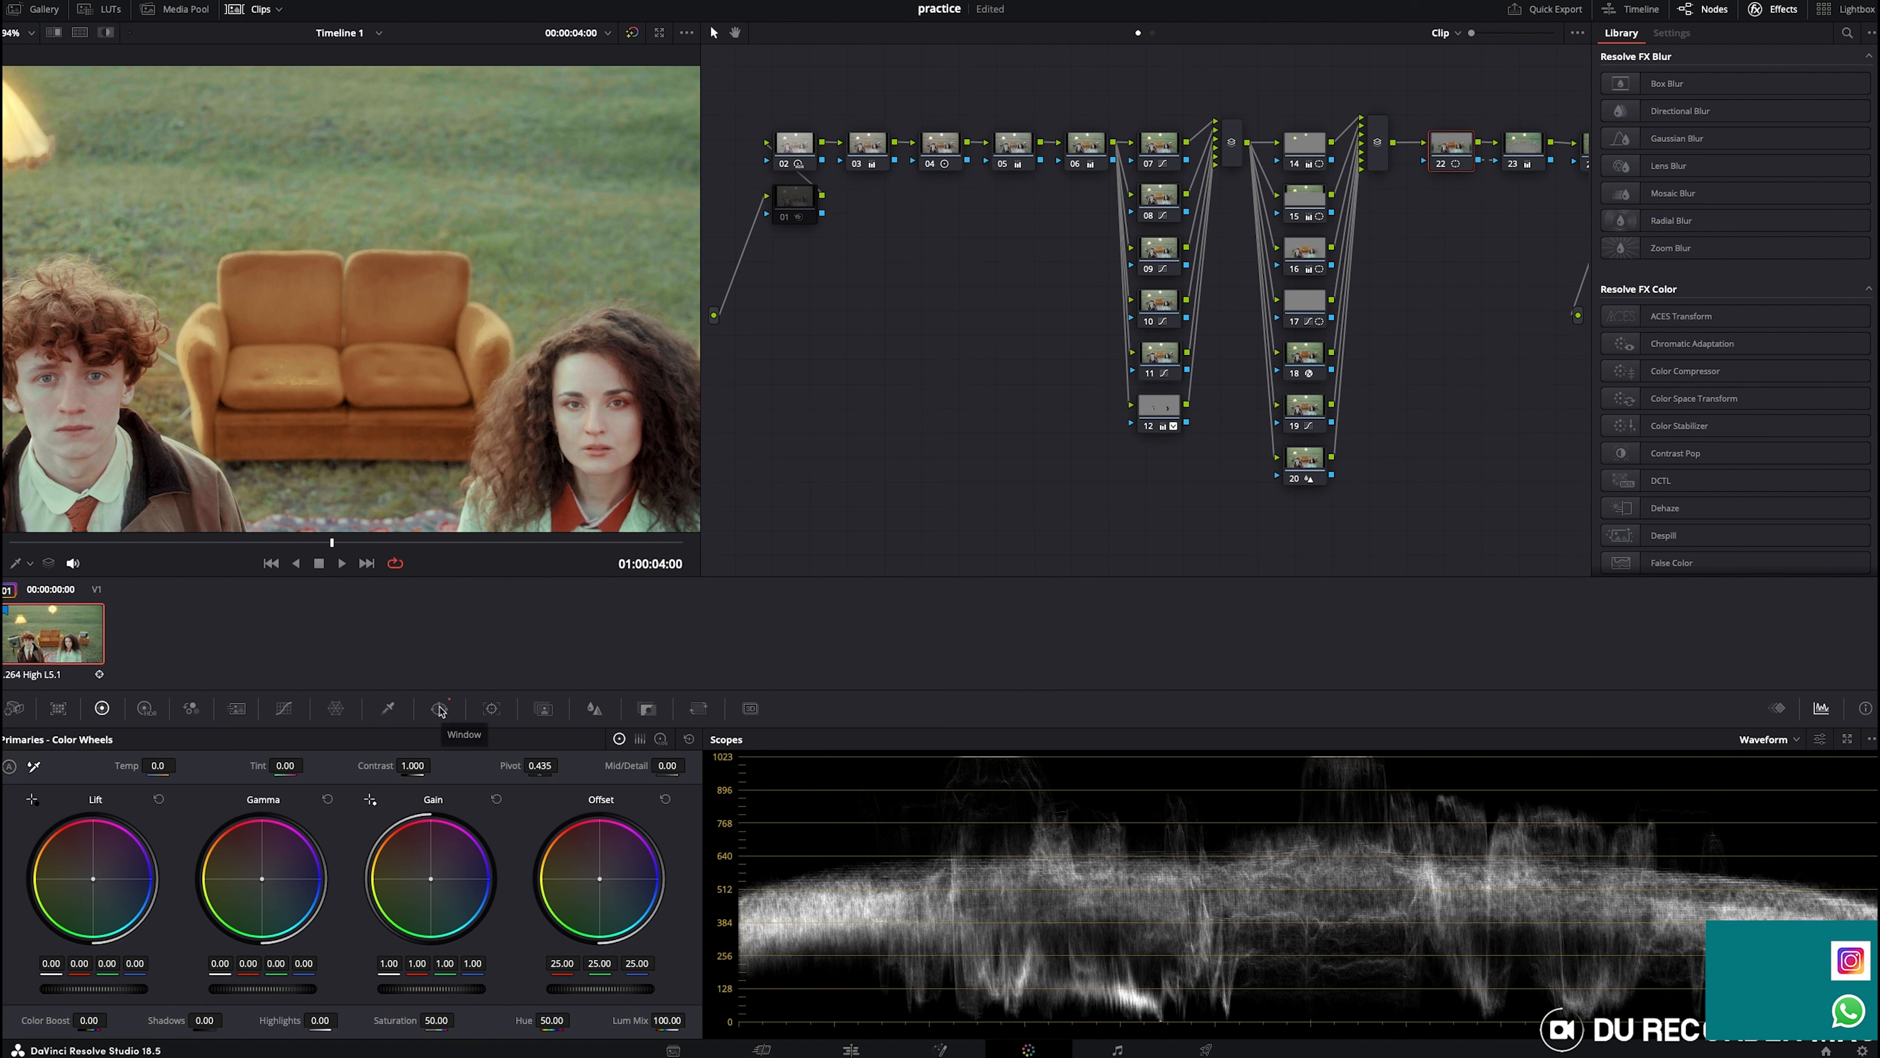
click(440, 709)
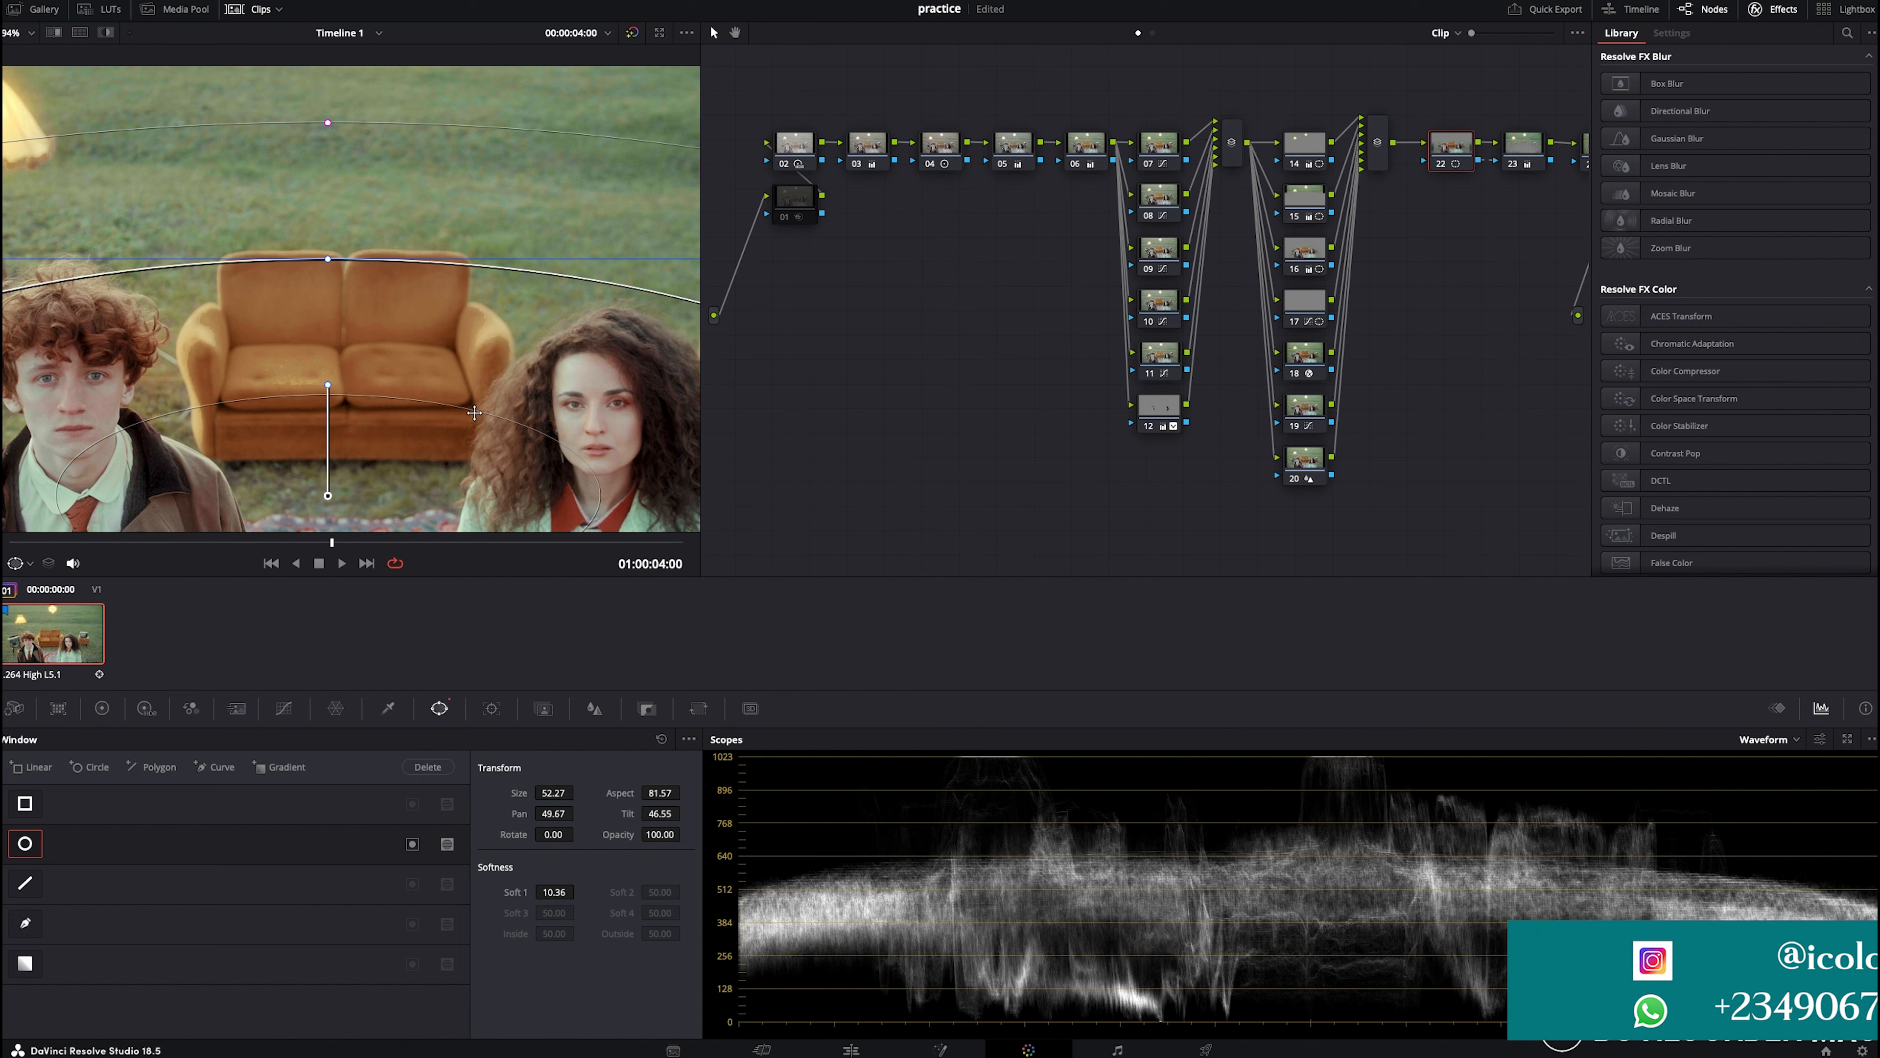
scroll(474, 413, down, 5)
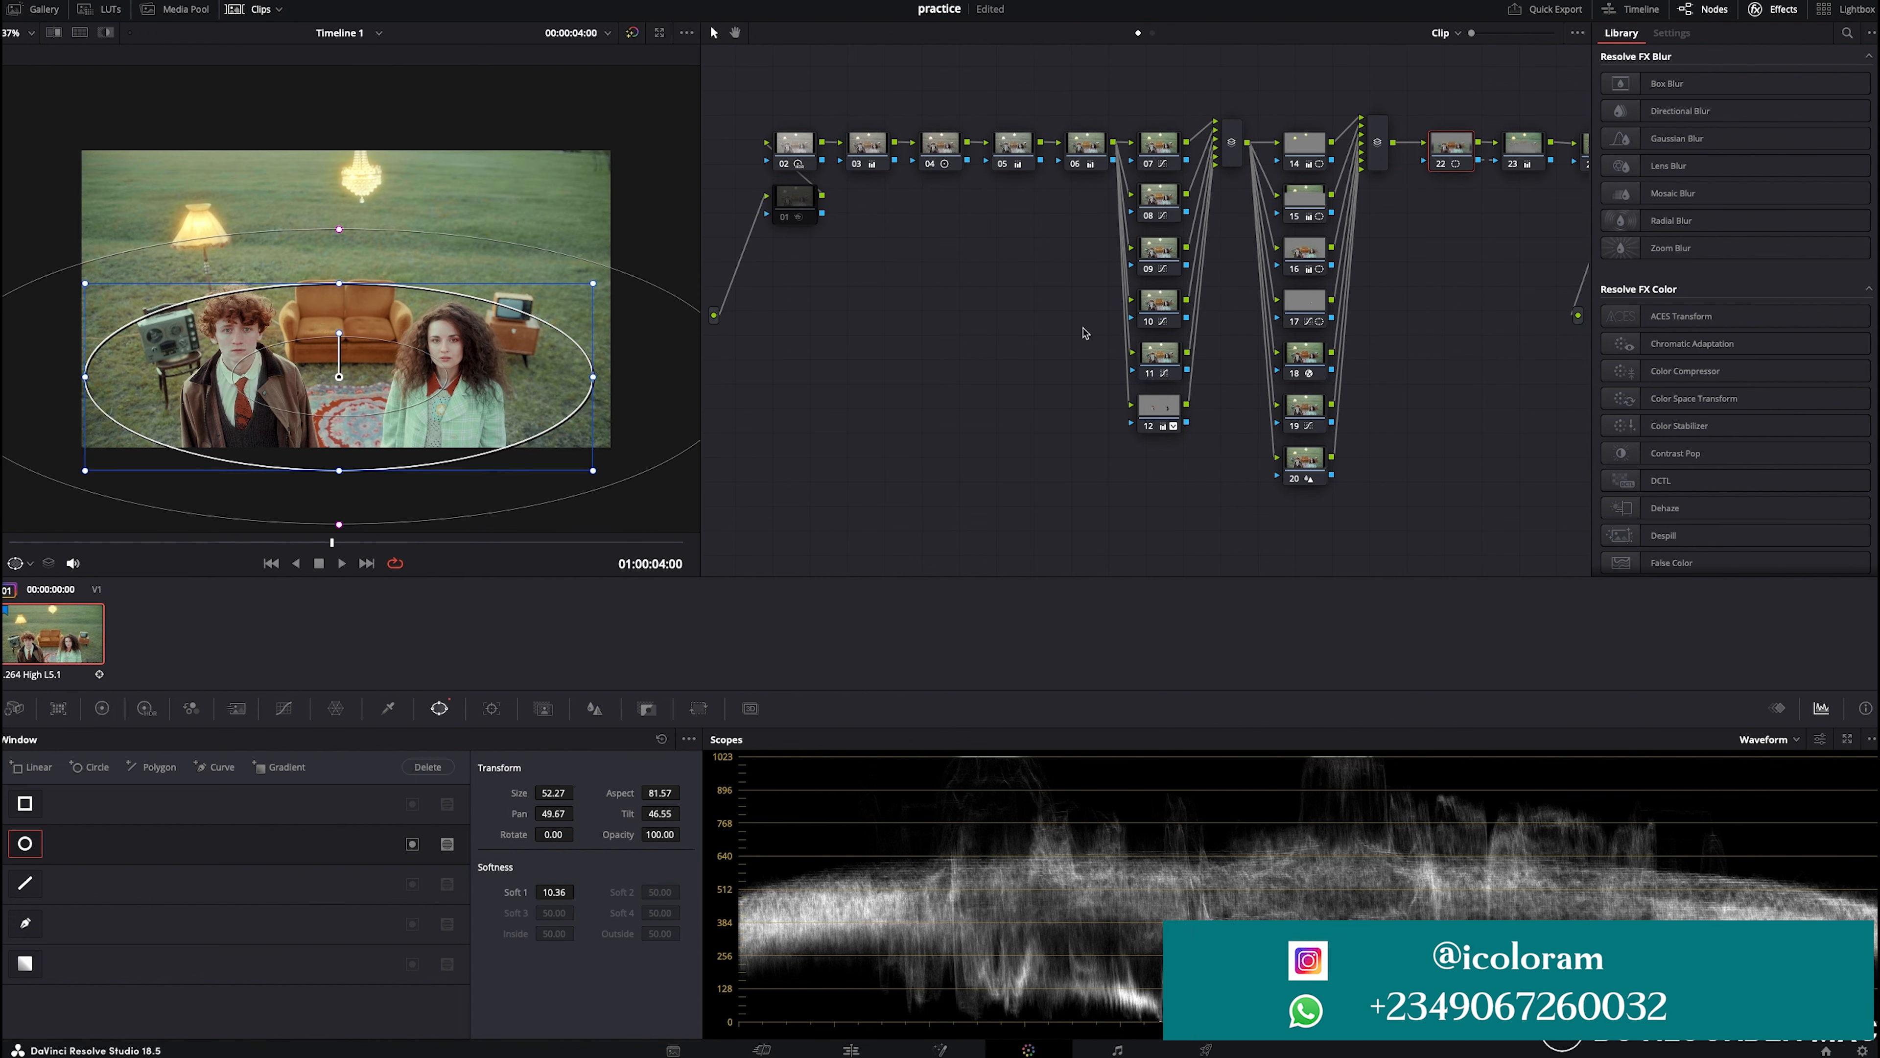
- Toggle nodes 23 and 24 off and on to compare their effect on the image
click(1777, 11)
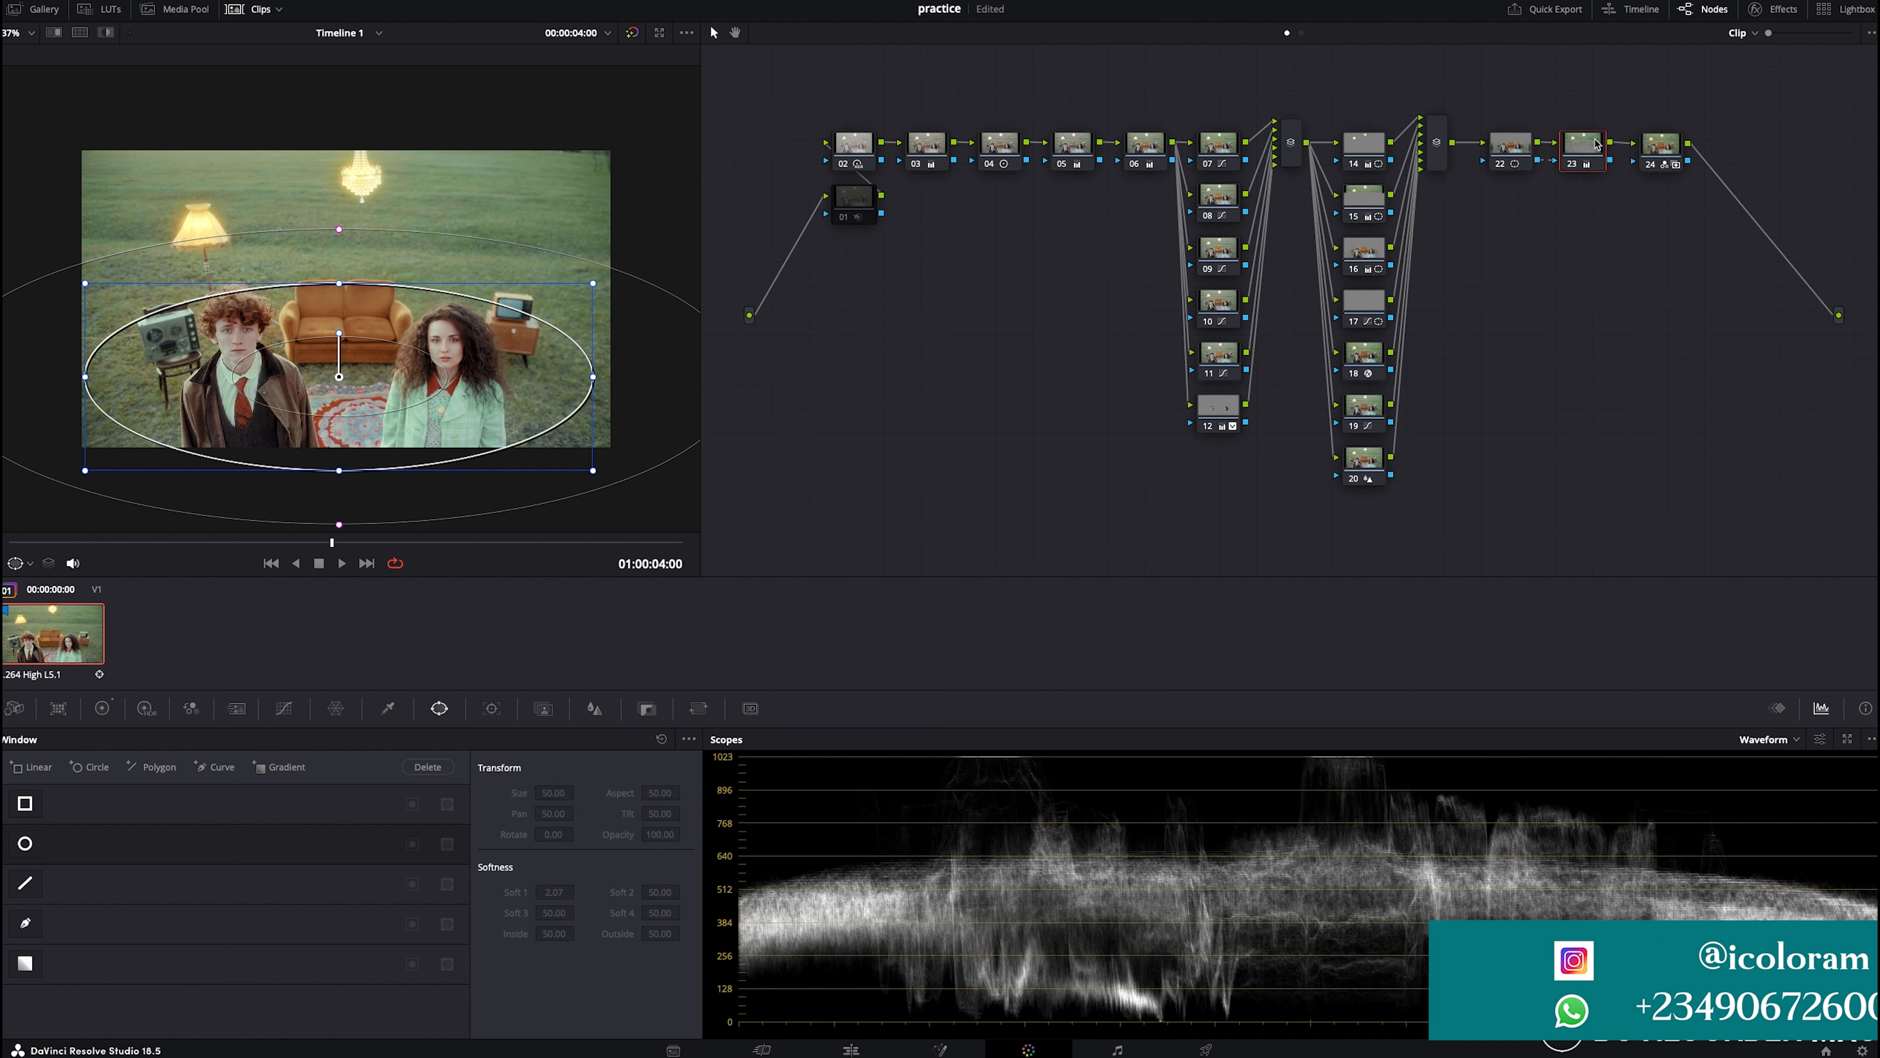
click(1576, 170)
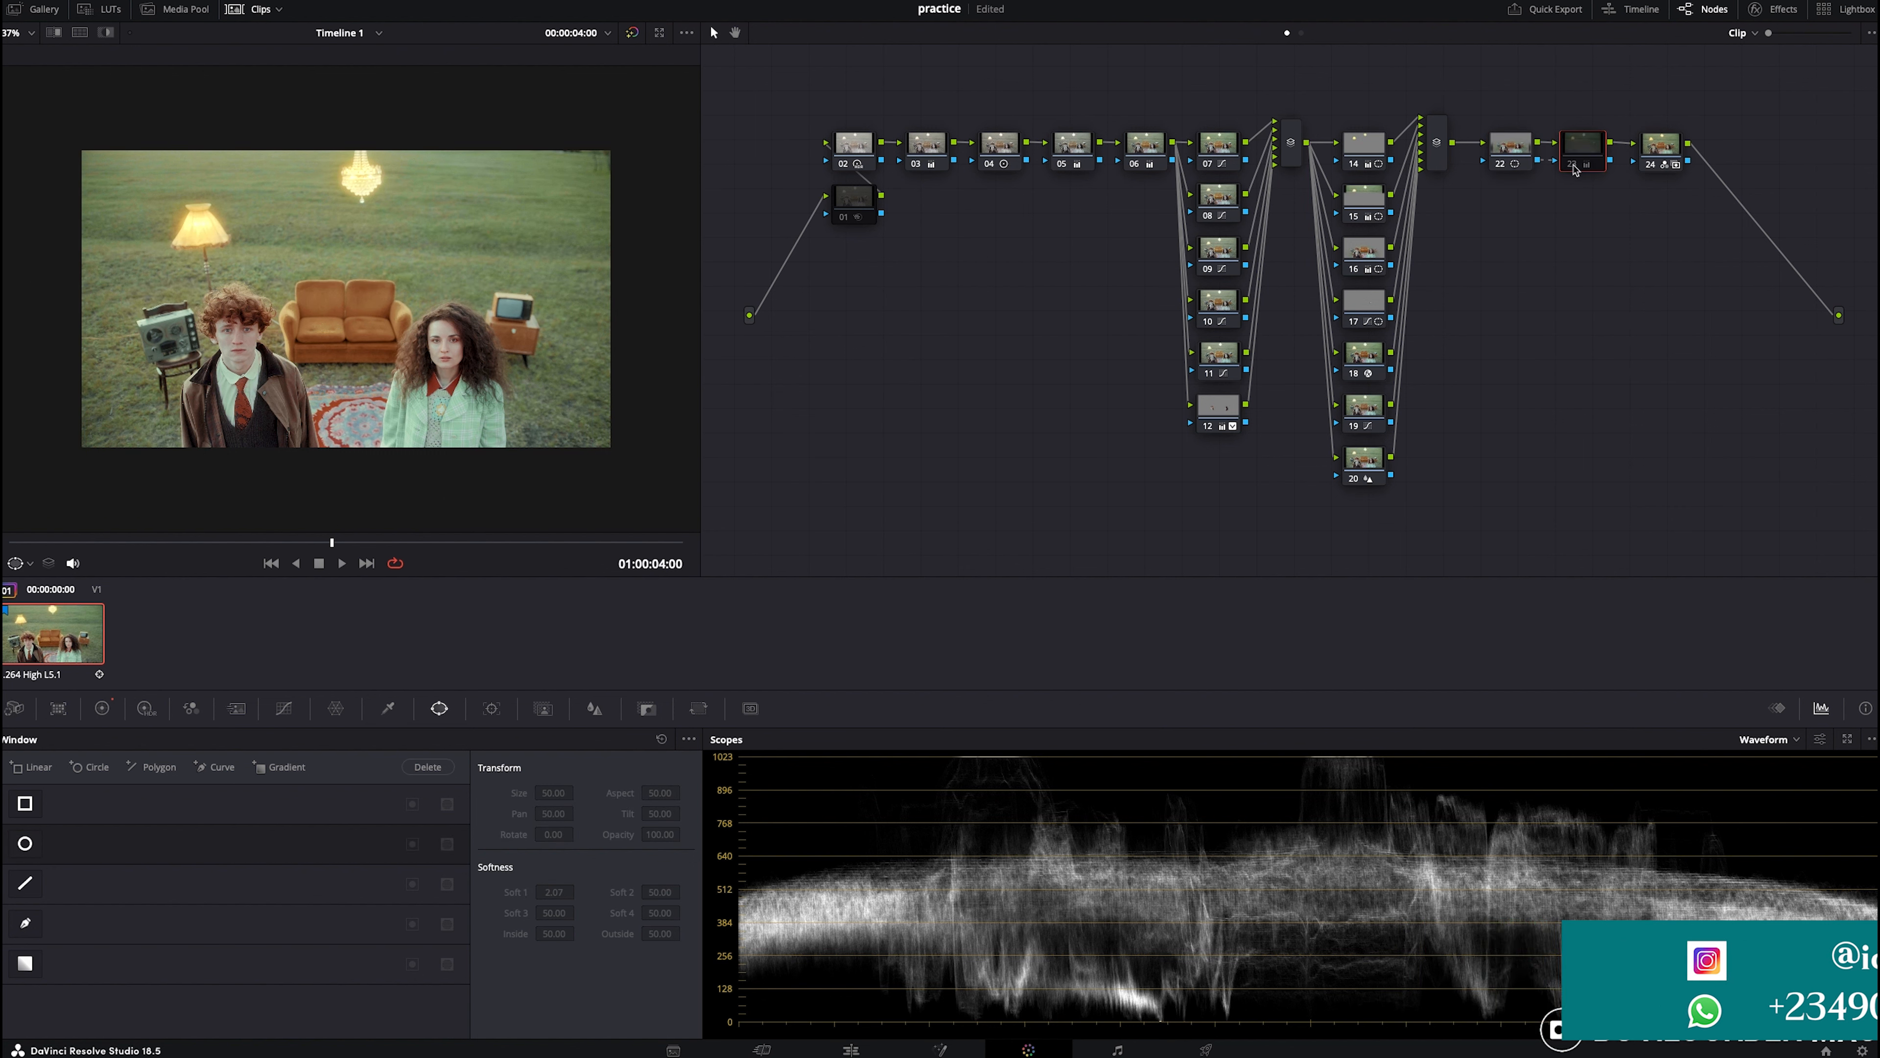
key(ctrl+d)
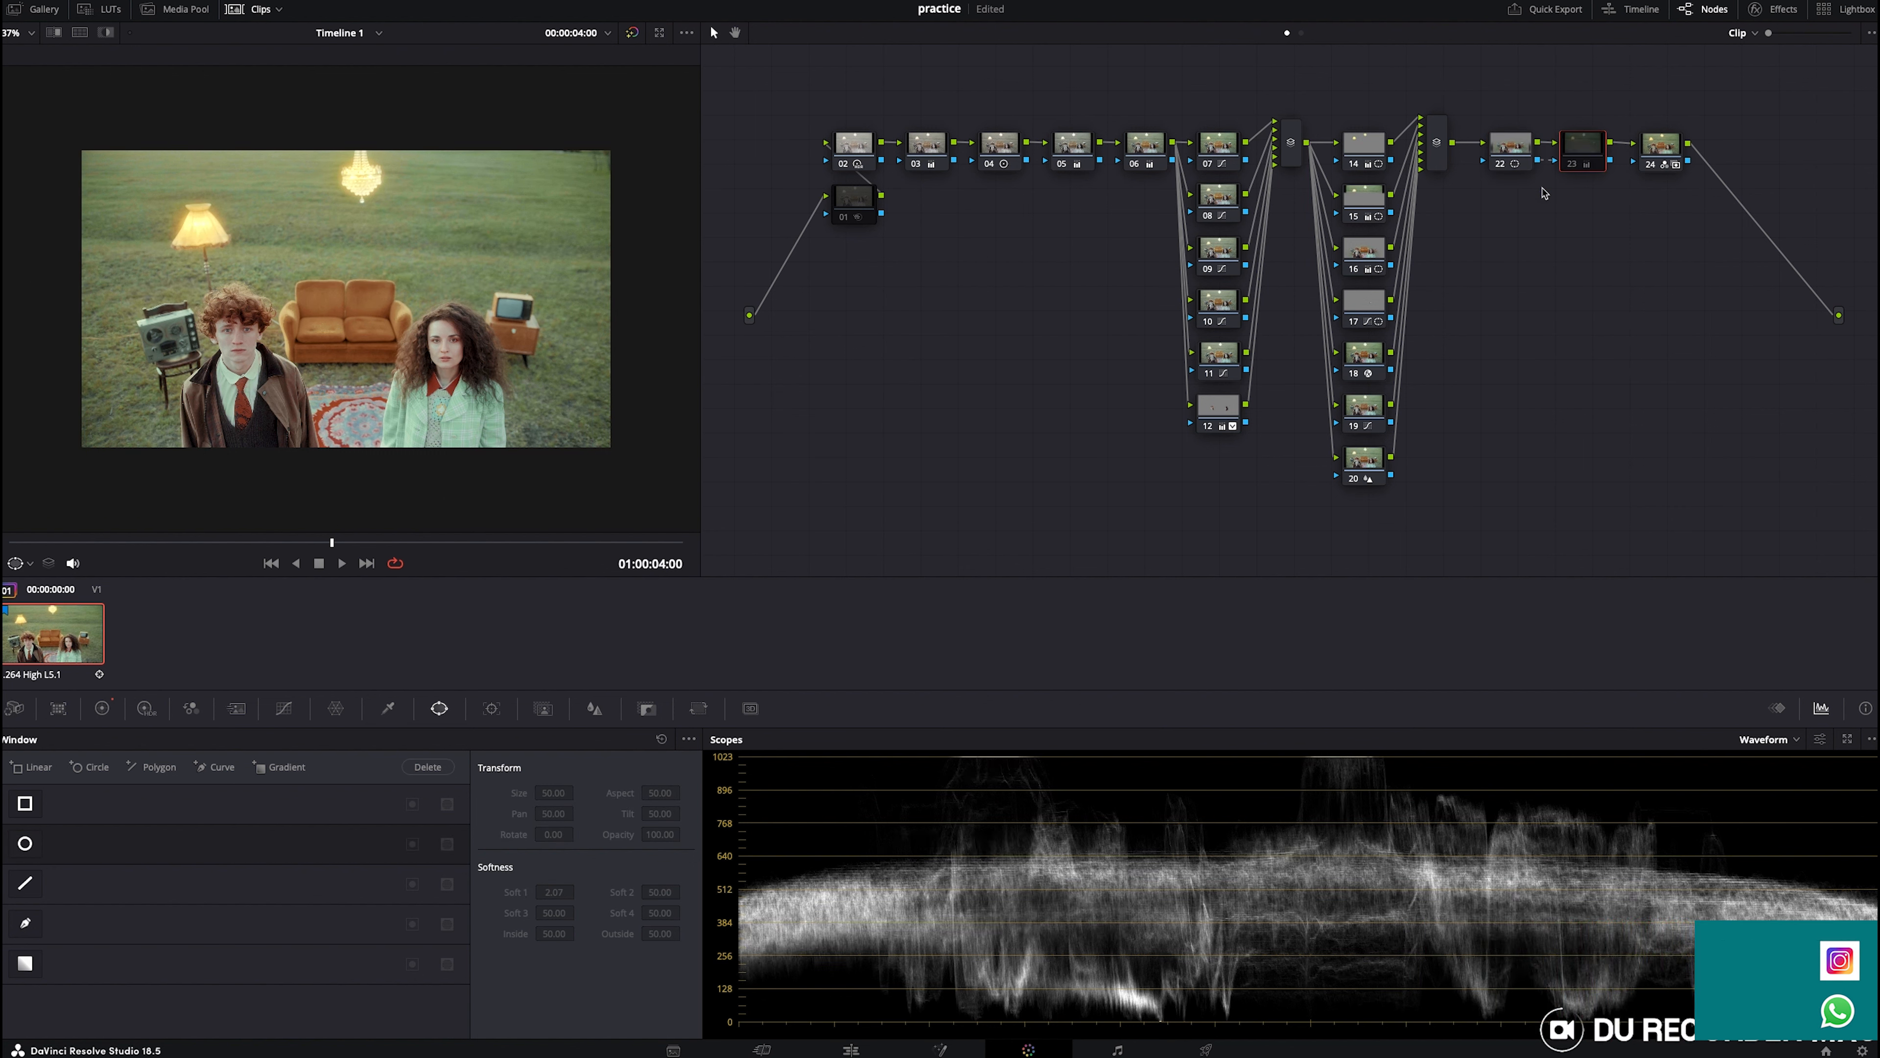
key(ctrl+d)
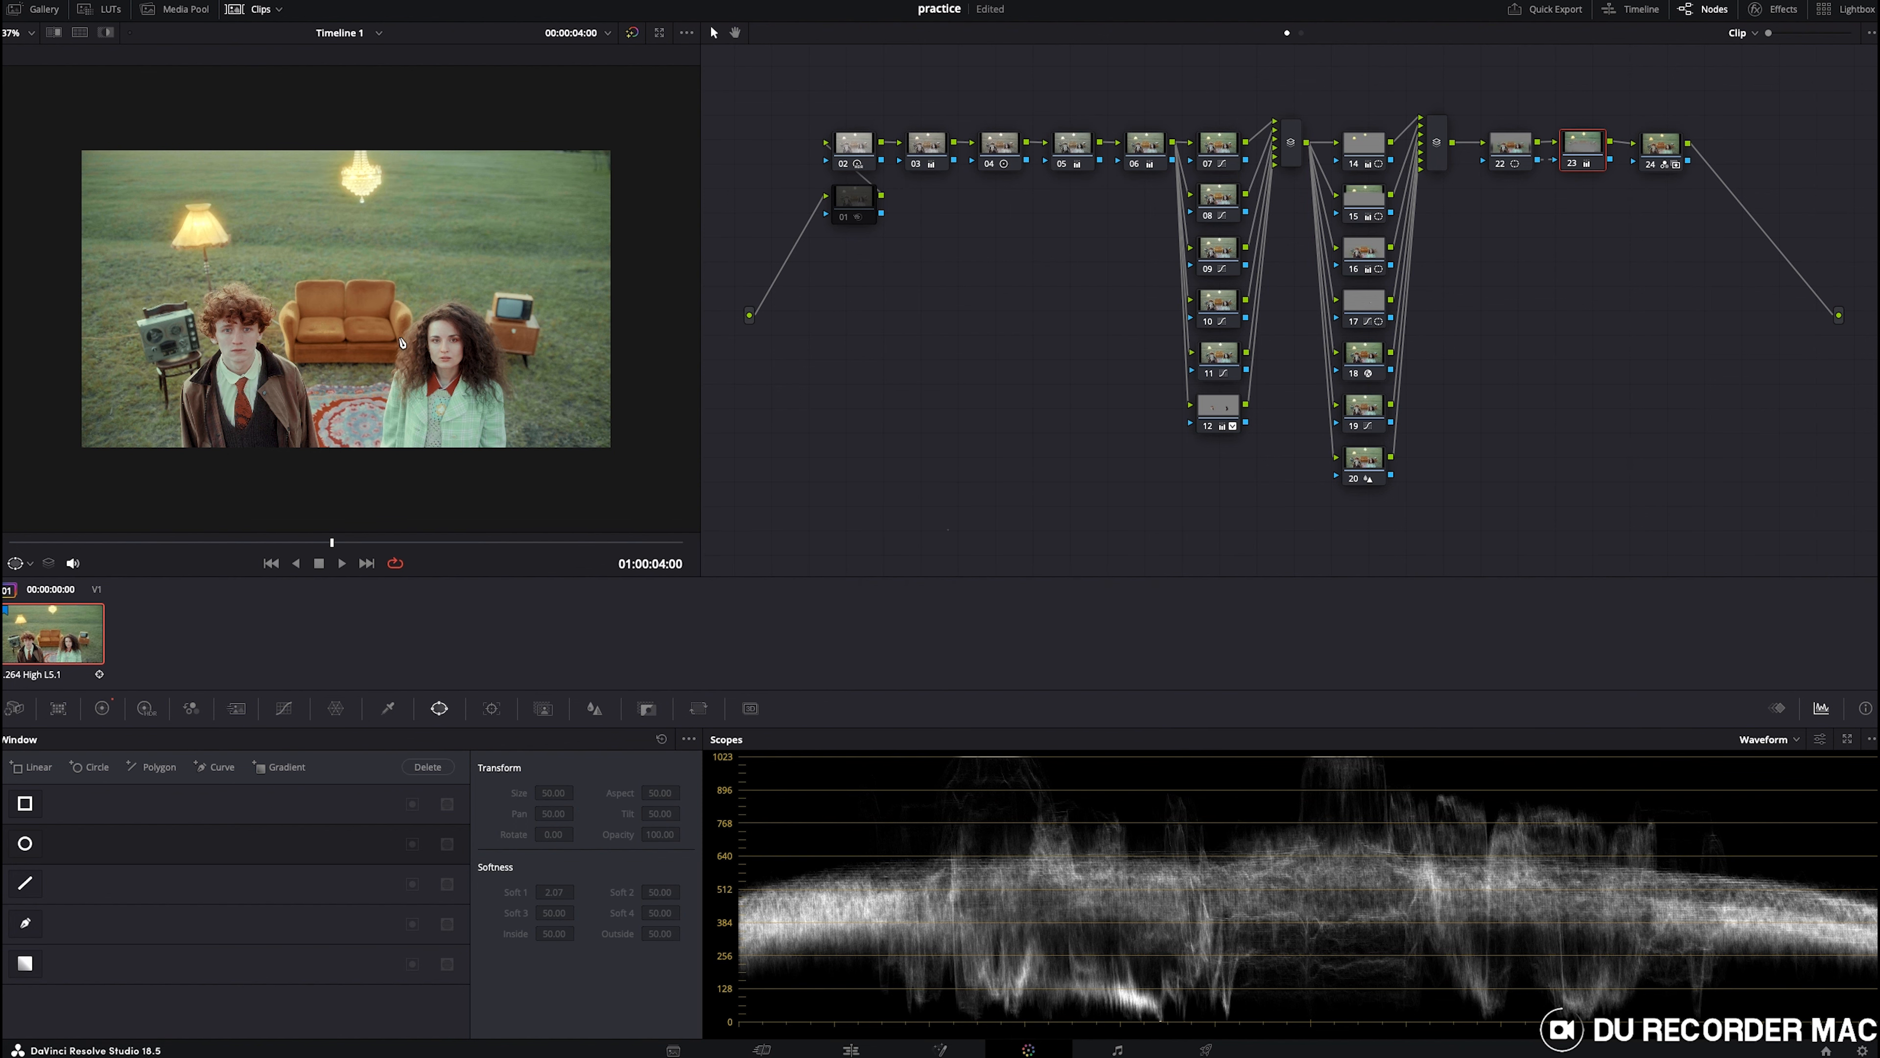
click(1650, 172)
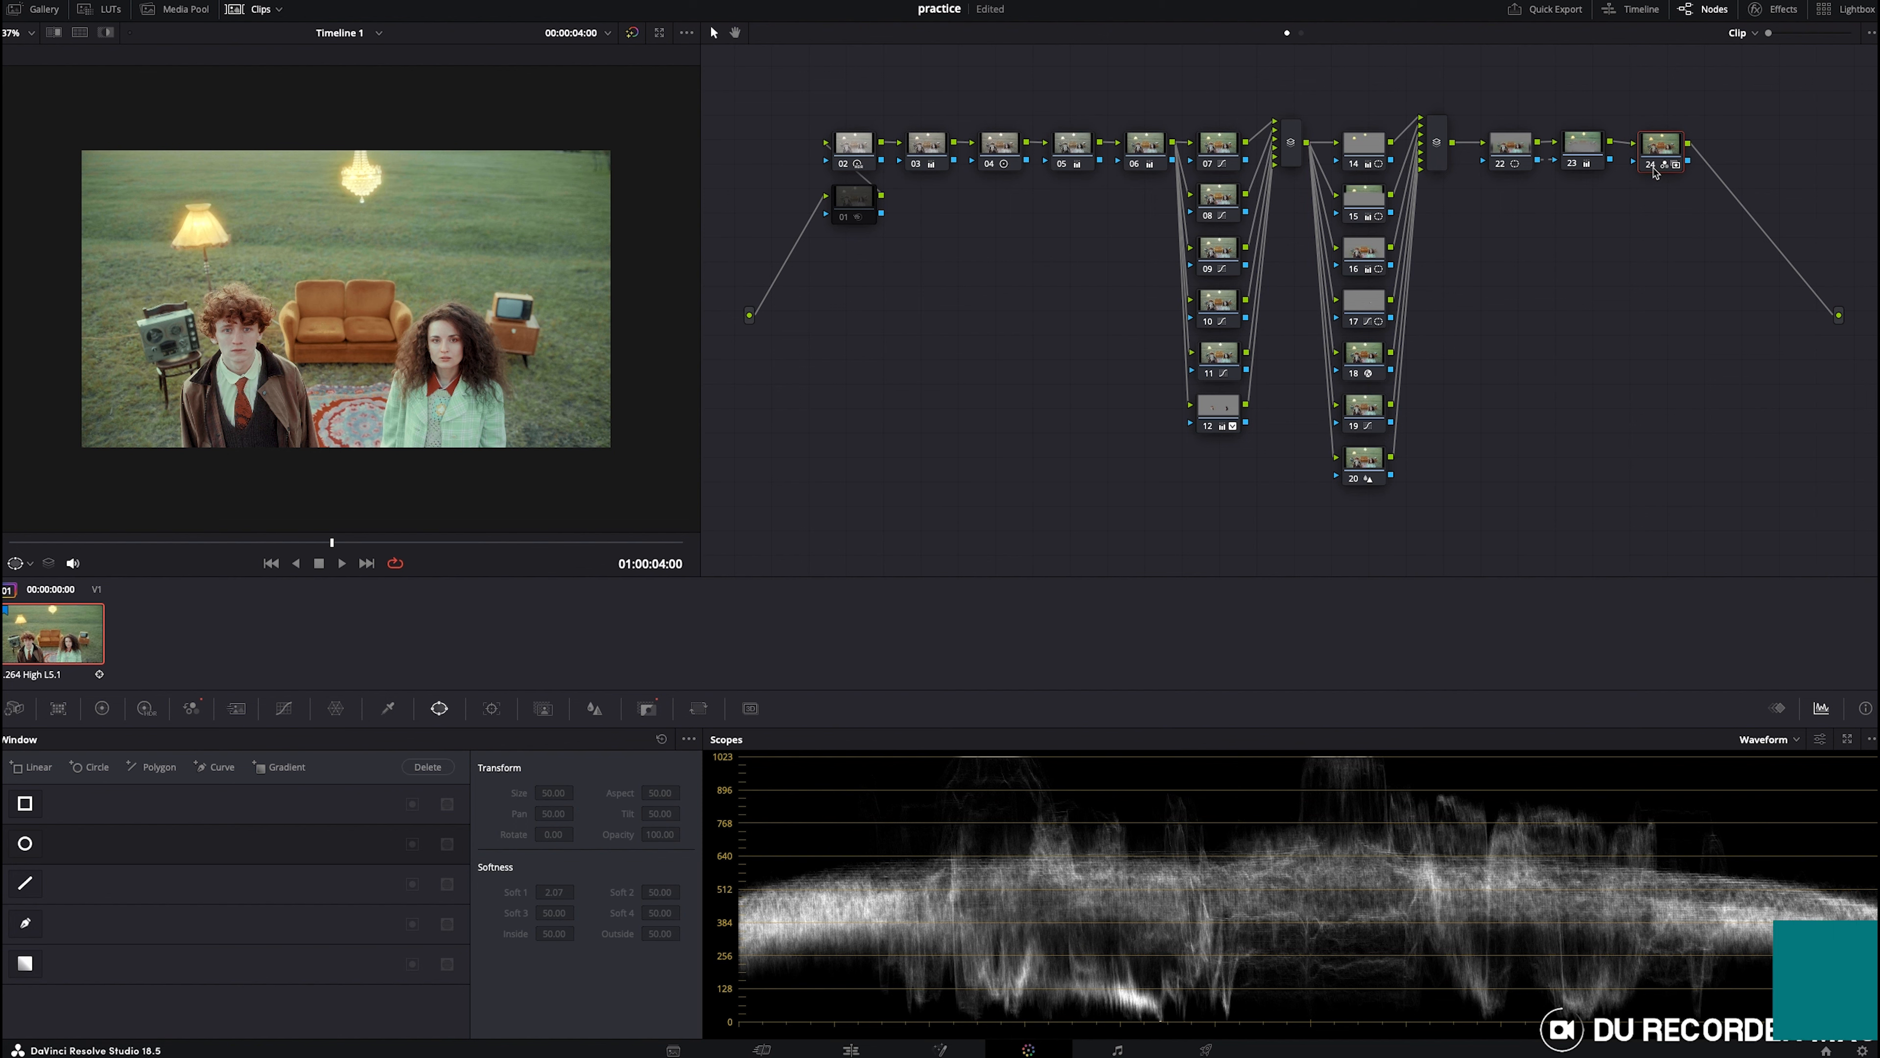
click(1655, 170)
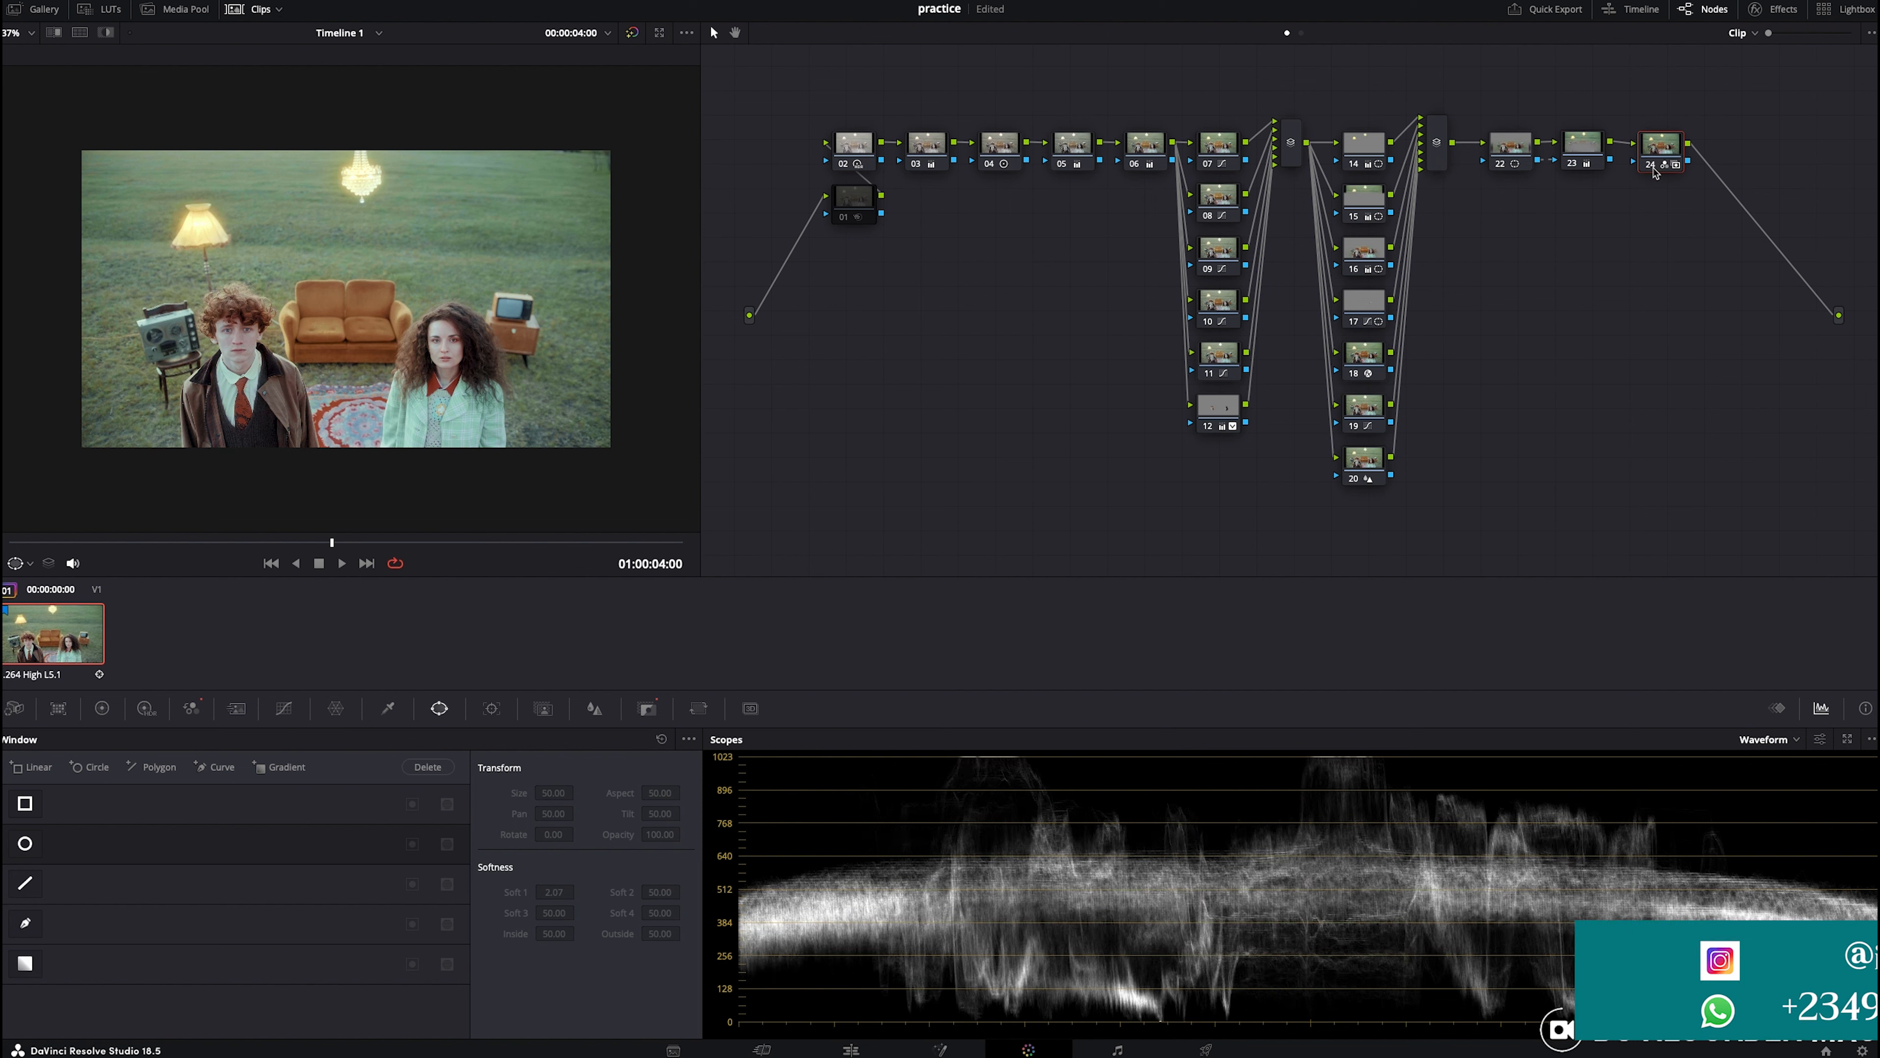
click(1655, 171)
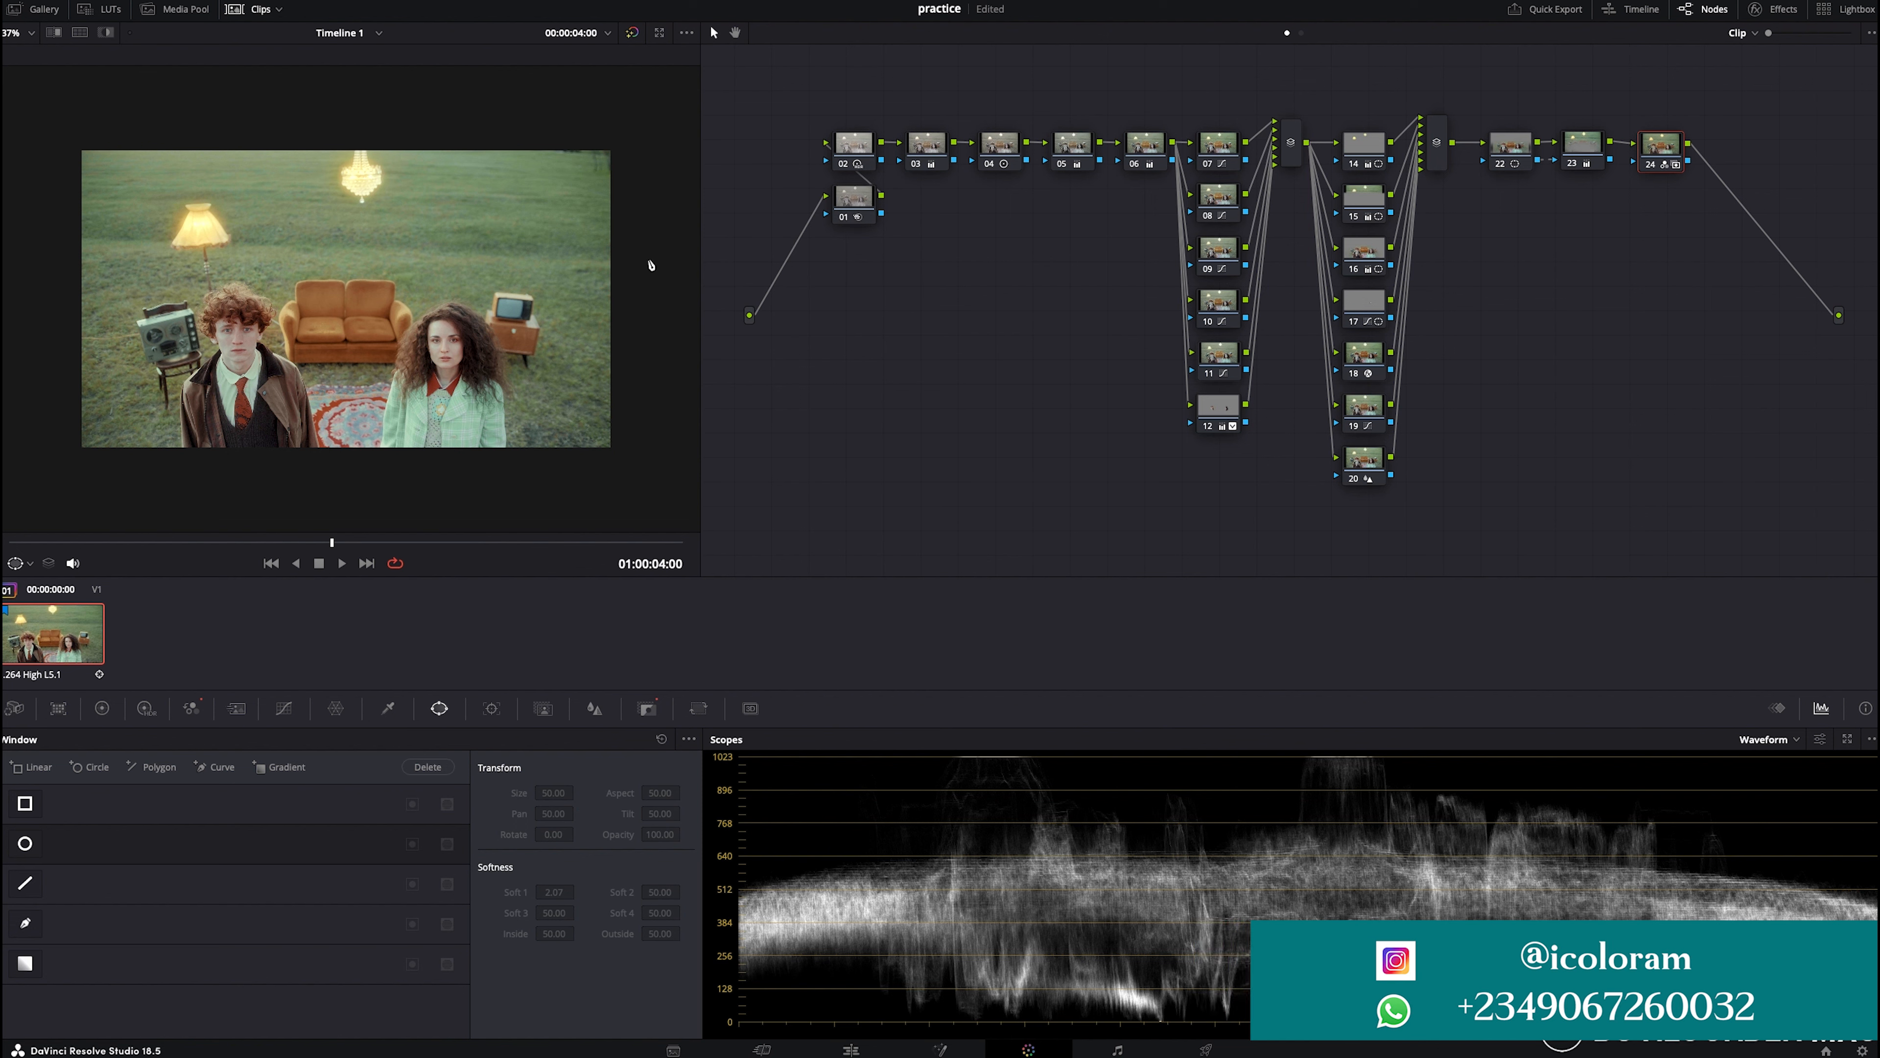
- Toggle node 01 off and on to compare the image with and without it
scroll(331, 335, up, 5)
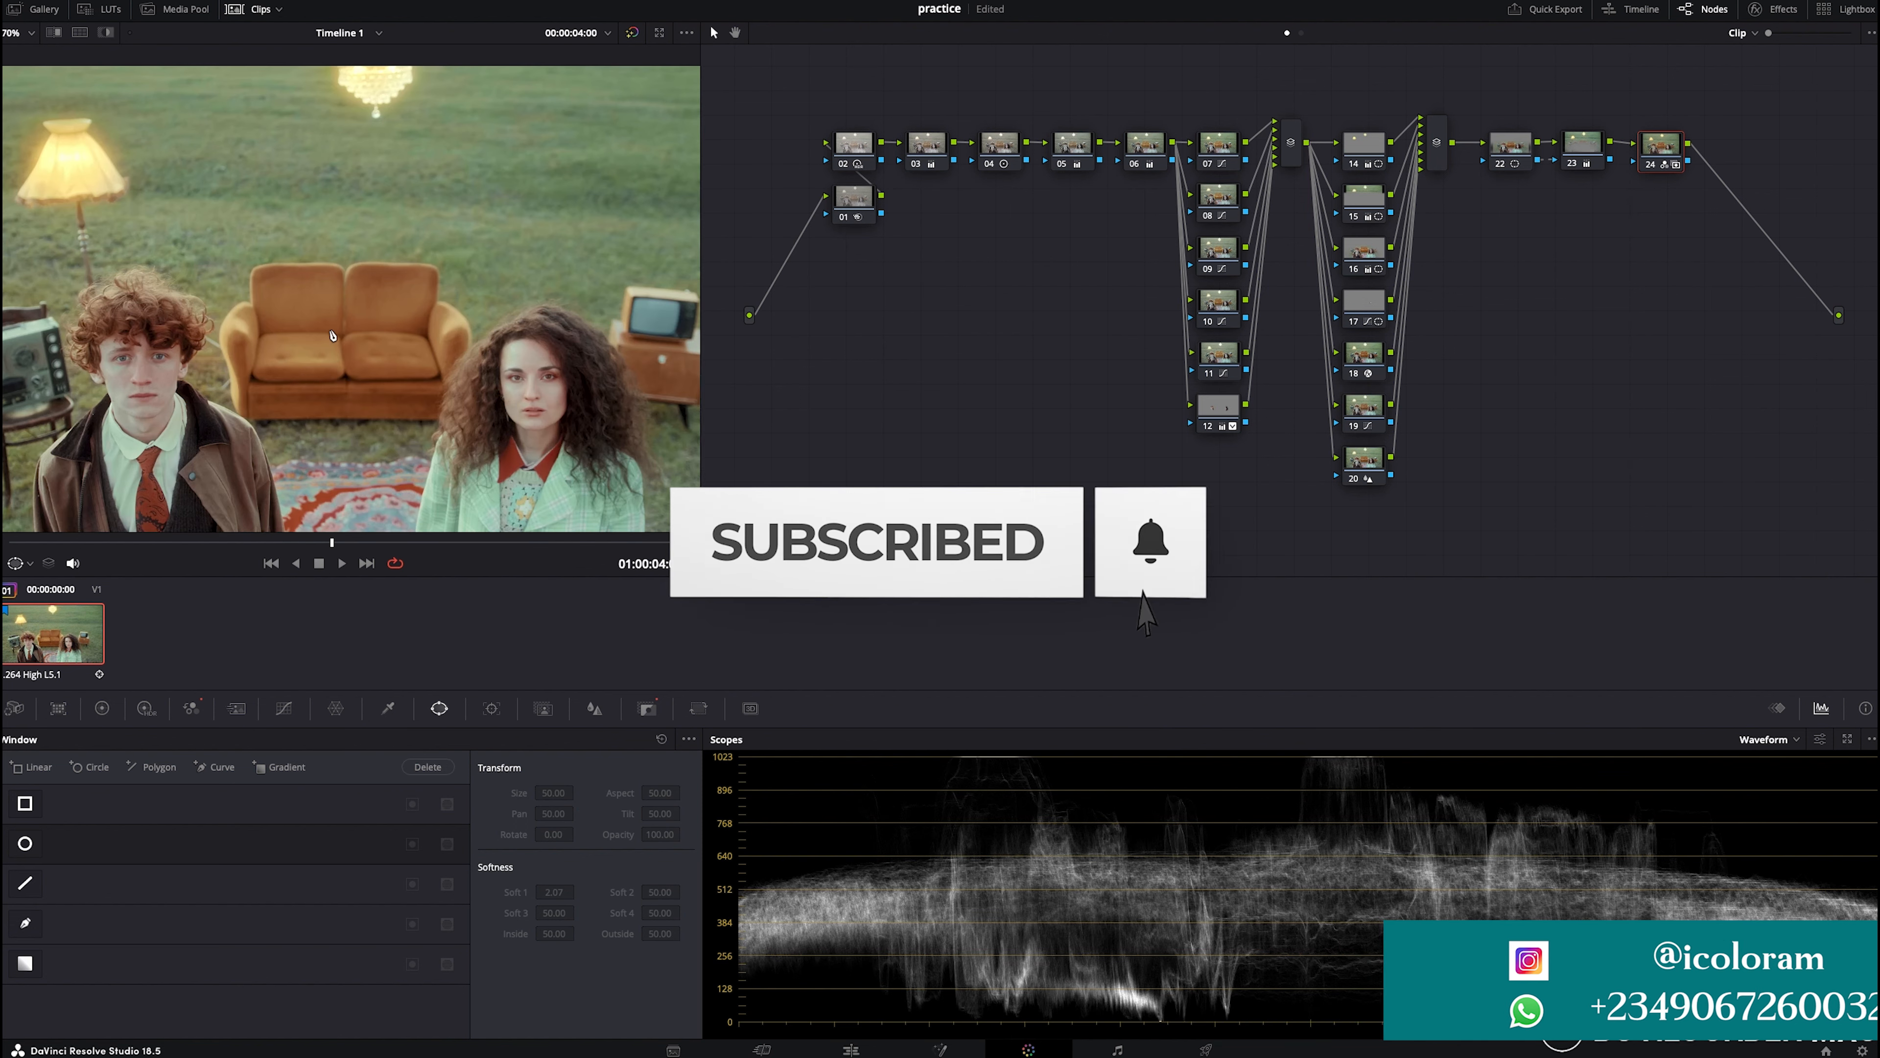
scroll(332, 335, up, 2)
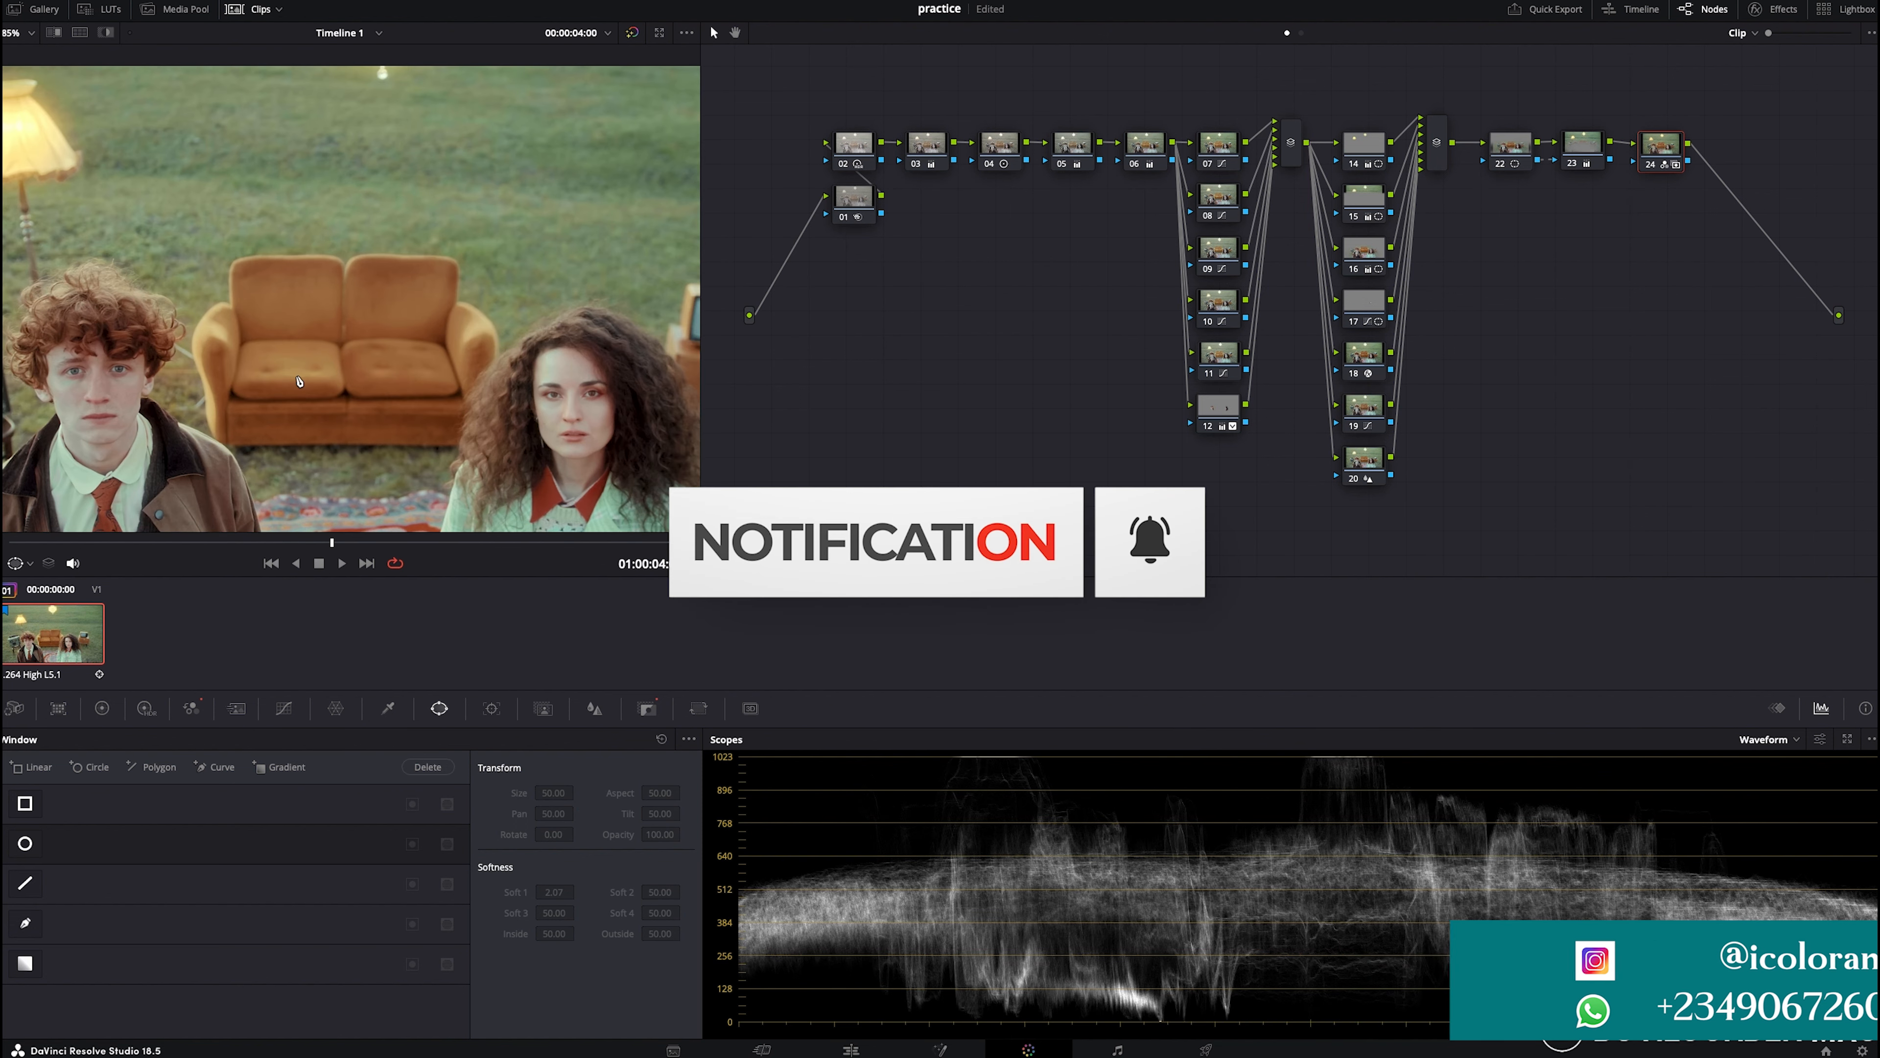
click(846, 215)
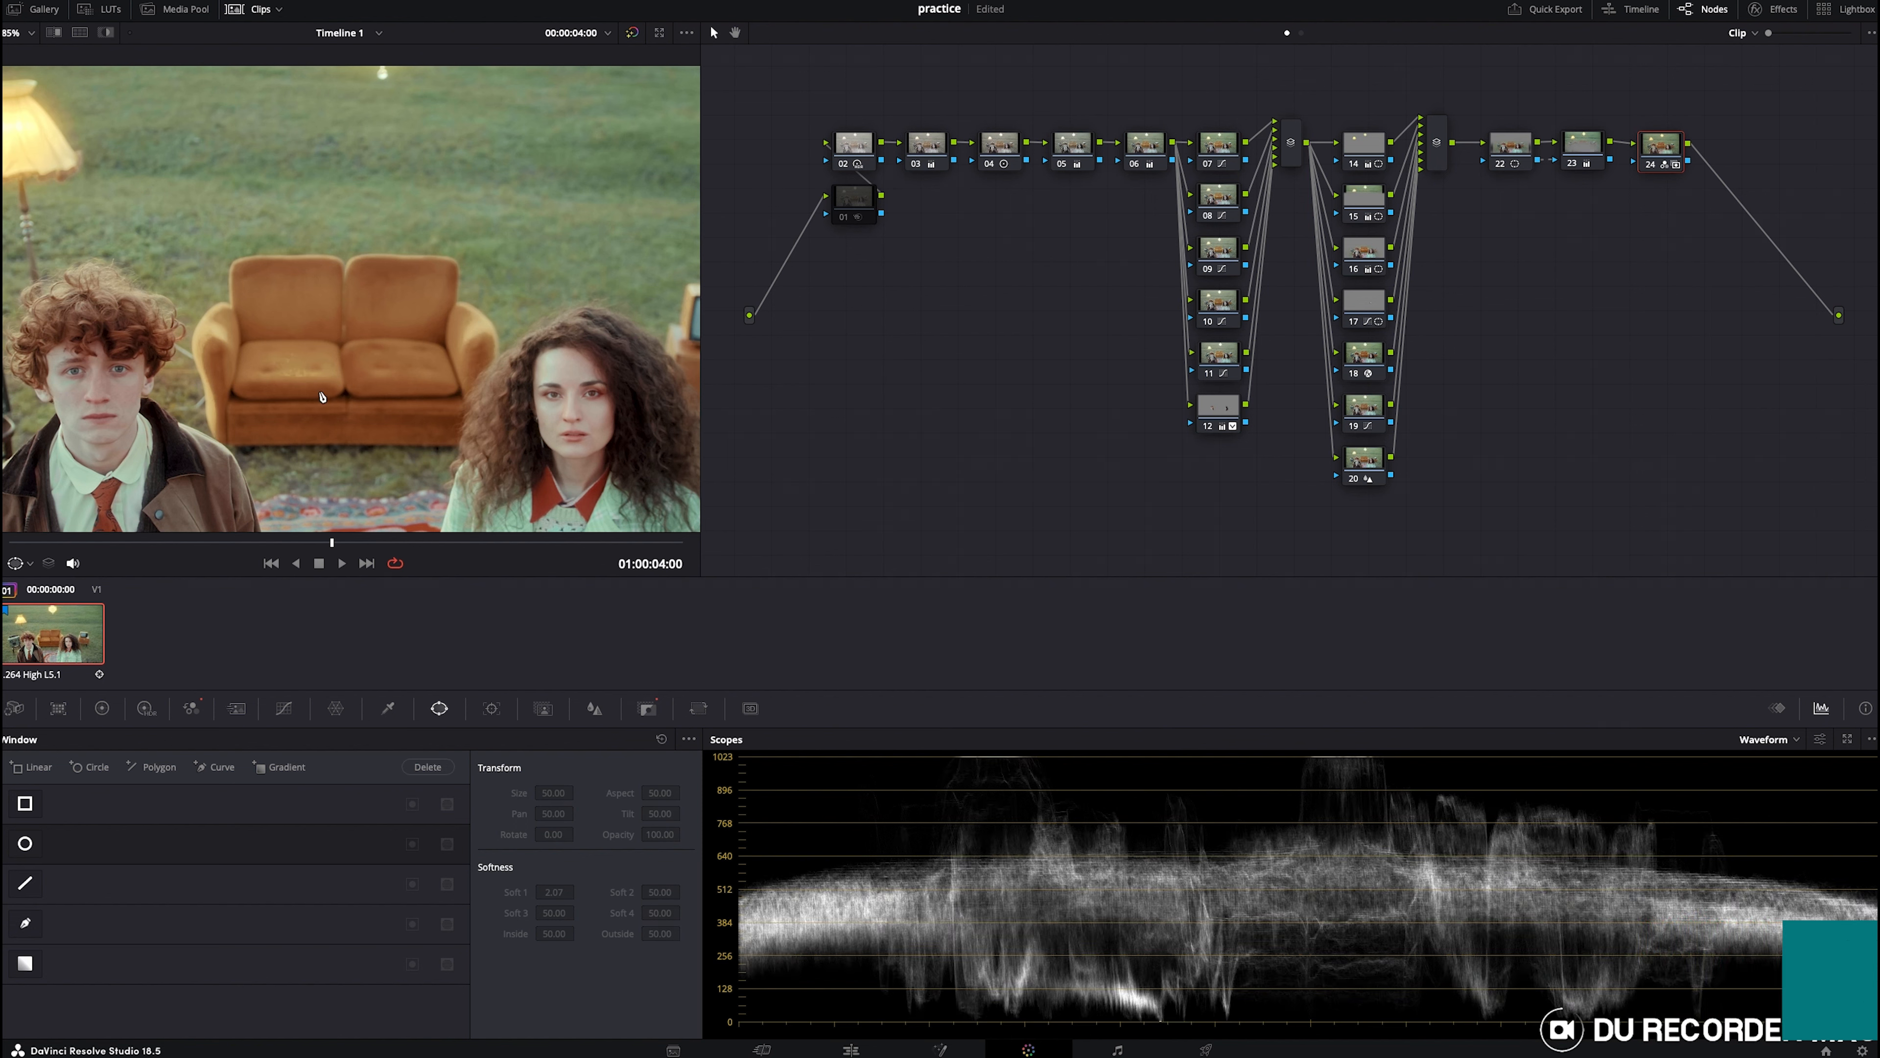
click(846, 217)
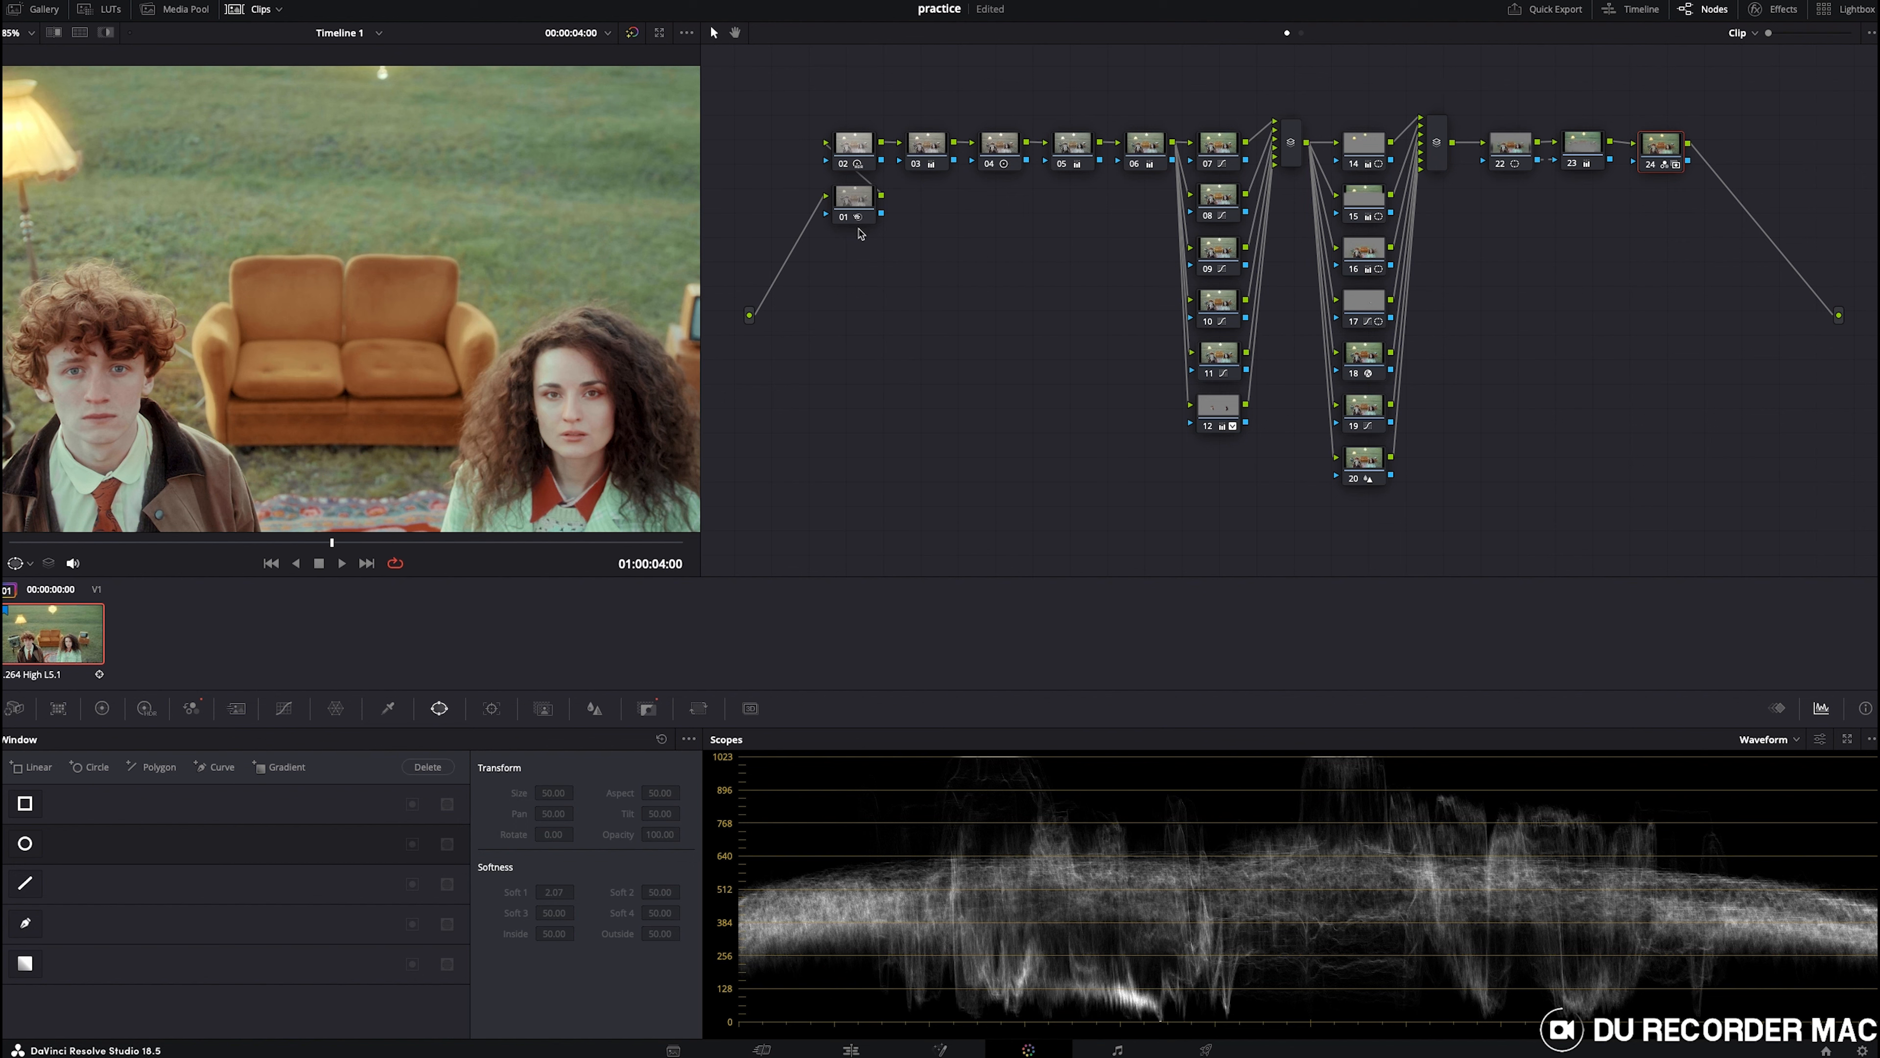
- Select node 01 and review its Motion Effects temporal and spatial noise reduction settings
click(857, 201)
click(236, 708)
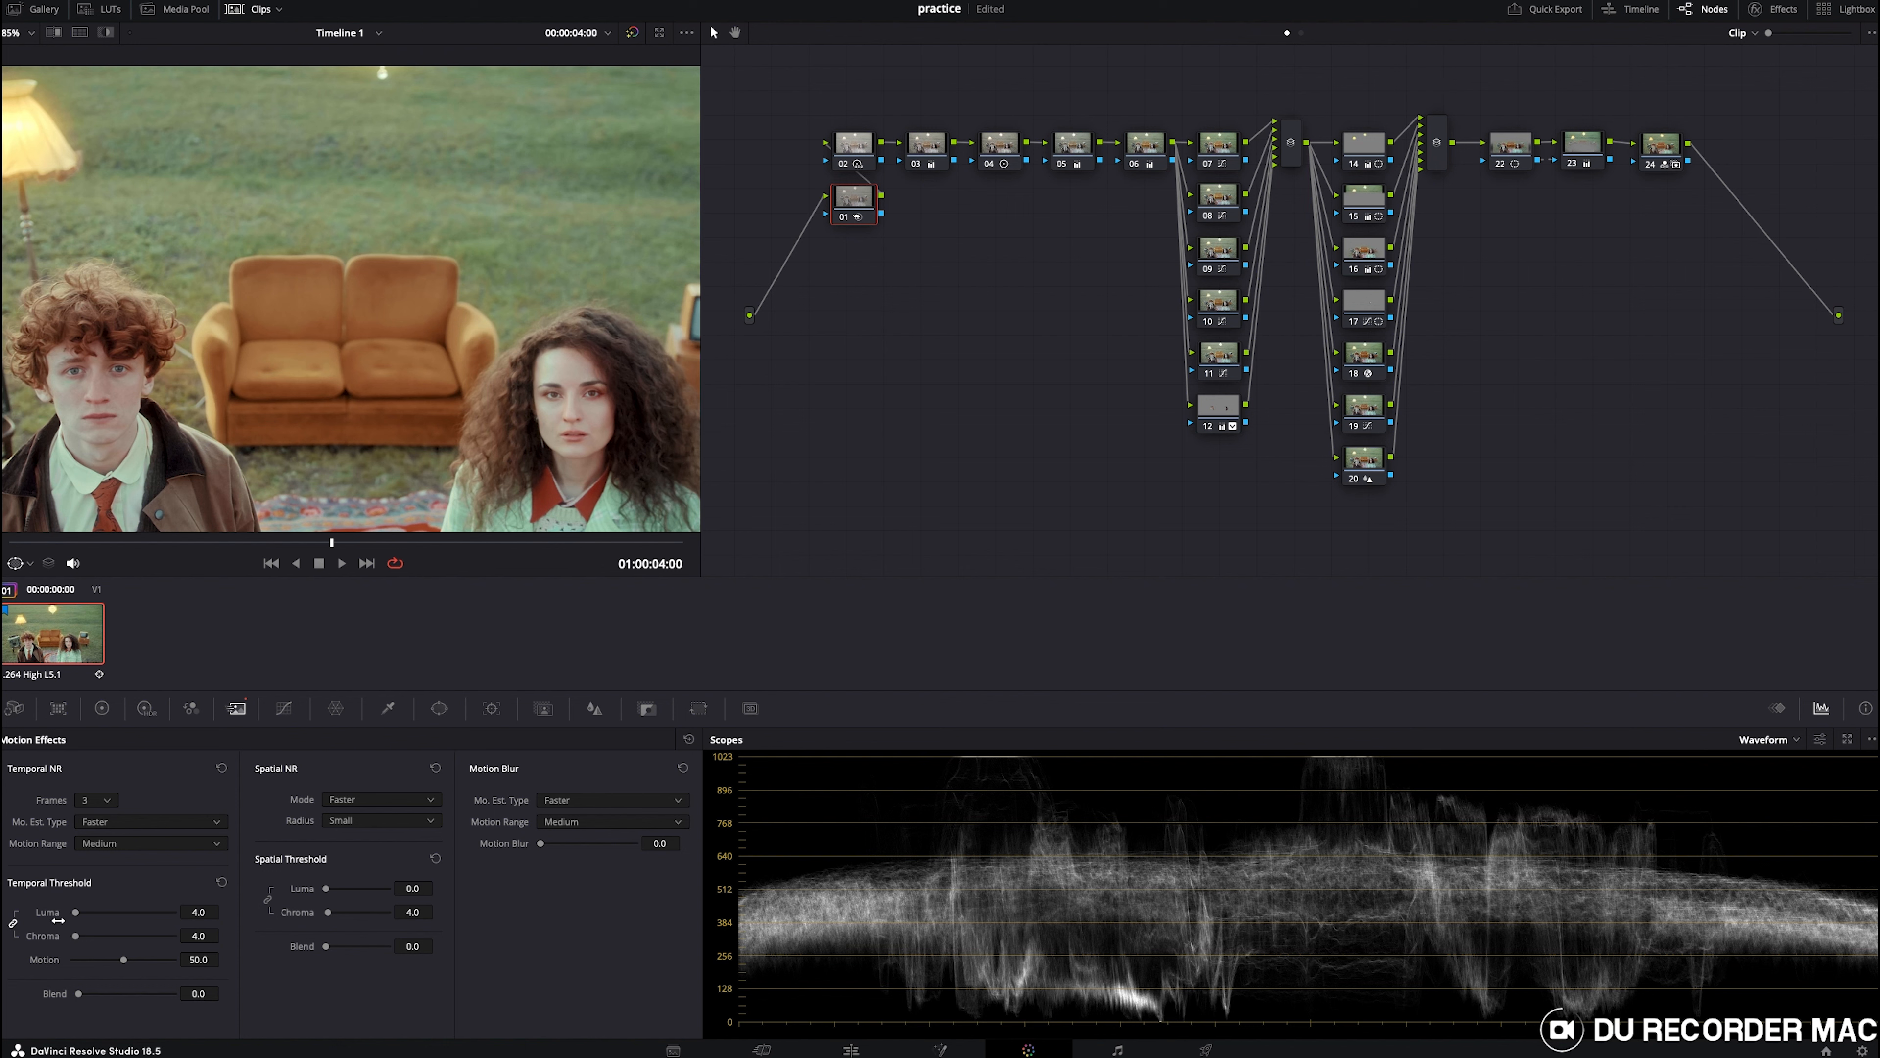
scroll(546, 333, down, 4)
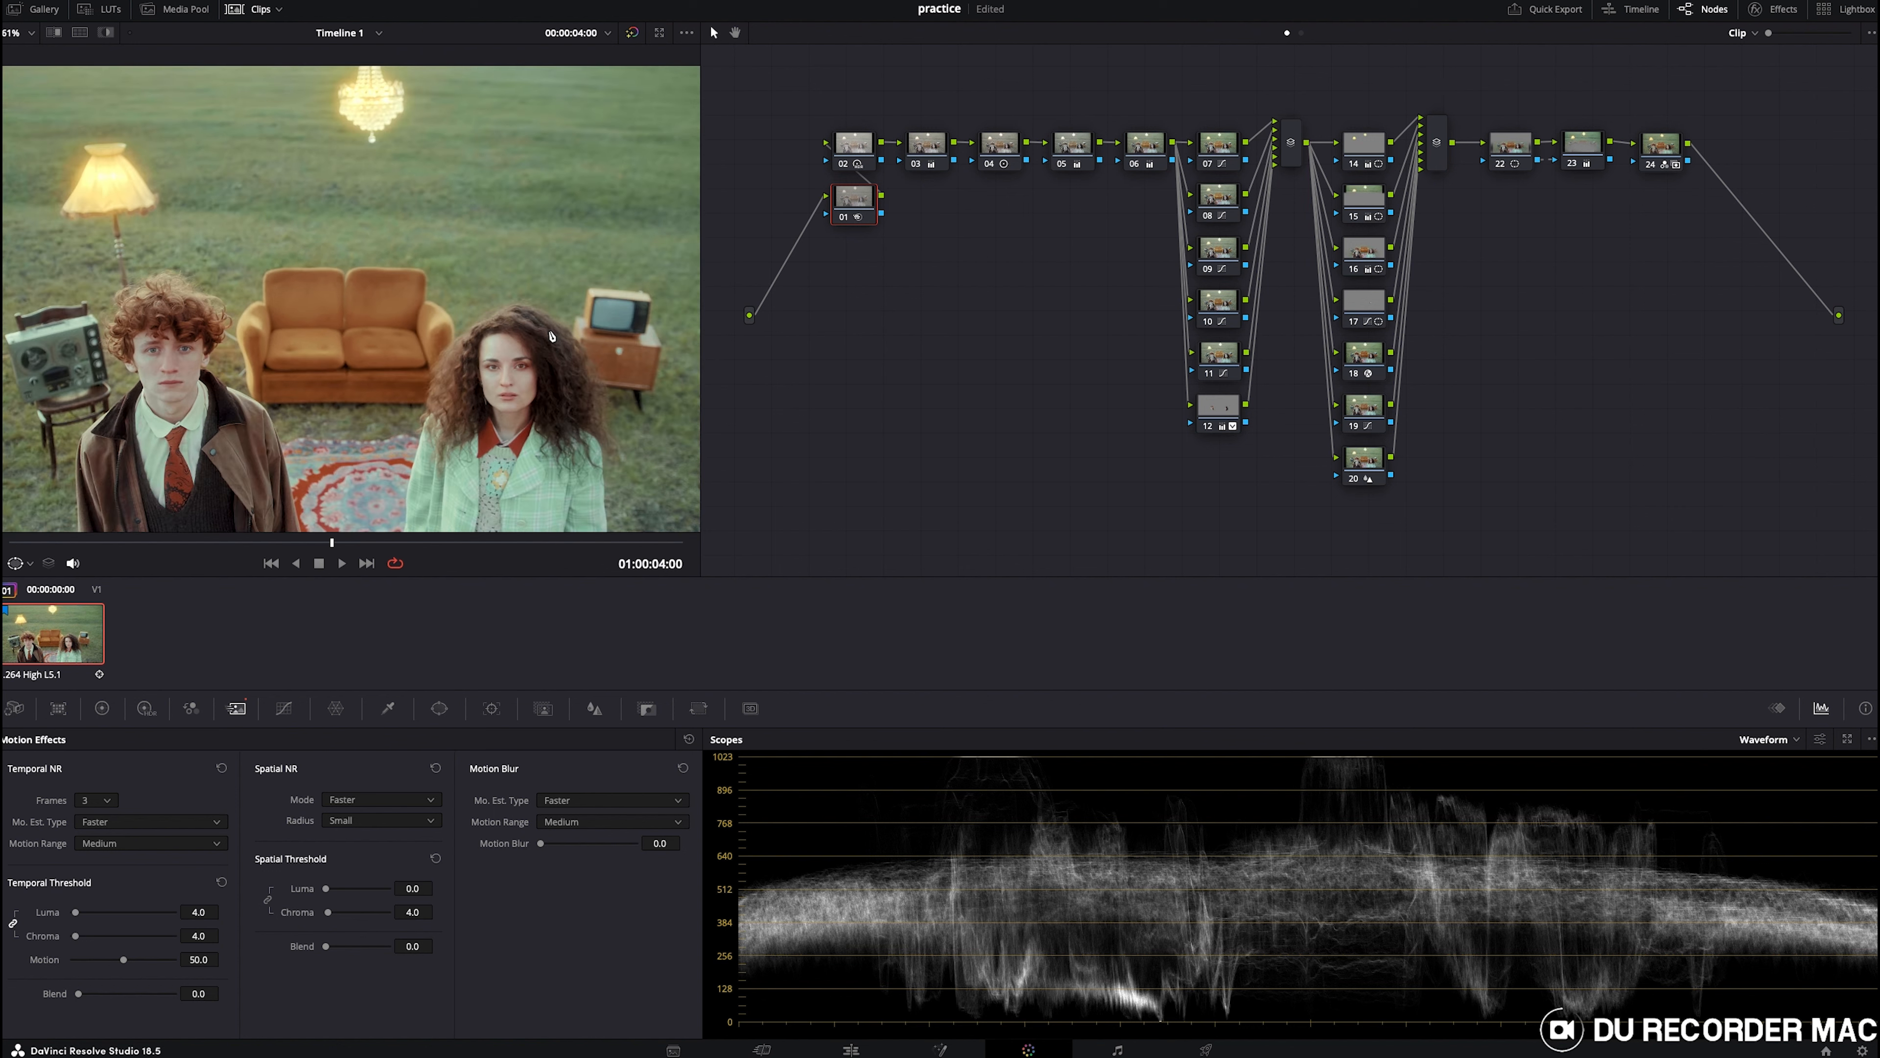
scroll(525, 357, down, 2)
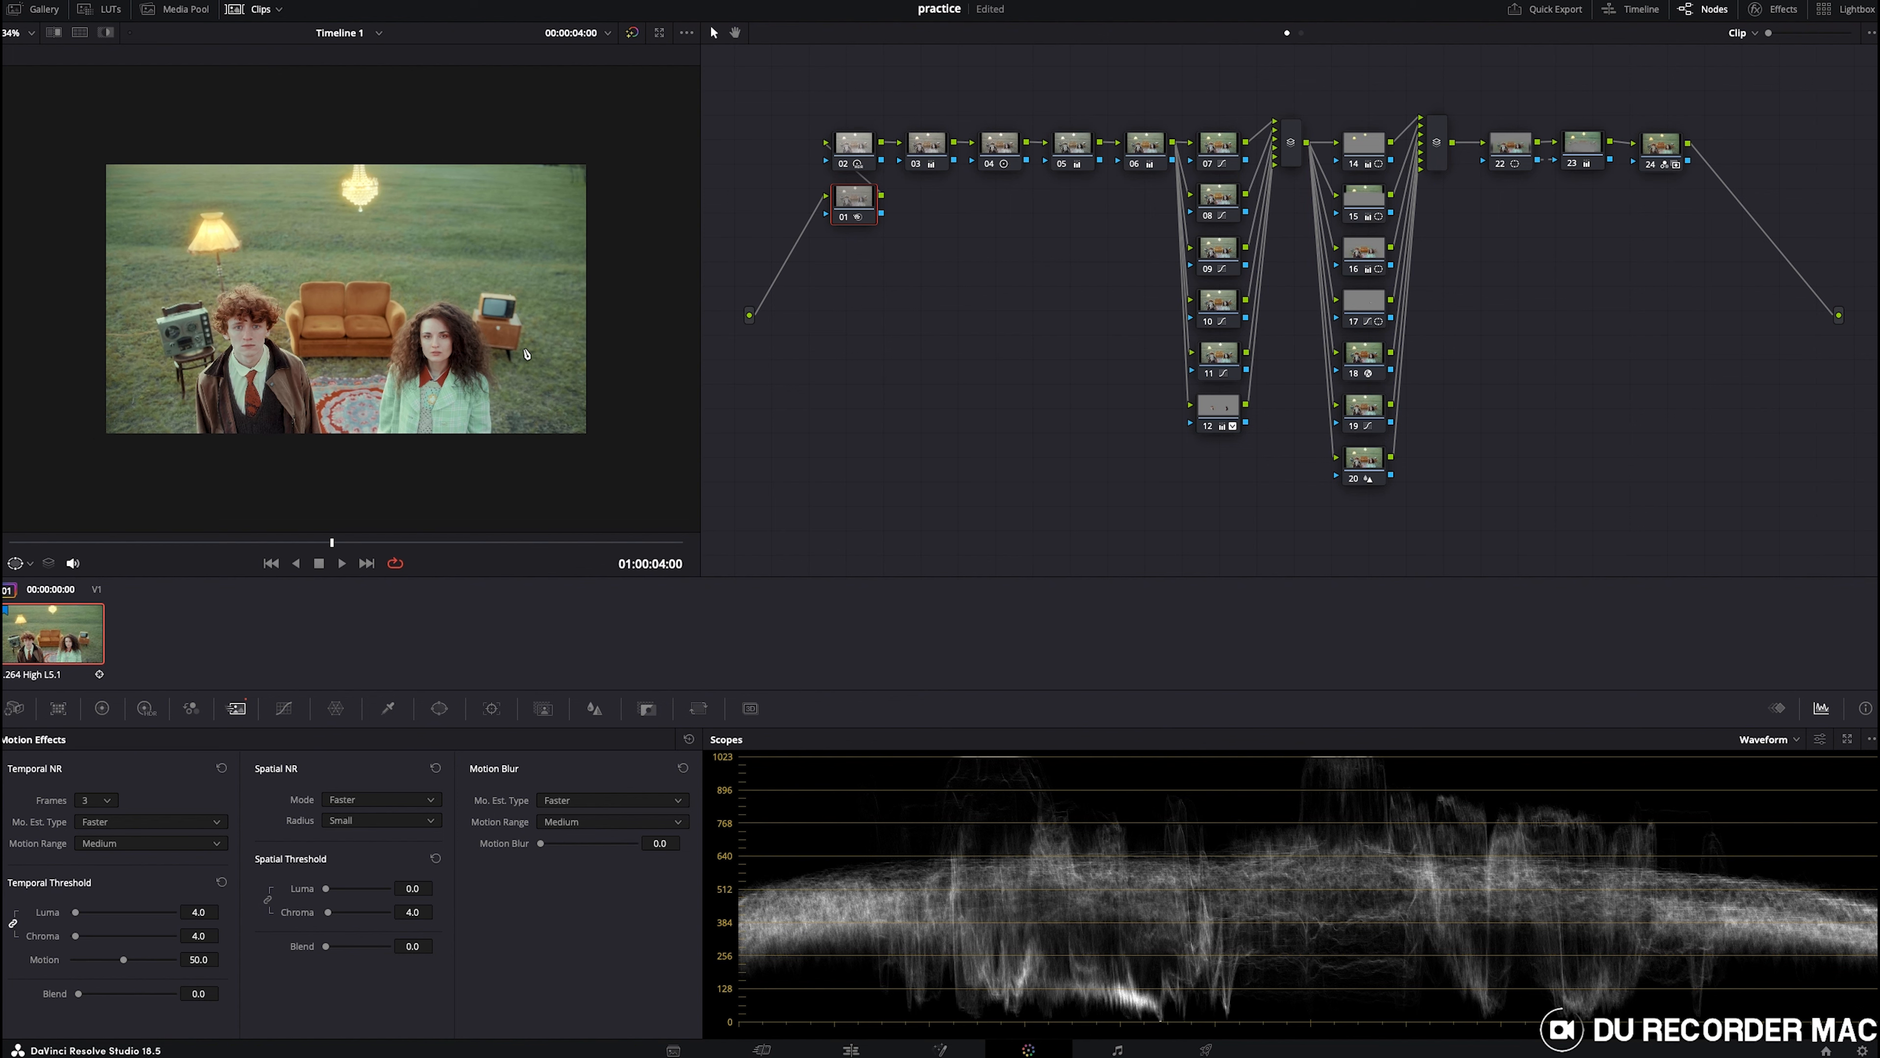
- Bypass all grades and view the clip full screen, then re-enable the grades to compare
key(alt+d)
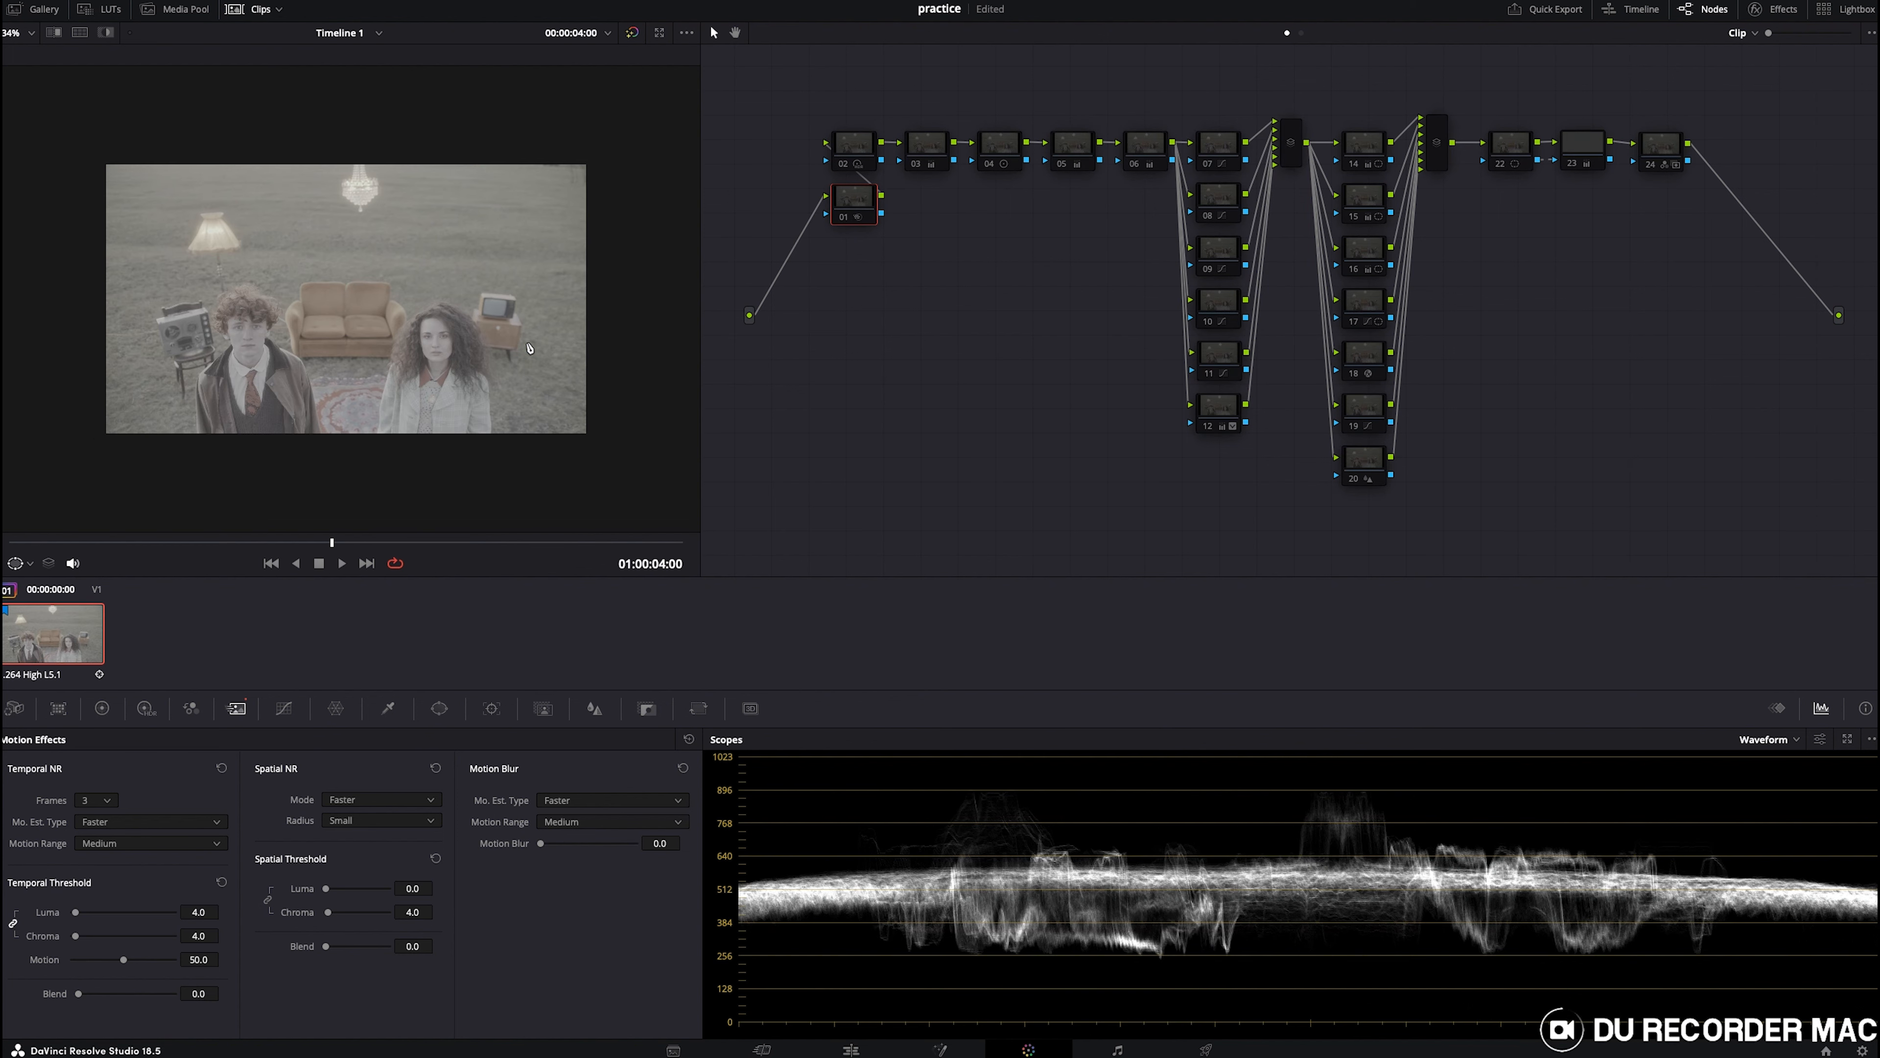
key(super+f)
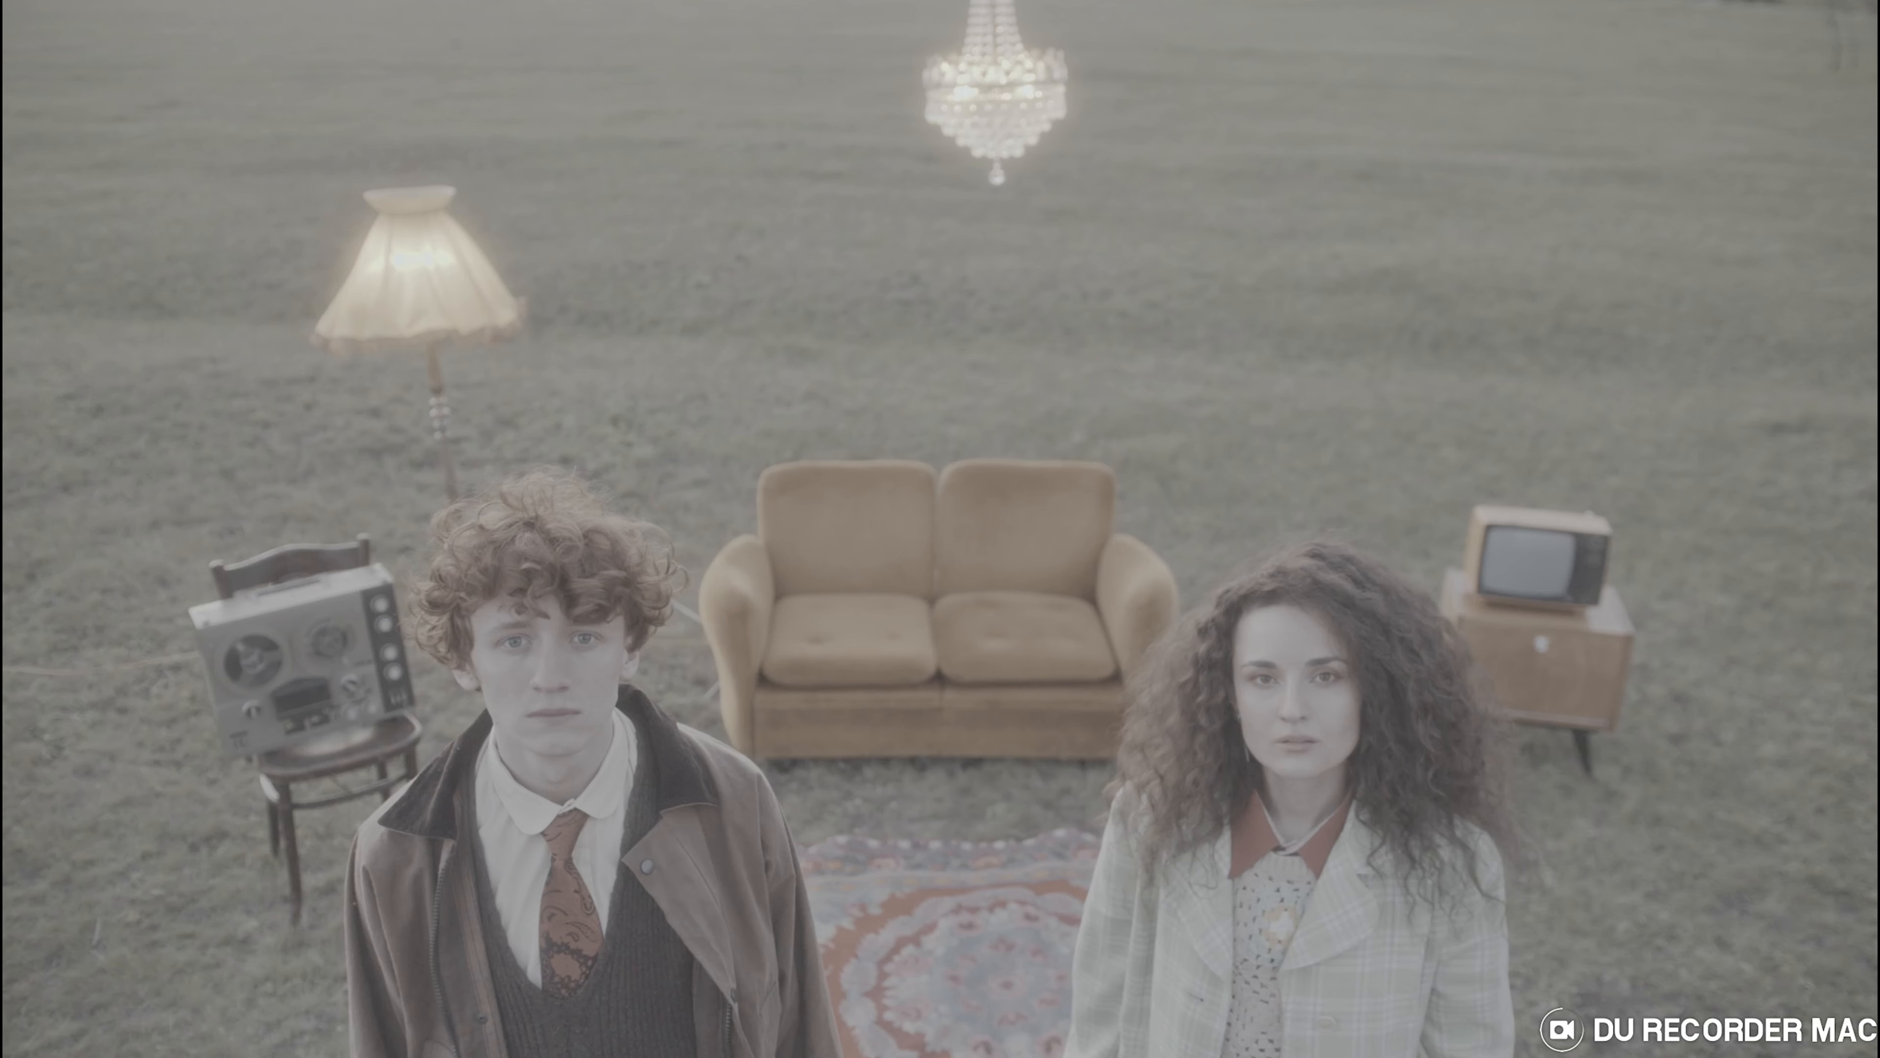
key(alt+d)
mouse_move(529, 346)
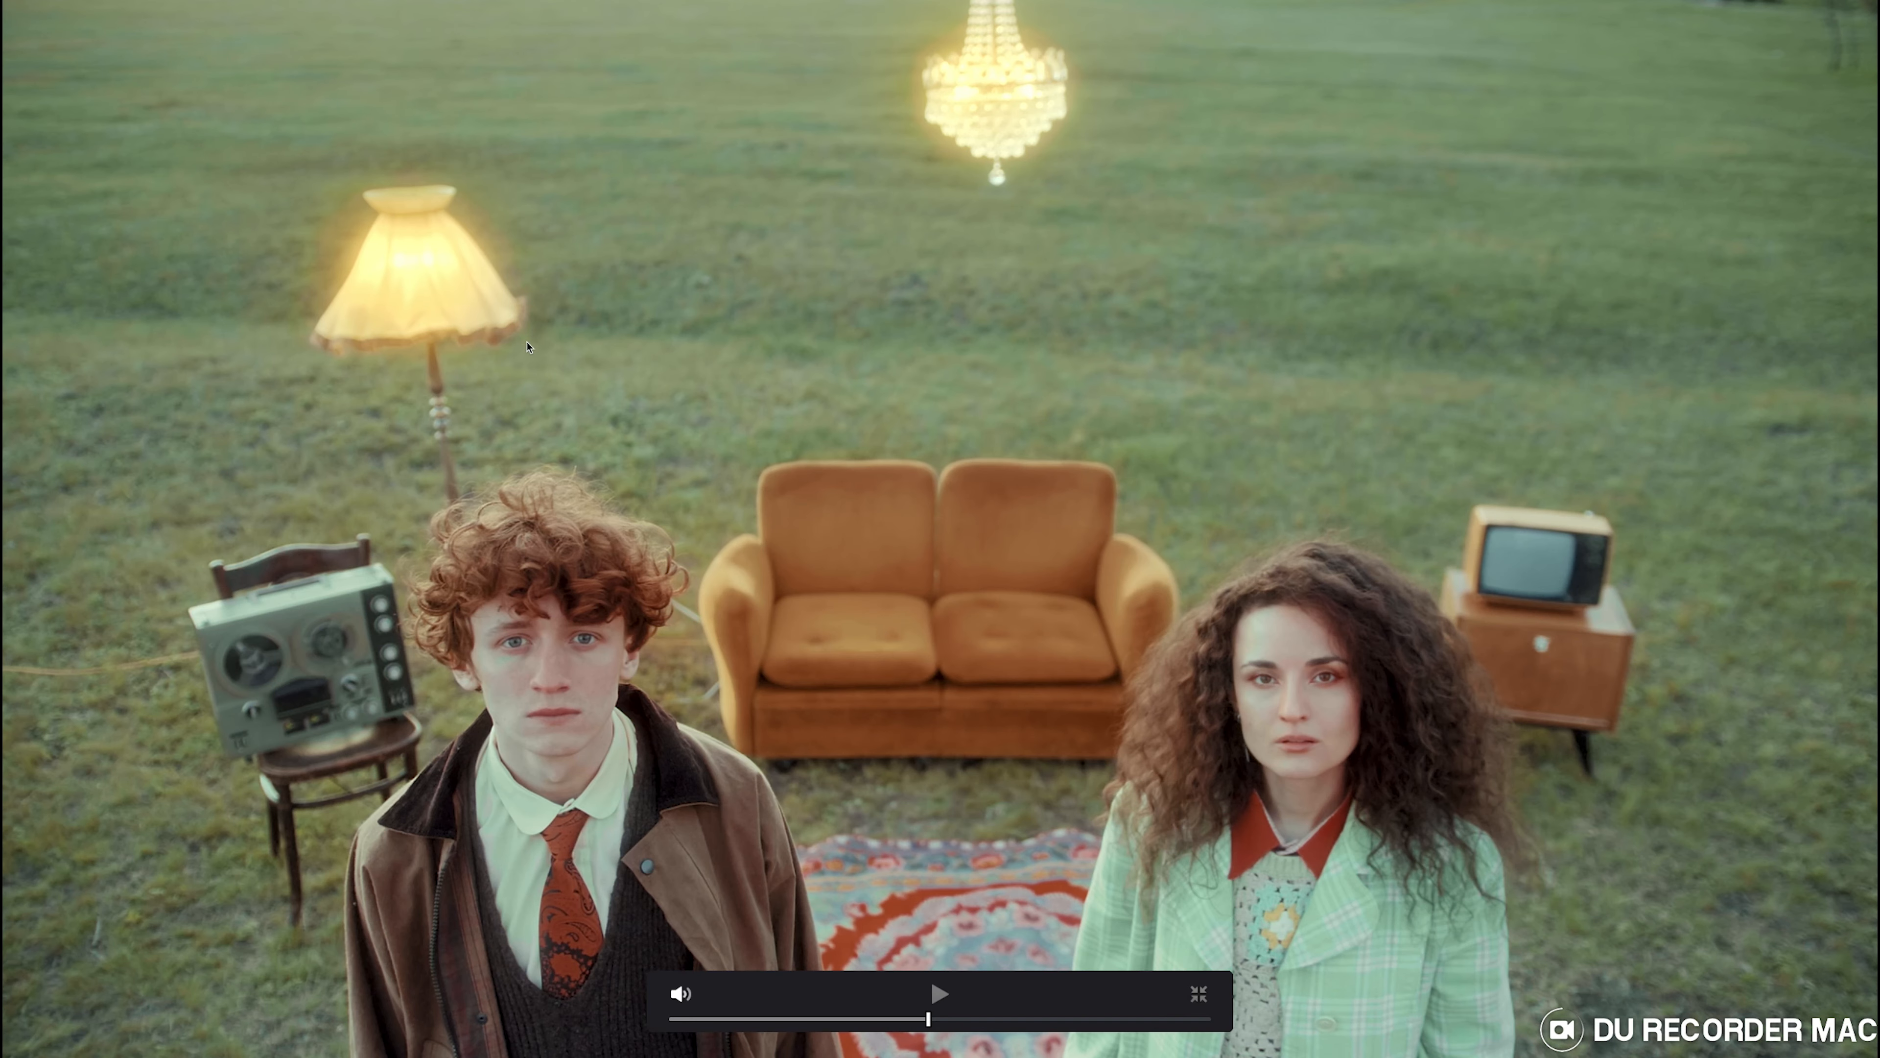